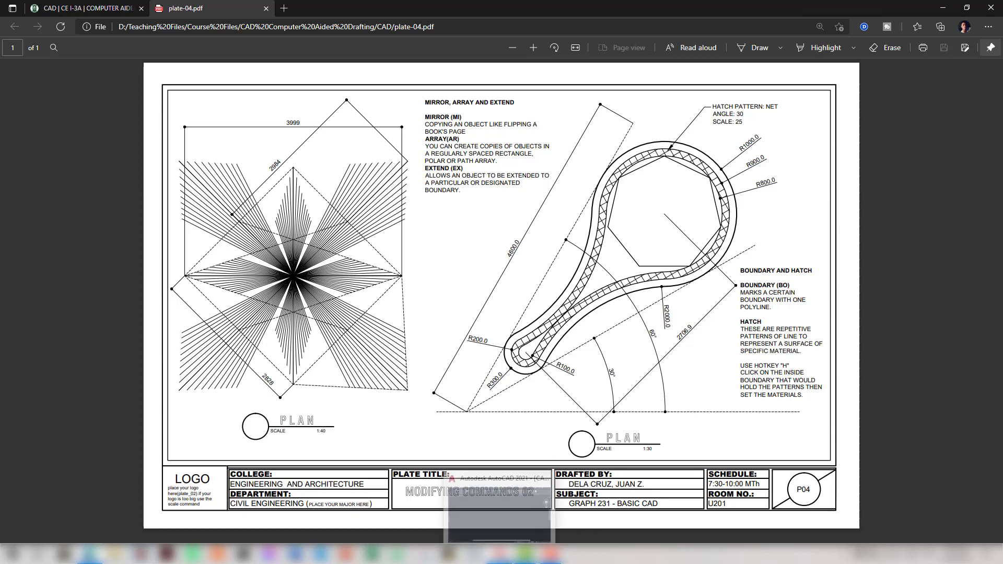
Check the star pattern's dimensions in plate-04.pdf, and make Red dashed0.05mm the current layer in AutoCAD
mouse_move(499, 553)
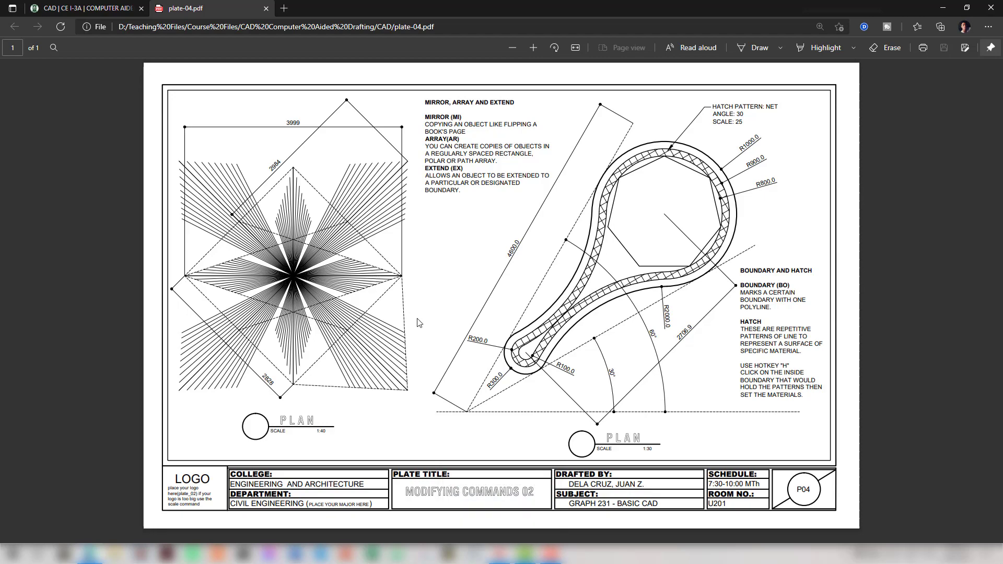
ctrl+scroll(419, 322, up, 3)
scroll(467, 322, left, 2)
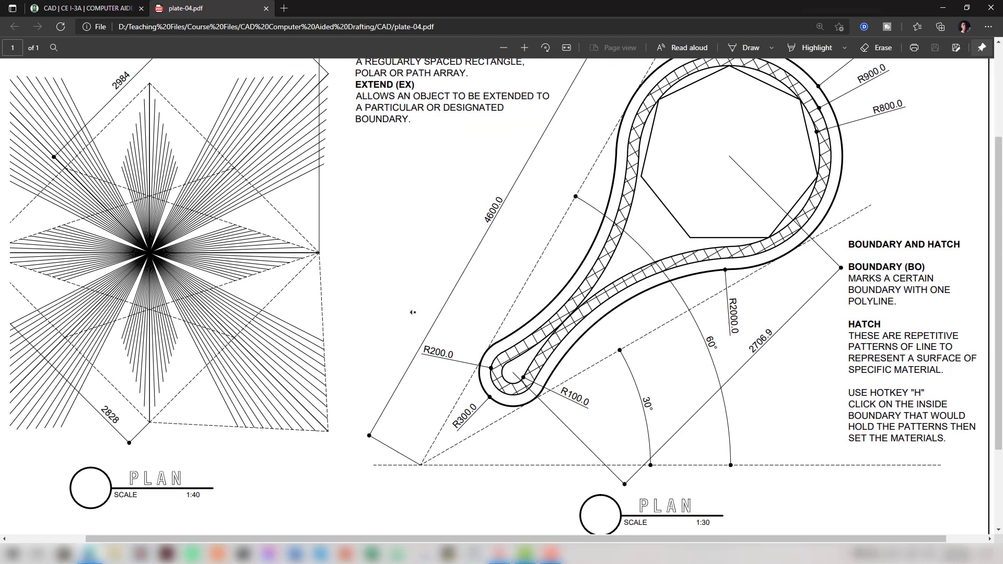
scroll(468, 325, up, 3)
scroll(468, 325, down, 2)
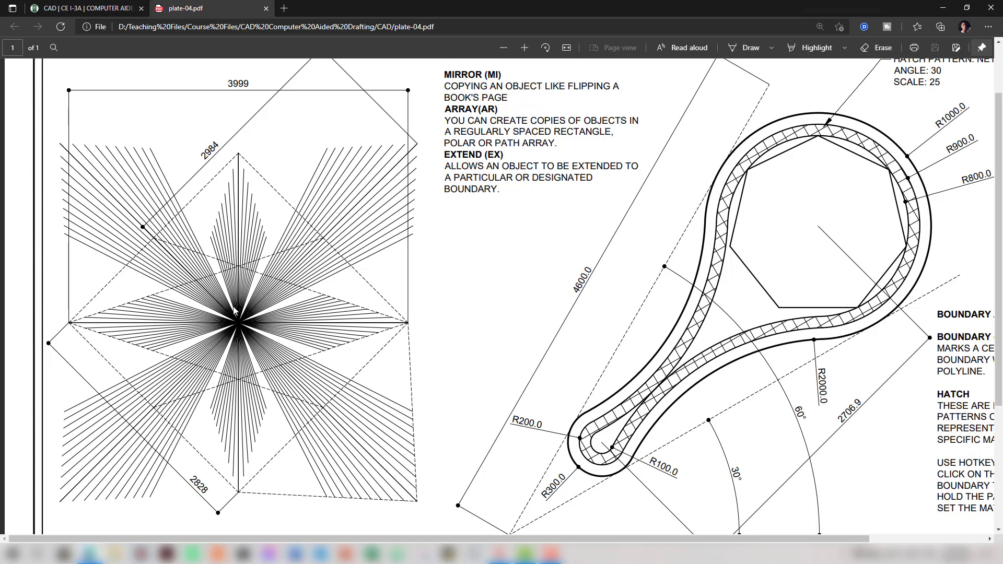
key(alt+Tab)
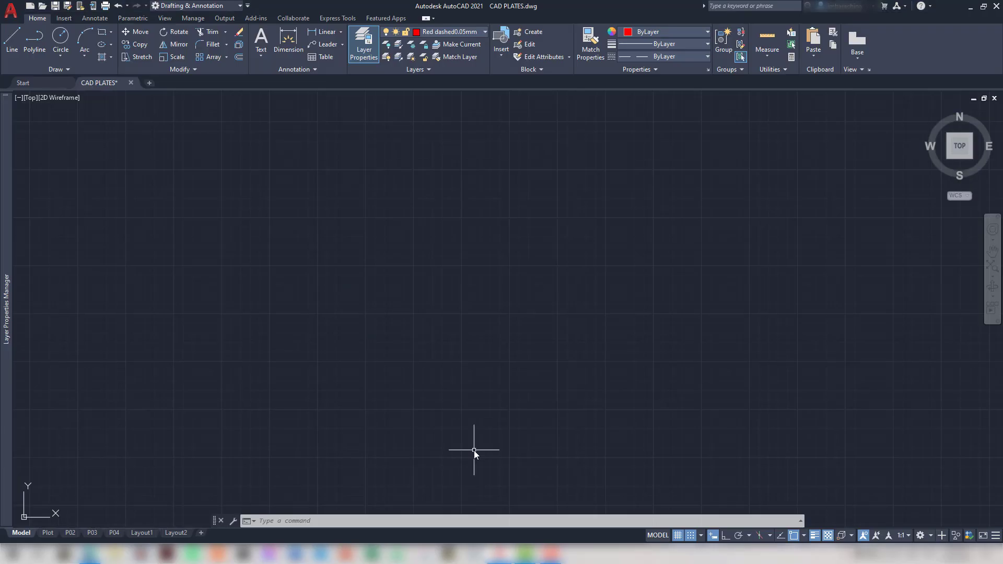
click(478, 32)
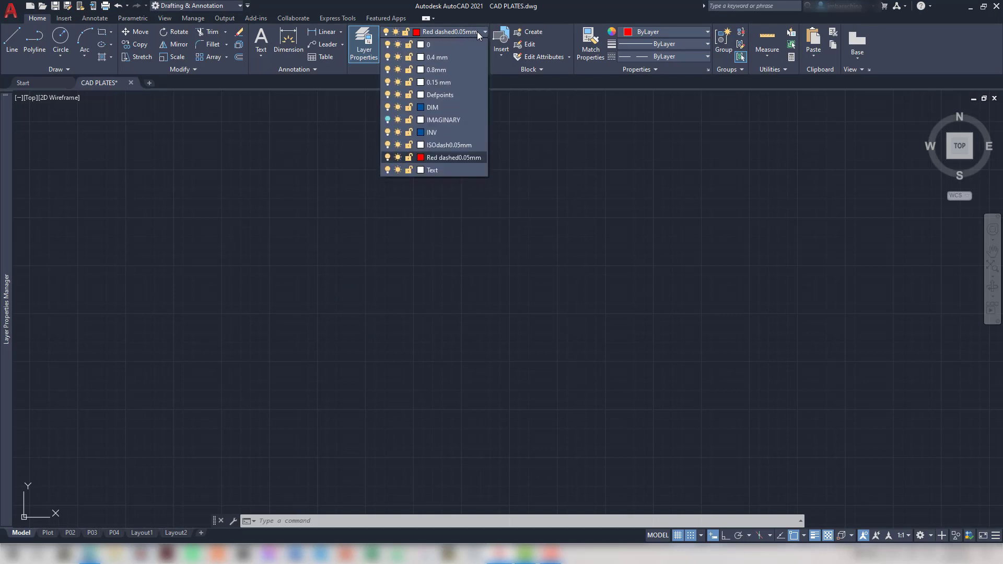
click(474, 157)
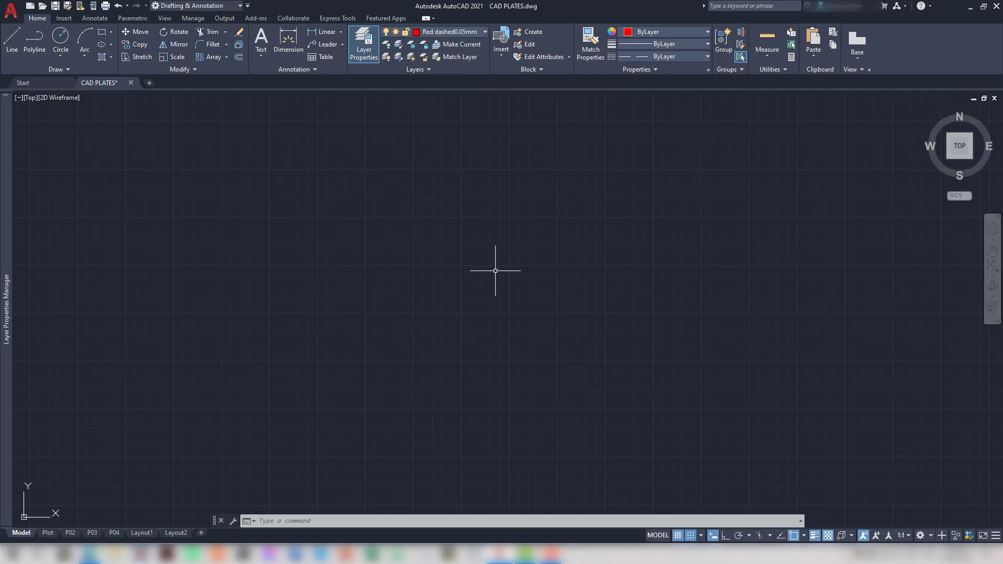
Draw a horizontal line 3999 units long with Ortho on, checking plate-04.pdf for reference
text(l)
key(Return)
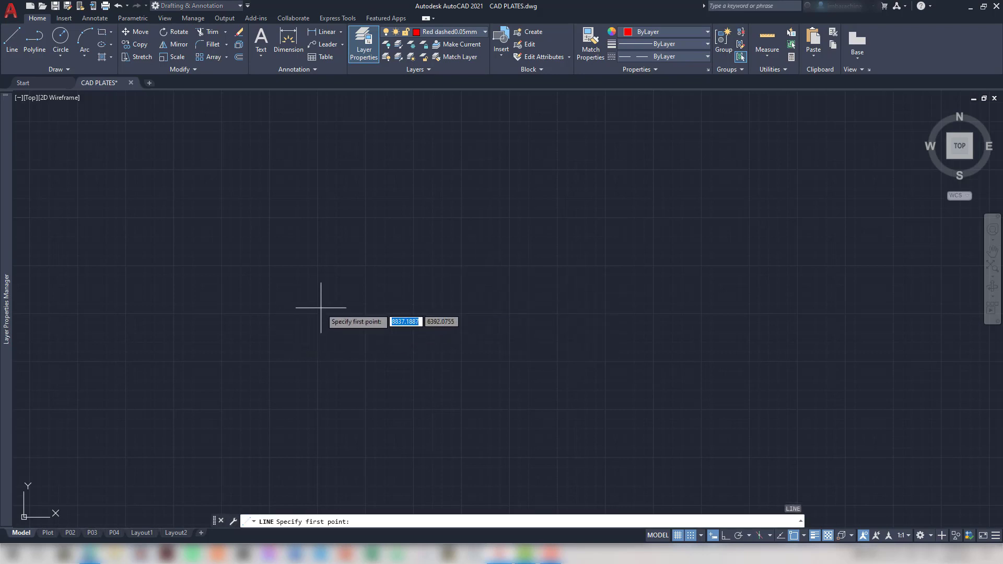
click(333, 267)
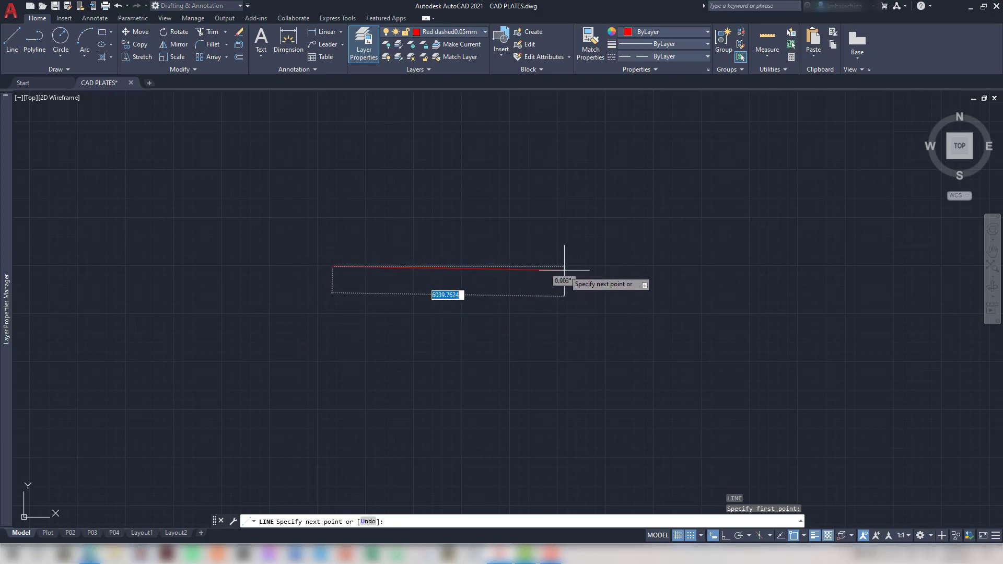
key(F8)
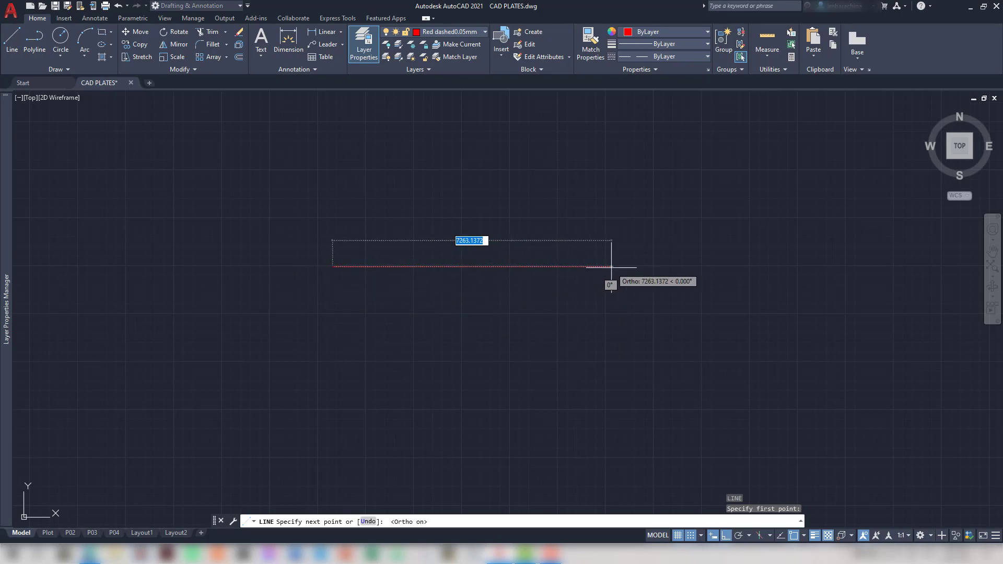
text(39)
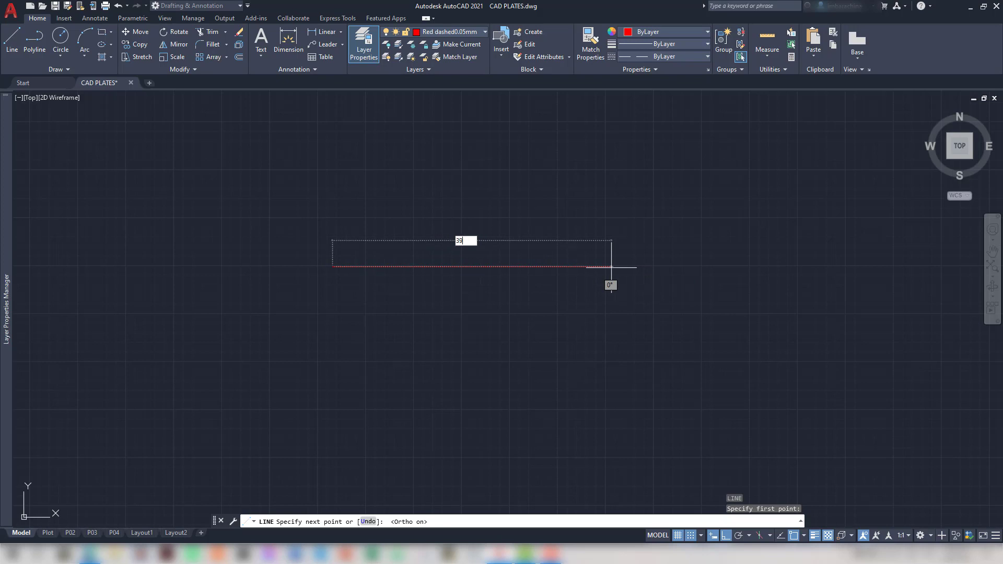
text(99)
key(Return)
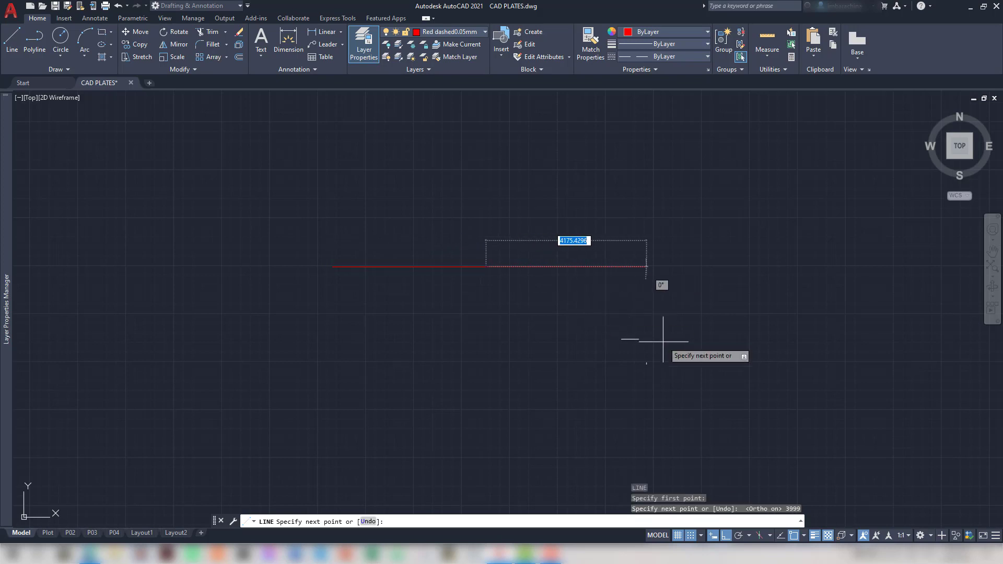
key(alt+Tab)
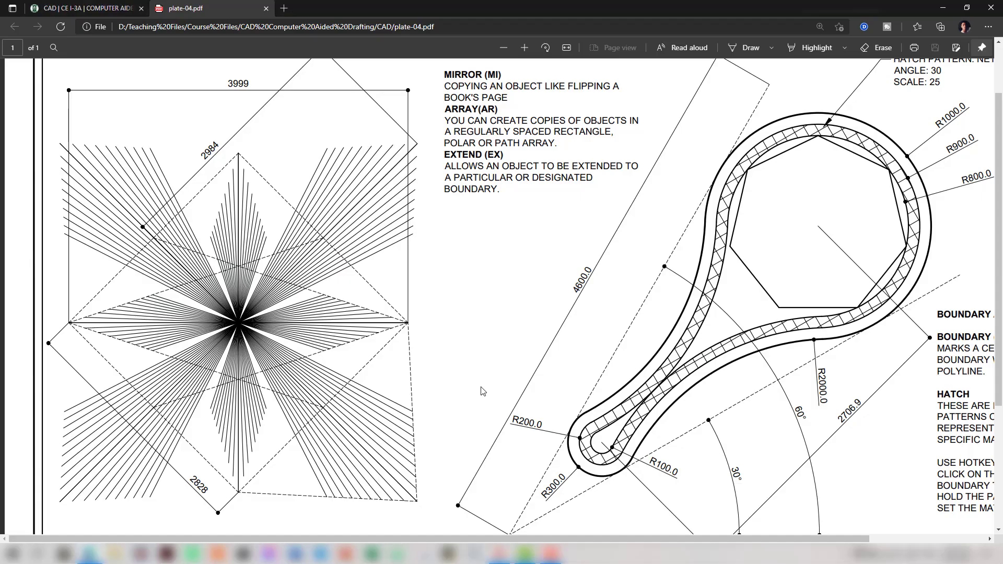
key(alt+Tab)
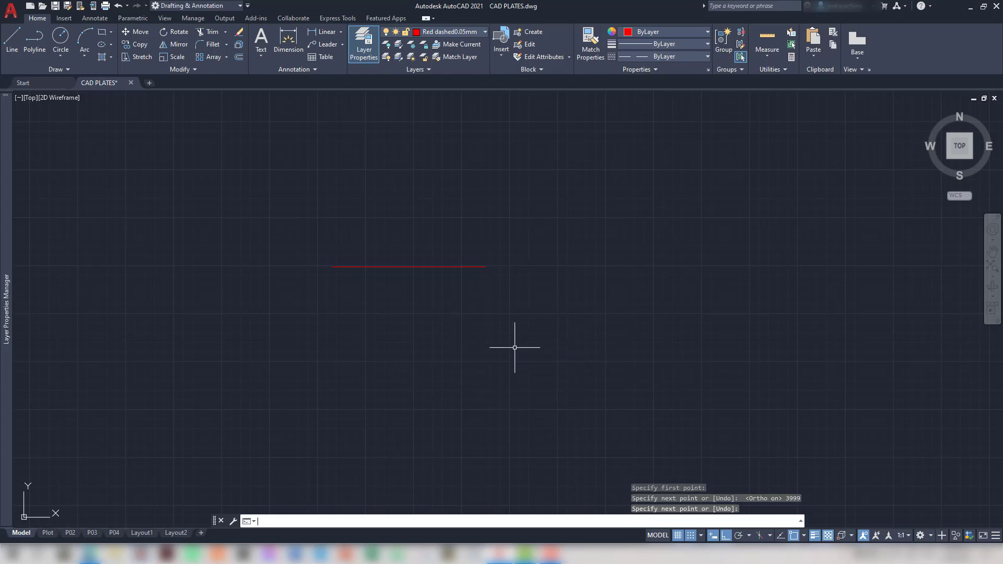
Draw a 2828-unit line from the horizontal line's left endpoint at 45° downward, and connect its end to the right endpoint
key(alt+Tab)
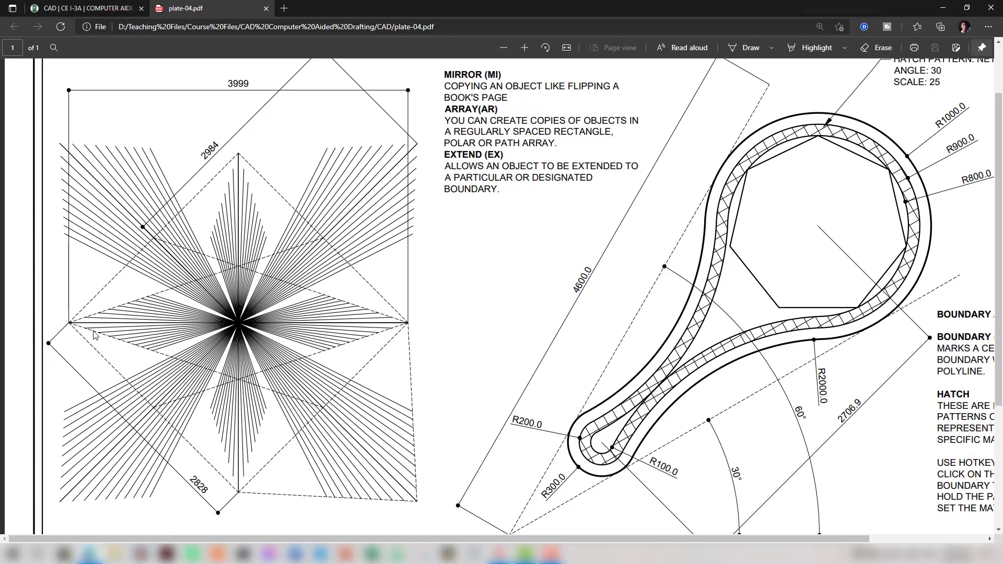
key(alt+Tab)
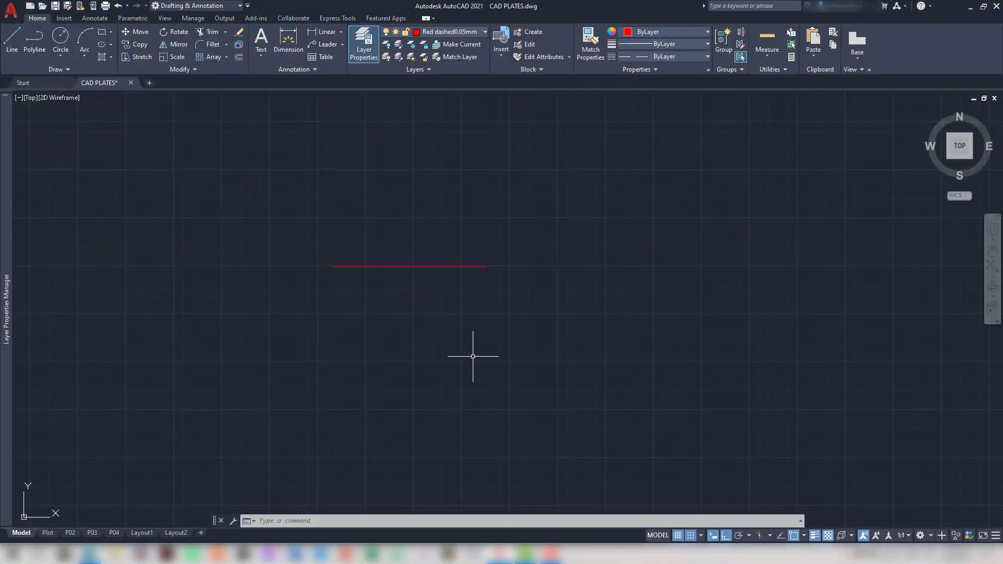
scroll(475, 355, up, 2)
middle_drag(467, 327, 528, 359)
scroll(527, 360, up, 2)
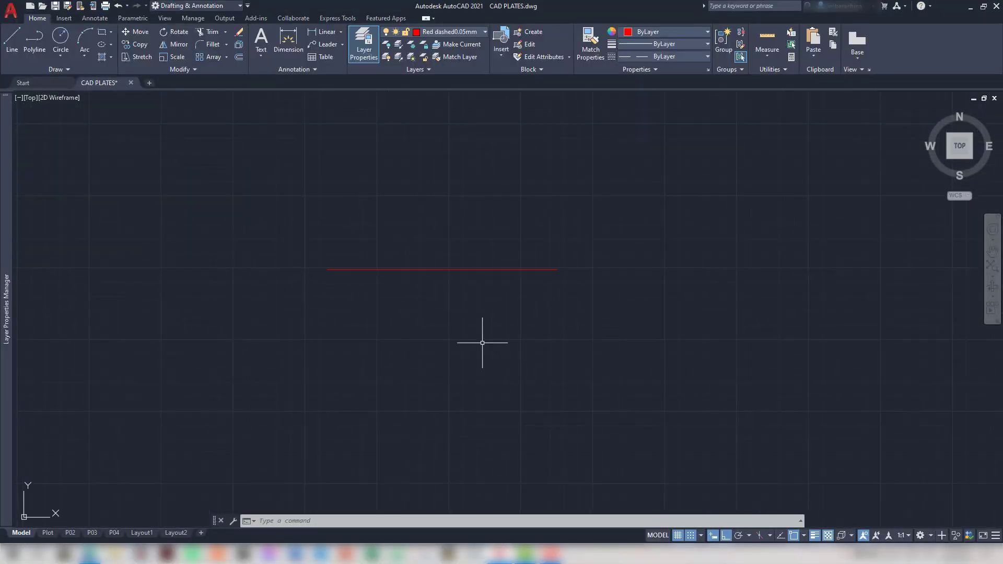
middle_drag(482, 336, 506, 382)
scroll(505, 383, up, 1)
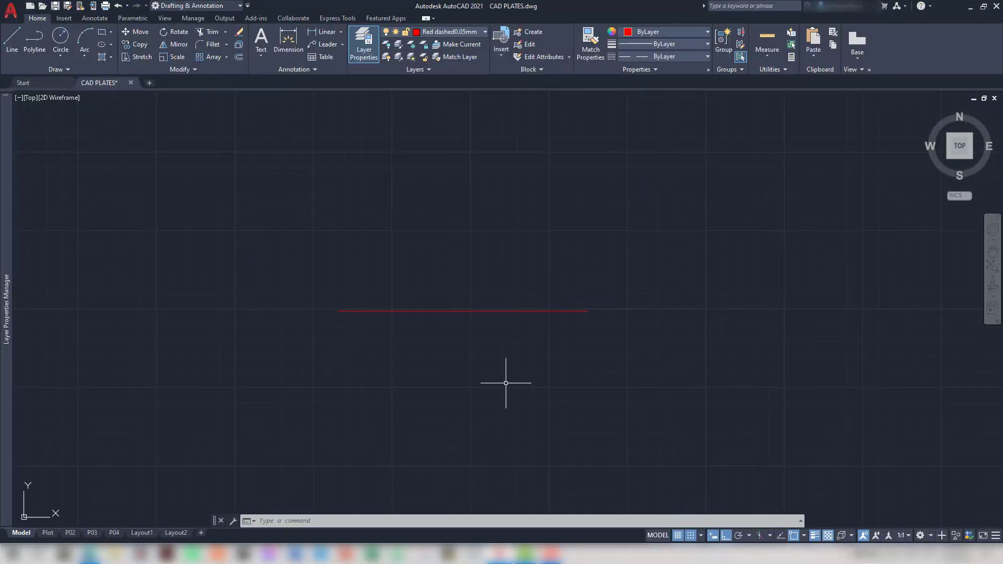
text(l)
key(Return)
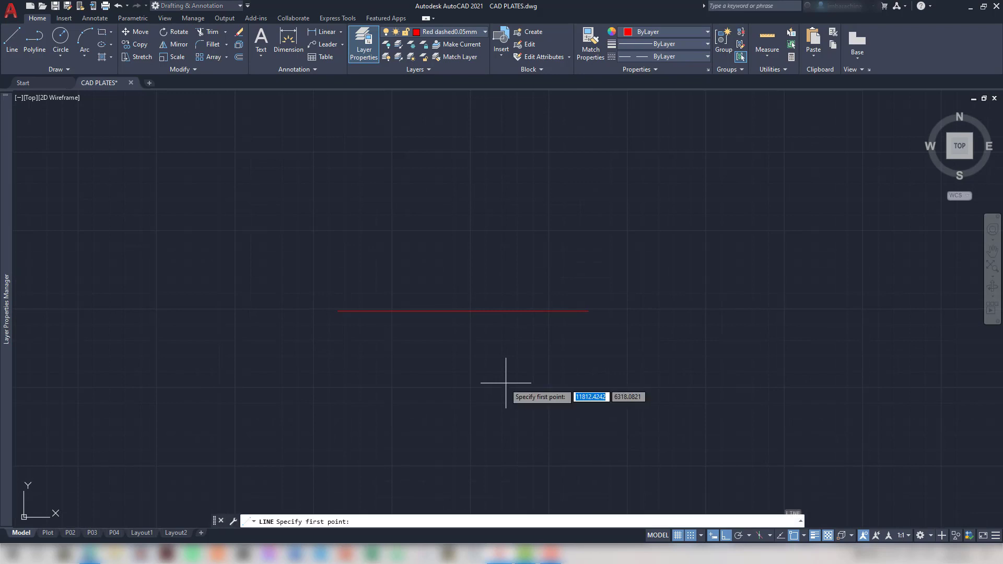
click(338, 310)
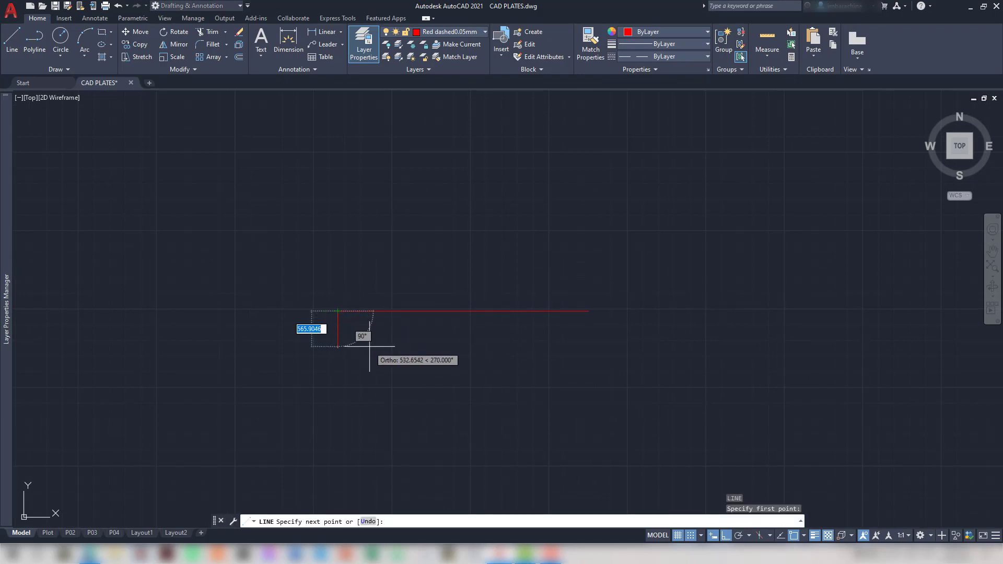
middle_drag(462, 381, 428, 306)
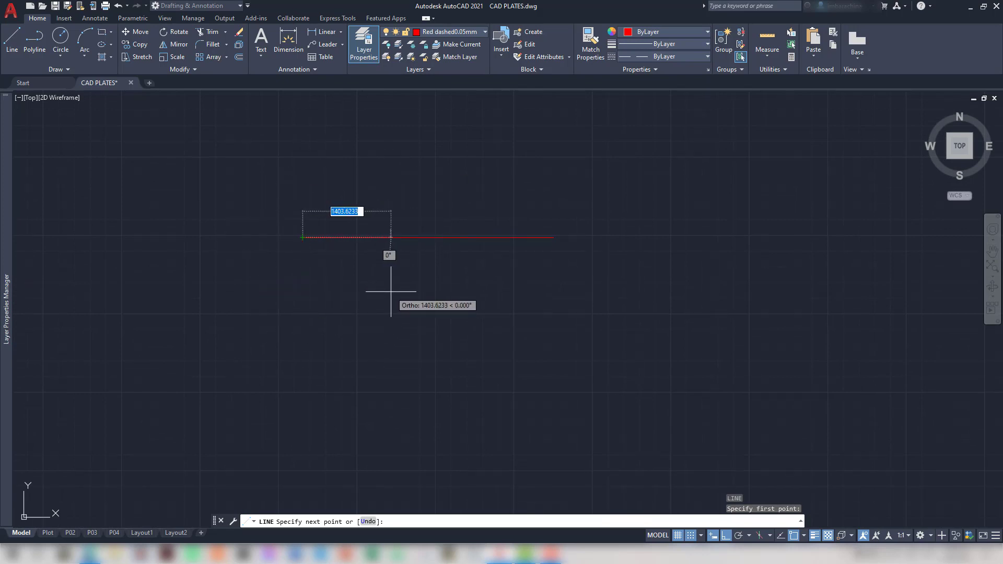
key(F8)
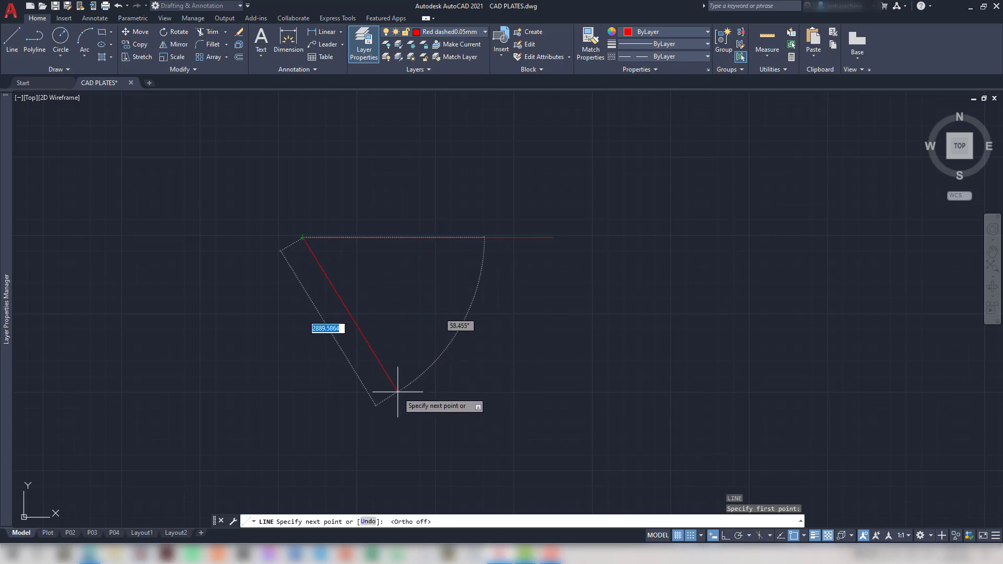
text(2828)
key(Tab)
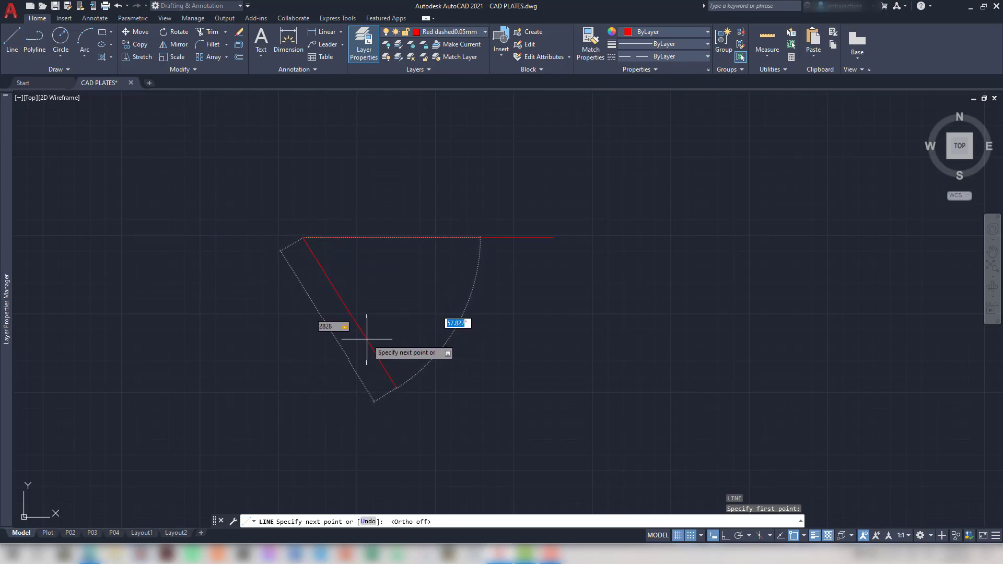
text(45)
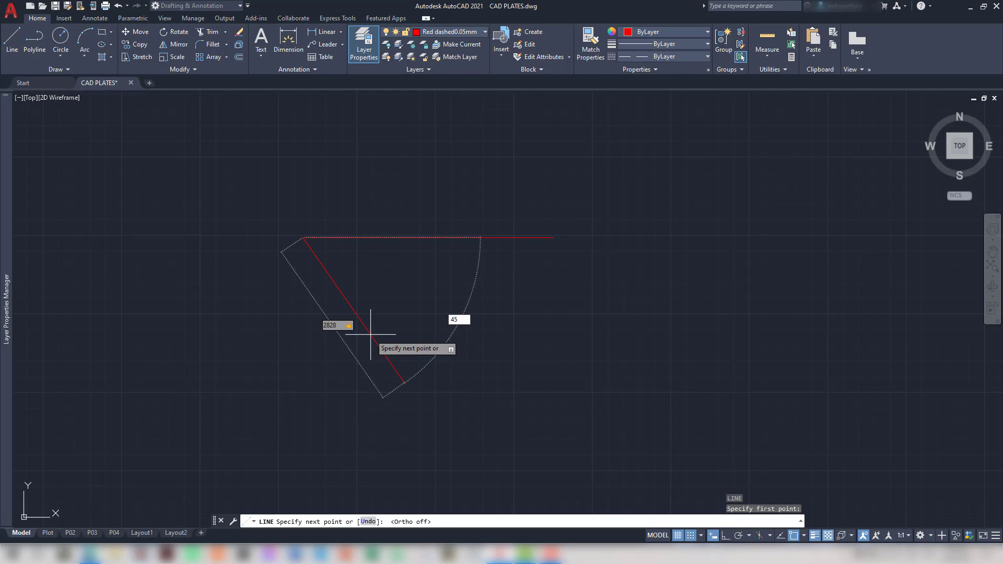
key(Return)
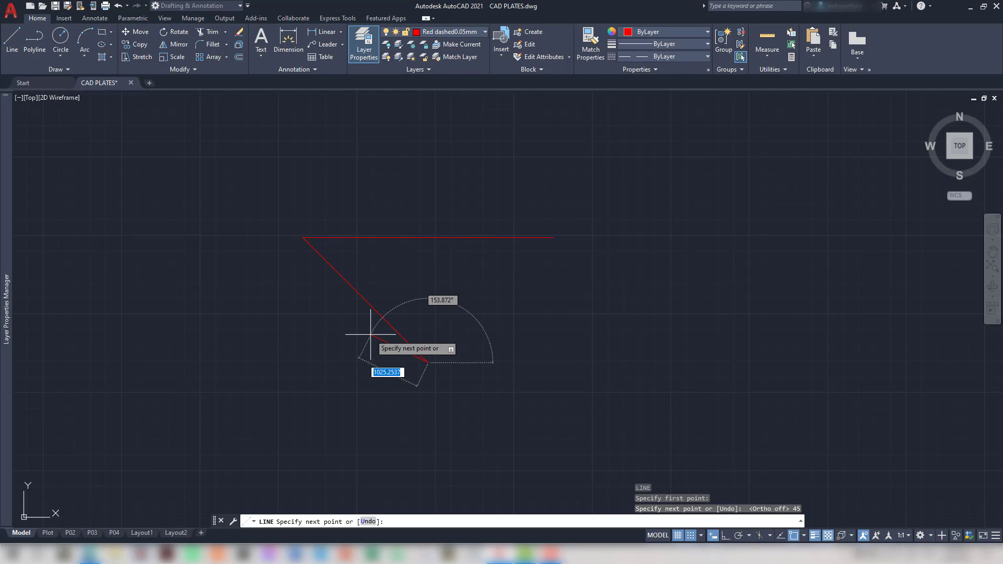
click(554, 238)
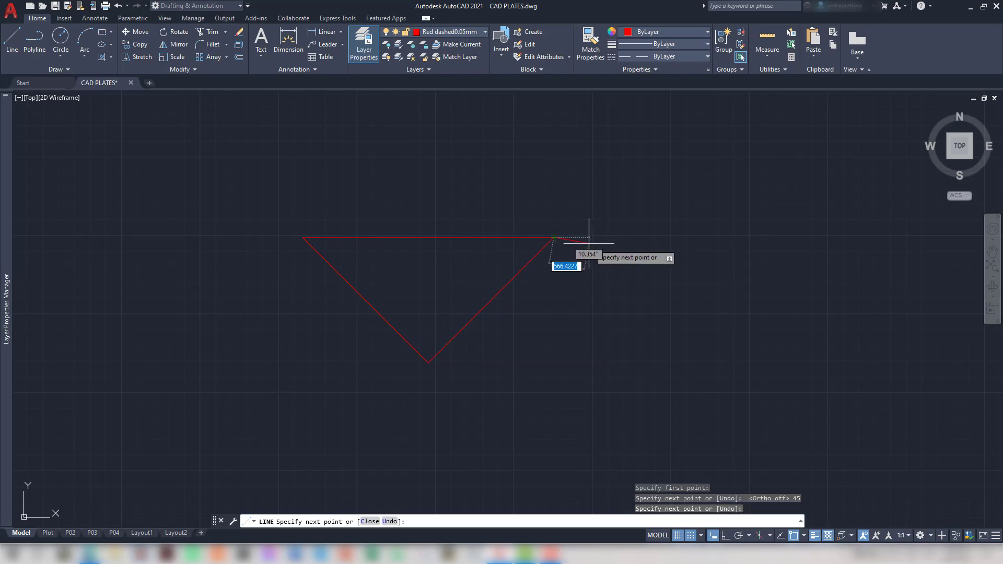
Continue from the horizontal line's right endpoint with a line at 135° up to the left, about 3980 units long
mouse_move(473, 169)
middle_down()
mouse_move(460, 171)
mouse_move(517, 312)
mouse_move(497, 235)
middle_up()
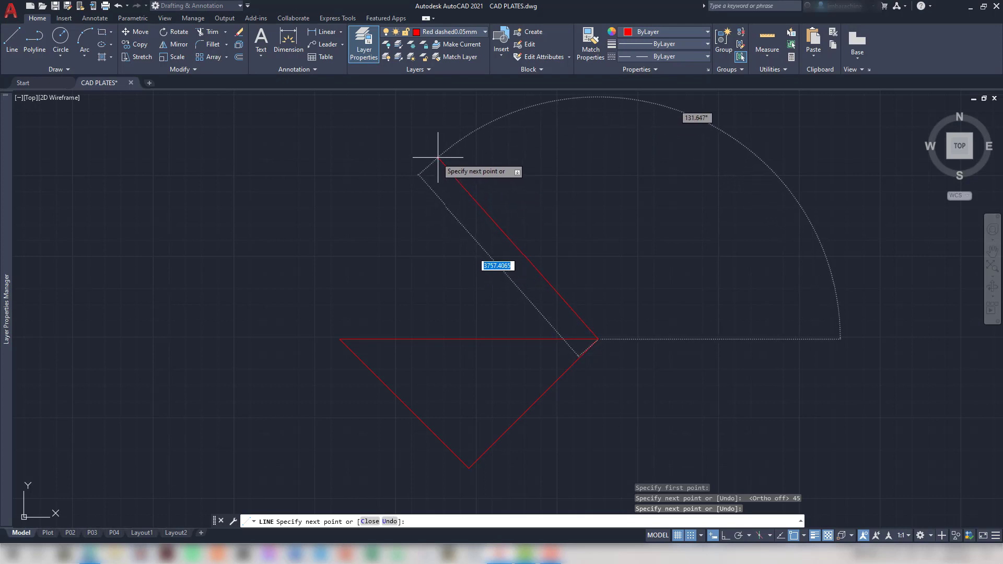
key(Tab)
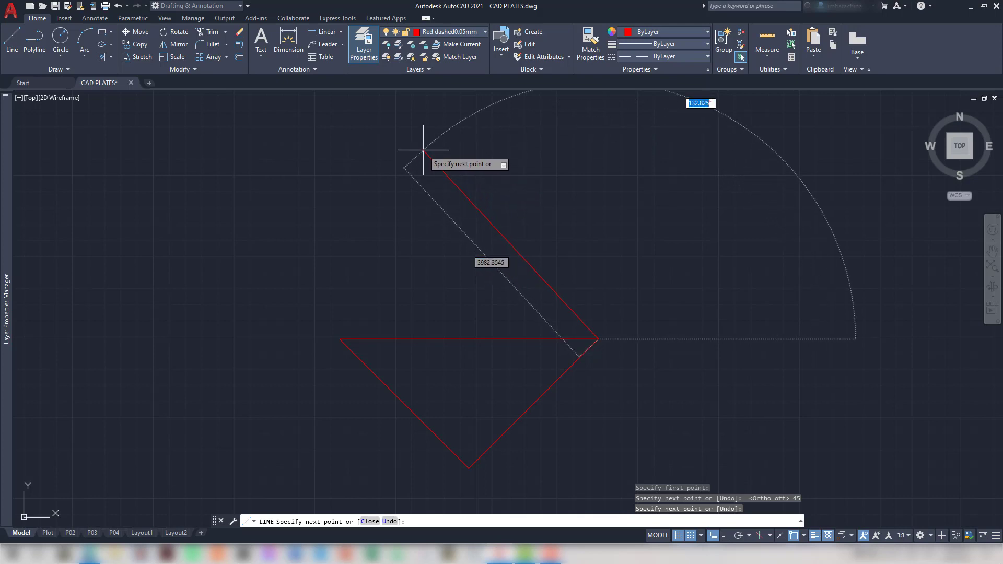
text(135)
key(Tab)
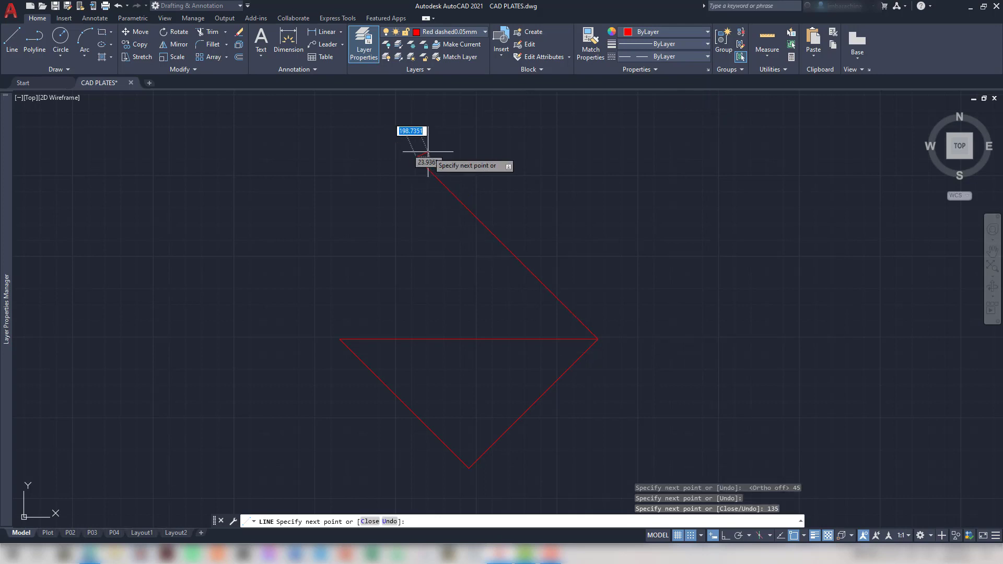
key(Return)
key(Return)
key(Return)
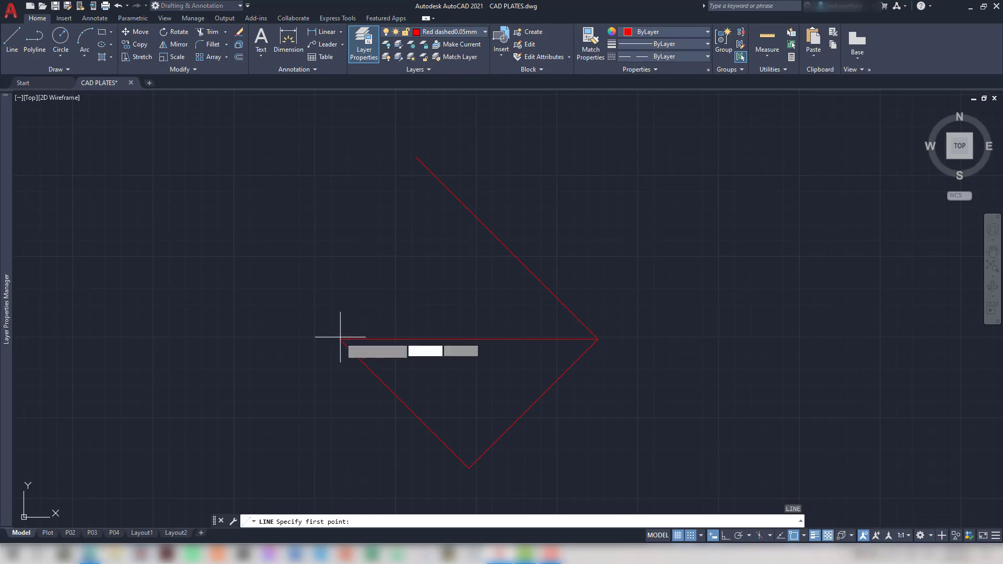
Draw a 2828-unit line from the horizontal line's left endpoint at 45° upward to meet the opposite diagonal
click(340, 339)
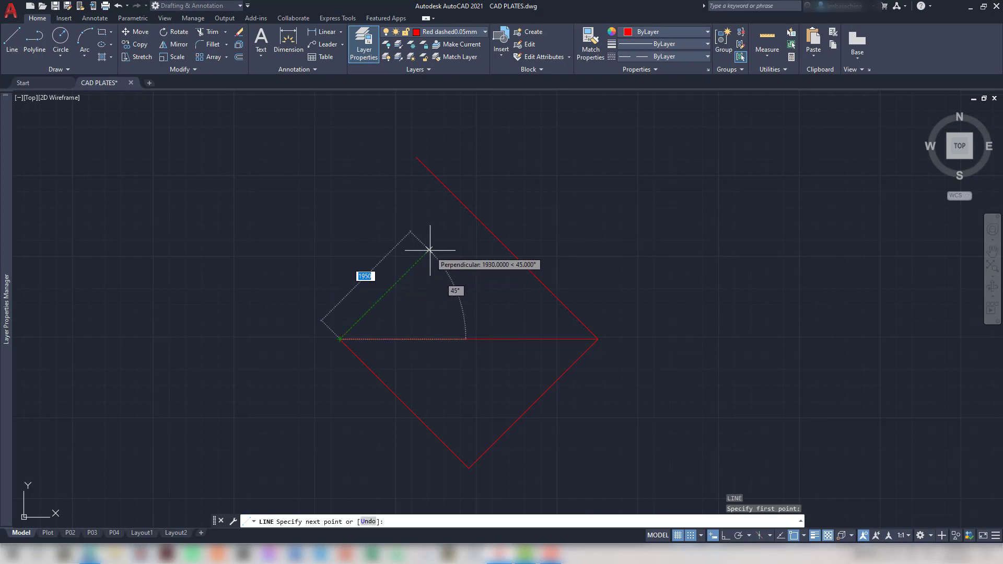
text(28289)
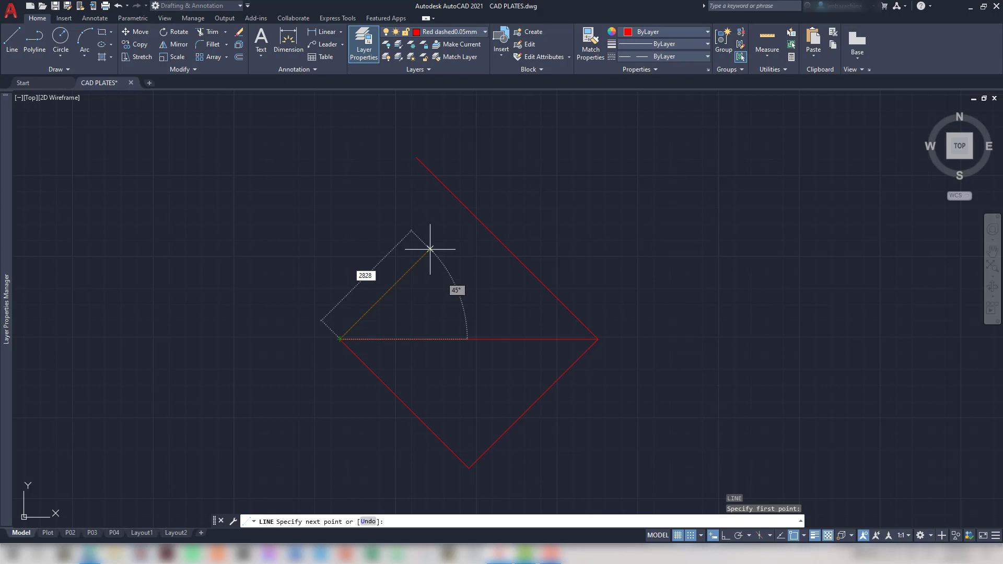
key(Return)
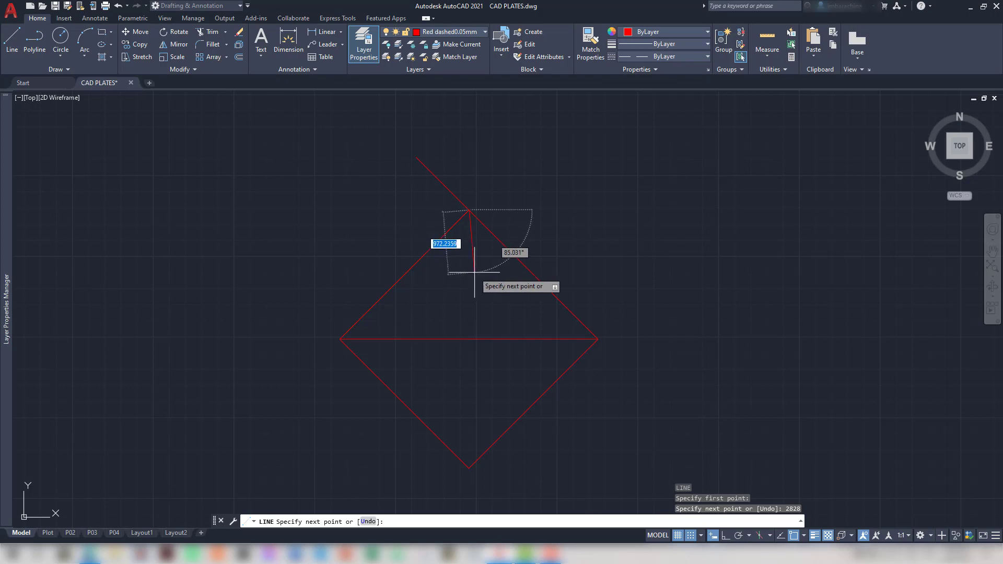
key(Return)
Trim the overhanging end of the 135° line beyond the diamond's upper corner
click(519, 225)
click(426, 186)
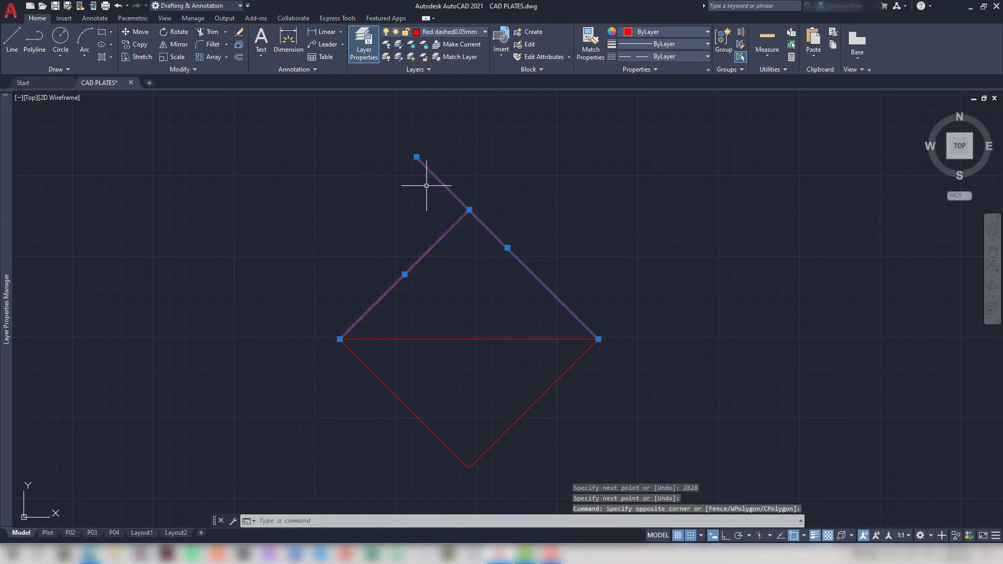
text(tr)
key(Return)
drag(464, 146, 423, 193)
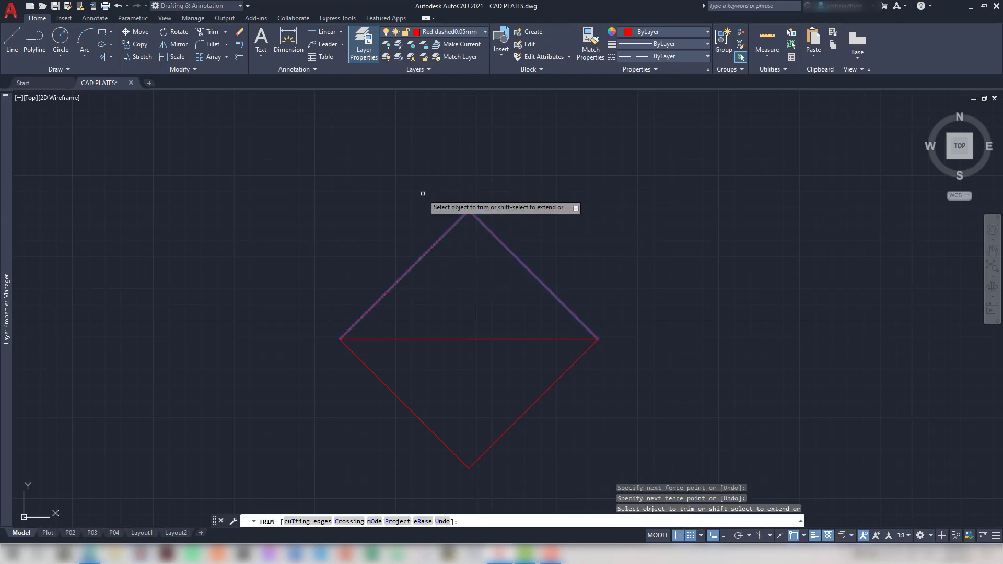
click(423, 193)
key(Escape)
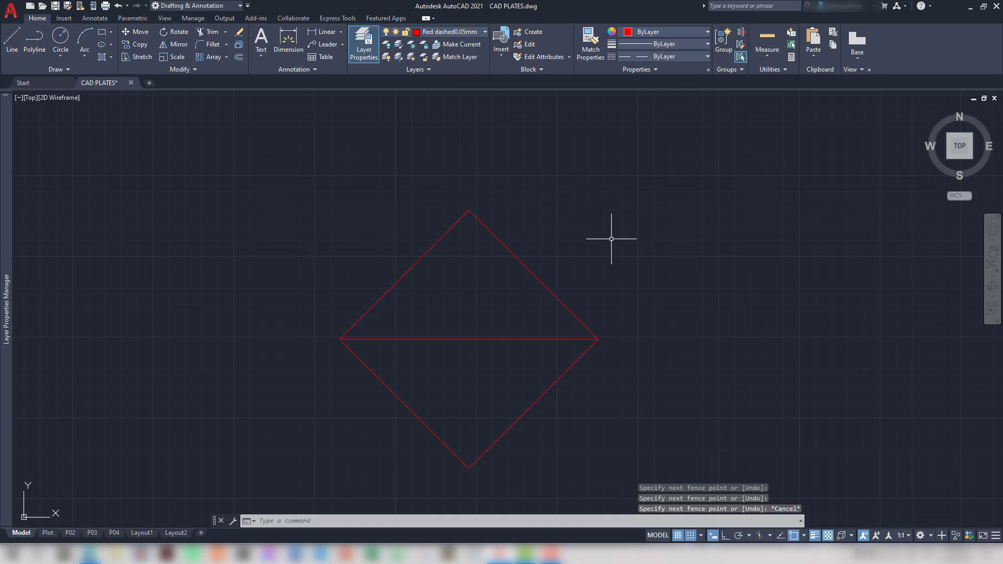
Check the guide line length in plate-04.pdf and draw a 2984-unit line at 45° from the horizontal line's midpoint in AutoCAD
key(alt+Tab)
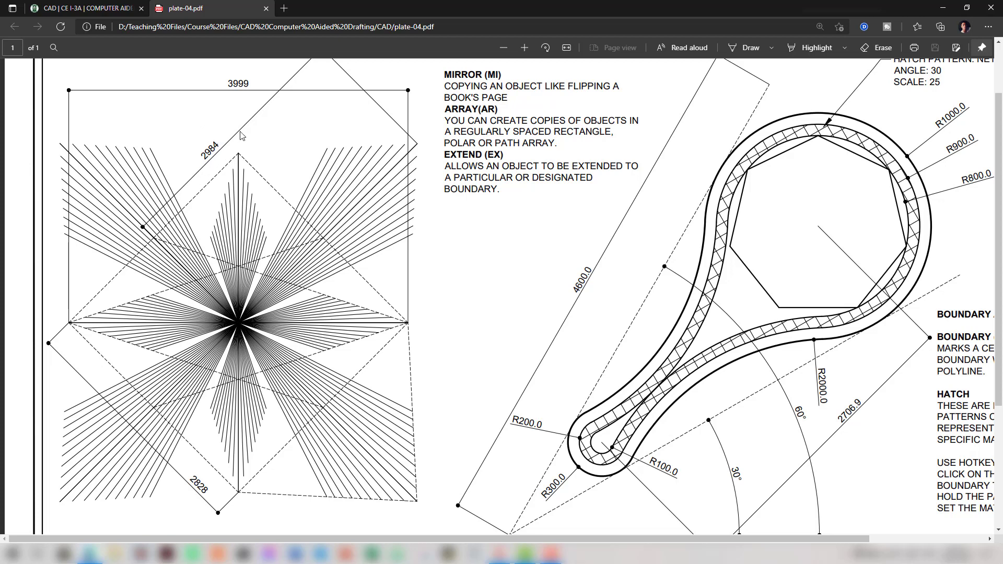
key(alt+Tab)
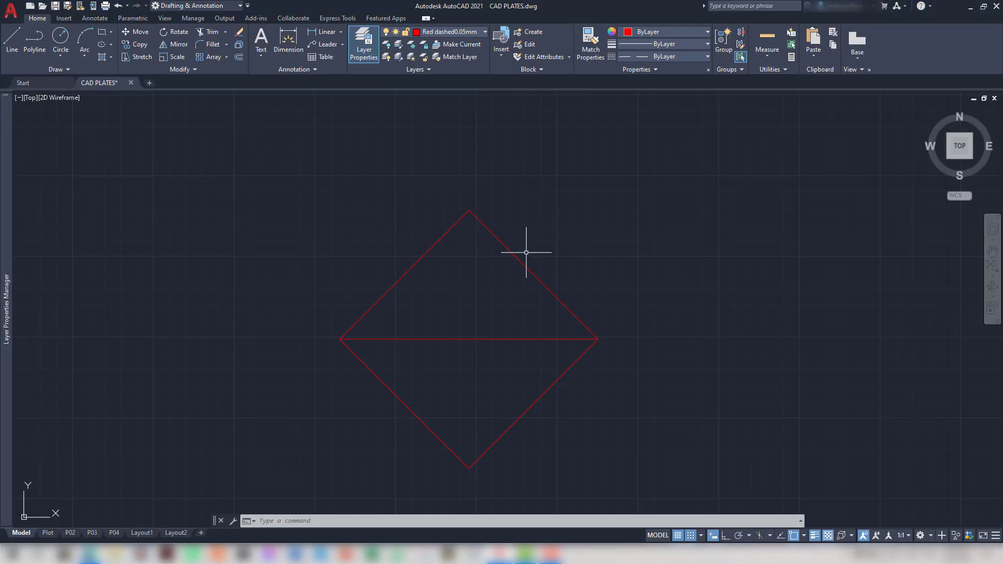
text(l)
key(Return)
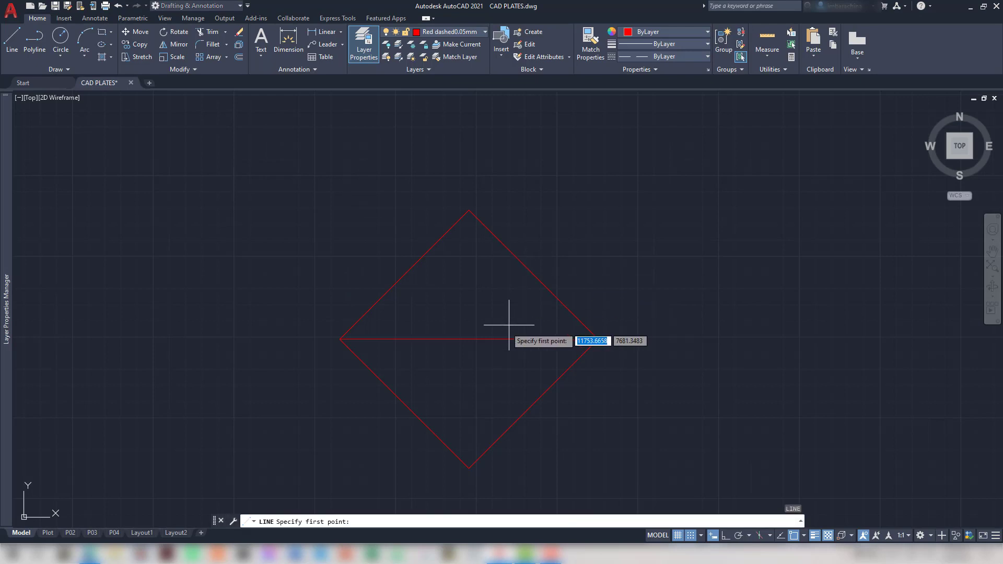
click(469, 339)
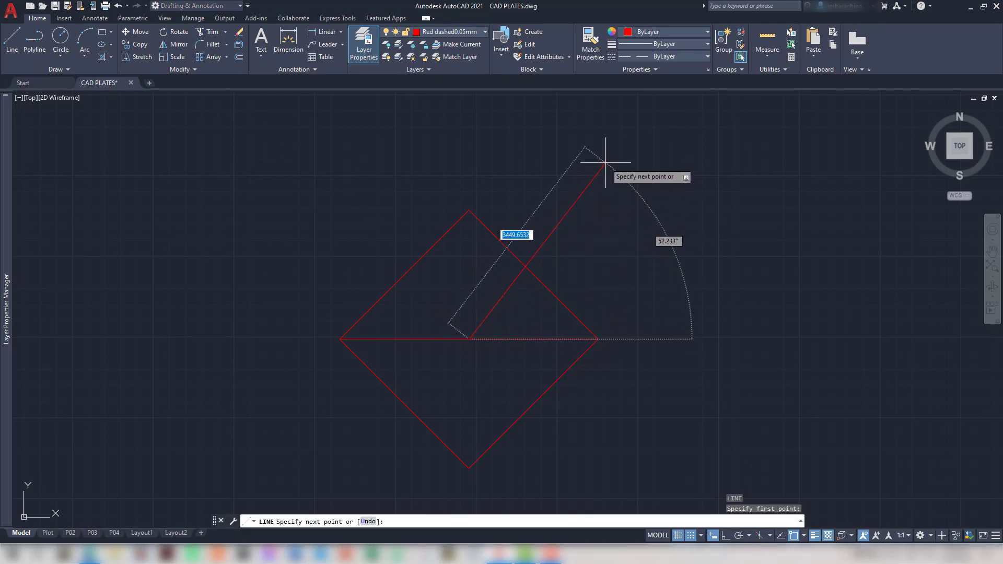
text(2984)
key(Tab)
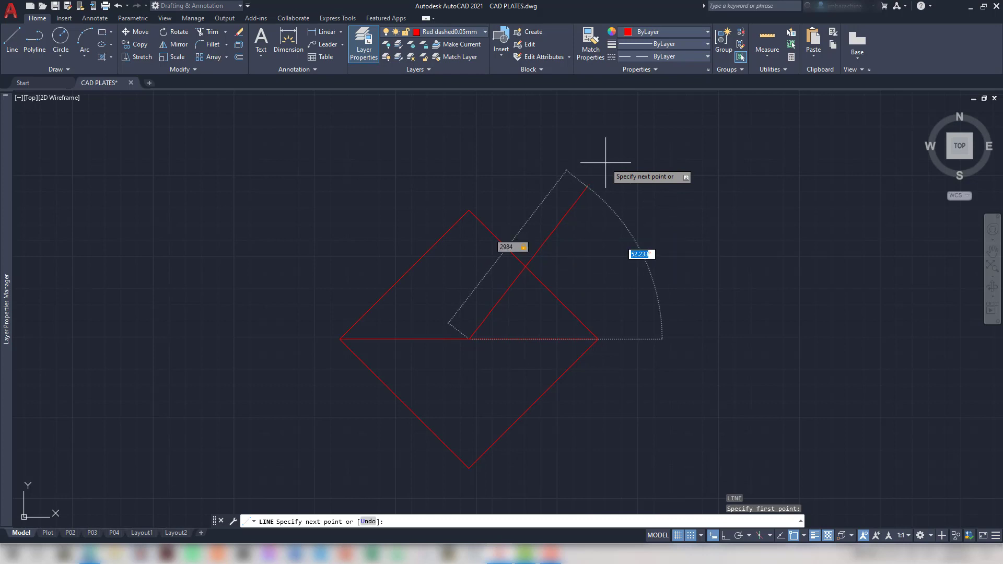
text(45)
key(Return)
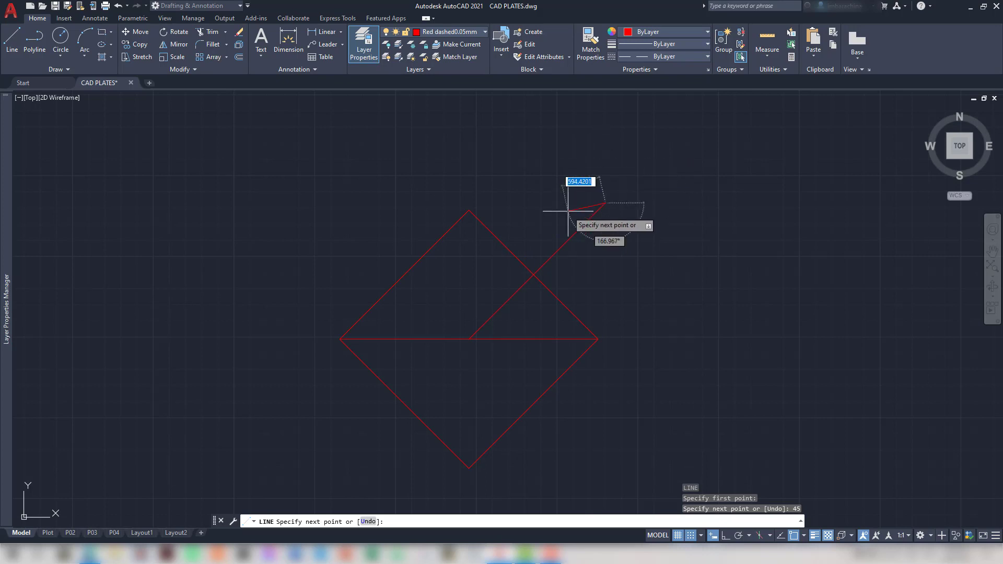
key(Return)
Try stretching the 45° line's lower endpoint 2984 units down-left along its own direction, and undo the stretch
click(697, 235)
click(559, 168)
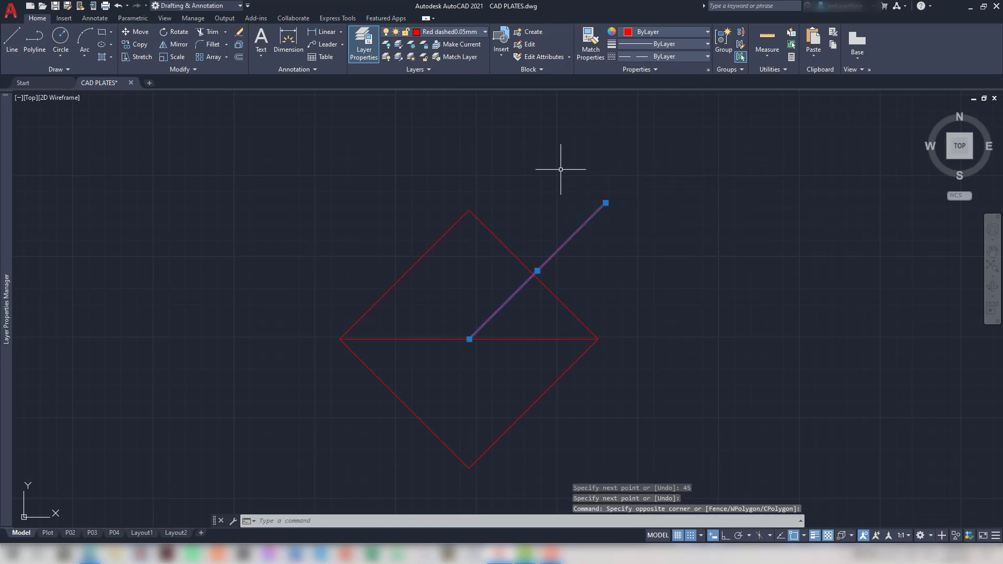
mouse_move(469, 339)
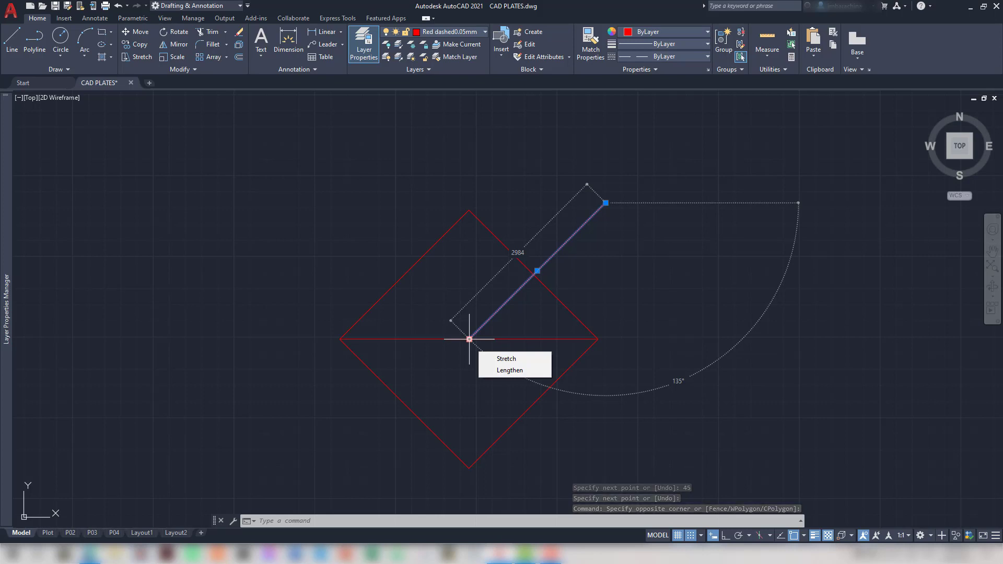
click(469, 339)
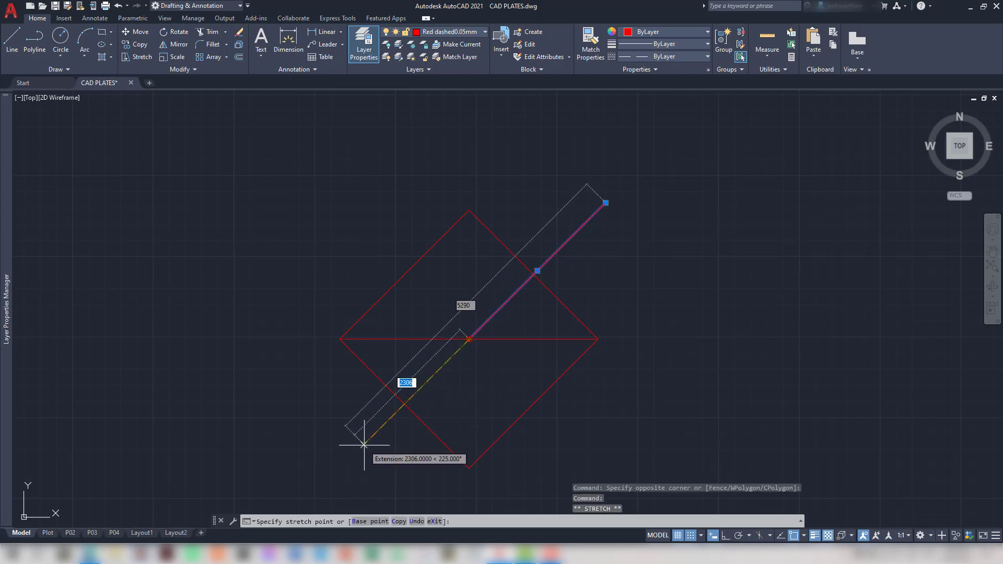
text(2984)
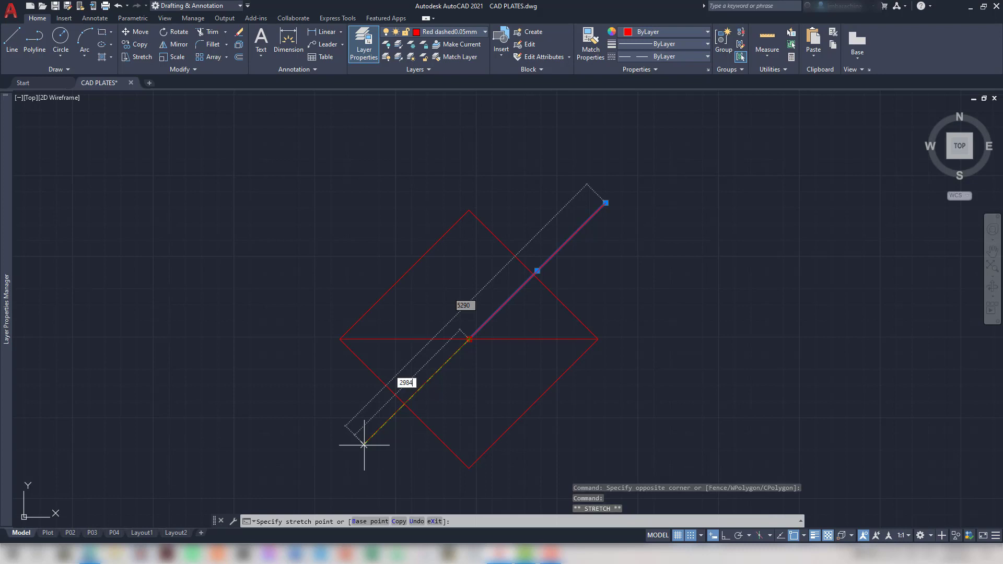
key(Return)
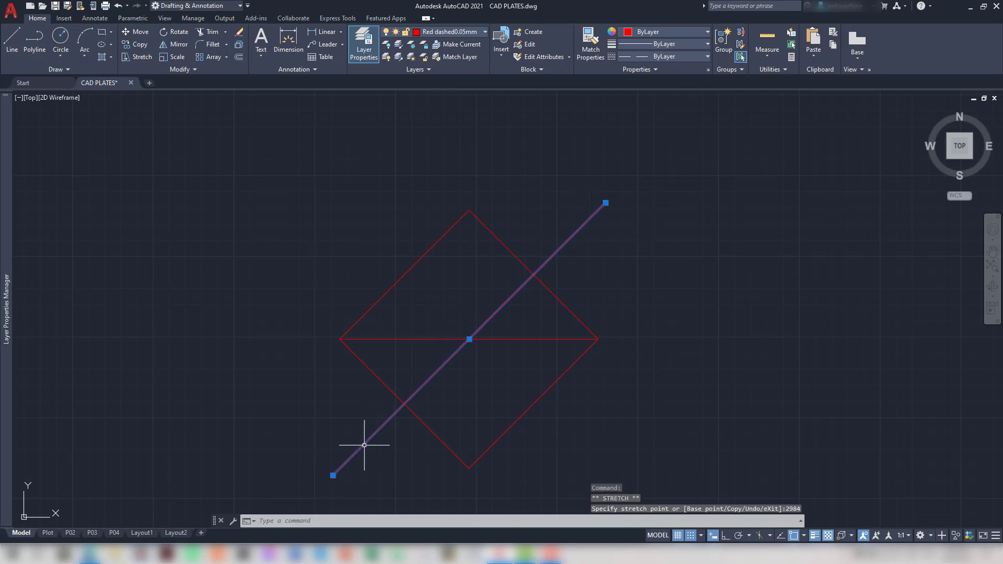
key(ctrl+z)
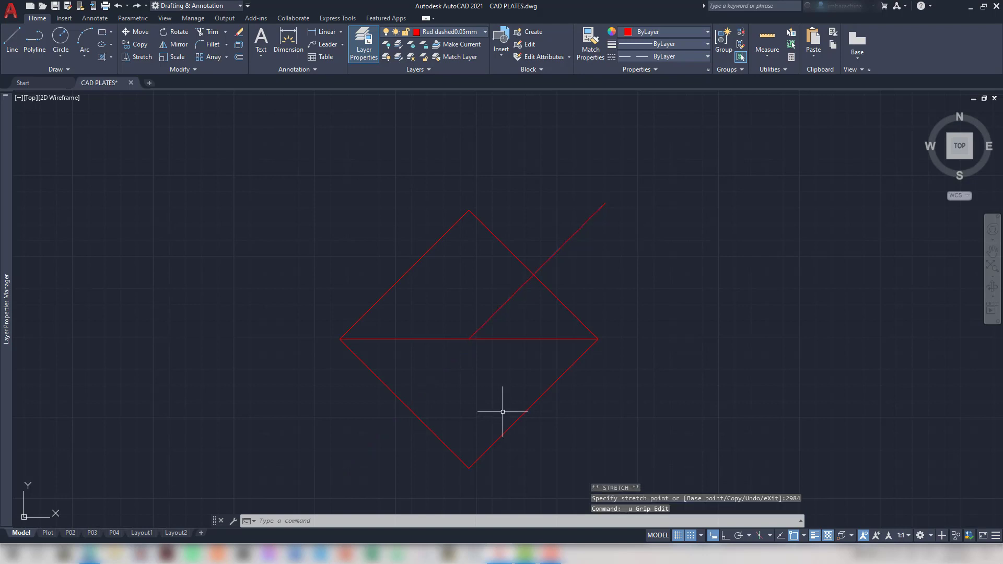
Repeat the 2984-unit stretch of the 45° line from its endpoint at the diamond's centre, and undo it
click(494, 318)
click(483, 303)
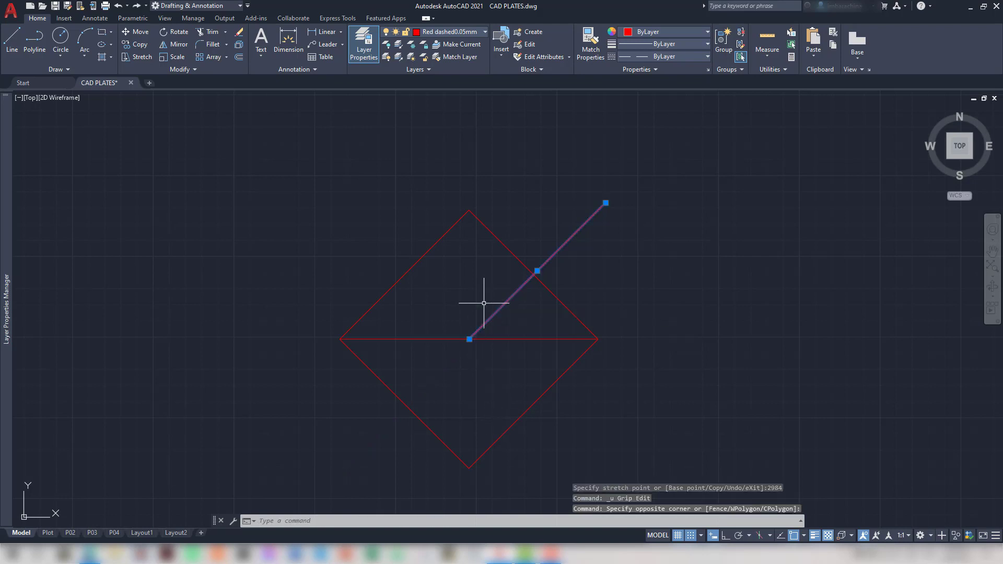
click(469, 339)
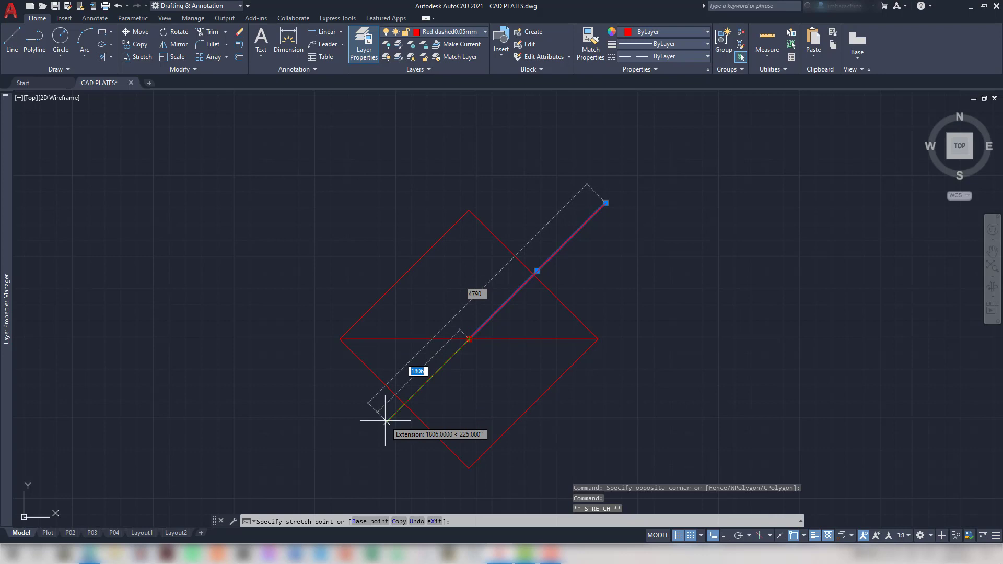
text(2984)
key(Return)
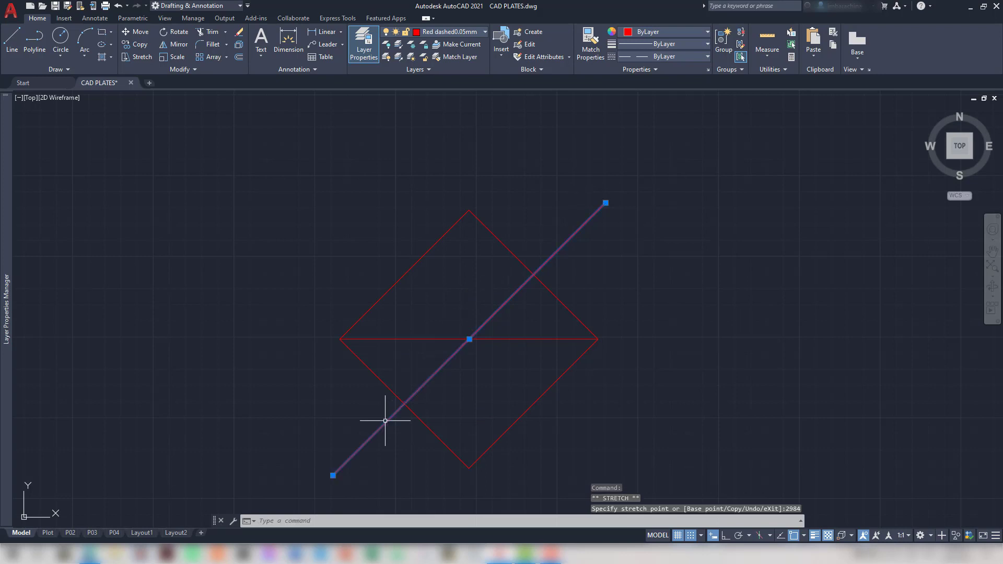
text(u)
key(Return)
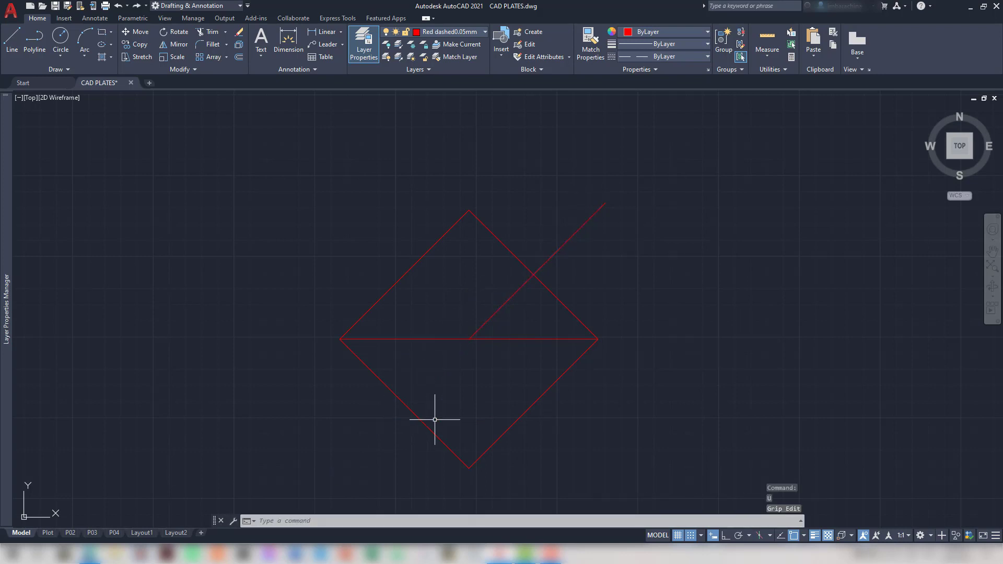
Try the Lengthen grip mode on the 45° line's endpoint at the diamond's centre, adding 2984 units, and undo it
click(516, 320)
click(477, 285)
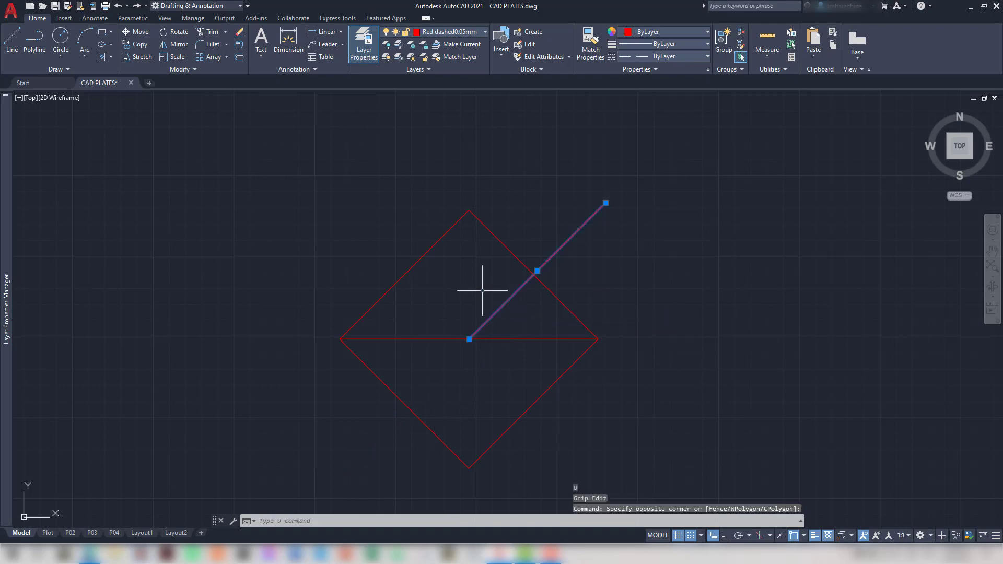
click(470, 339)
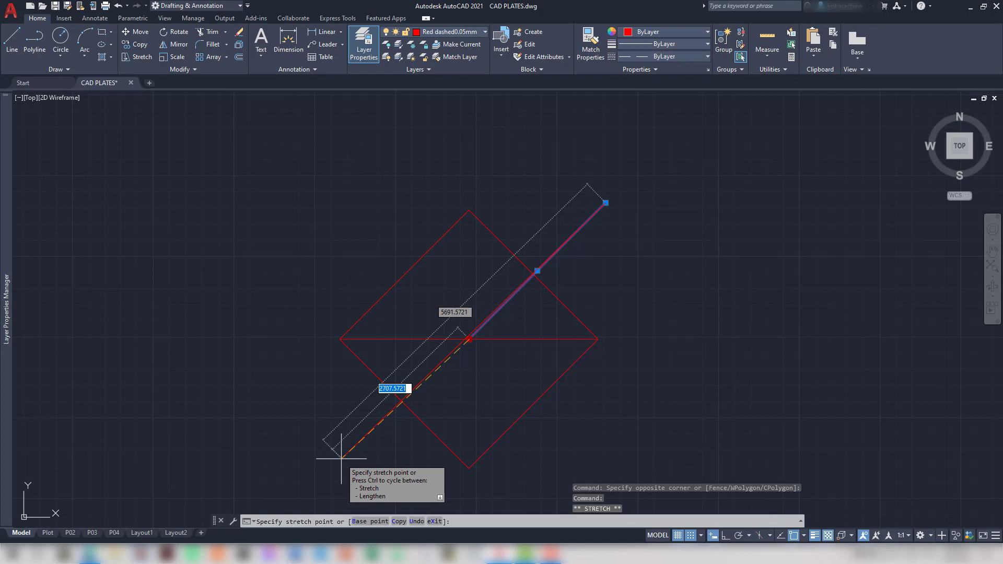
key(ctrl)
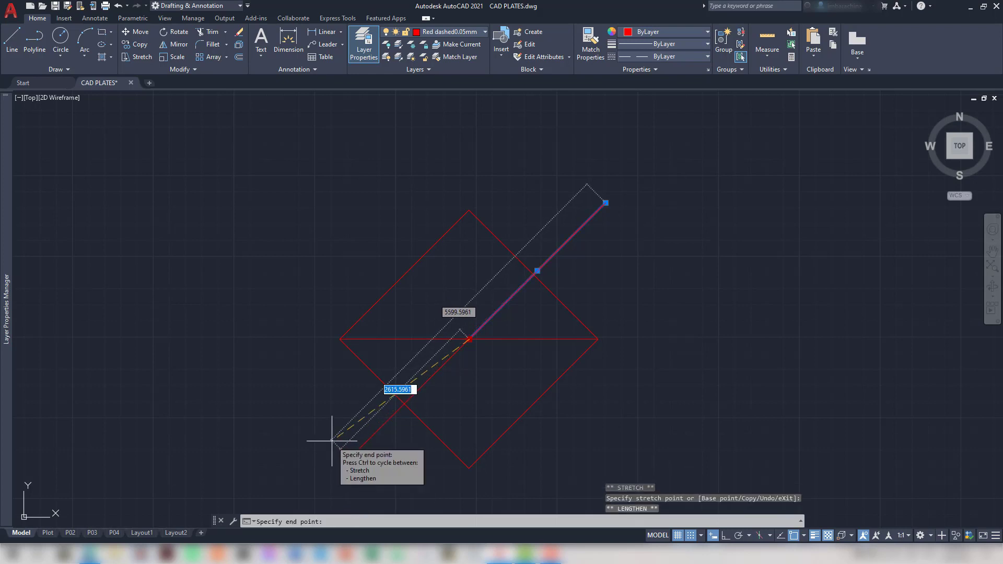
key(ctrl)
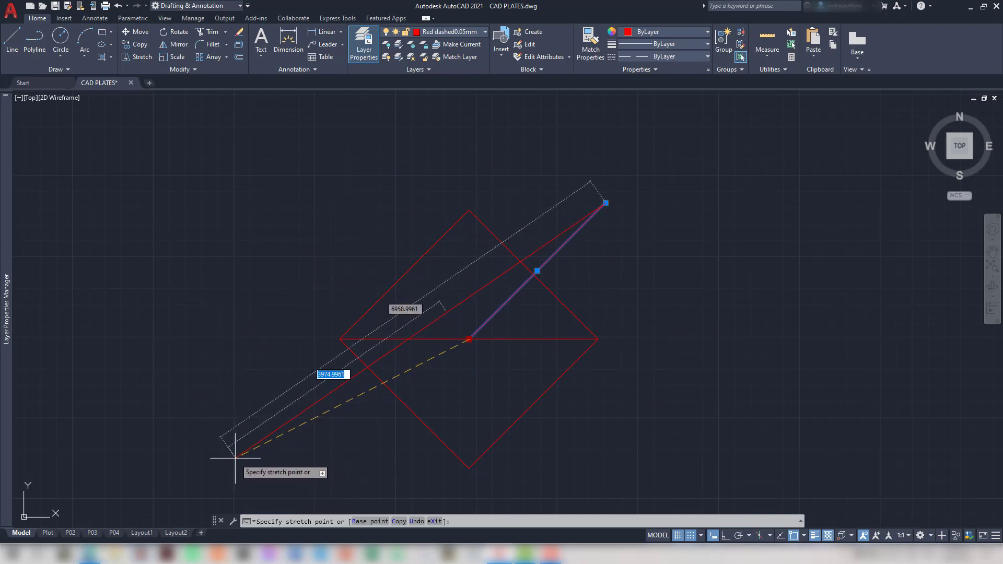
key(ctrl)
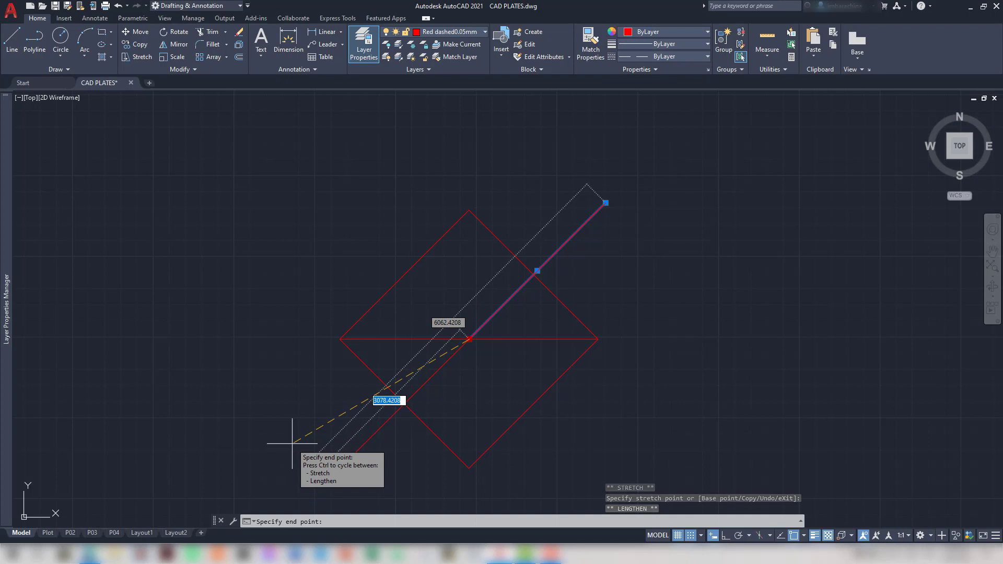
text(2984)
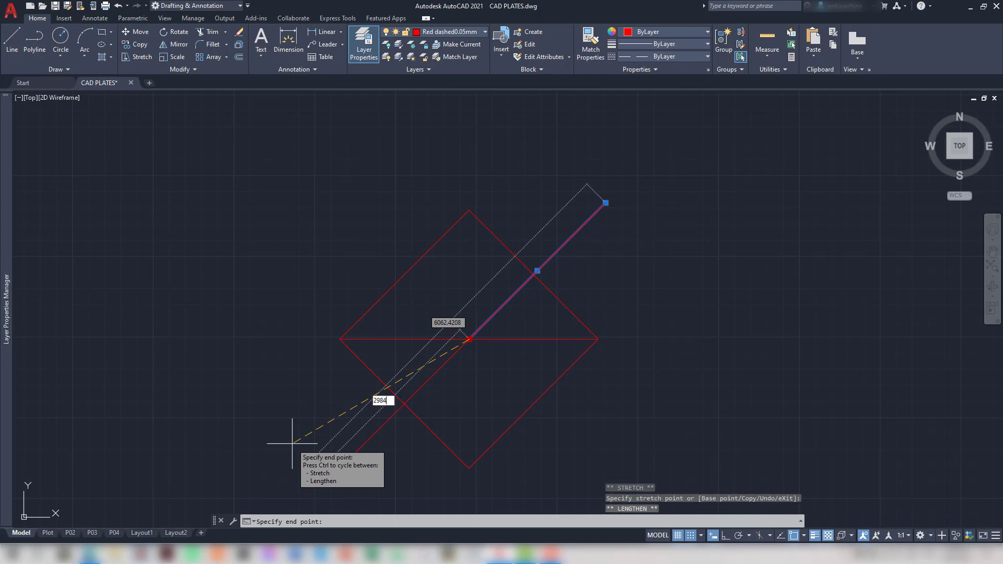
key(Return)
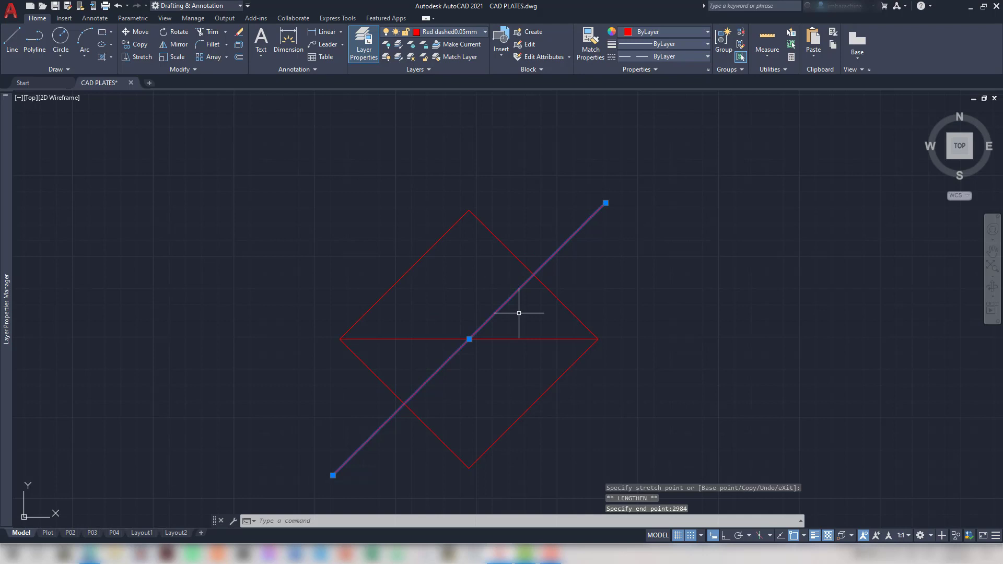
key(Escape)
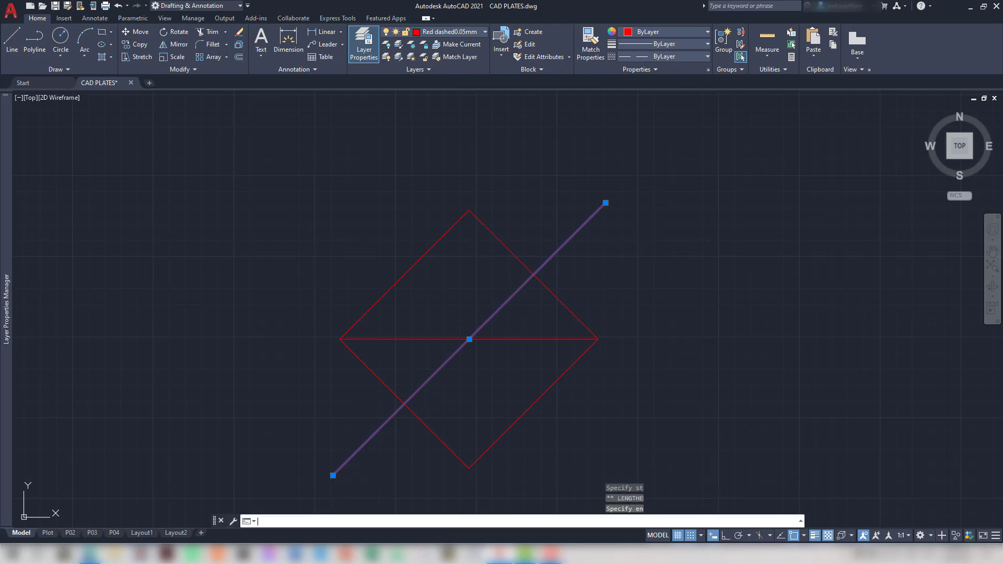
text(u)
key(Return)
Lengthen the 45° line by 2984 units down-left from its endpoint at the diamond's centre, leaving nothing selected
click(519, 312)
click(484, 284)
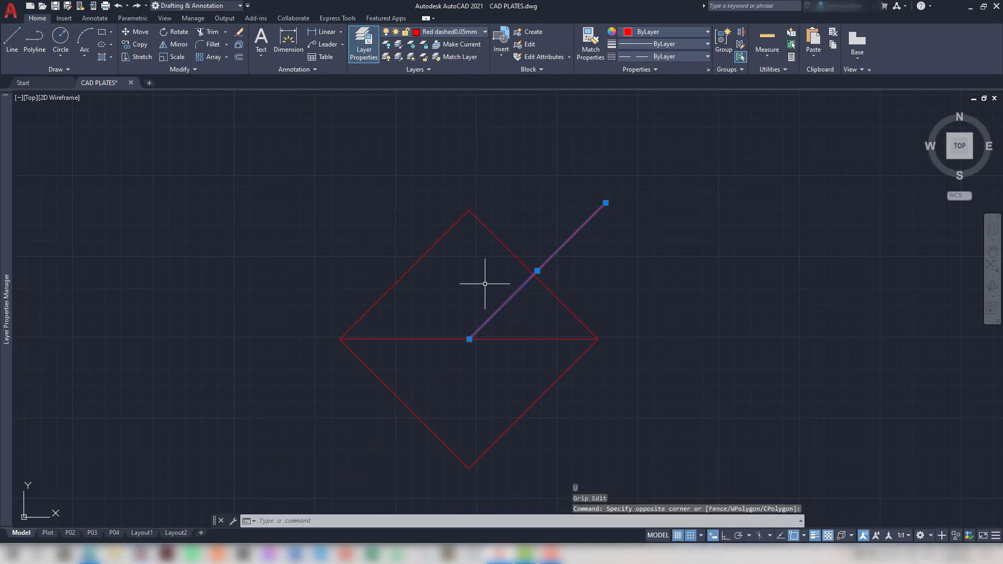
click(469, 339)
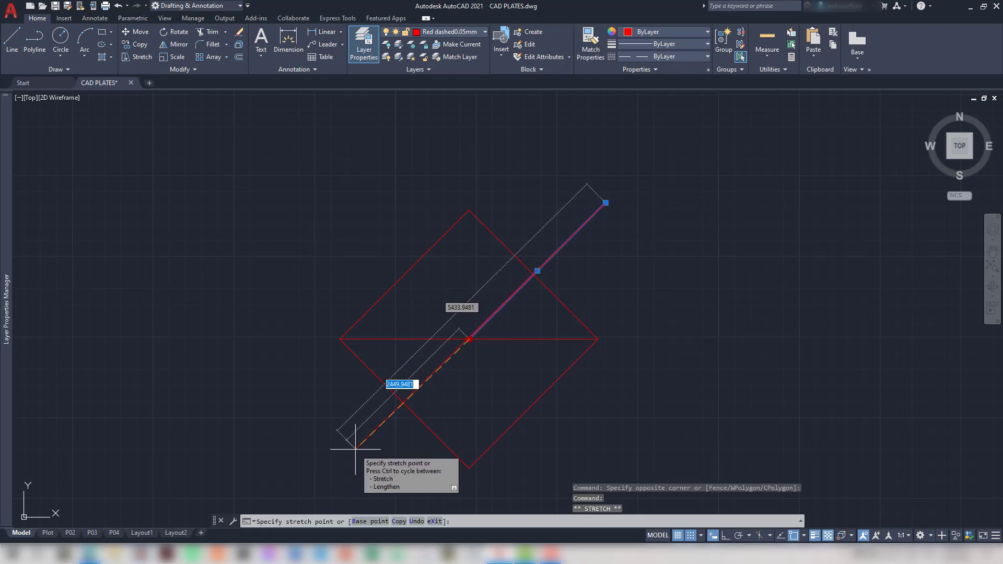
key(ctrl)
text(2984)
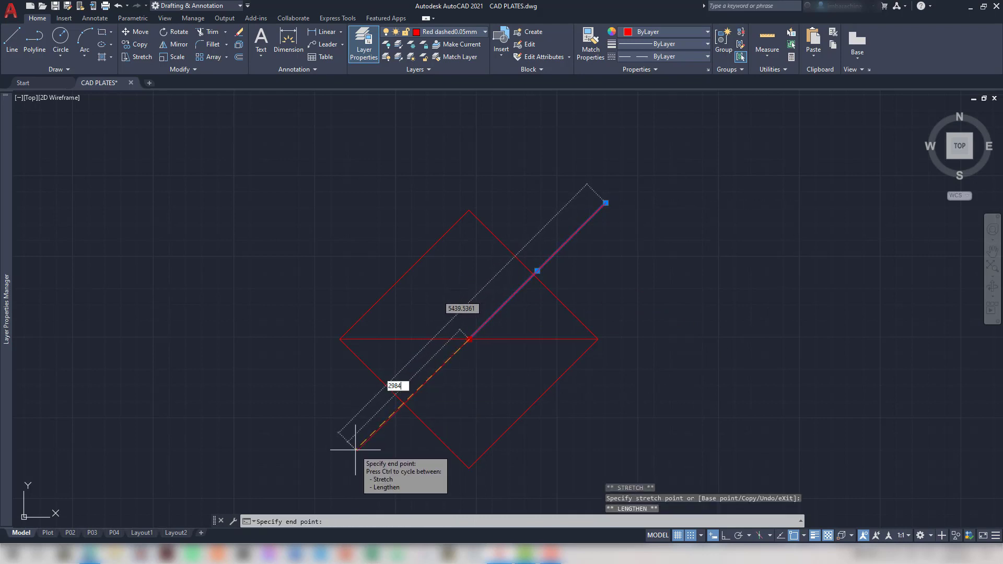
key(Return)
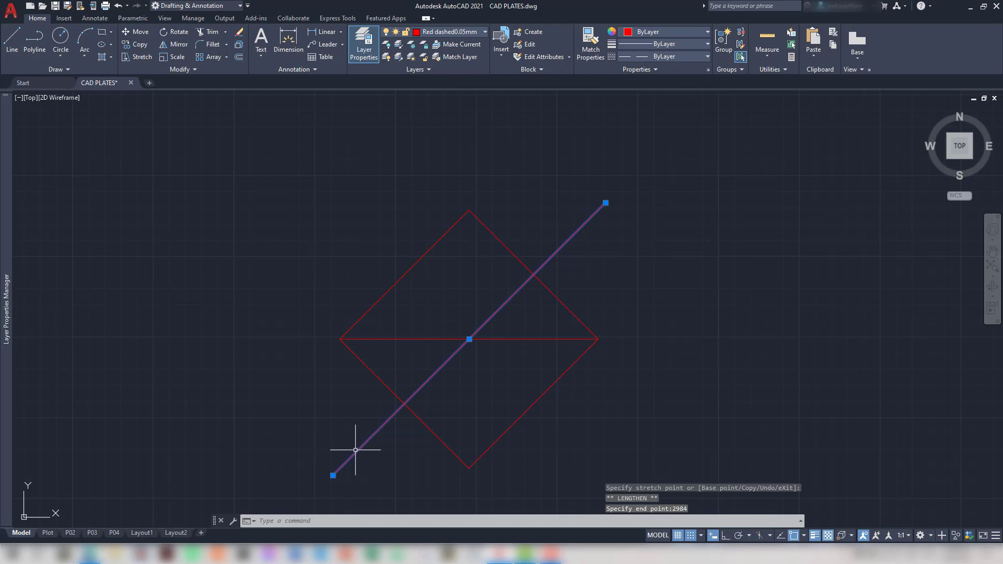
click(336, 419)
click(304, 398)
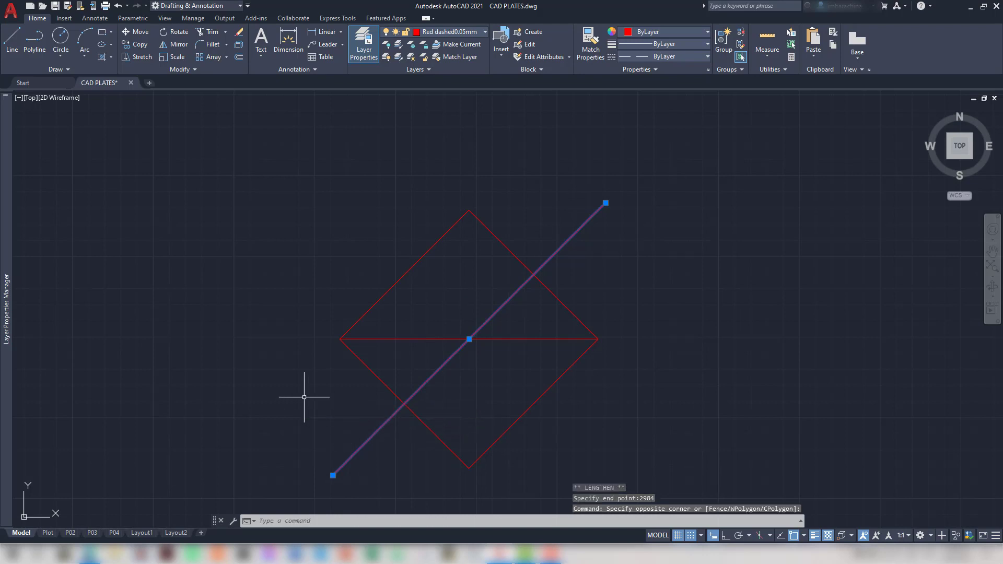
key(Escape)
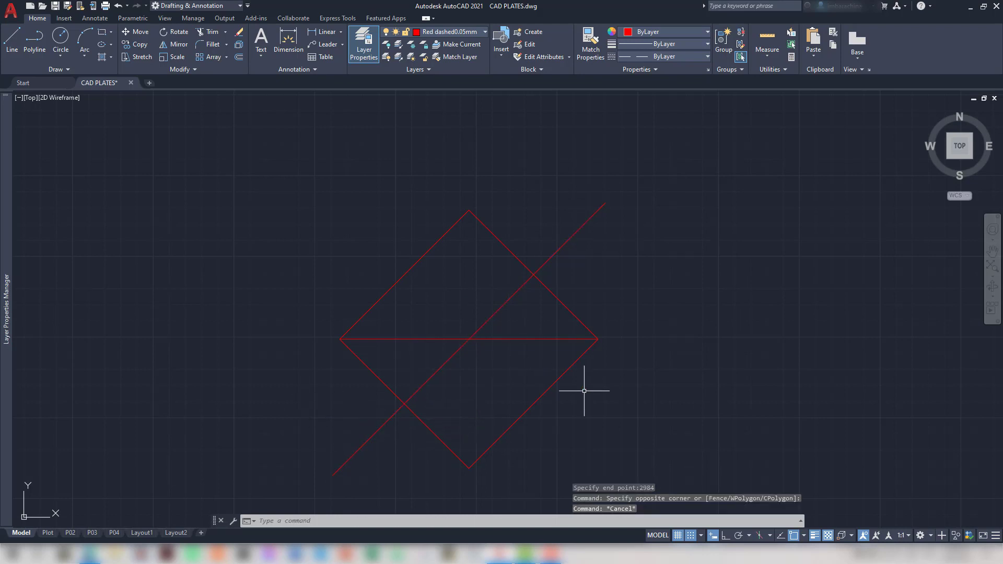
Copy the full 45° diagonal line to the empty area left of the diamond
mouse_move(546, 291)
middle_down()
mouse_move(522, 260)
mouse_move(532, 280)
middle_up()
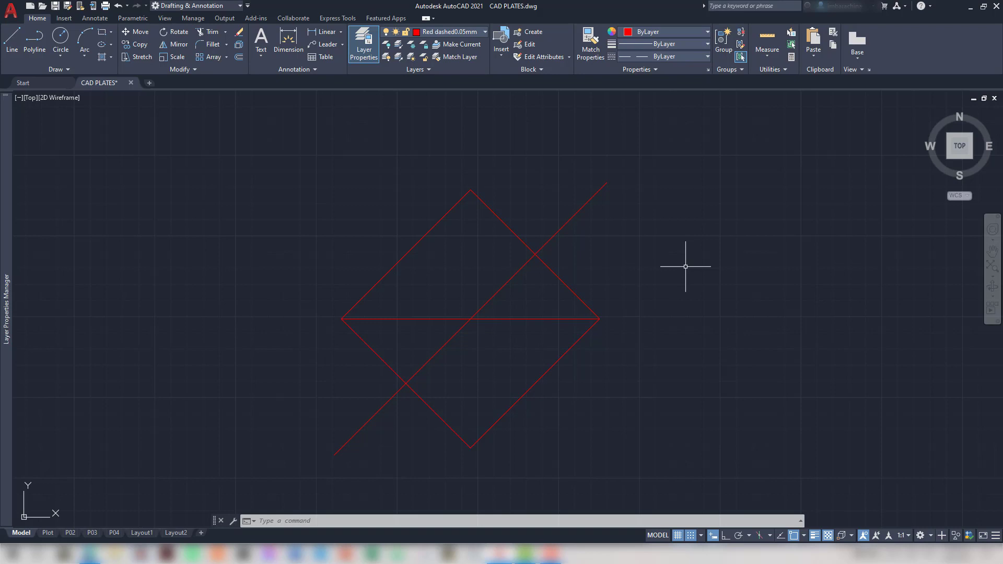
drag(615, 215, 574, 177)
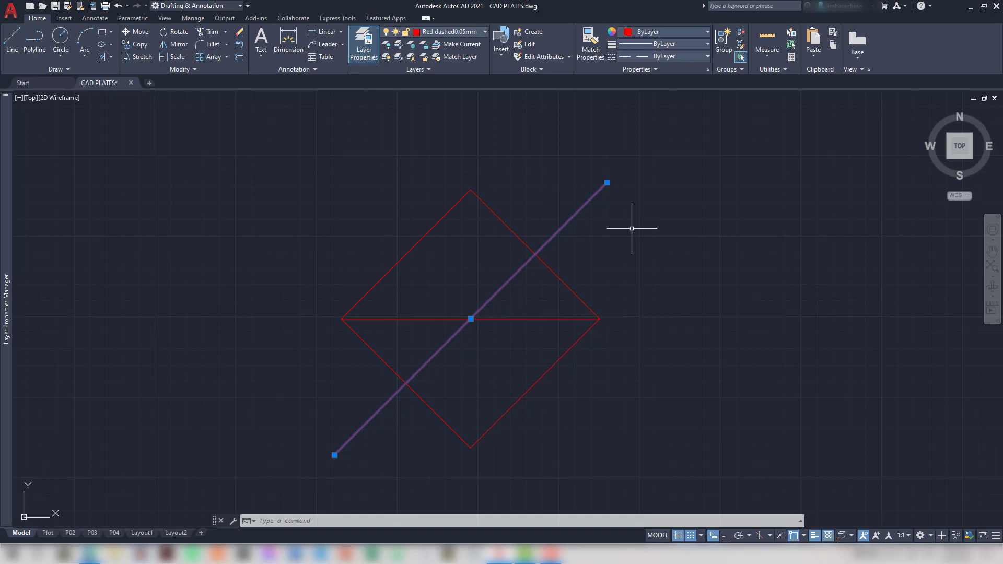
text(co)
key(Return)
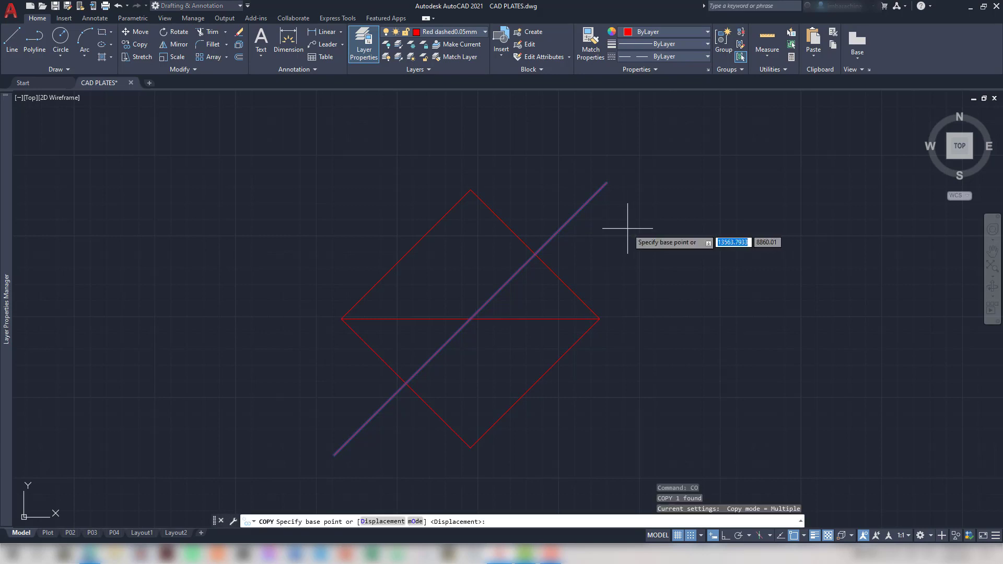
click(641, 264)
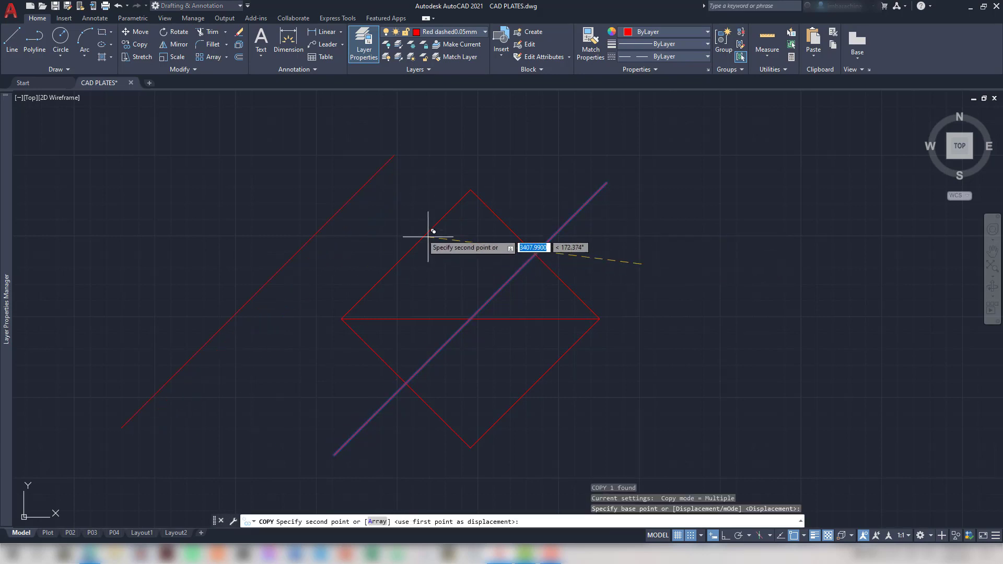
click(390, 240)
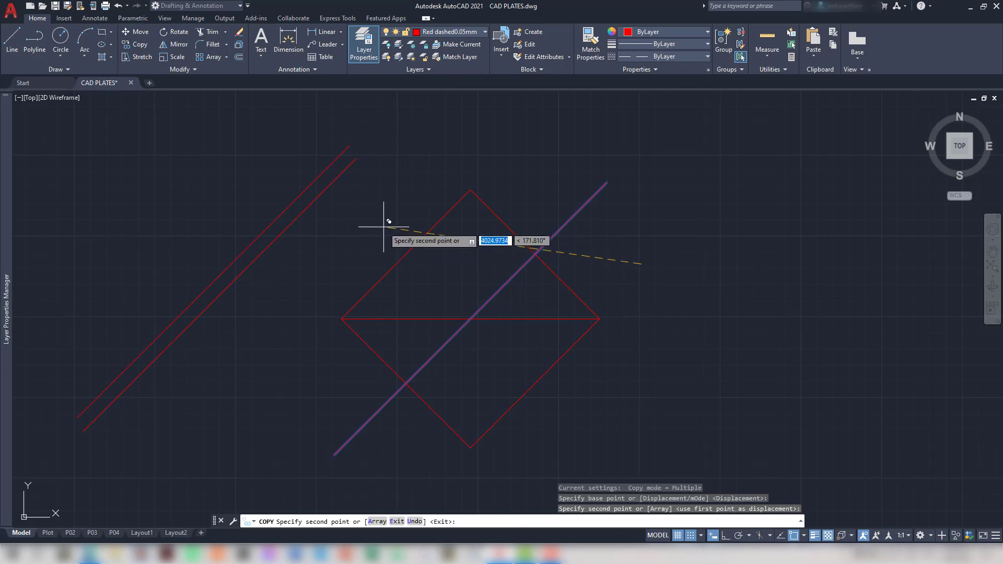
Rotate the copied 45° line left of the diamond about the diamond's centre, with the rotation direction toward the diamond's bottom vertex
key(Return)
click(379, 230)
click(285, 190)
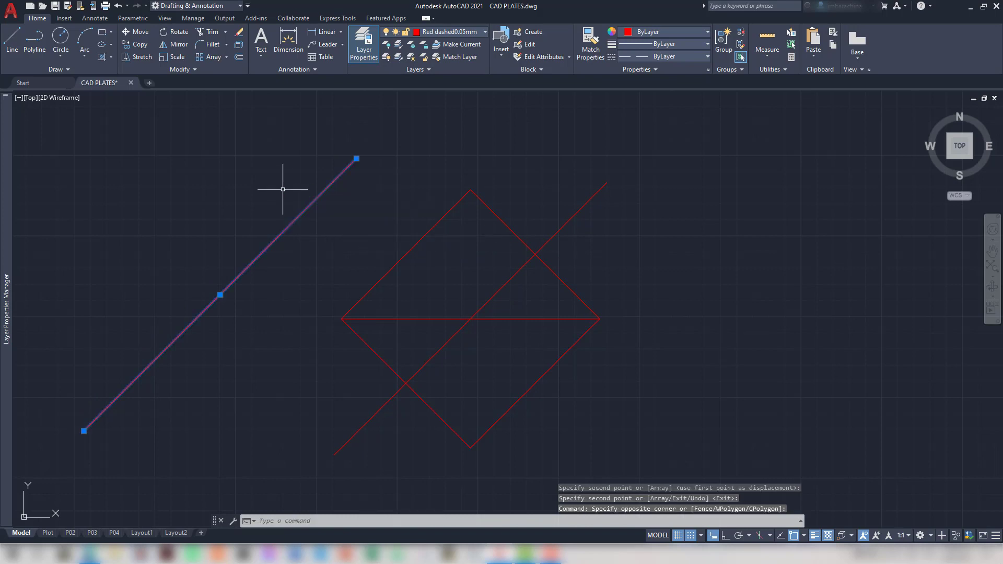
text(ro)
key(Return)
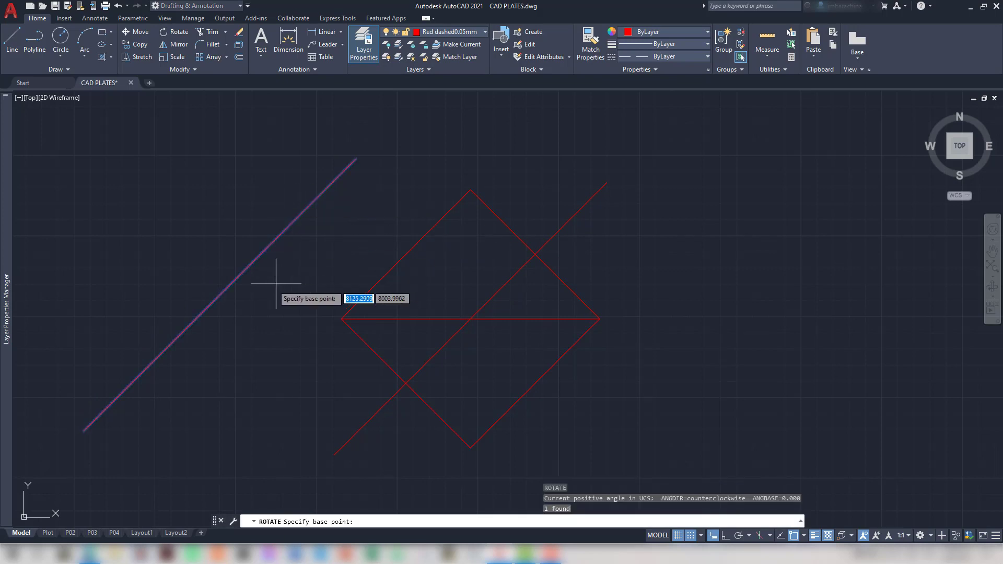
click(471, 319)
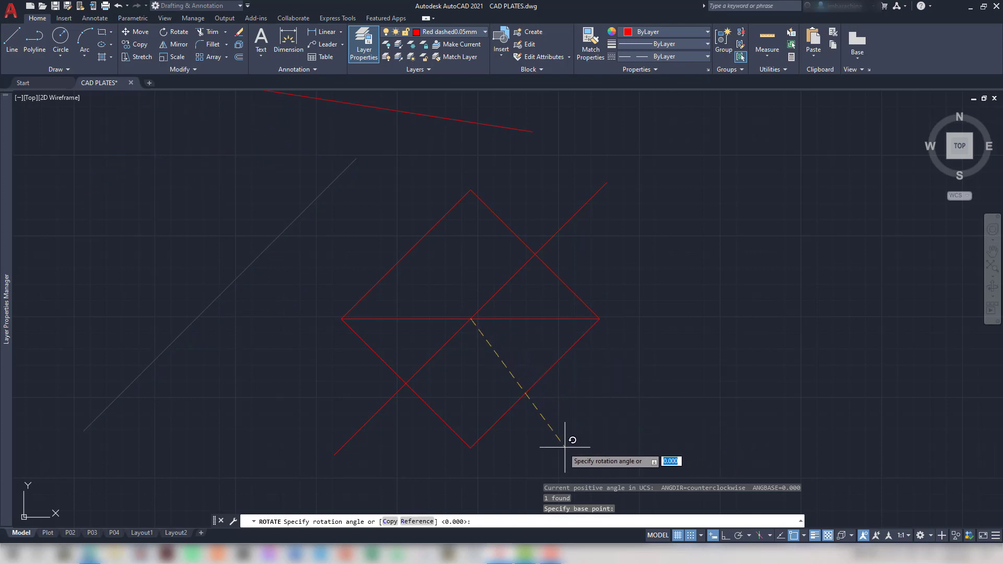
click(471, 448)
Move the rotated line by its midpoint onto the centre of the diamond
middle_drag(675, 335, 700, 414)
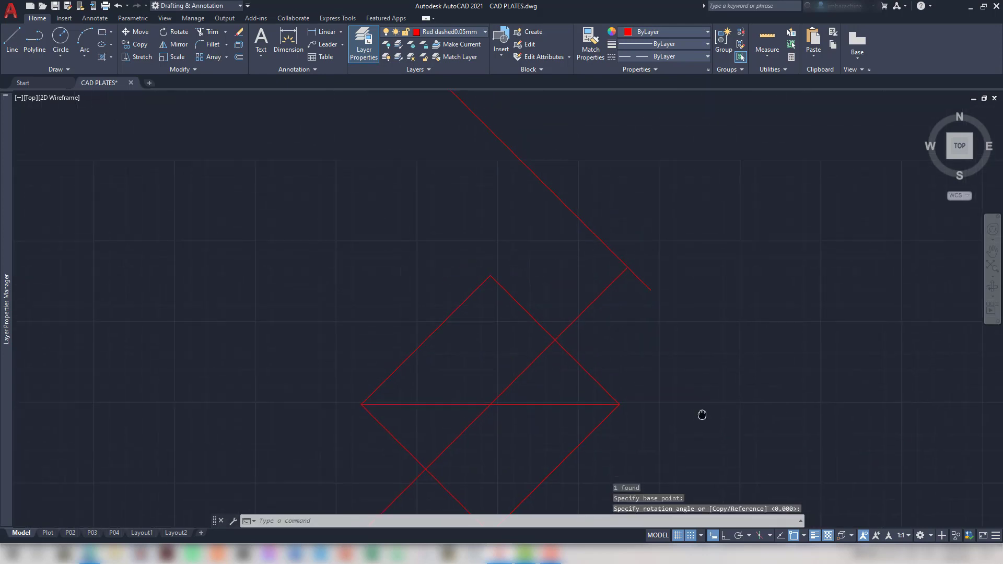
click(586, 246)
click(537, 156)
text(M)
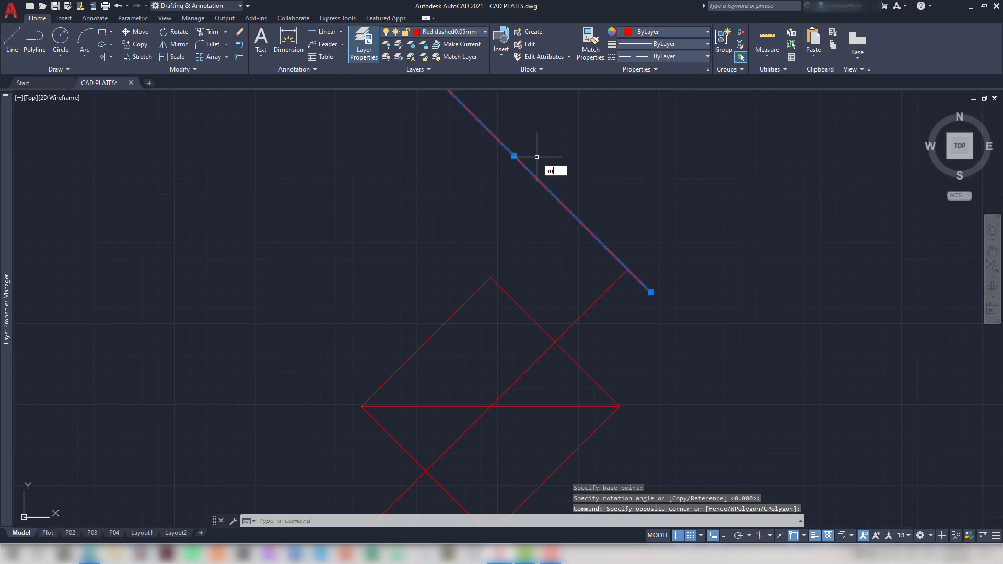
key(Return)
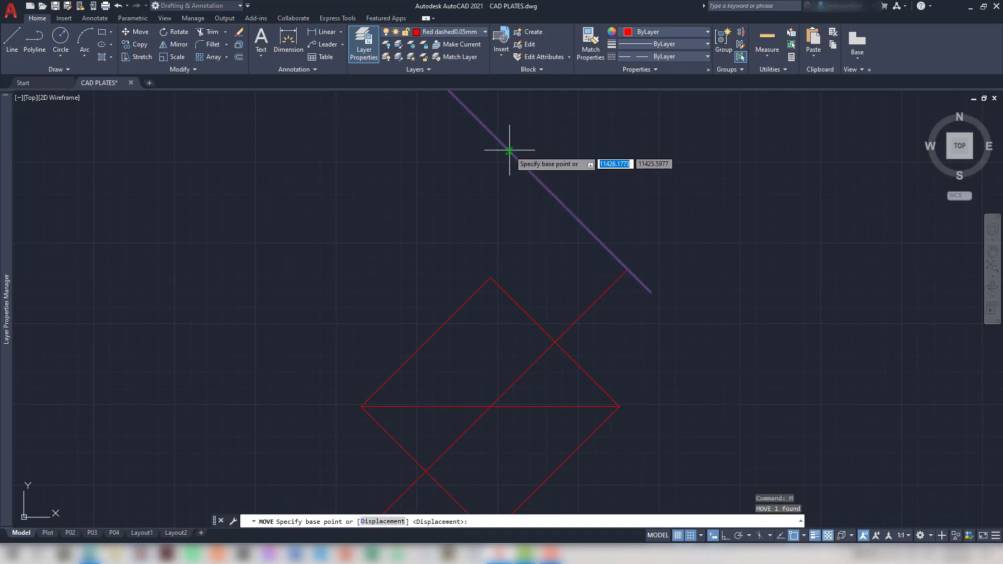
click(514, 156)
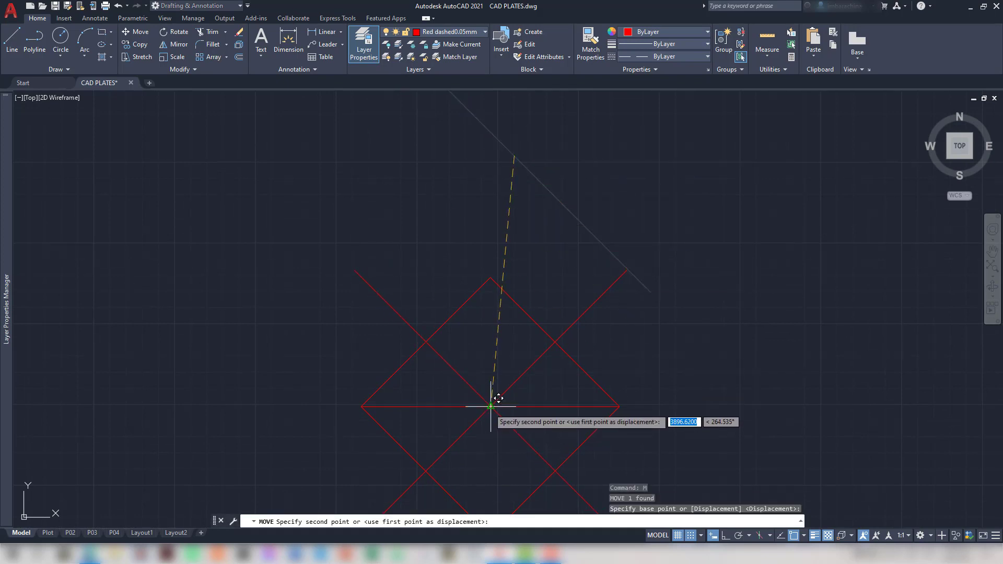
click(491, 406)
middle_drag(653, 375, 645, 304)
scroll(645, 302, down, 1)
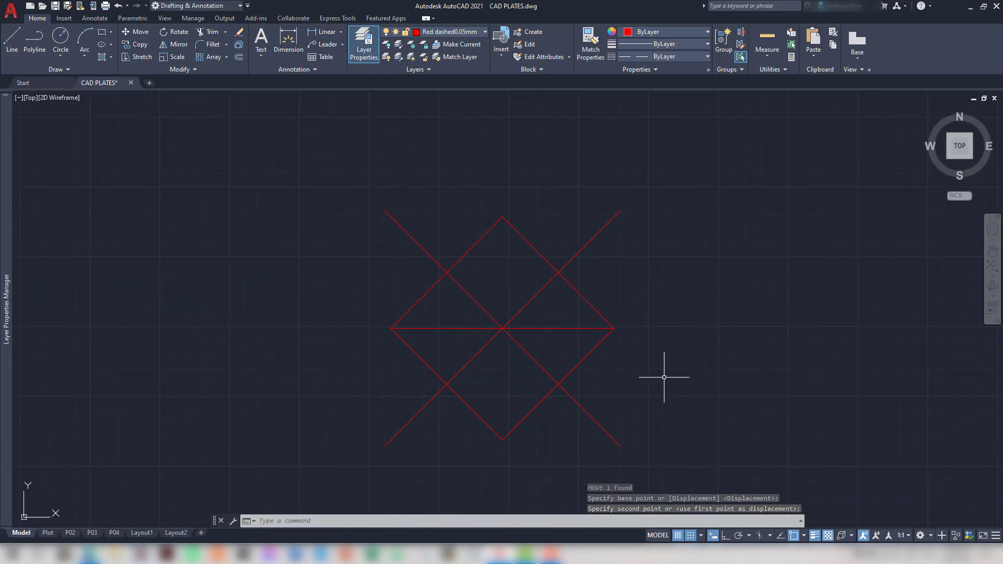
Delete the diagonal running from upper left to lower right through the diamond's centre
click(655, 409)
click(580, 437)
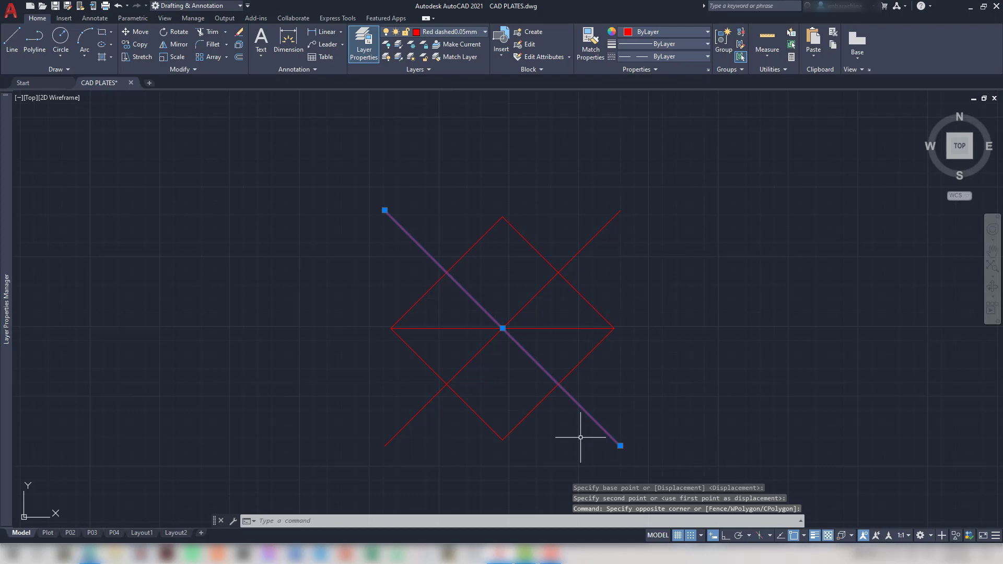
key(Delete)
Run MOCORO on the remaining 45° line with its midpoint as base point, and copy it in place at the diamond's centre
scroll(616, 398, up, 1)
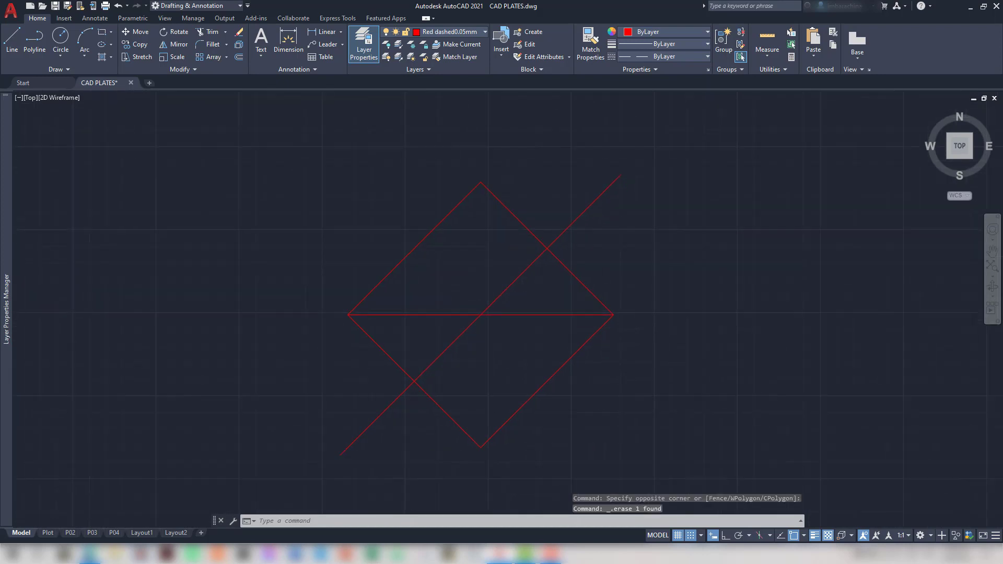
scroll(620, 401, up, 1)
middle_drag(622, 407, 635, 424)
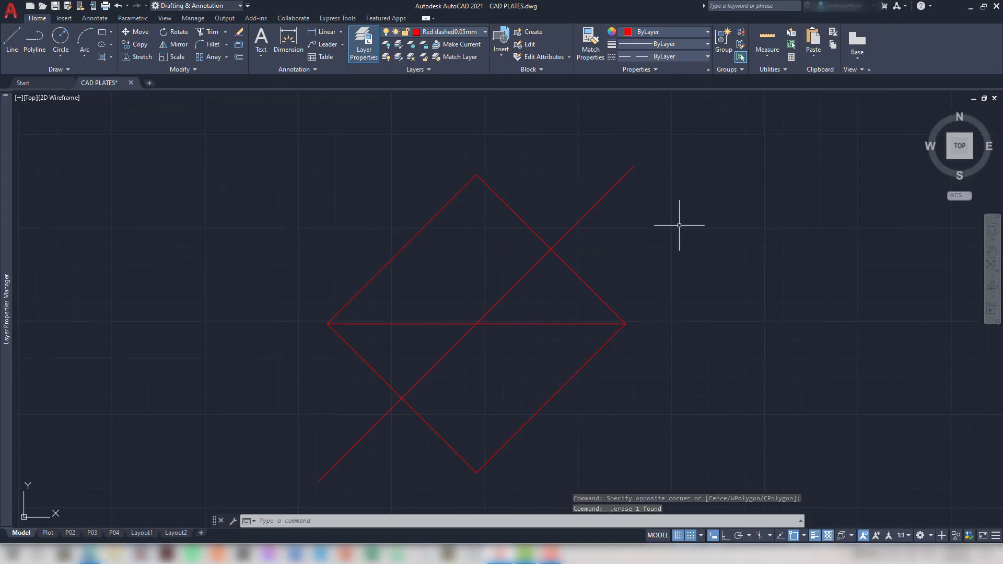
click(622, 194)
click(584, 161)
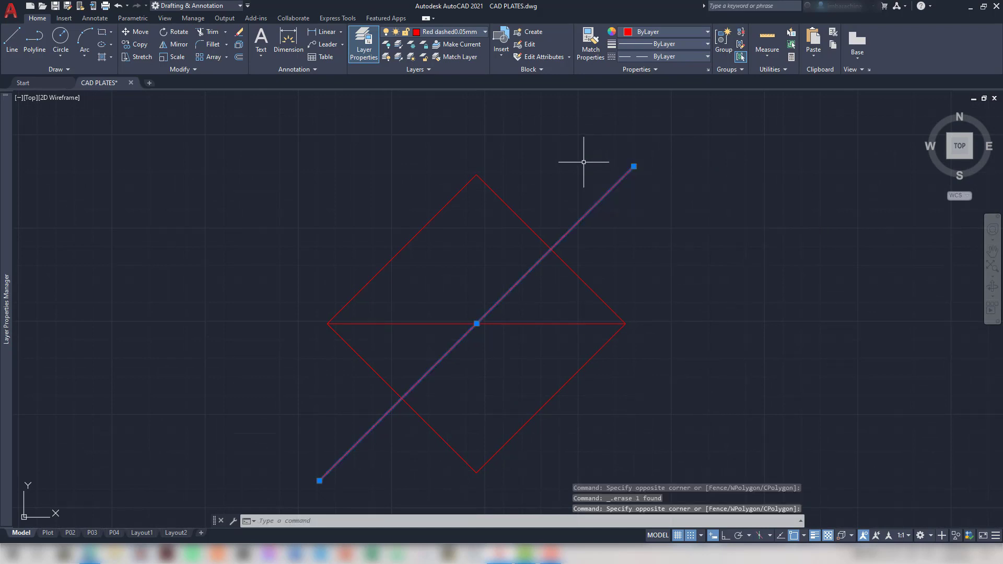
text(mocoro)
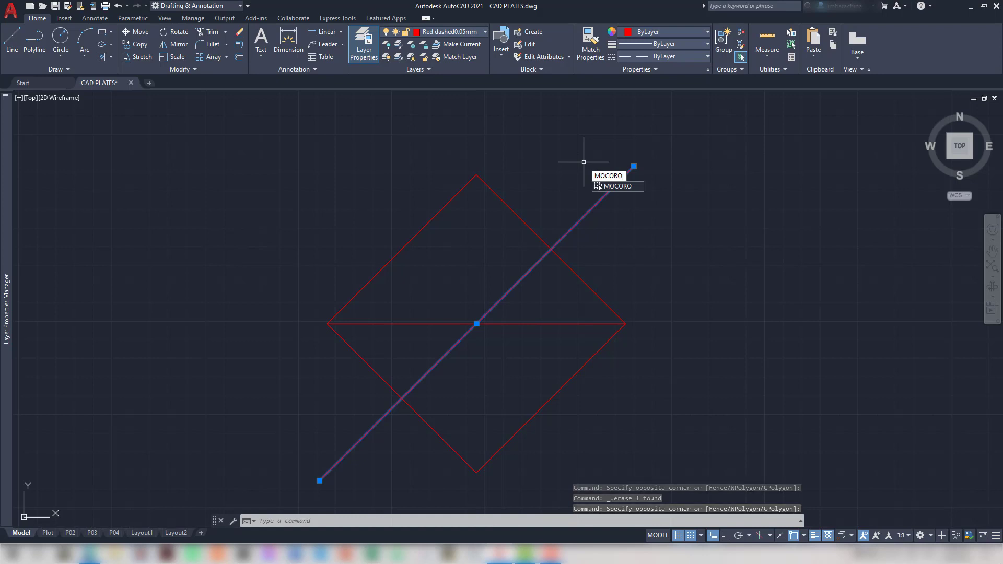
key(Return)
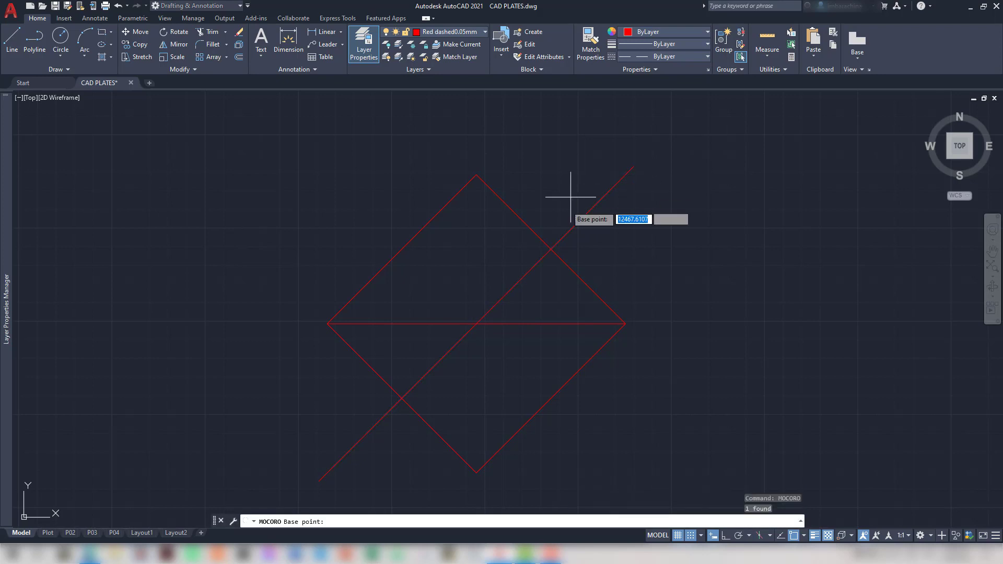
click(476, 323)
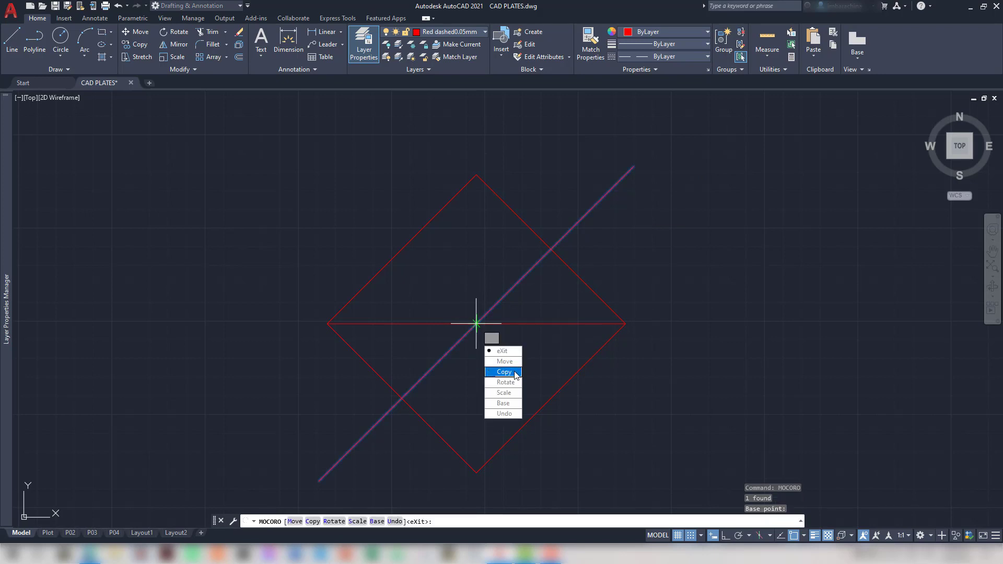
click(504, 372)
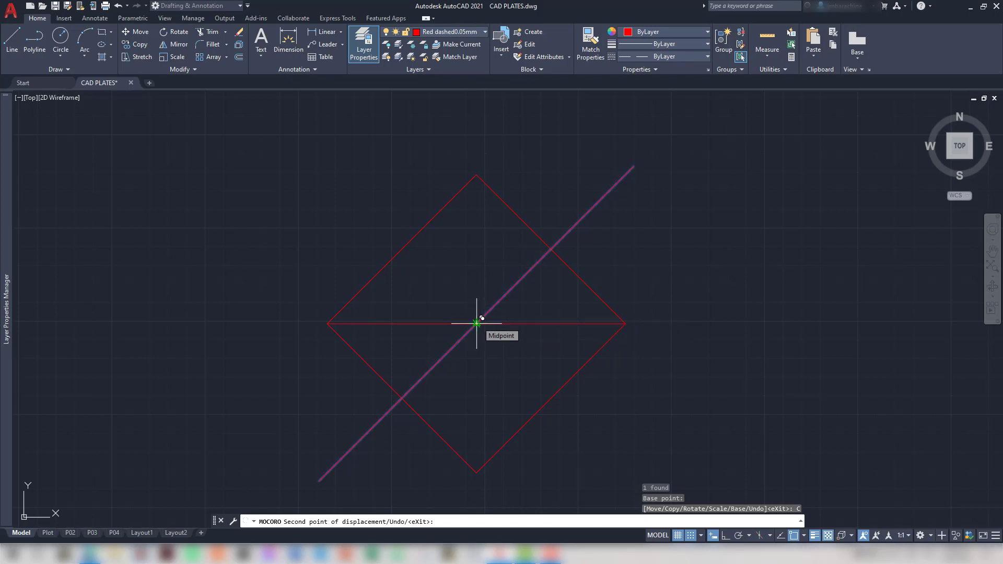
click(477, 323)
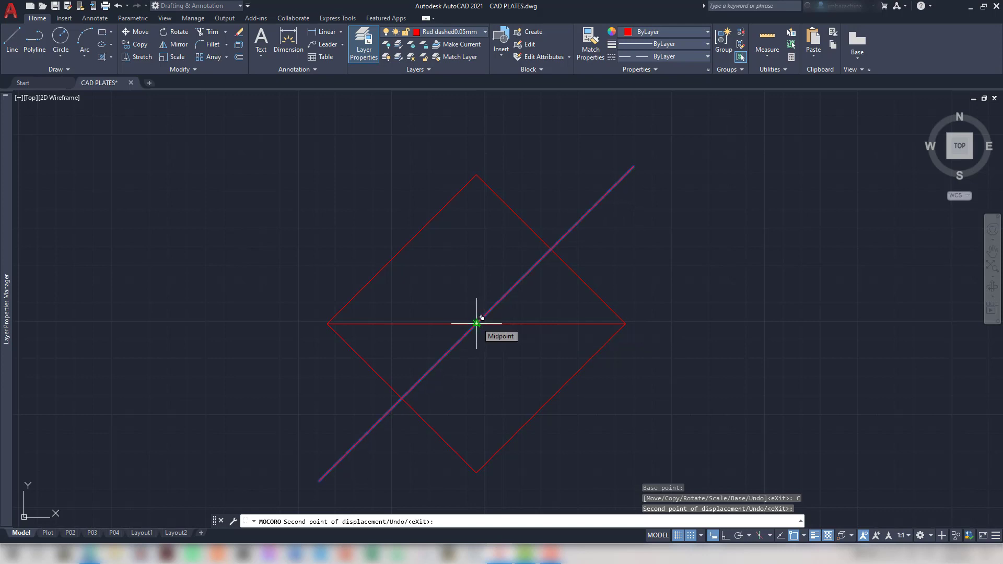
click(476, 324)
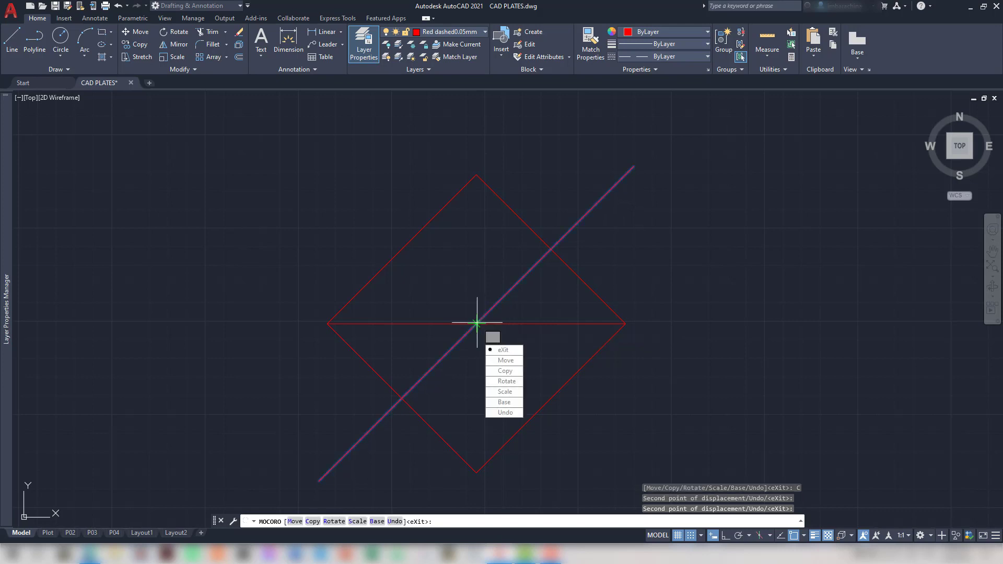
Rotate the MOCORO selection about the diamond's centre, toward the diamond's bottom vertex, and finish the command
click(507, 386)
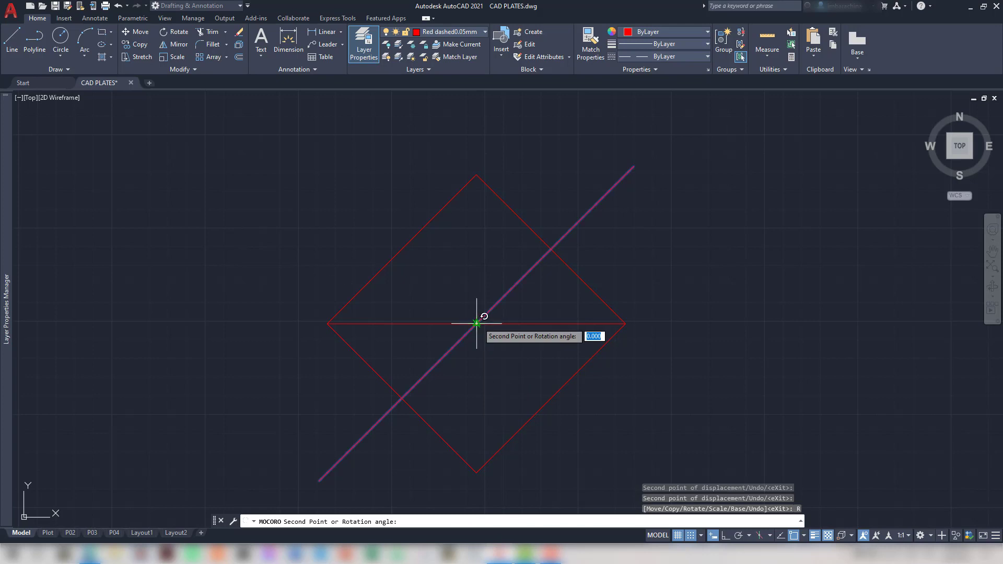
click(476, 470)
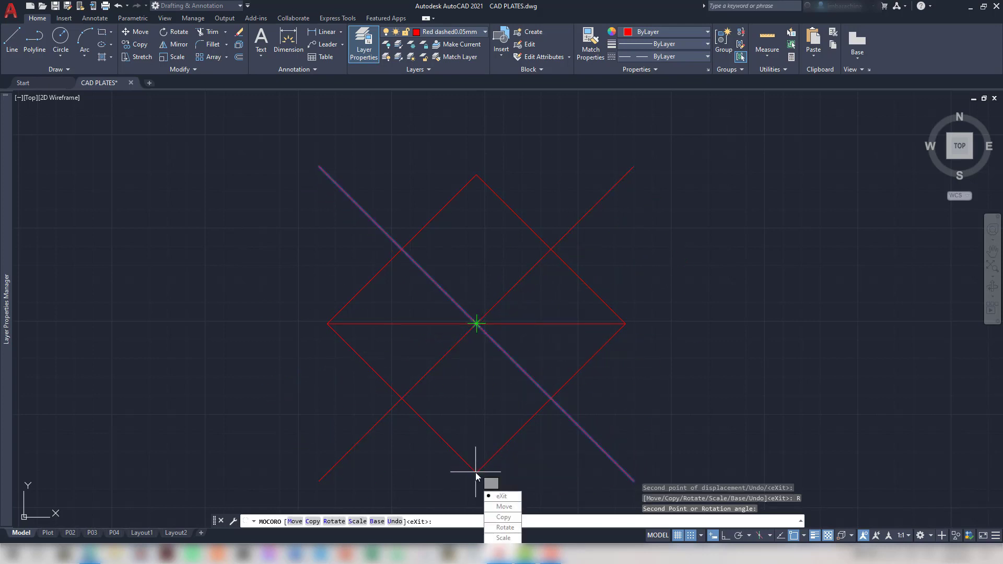
key(Return)
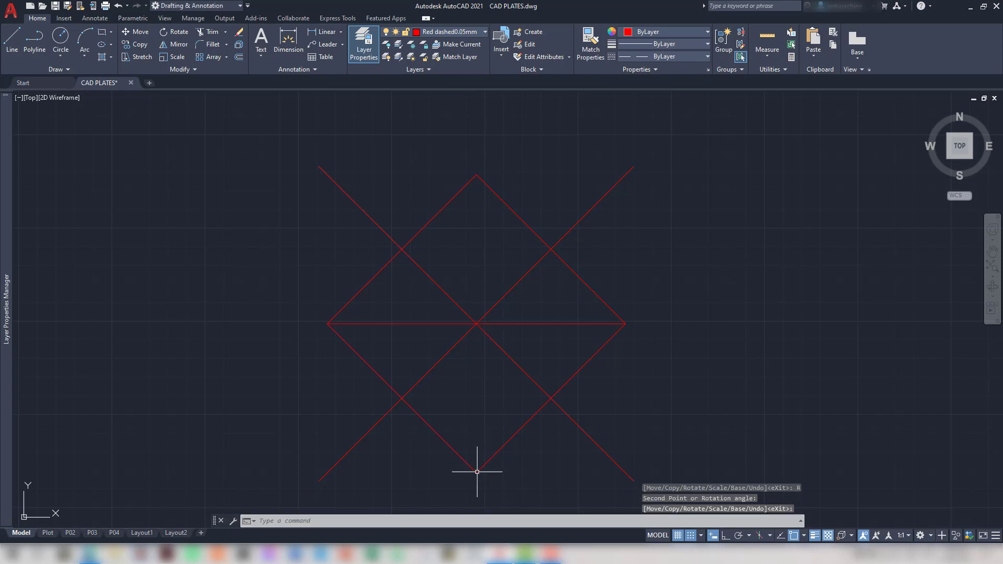
Check the dashed lines joining the diamond's corners to its opposite sides in plate-04.pdf, and return to the AutoCAD drawing
scroll(661, 385, down, 2)
scroll(638, 376, up, 1)
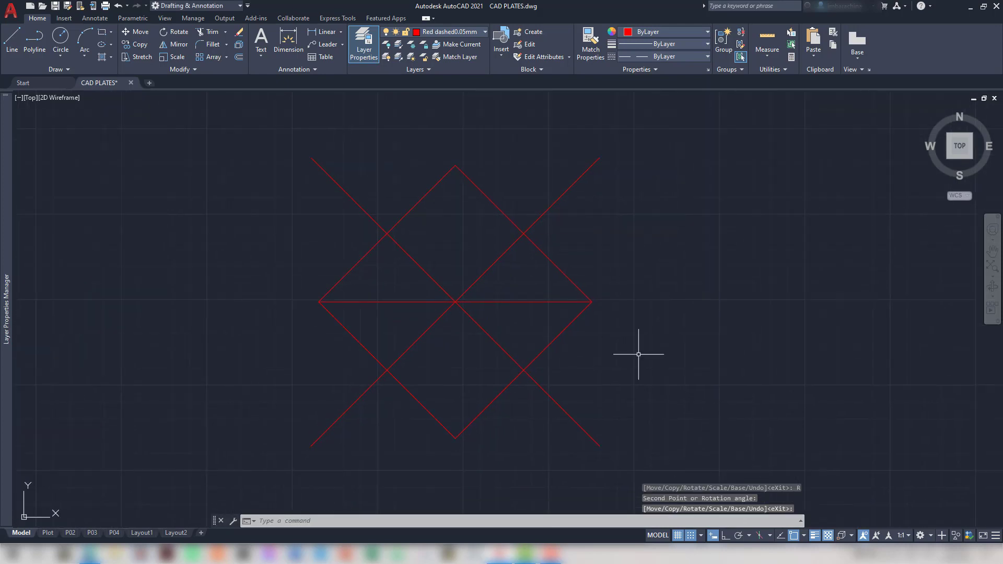
scroll(639, 354, up, 2)
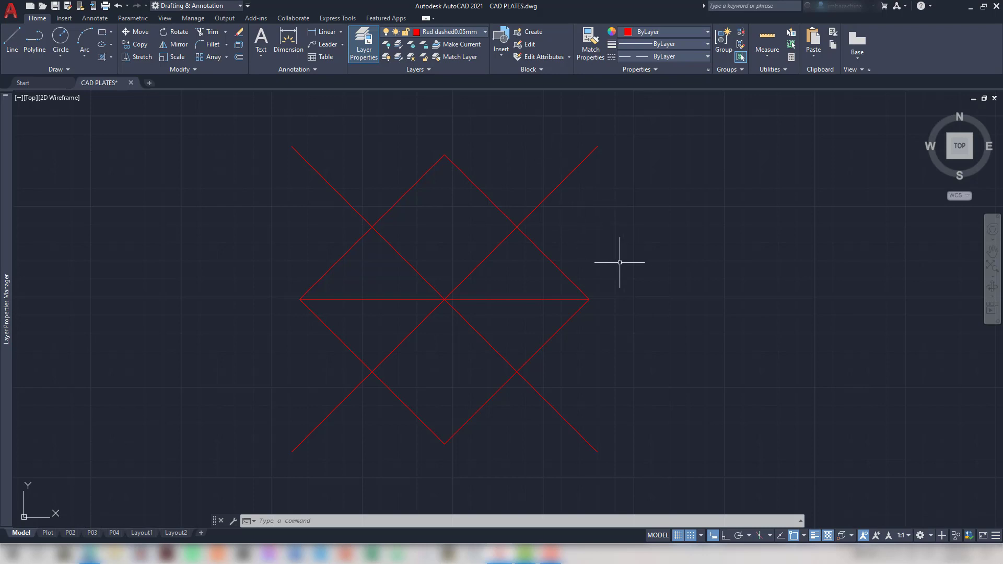
scroll(621, 261, down, 1)
middle_drag(656, 267, 638, 302)
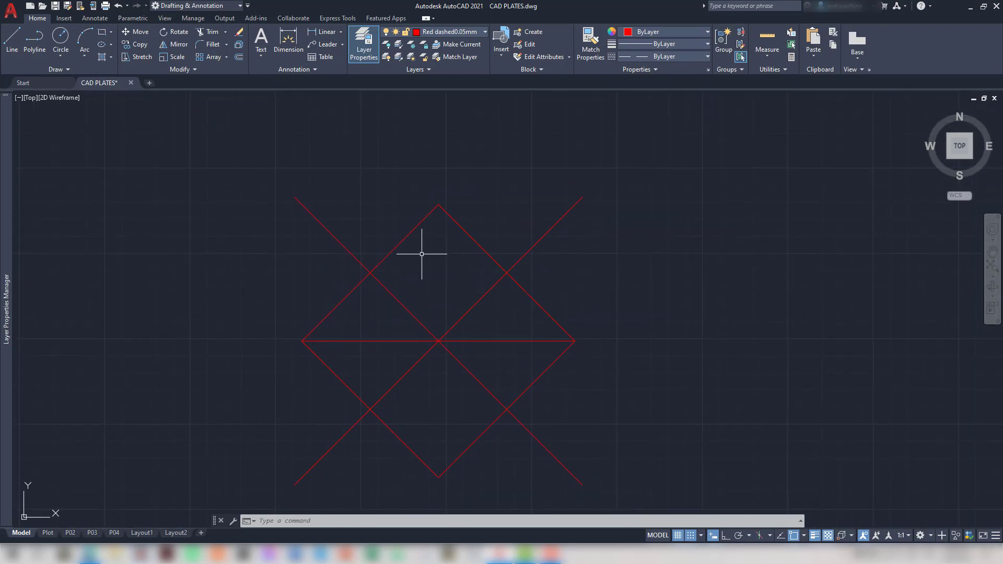
mouse_move(661, 333)
middle_down()
mouse_move(667, 280)
mouse_move(676, 307)
middle_up()
scroll(654, 296, up, 1)
key(alt+Tab)
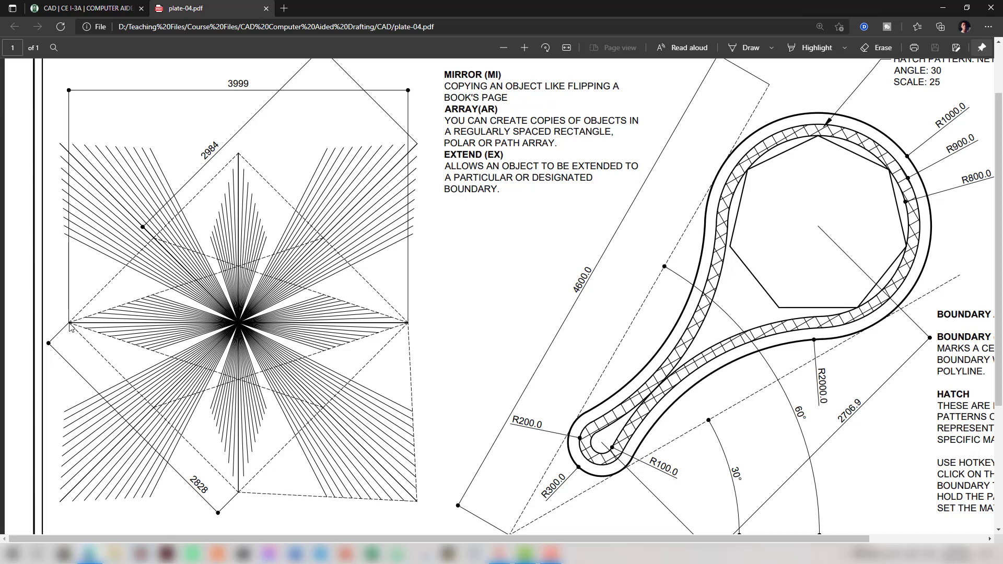
key(alt+Tab)
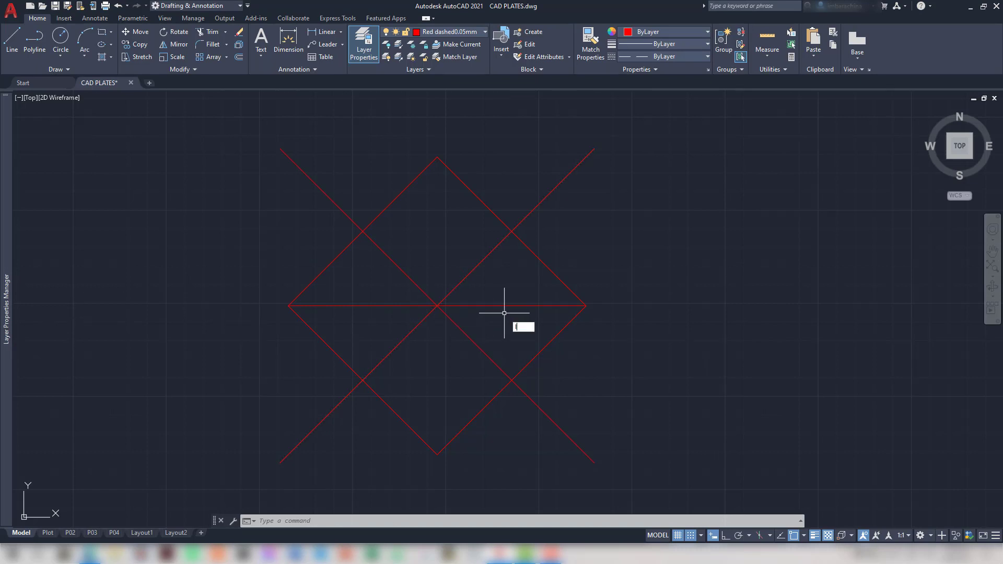
Draw lines from the midpoint of the diamond's upper-right side to its left corner and on to the lower-right side's midpoint
text(l)
key(Return)
click(512, 231)
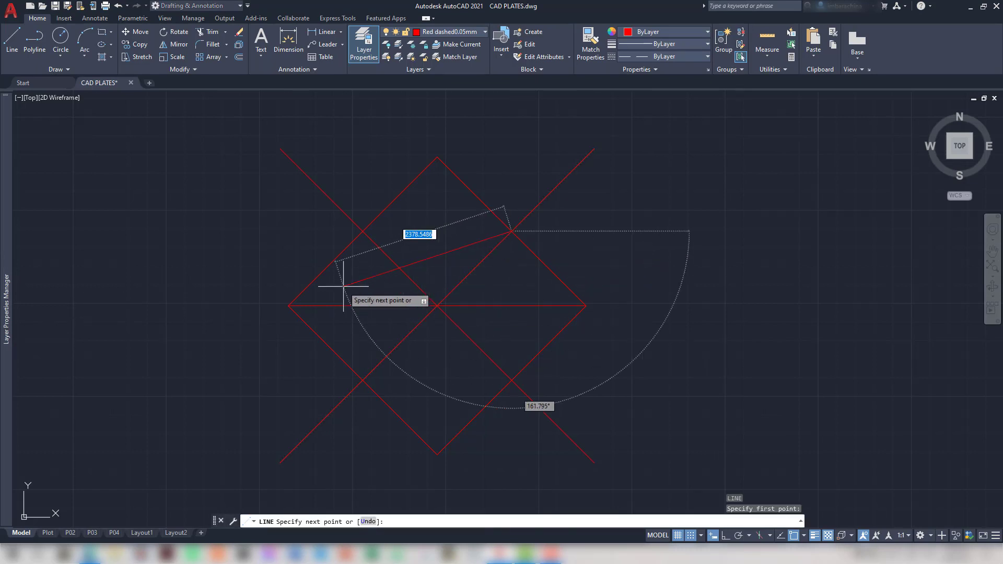
click(288, 305)
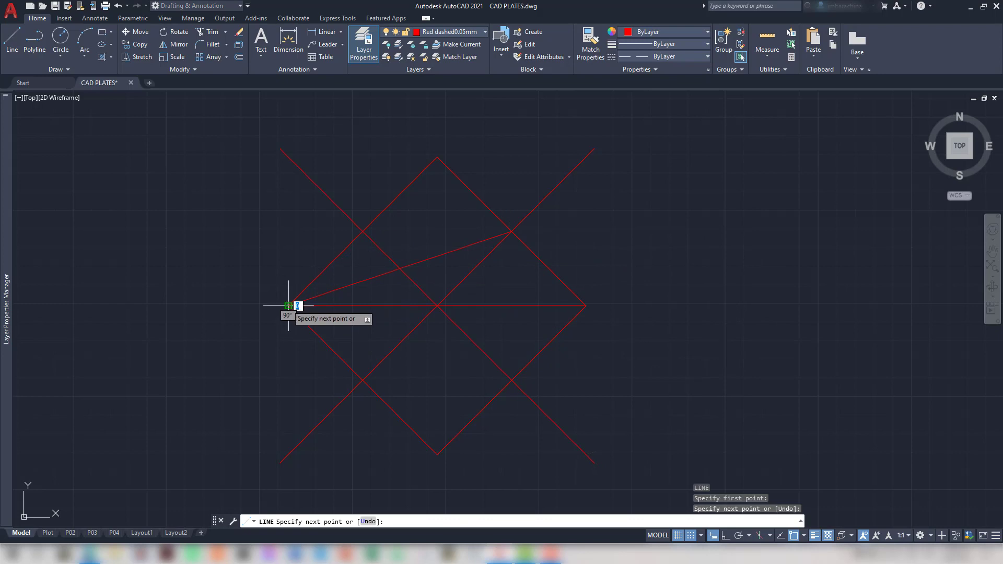
click(512, 380)
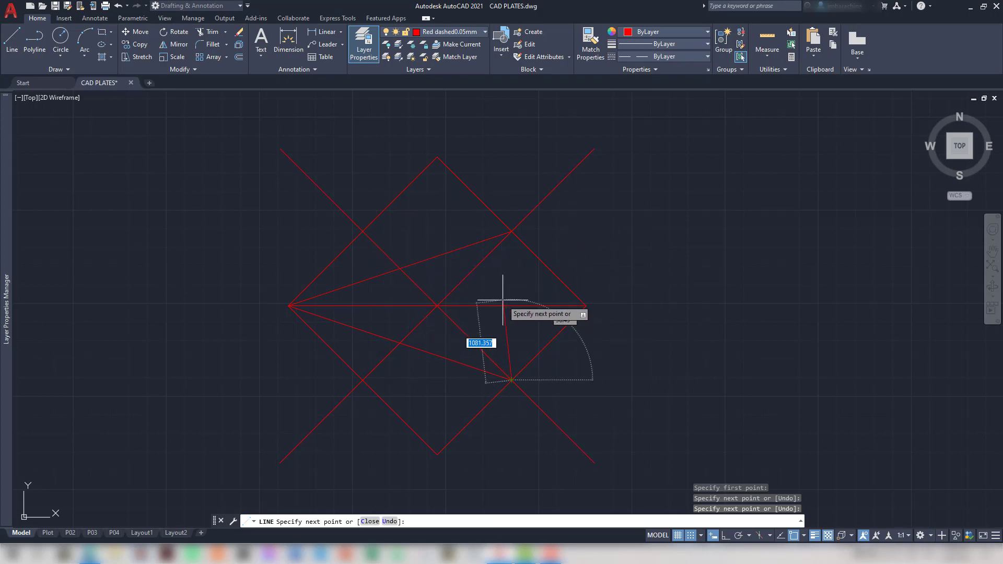
key(Return)
Draw lines from the midpoint of the diamond's upper-left side to its right corner and on to the lower-left side's midpoint
key(Return)
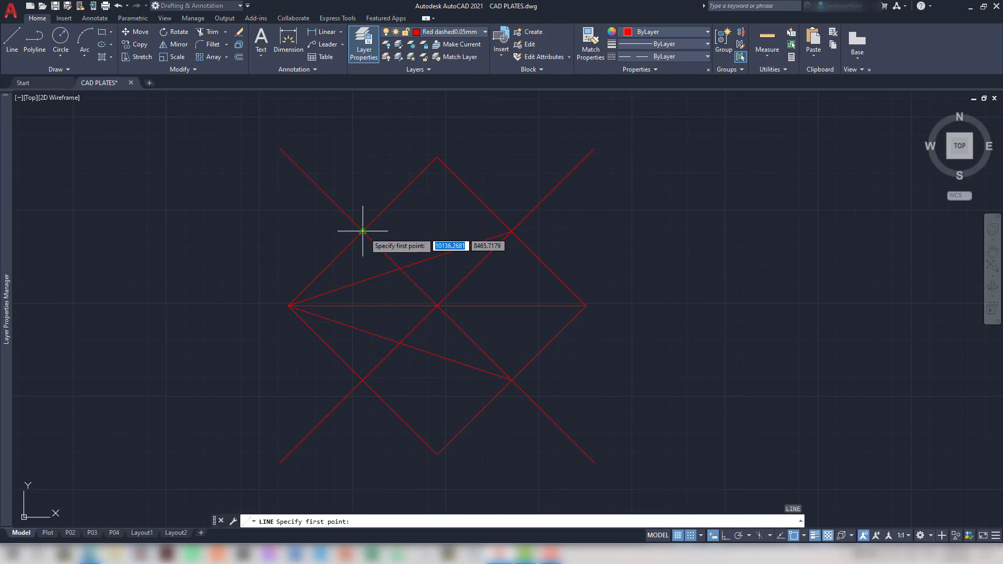
click(362, 230)
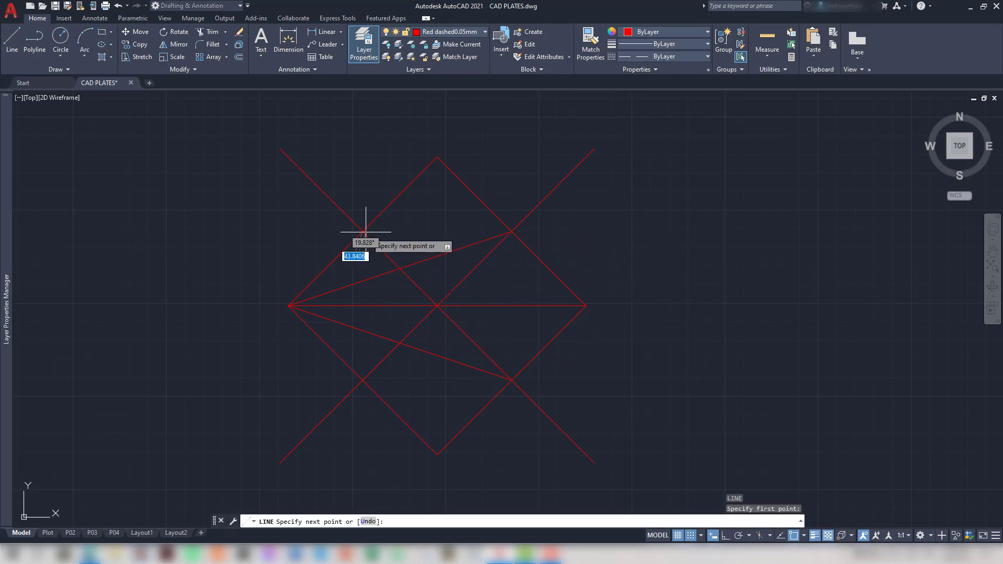
click(587, 305)
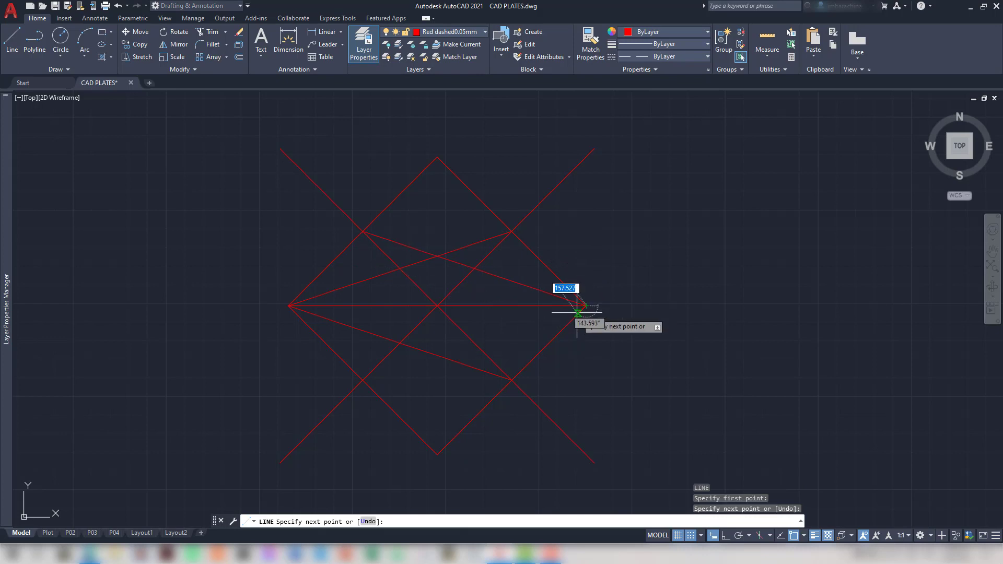
click(362, 380)
key(Escape)
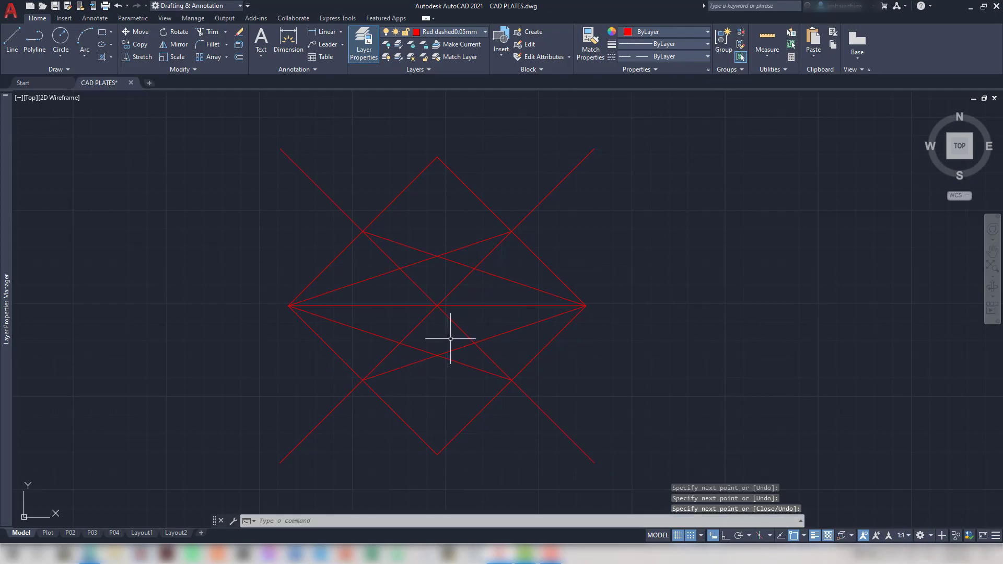
Compare the star pattern's inner guide lines with plate-04.pdf, and return to the AutoCAD drawing
key(alt+Tab)
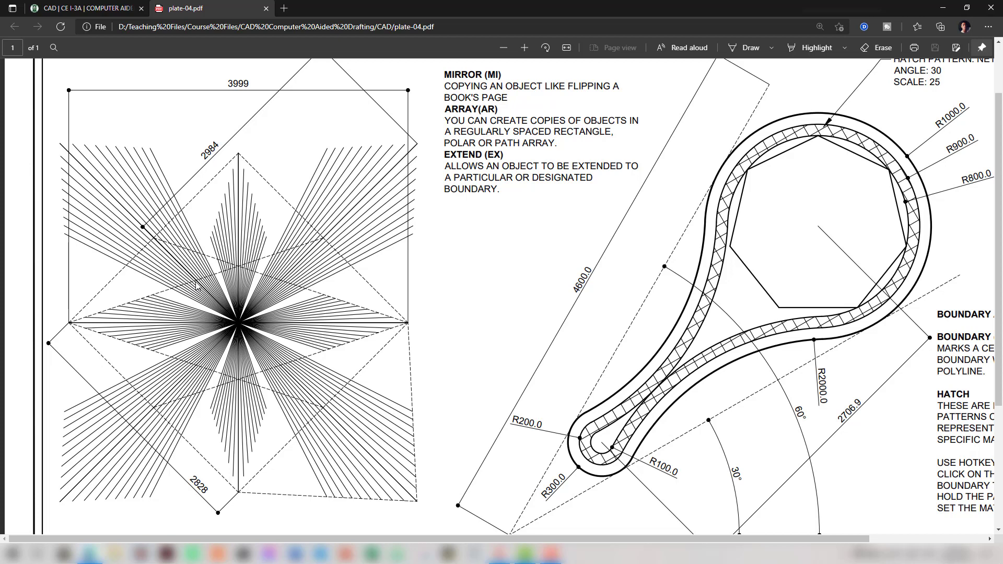
key(alt+Tab)
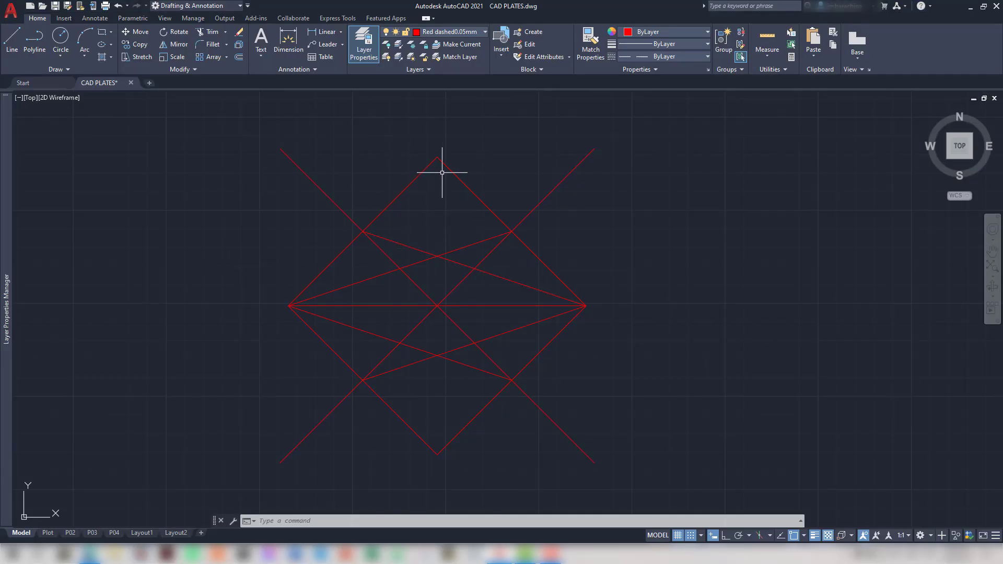
text(l)
key(Return)
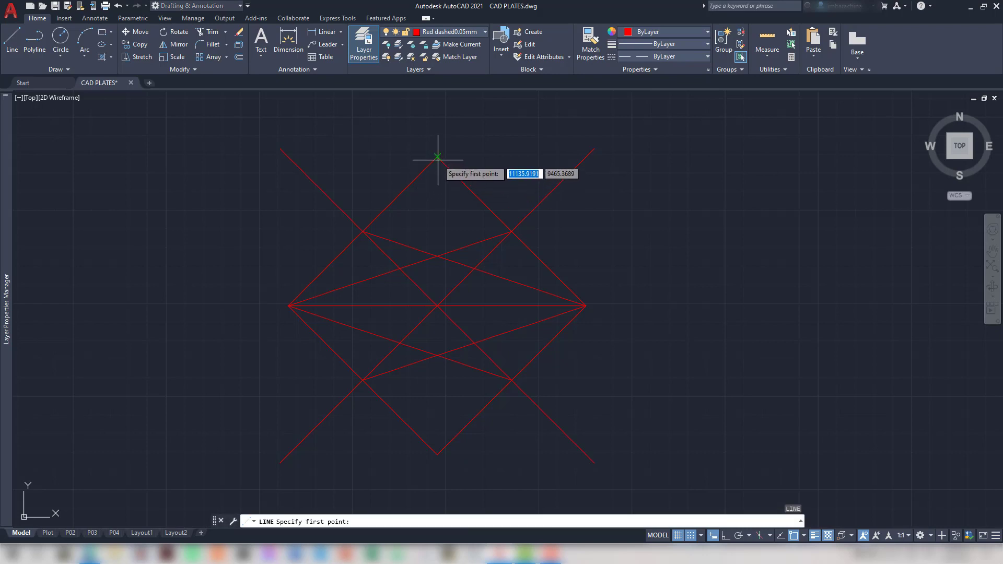
click(438, 159)
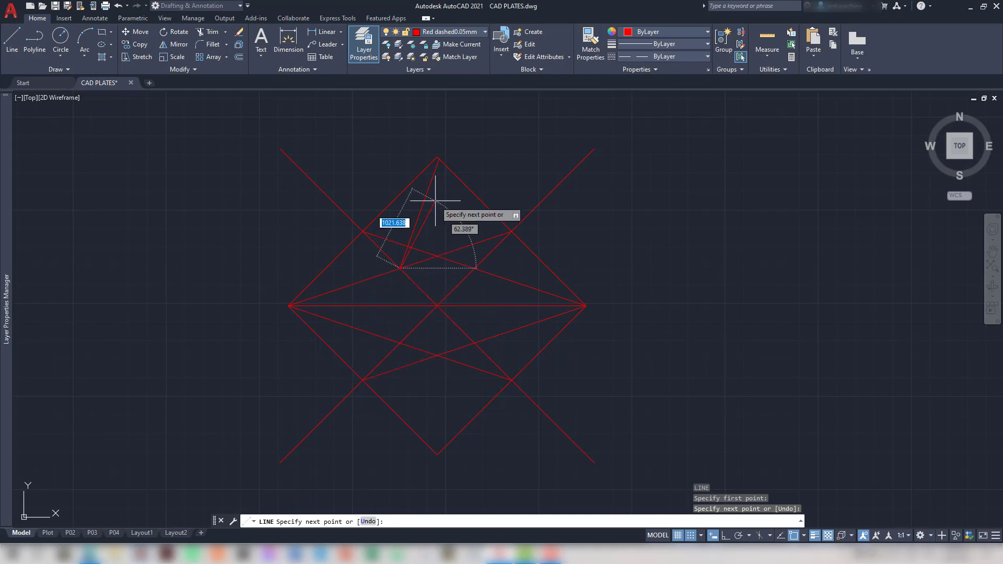
key(Escape)
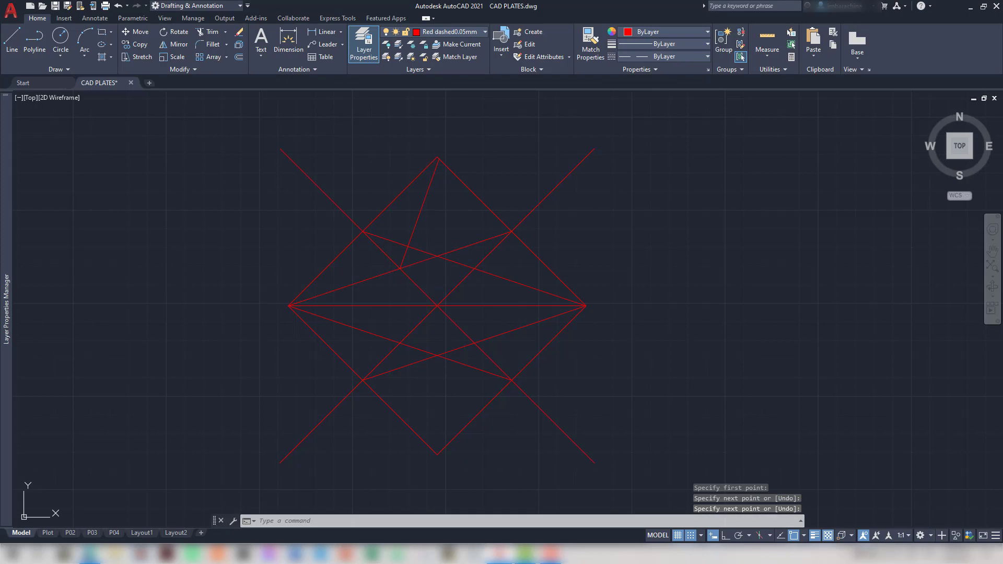
key(Return)
key(Escape)
click(433, 214)
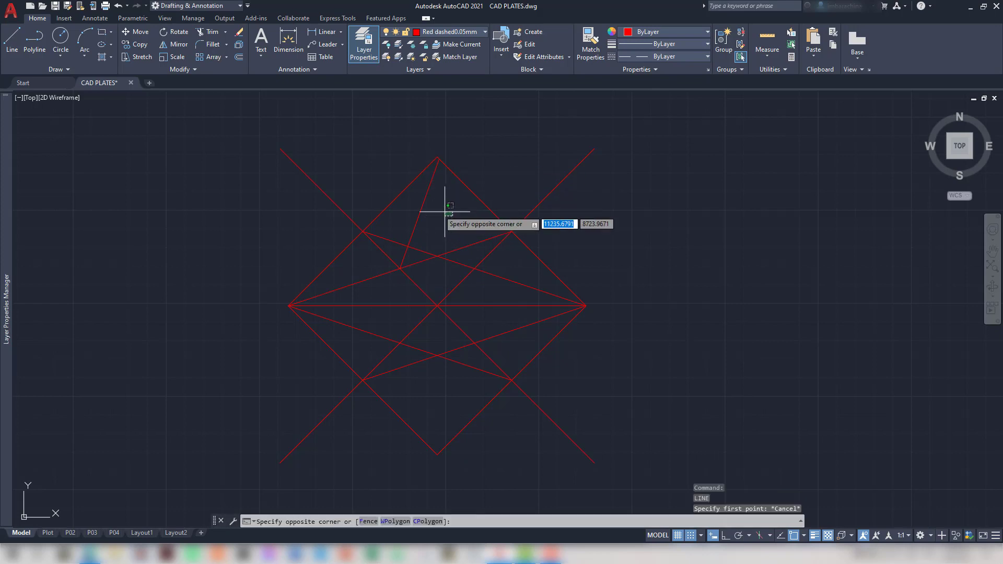
click(423, 204)
click(421, 203)
click(415, 208)
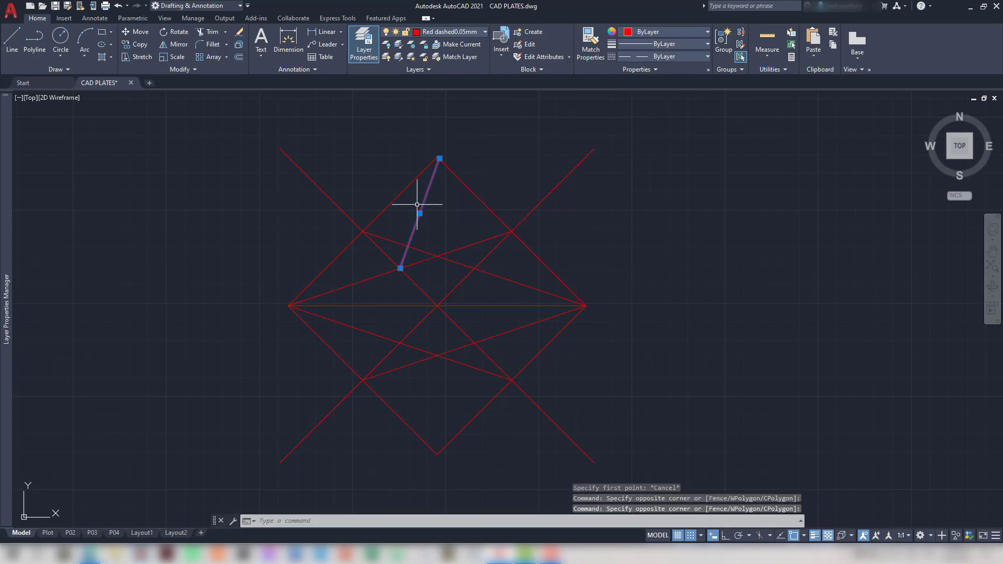
key(Delete)
Draw lines joining the diamond's top corner to the two upper intersections of the 45° diagonals with the inner guide lines
text(l)
key(Return)
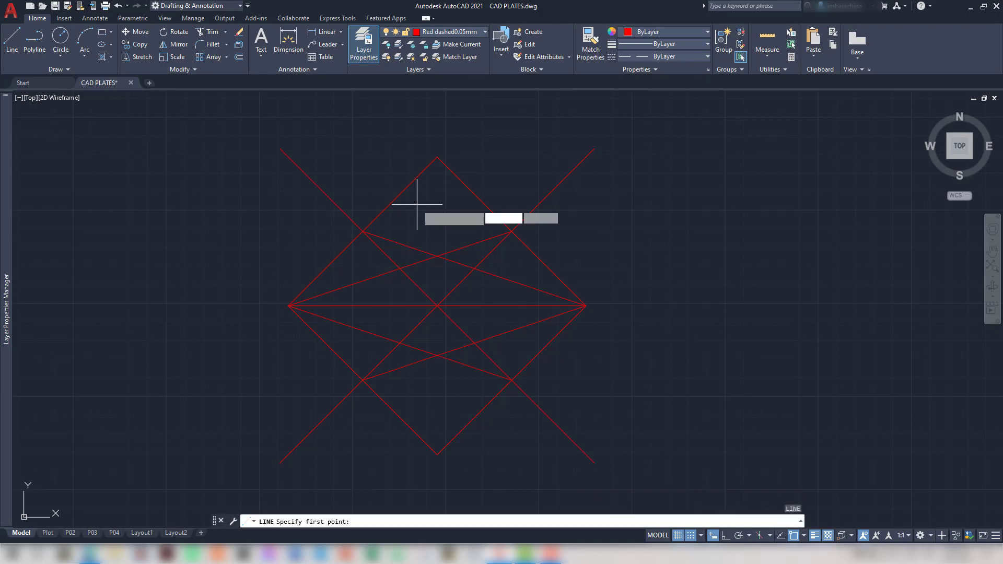
click(438, 157)
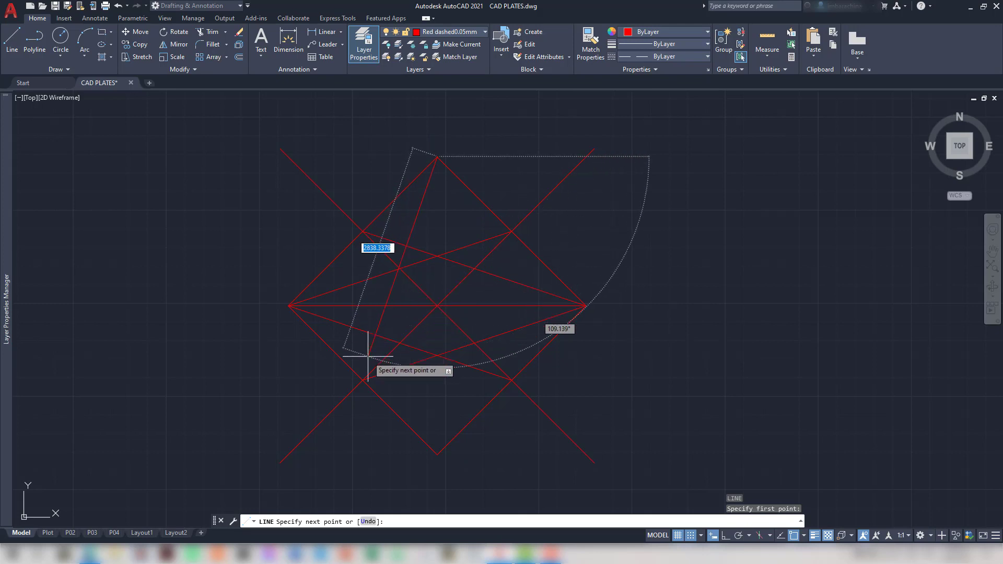
click(400, 268)
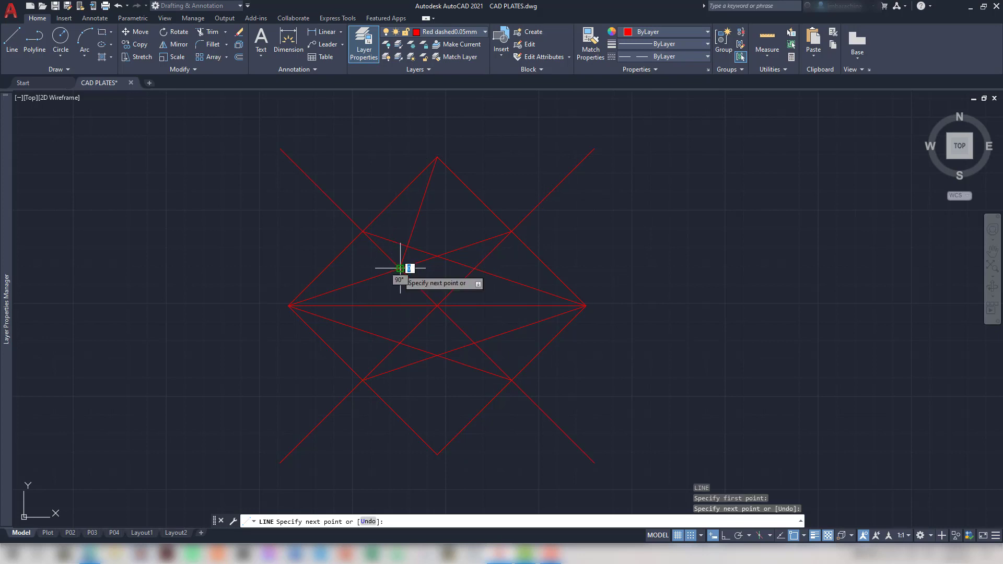
key(Return)
key(Return)
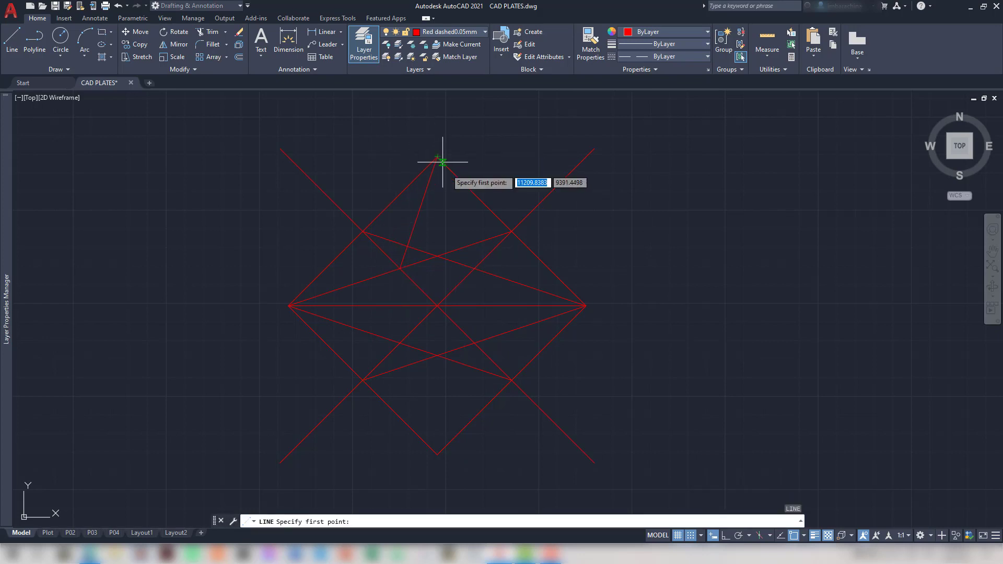
click(474, 267)
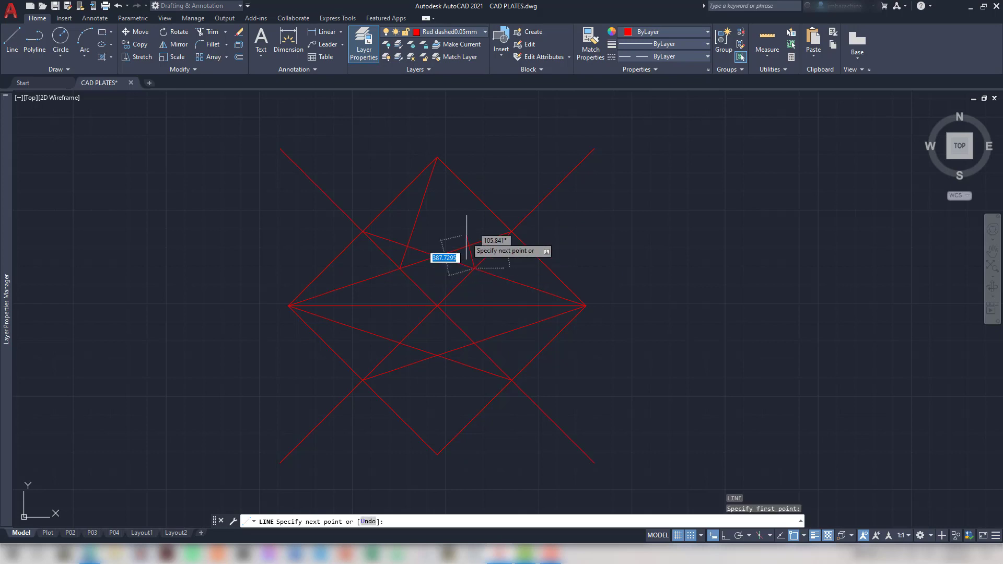
click(437, 156)
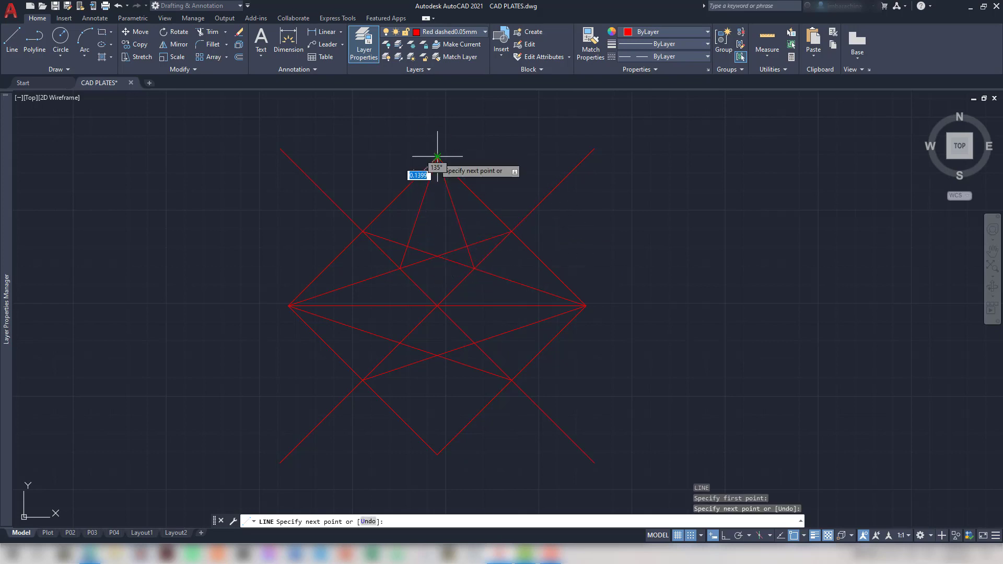
key(Return)
Draw lines from the lower-left diagonal and guide line intersection to the diamond's bottom corner and up to the matching lower-right intersection
scroll(459, 205, up, 1)
scroll(459, 206, up, 1)
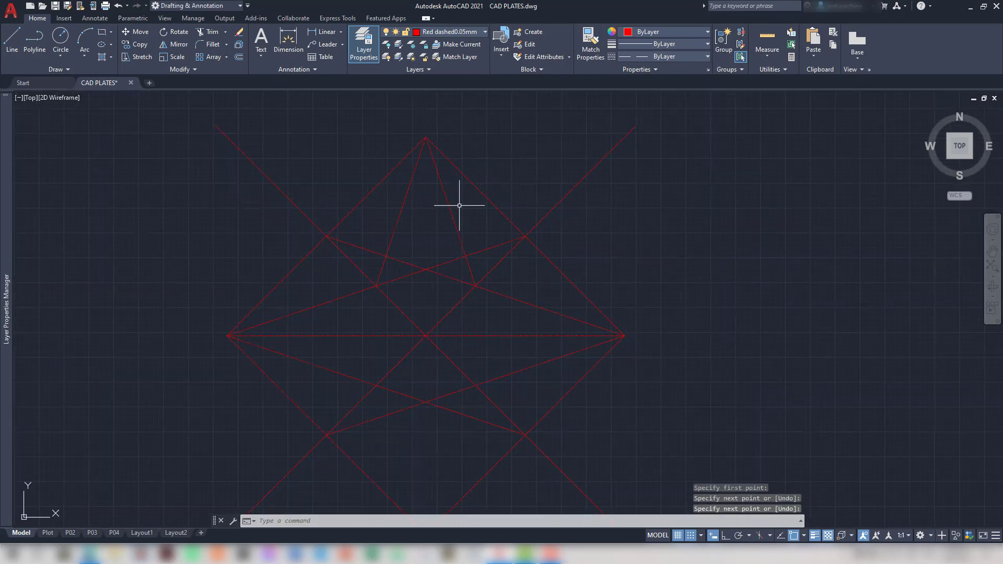
middle_drag(470, 246, 470, 141)
key(Return)
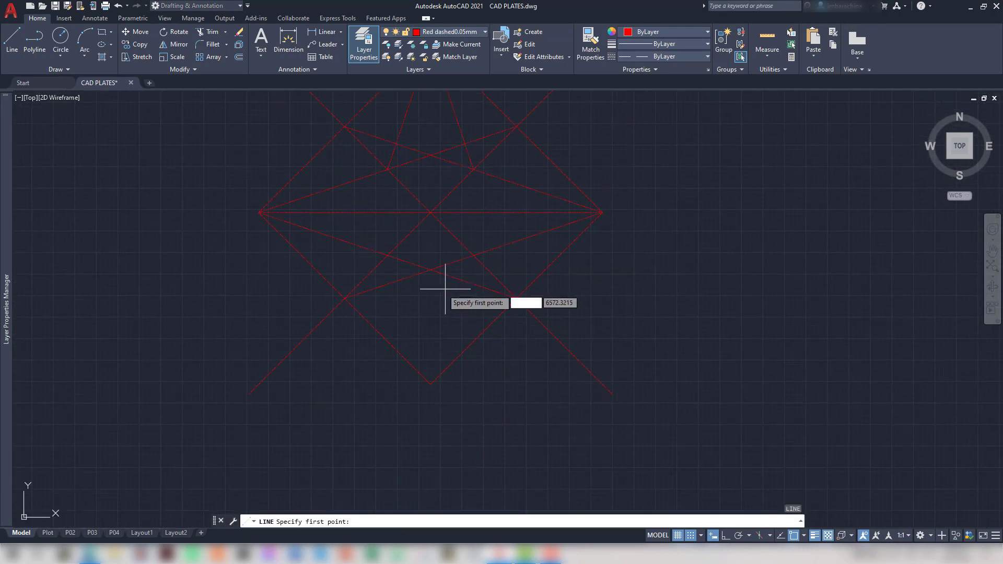
click(387, 255)
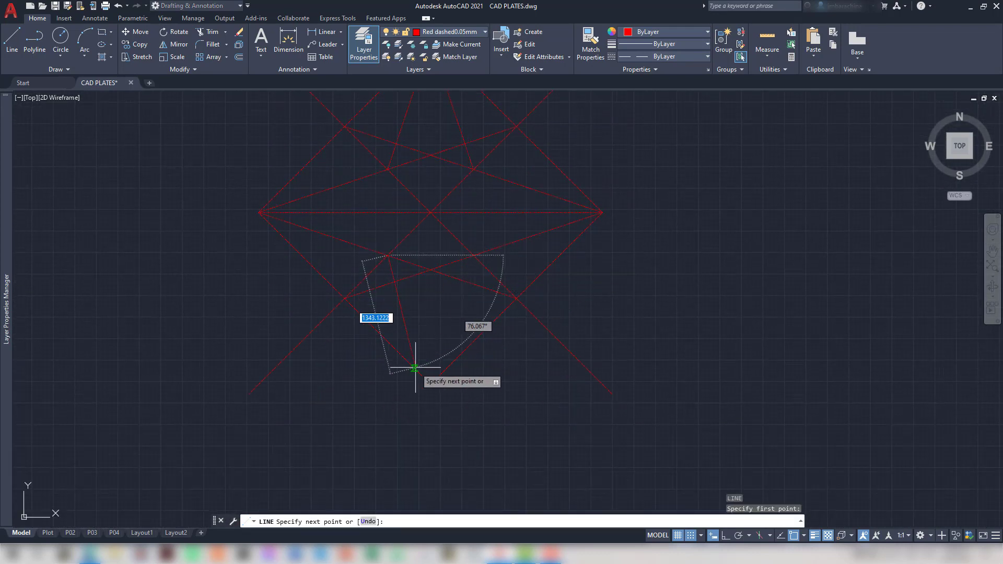
click(430, 385)
click(430, 385)
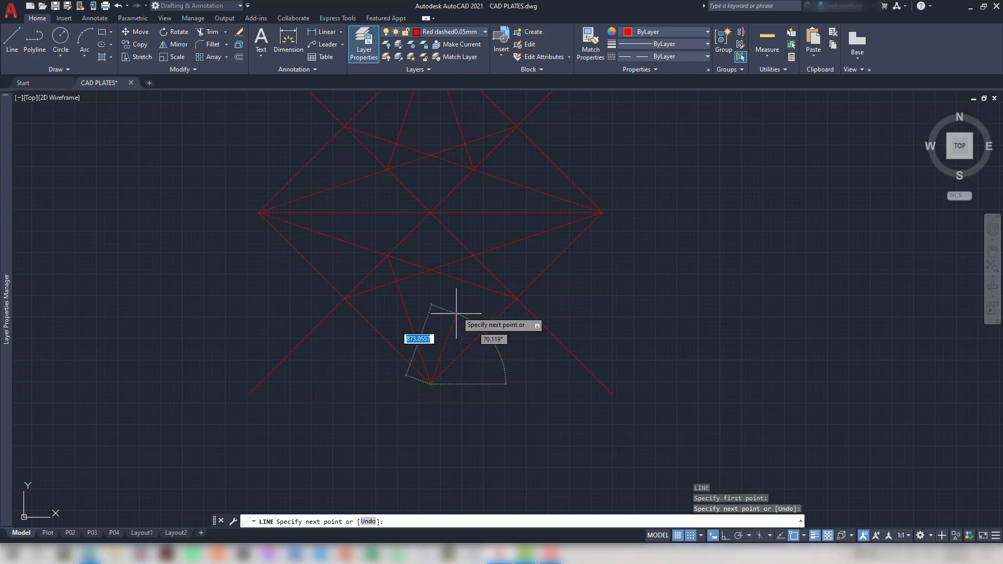
click(473, 255)
key(Return)
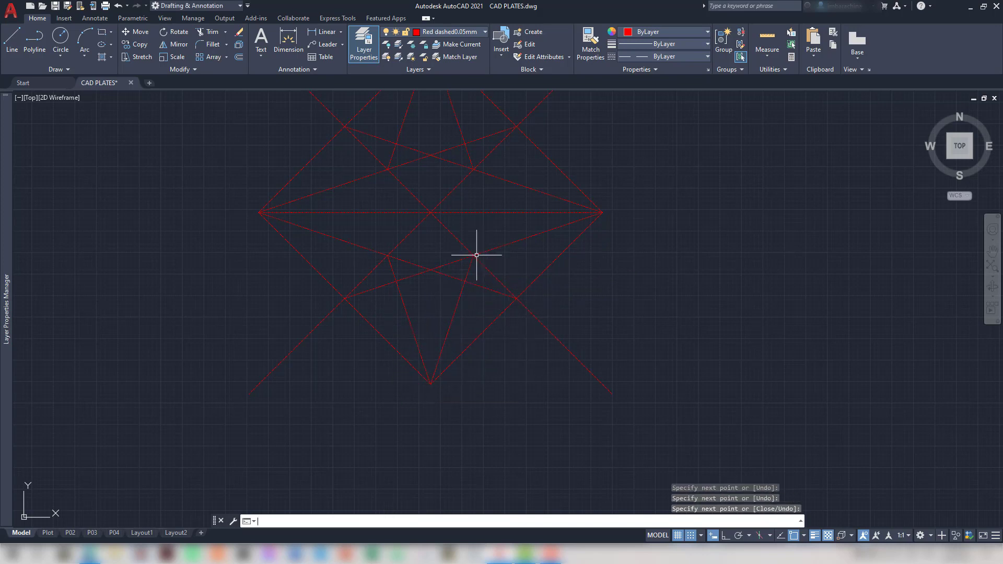
Compare the whole guide-line layout with the star pattern in plate-04.pdf, and return to the AutoCAD drawing
scroll(645, 285, down, 2)
scroll(654, 292, down, 2)
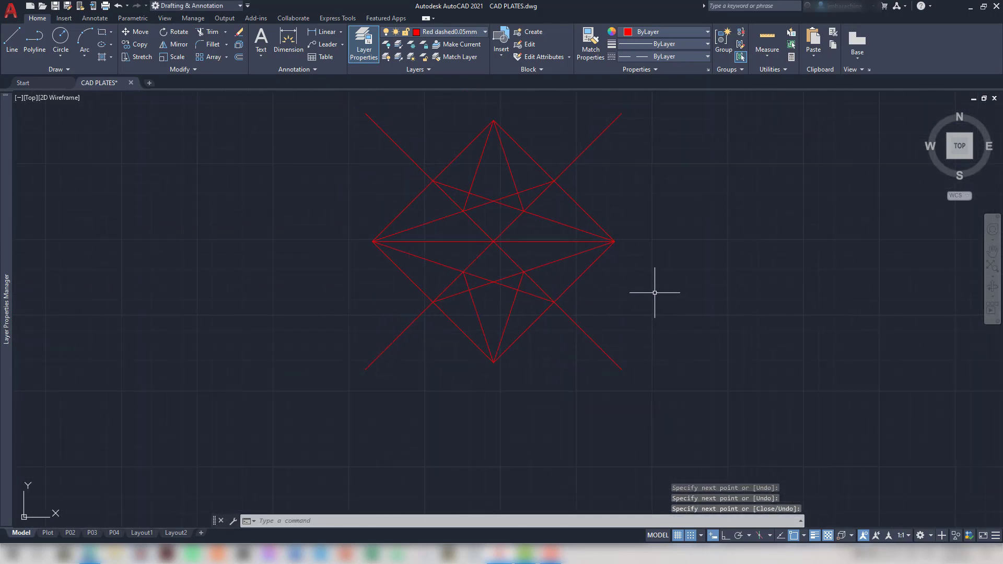
middle_drag(655, 293, 660, 331)
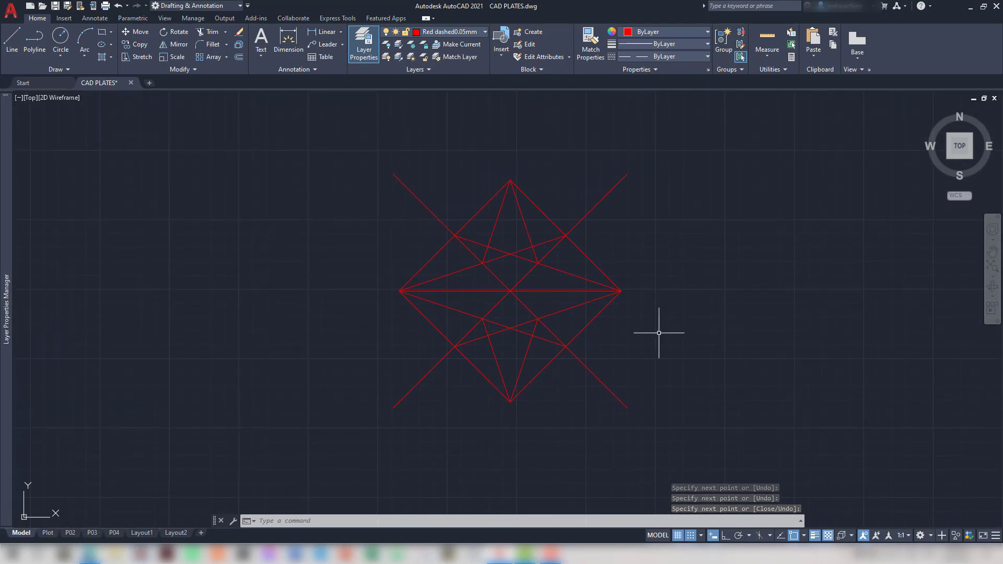
key(alt+Tab)
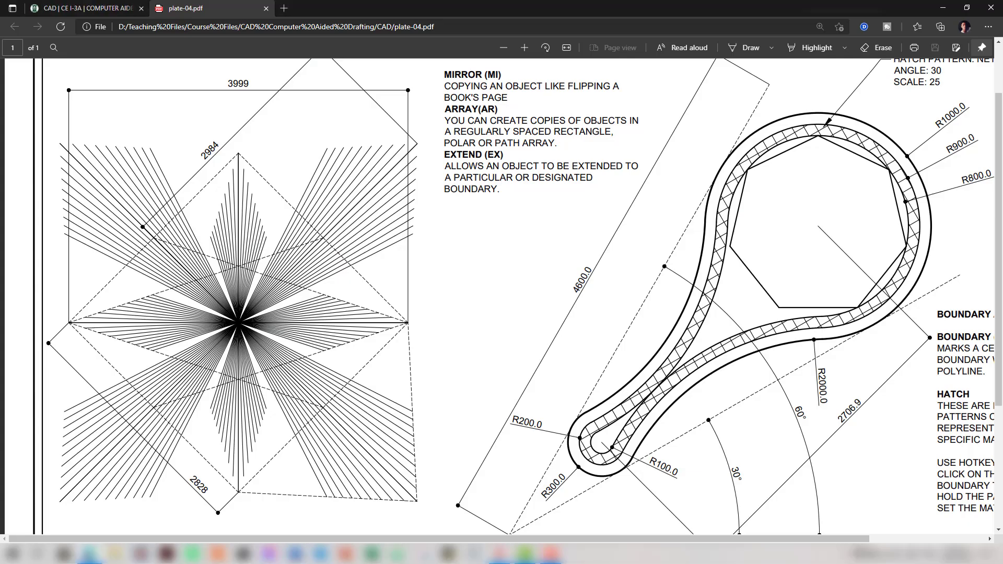
key(alt+Tab)
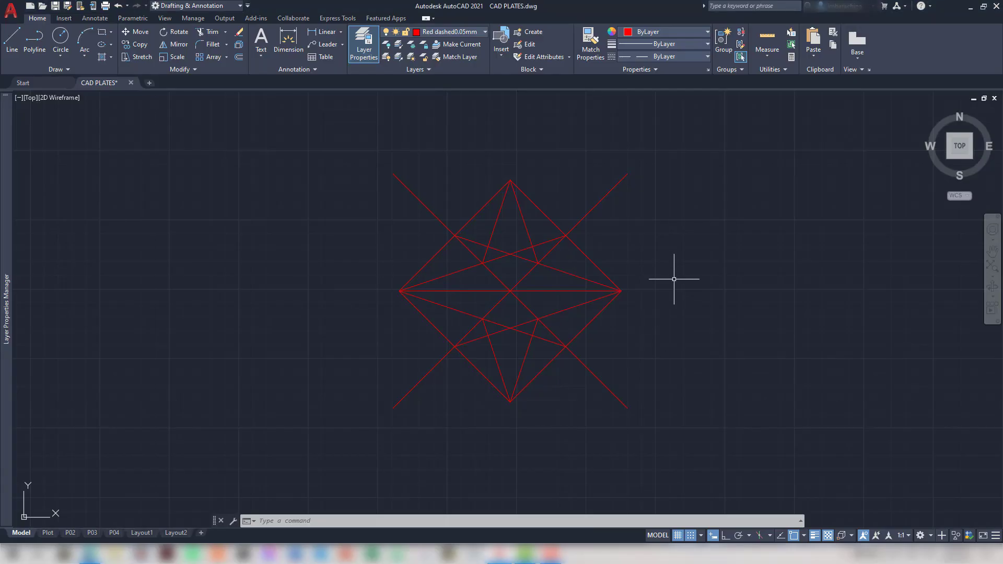
Move the diagonal running from lower left to upper right onto the 0.15 mm layer
click(667, 212)
click(618, 159)
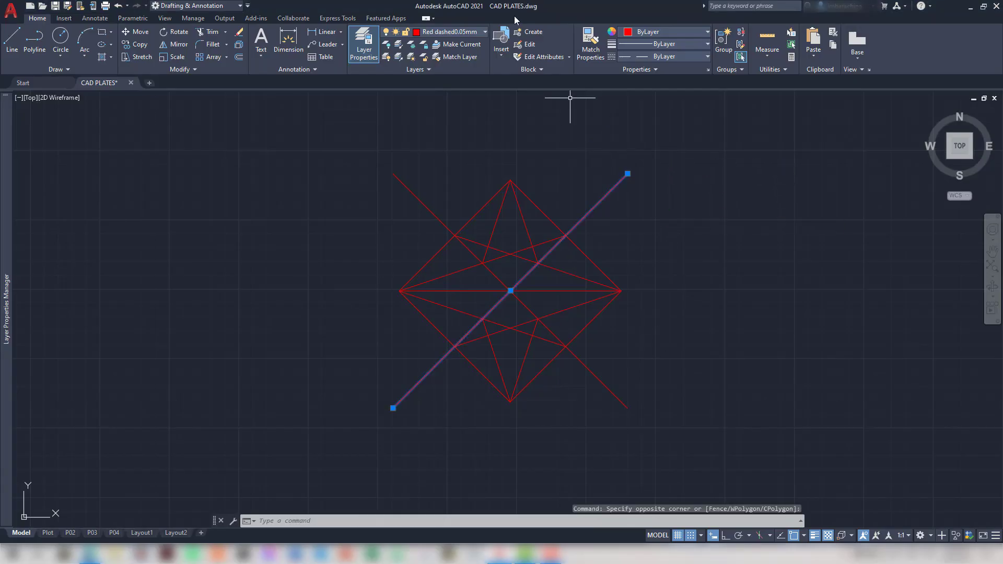
click(484, 31)
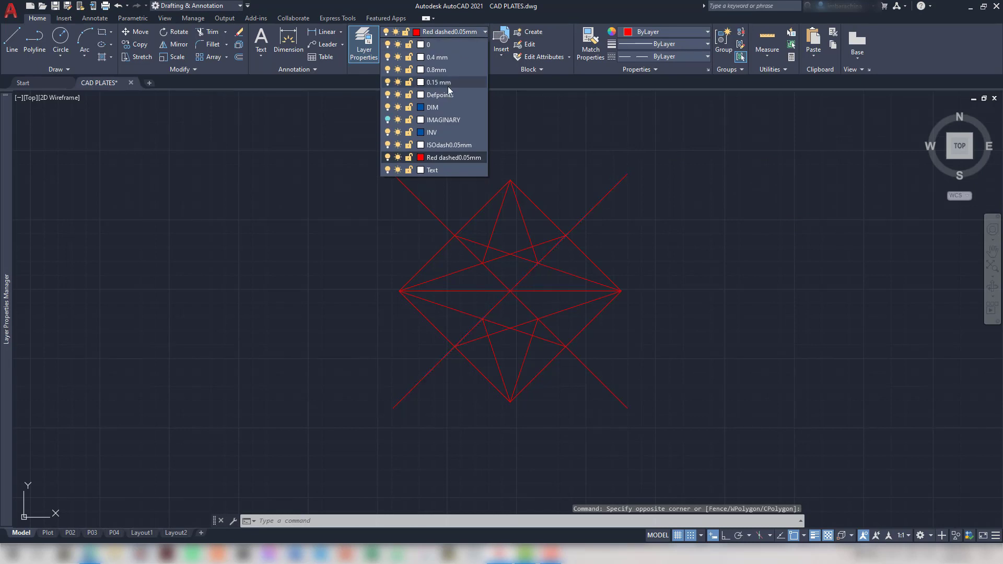
click(448, 86)
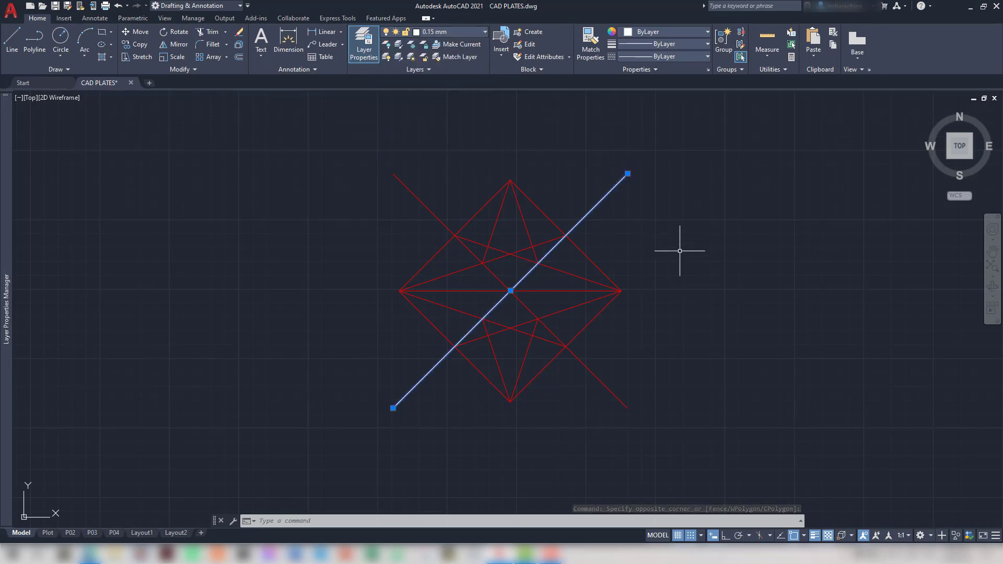
text(l)
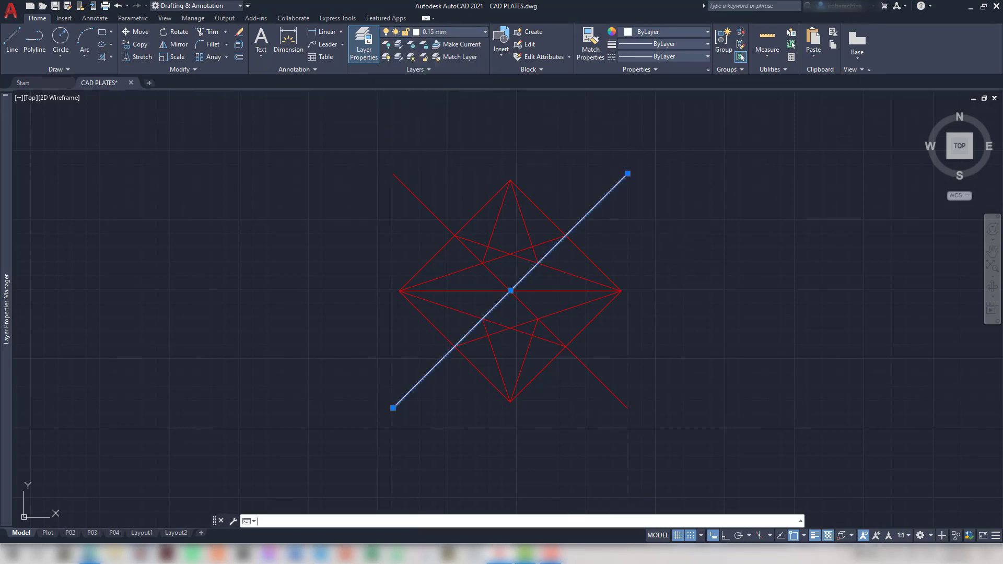
key(Return)
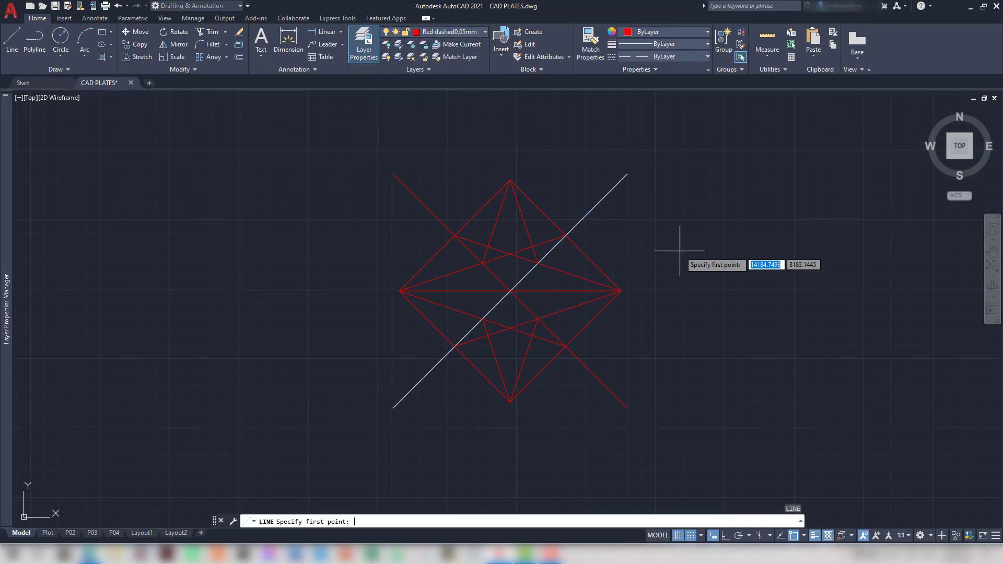
click(668, 219)
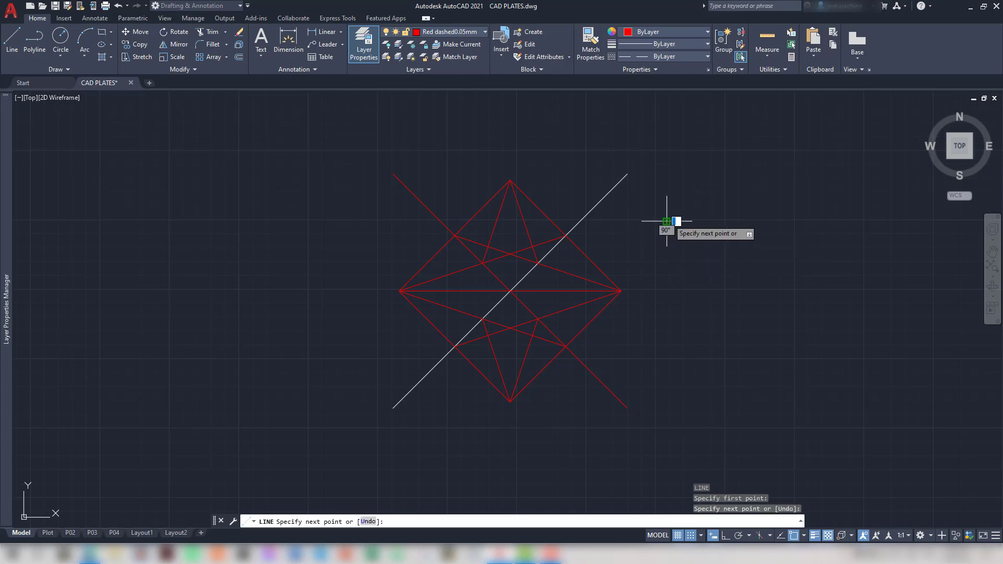
key(Escape)
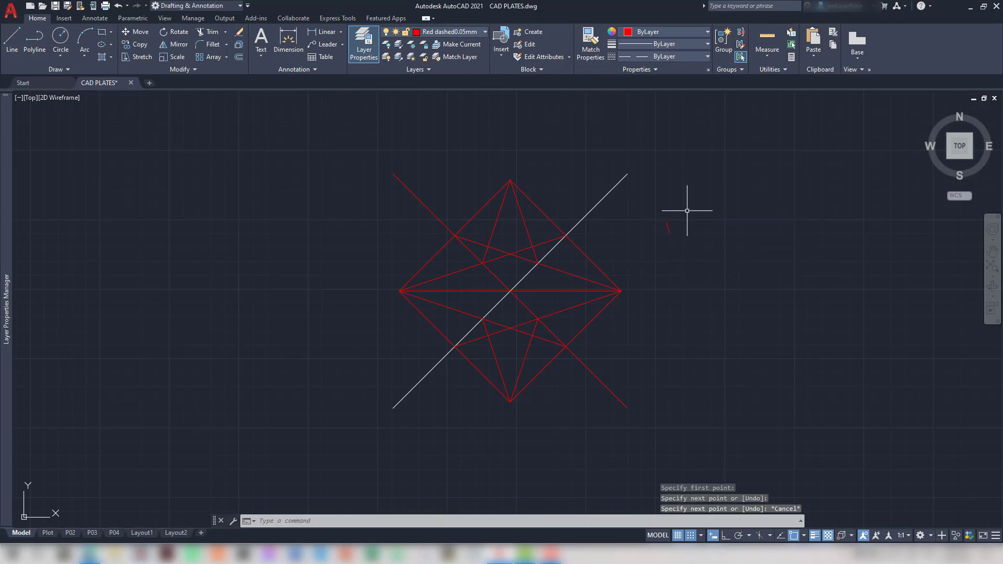
click(705, 244)
click(669, 214)
key(Delete)
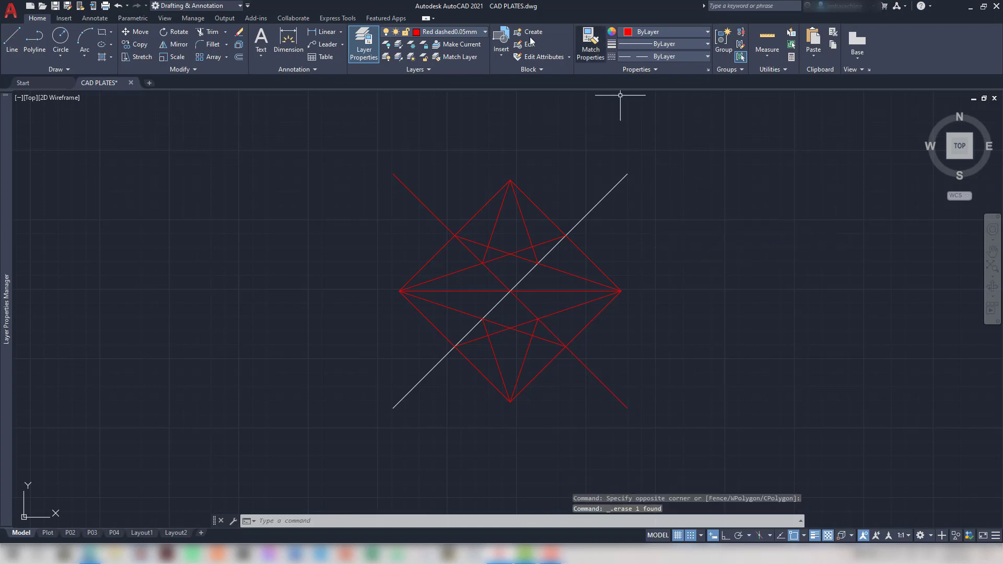
Make 0.15 mm the current layer and delete the red diagonal running from upper left to lower right
click(477, 30)
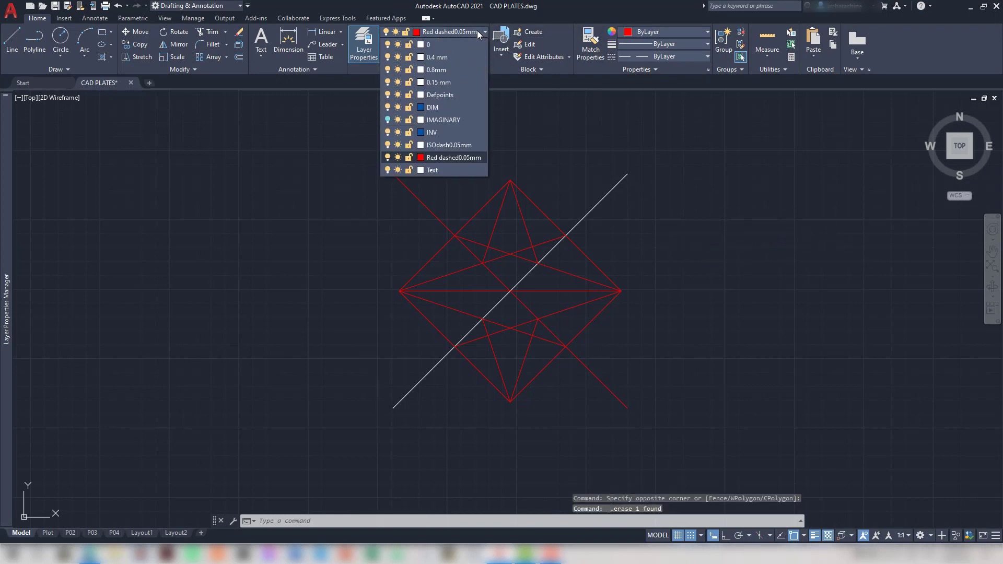
click(449, 78)
click(418, 168)
click(378, 199)
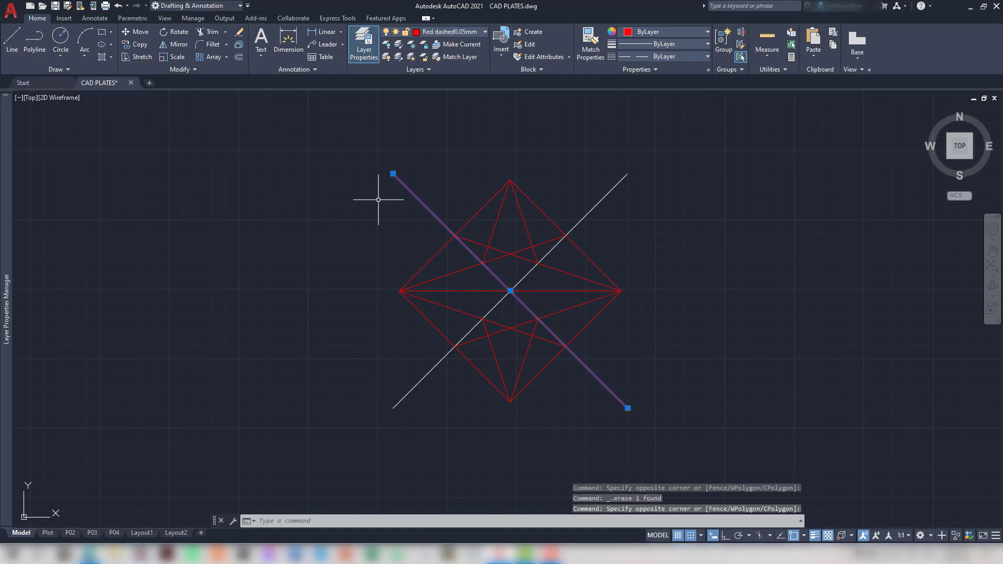
key(Delete)
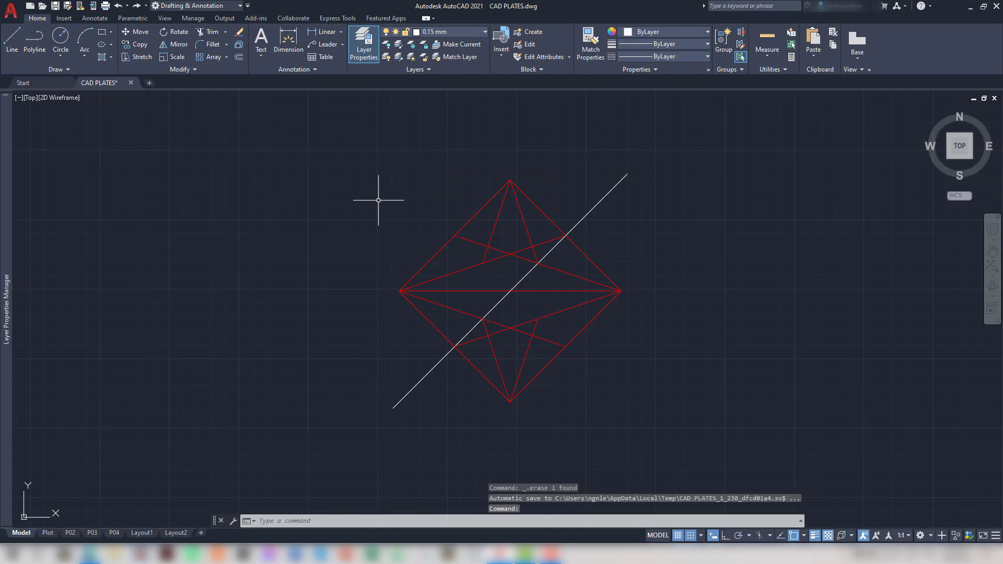
Try a rectangular array of the white 0.15 mm diagonal with 4 columns and 3 rows
click(640, 192)
click(619, 162)
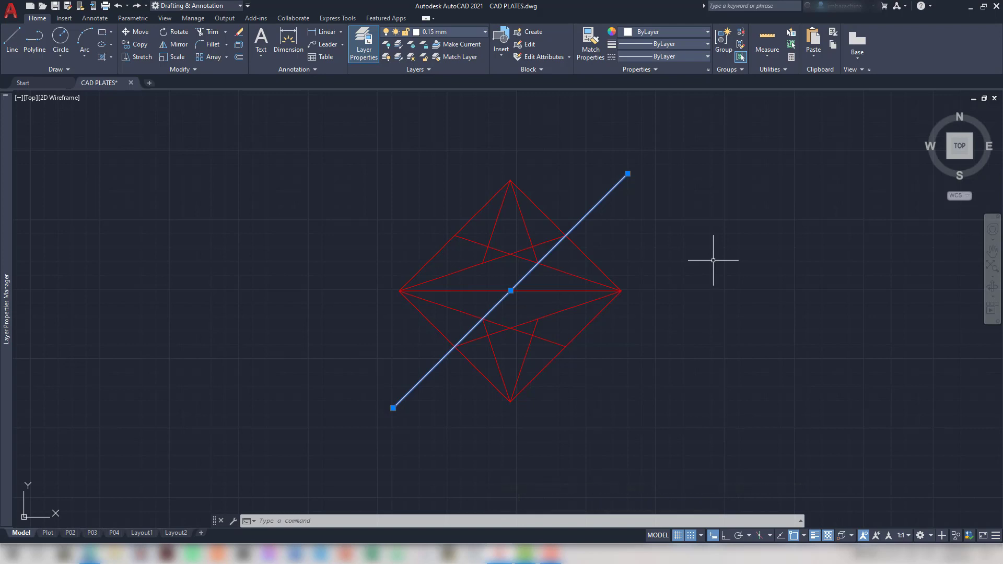
text(arr)
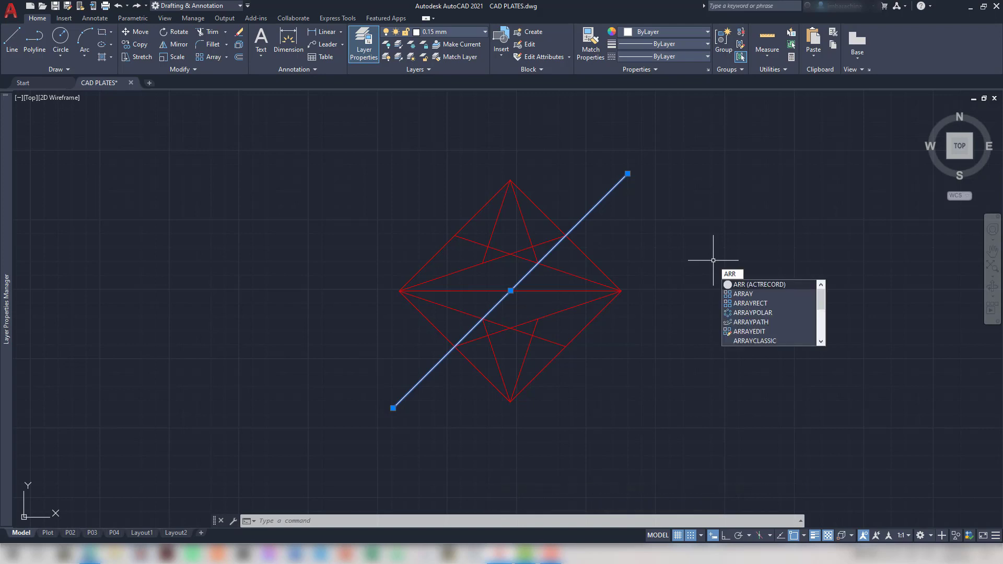
key(BackSpace)
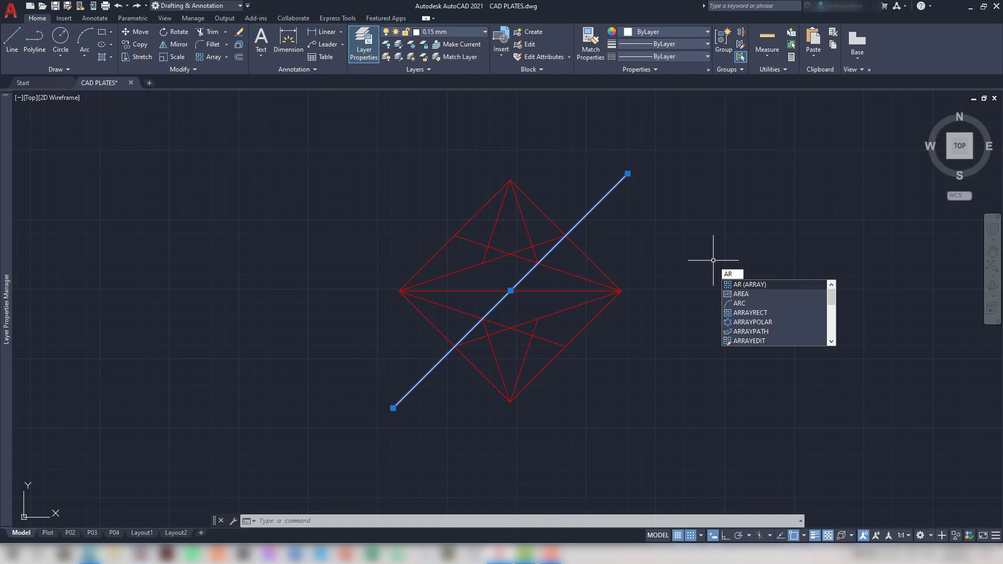
key(Return)
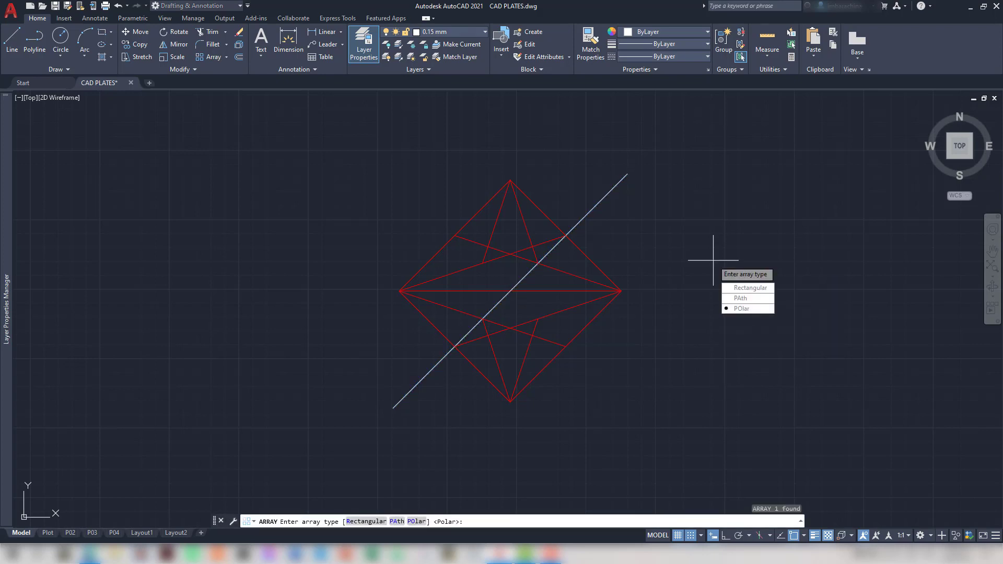
click(759, 292)
scroll(724, 267, down, 2)
scroll(727, 267, up, 1)
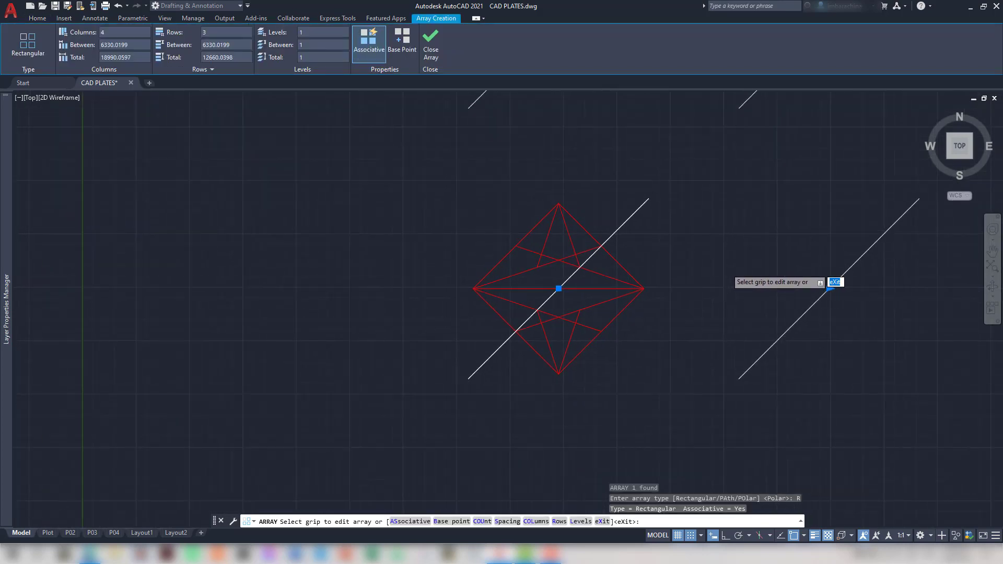
scroll(726, 268, down, 3)
middle_drag(744, 236, 440, 392)
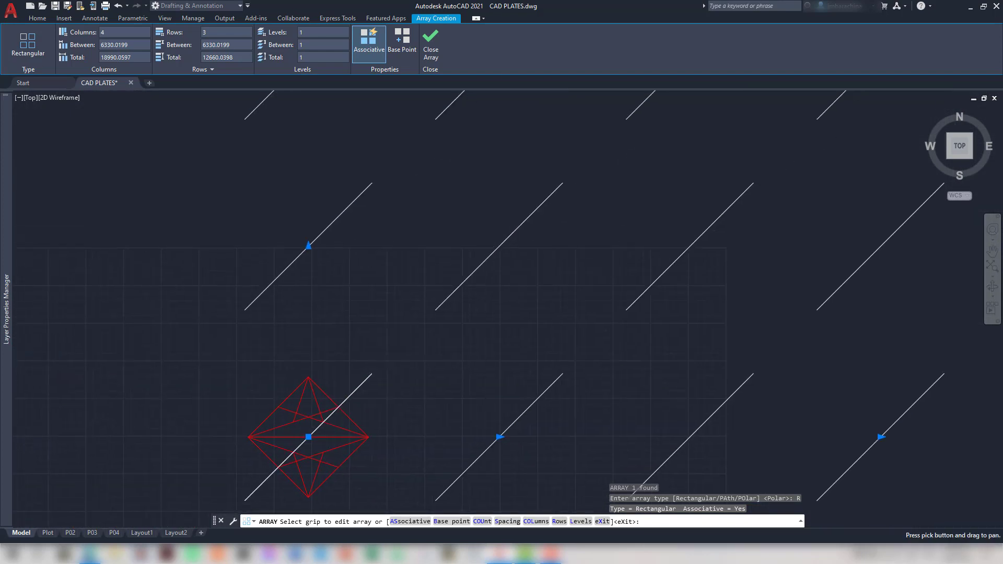
scroll(522, 352, down, 3)
mouse_move(578, 387)
middle_down()
mouse_move(557, 413)
mouse_move(525, 335)
middle_up()
scroll(552, 401, down, 1)
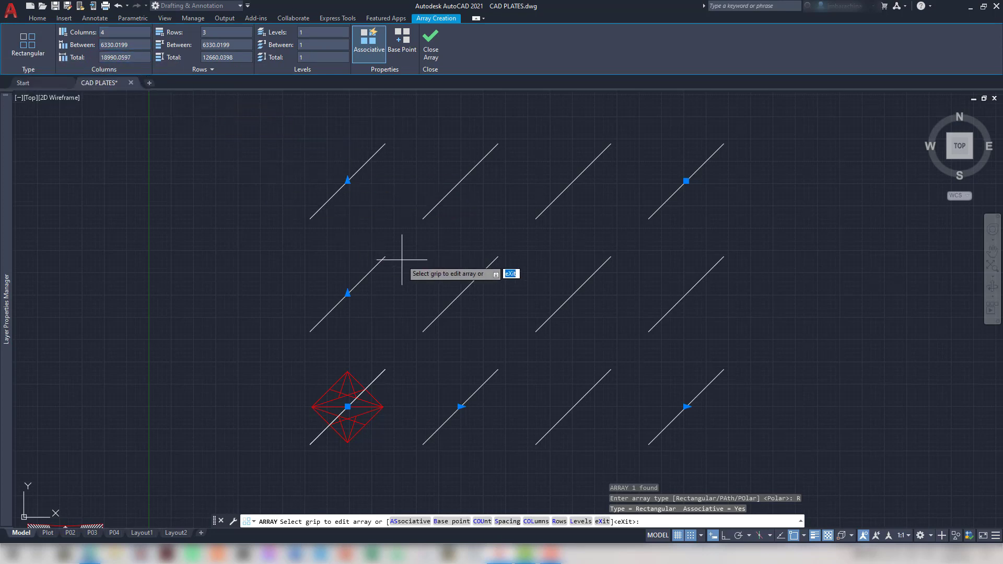
Leave the array command and undo the rectangular array of the diagonal
key(ctrl+z)
key(ctrl+z)
key(ctrl+z)
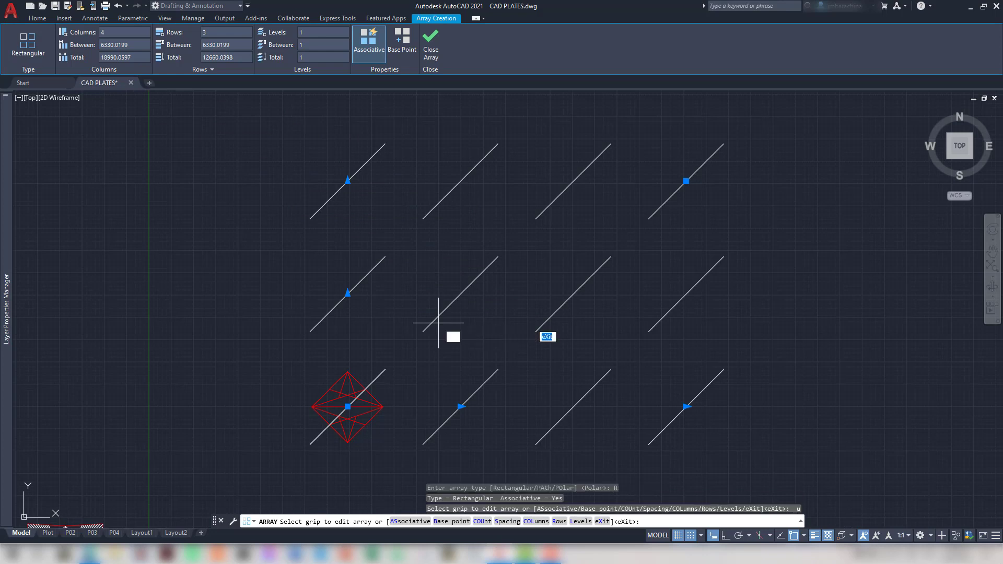
key(Escape)
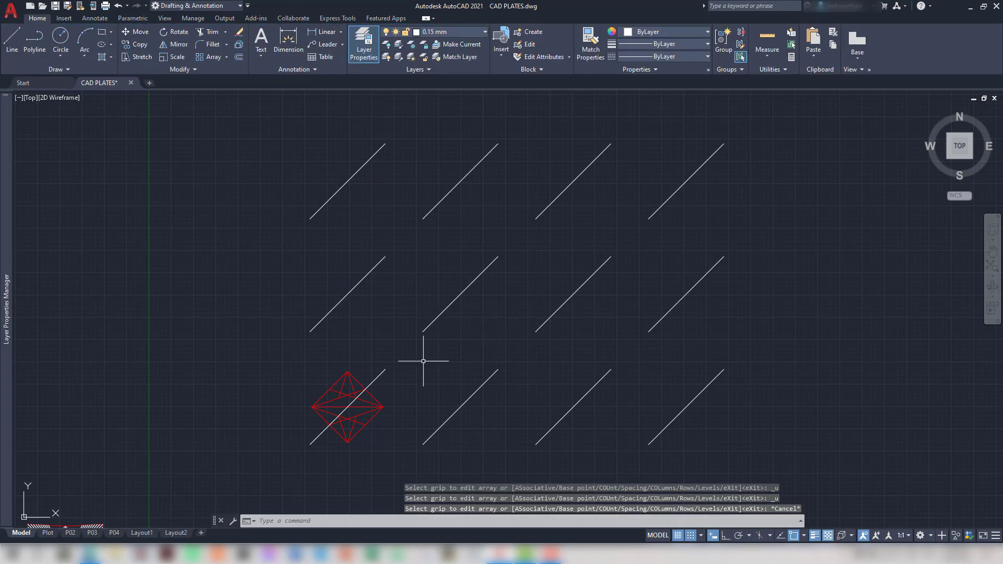
key(ctrl+z)
scroll(696, 340, down, 3)
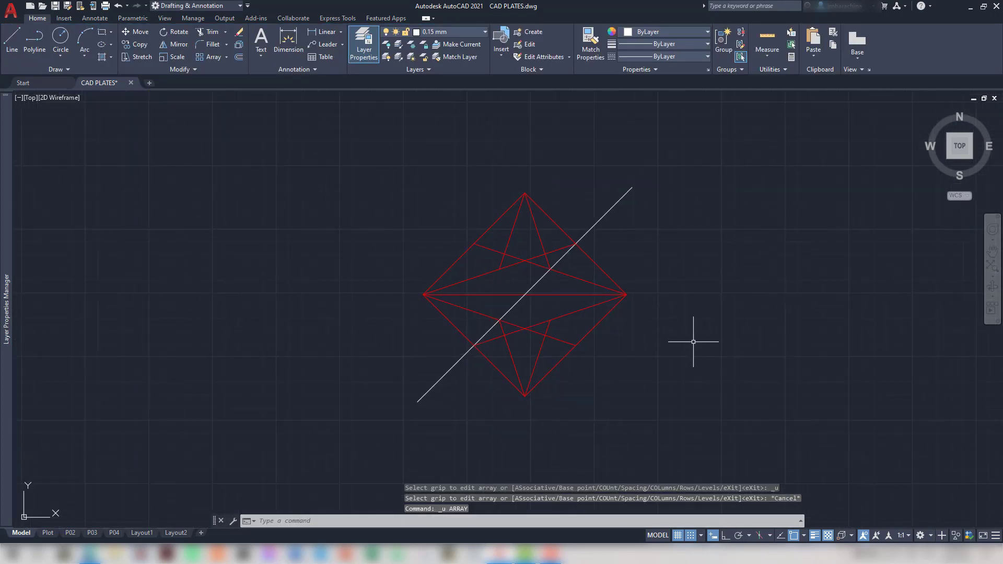
Draw a three-point arc from the diamond's centre, sagging downward and ending to the right at the same height as the centre
mouse_move(745, 325)
middle_down()
mouse_move(580, 402)
mouse_move(518, 370)
middle_up()
scroll(588, 391, down, 2)
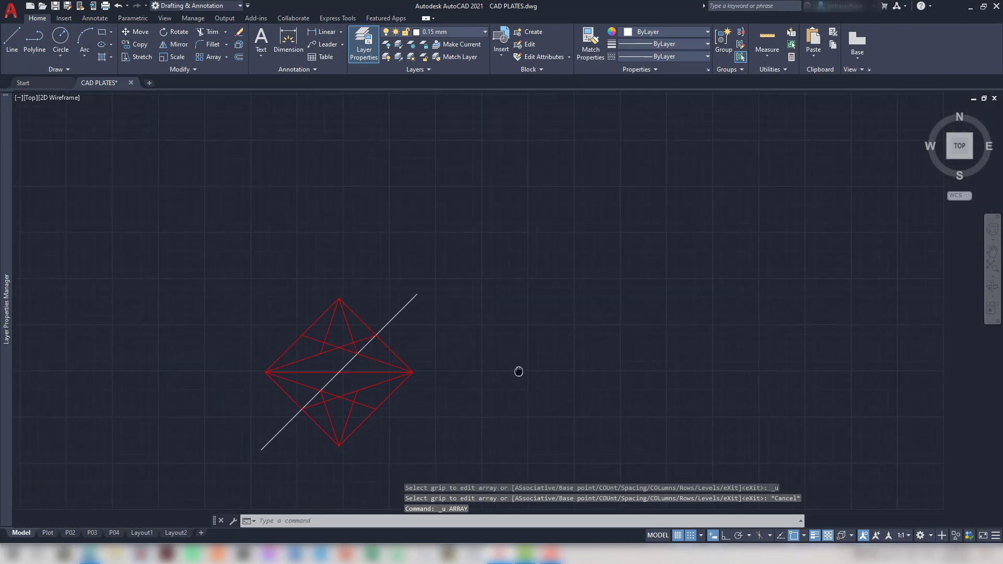
click(84, 41)
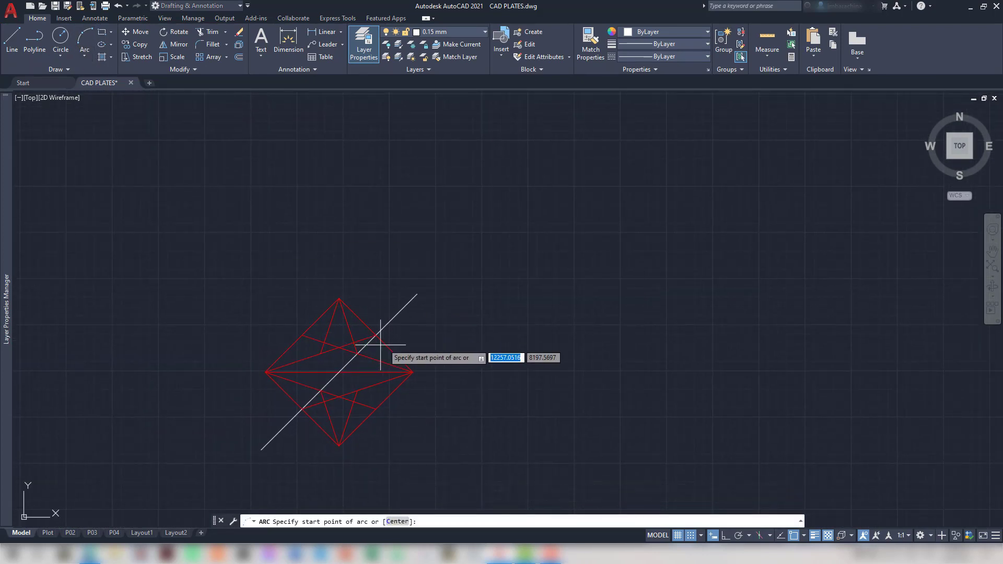
click(340, 372)
click(477, 426)
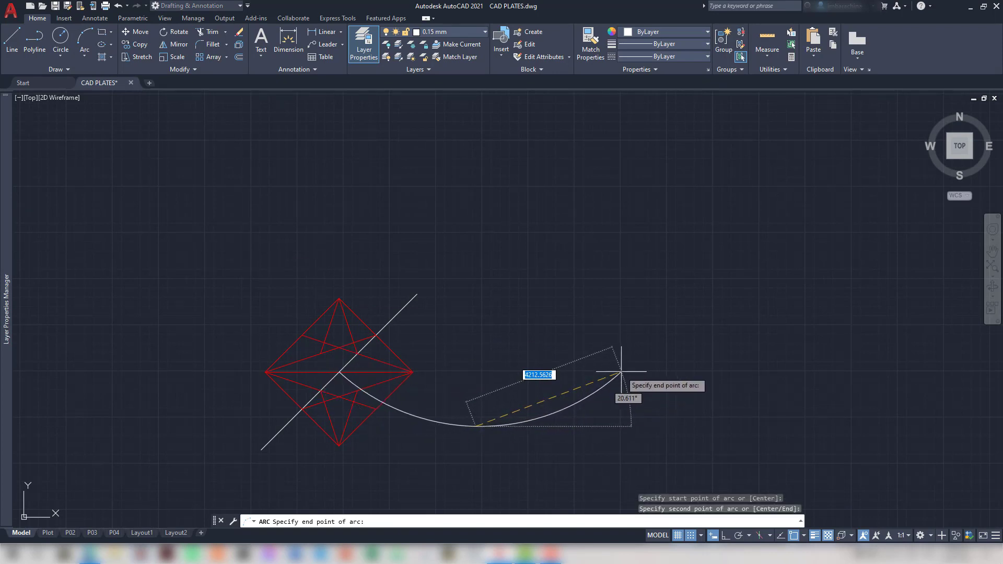
click(626, 372)
click(629, 387)
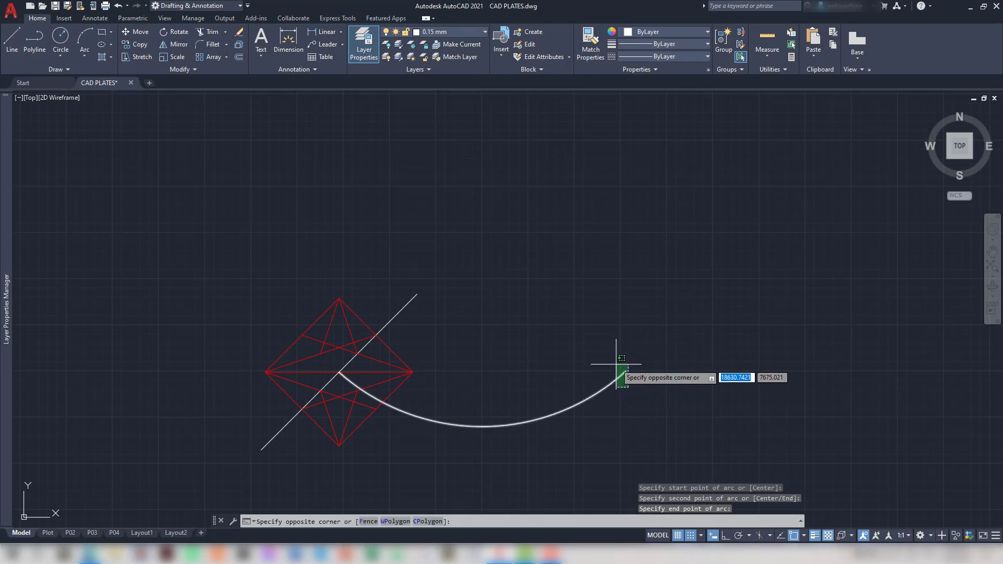
click(616, 348)
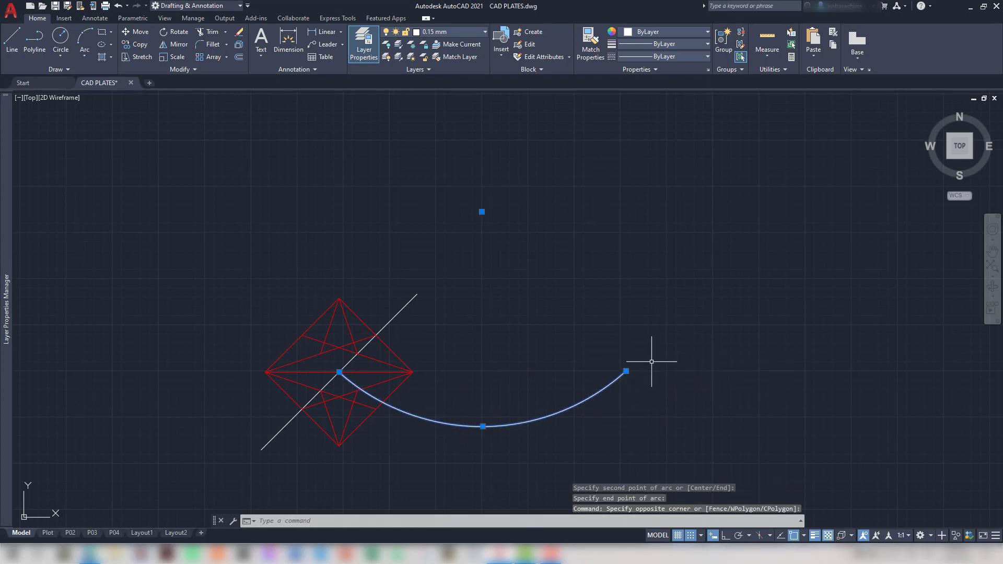
key(Return)
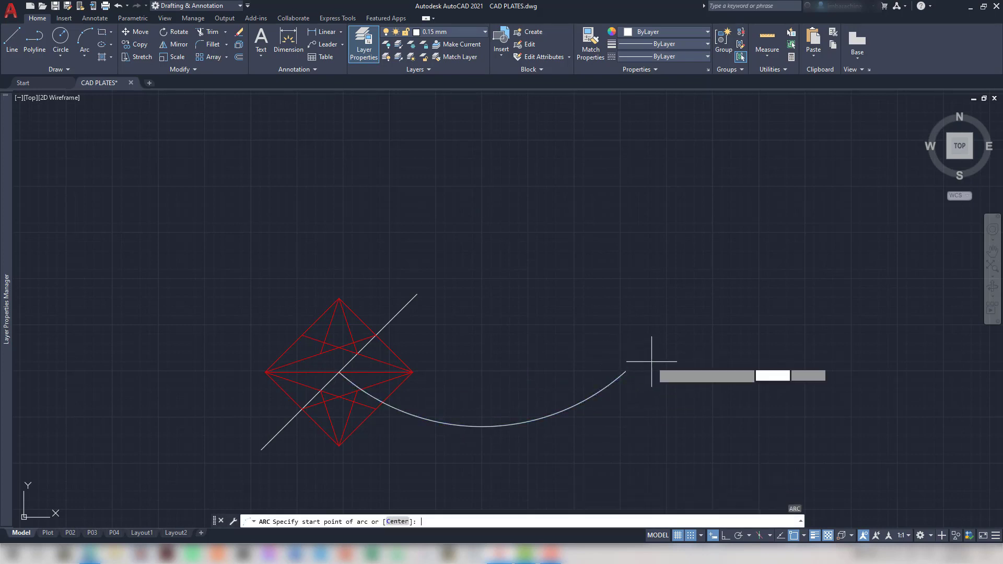
click(413, 300)
click(395, 273)
key(Escape)
key(Escape)
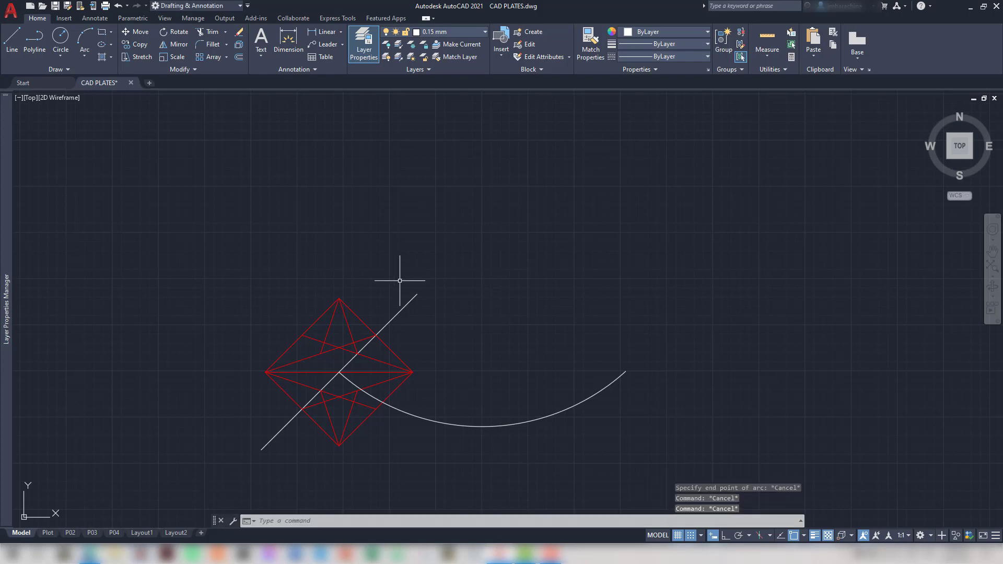
Create a path array of the white diagonal, using the arc as the path curve
click(413, 300)
click(405, 274)
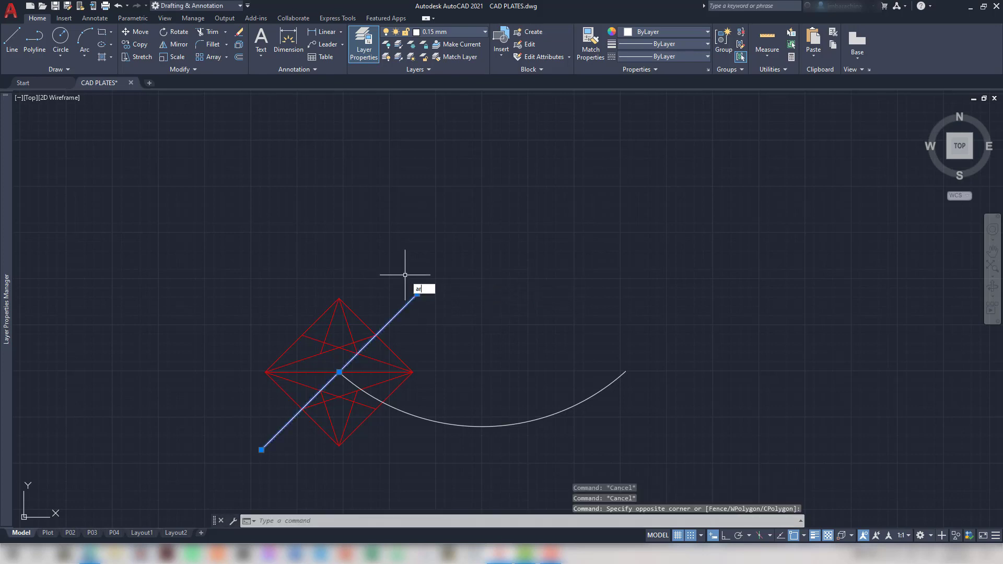
text(ar)
key(Return)
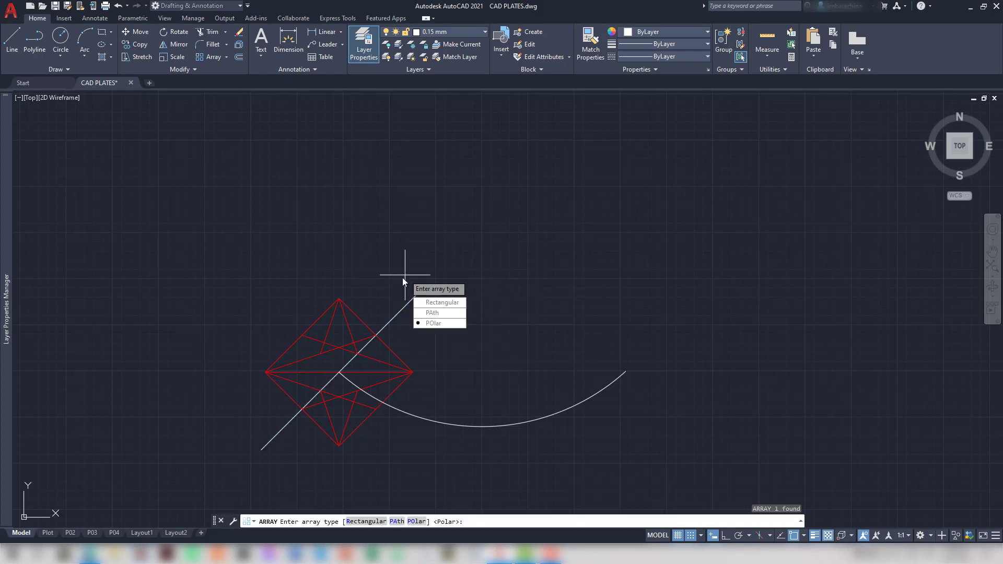
click(432, 313)
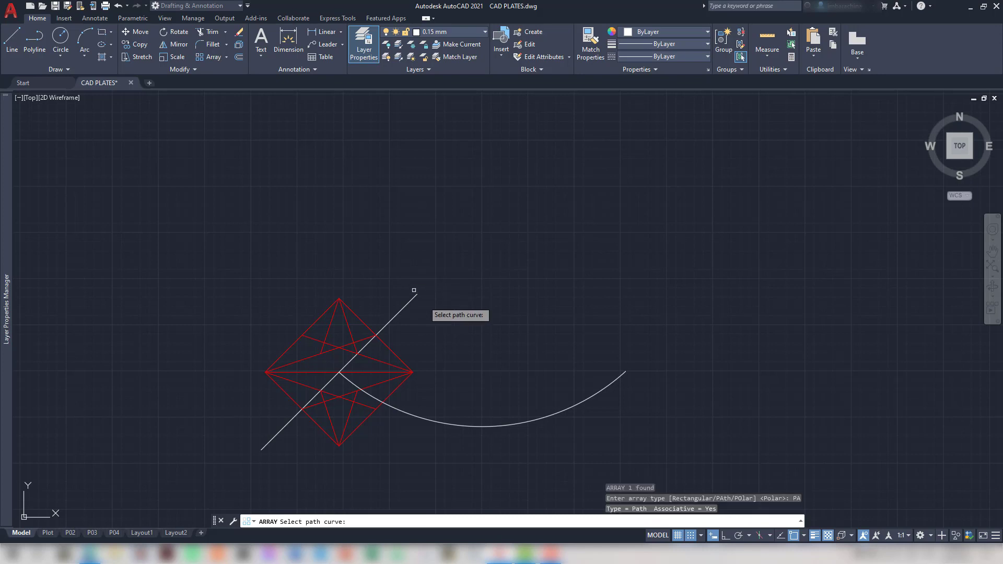
click(519, 423)
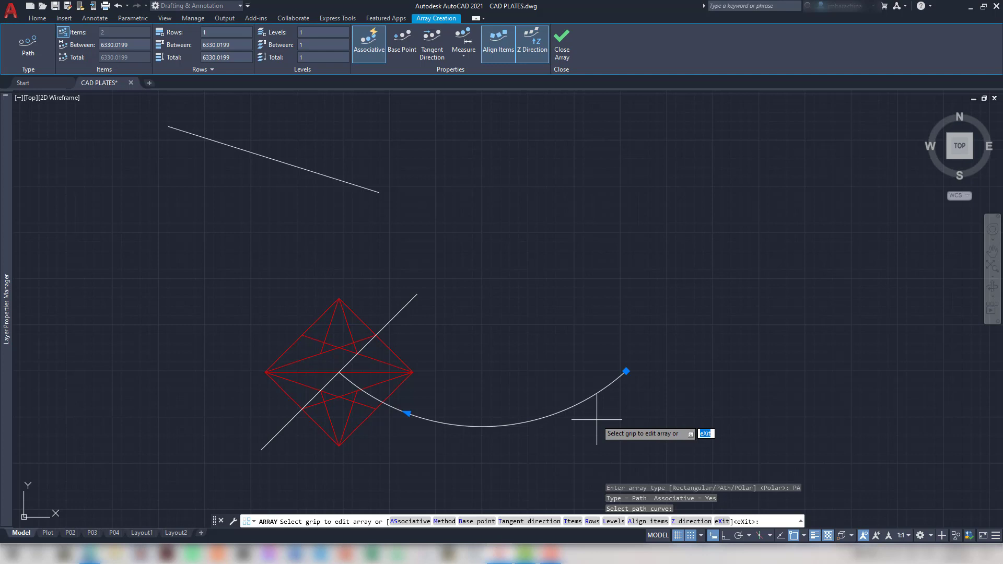
key(Return)
Set the path array's row count to 15
scroll(598, 419, down, 3)
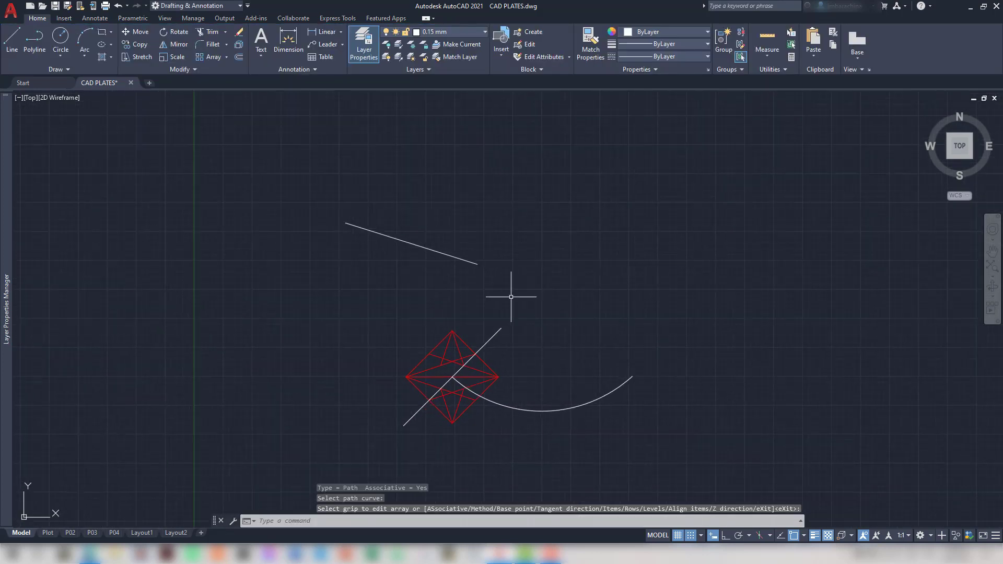
drag(473, 288, 440, 224)
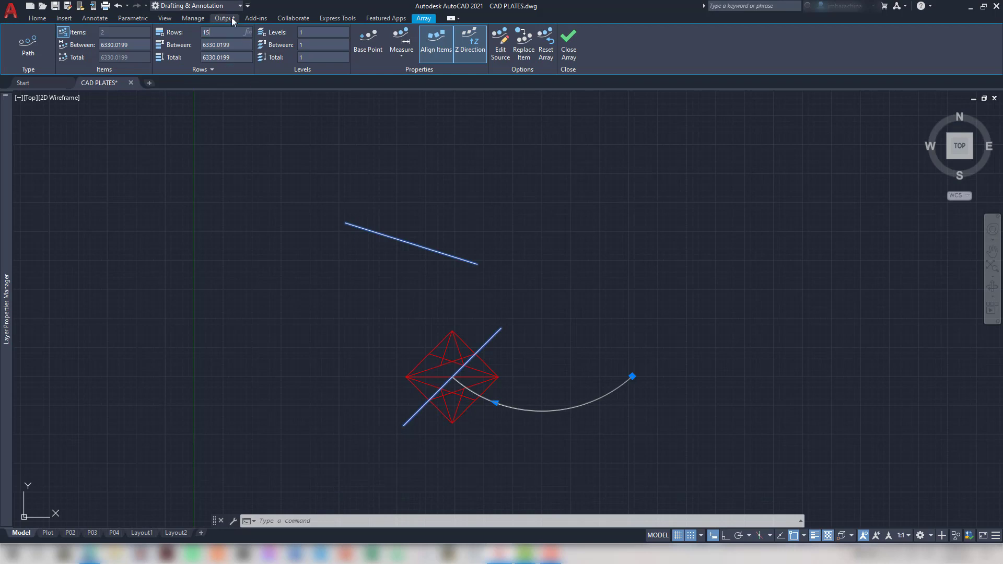
key(Return)
scroll(698, 374, down, 4)
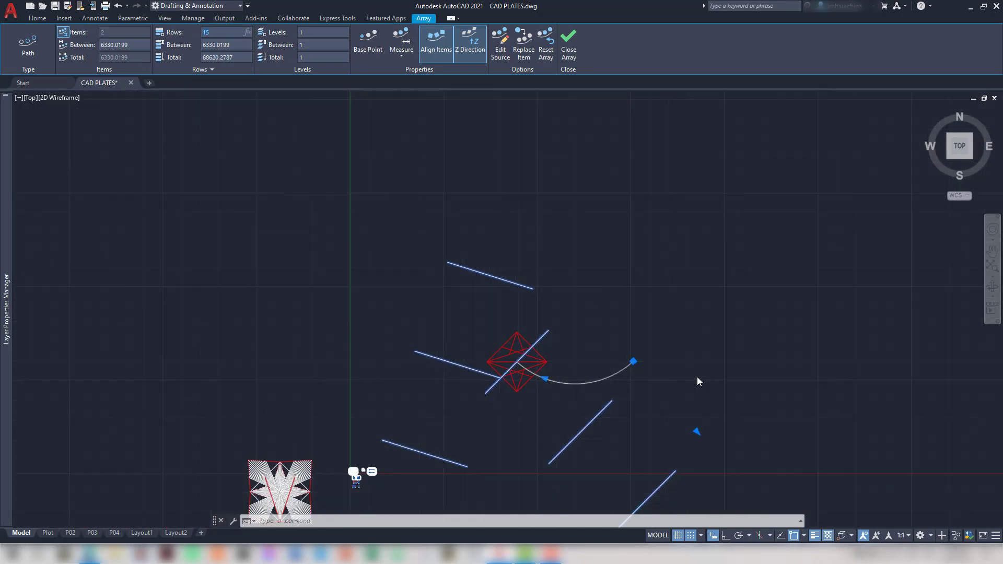
Examine how the rows of the path array spread across the drawing
mouse_move(697, 377)
middle_down()
mouse_move(544, 345)
mouse_move(403, 275)
middle_up()
scroll(493, 324, down, 2)
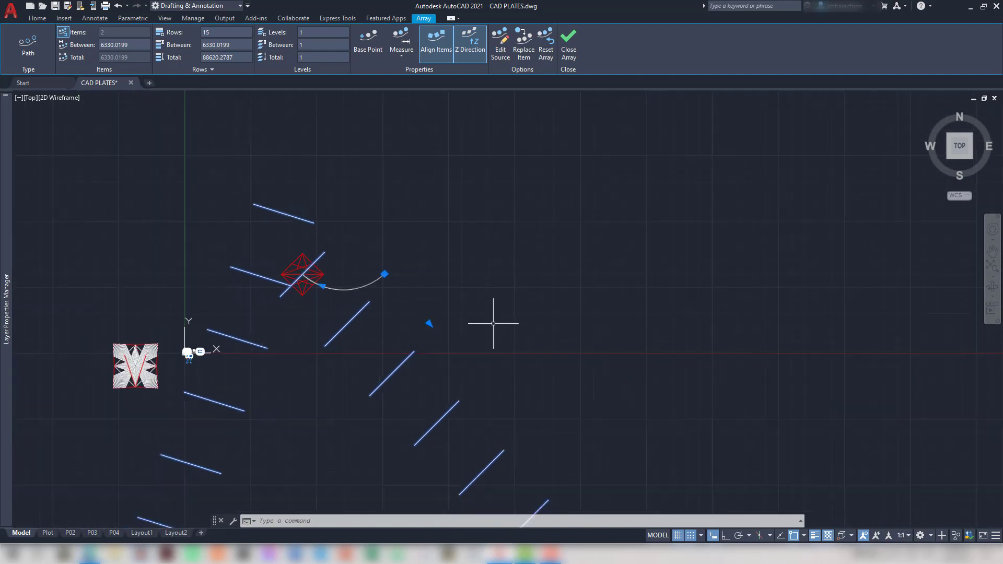
middle_drag(533, 297, 397, 336)
scroll(426, 351, down, 3)
mouse_move(519, 352)
middle_down()
mouse_move(472, 354)
mouse_move(362, 300)
middle_up()
scroll(452, 334, down, 1)
mouse_move(454, 342)
middle_down()
mouse_move(556, 342)
mouse_move(367, 249)
middle_up()
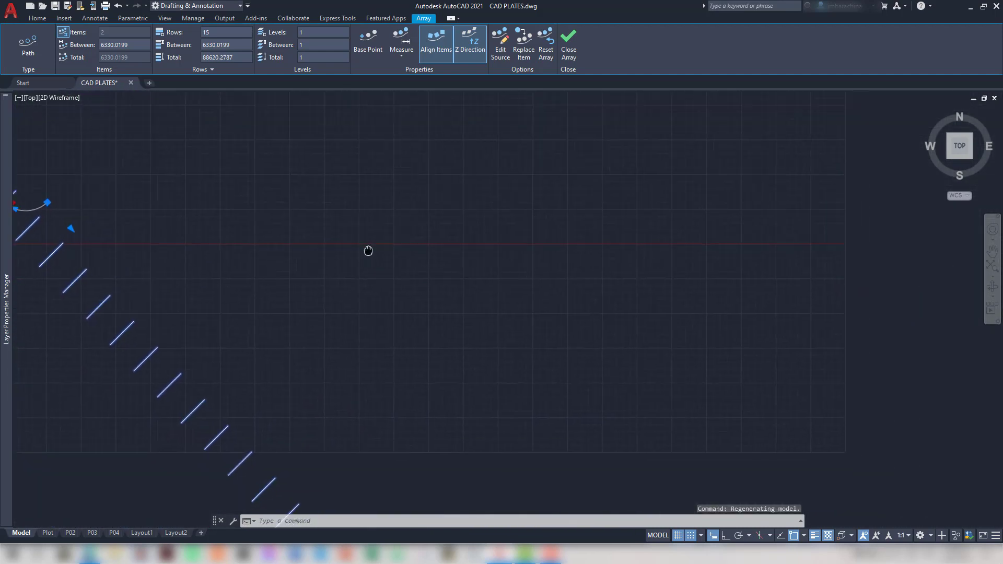
scroll(461, 271, down, 2)
scroll(480, 296, down, 3)
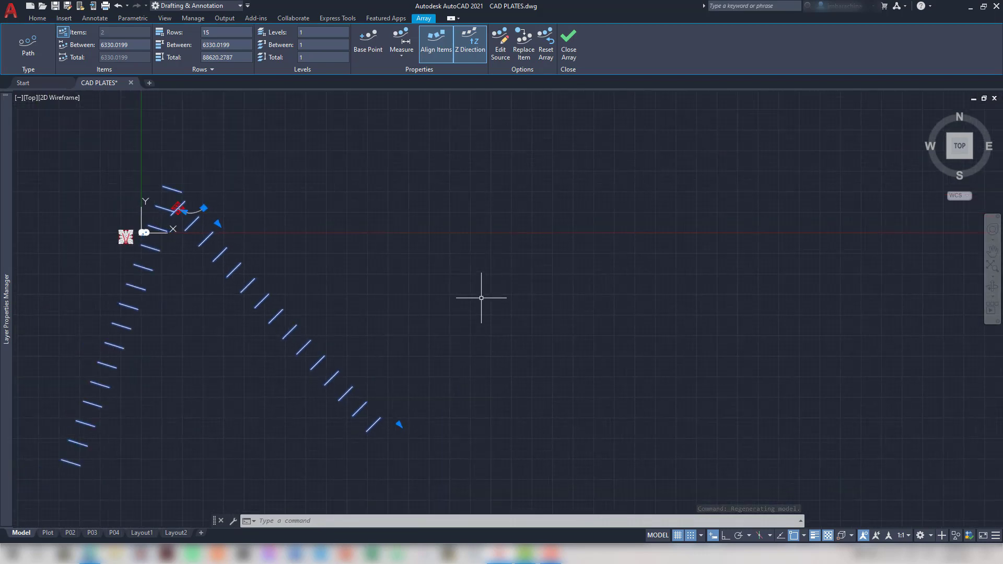
middle_drag(479, 296, 432, 348)
scroll(365, 331, up, 3)
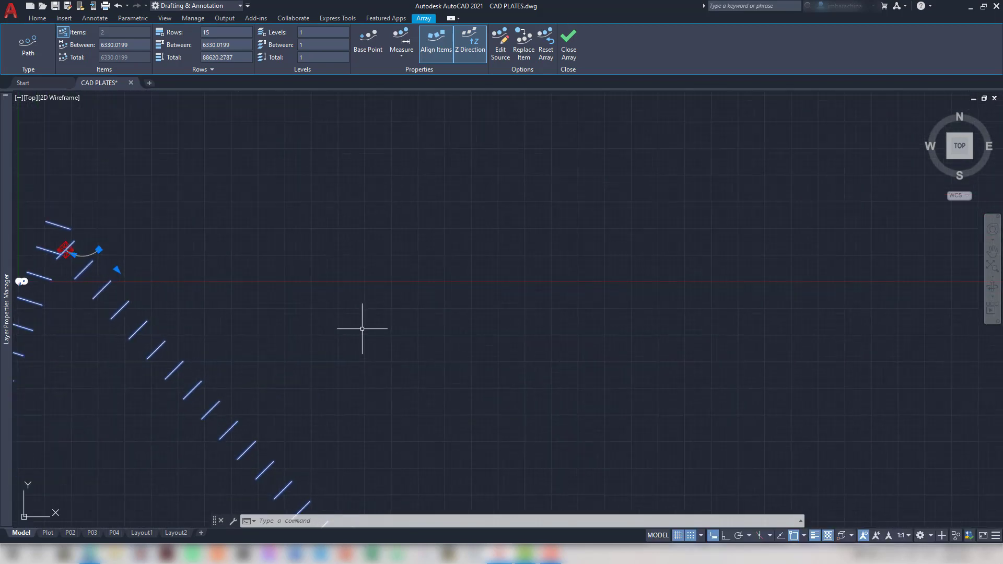
middle_drag(302, 302, 513, 302)
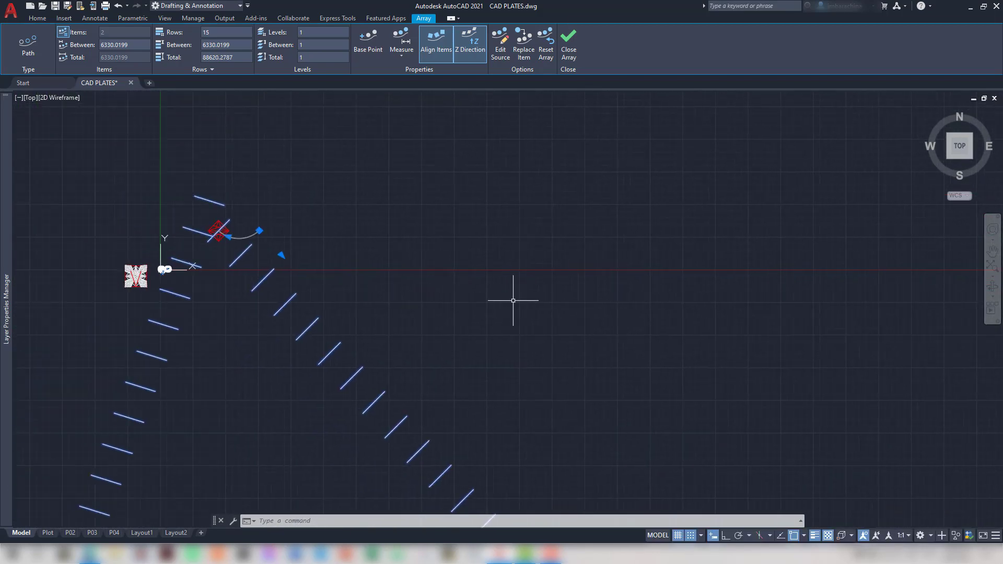
Undo the row count change on the path array
key(ctrl+z)
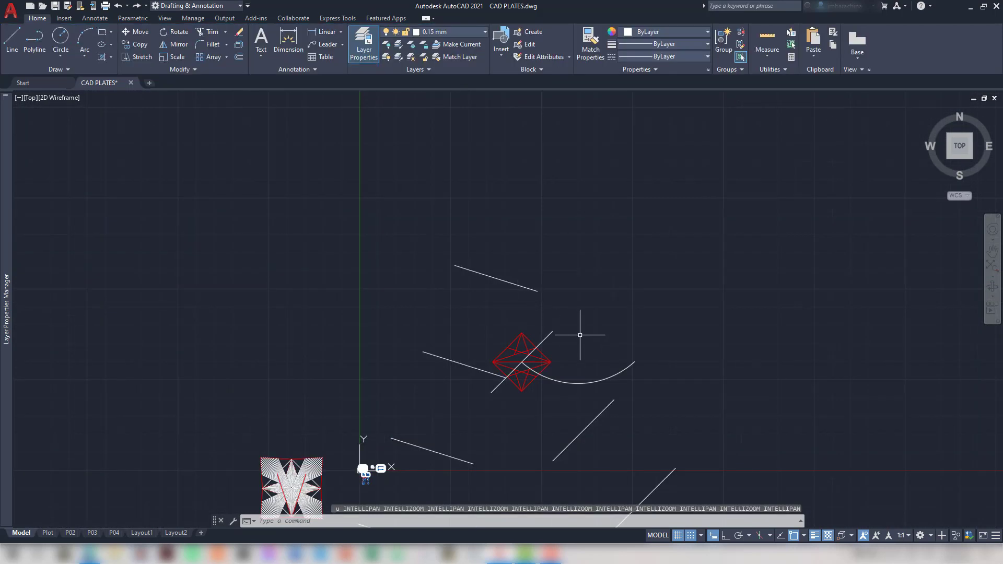
key(ctrl+z)
key(ctrl+z)
scroll(591, 337, down, 3)
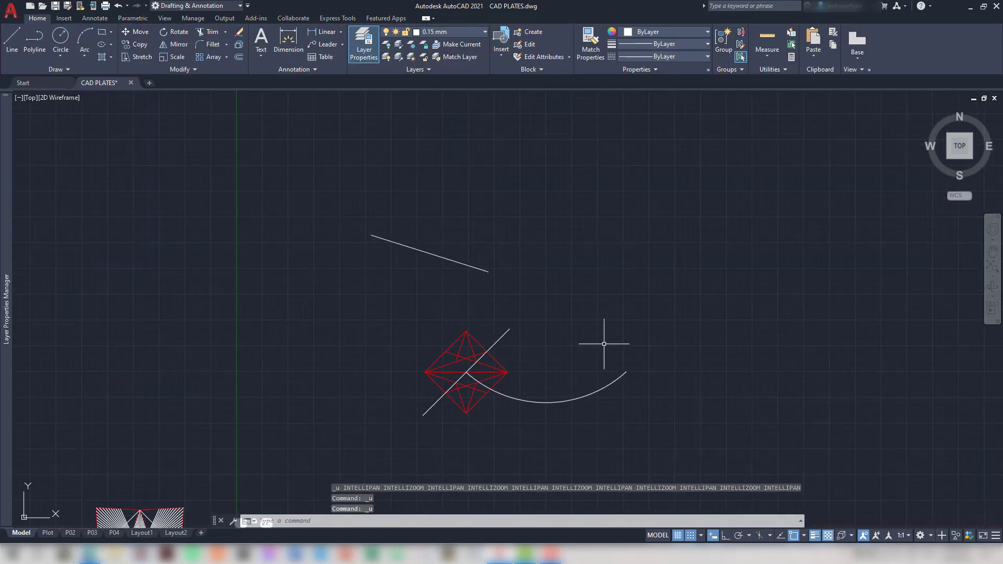
Set the path array to 20 rows with a row spacing of 100
mouse_move(703, 359)
middle_down()
mouse_move(654, 356)
mouse_move(369, 247)
mouse_move(399, 398)
mouse_move(469, 444)
middle_up()
click(282, 361)
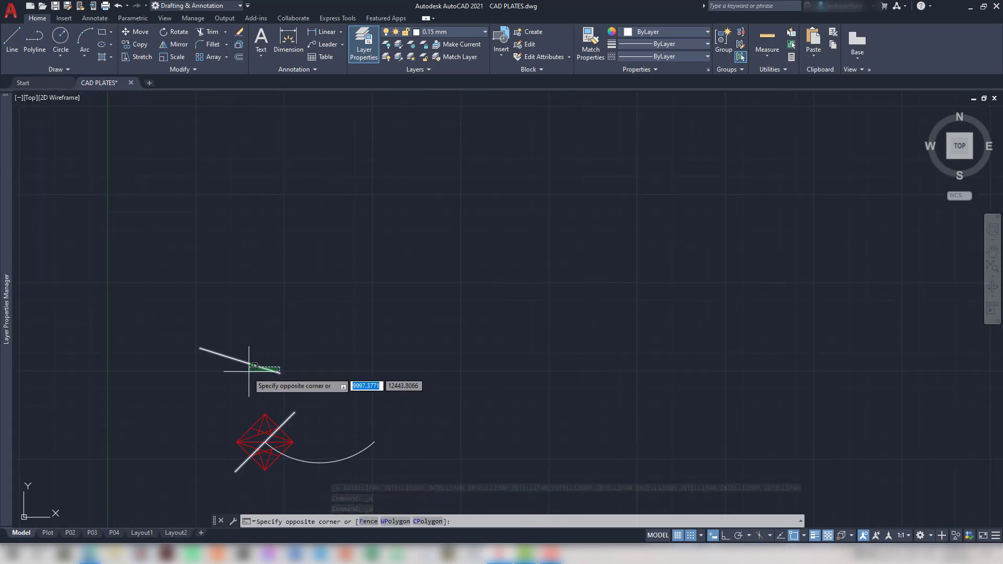
click(264, 418)
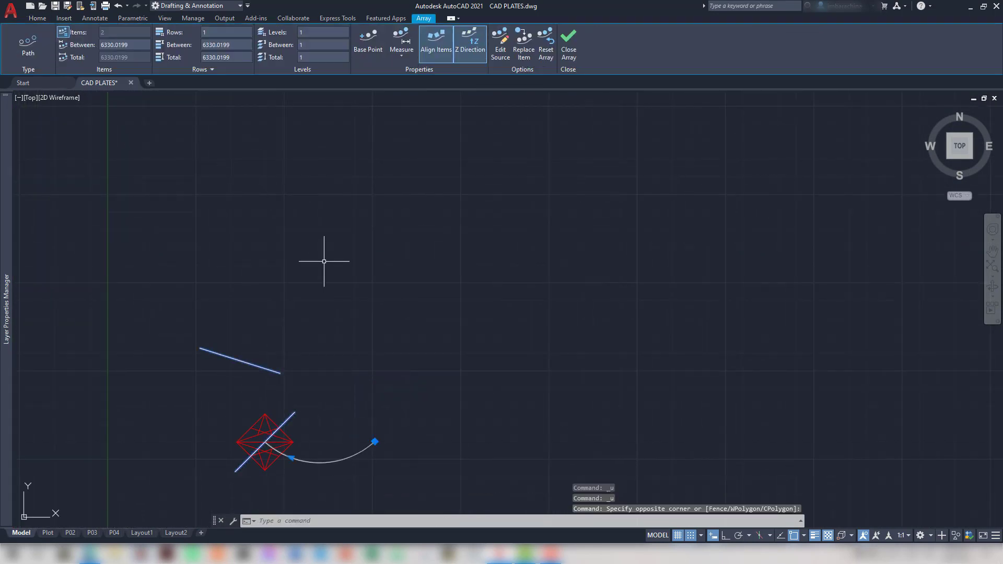
click(233, 33)
text(20)
key(Return)
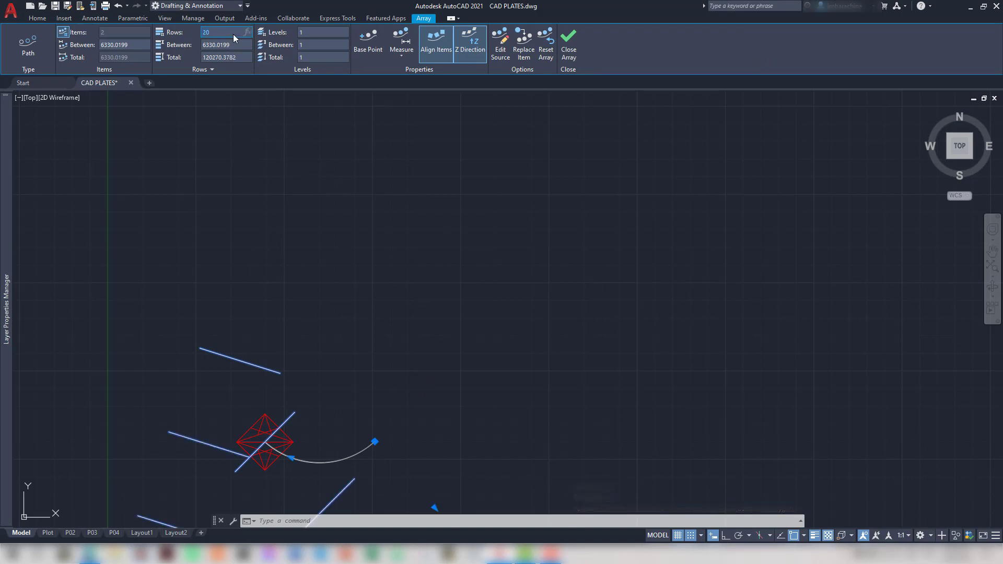
click(236, 45)
text(100)
key(Return)
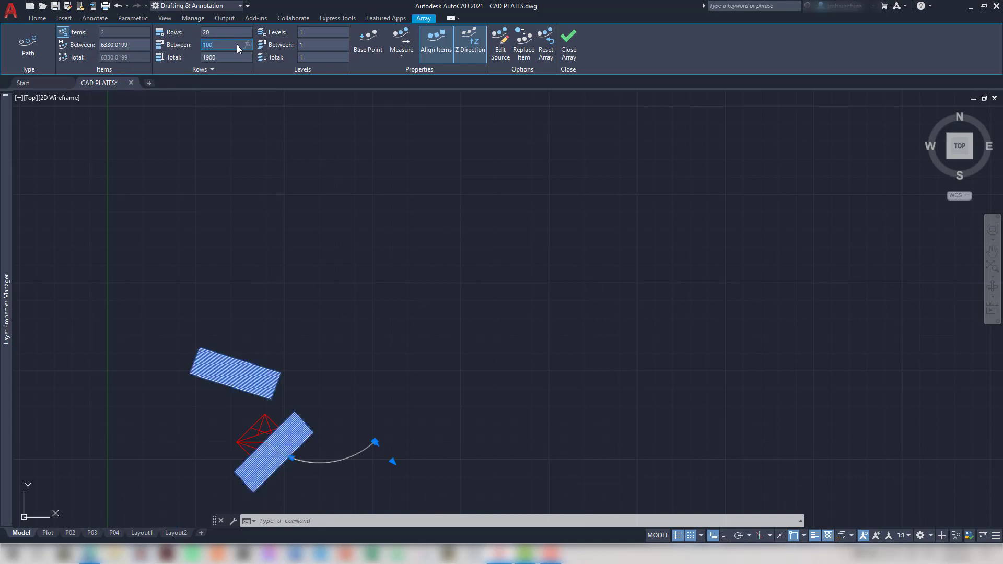
Leave the path array editing and undo both the row changes and the path array itself
scroll(325, 456, up, 4)
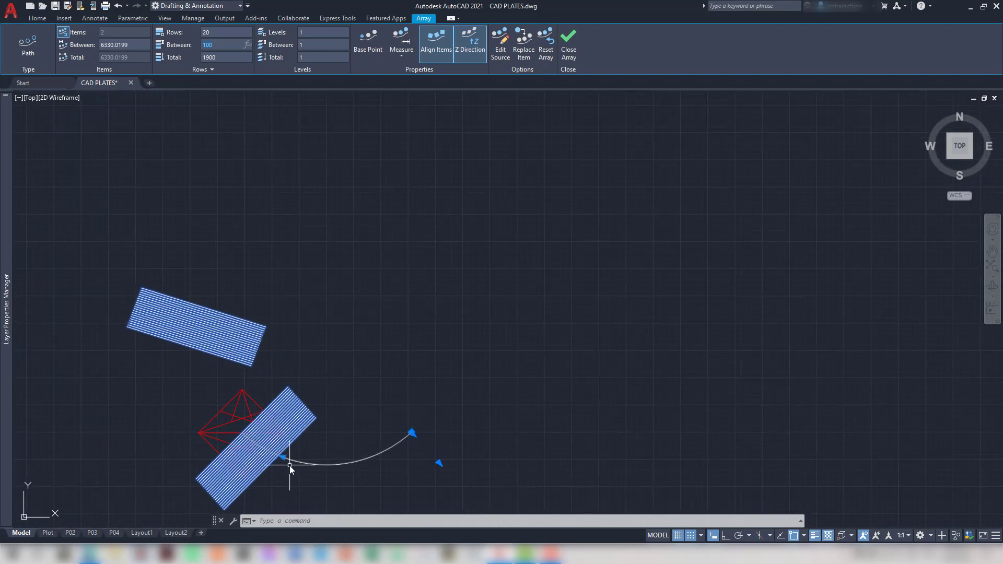
scroll(291, 460, up, 5)
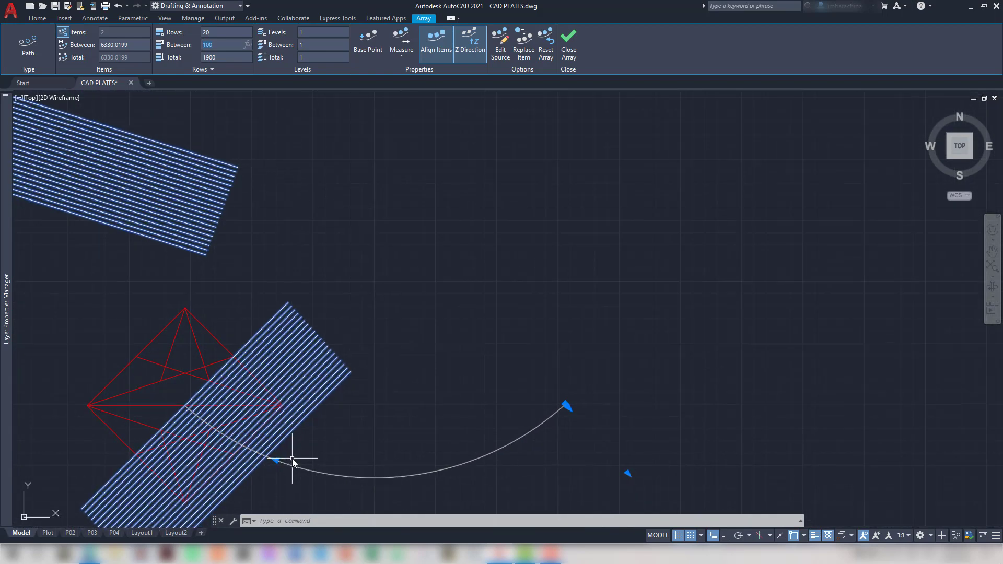
scroll(292, 462, up, 1)
scroll(327, 447, down, 4)
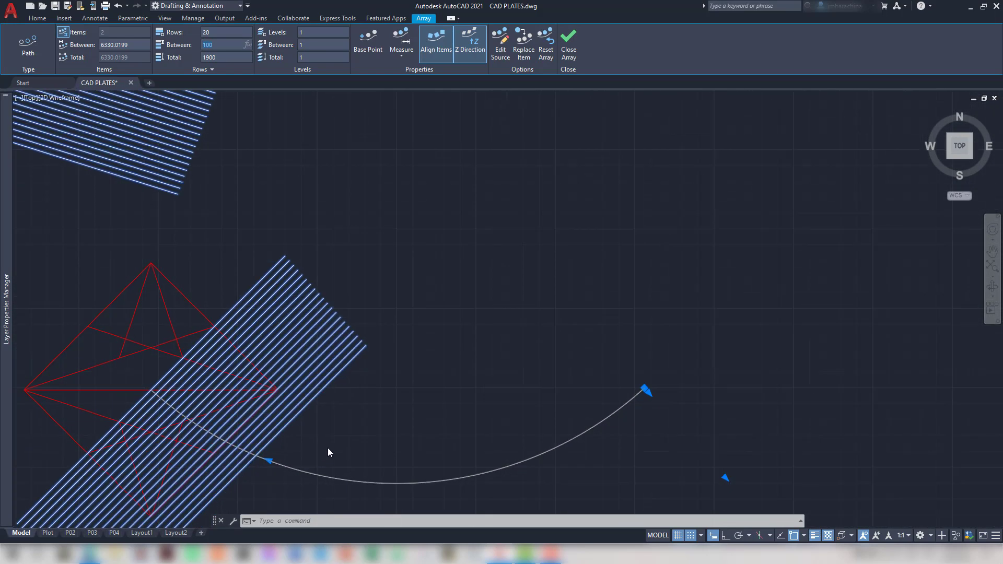
middle_drag(362, 438, 385, 449)
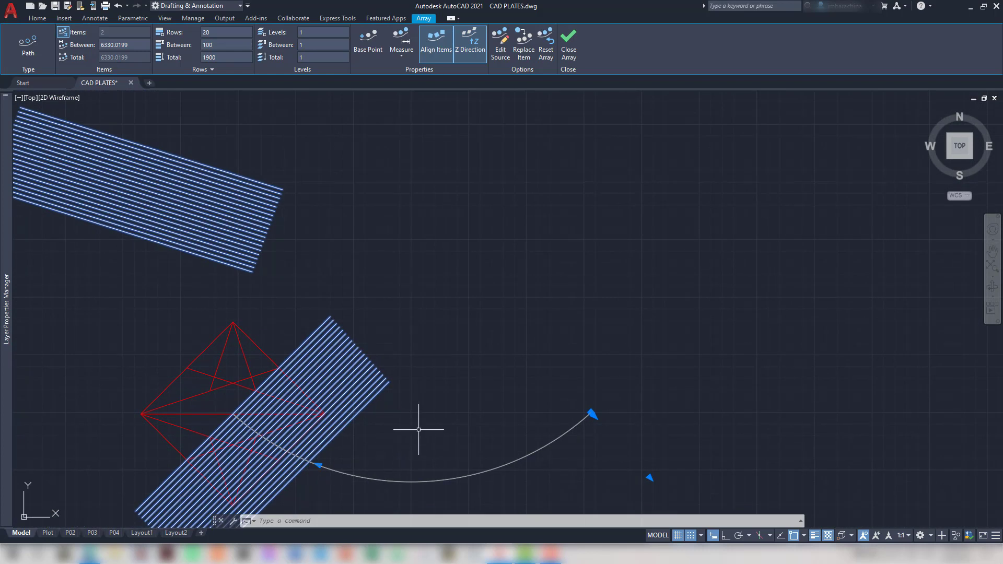
key(Escape)
key(ctrl+z)
key(ctrl+z)
key(ctrl+z)
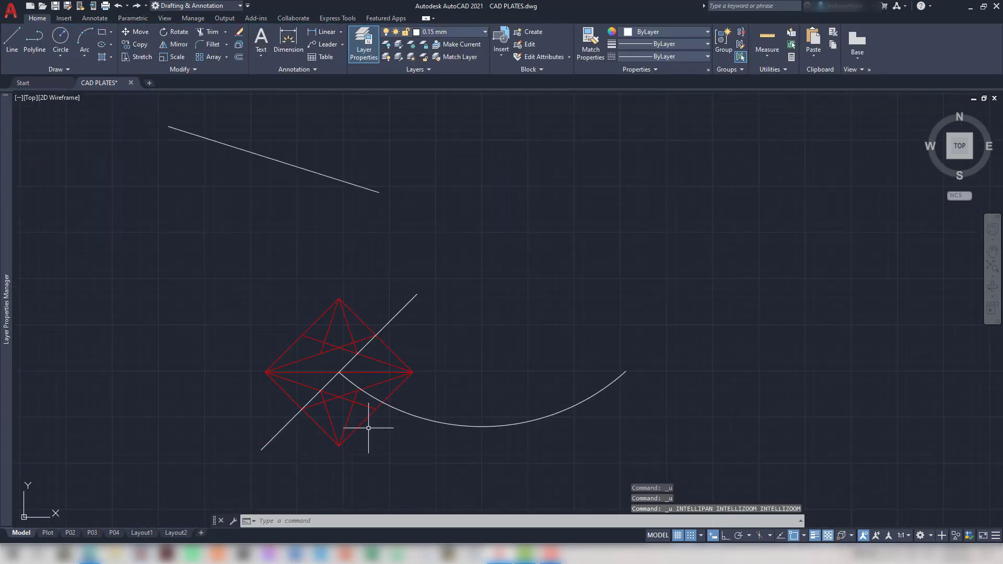
key(ctrl+z)
Erase the arc that served as the path for the array
click(473, 427)
click(469, 397)
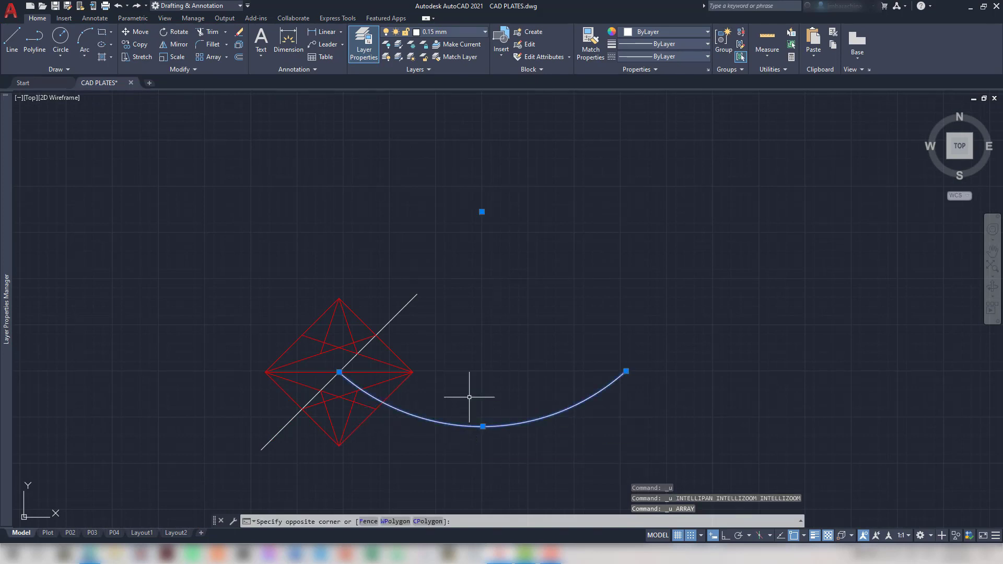
key(Escape)
key(Delete)
Create a polar array of the white diagonal line around its upper endpoint
scroll(467, 397, up, 1)
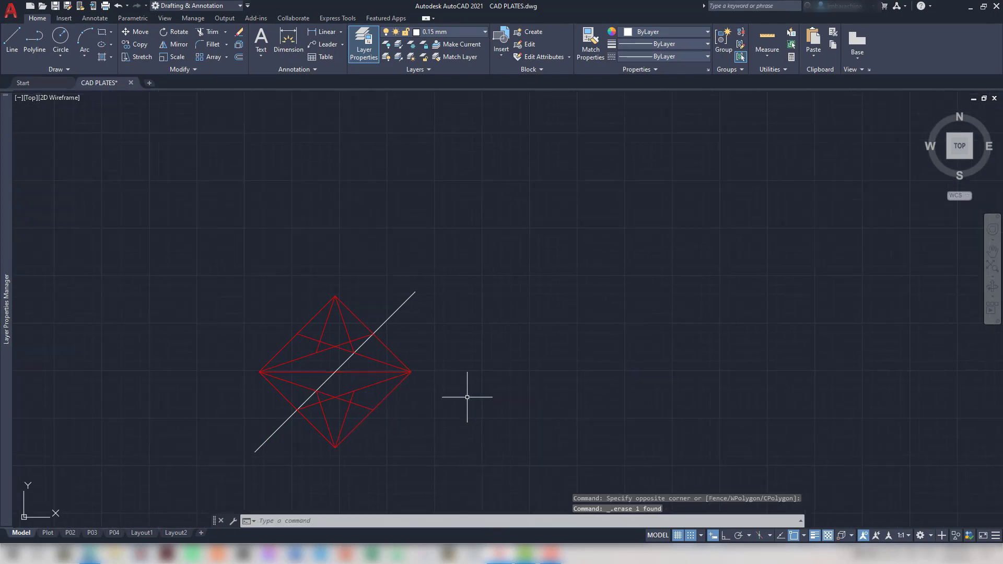
mouse_move(439, 394)
middle_down()
mouse_move(653, 388)
mouse_move(550, 318)
middle_up()
scroll(652, 379, up, 1)
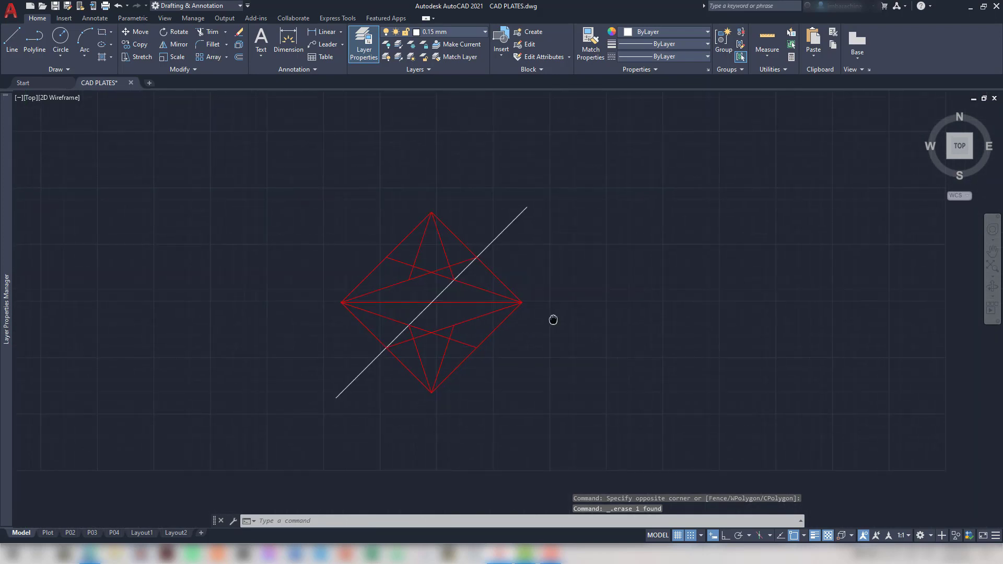
scroll(549, 308, up, 1)
scroll(592, 268, down, 1)
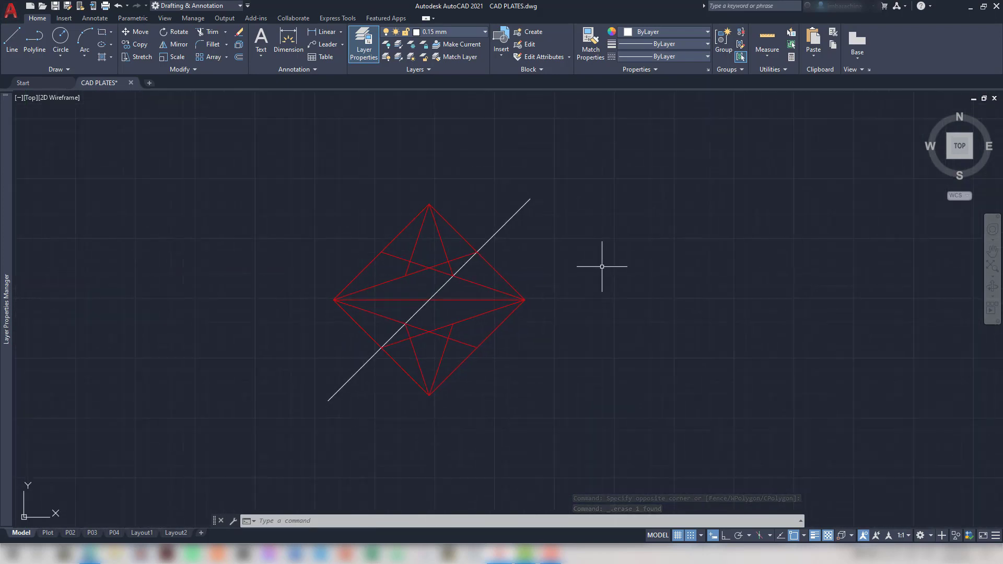
click(559, 249)
click(506, 191)
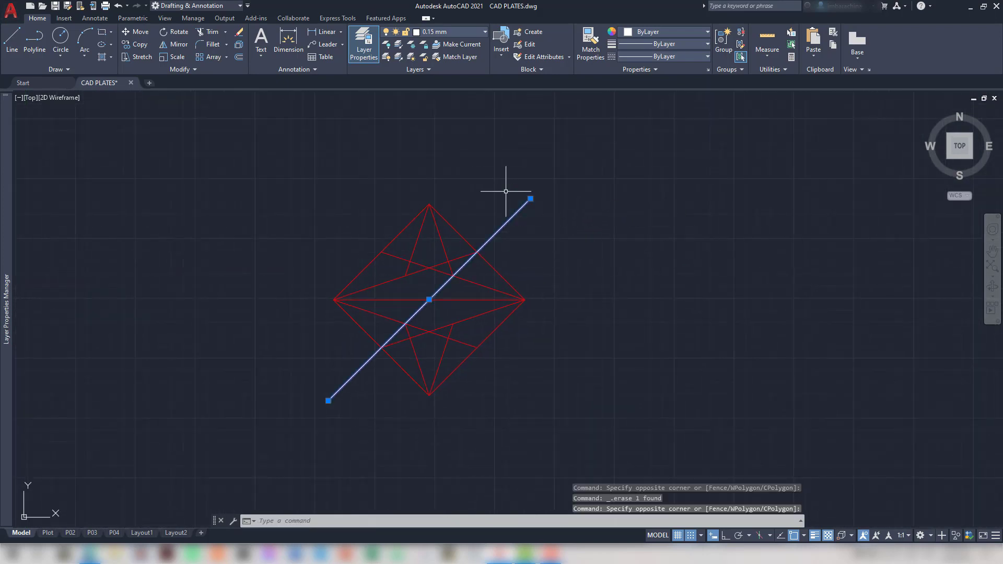
text(ar)
key(Return)
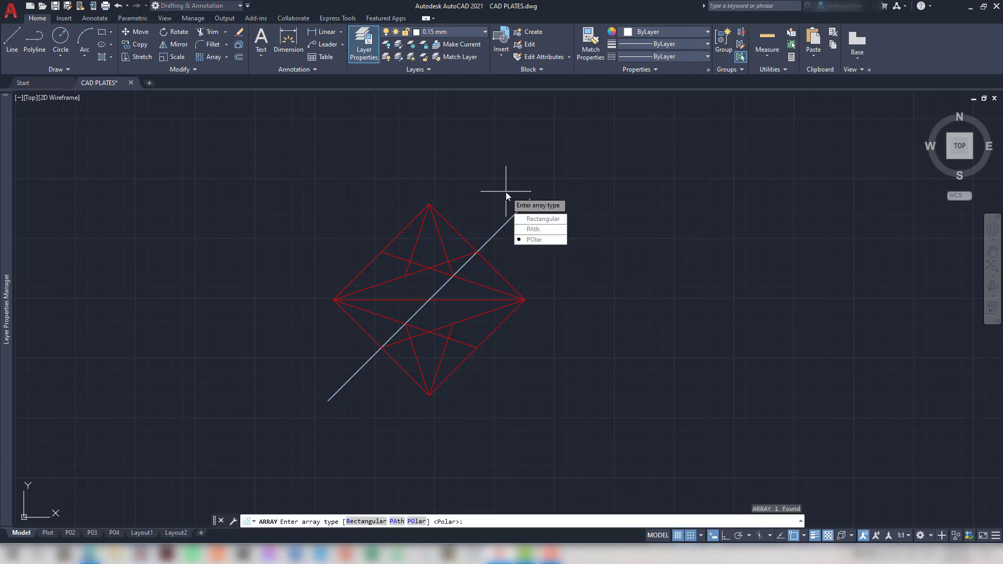
click(547, 241)
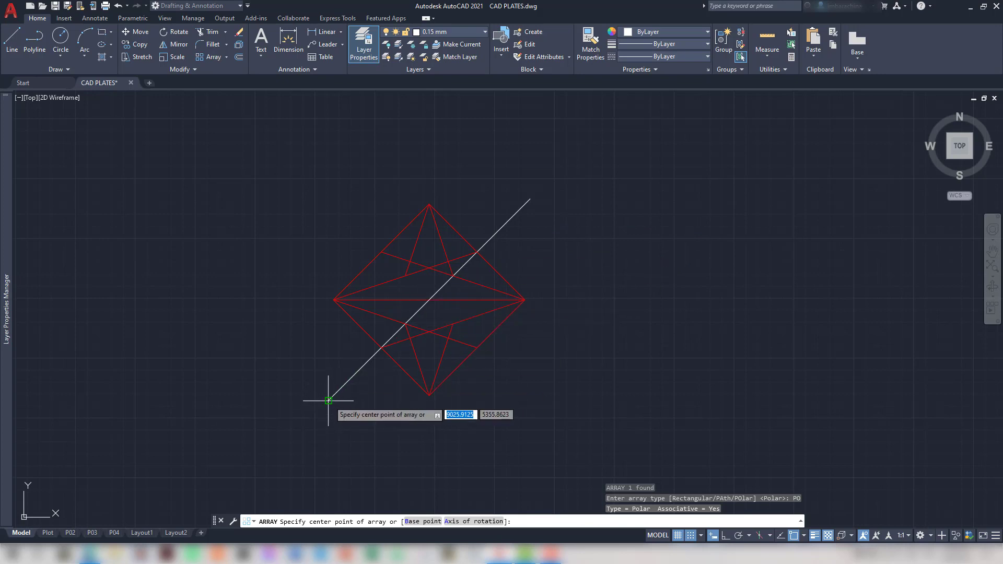
click(530, 199)
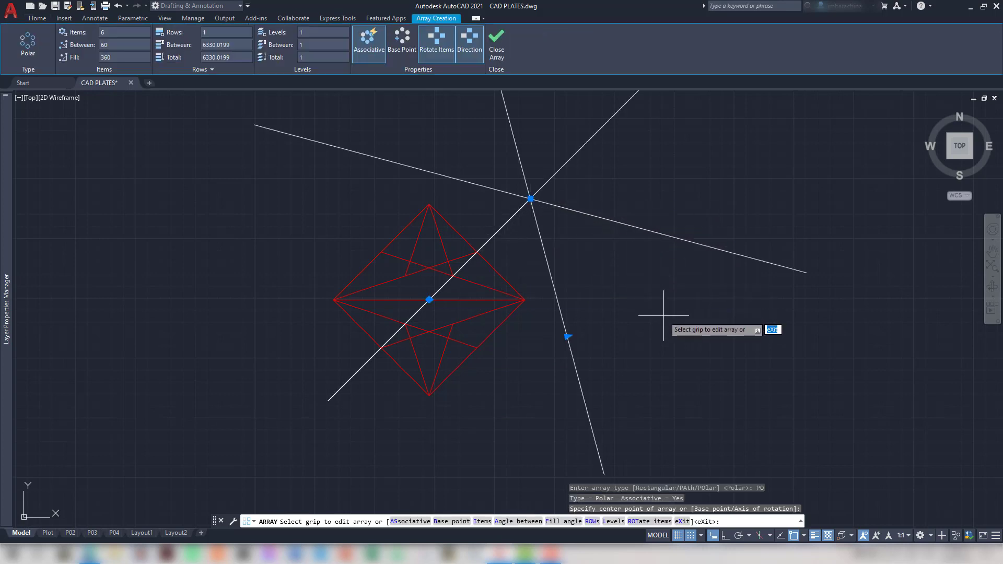
Set the polar array around the diagonal's upper endpoint to 20 items
scroll(663, 306, down, 1)
middle_drag(663, 307, 632, 382)
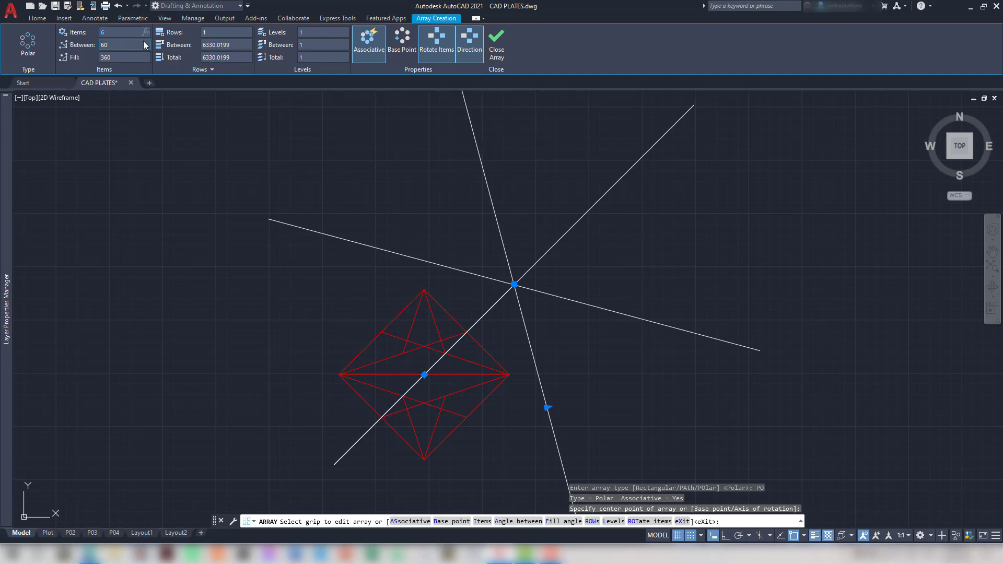
text(20)
key(Return)
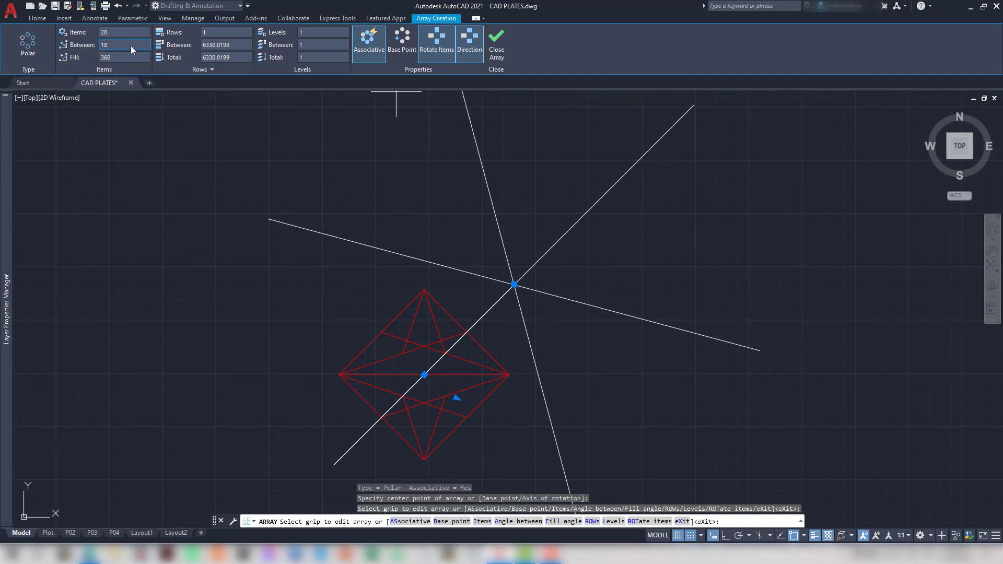
click(131, 45)
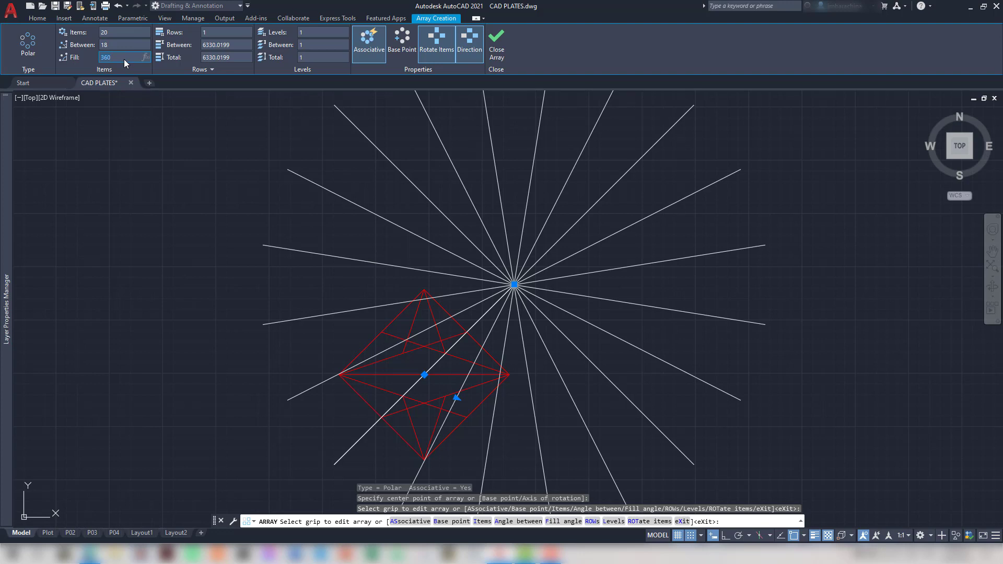
Set the polar array's fill angle to 180 degrees, finish it and undo the whole array
click(124, 58)
text(180)
key(Return)
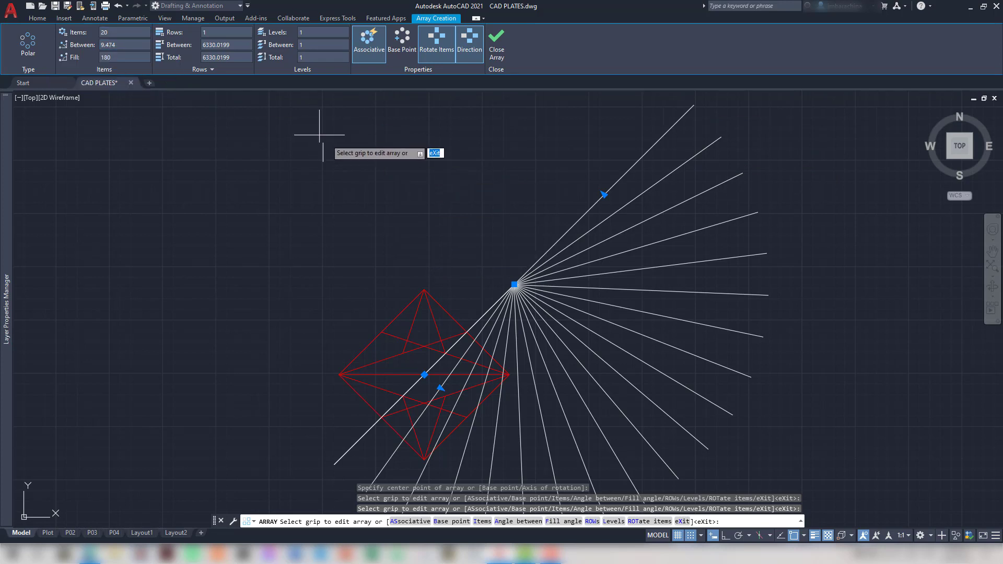
click(495, 55)
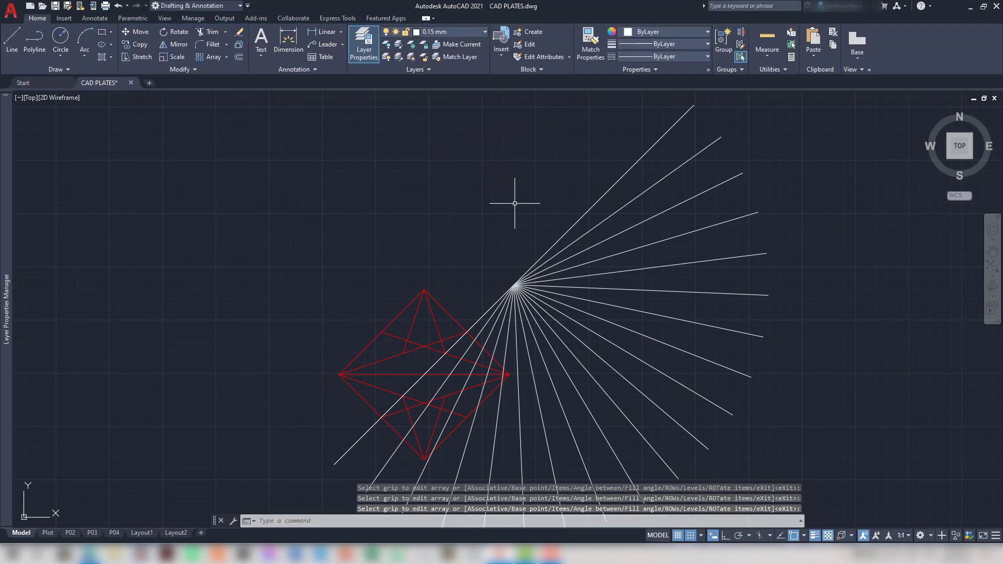
key(ctrl+z)
Create a polar array of the white diagonal line around its midpoint at the red diamond's centre
click(645, 236)
click(487, 185)
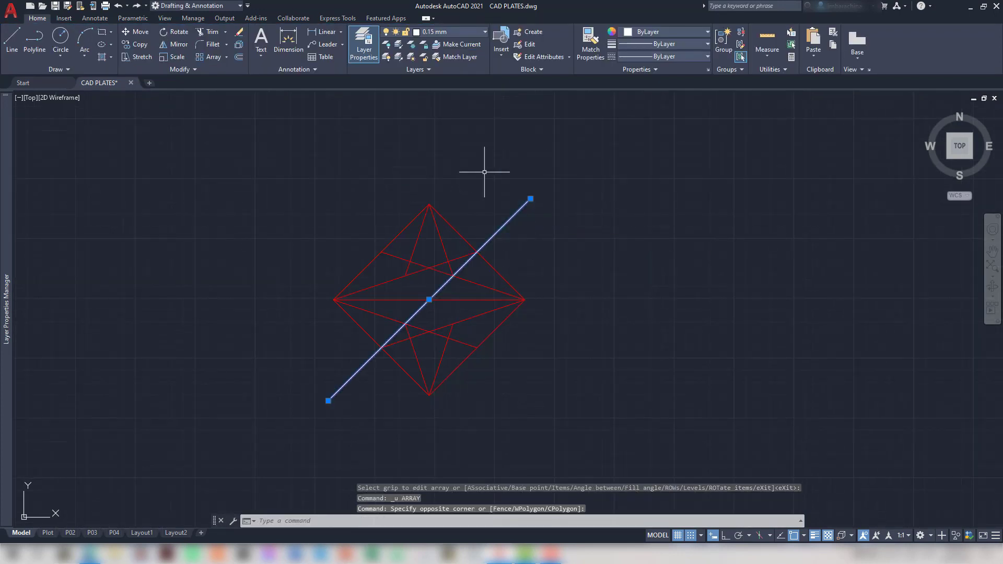
text(ar)
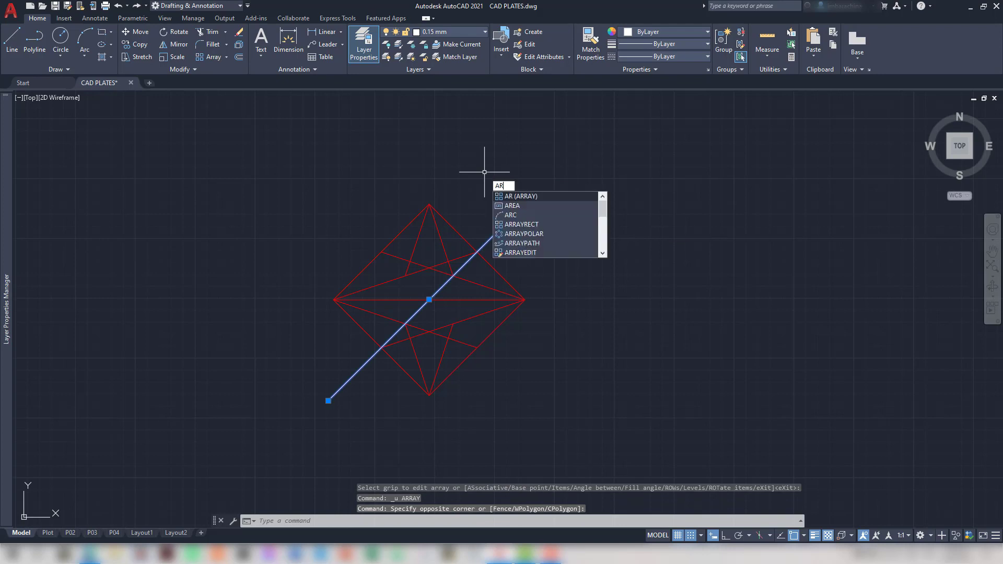
key(Return)
key(Down)
key(Return)
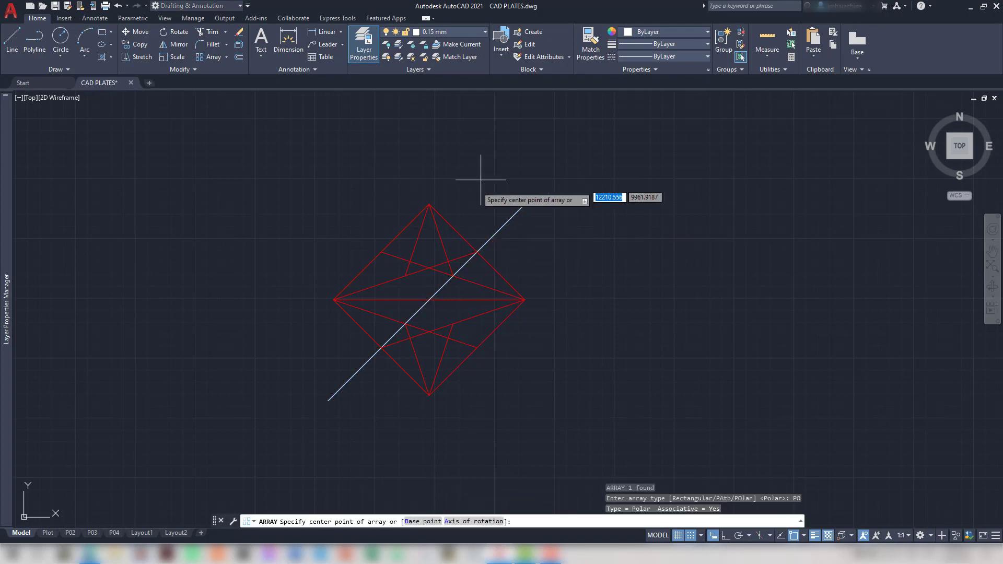
click(429, 300)
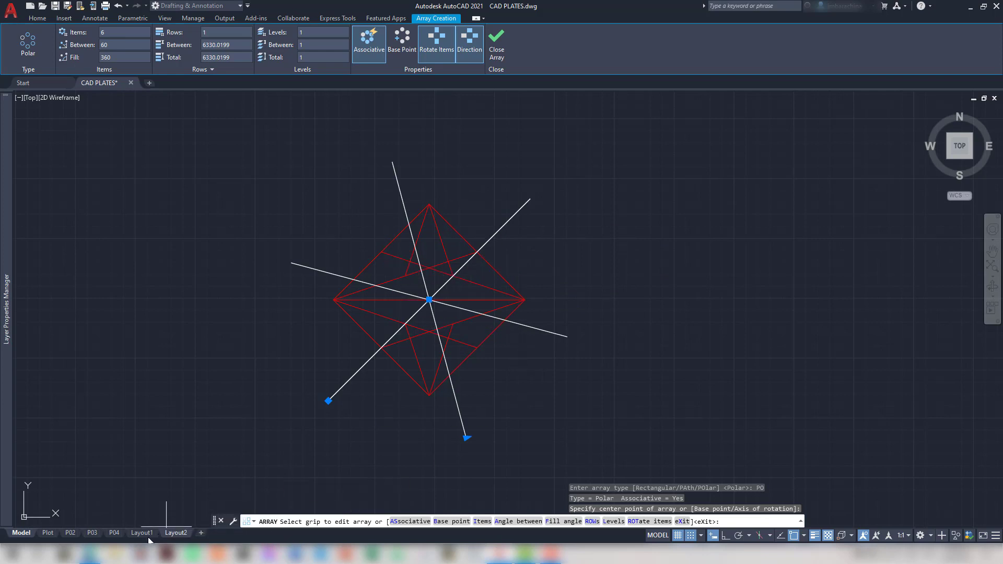
Switch to plate-04.pdf and examine the number and spacing of the rays in the left star pattern
click(90, 553)
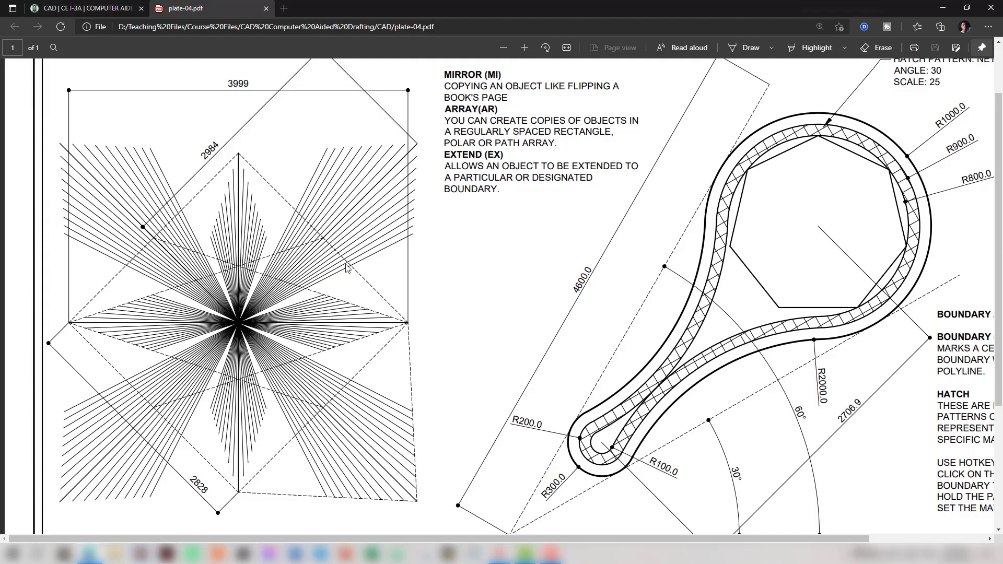
scroll(349, 266, up, 2)
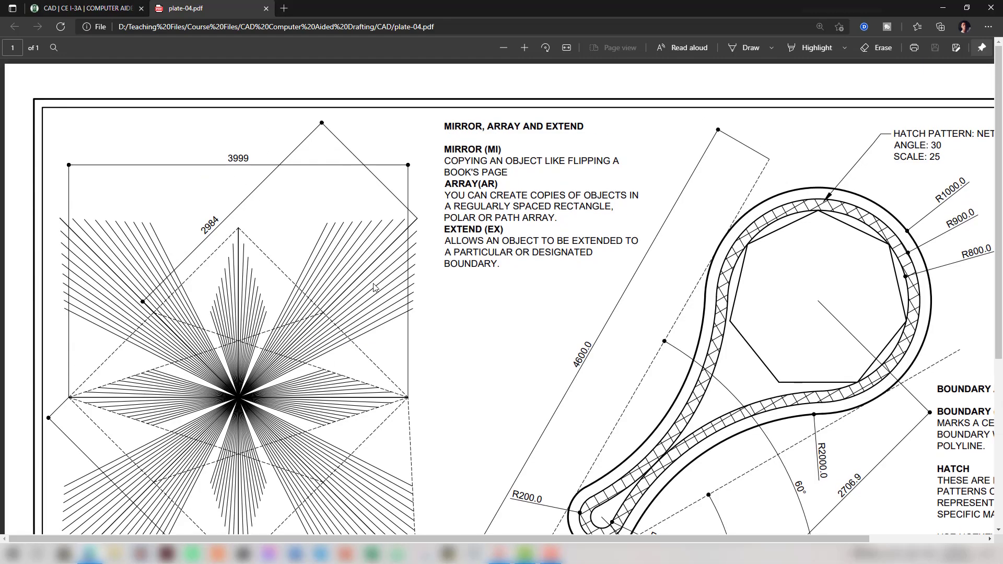
ctrl+scroll(374, 287, up, 3)
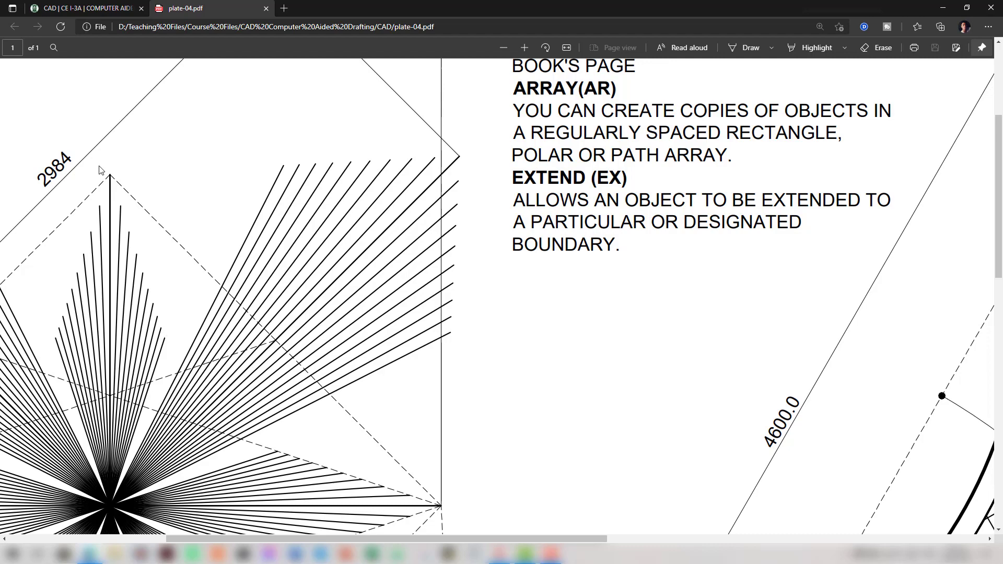
scroll(249, 222, down, 5)
scroll(429, 243, up, 7)
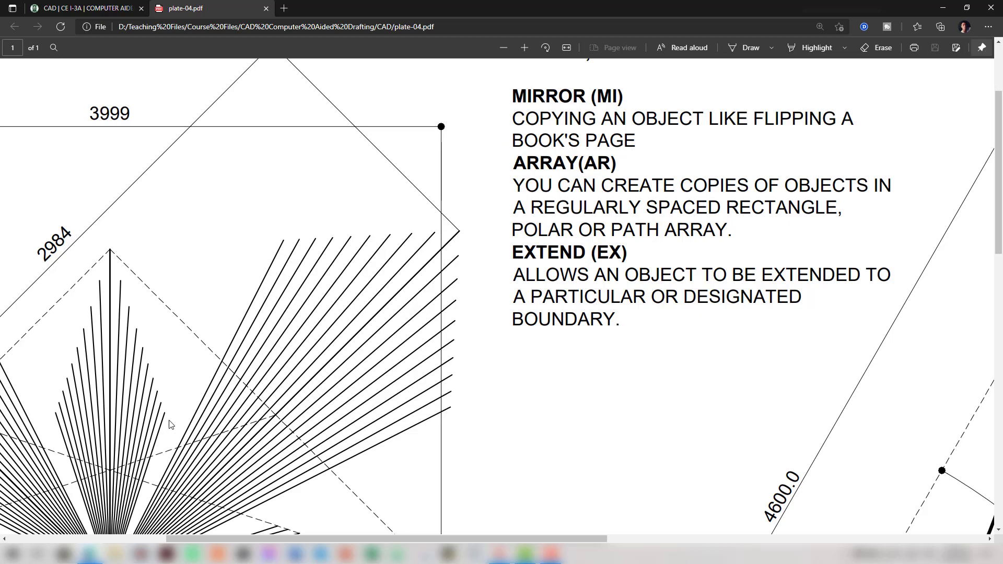
scroll(171, 424, down, 2)
scroll(171, 395, up, 1)
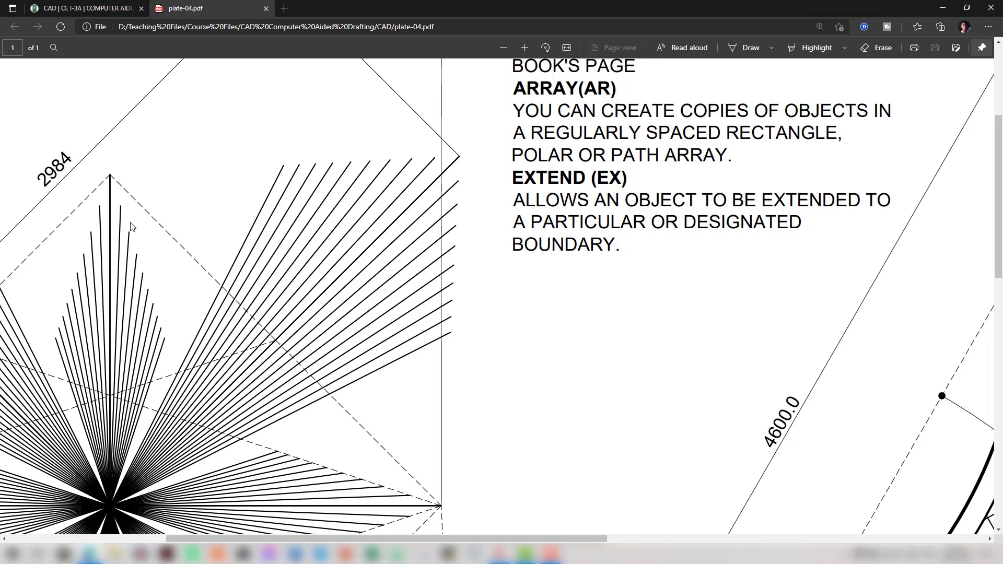
scroll(234, 250, down, 4)
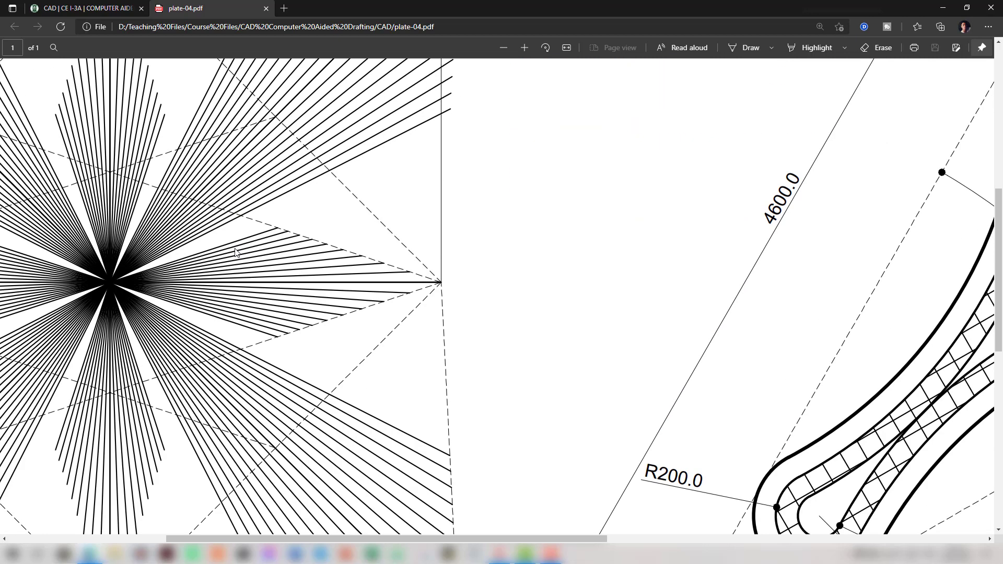
Switch back to AutoCAD and set the polar array's item count to 160
key(alt+Tab)
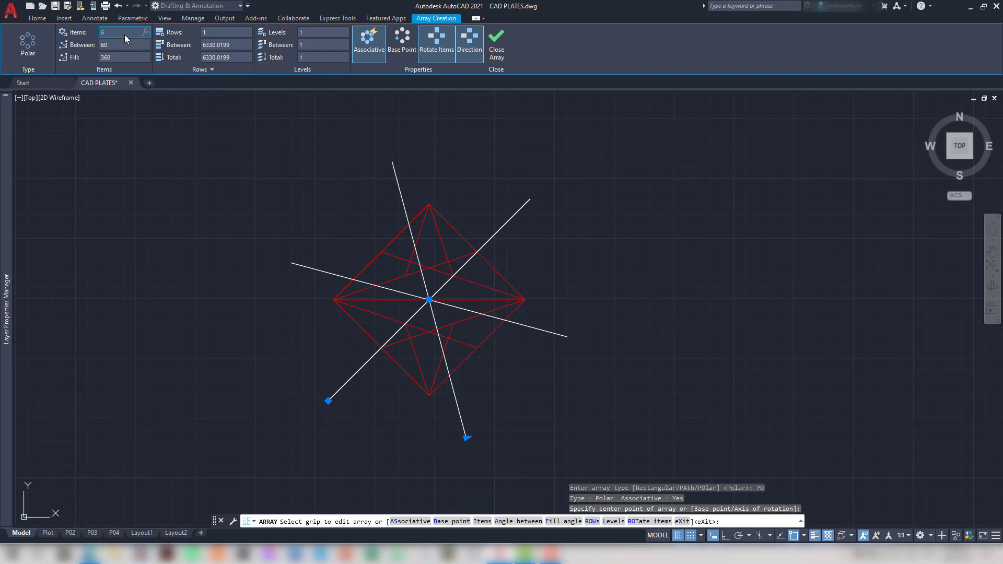
key(Return)
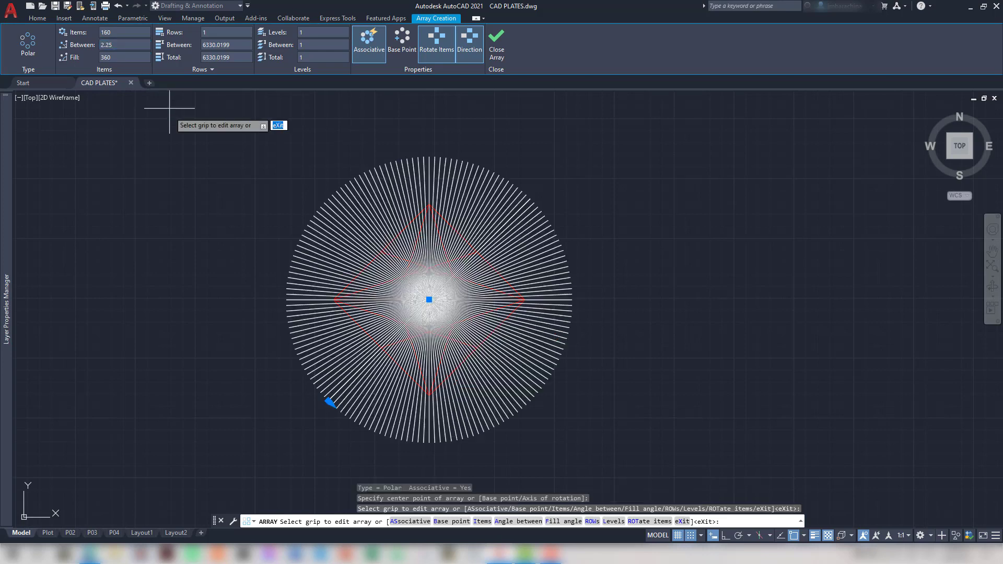
scroll(216, 182, up, 1)
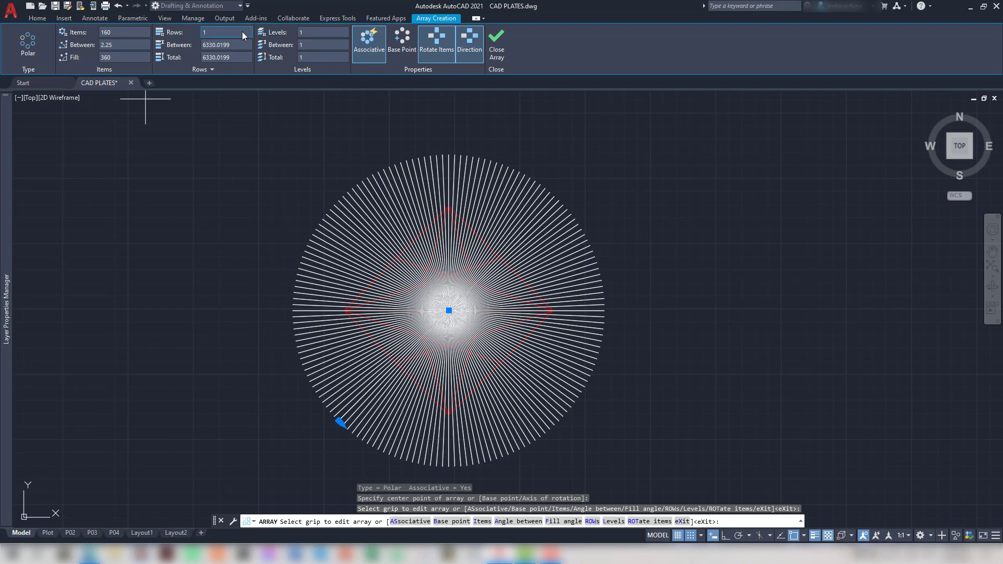
Examine how the rays of the polar array cover the red diamond guide lines
scroll(625, 312, up, 1)
scroll(625, 312, up, 3)
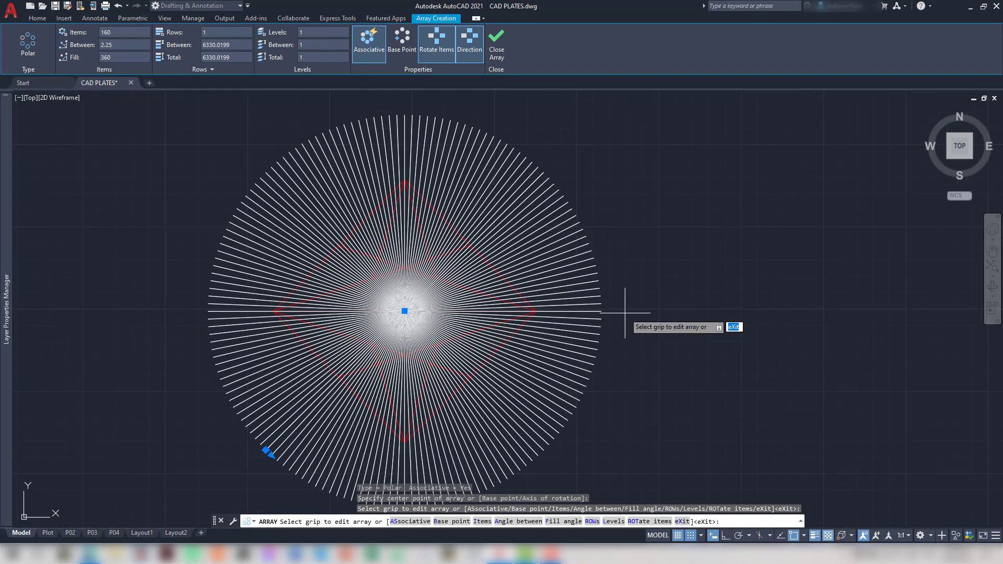
mouse_move(618, 307)
middle_down()
mouse_move(729, 297)
mouse_move(746, 307)
middle_up()
scroll(745, 307, up, 2)
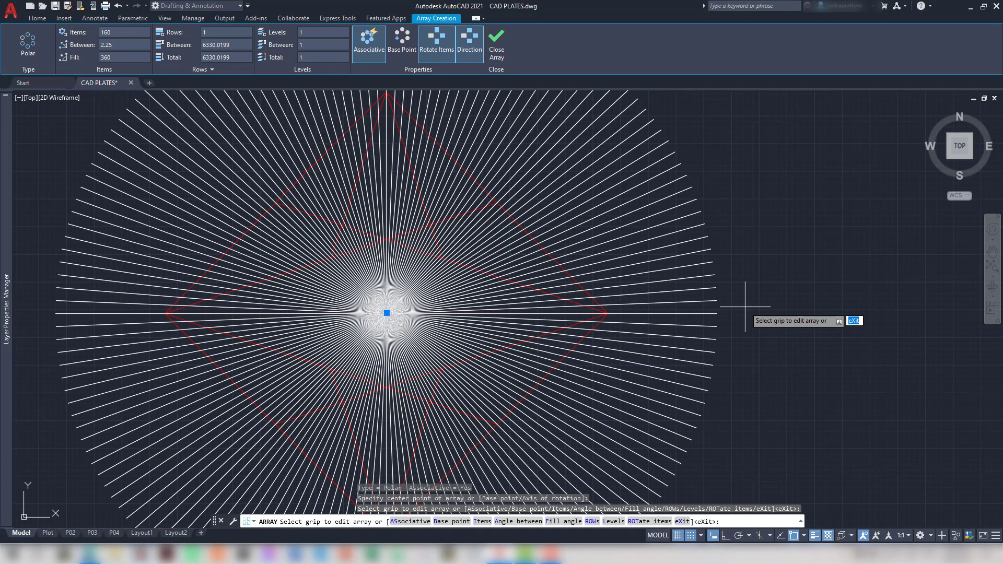
scroll(746, 307, down, 2)
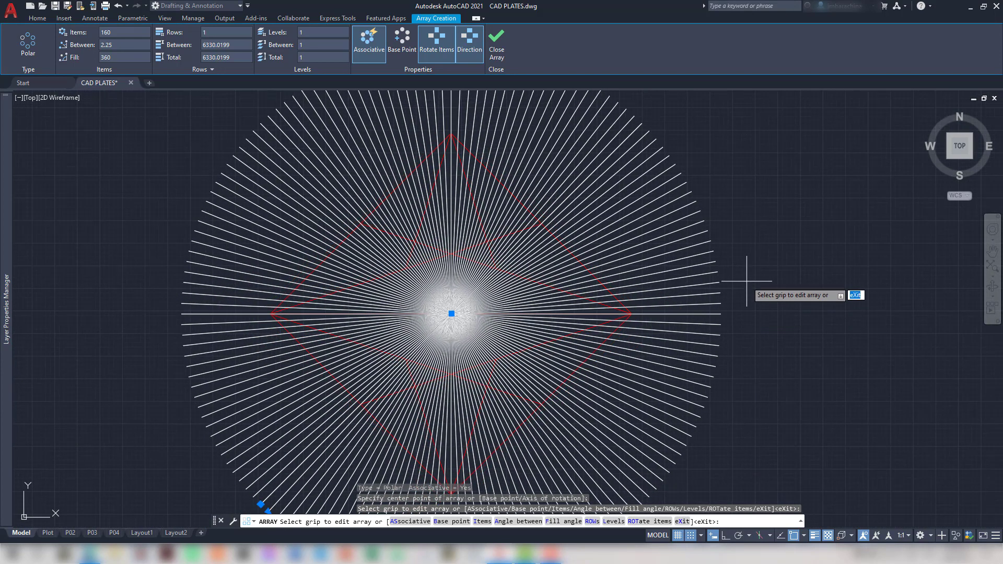
scroll(749, 275, down, 3)
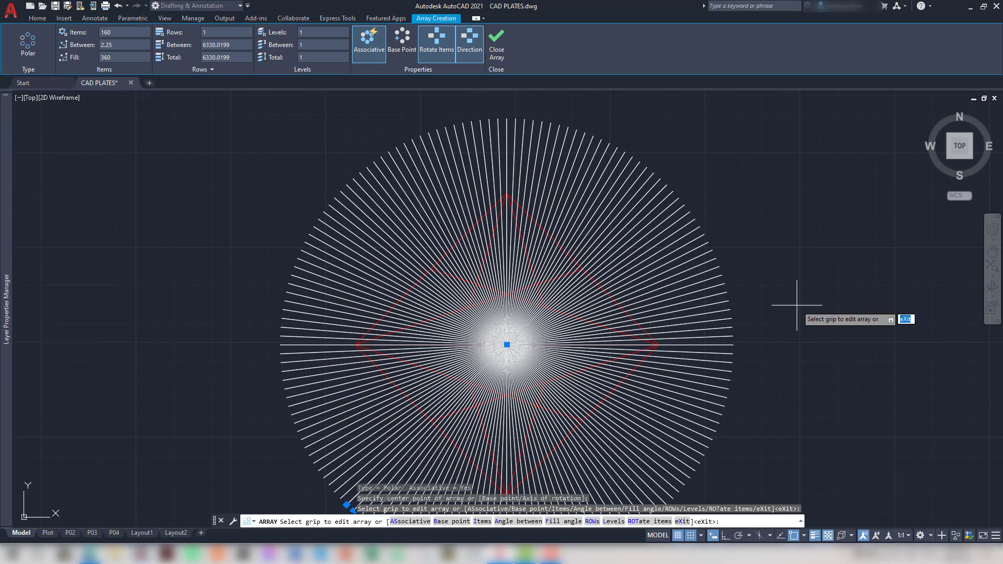
Switch to plate-04.pdf to examine the dashed outline bounding the left plan's rays, and return to the AutoCAD array
key(alt+Tab)
scroll(679, 335, down, 5)
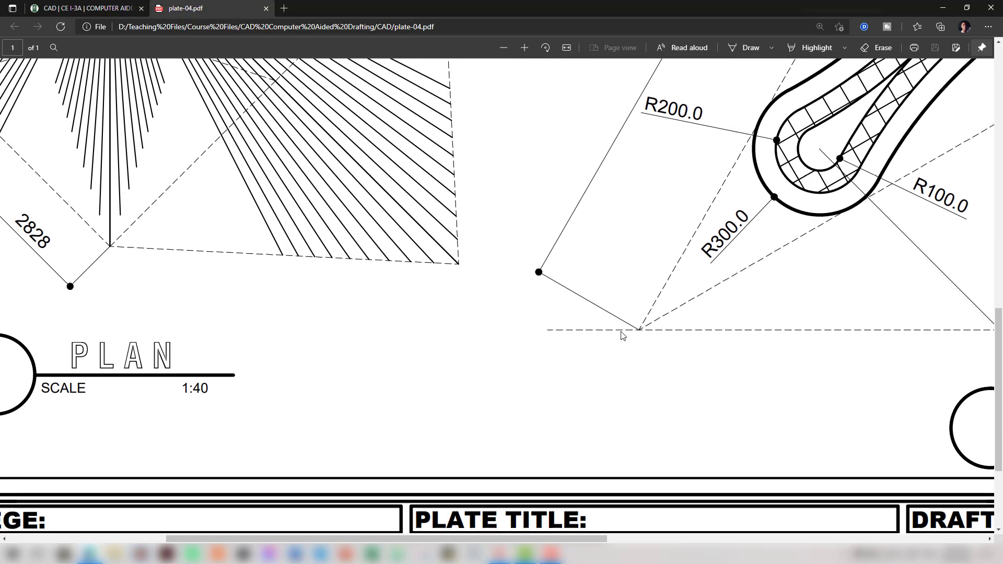
scroll(595, 317, up, 5)
key(alt+Tab)
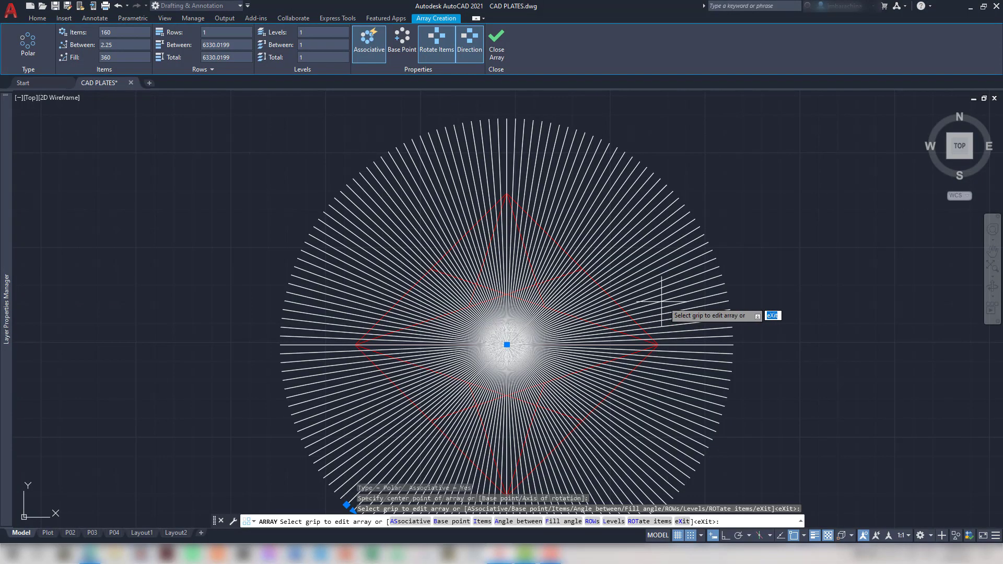
mouse_move(661, 300)
middle_down()
mouse_move(592, 233)
mouse_move(559, 219)
middle_up()
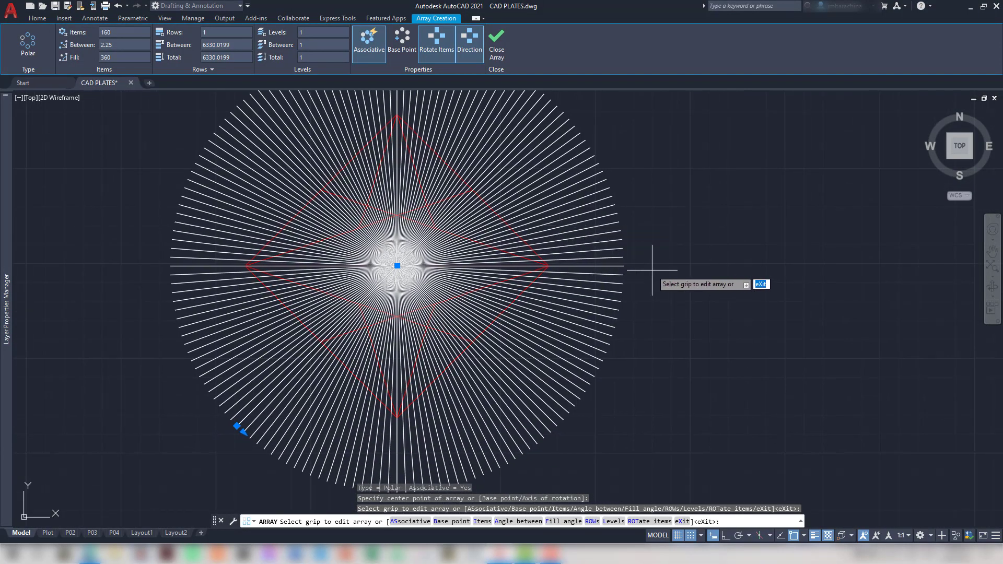
scroll(657, 271, up, 1)
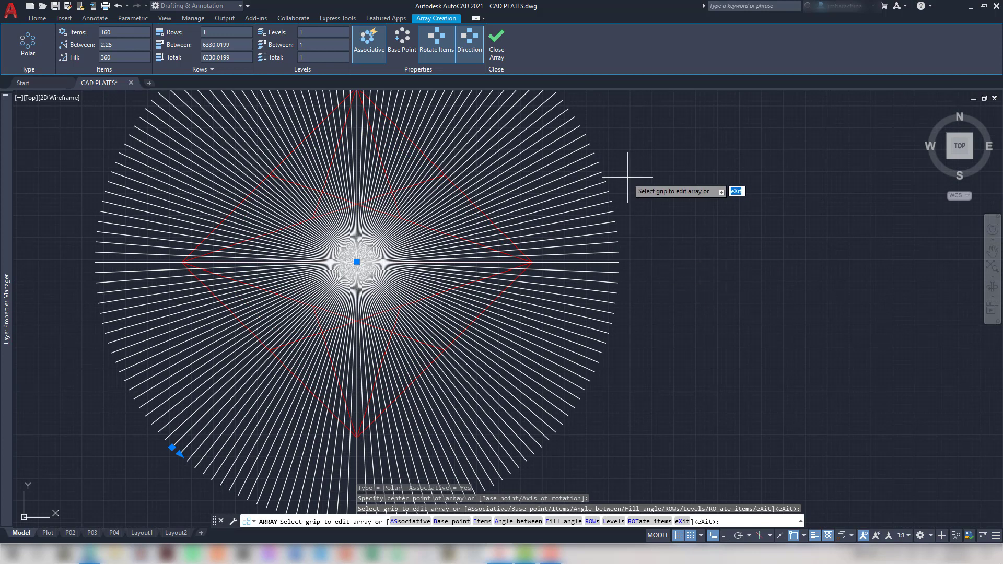
Exit the array editing and undo the polar array, restoring the single white diagonal line
key(ctrl+z)
key(ctrl+z)
key(ctrl+z)
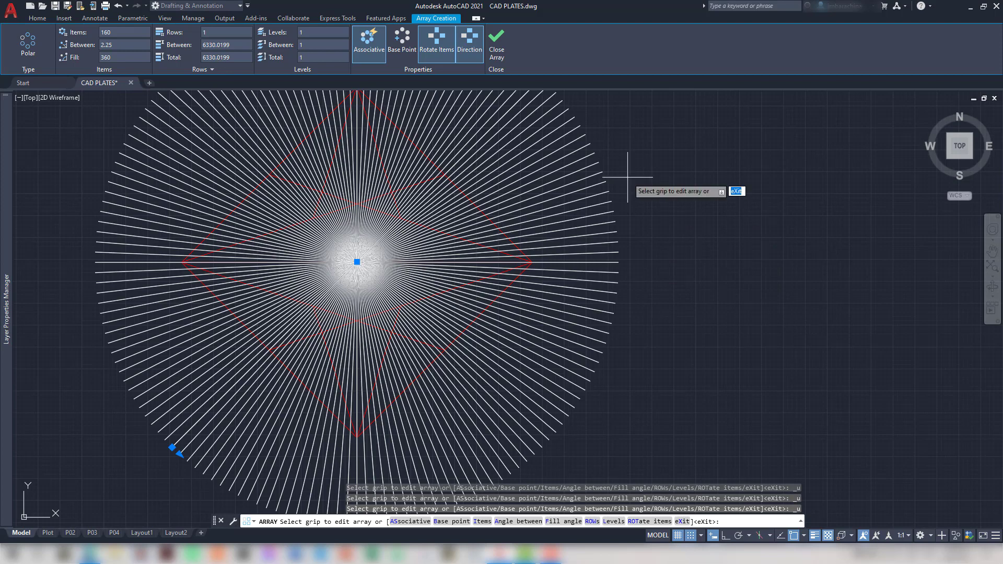
key(Escape)
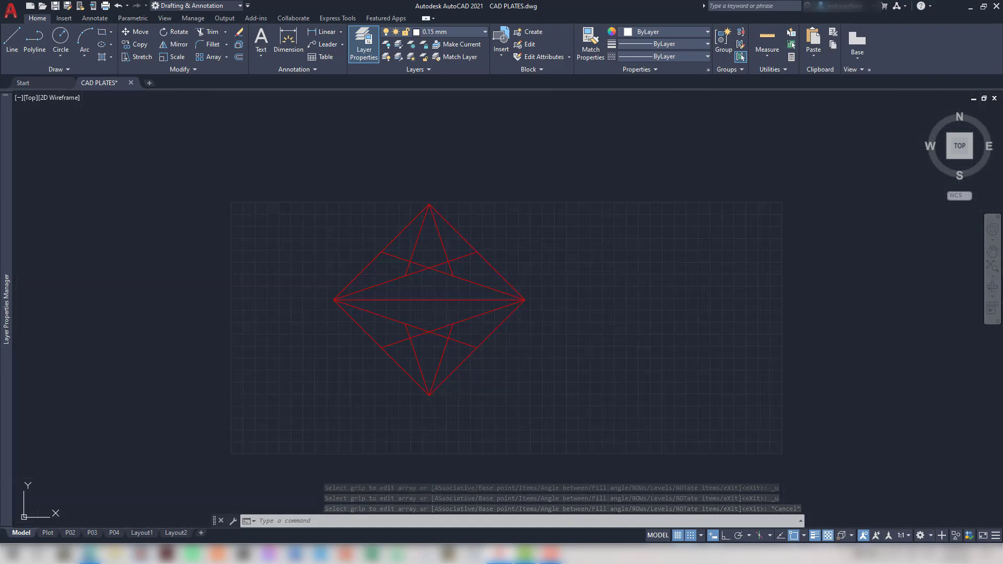
key(ctrl+z)
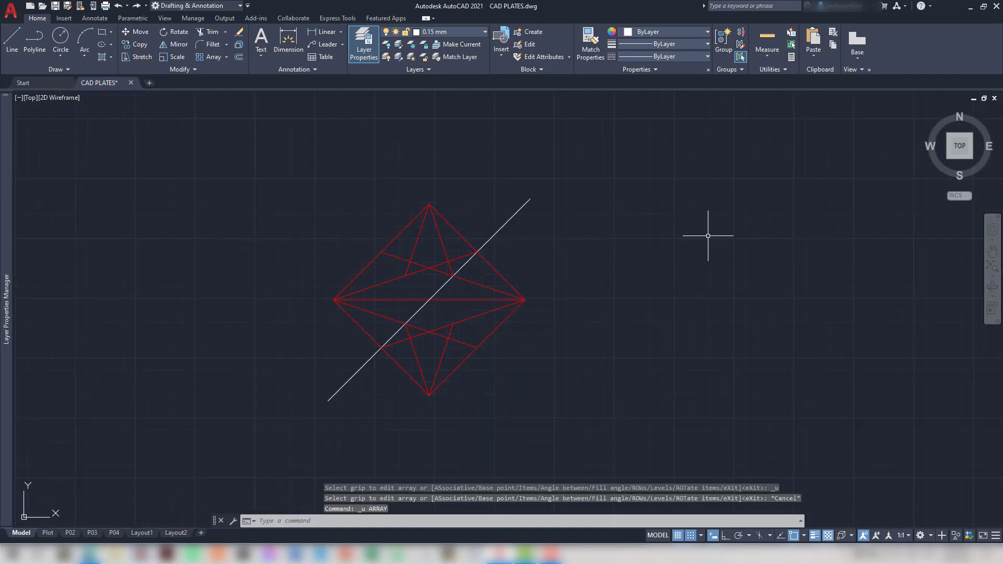
On the Red dashed0.05mm layer, draw two connected lines from the diamond's right corner through the white diagonal's upper end to the diamond's top corner
click(480, 30)
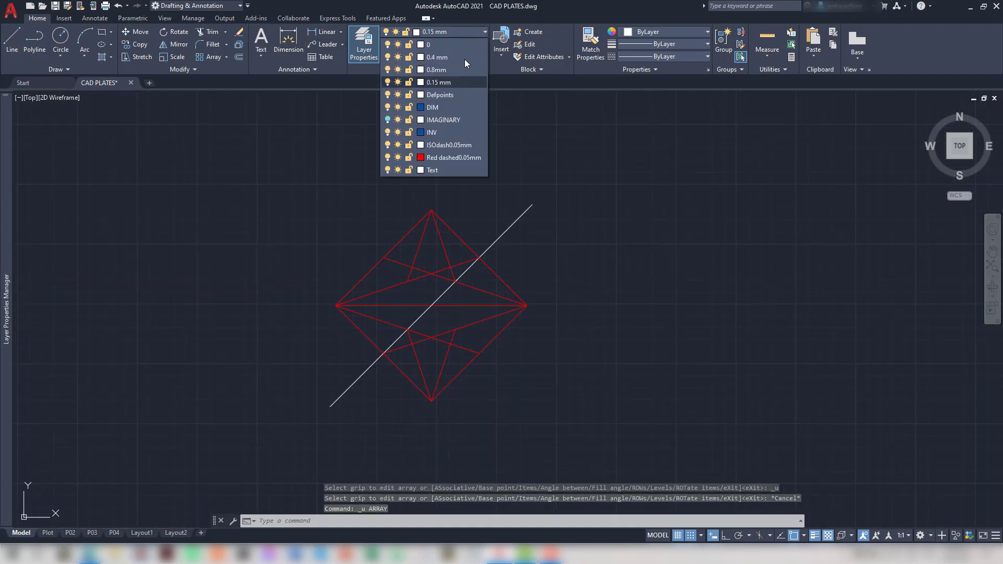
click(434, 156)
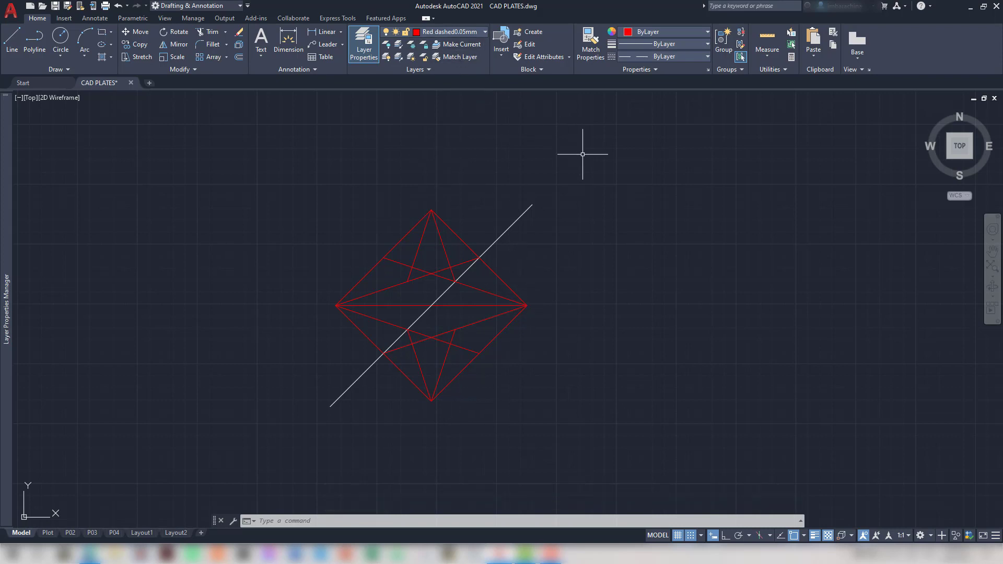
text(l)
key(Return)
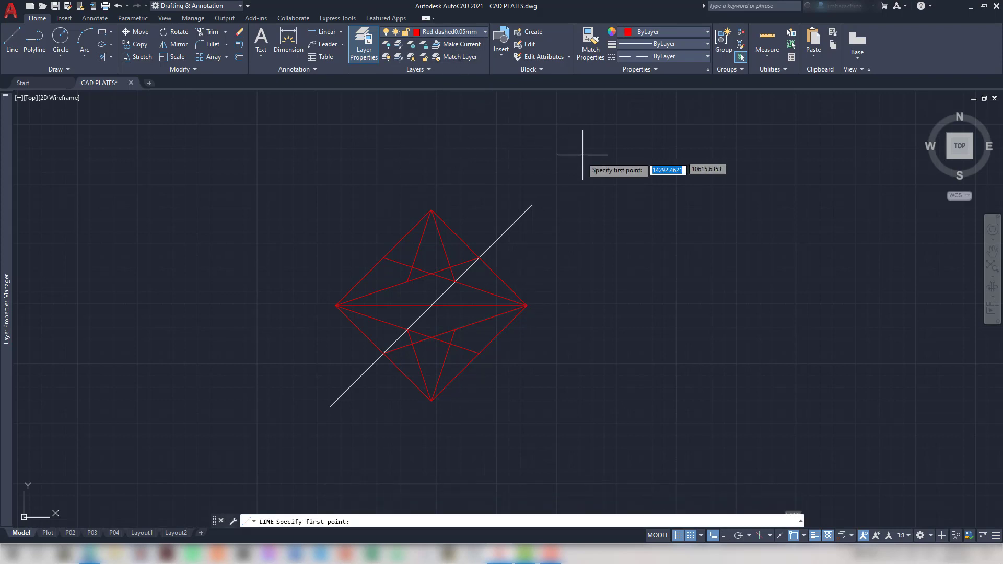
click(527, 305)
click(532, 204)
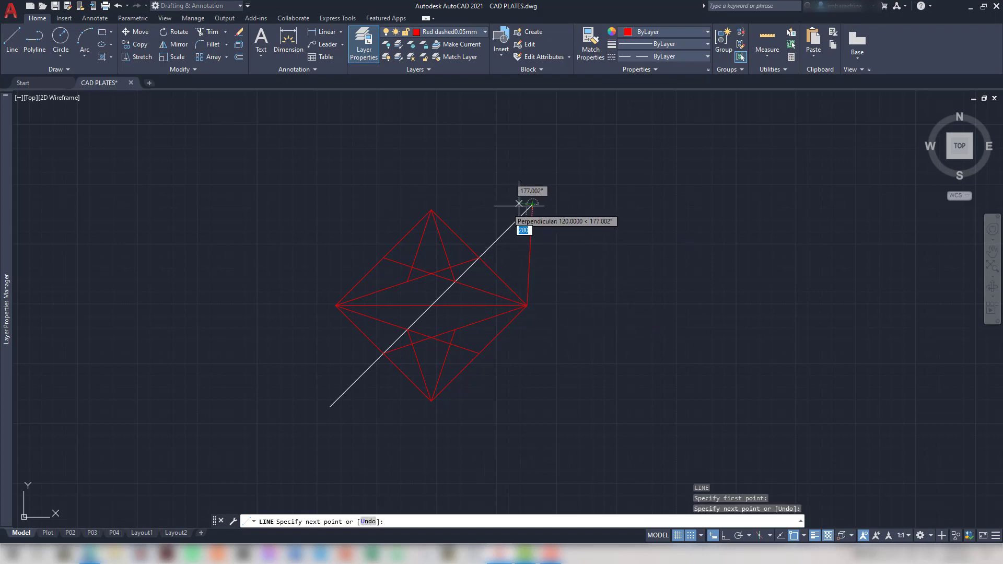
click(431, 209)
key(Return)
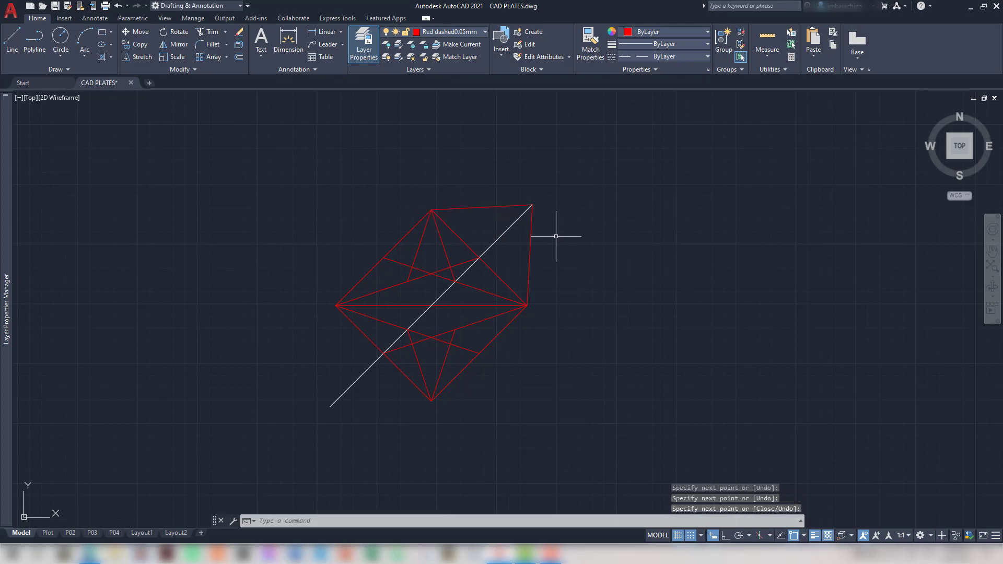
click(554, 236)
click(525, 245)
click(488, 210)
click(479, 188)
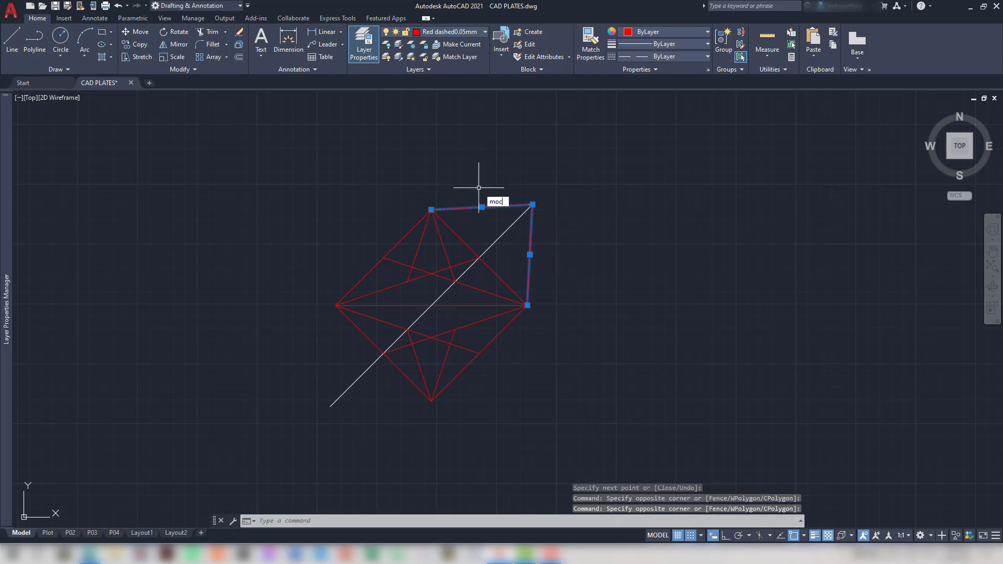
key(Return)
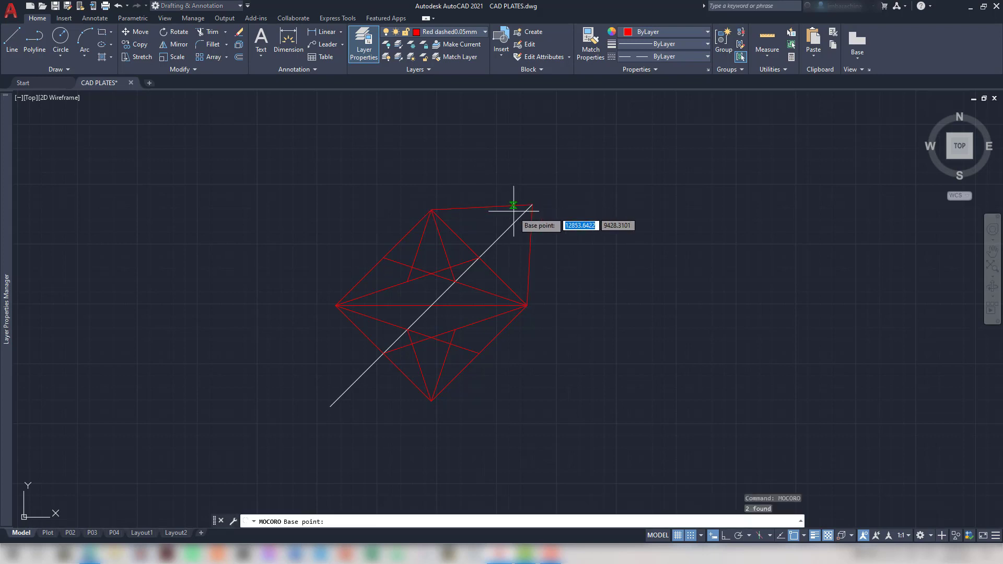
click(431, 305)
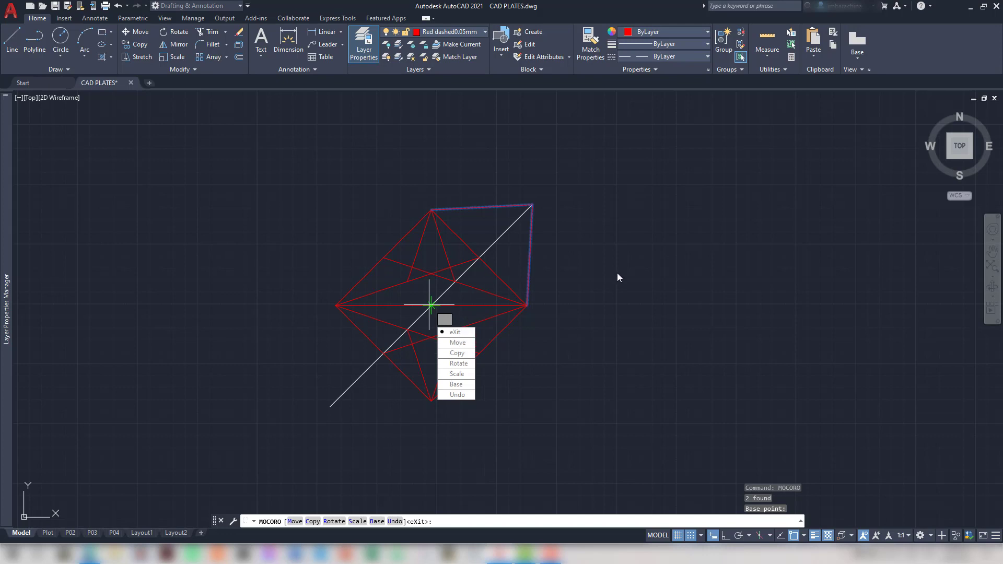
key(Return)
Polar-array the two new red outline lines around the diamond's centre with 4 items over 360 degrees
click(562, 255)
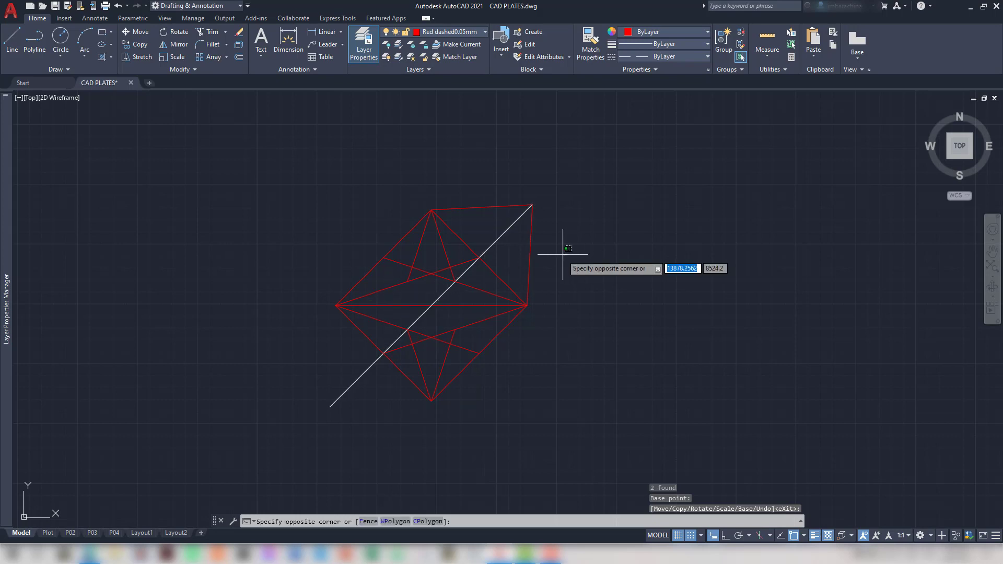
click(525, 203)
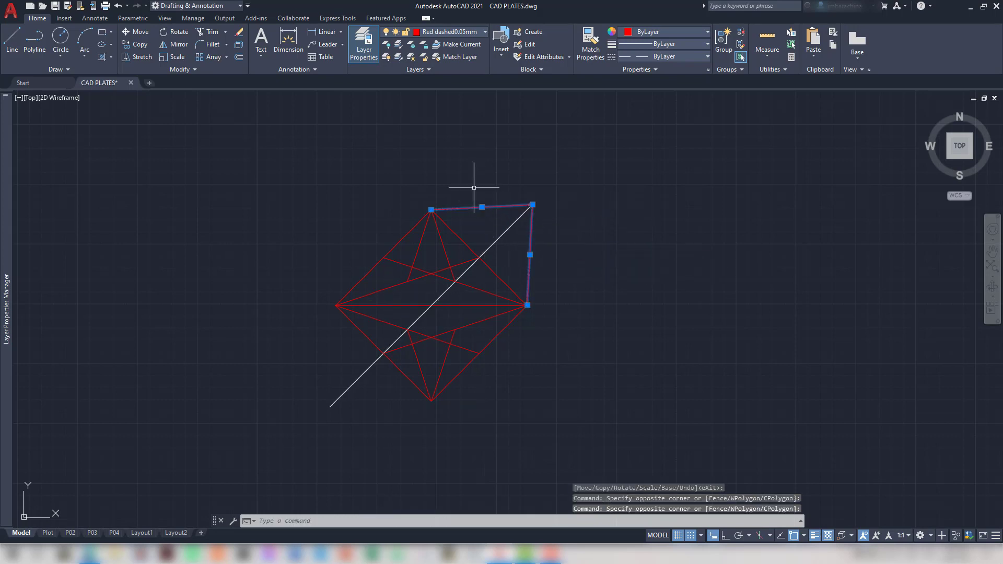
text(a)
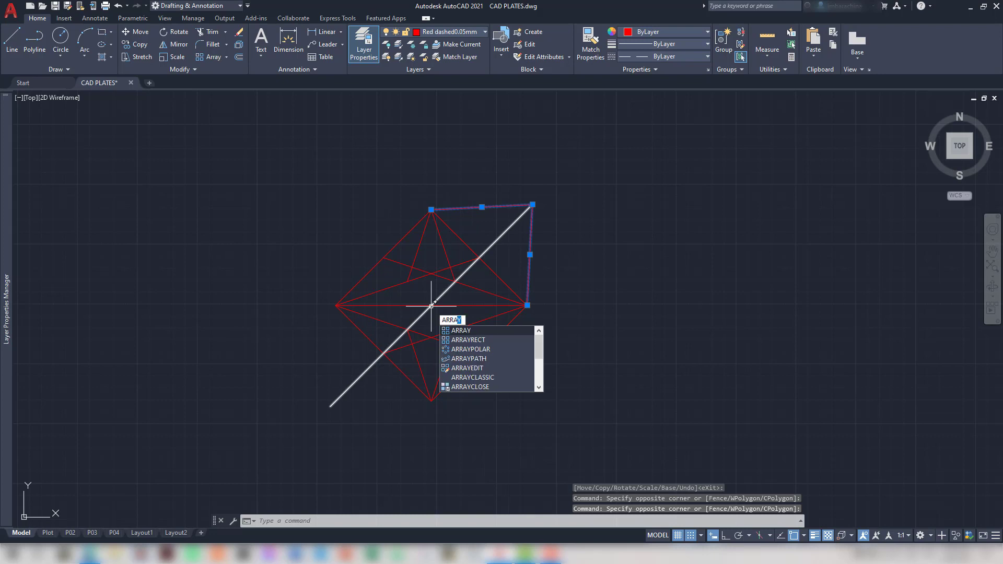
key(Return)
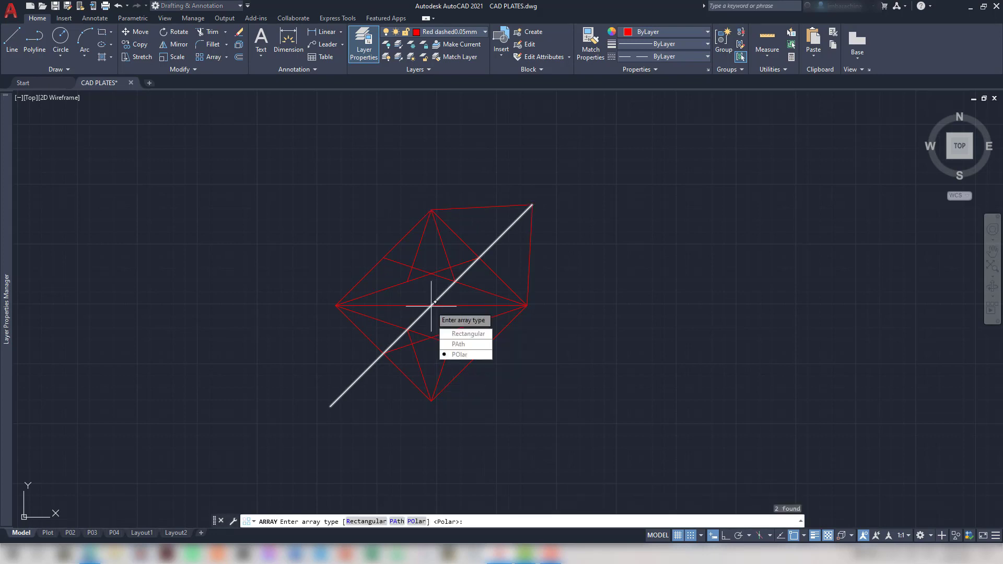
click(458, 356)
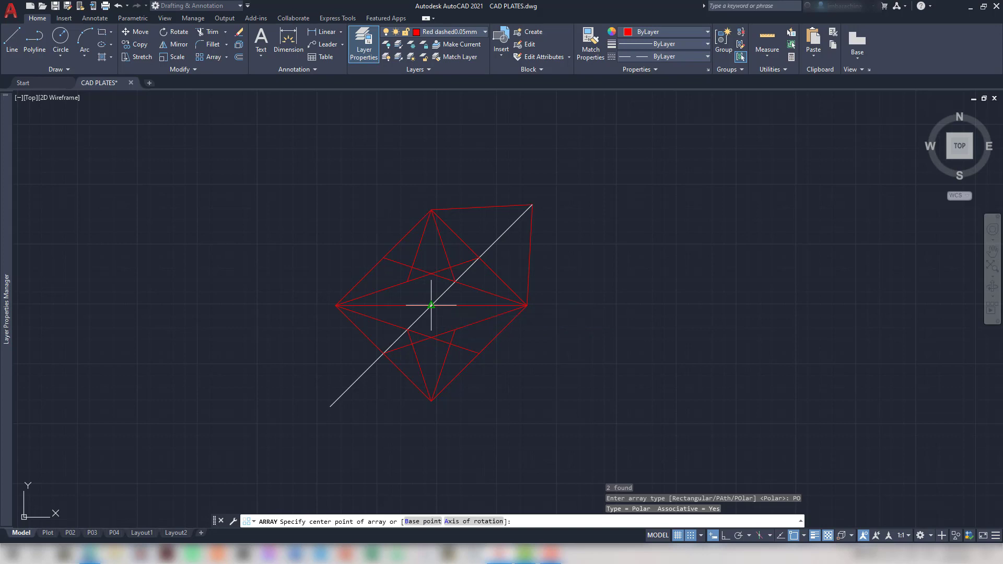
click(430, 306)
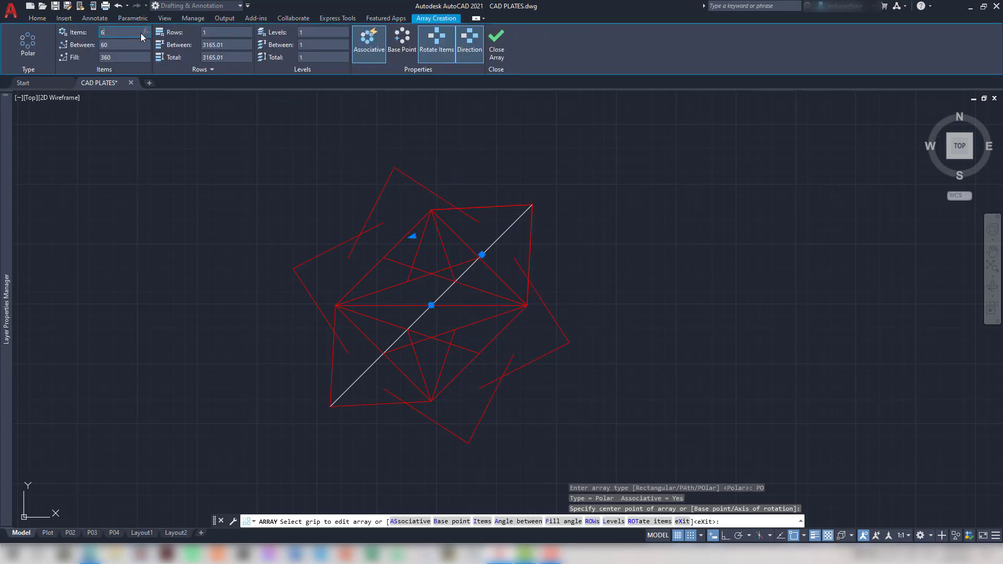
key(Return)
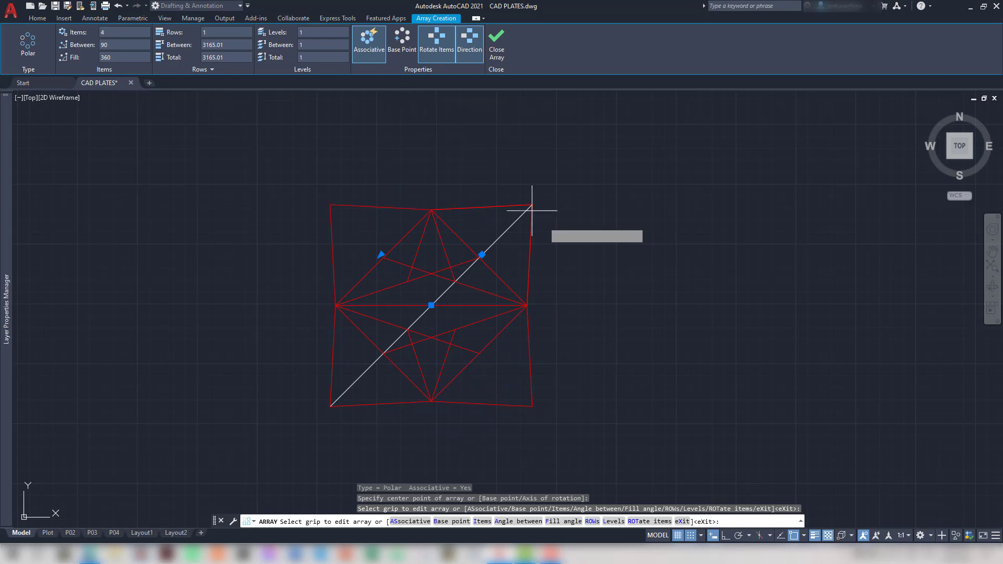
key(Return)
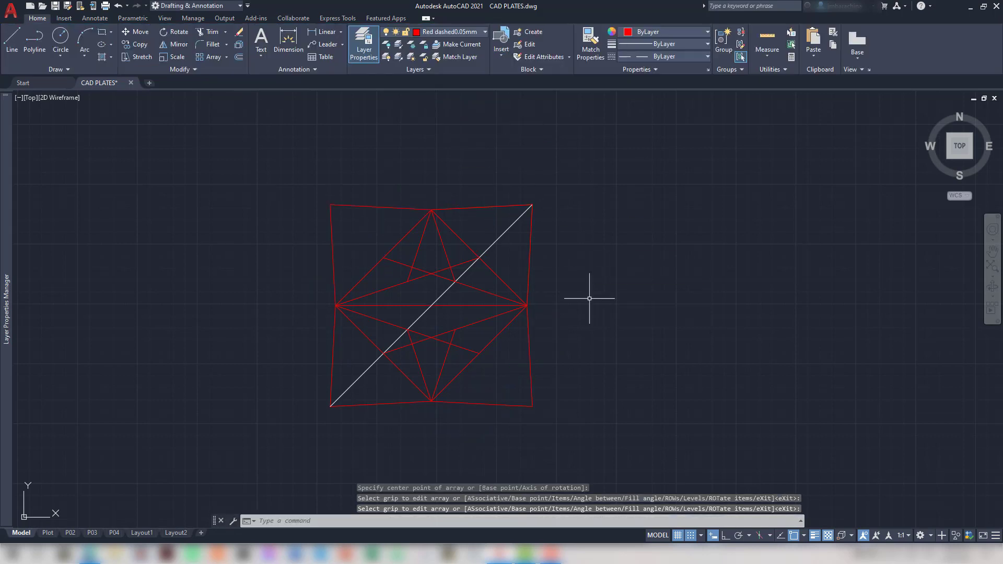
Create a polar array of the white diagonal line around the diamond's centre
click(519, 245)
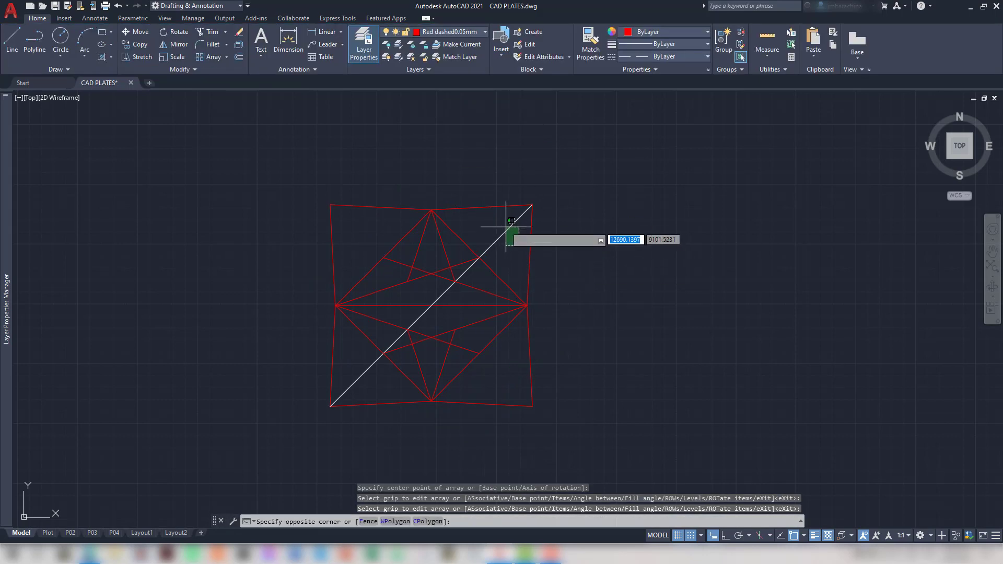
click(502, 223)
text(ar)
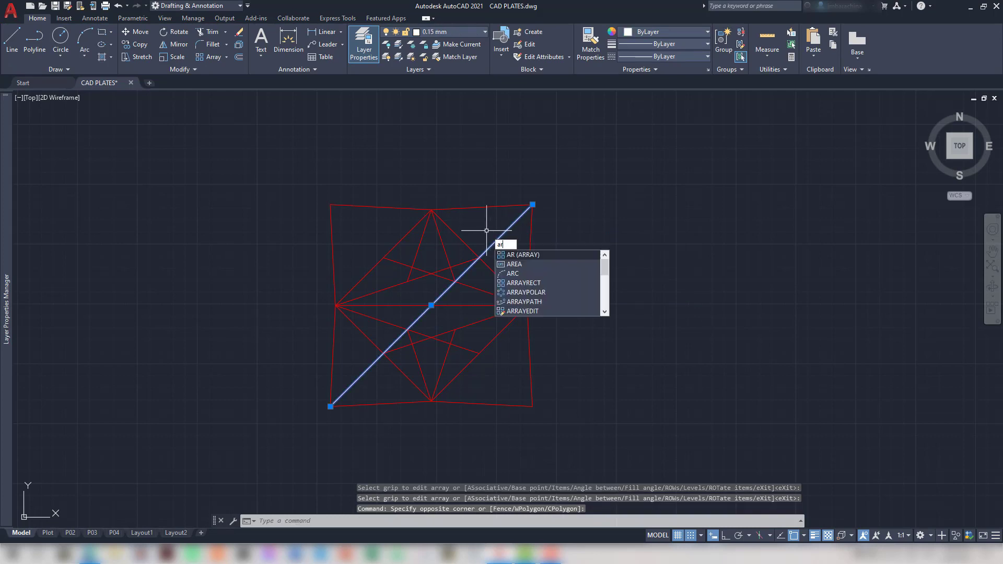
key(Return)
text(po)
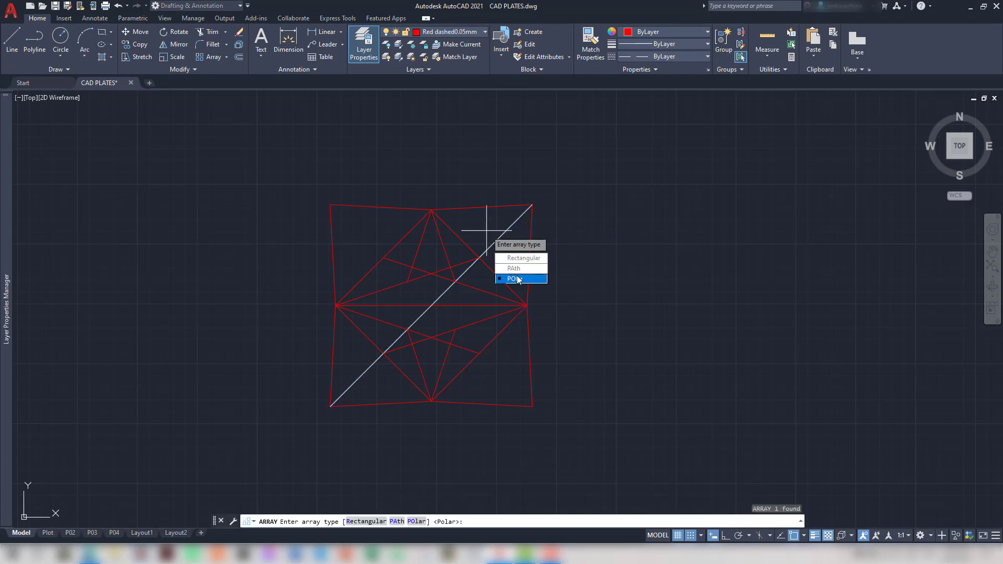
key(Return)
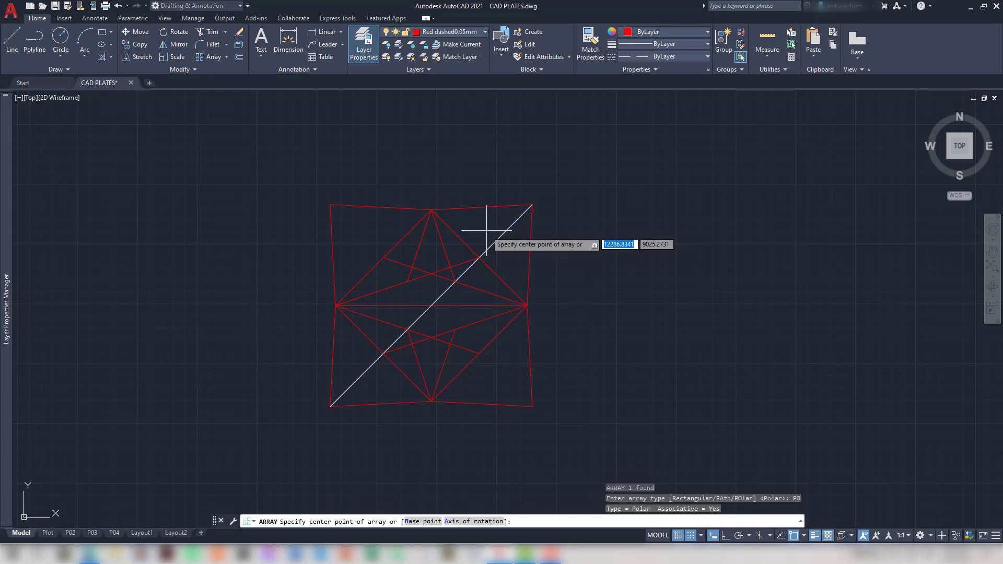
click(431, 305)
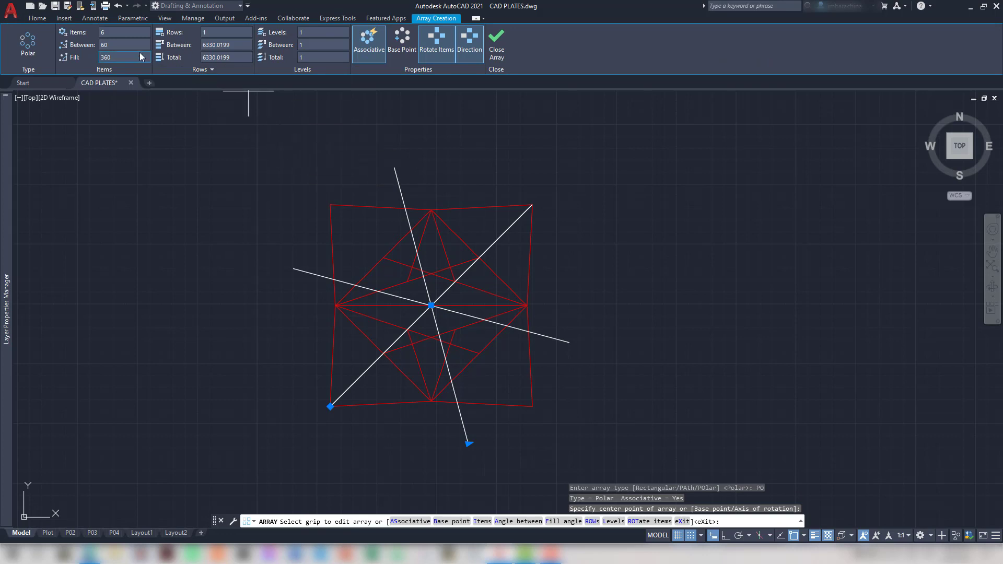
Set the white line's polar array to 160 items and finish the array
click(119, 33)
text(160)
key(Return)
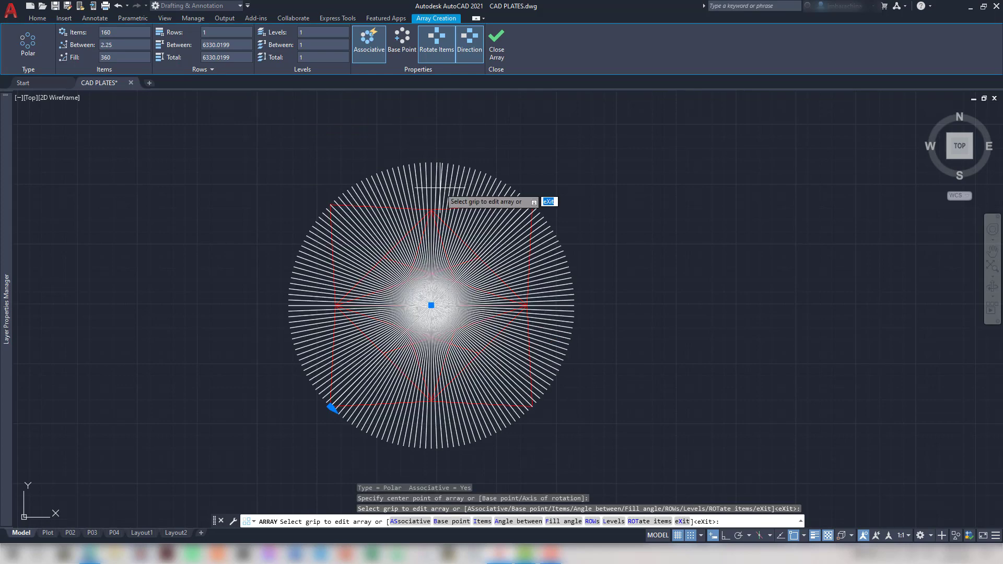
scroll(643, 287, down, 2)
scroll(638, 295, up, 2)
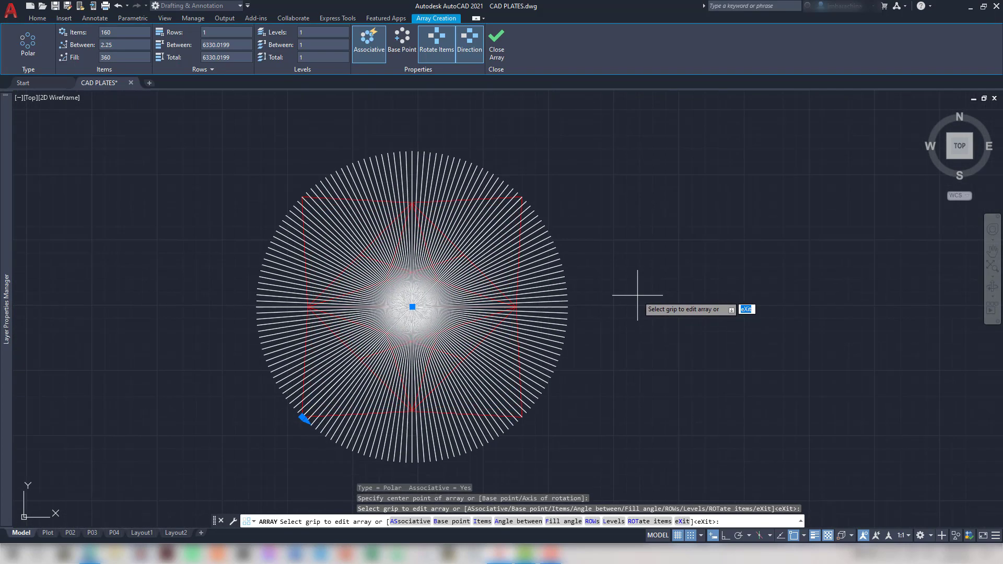
scroll(637, 295, up, 1)
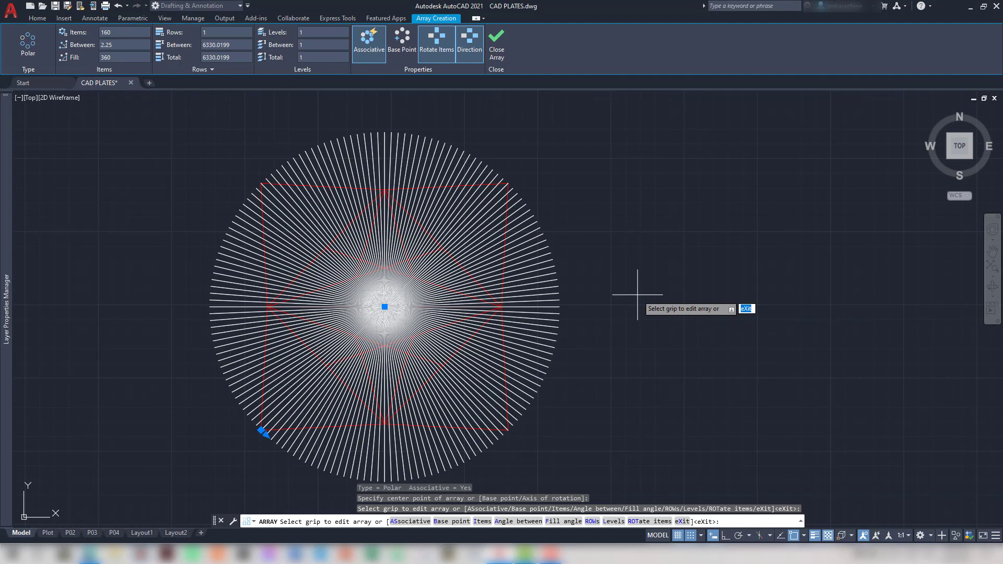
click(627, 294)
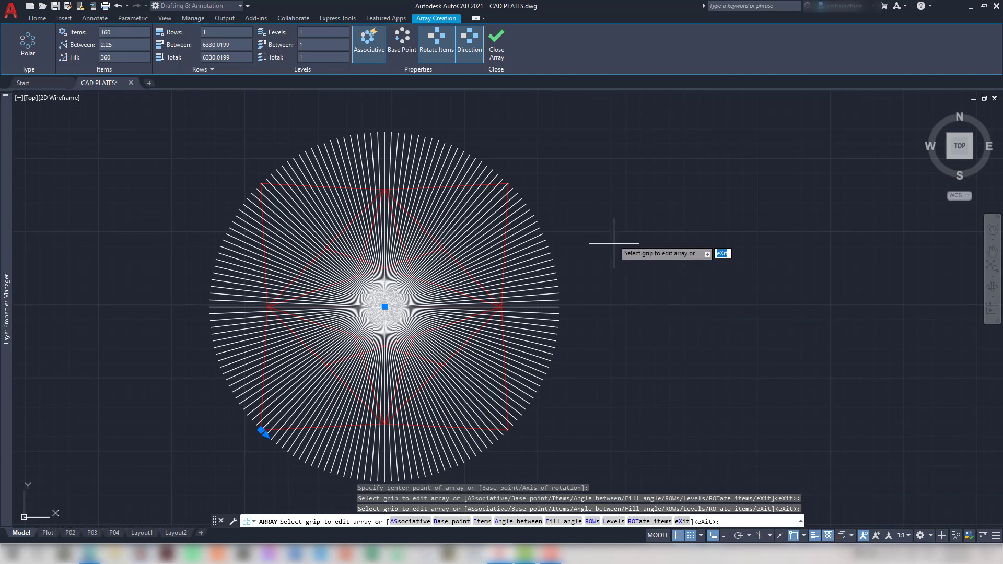
click(605, 228)
click(495, 54)
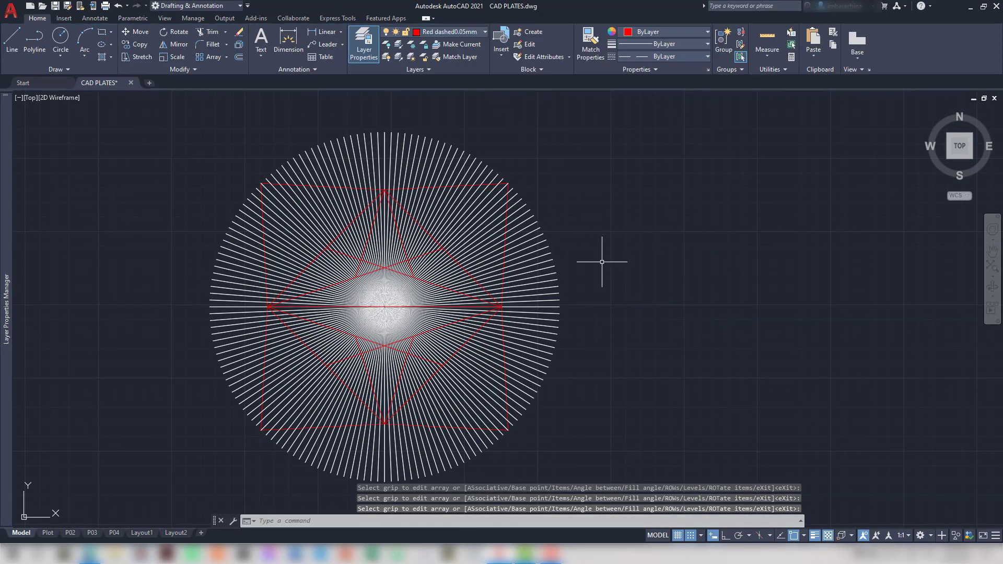
scroll(637, 280, down, 1)
middle_drag(645, 283, 878, 258)
scroll(672, 319, up, 1)
scroll(671, 318, up, 4)
scroll(875, 260, down, 1)
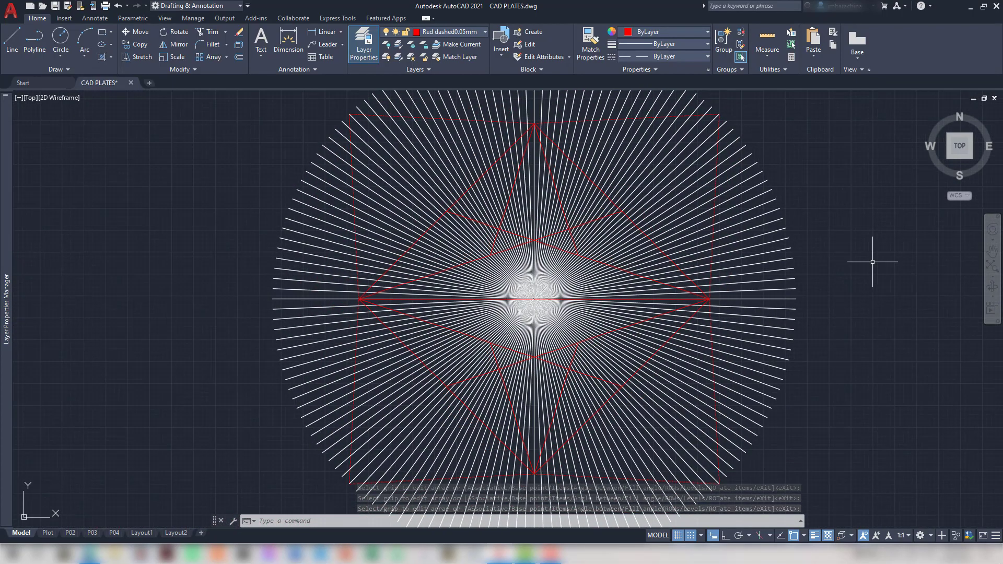
scroll(873, 262, down, 3)
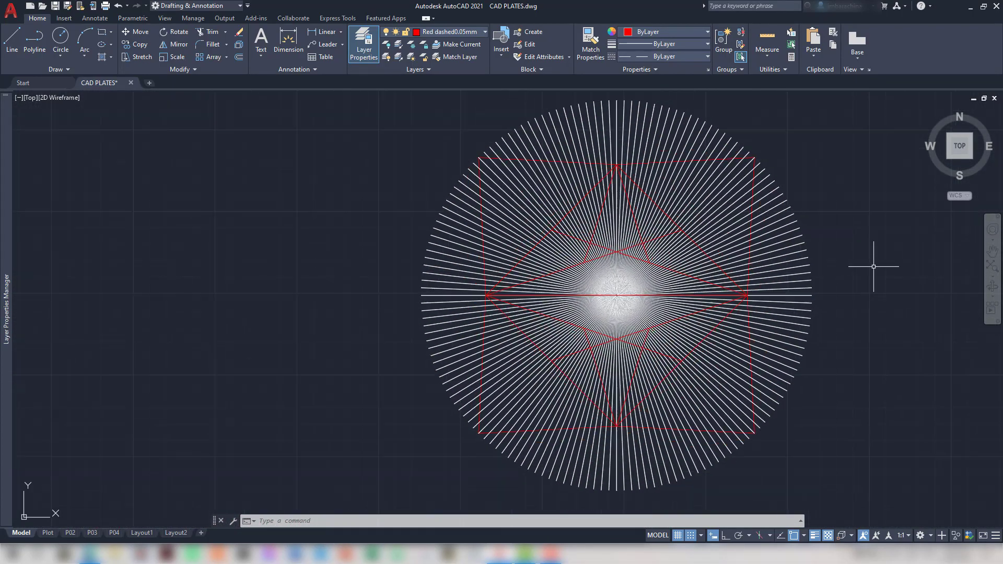
mouse_move(873, 264)
middle_down()
mouse_move(873, 281)
mouse_move(812, 272)
middle_up()
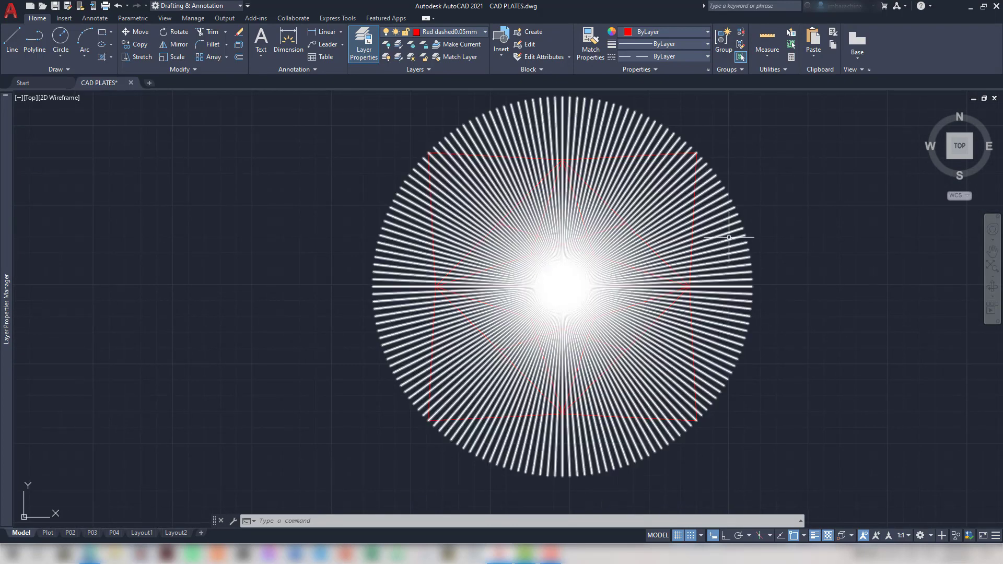
click(799, 375)
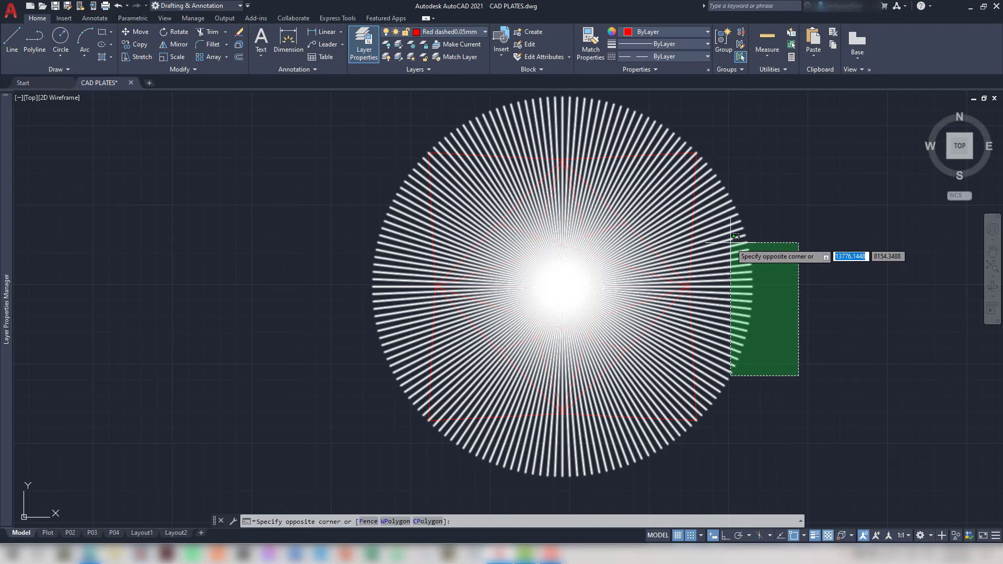
click(840, 291)
middle_drag(842, 291, 770, 331)
scroll(771, 335, down, 1)
scroll(645, 387, up, 2)
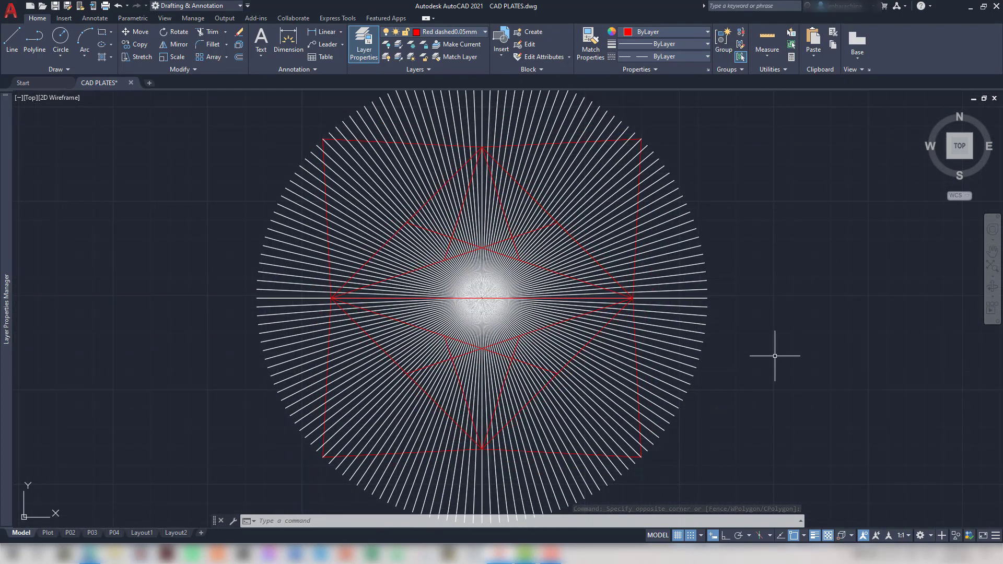
scroll(795, 369, up, 1)
scroll(789, 362, down, 1)
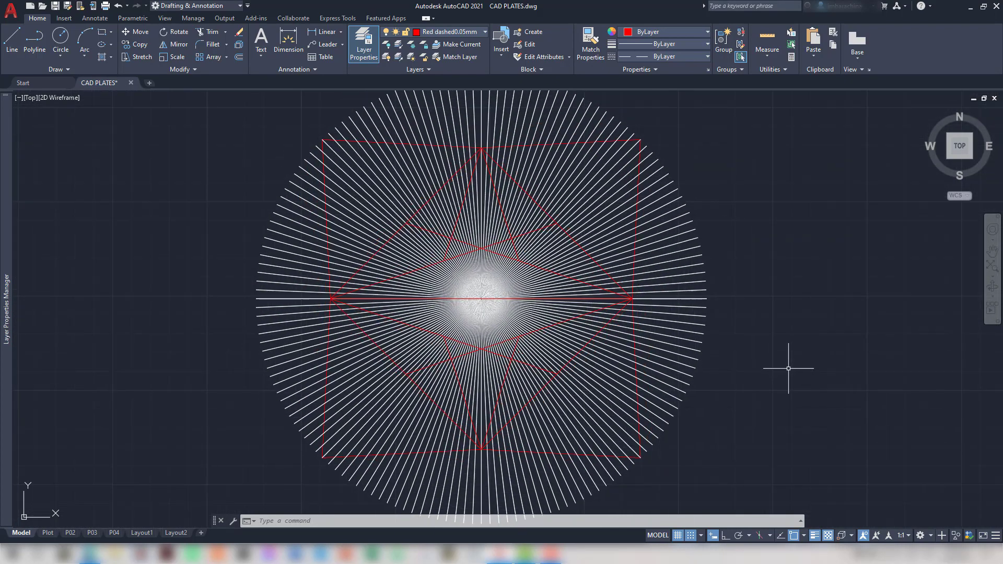
scroll(788, 368, down, 1)
middle_drag(789, 368, 773, 392)
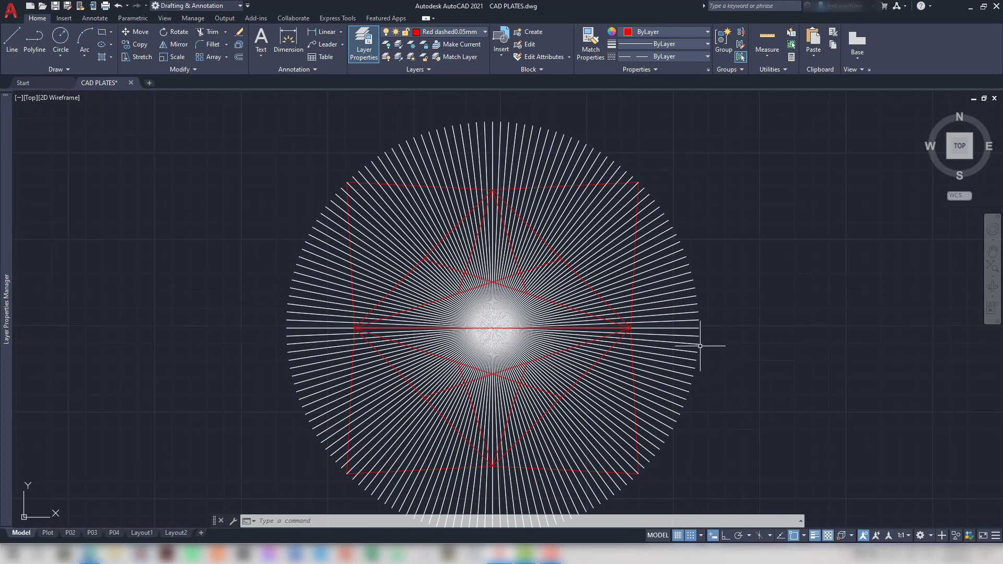
Explode the 160-item polar array of white rays into separate lines
click(735, 431)
click(685, 305)
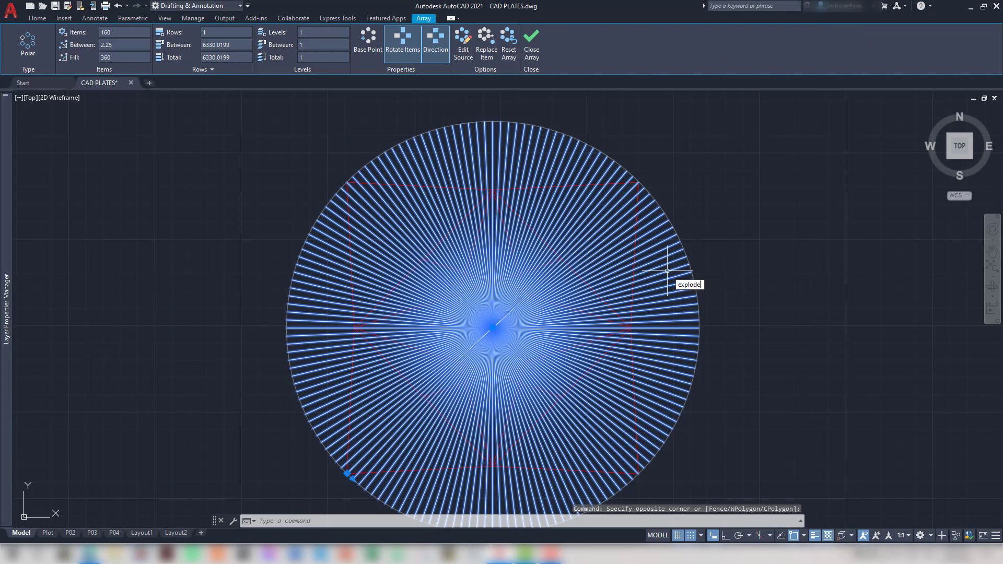
key(Return)
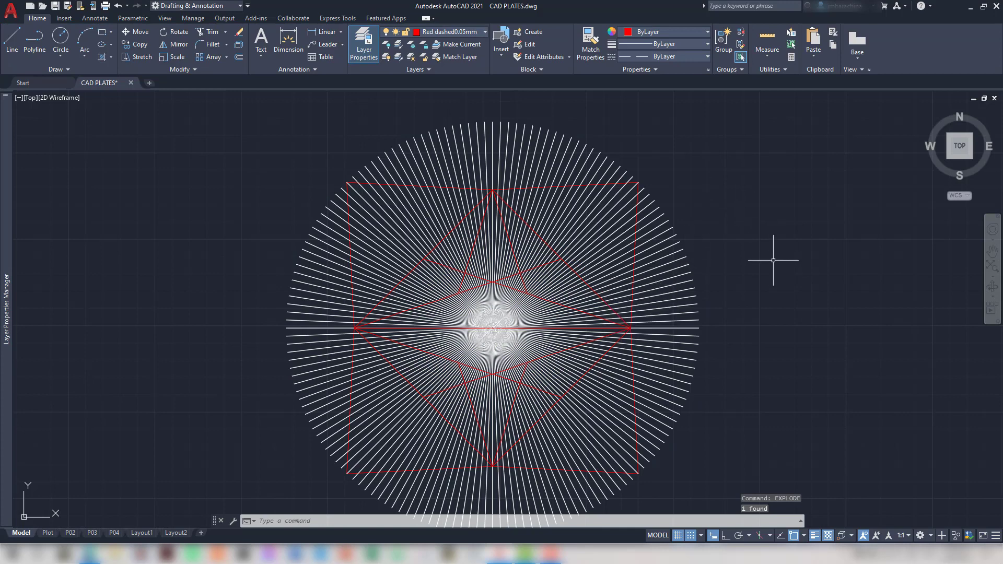
scroll(777, 262, down, 2)
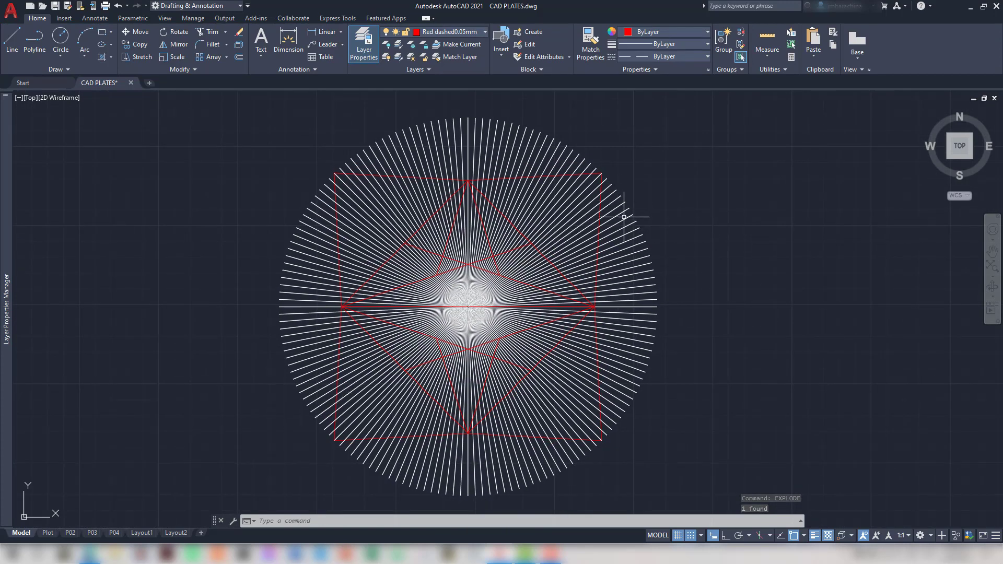
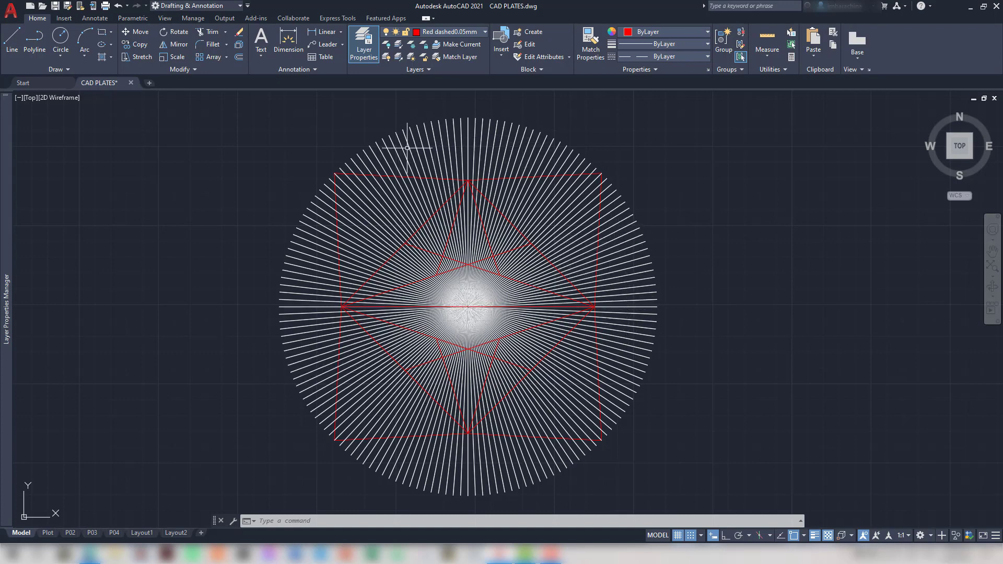
drag(601, 148, 462, 120)
mouse_move(433, 114)
mouse_down()
mouse_move(351, 142)
mouse_move(340, 162)
mouse_move(302, 291)
mouse_move(324, 336)
mouse_move(323, 220)
mouse_move(349, 132)
mouse_move(406, 95)
mouse_up()
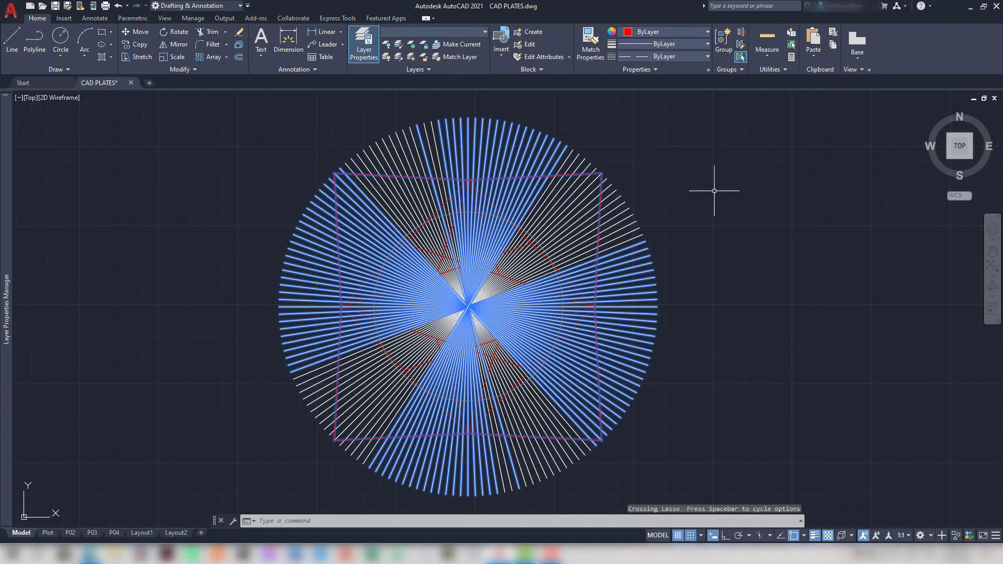
key(Escape)
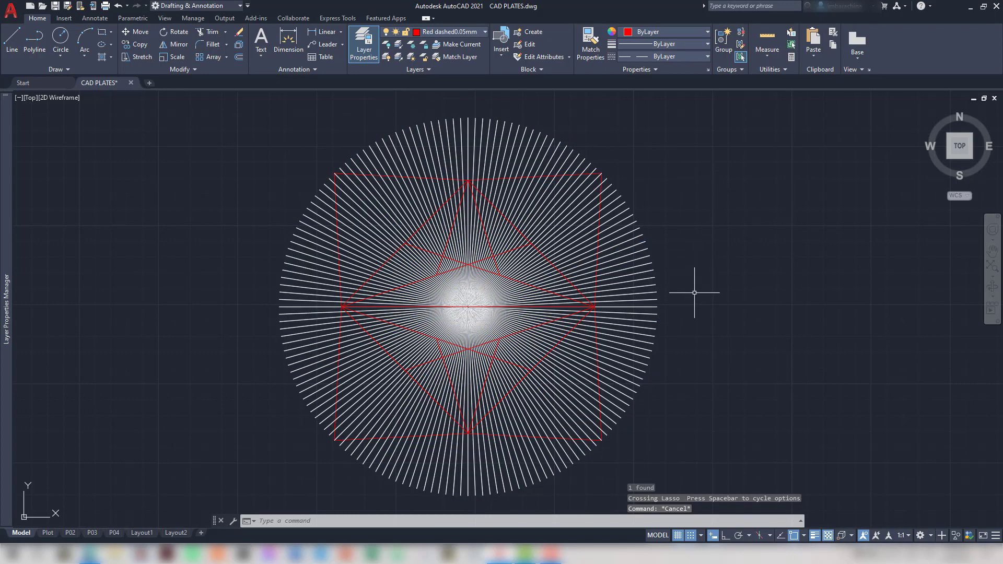
Try to trim a white ray near the red outline's upper-right corner, using the whole pattern as cutting edges
scroll(694, 293, up, 1)
scroll(716, 334, down, 2)
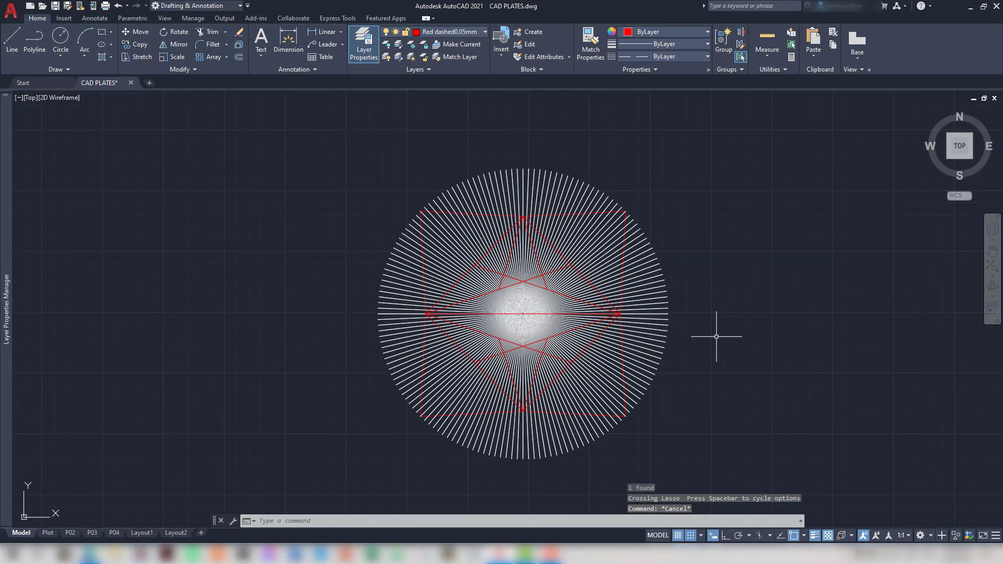
scroll(729, 358, down, 1)
middle_drag(748, 371, 699, 344)
click(712, 413)
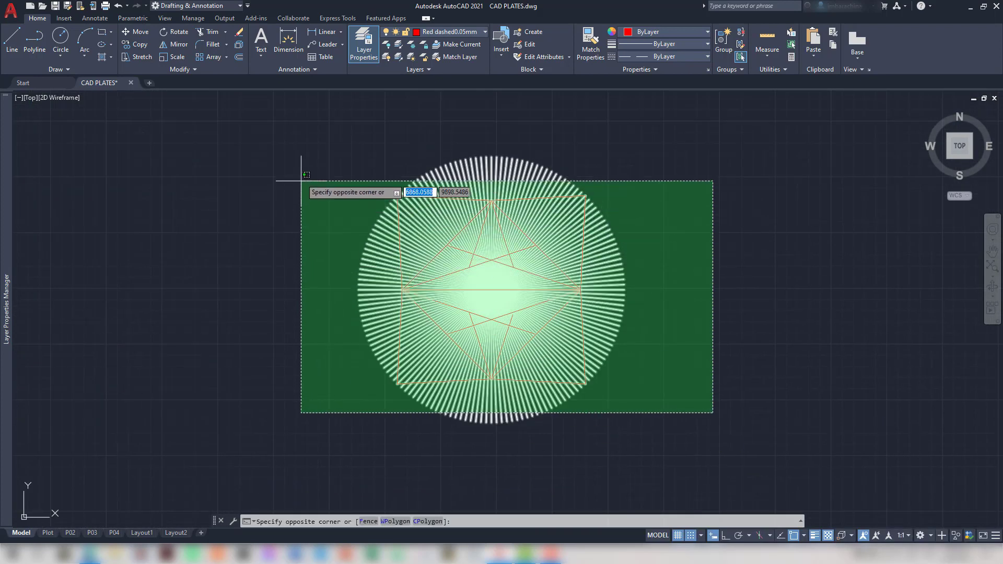
click(307, 160)
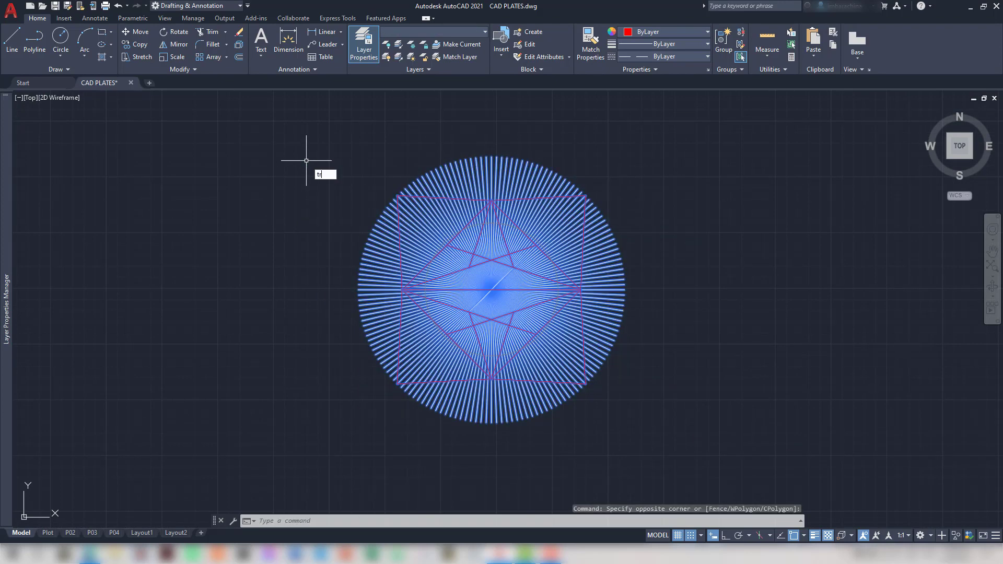
key(Return)
scroll(621, 187, up, 1)
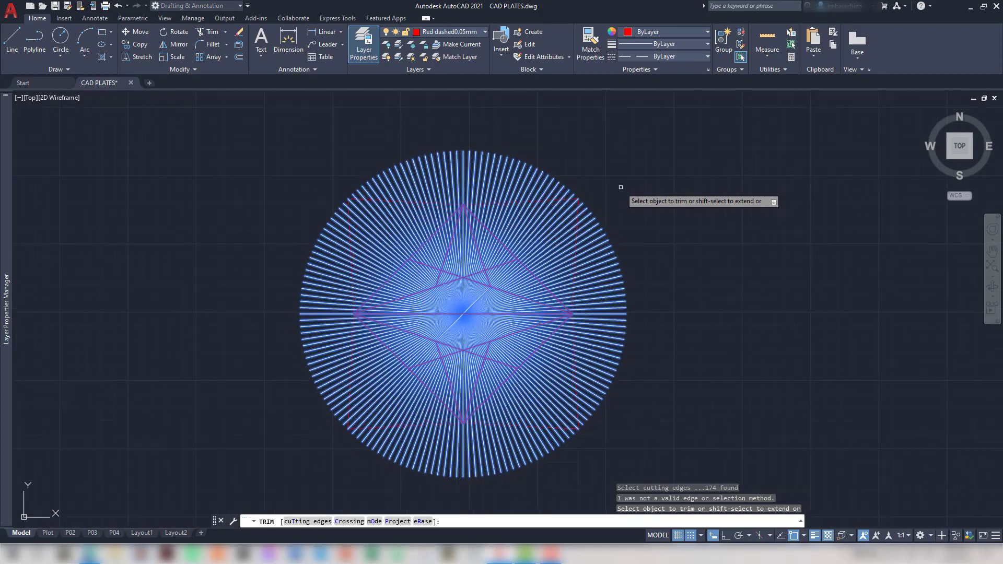
scroll(620, 187, up, 2)
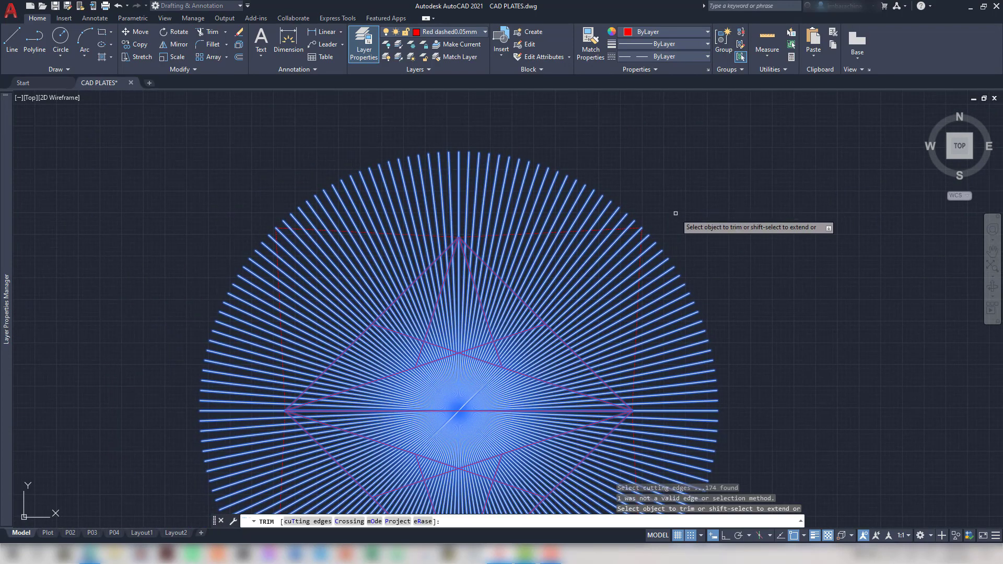
click(633, 221)
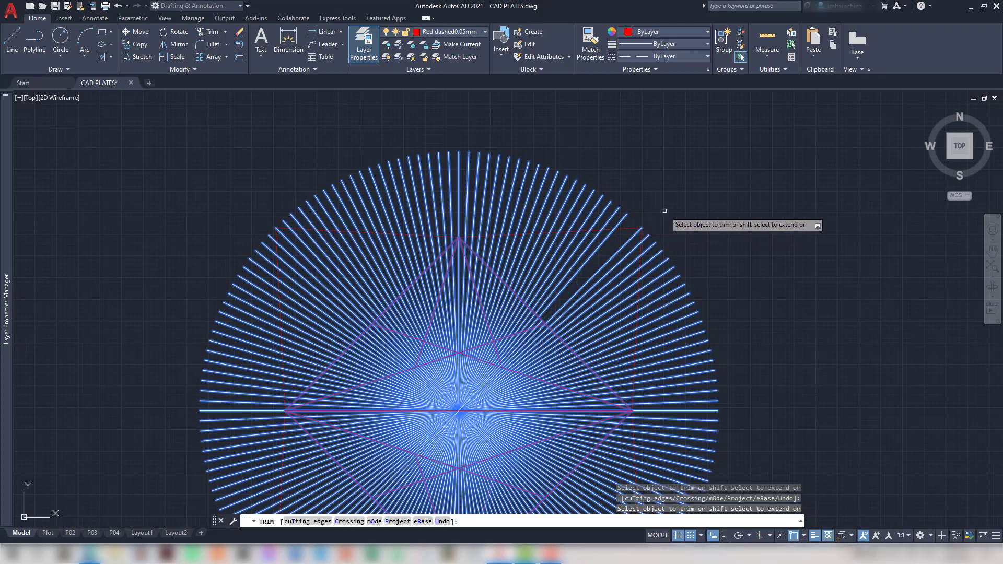
key(ctrl+z)
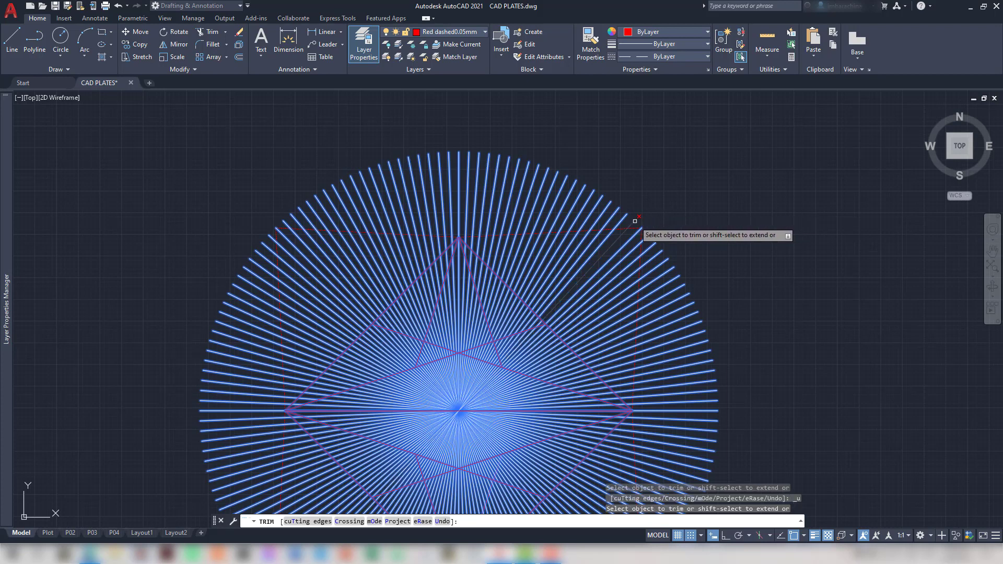
click(635, 221)
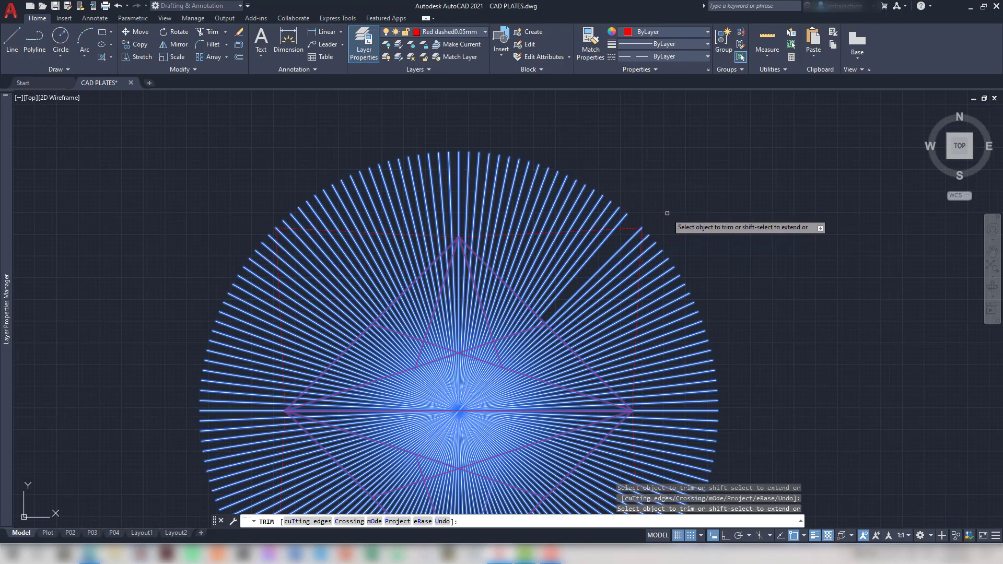
key(ctrl+z)
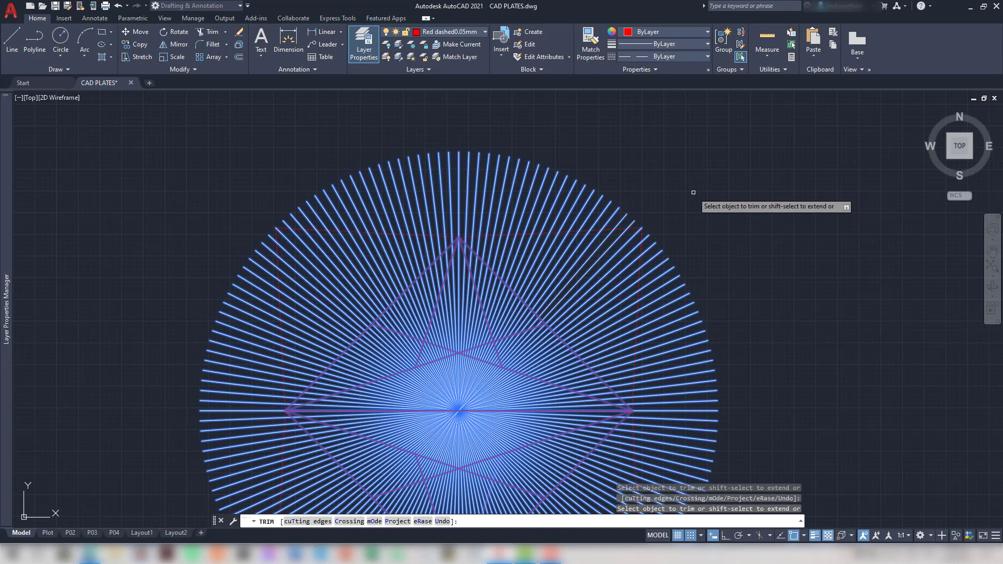
key(Escape)
key(Escape)
key(Escape)
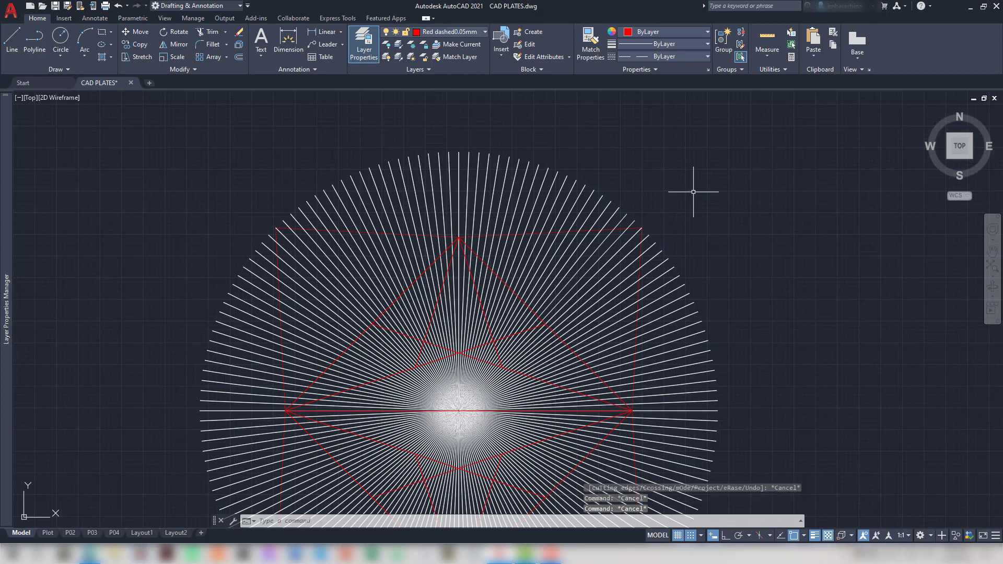
Explode the 4-item polar array of the red dashed outer outline
click(637, 227)
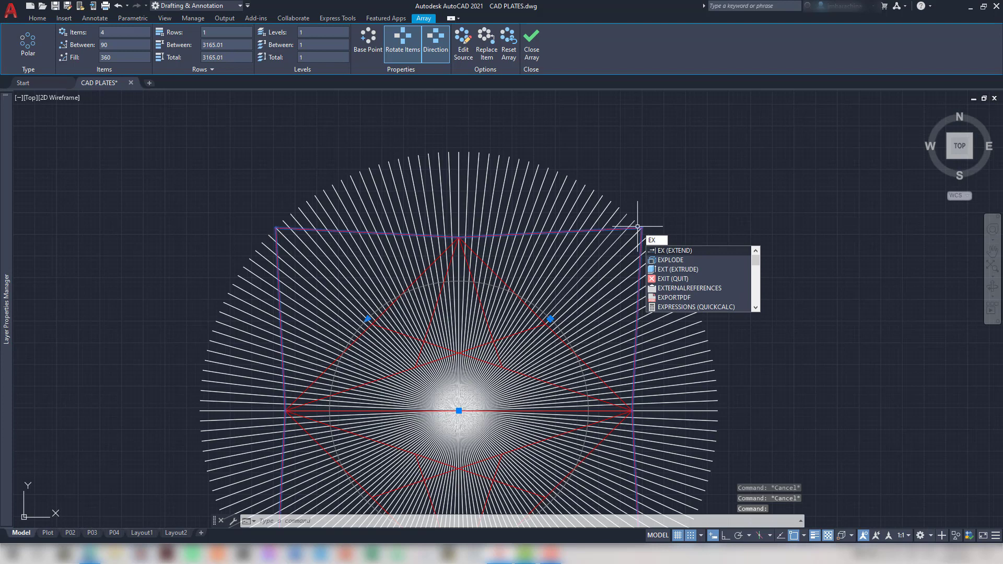
key(Return)
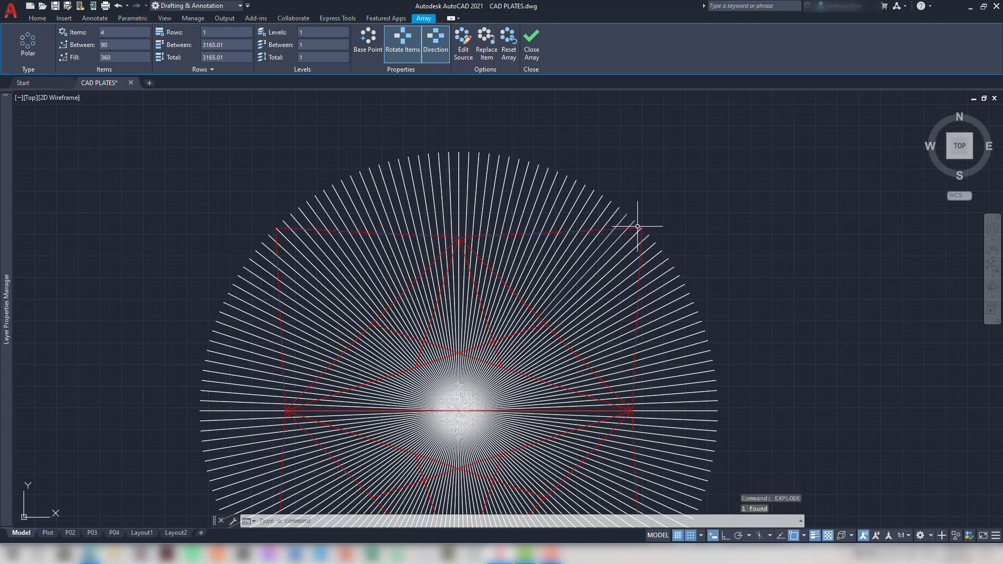
scroll(777, 322, down, 3)
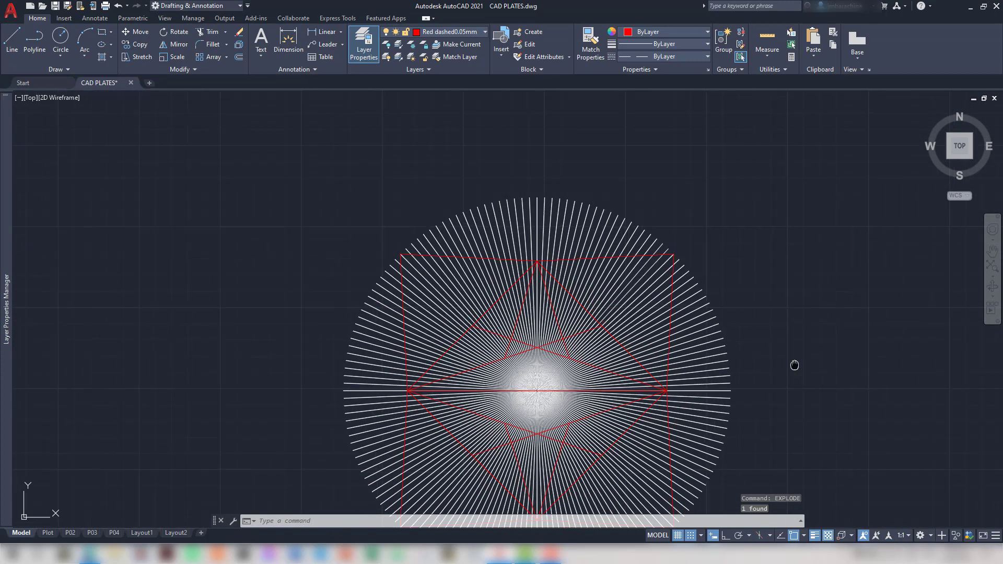
Start Trim with the whole pattern as cutting edges and trim the first ray ends outside the red outline's upper-right corner
click(758, 428)
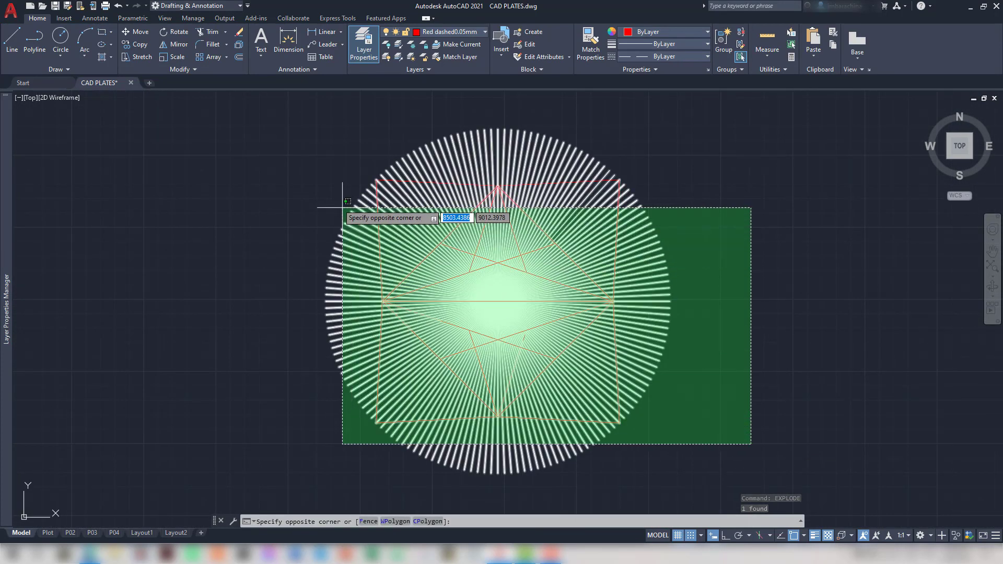
click(285, 125)
text(tr)
key(Return)
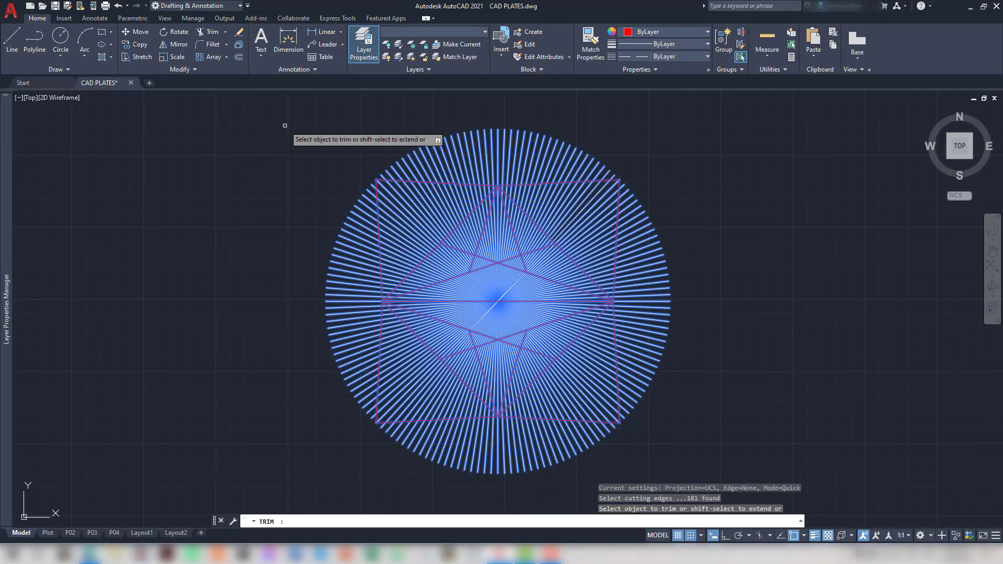
click(615, 173)
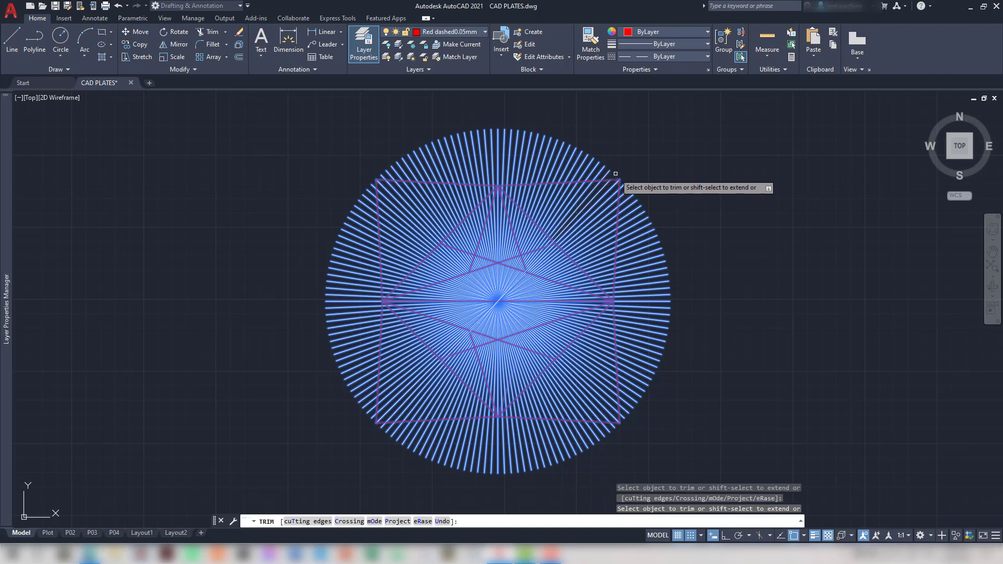
scroll(617, 174, up, 4)
scroll(621, 174, up, 1)
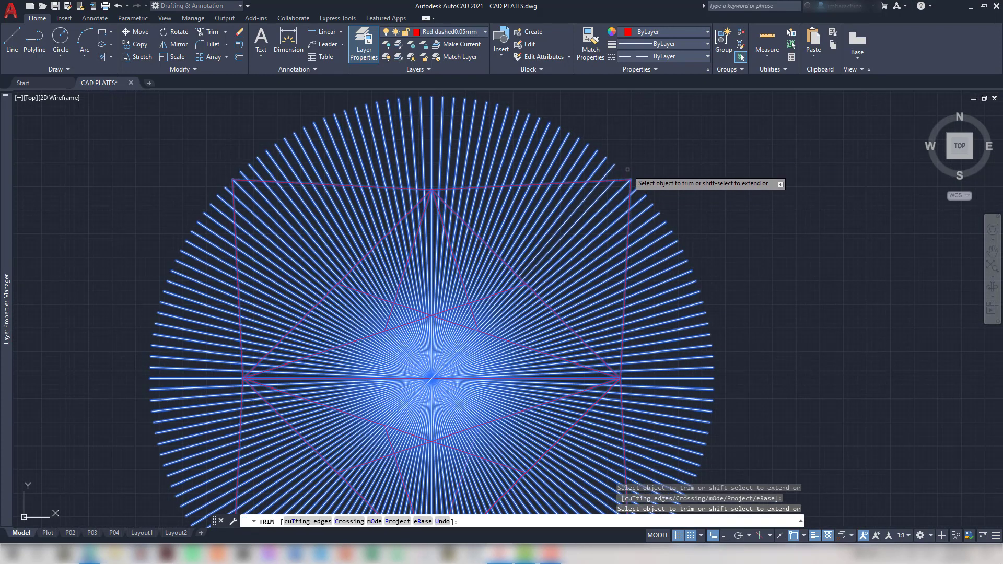
click(617, 166)
key(Return)
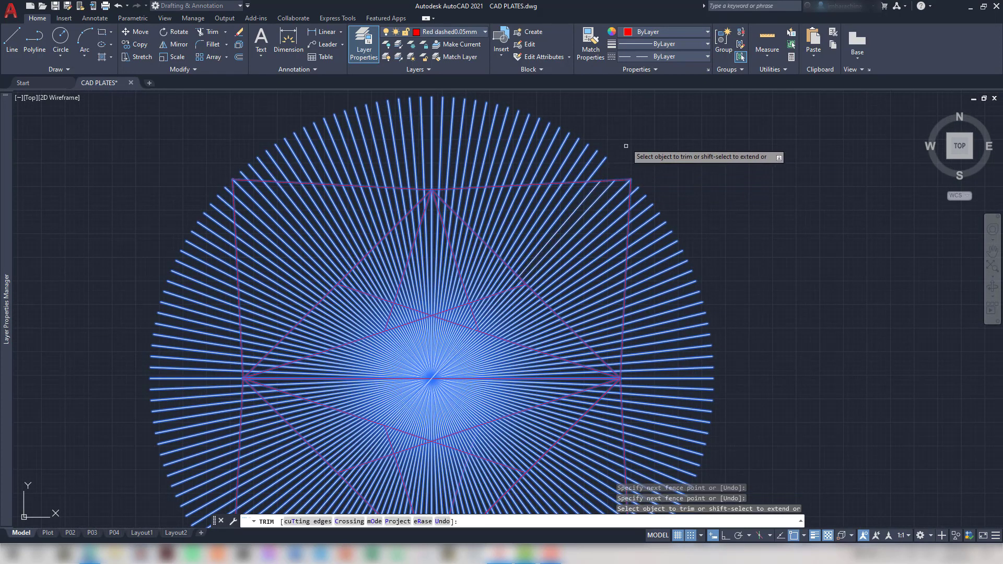
Trim the remaining ray ends above the red outline's upper edge, from its upper-left to its upper-right corner
click(241, 173)
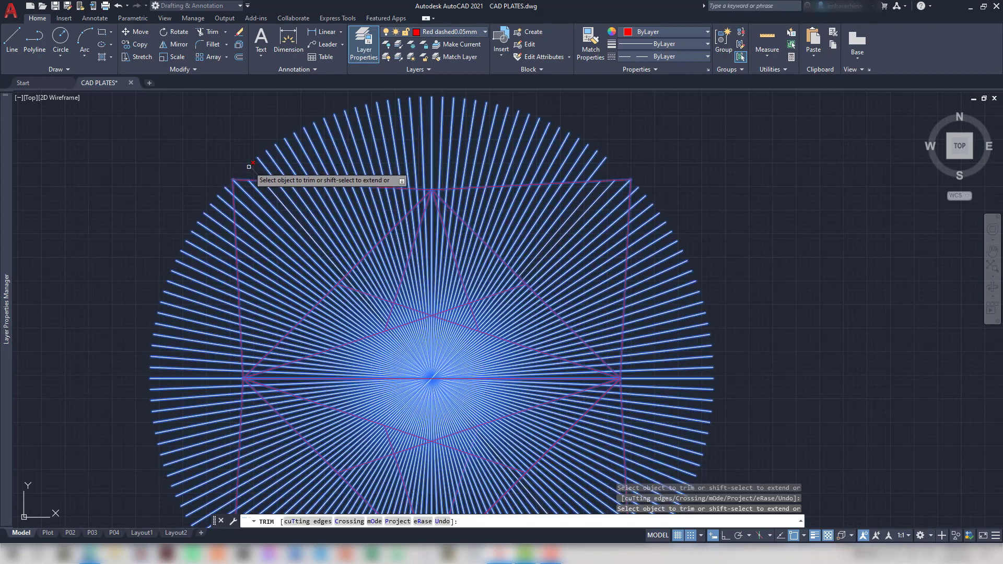
drag(229, 161, 369, 164)
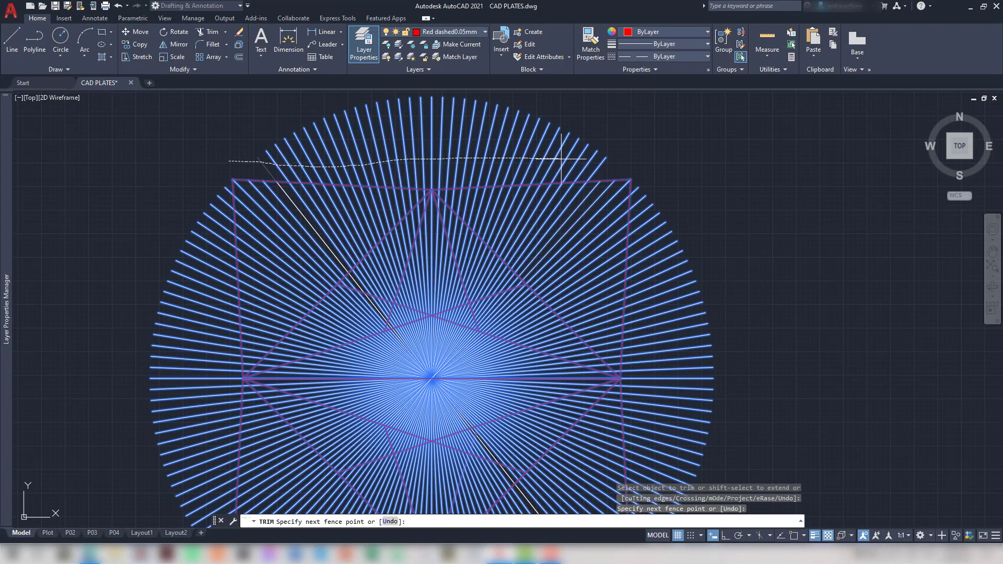
mouse_move(562, 158)
mouse_down()
mouse_move(634, 161)
mouse_move(621, 163)
mouse_up()
Trim the first ray ends just outside the red outline's lower-right and lower-left corners
scroll(687, 183, down, 1)
middle_drag(688, 184, 601, 153)
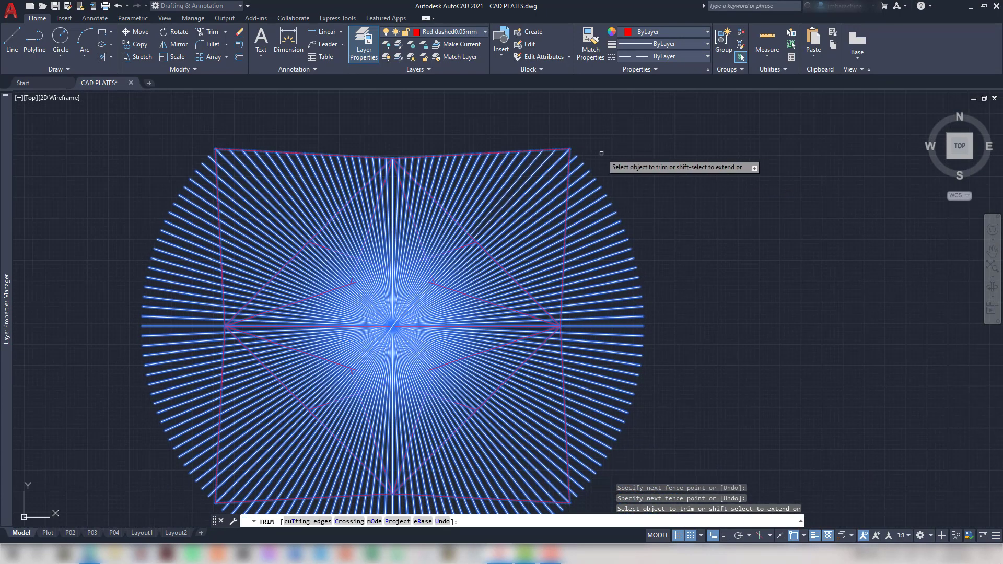
scroll(601, 153, up, 2)
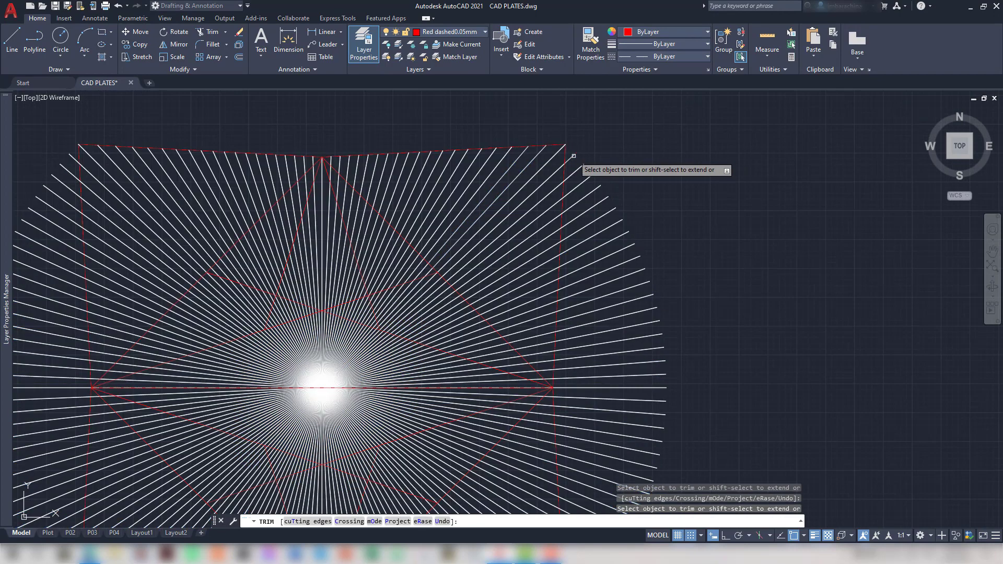
scroll(674, 203, down, 1)
middle_drag(674, 203, 604, 142)
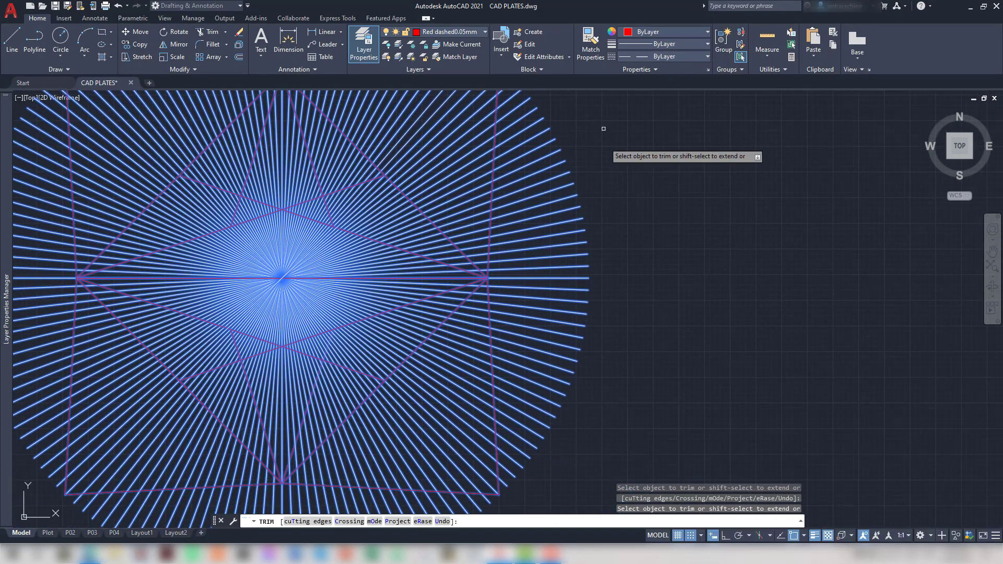
middle_drag(624, 406, 593, 335)
scroll(489, 424, up, 2)
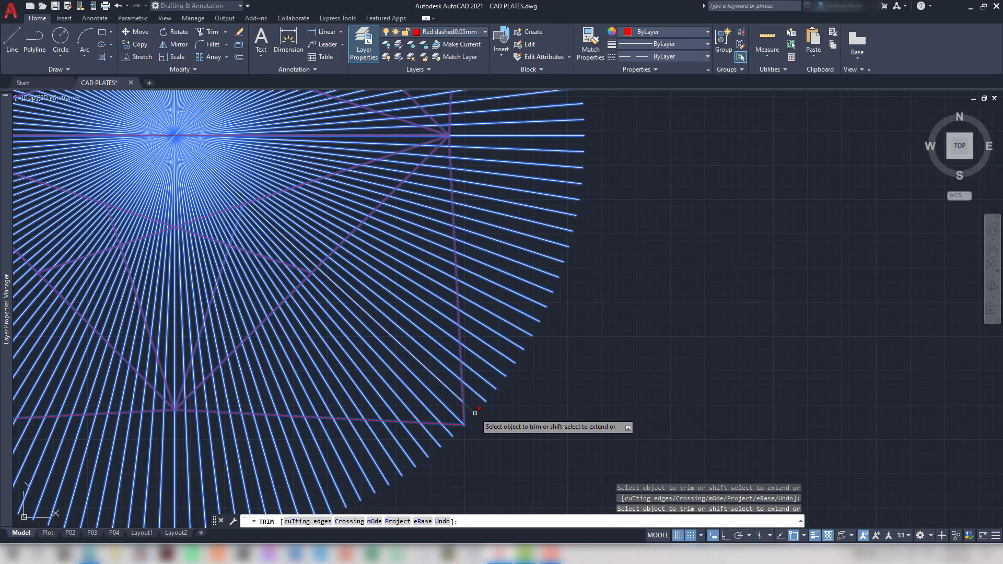
click(451, 435)
middle_drag(507, 459, 737, 407)
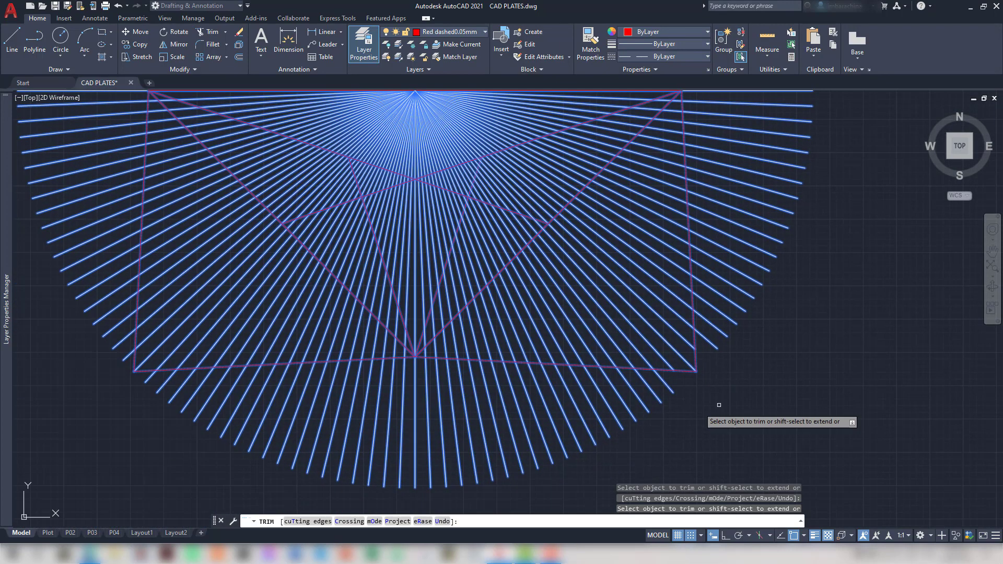
click(148, 378)
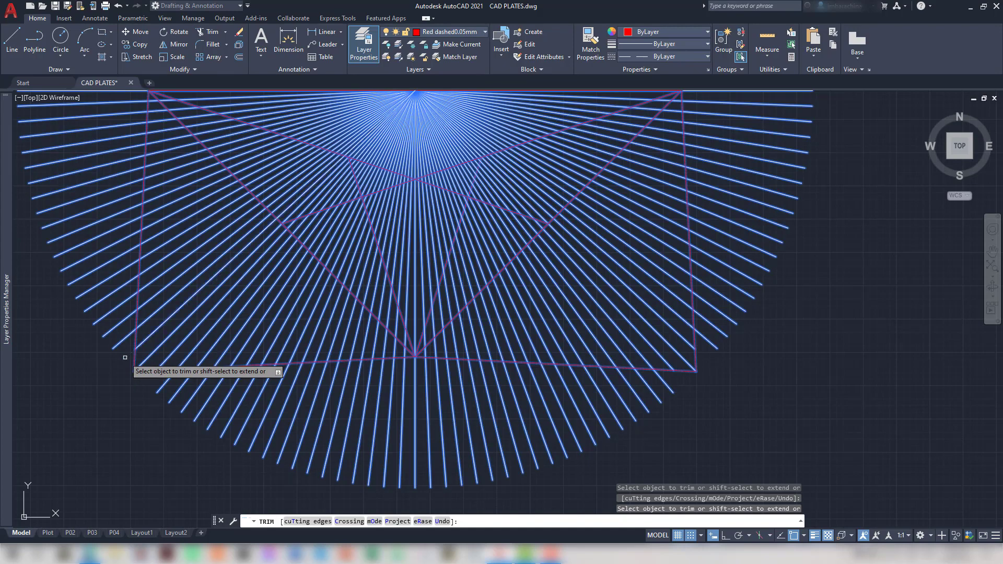
Trim the ray ends outside the red outline's left edge, from its upper-left to its lower-left corner
scroll(115, 340, down, 1)
middle_drag(115, 340, 169, 470)
middle_drag(86, 219, 125, 351)
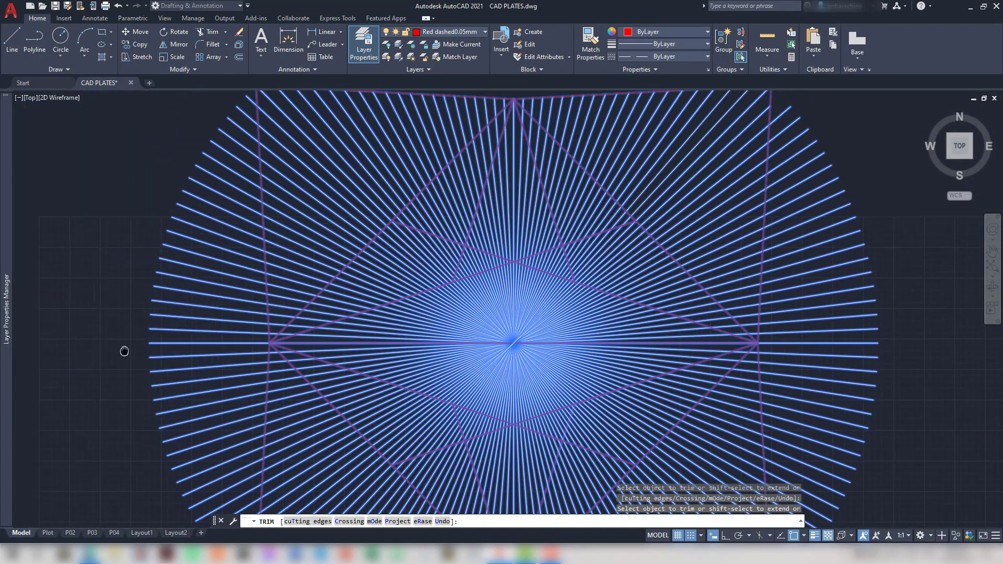
scroll(141, 226, up, 1)
scroll(219, 154, up, 1)
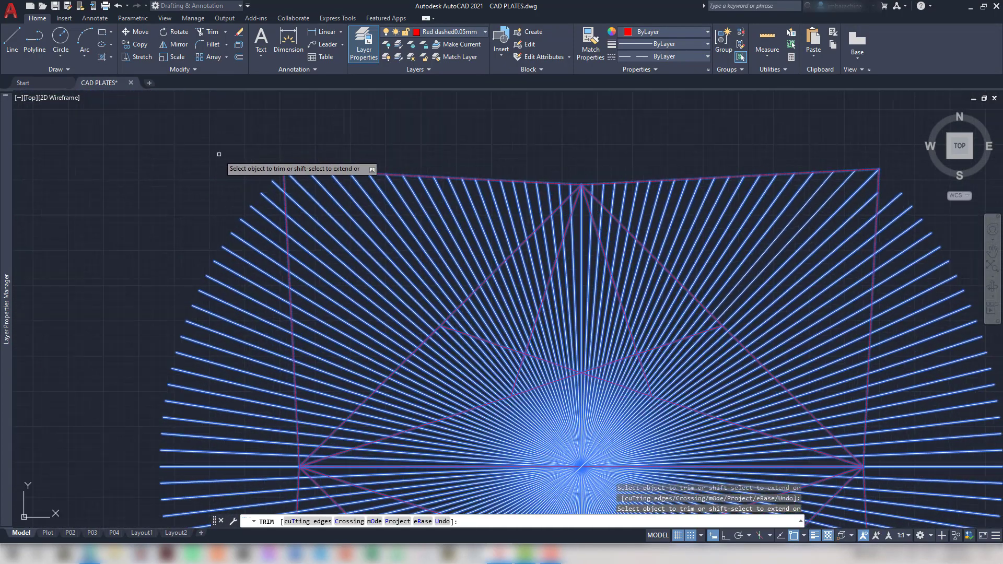
click(275, 182)
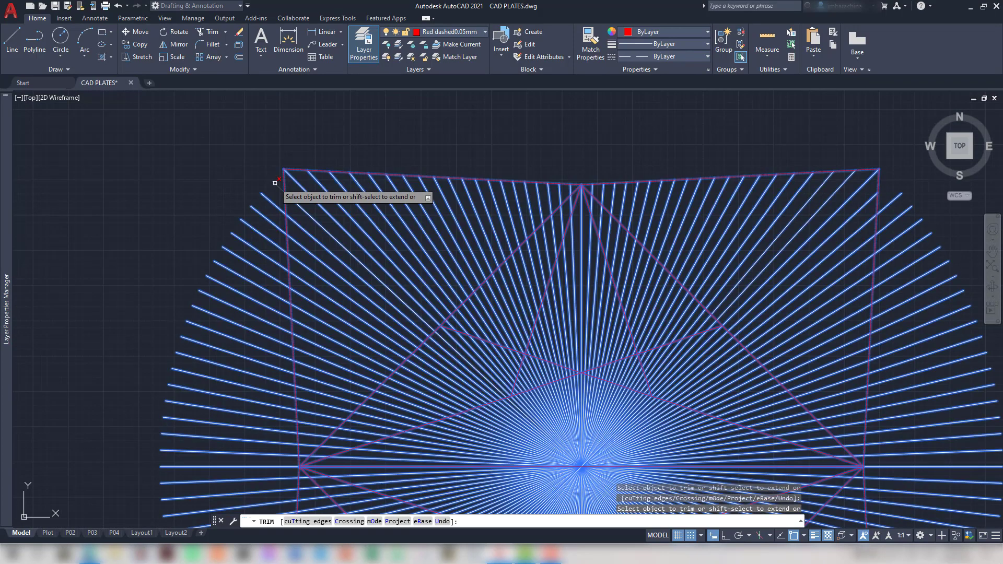
mouse_move(275, 182)
mouse_down()
mouse_move(202, 381)
mouse_move(204, 434)
mouse_up()
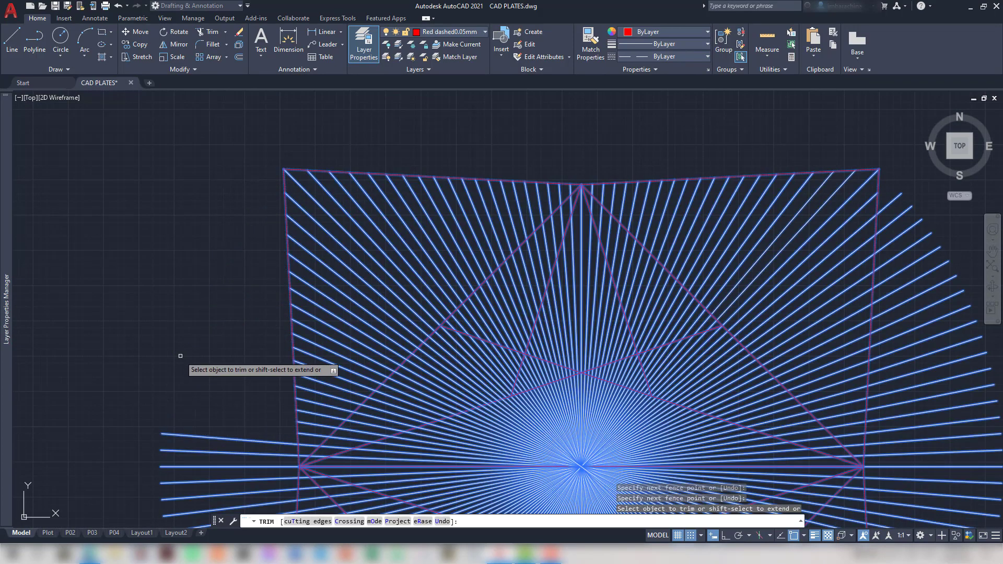
middle_drag(180, 356, 182, 149)
drag(201, 166, 207, 437)
middle_drag(150, 384, 138, 213)
mouse_move(203, 261)
mouse_down()
mouse_move(235, 352)
mouse_move(255, 372)
mouse_up()
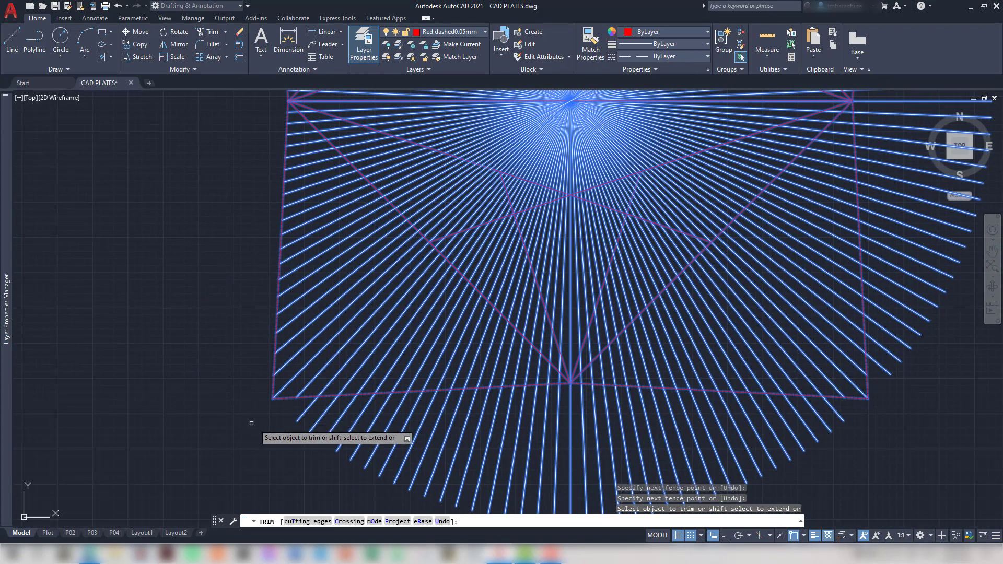
Trim the remaining ray ends beyond the red outline's lower edge and its right edge
drag(259, 416, 491, 420)
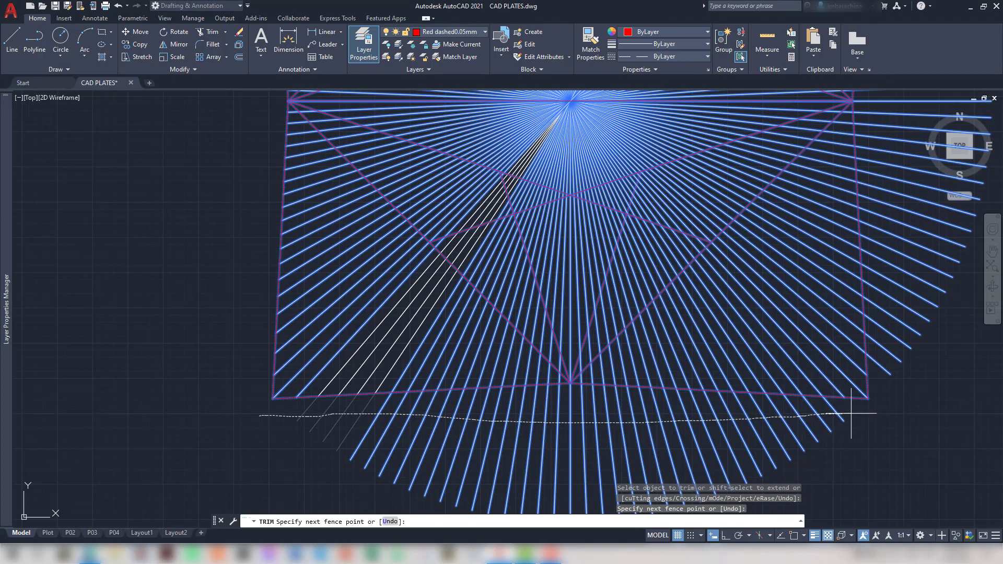
drag(851, 413, 853, 416)
mouse_move(852, 416)
middle_down()
mouse_move(784, 439)
mouse_move(533, 462)
middle_up()
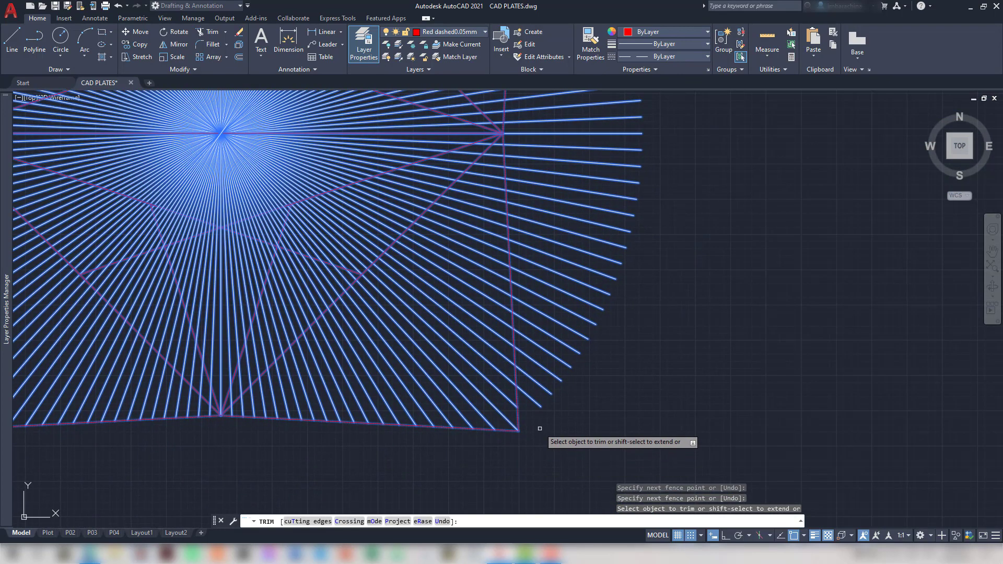
drag(540, 429, 589, 68)
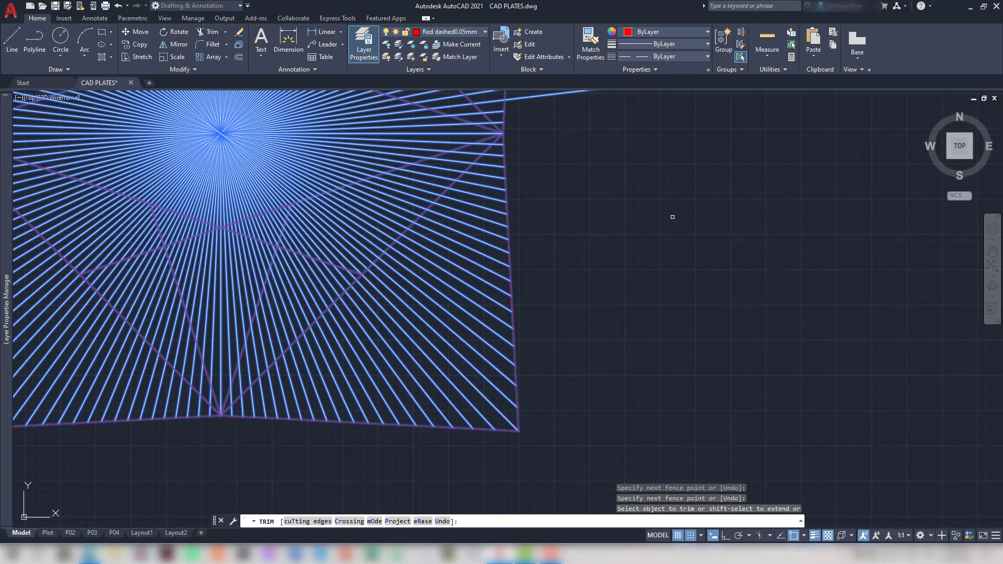
middle_drag(672, 217, 708, 462)
drag(624, 381, 567, 101)
scroll(696, 308, down, 4)
mouse_move(708, 327)
middle_down()
mouse_move(768, 232)
mouse_move(770, 328)
middle_up()
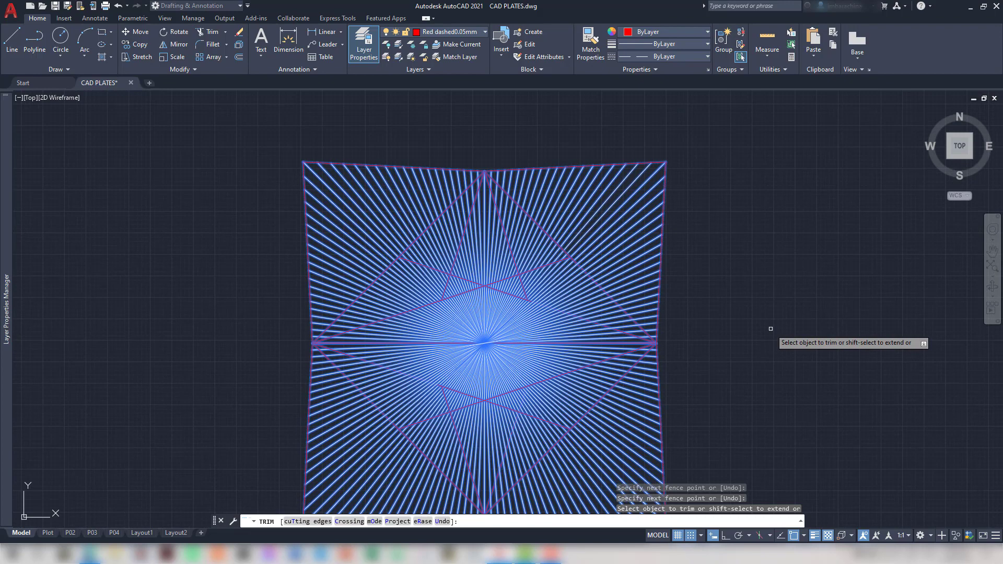
key(Return)
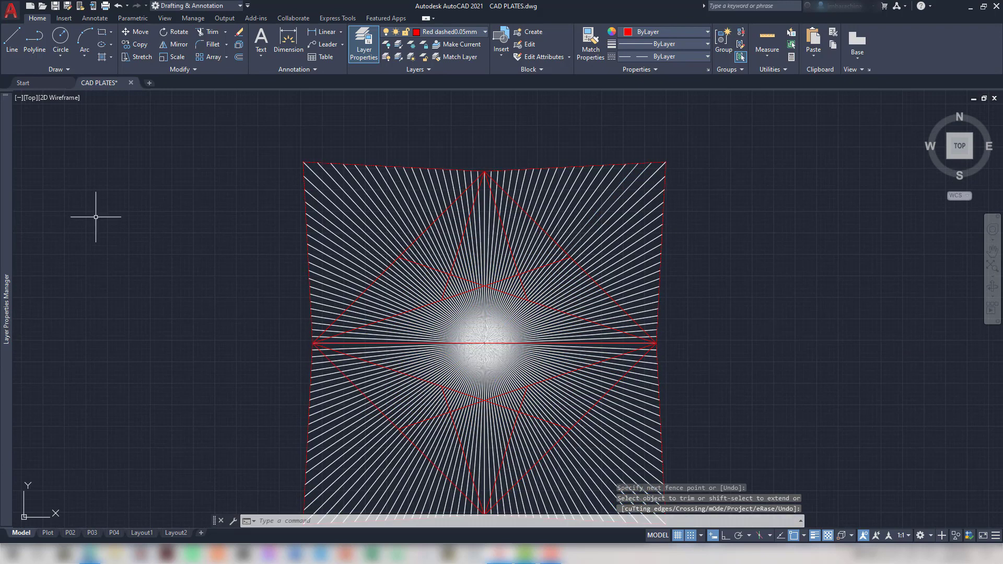
Inspect the trimmed pattern, switch to plate-04.pdf and examine how the rays of the star plan are grouped
scroll(712, 278, up, 3)
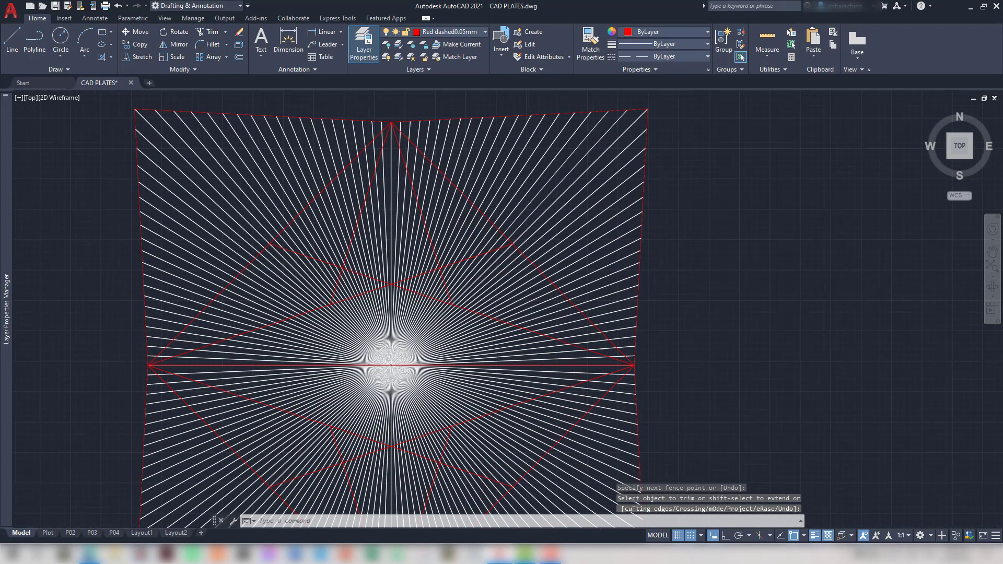
scroll(744, 212, up, 1)
middle_drag(736, 212, 775, 277)
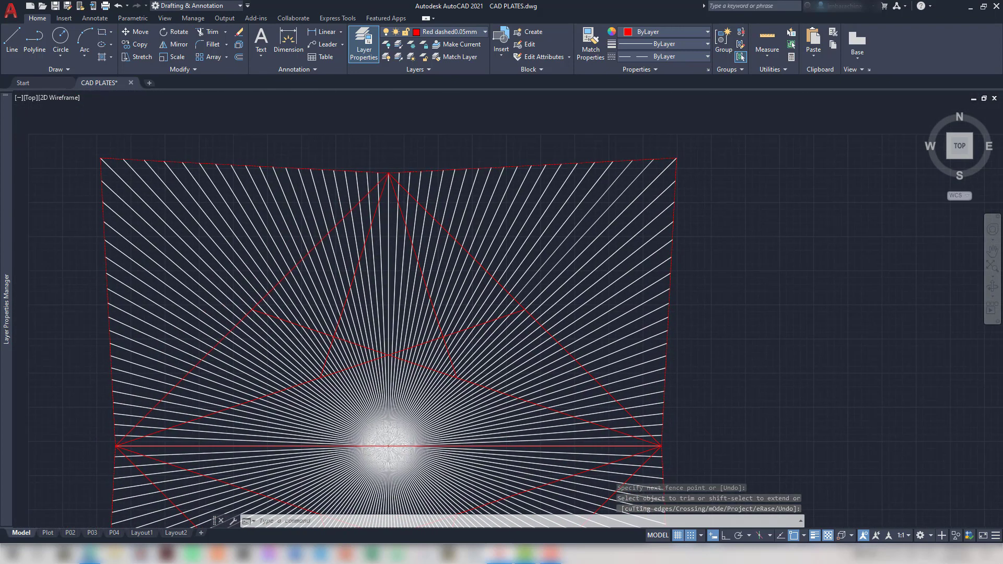
scroll(735, 331, down, 3)
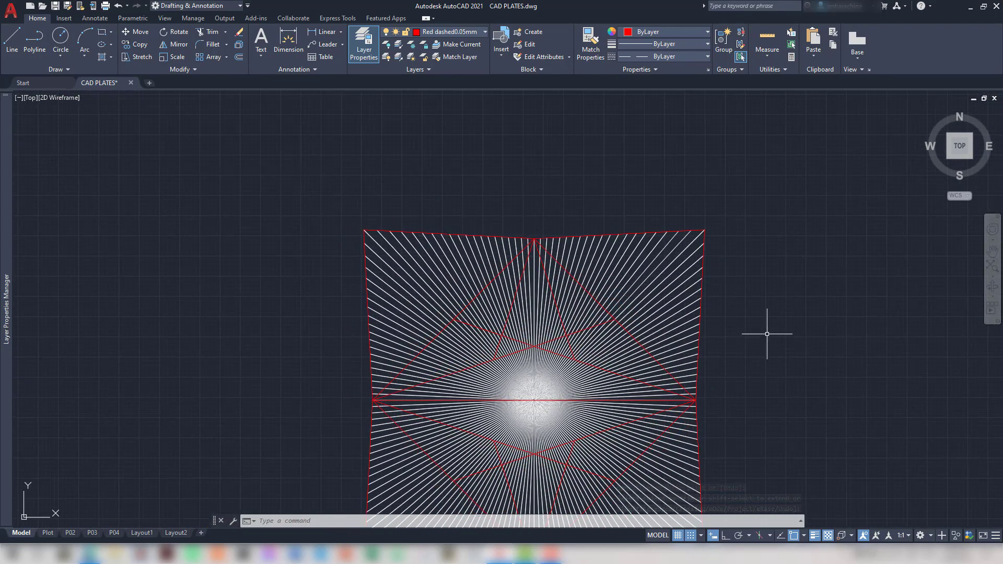
mouse_move(768, 336)
middle_down()
mouse_move(726, 269)
mouse_move(753, 203)
mouse_move(774, 298)
middle_up()
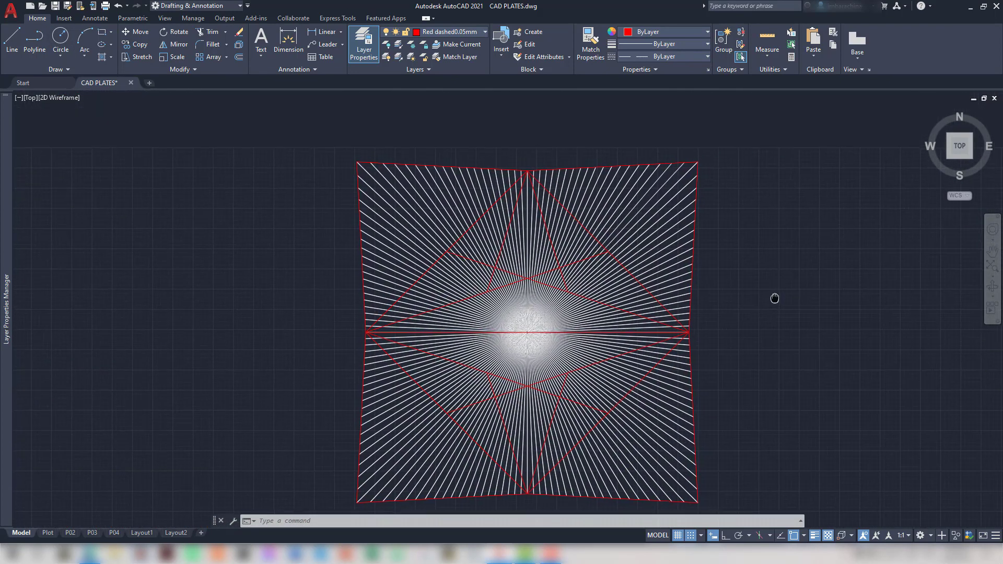
scroll(775, 297, up, 1)
key(alt+Tab)
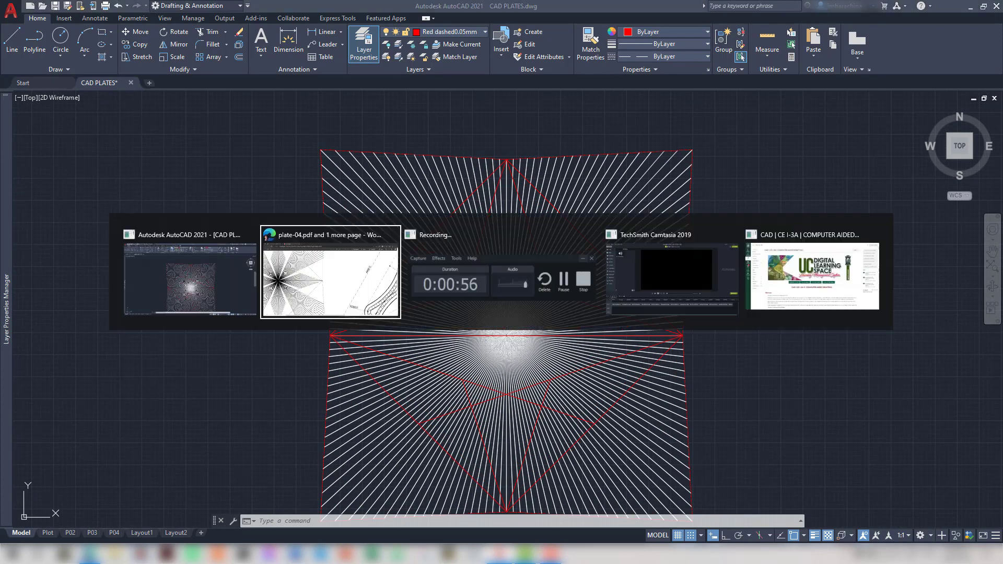
scroll(526, 296, down, 5)
scroll(526, 295, up, 10)
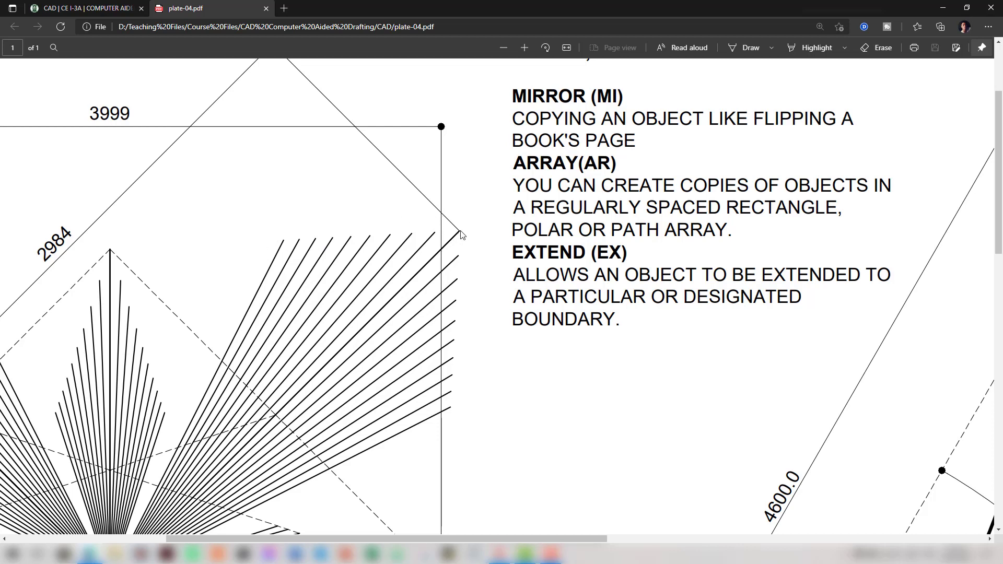
Return to AutoCAD and delete the ray and its overlapping copy that separate two ray groups on the upper edge, right of centre
key(alt+Tab)
scroll(716, 196, up, 1)
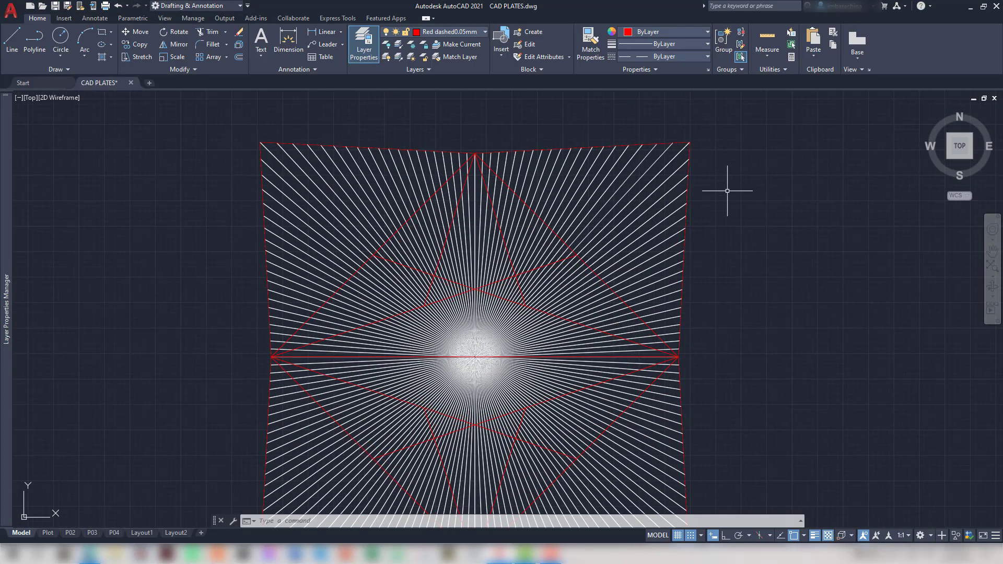
middle_drag(727, 191, 747, 301)
scroll(731, 274, up, 2)
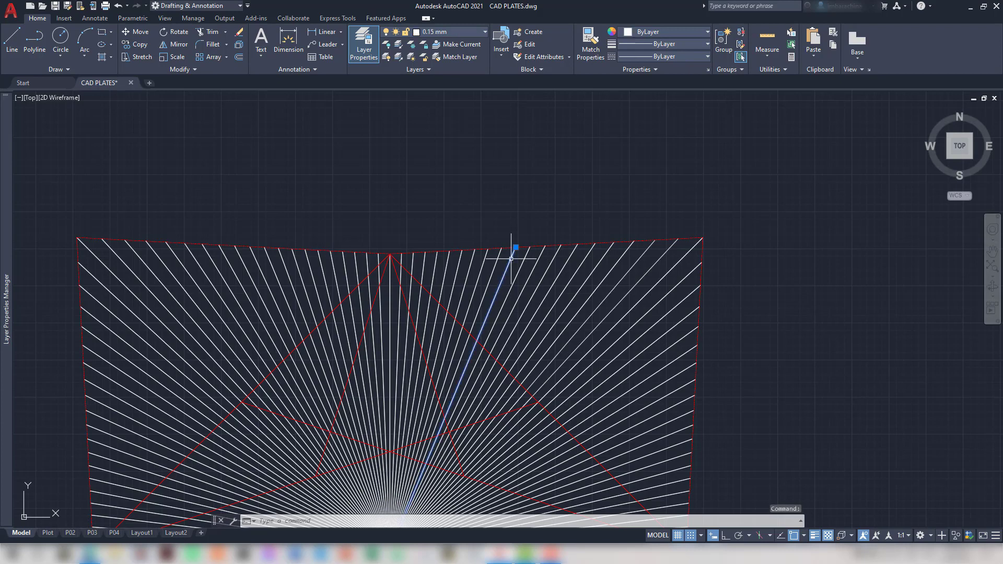
key(Delete)
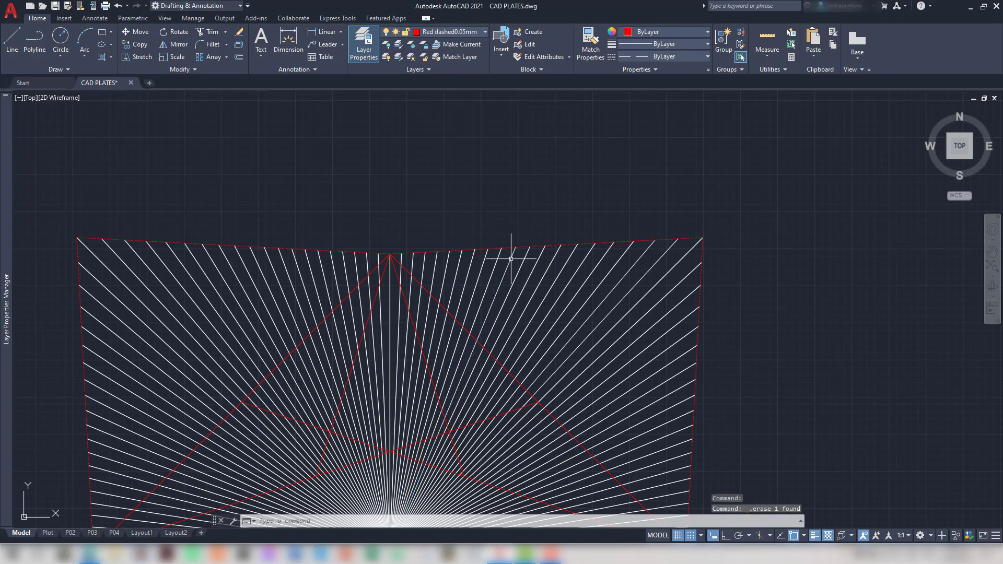
click(510, 258)
key(Delete)
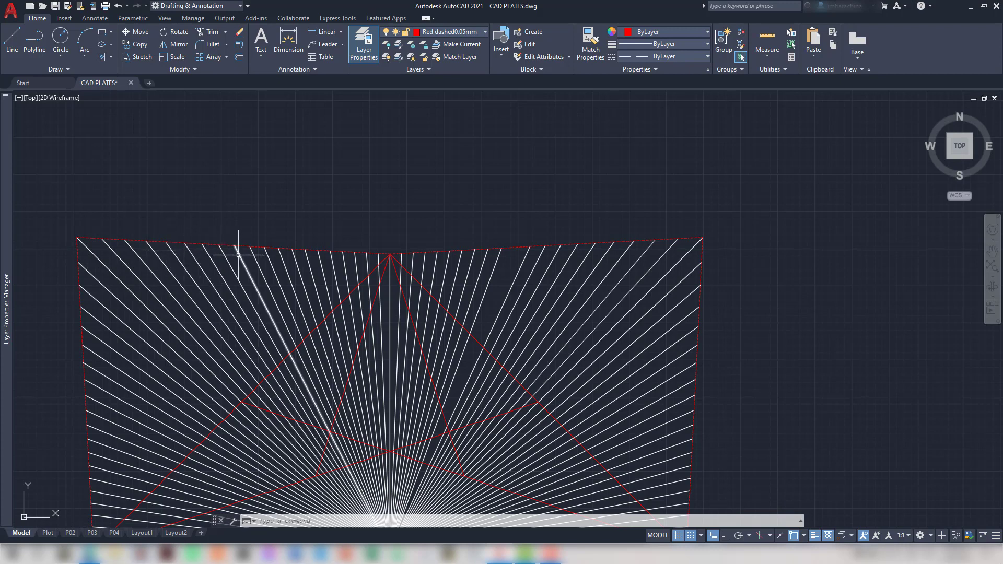
Delete the matching ray and its overlapping copy on the upper edge, left of the pattern's centre
key(Delete)
click(271, 258)
key(Delete)
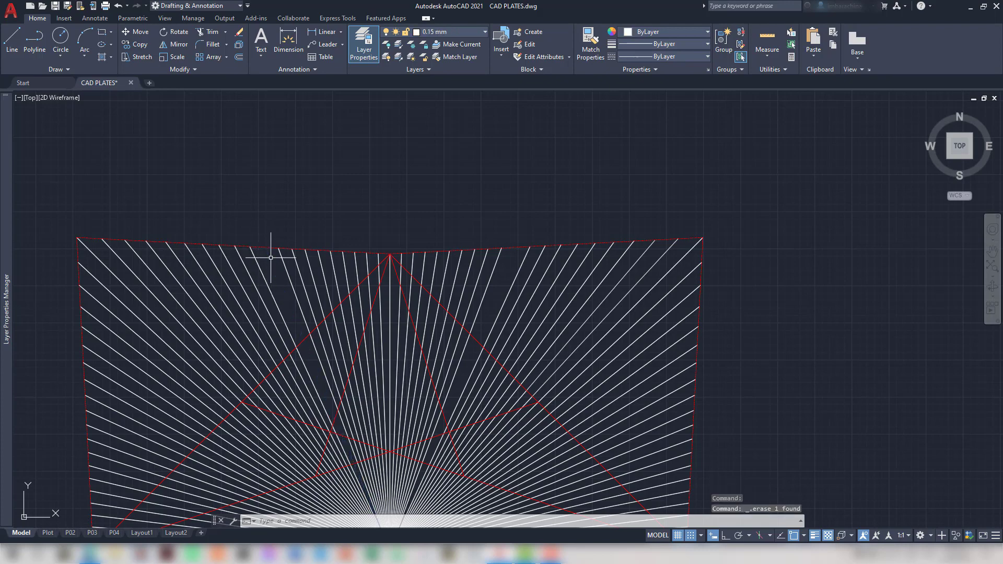
Delete the dividing ray that meets the upper half of the red outline's left edge
scroll(291, 275, down, 1)
middle_drag(292, 275, 479, 197)
key(Escape)
key(Escape)
key(Escape)
middle_drag(371, 362, 371, 403)
scroll(320, 381, up, 1)
middle_drag(311, 308, 279, 300)
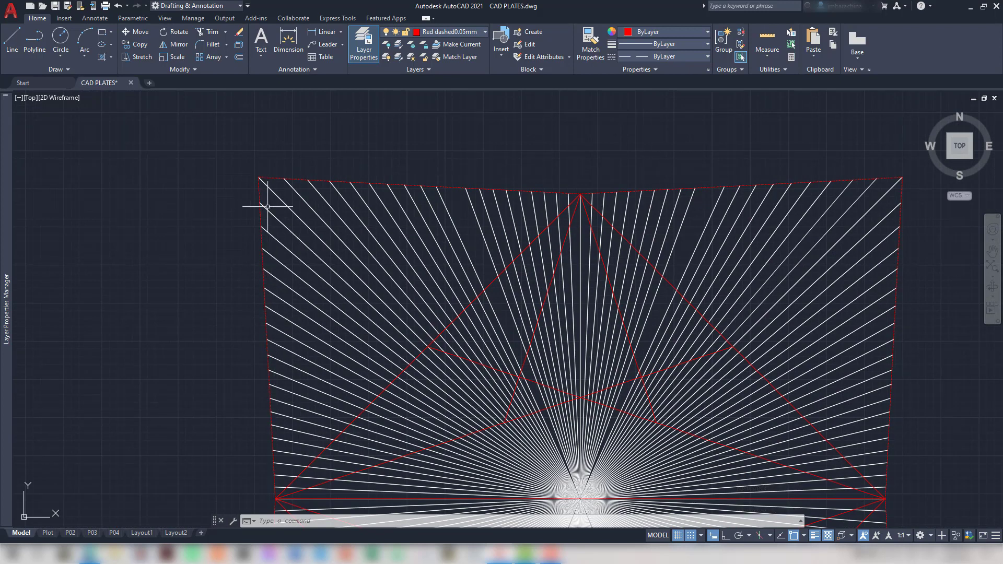
scroll(270, 196, up, 1)
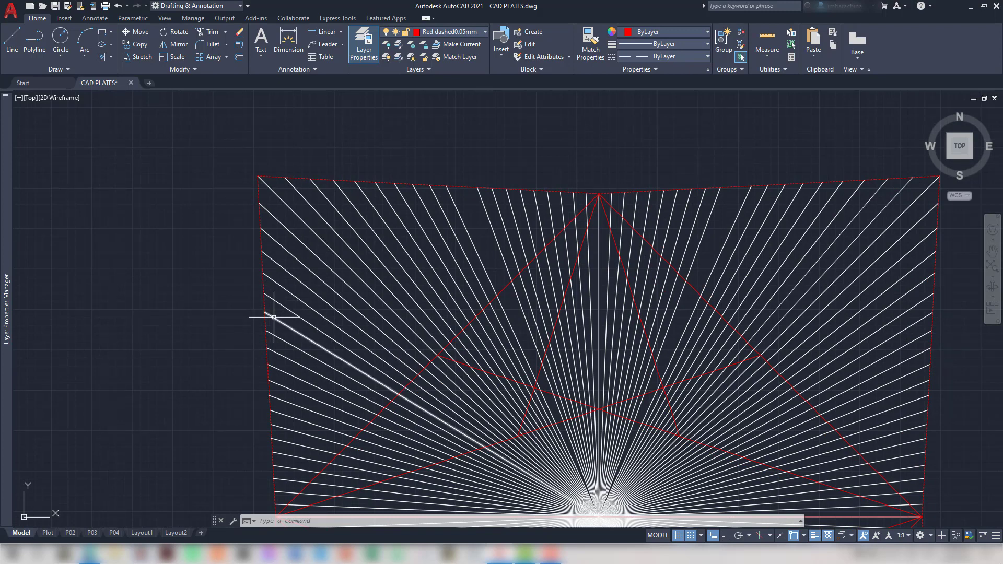
click(277, 384)
key(Delete)
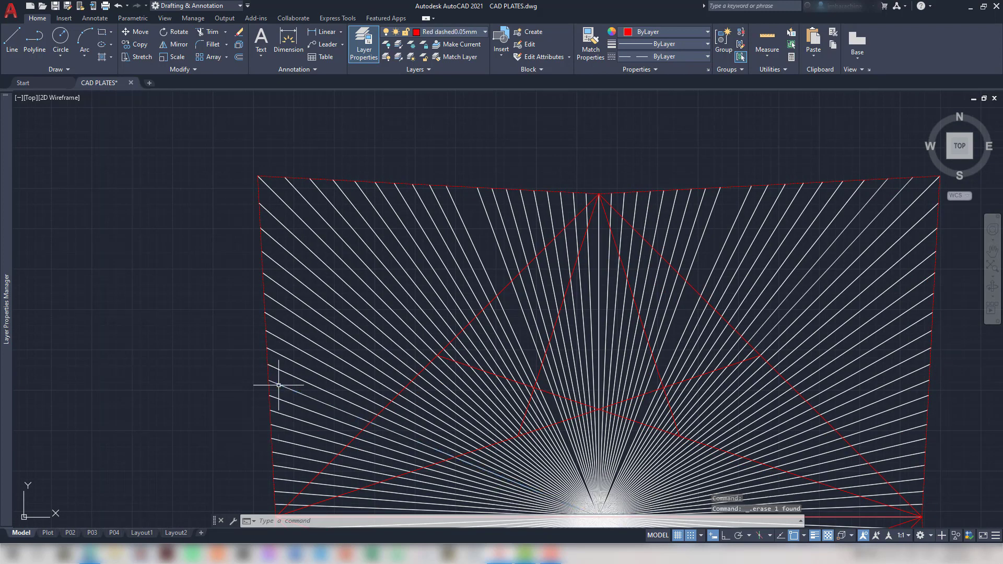
Delete the dividing ray and its overlapping copy that meet the upper half of the red outline's right edge
middle_drag(574, 330, 361, 285)
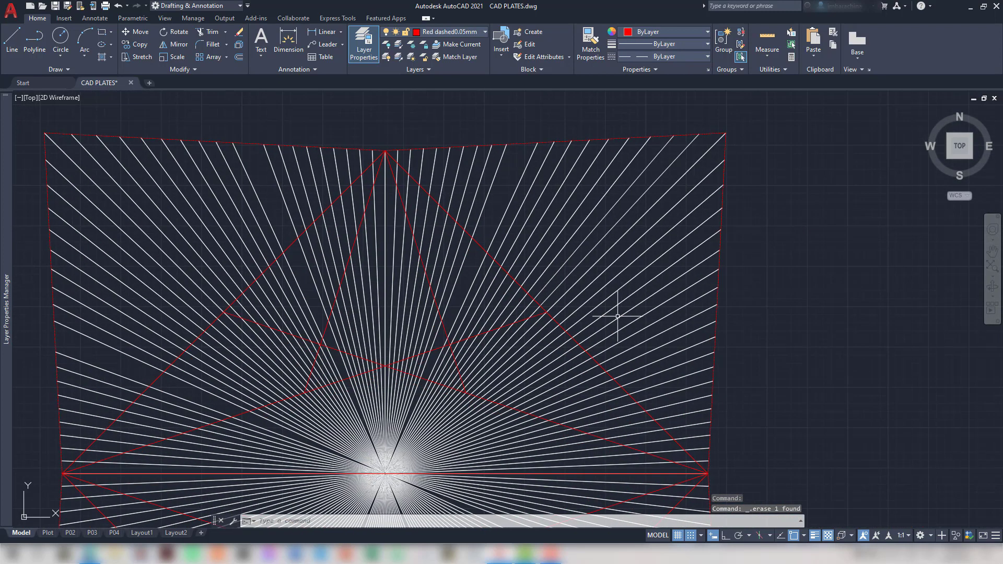
middle_drag(618, 315, 460, 324)
scroll(544, 216, up, 1)
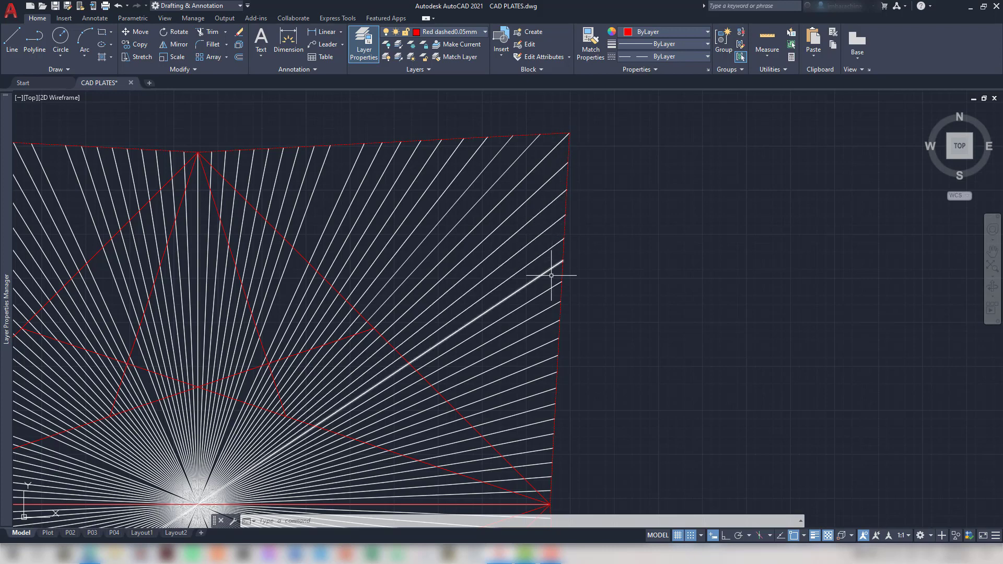
click(549, 342)
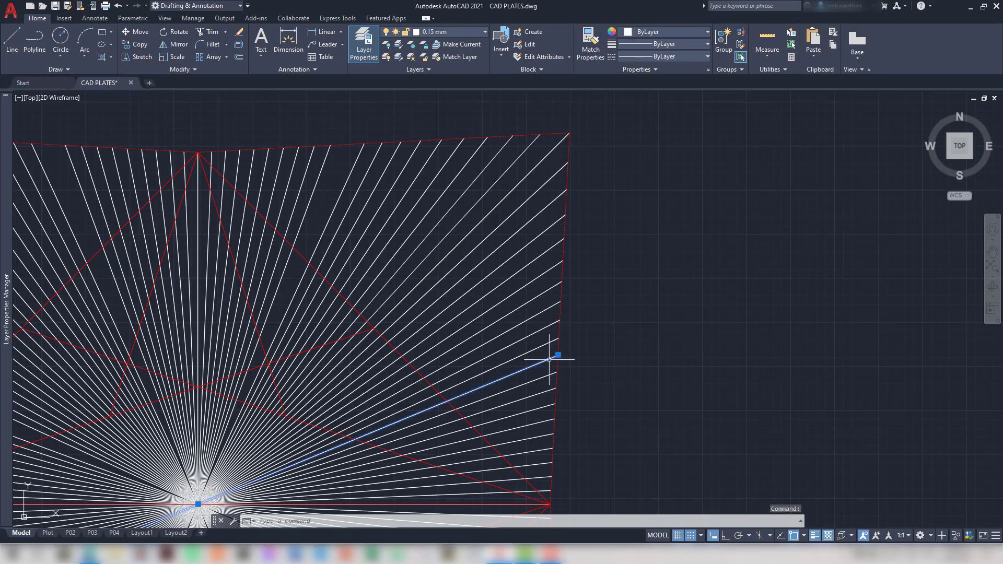
key(Delete)
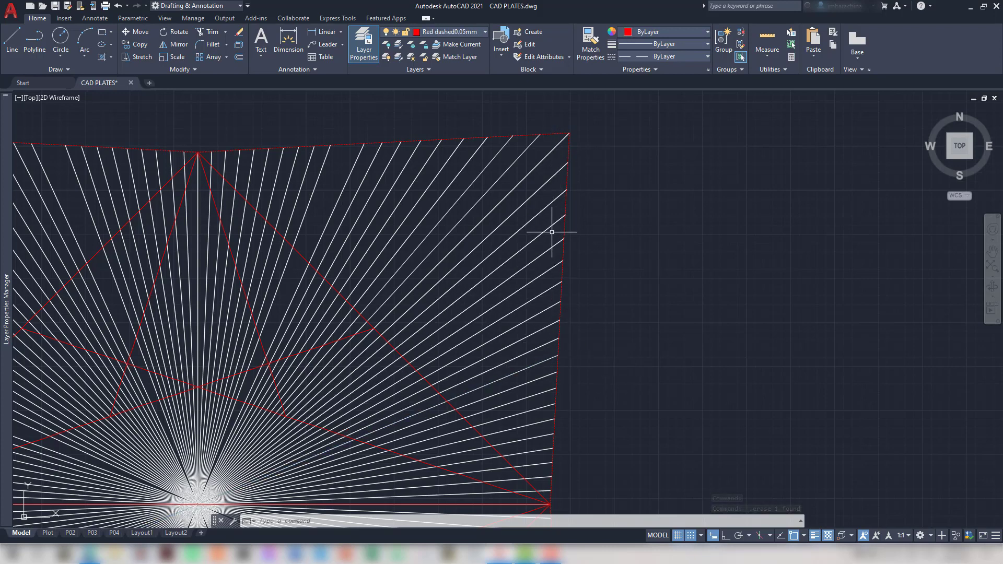
click(541, 361)
key(Delete)
scroll(541, 360, down, 1)
mouse_move(562, 351)
middle_down()
mouse_move(589, 321)
mouse_move(740, 257)
middle_up()
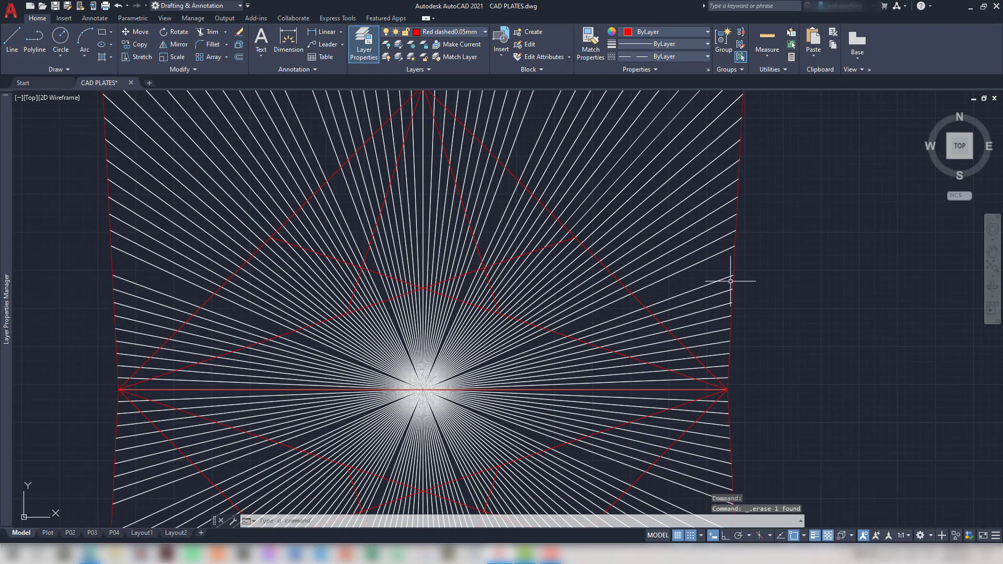
Select the whole star pattern, including the red outline and all rays, as cutting edges for Trim
scroll(731, 314, down, 2)
scroll(751, 322, down, 1)
scroll(758, 328, down, 1)
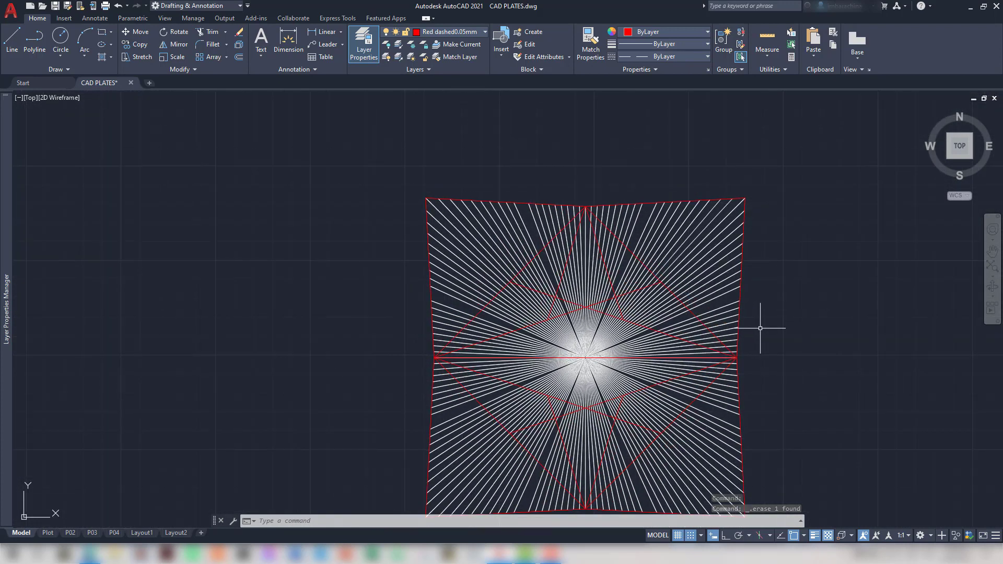
middle_drag(765, 329, 674, 298)
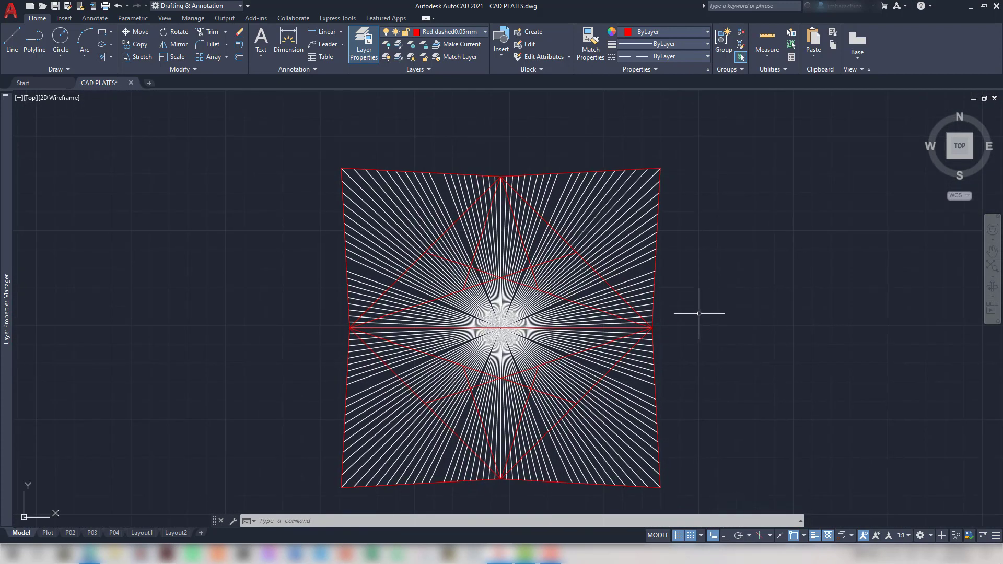
scroll(705, 344, down, 1)
mouse_move(705, 345)
middle_down()
mouse_move(651, 335)
mouse_move(660, 362)
mouse_move(633, 358)
middle_up()
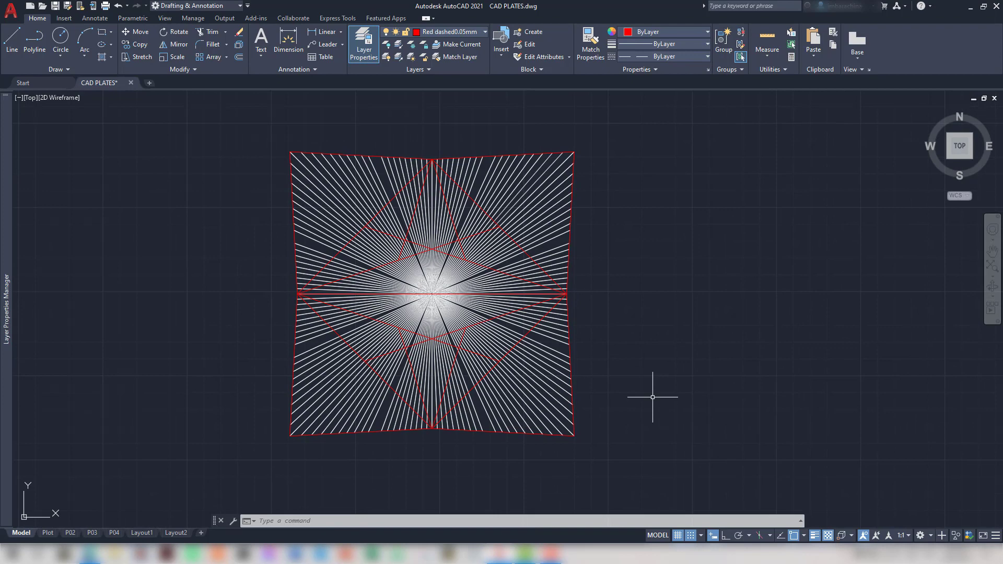
middle_drag(653, 397, 634, 359)
click(653, 421)
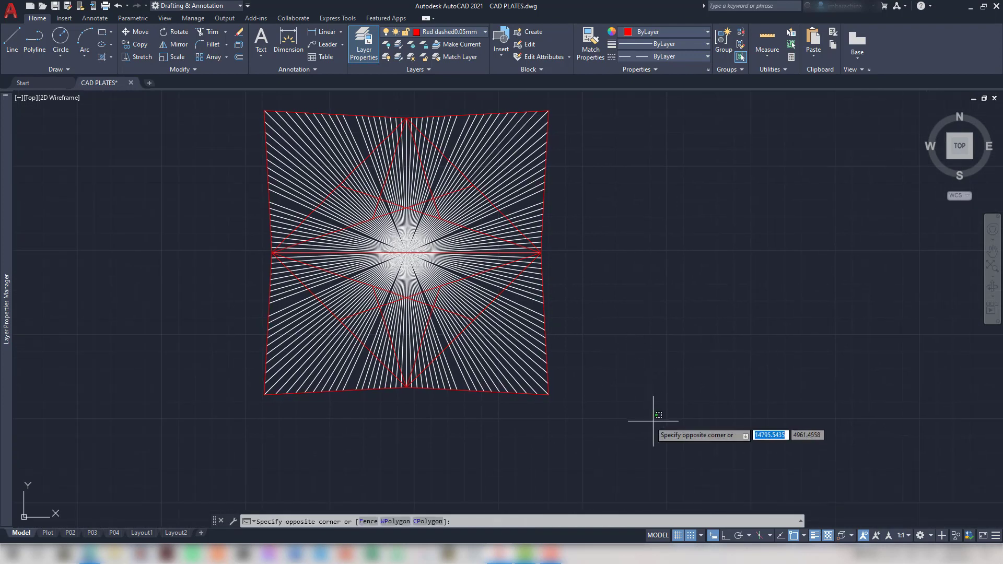
click(209, 105)
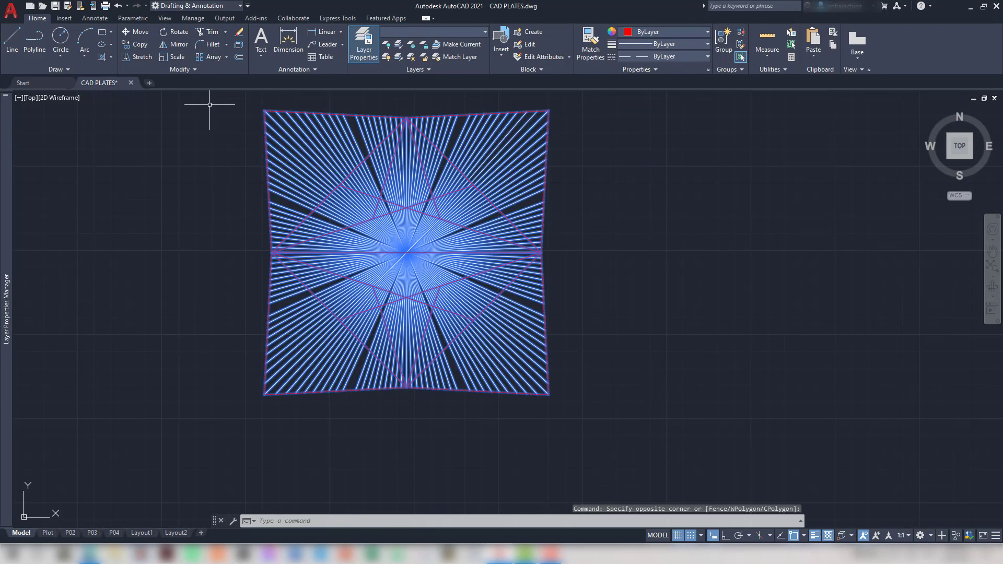
text(tr)
key(Return)
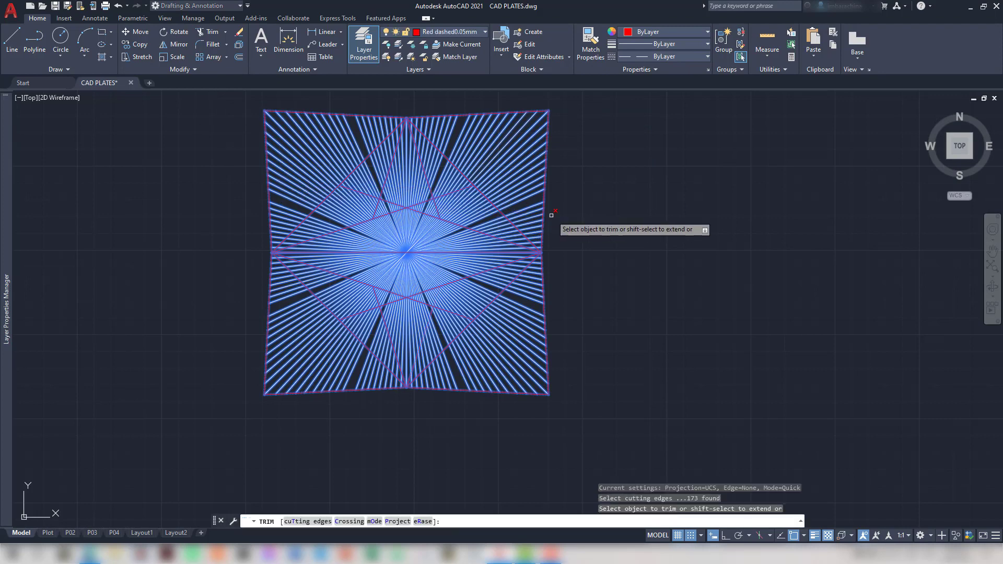
Trim both halves of the upper ray group back to the narrow red star point below the outline's upper edge
middle_drag(585, 212, 700, 296)
scroll(580, 246, up, 3)
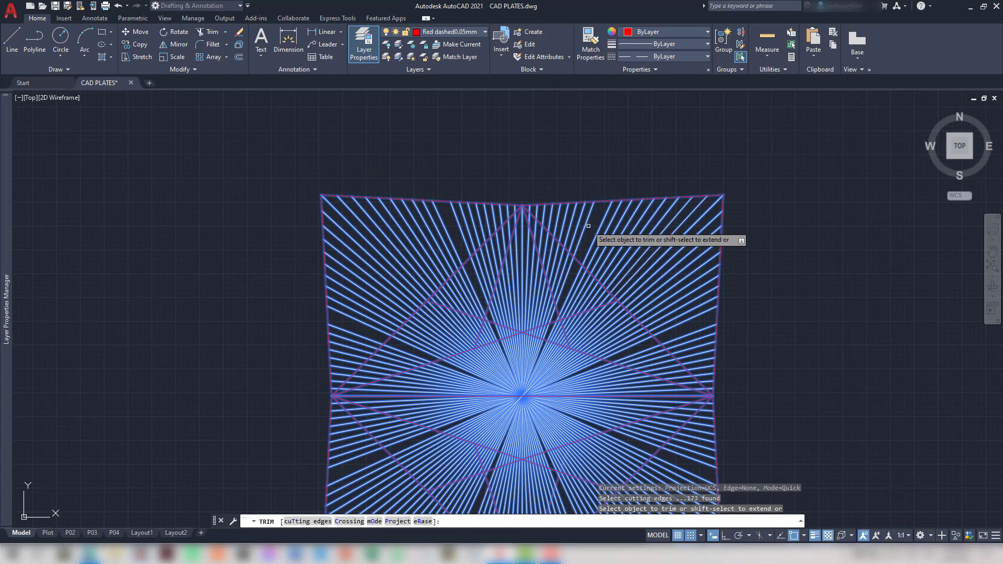
scroll(584, 228, up, 1)
scroll(583, 229, up, 7)
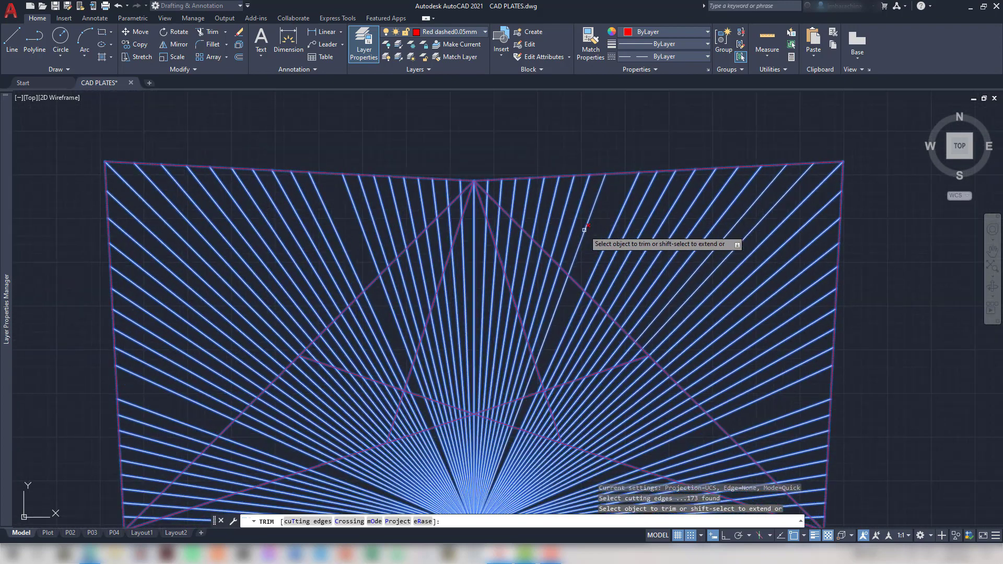
scroll(584, 230, up, 1)
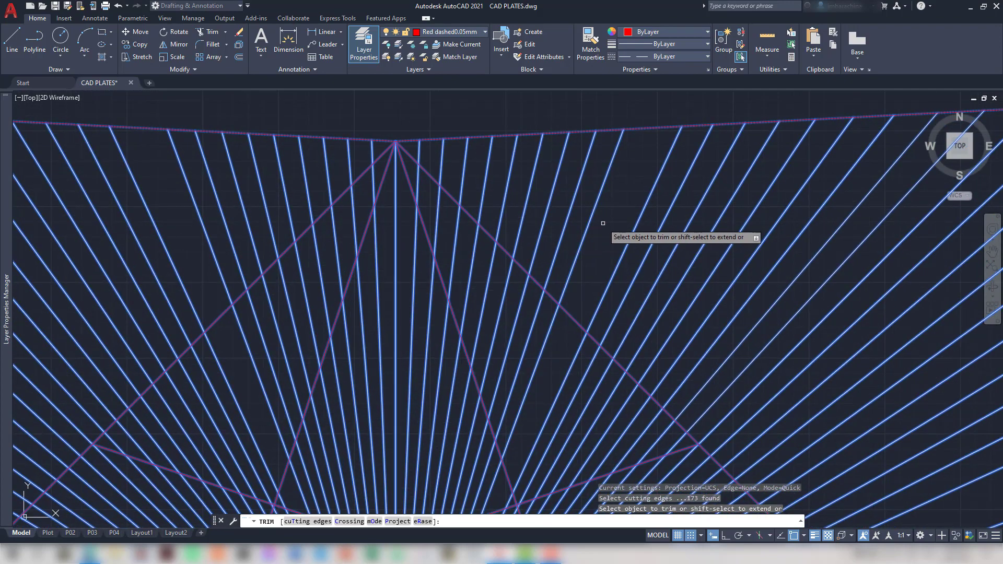
click(603, 222)
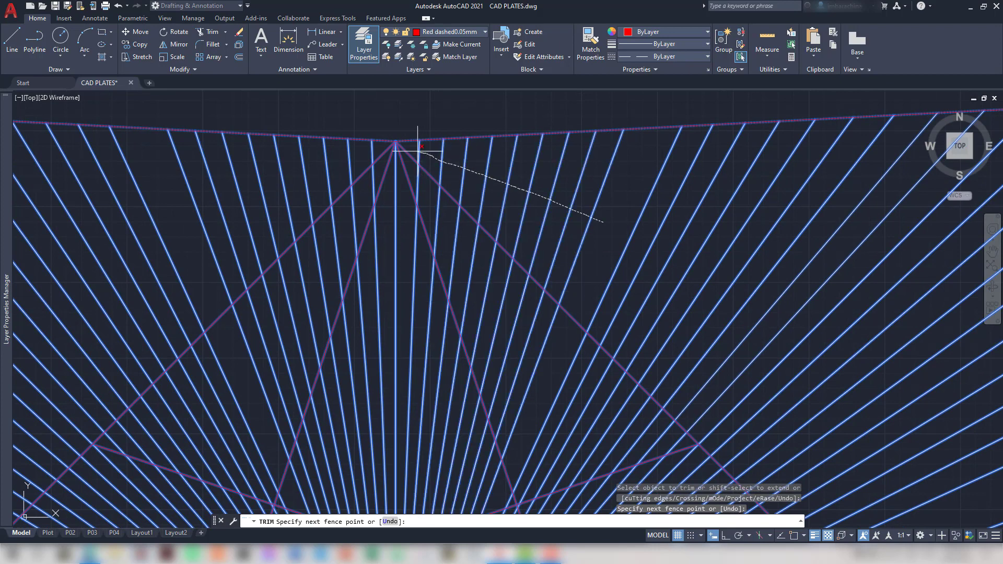
click(399, 147)
key(Return)
mouse_move(490, 357)
mouse_down()
mouse_move(510, 308)
mouse_move(413, 173)
mouse_up()
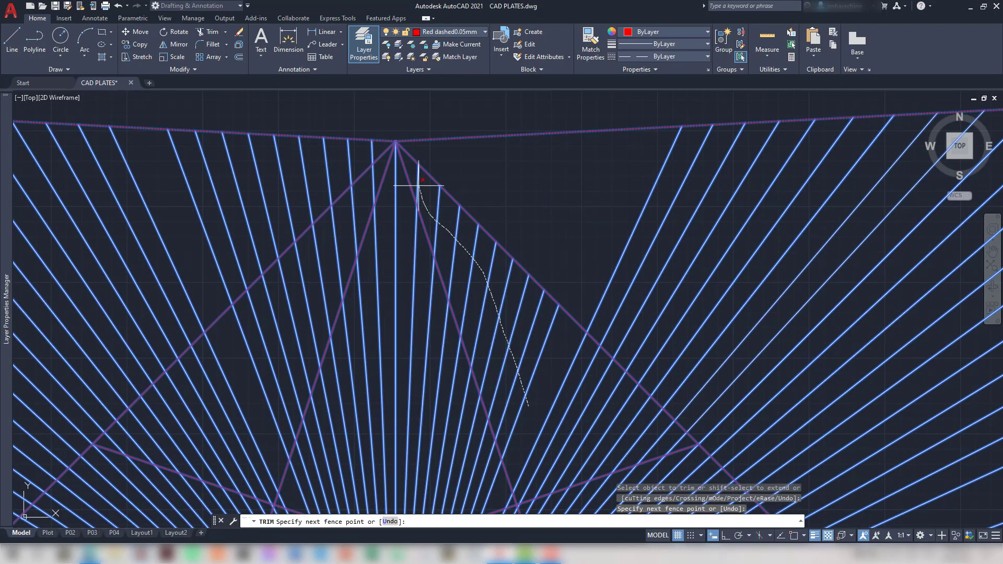
drag(178, 197, 372, 148)
drag(261, 307, 384, 157)
Trim the upper and lower halves of the right-hand ray group back to the inner red star point
scroll(485, 313, down, 1)
scroll(485, 314, down, 2)
middle_drag(844, 340, 761, 277)
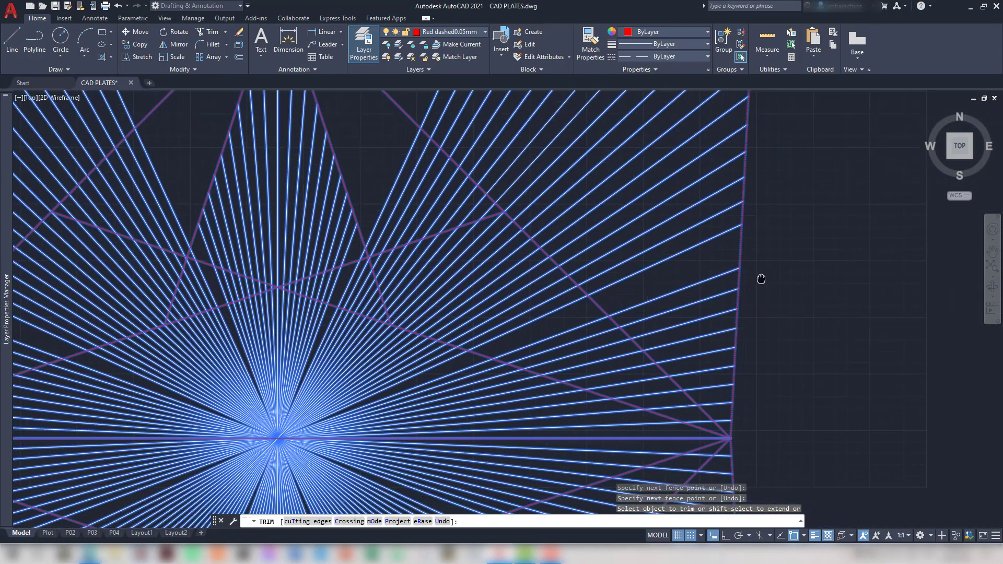
drag(694, 271, 732, 424)
drag(550, 329, 689, 408)
scroll(695, 413, down, 1)
middle_drag(700, 429, 712, 273)
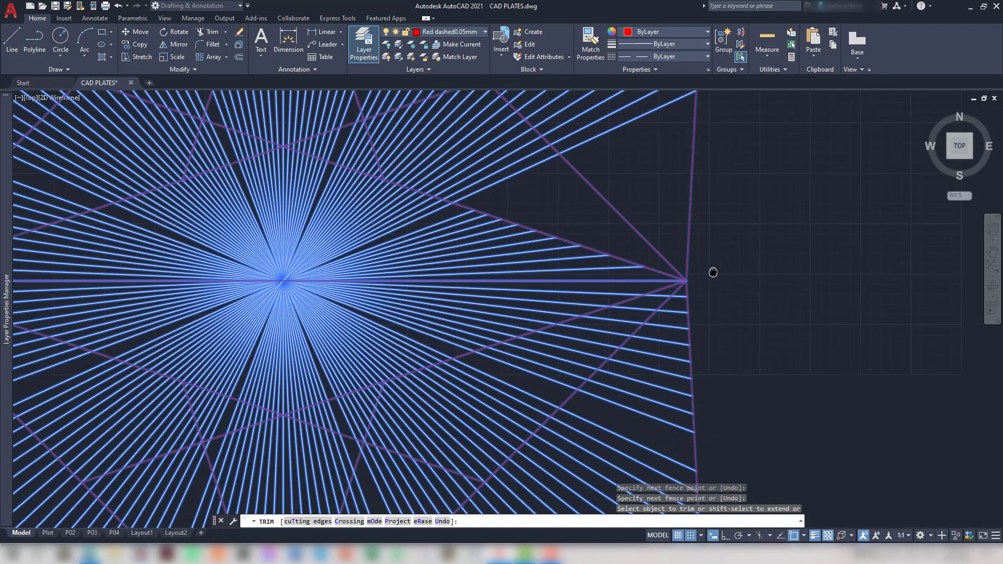
drag(641, 417, 679, 271)
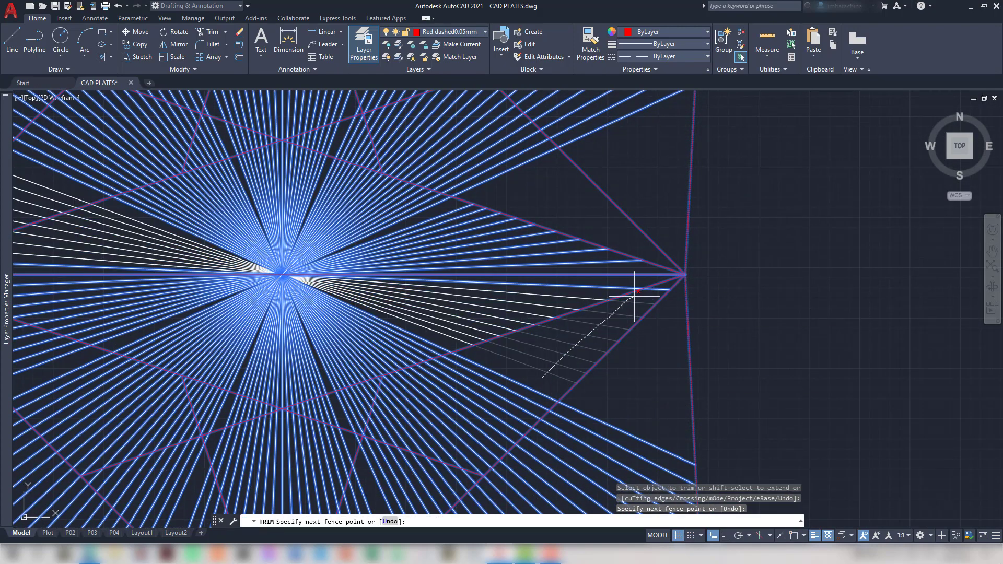
Trim both halves of the bottom ray group back to the inner red star point
middle_drag(744, 333, 829, 156)
mouse_move(500, 428)
mouse_down()
mouse_move(392, 477)
mouse_move(465, 340)
mouse_move(393, 457)
mouse_up()
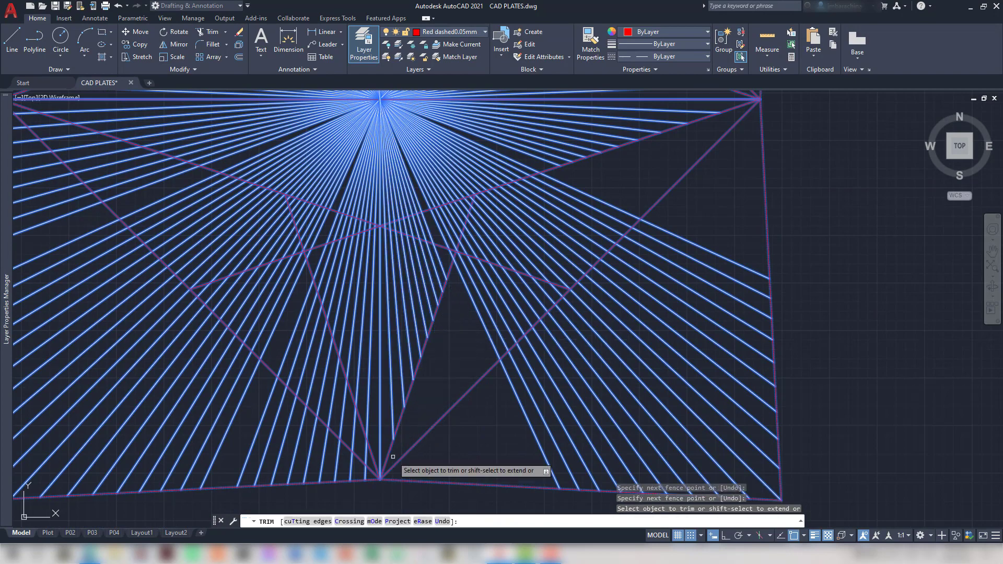
scroll(380, 446, up, 1)
mouse_move(211, 437)
mouse_down()
mouse_move(381, 481)
mouse_move(357, 477)
mouse_up()
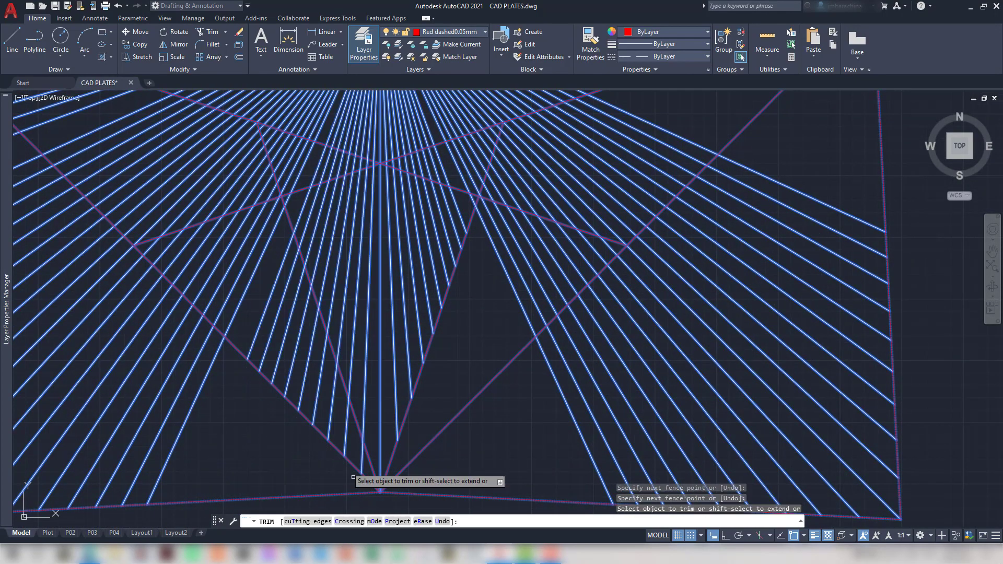
mouse_move(257, 314)
mouse_down()
mouse_move(336, 403)
mouse_move(366, 461)
mouse_up()
Trim the lower and upper halves of the left-hand ray group back to the inner red star point and end Trim
scroll(280, 361, down, 1)
middle_drag(281, 360, 672, 459)
drag(365, 301, 344, 173)
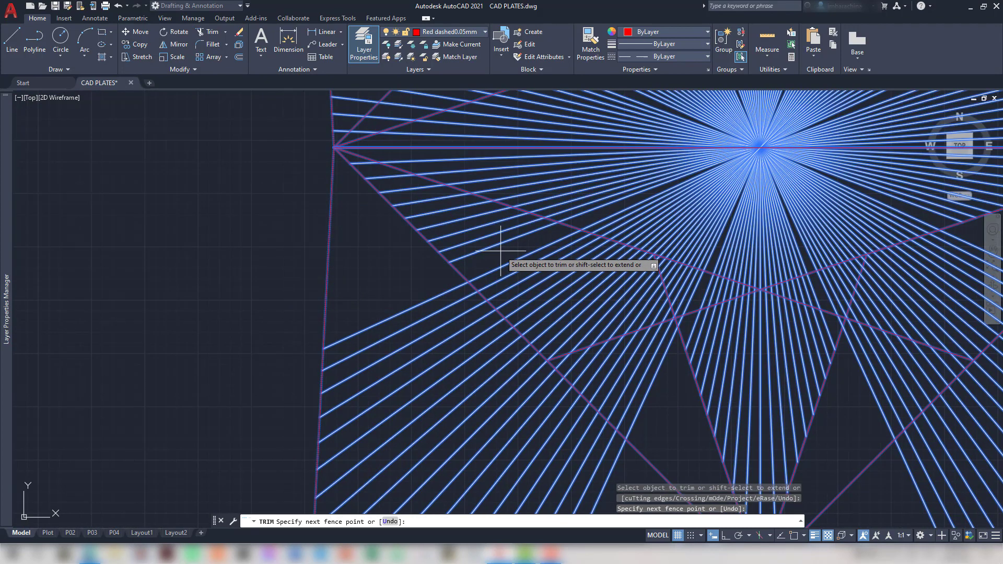
middle_drag(356, 191, 403, 412)
mouse_move(409, 180)
mouse_down()
mouse_move(416, 219)
mouse_move(391, 293)
mouse_up()
drag(526, 207, 409, 299)
scroll(127, 310, down, 3)
scroll(128, 309, down, 2)
key(Return)
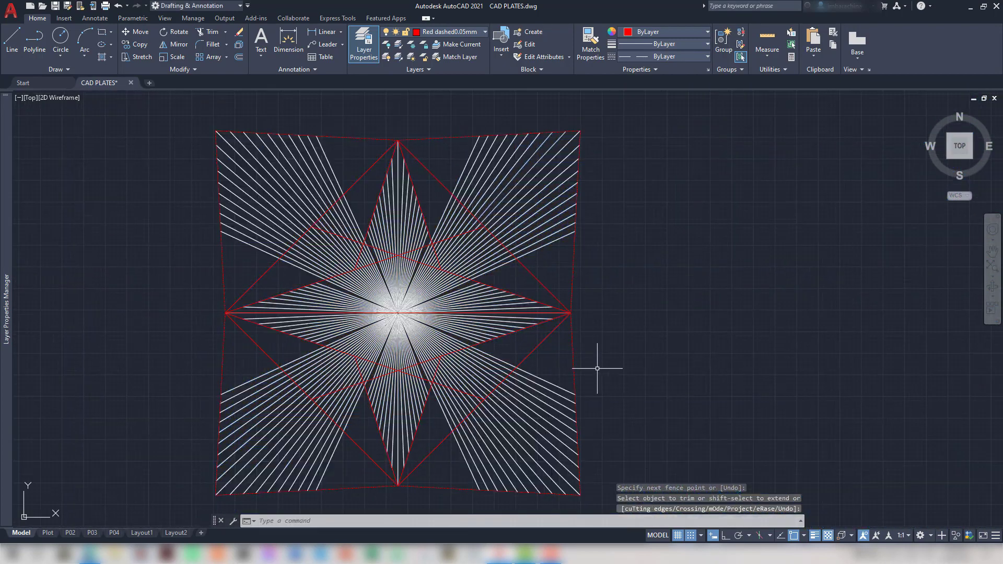
Compare the trimmed pattern with the left star plan in plate-04.pdf, checking the ray groups and dashed guide lines
scroll(606, 360, down, 1)
key(alt+Tab)
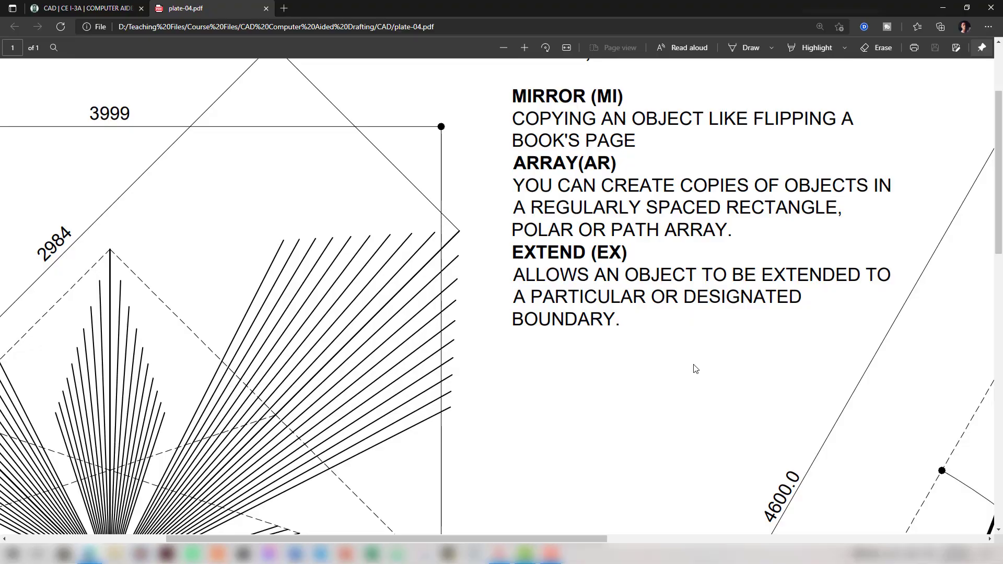
scroll(692, 370, down, 1)
ctrl+scroll(428, 372, up, 3)
ctrl+scroll(427, 372, down, 3)
ctrl+scroll(455, 363, up, 2)
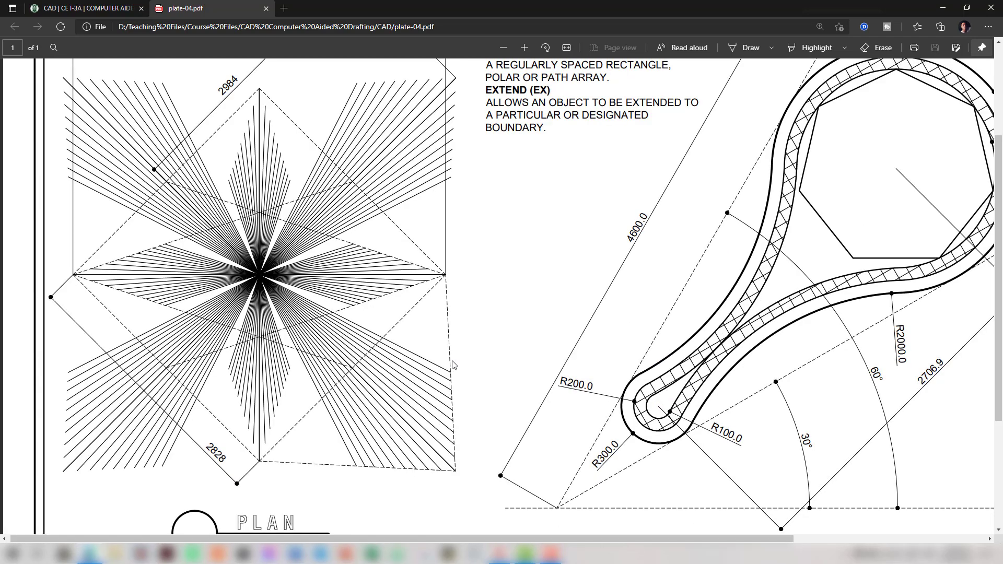
scroll(454, 366, down, 1)
scroll(454, 366, up, 3)
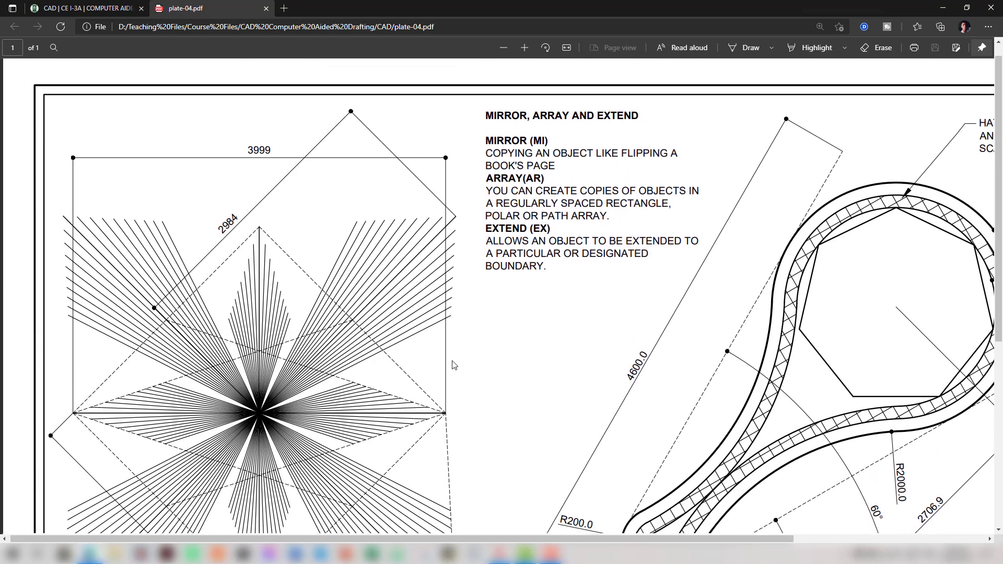
scroll(452, 366, down, 1)
key(alt+Tab)
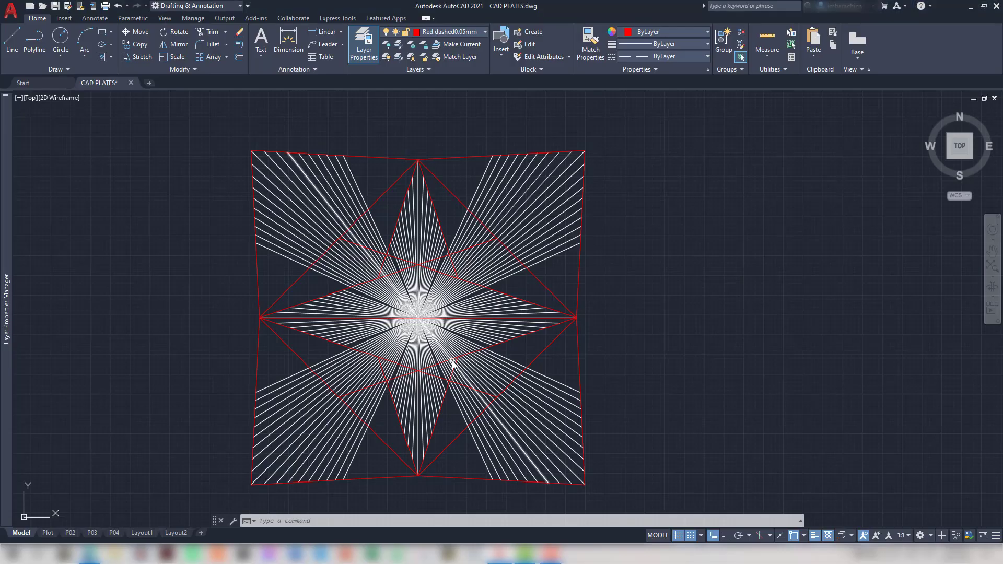
key(alt+Tab)
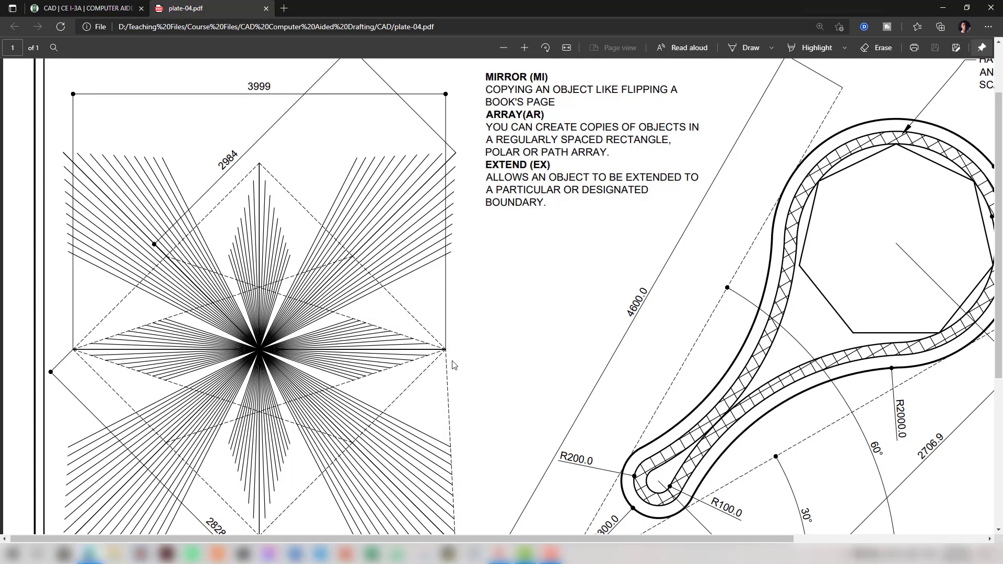
key(alt+Tab)
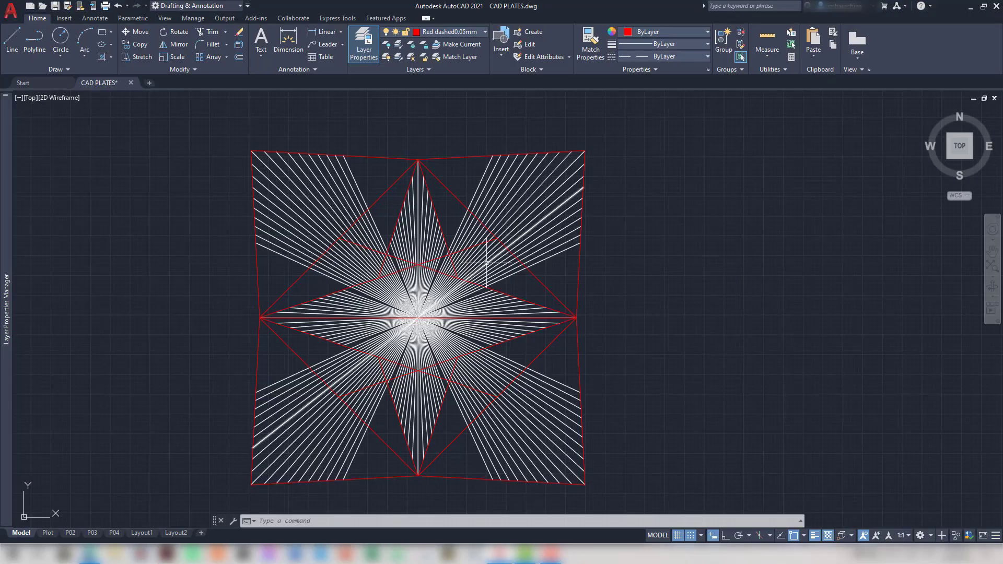
key(alt+Tab)
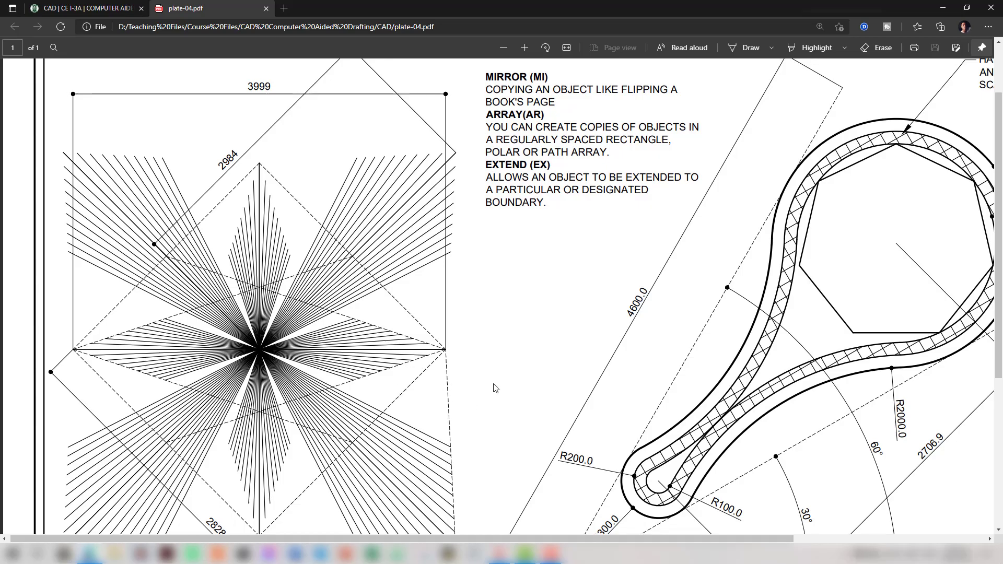
scroll(505, 354, down, 5)
Return to AutoCAD and select the red outline's left and upper edge lines and the left half of its lower edge
key(alt+Tab)
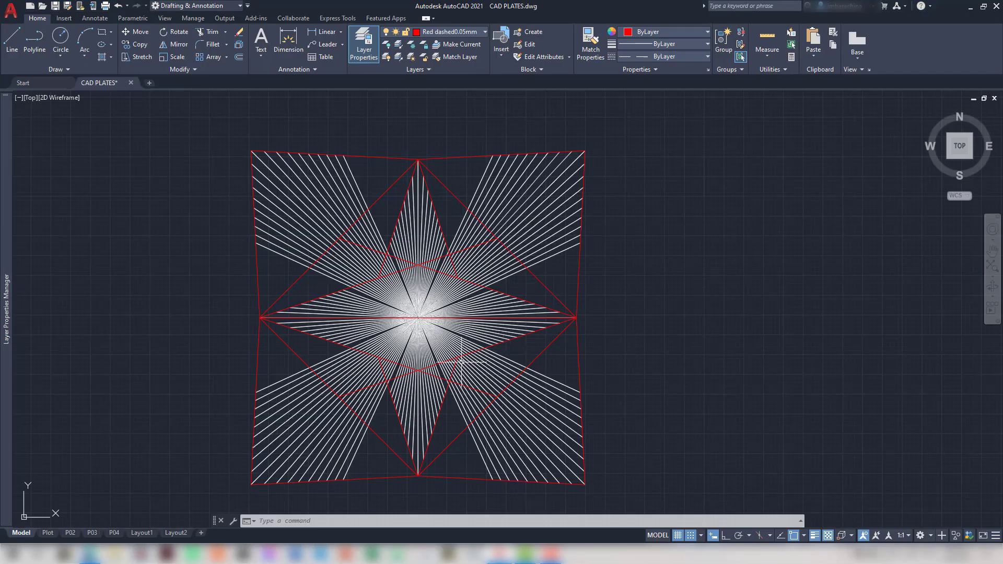
click(258, 349)
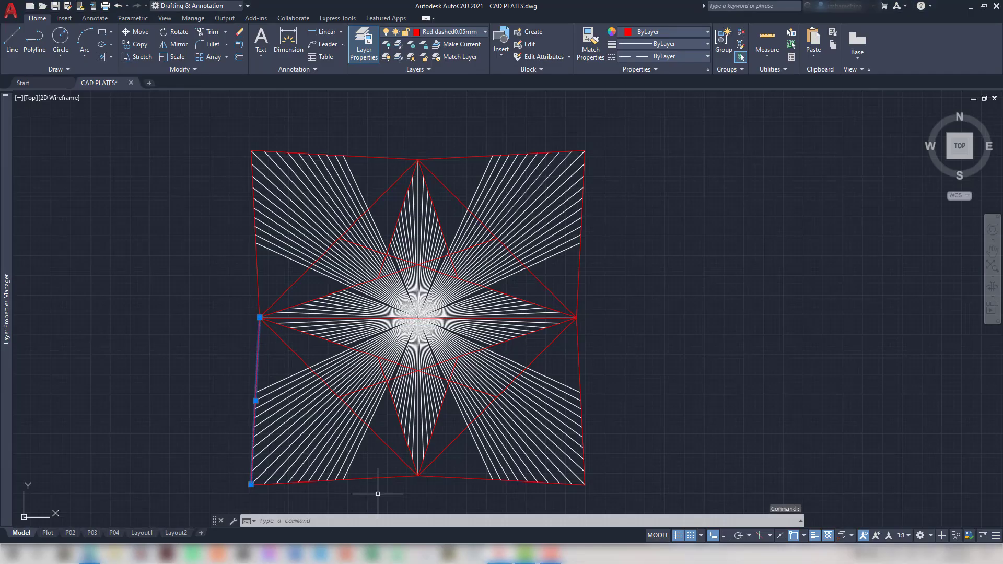
click(374, 477)
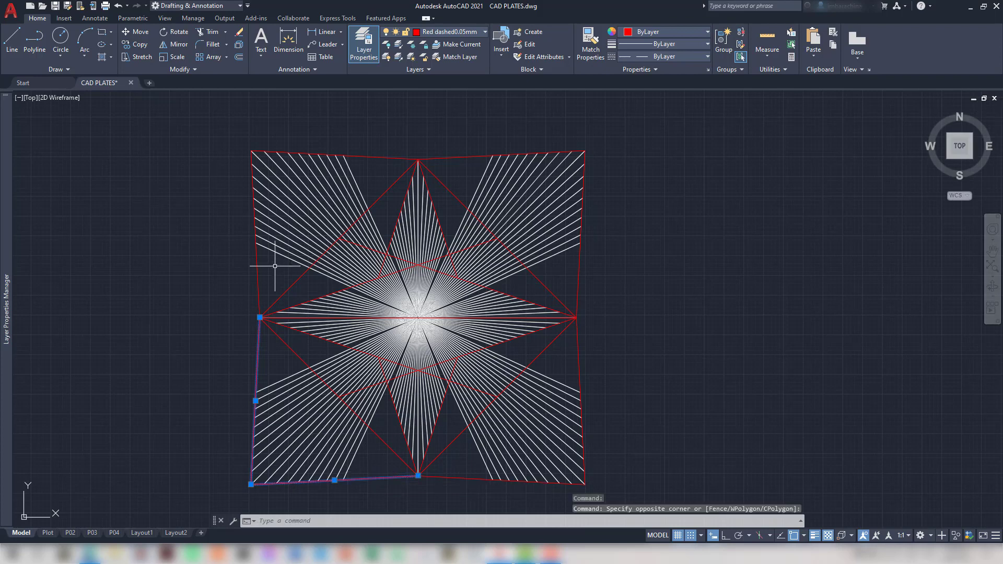
drag(264, 277, 223, 268)
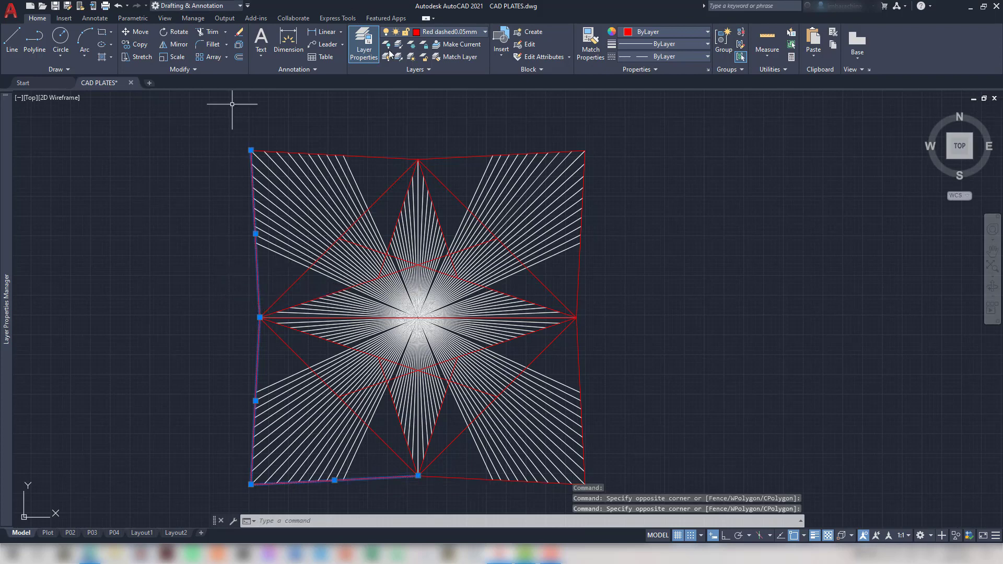
click(385, 156)
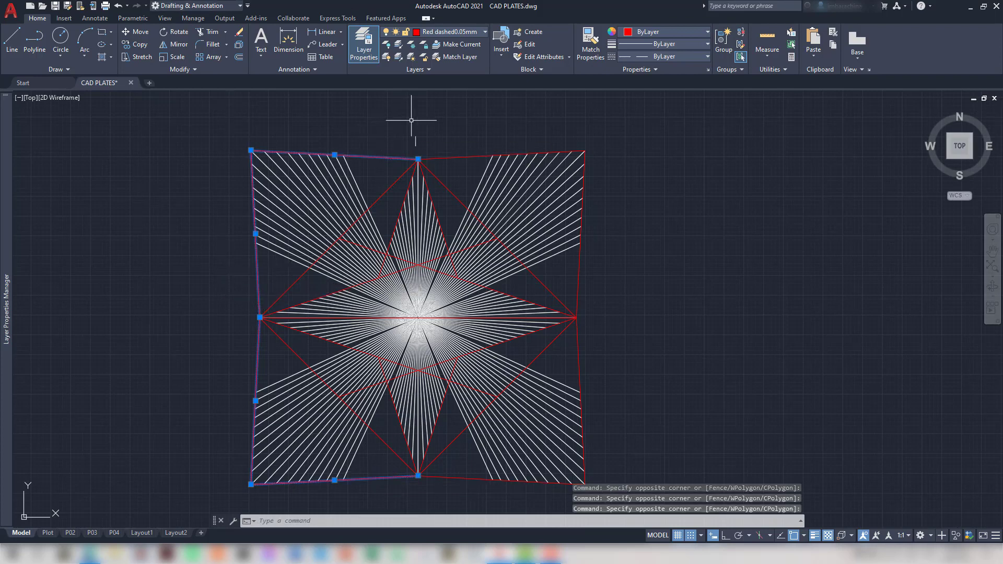
click(462, 158)
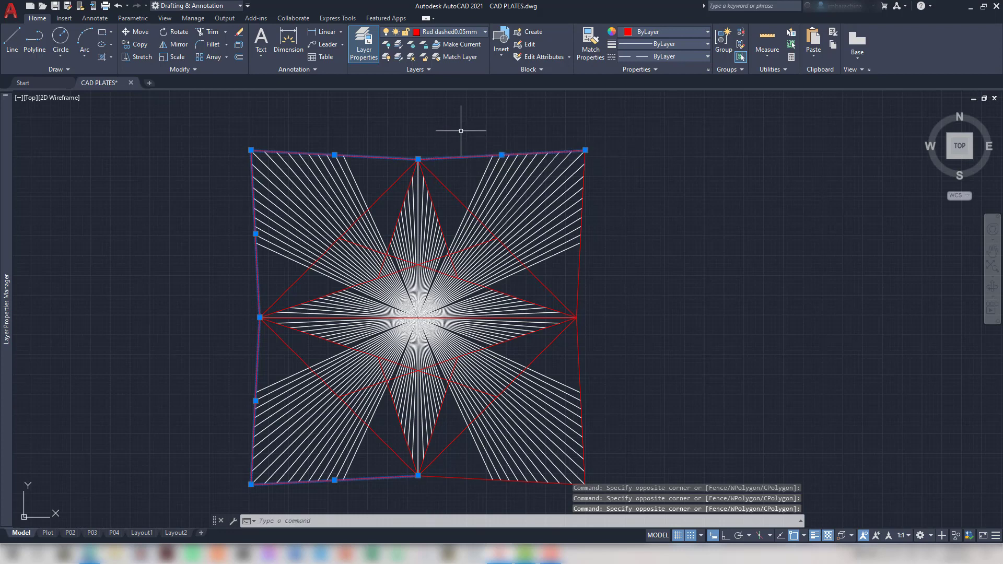
Erase the six red outer boundary lines around the rays, keeping the two that meet at the lower-right corner
click(604, 266)
click(571, 270)
key(Delete)
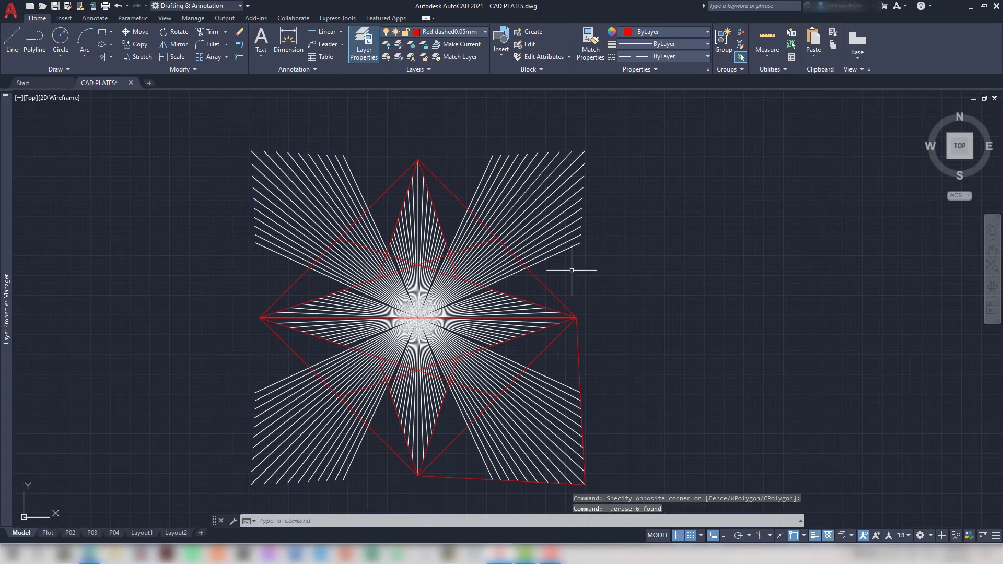
Check the figure against plate-04.pdf and erase the four red lines bounding the upper and lower star points
key(alt+Tab)
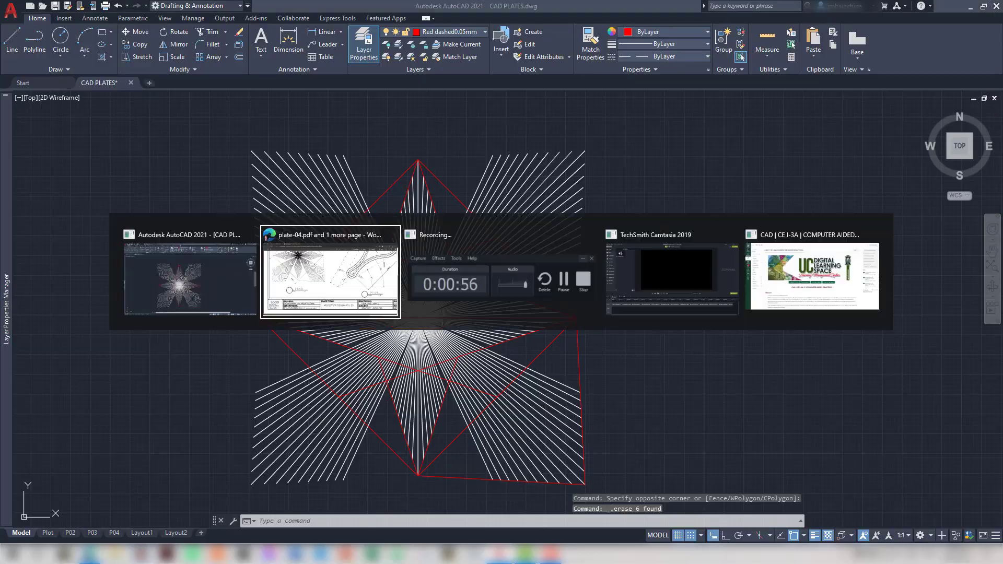
scroll(401, 257, up, 4)
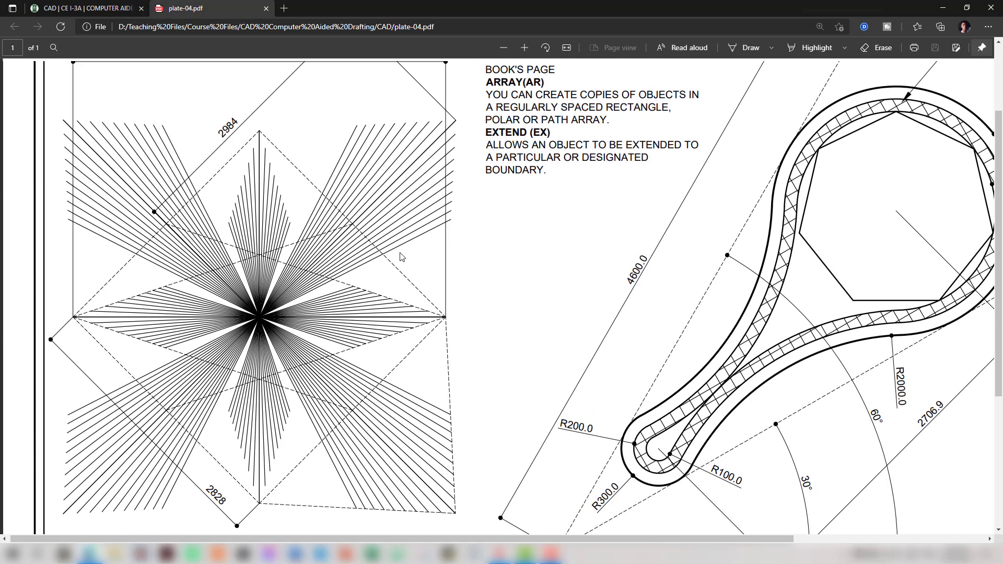
key(alt+Tab)
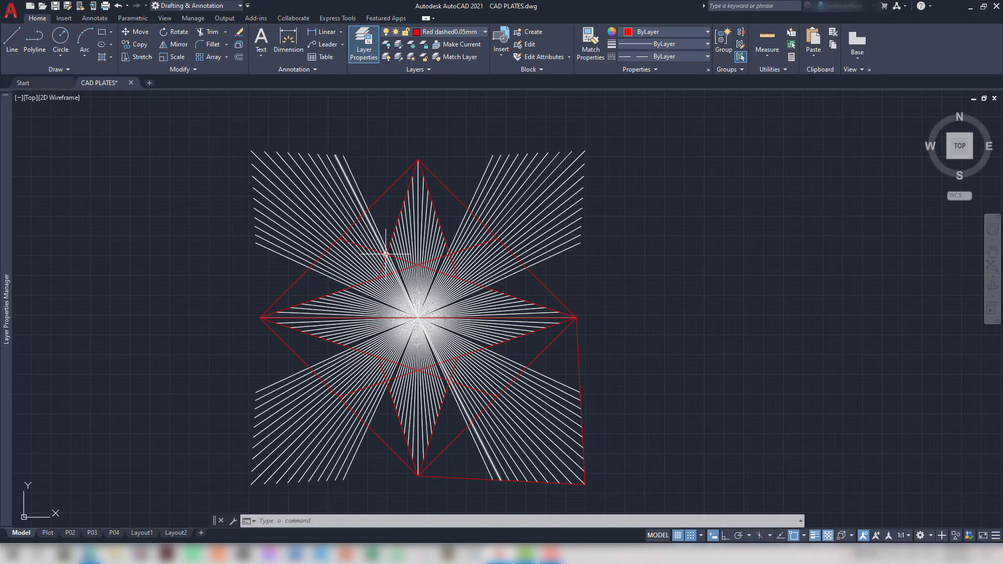
scroll(397, 230, up, 3)
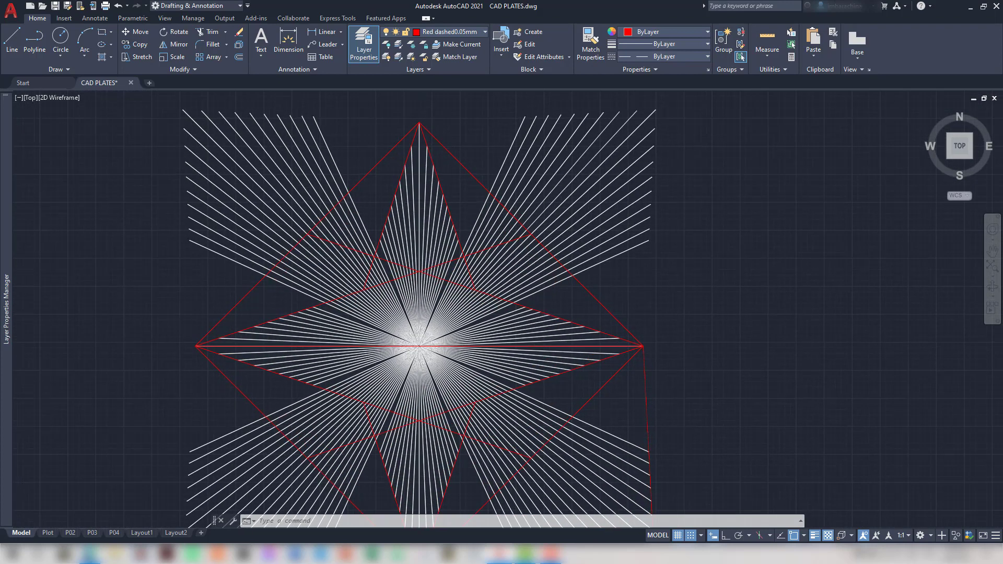
click(456, 240)
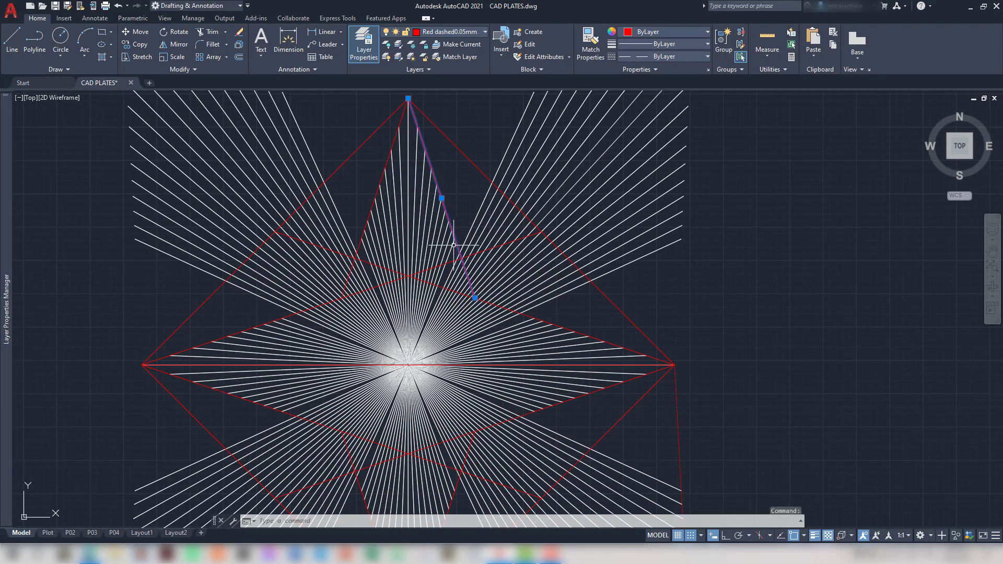
click(358, 248)
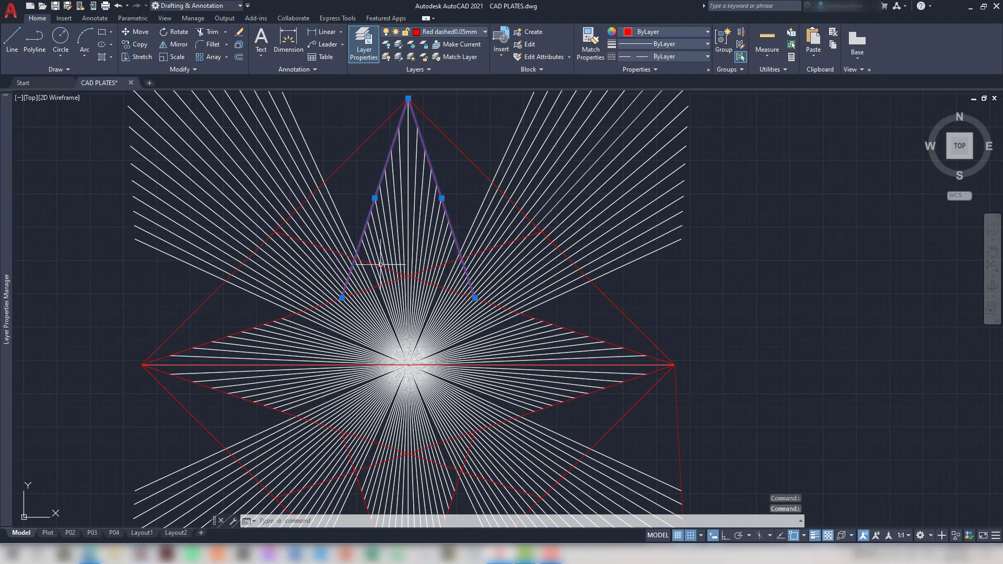
click(355, 473)
click(460, 491)
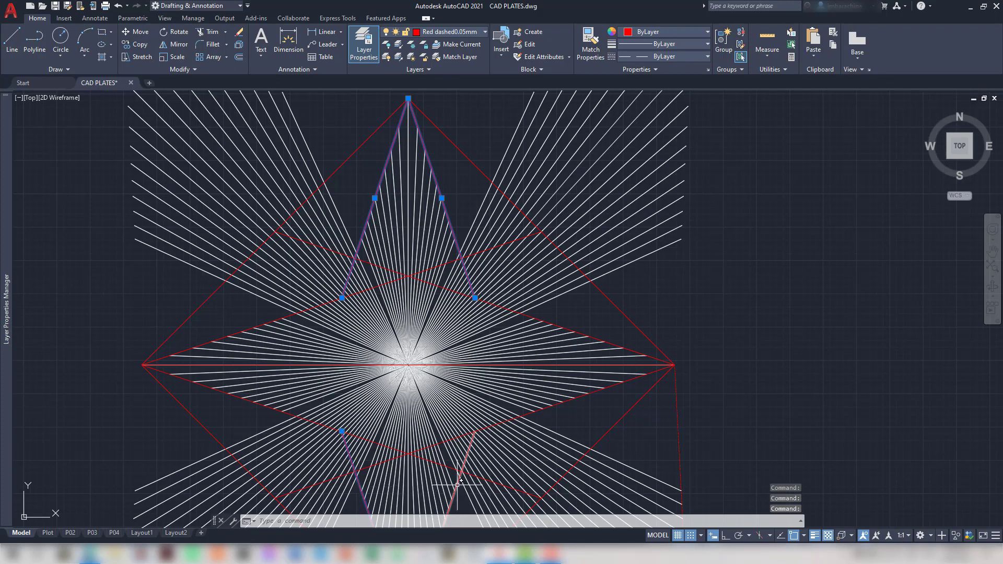
key(Delete)
scroll(549, 392, down, 3)
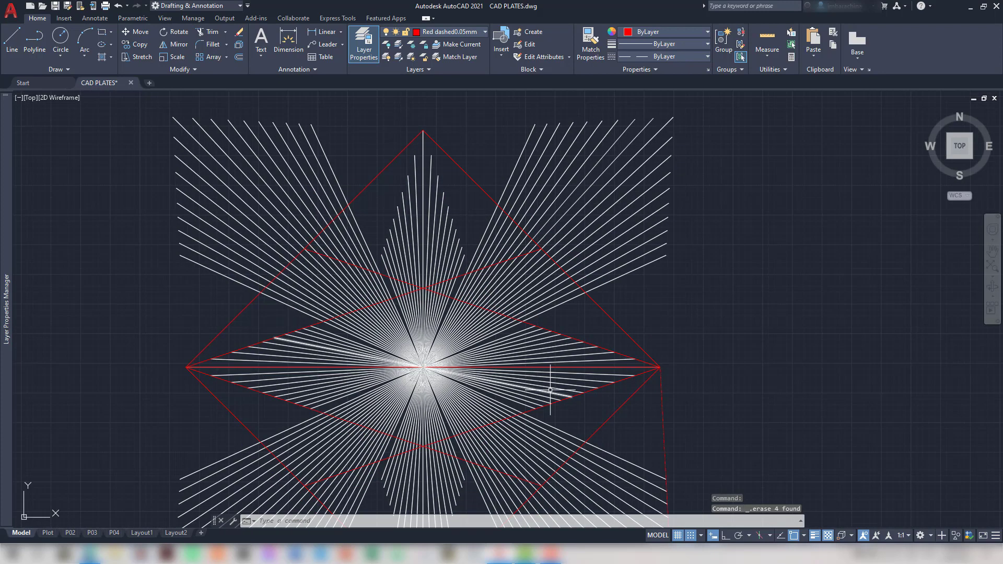
Compare the remaining red construction lines and rays with the first plan in plate-04.pdf in the browser
key(alt+Tab)
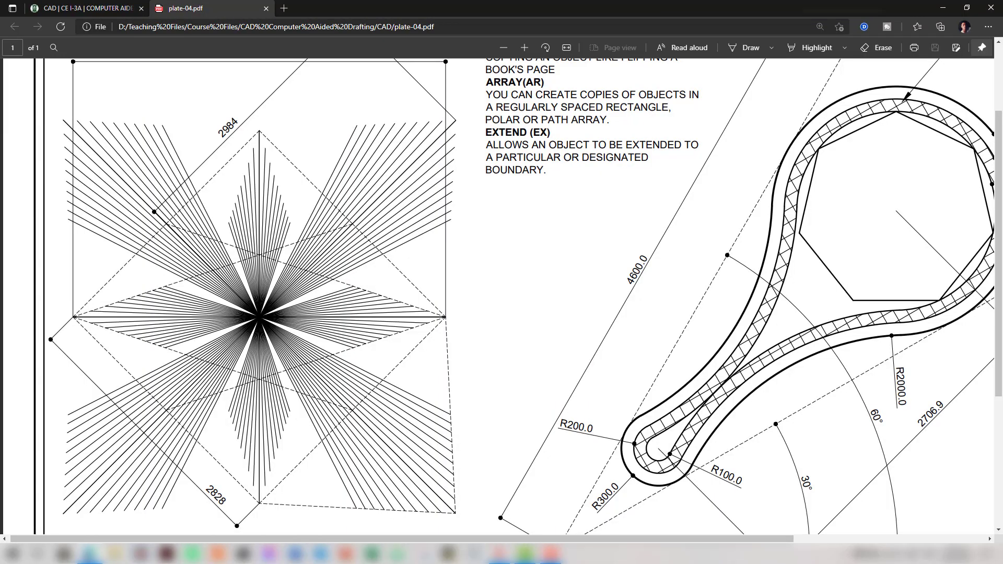
key(alt+Tab)
scroll(593, 403, up, 3)
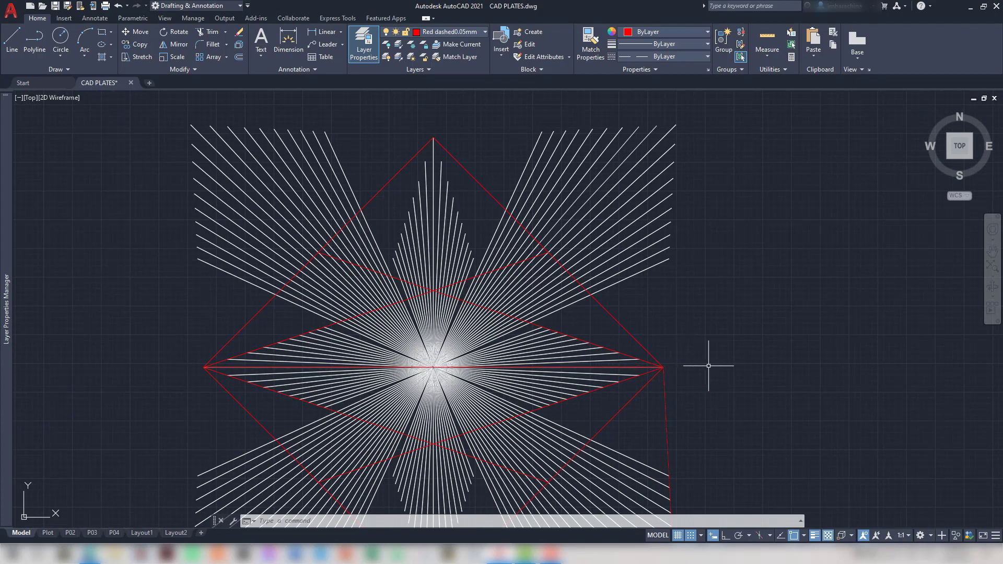
key(alt+Tab)
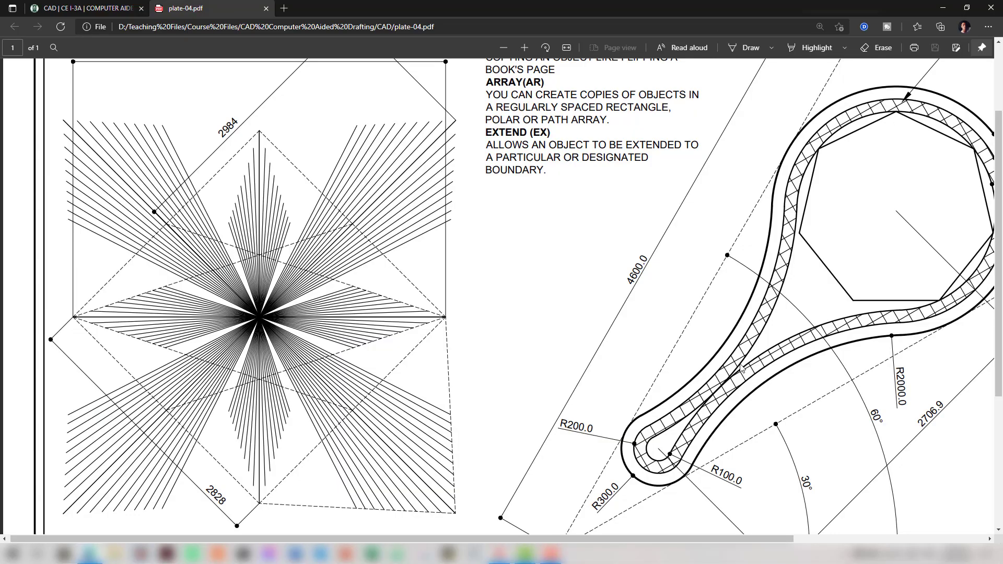
scroll(742, 369, down, 4)
key(alt+Tab)
scroll(740, 363, down, 3)
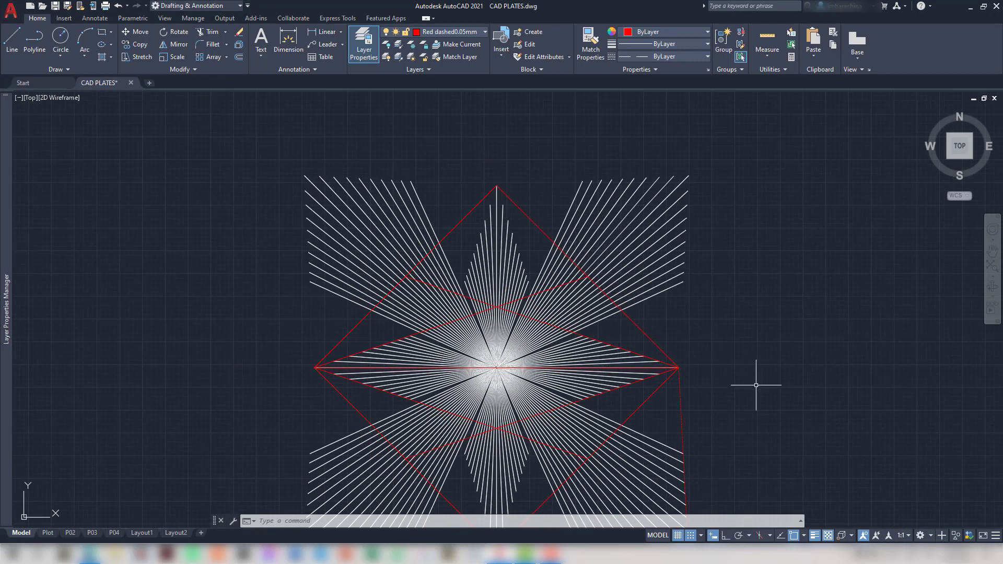
scroll(762, 385, down, 2)
mouse_move(773, 385)
middle_down()
mouse_move(715, 337)
mouse_move(657, 320)
middle_up()
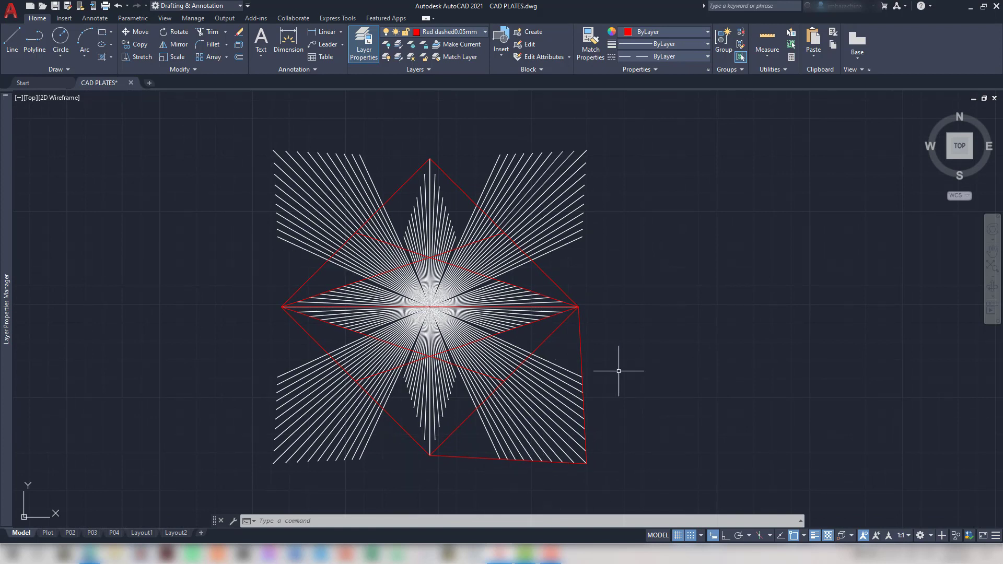
key(alt+Tab)
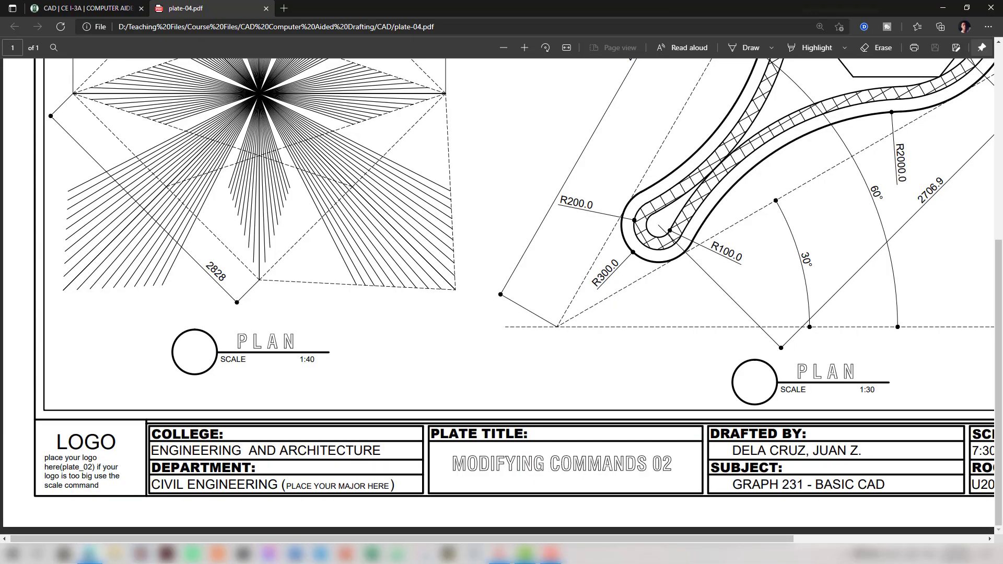
scroll(522, 360, up, 5)
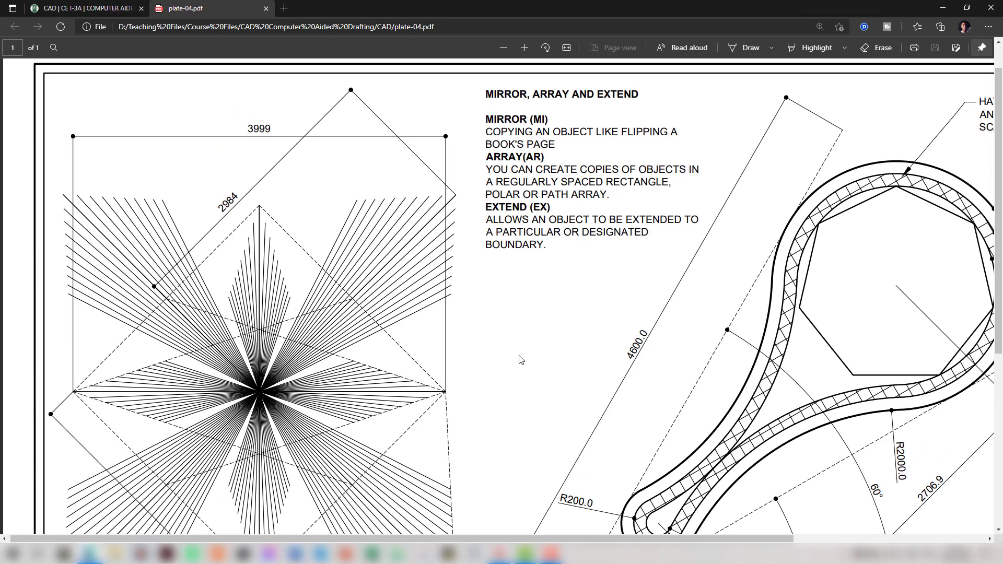
key(alt+Tab)
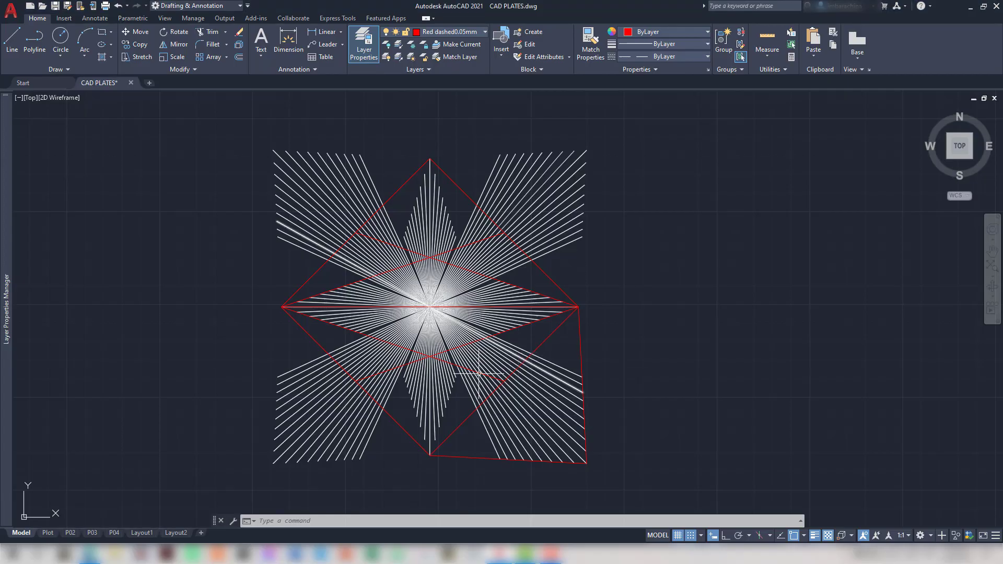
View the P04 layout sheet alongside the reference plate and return to model space
click(113, 532)
key(alt+Tab)
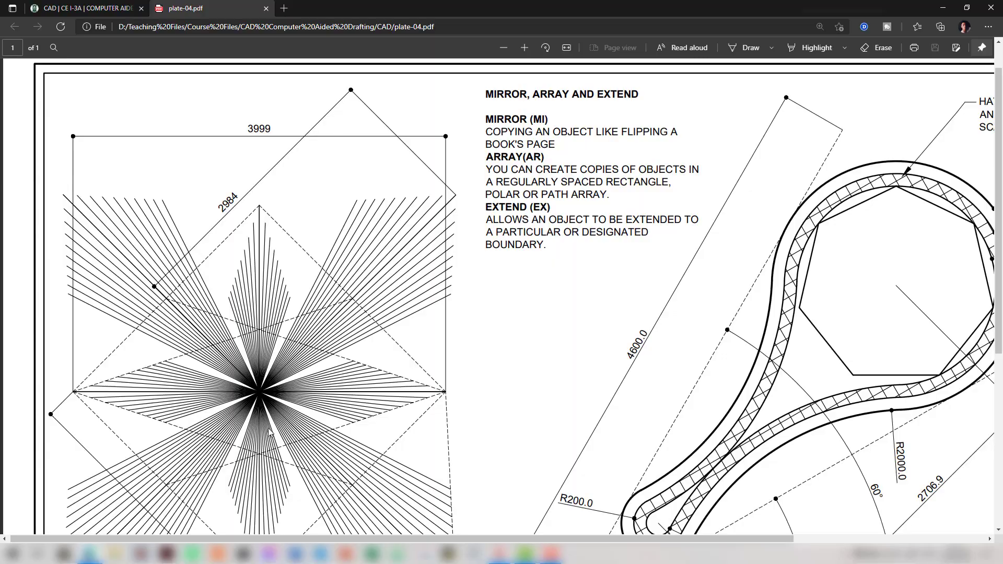
key(alt+Tab)
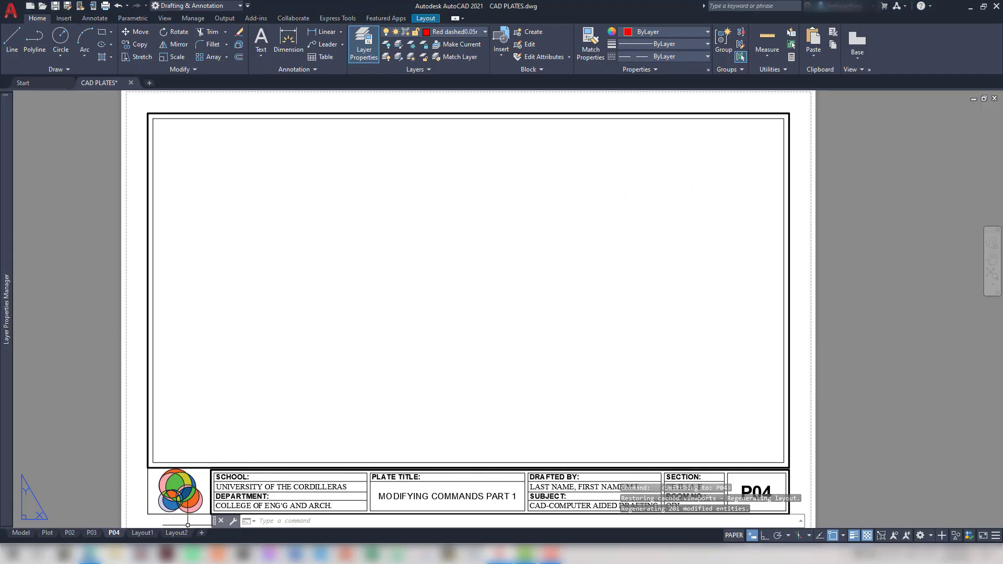
click(21, 533)
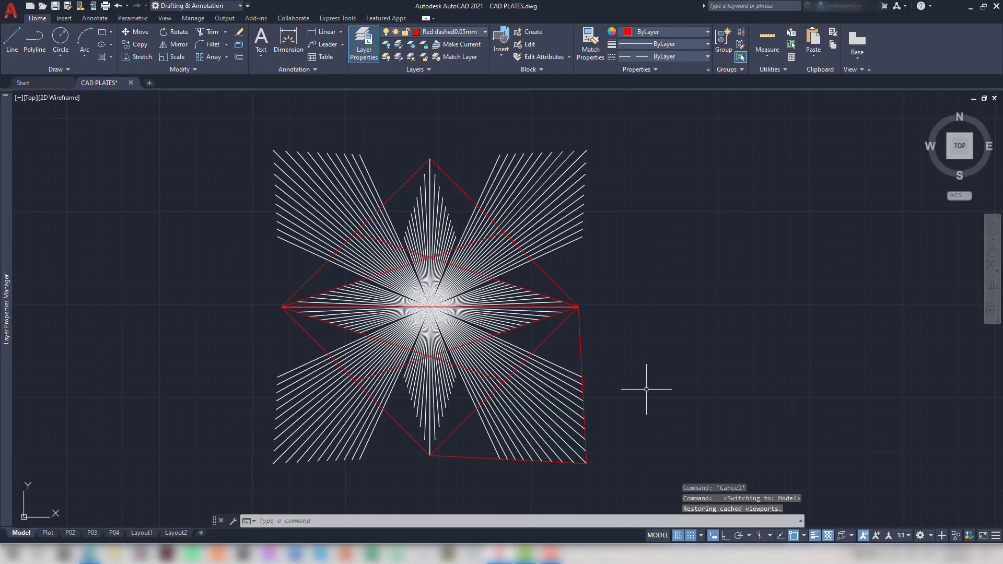
Examine the second plan's radii, angles, lengths and hatch notes in plate-04.pdf and return to an empty area beside the ray figure in AutoCAD
key(alt+Tab)
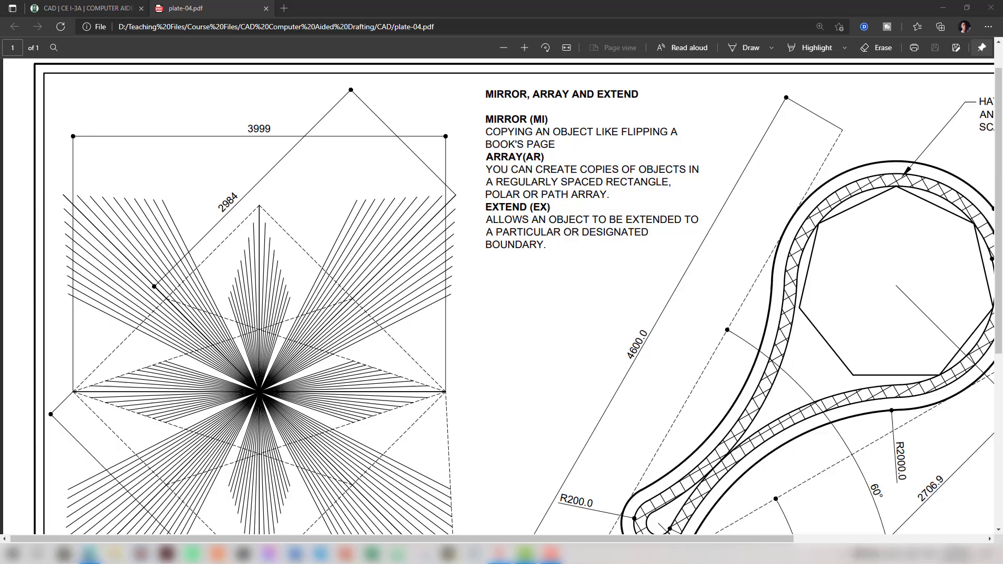
ctrl+scroll(673, 351, up, 3)
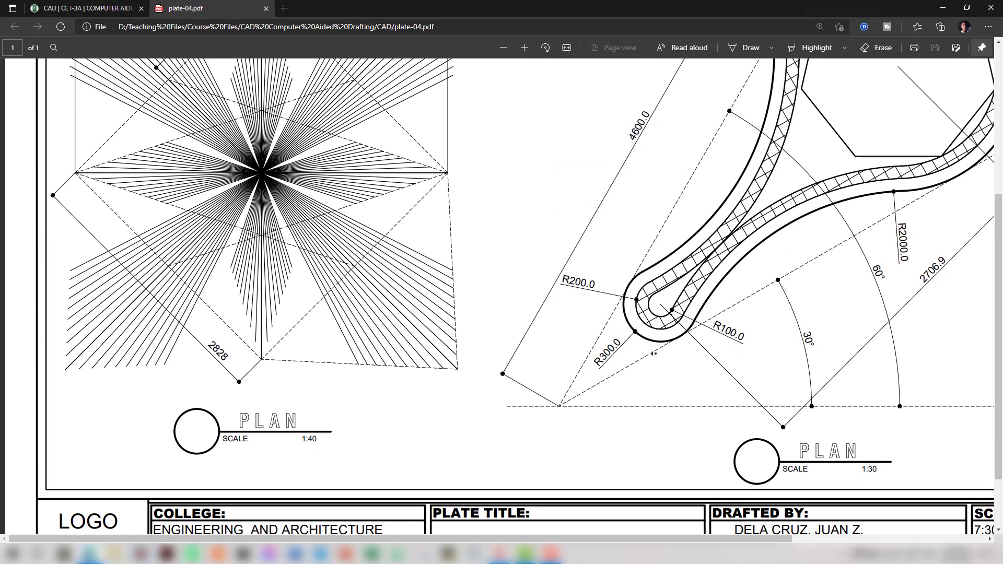
scroll(706, 357, right, 5)
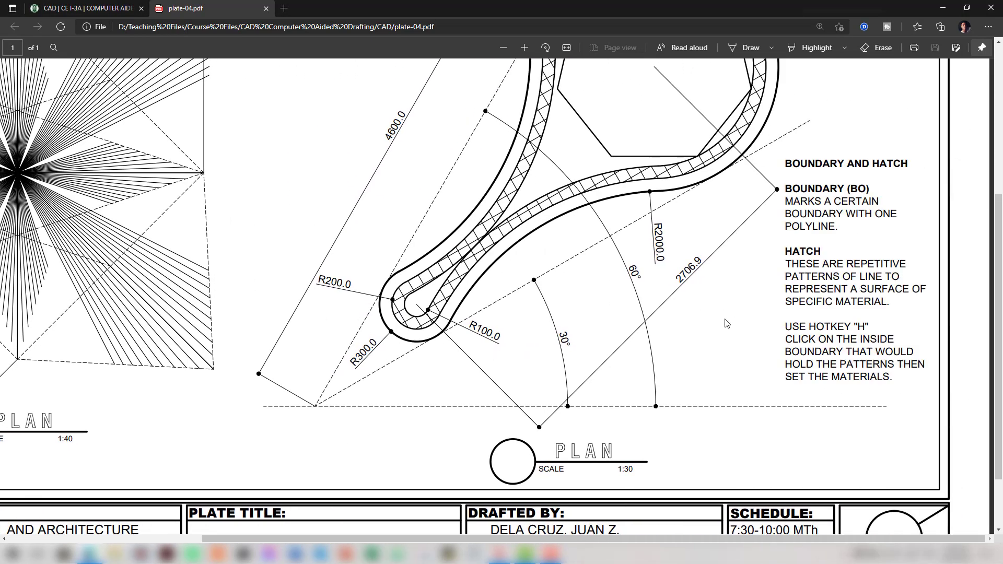
scroll(729, 320, up, 3)
scroll(741, 314, down, 2)
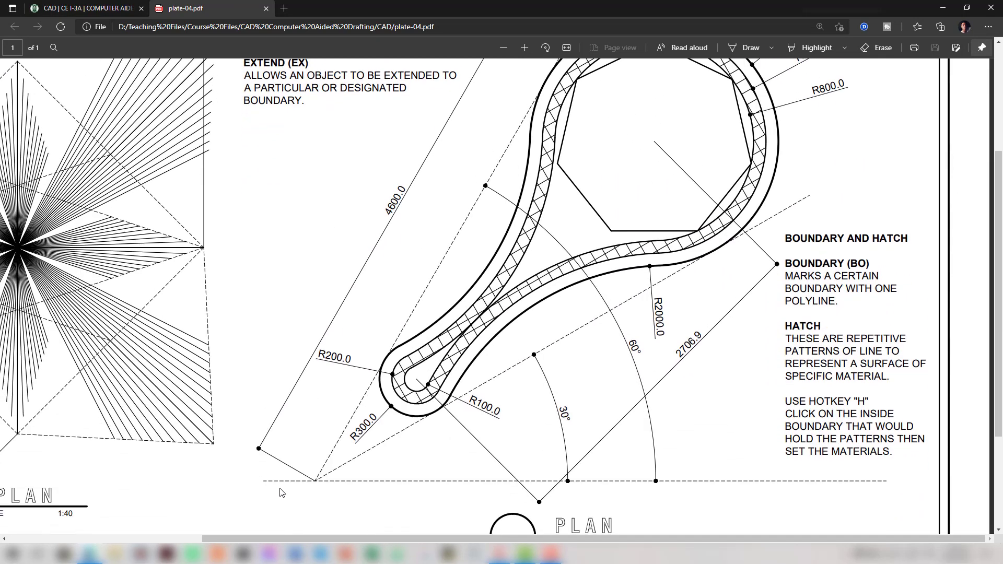
scroll(682, 466, up, 3)
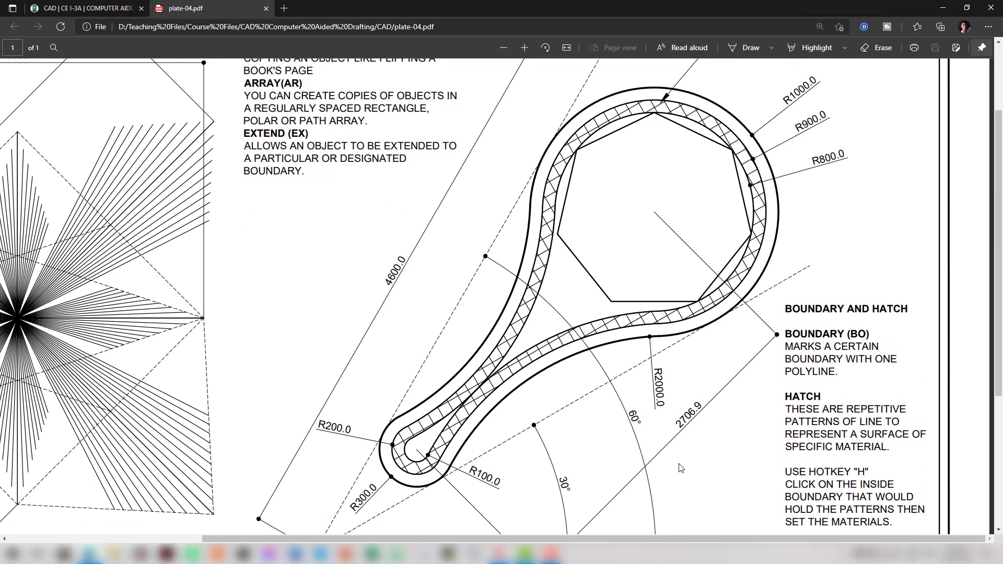
scroll(700, 457, down, 3)
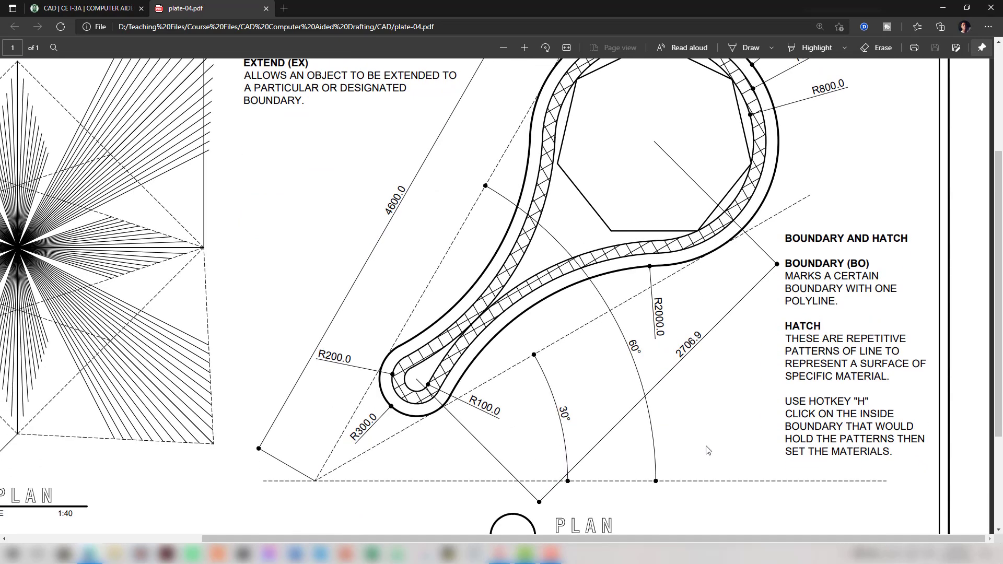
scroll(708, 450, up, 4)
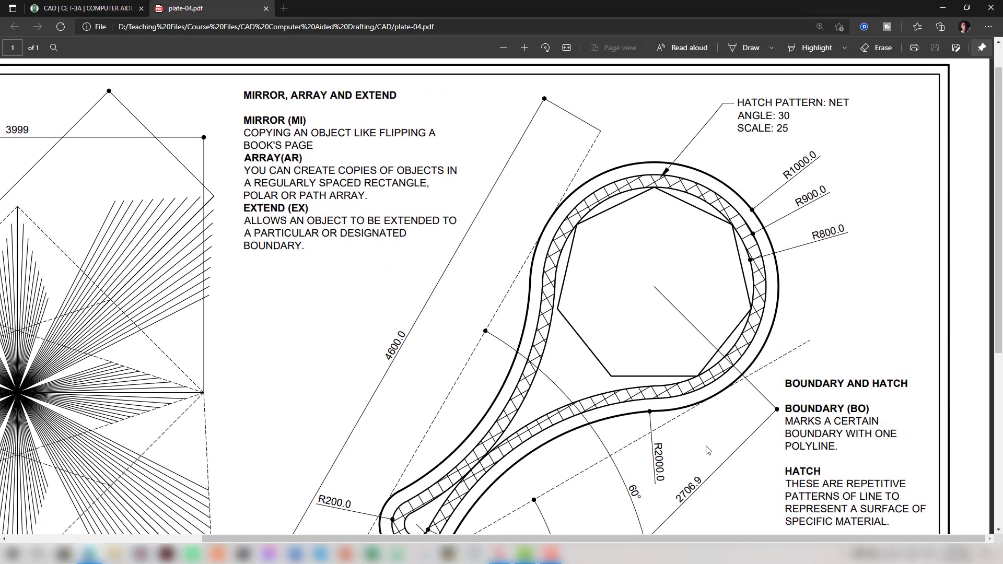
scroll(708, 450, down, 2)
scroll(708, 451, down, 2)
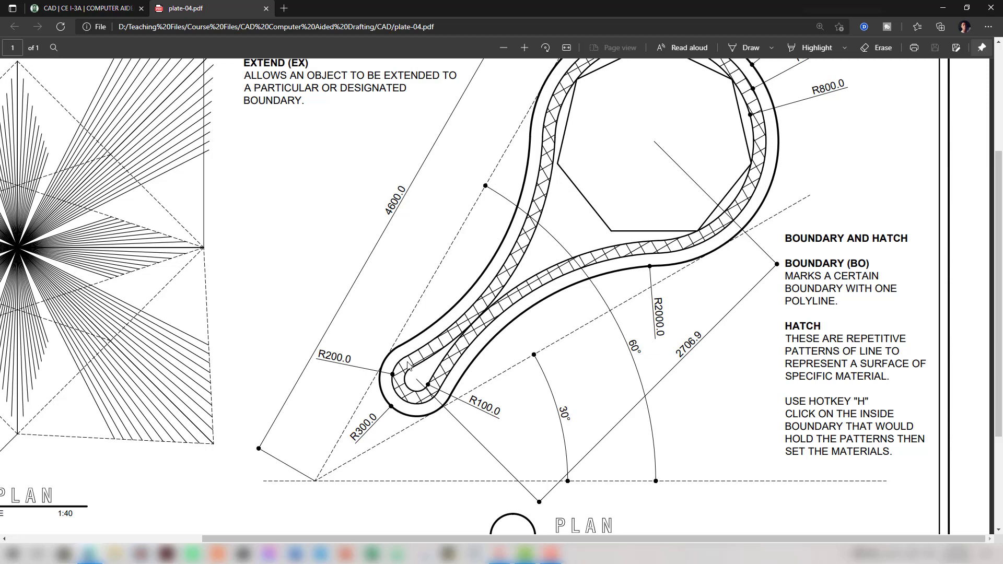
scroll(734, 263, up, 3)
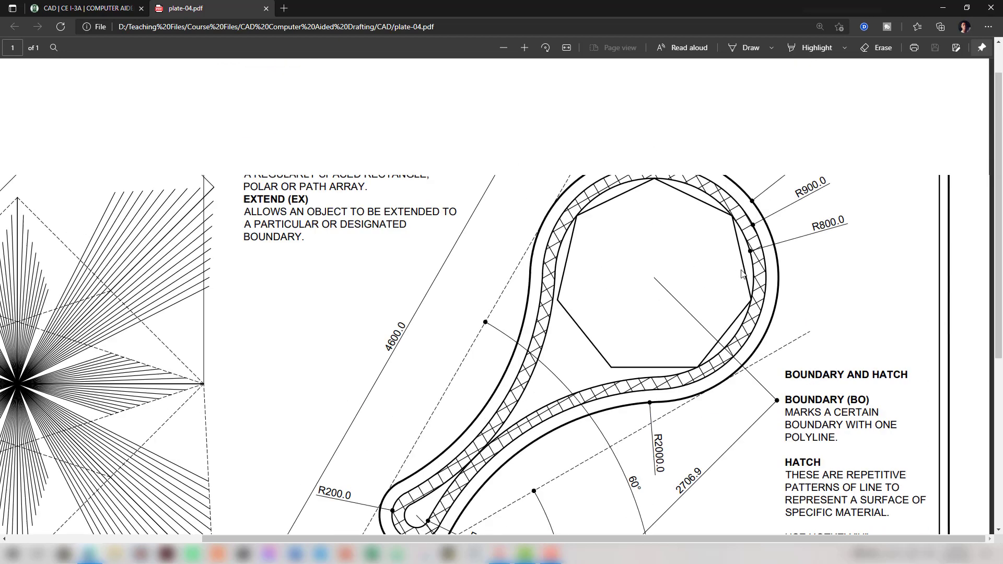
scroll(767, 290, down, 5)
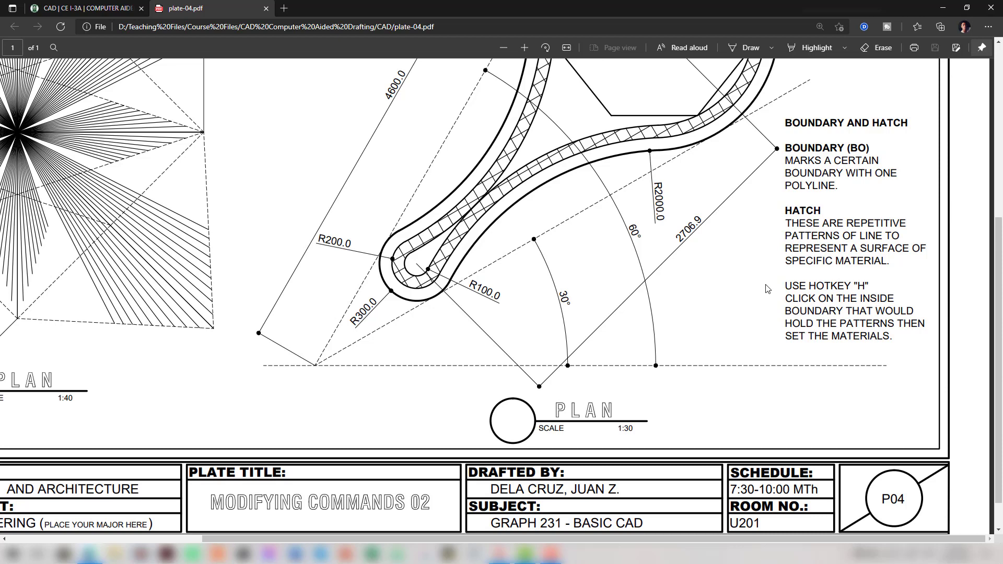
scroll(705, 338, up, 3)
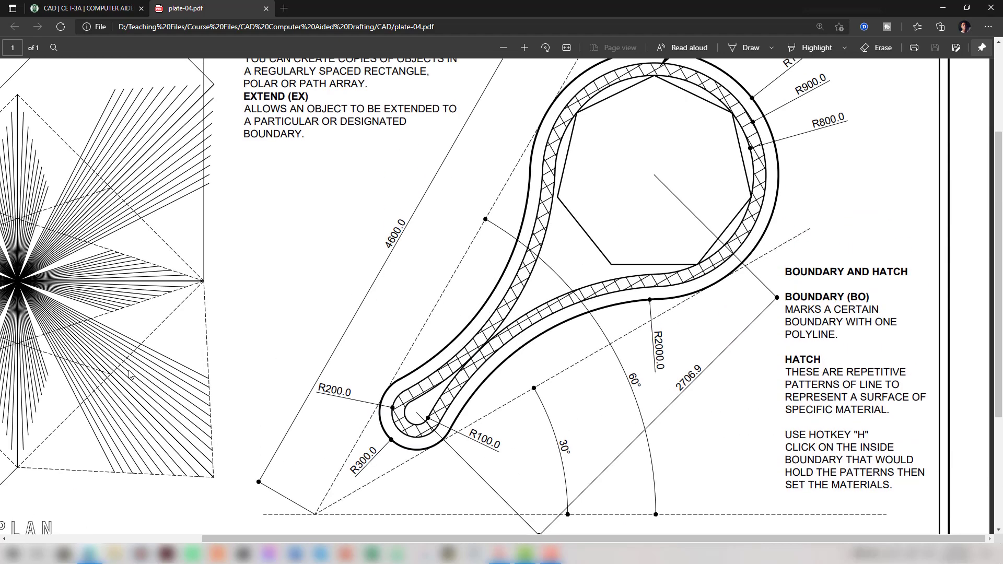
scroll(593, 321, up, 2)
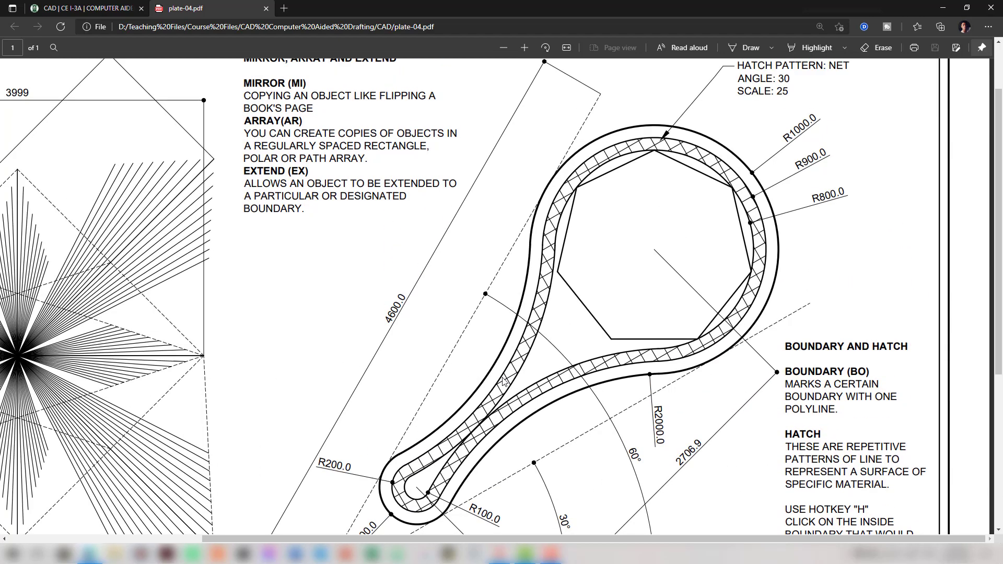
scroll(683, 408, down, 3)
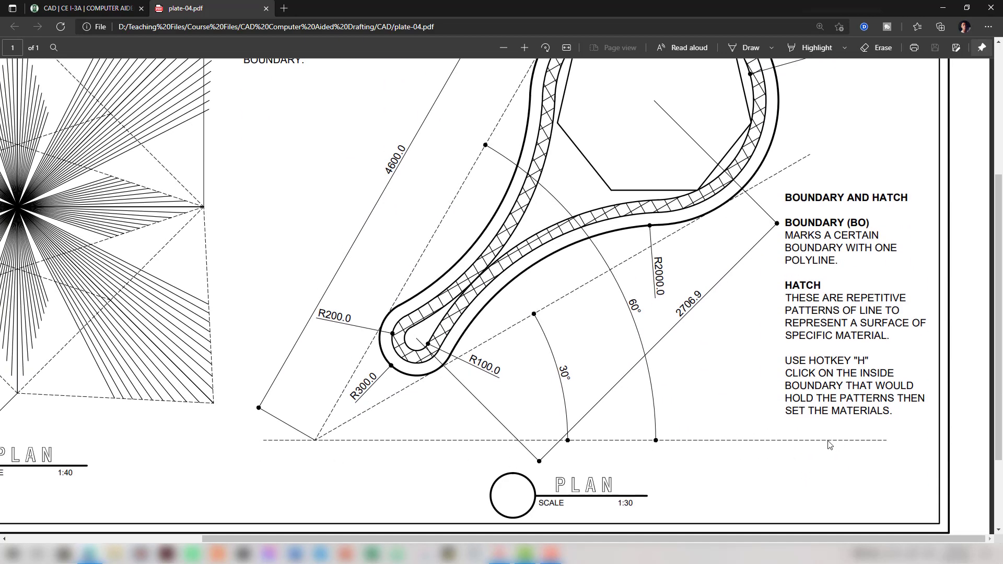
scroll(830, 445, up, 3)
scroll(730, 399, down, 2)
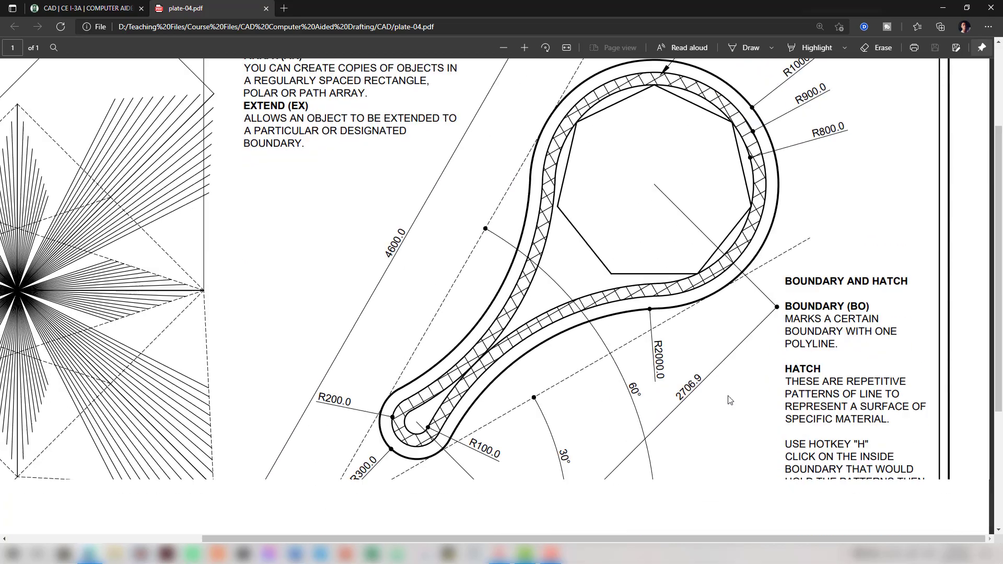
key(alt+Tab)
middle_drag(643, 345, 457, 357)
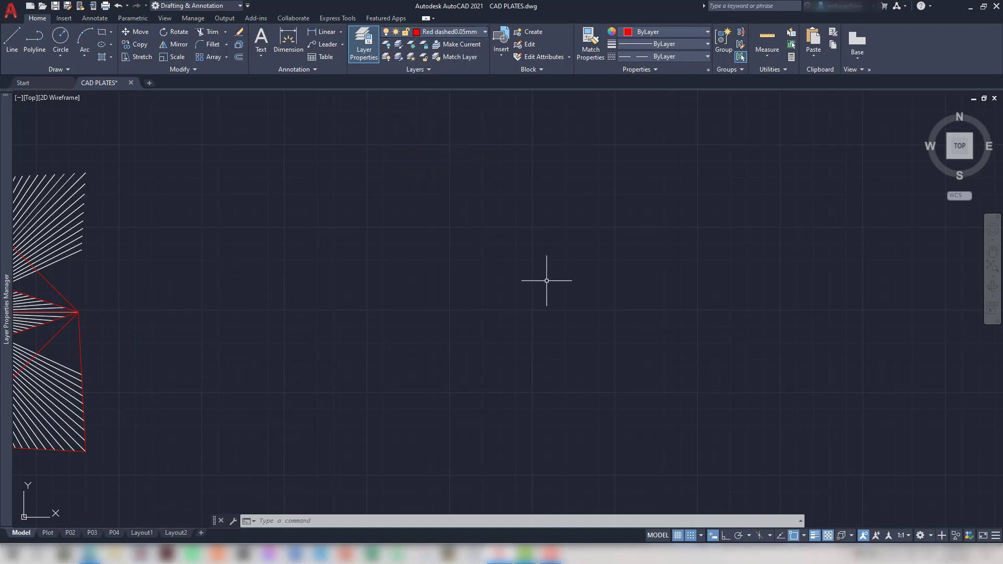
Draw a horizontal red dashed baseline 5000 long in the empty area beside the ray figure
text(l)
key(Return)
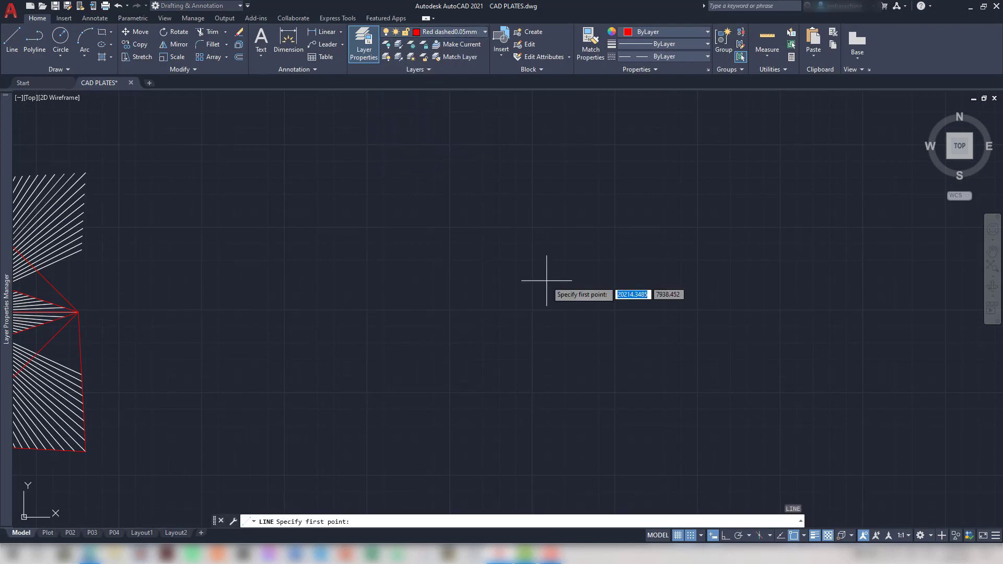
click(353, 459)
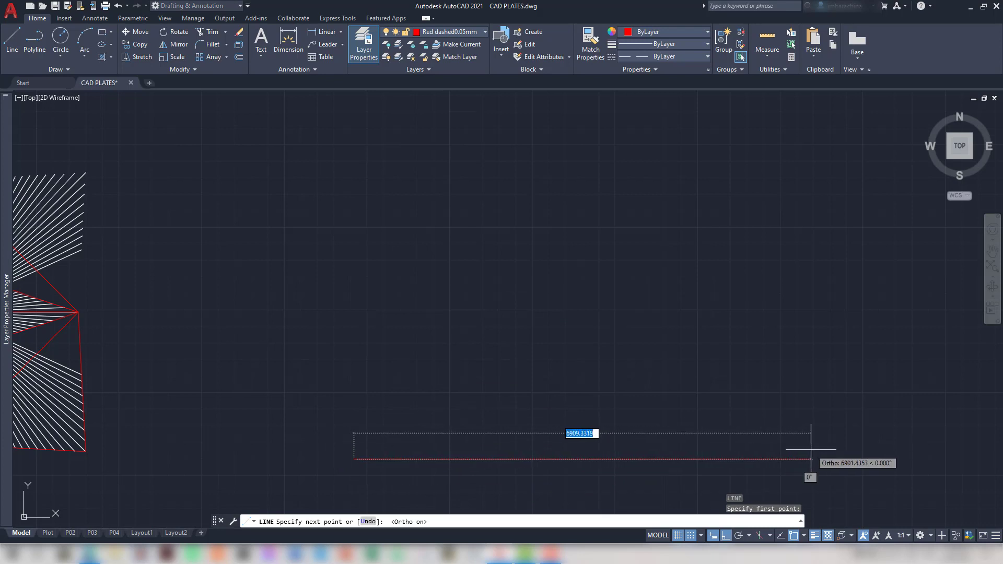
text(500)
key(Return)
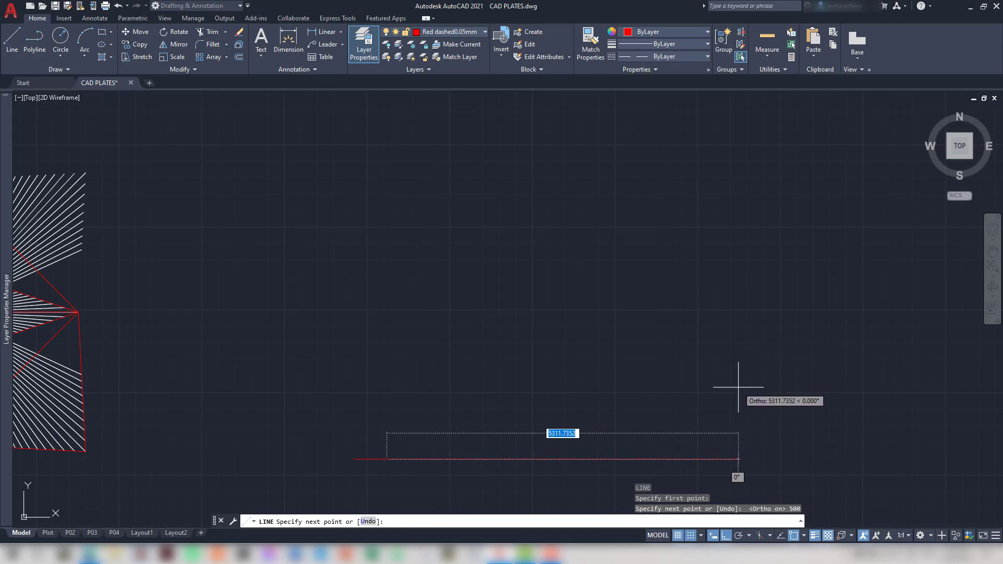
key(ctrl+z)
text(5000)
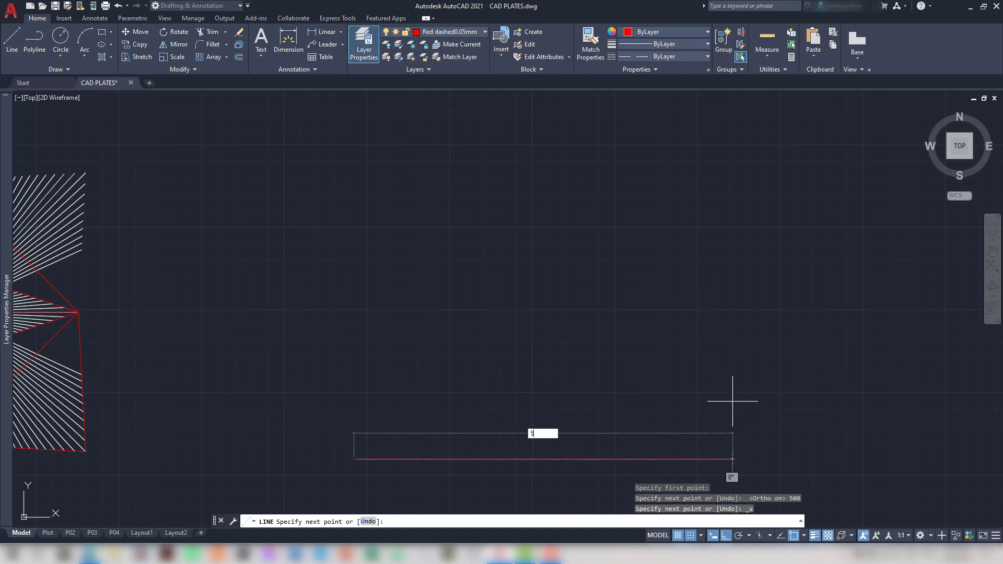
key(Return)
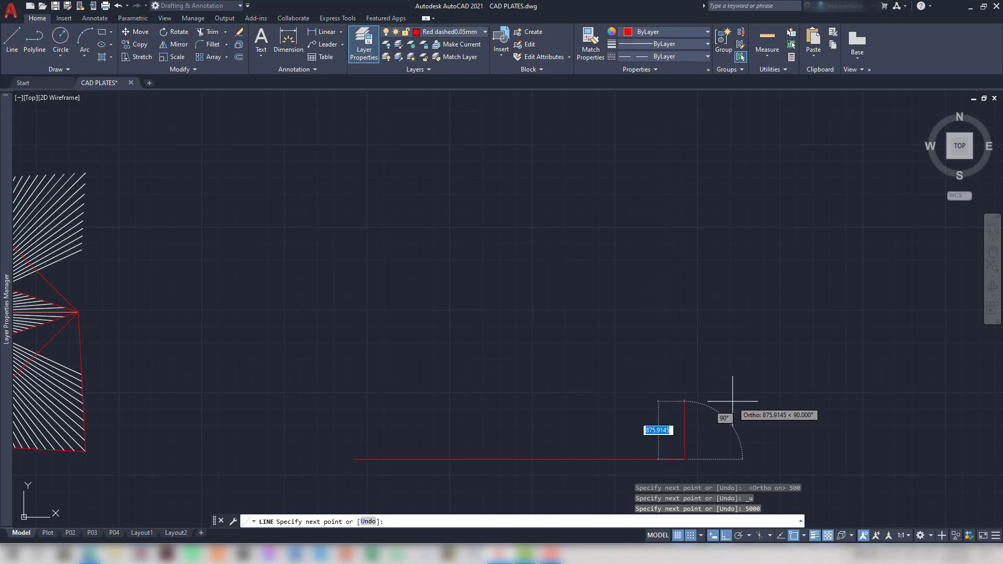
key(Return)
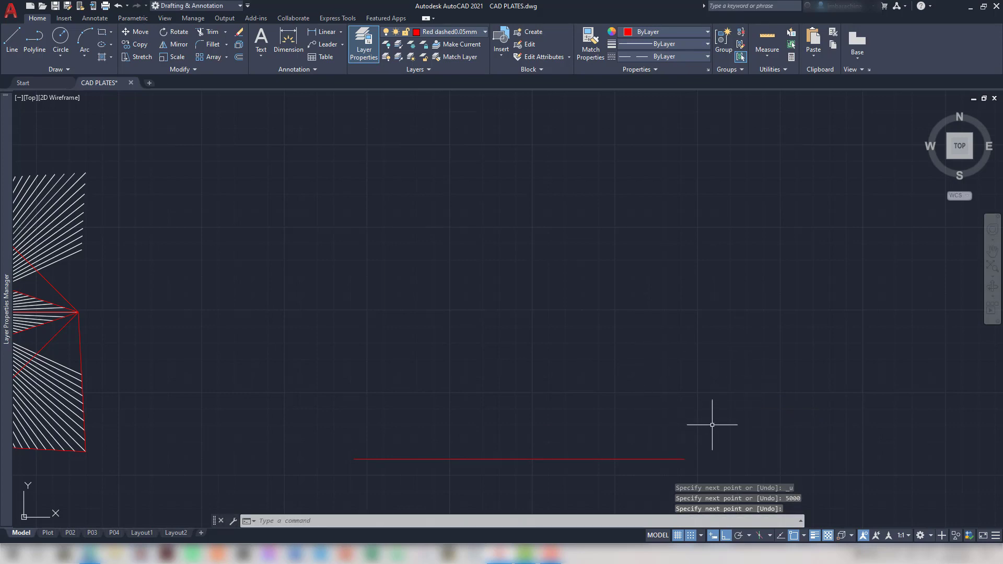
Examine the second plan's dashed construction lines, their angles and lengths in plate-04.pdf, and return to AutoCAD
key(alt+Tab)
key(alt+Tab)
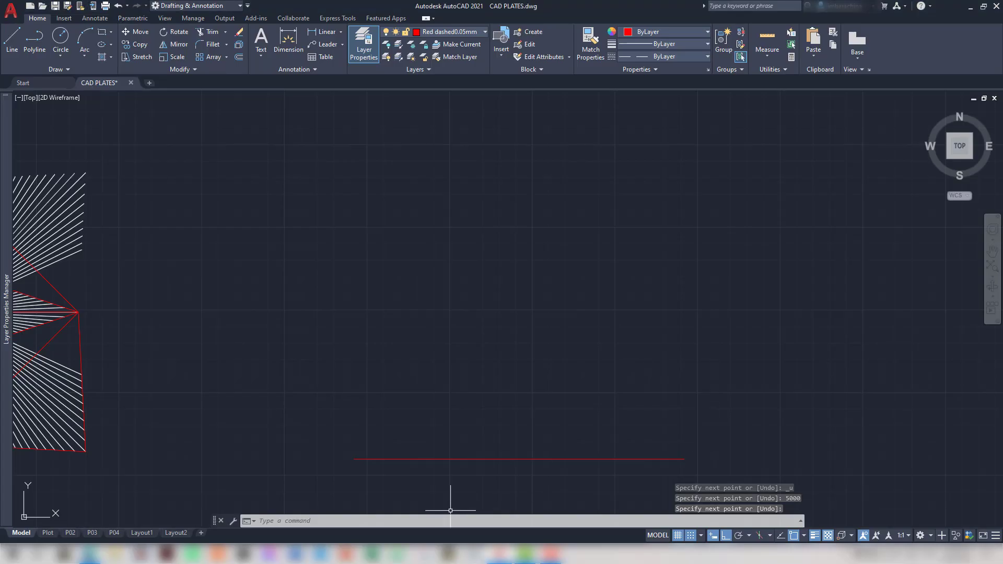
text(l)
key(Return)
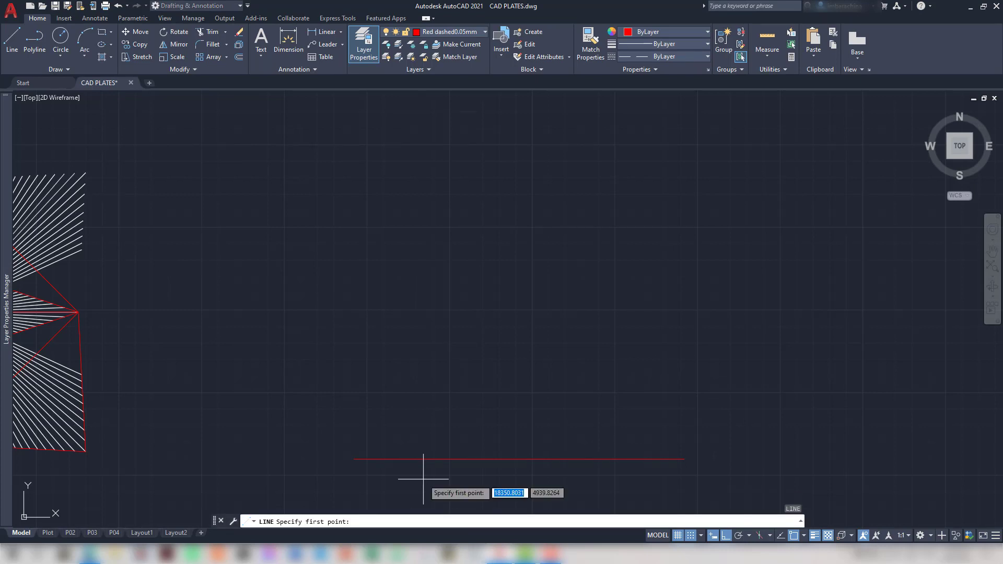
key(alt+Tab)
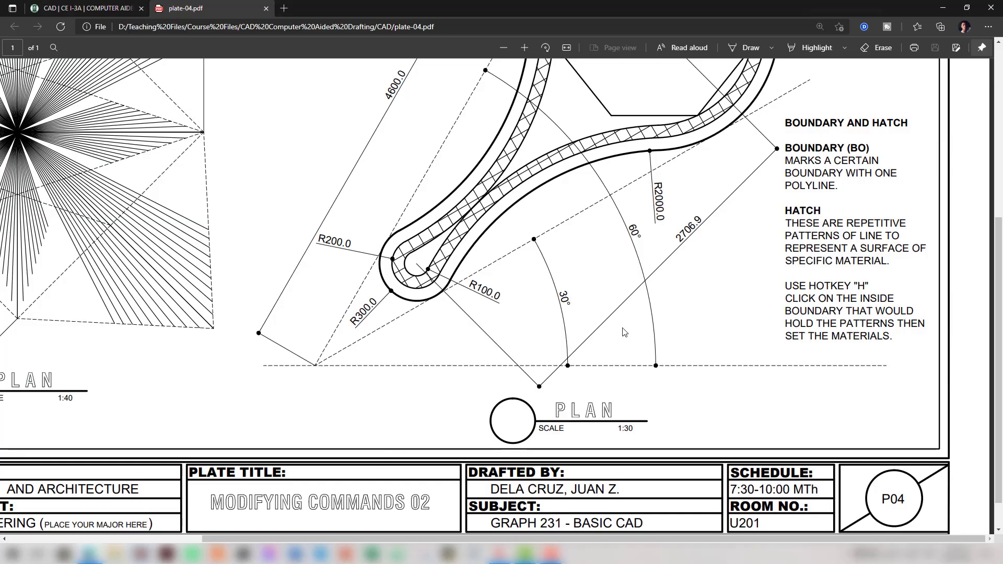
scroll(624, 332, up, 5)
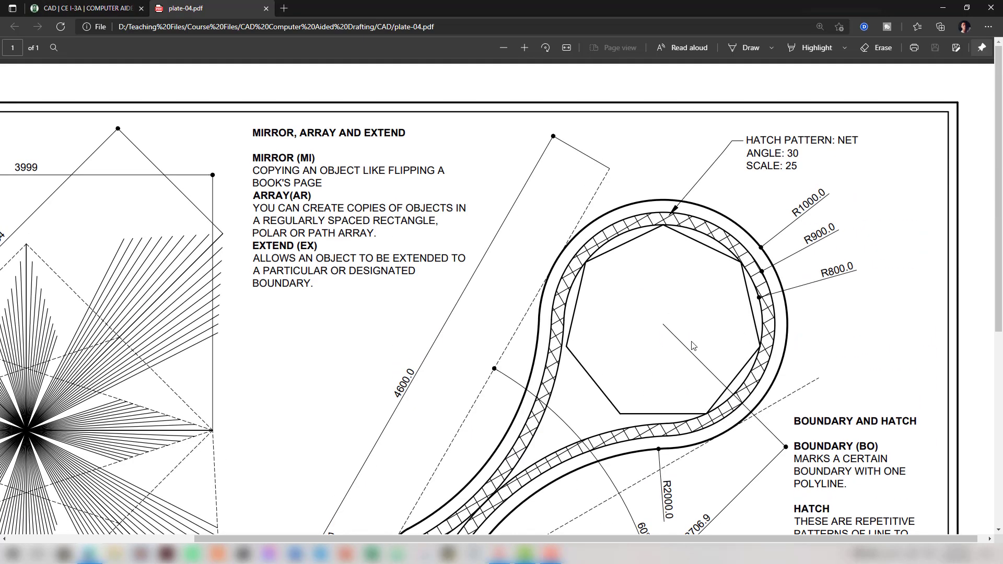
scroll(692, 346, down, 3)
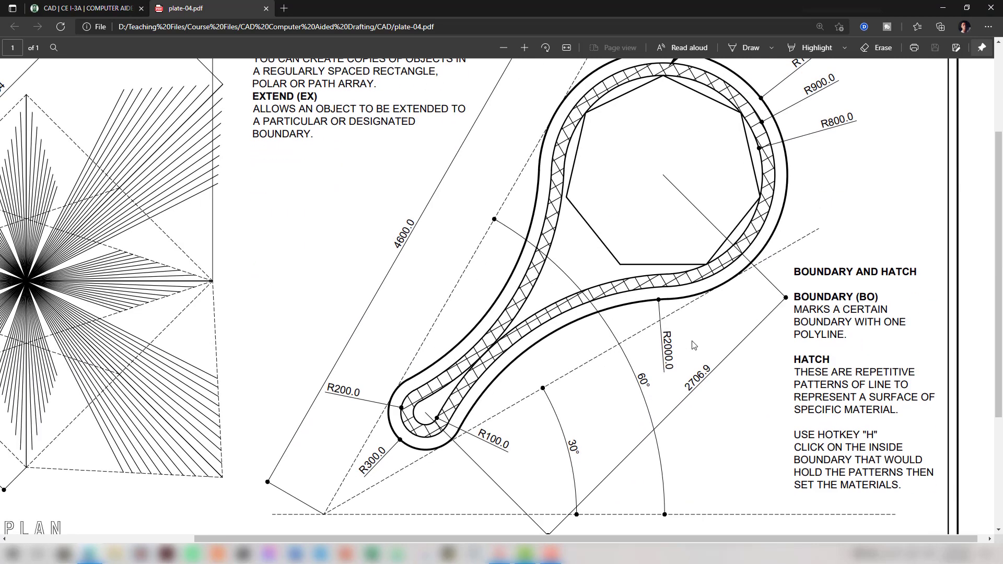
scroll(692, 345, up, 3)
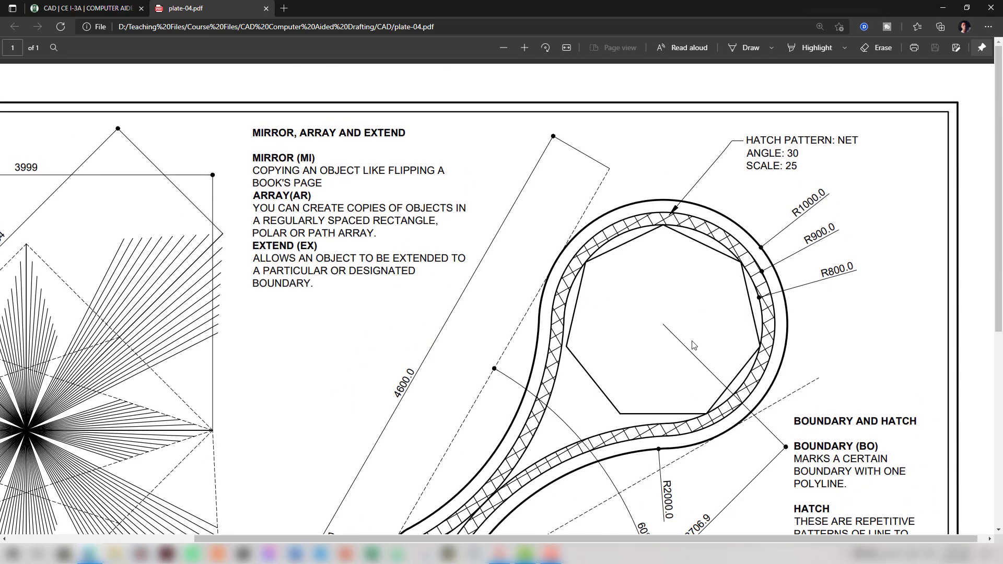
scroll(693, 346, down, 6)
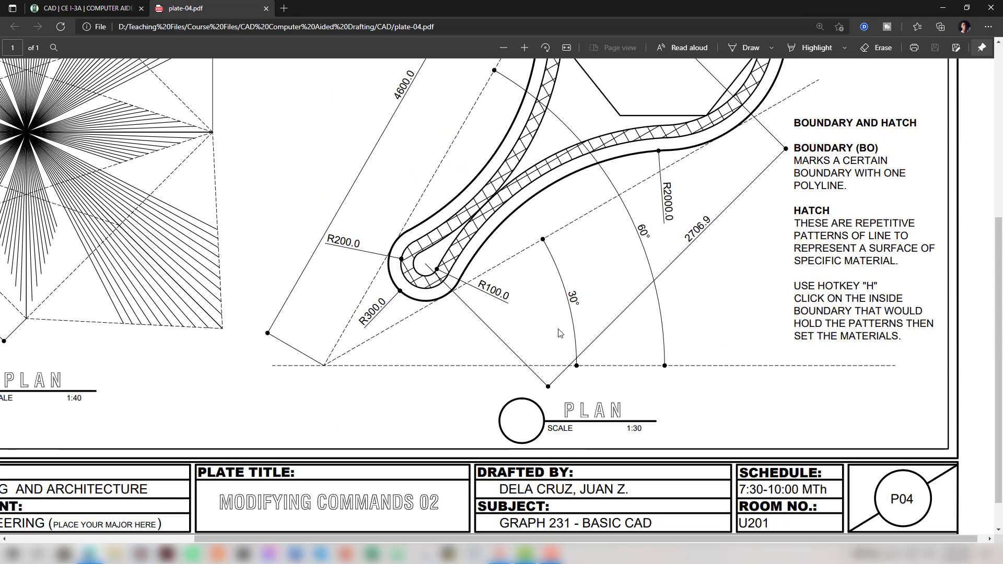
scroll(569, 347, up, 1)
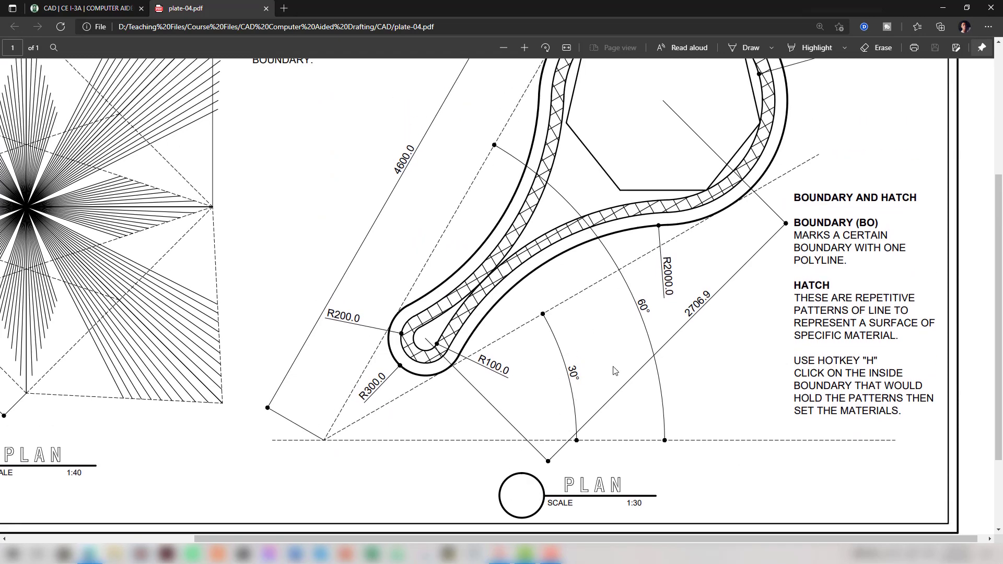
key(alt+Tab)
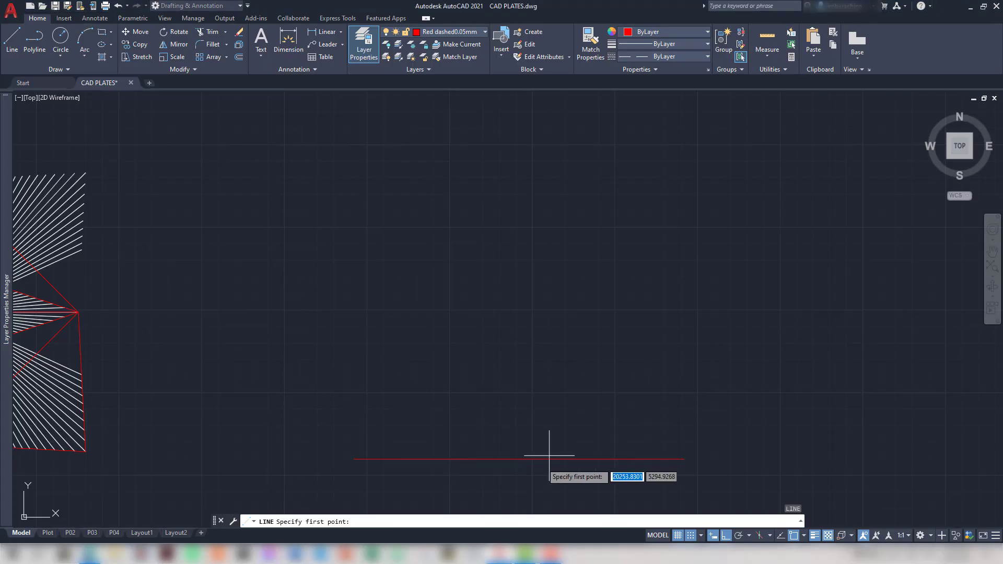
Draw a 4600 long line at 30° with ortho off, starting on the baseline near its left end
click(383, 459)
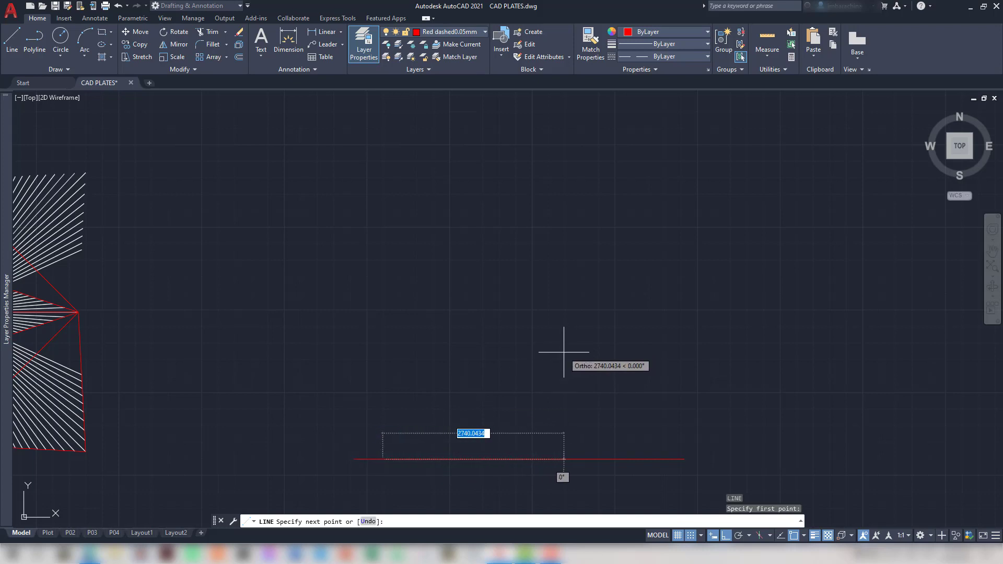
key(F8)
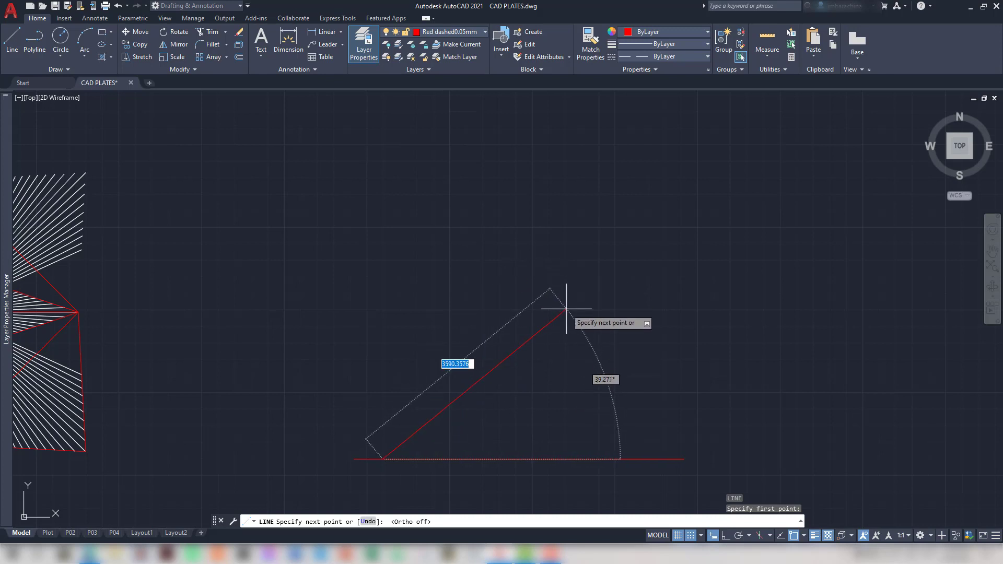
text(4600)
key(Tab)
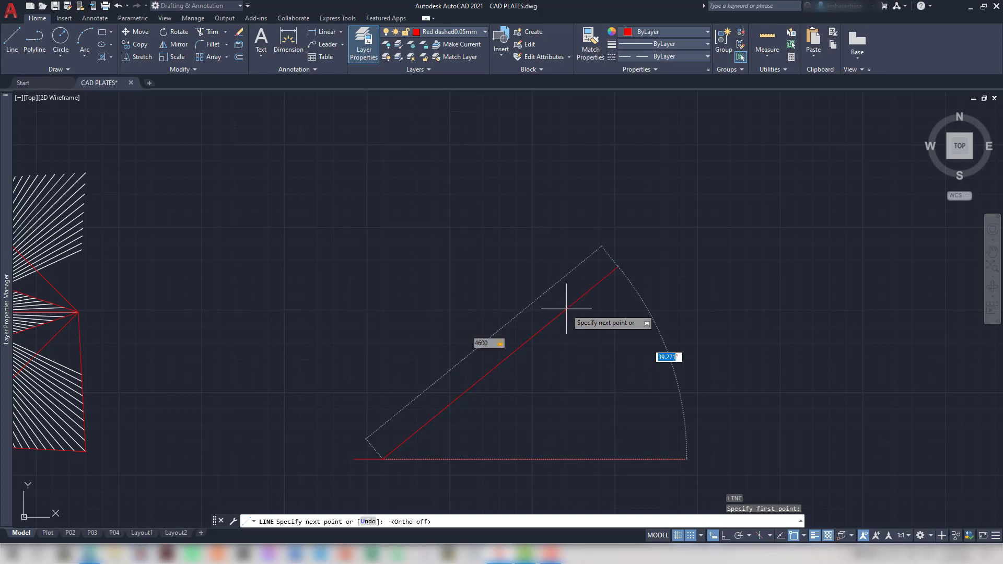
text(30)
key(Return)
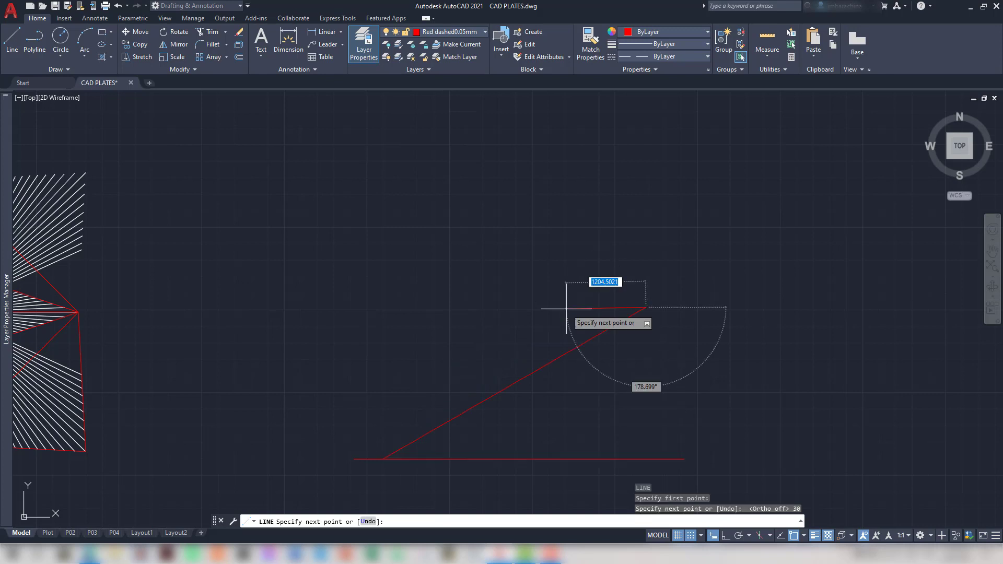
key(Return)
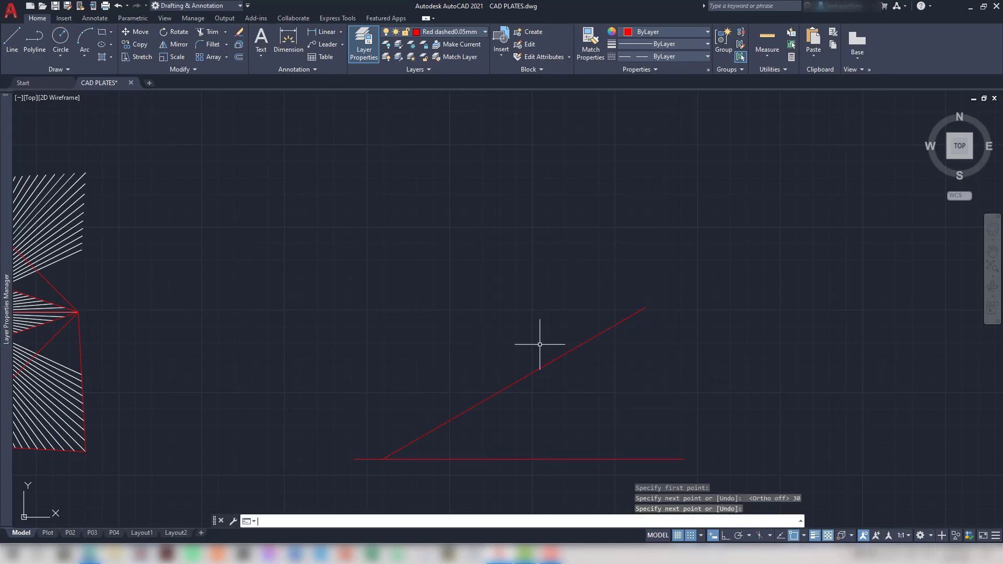
Draw a second 4600 long line at 60° from the same start point on the baseline
key(Return)
click(384, 459)
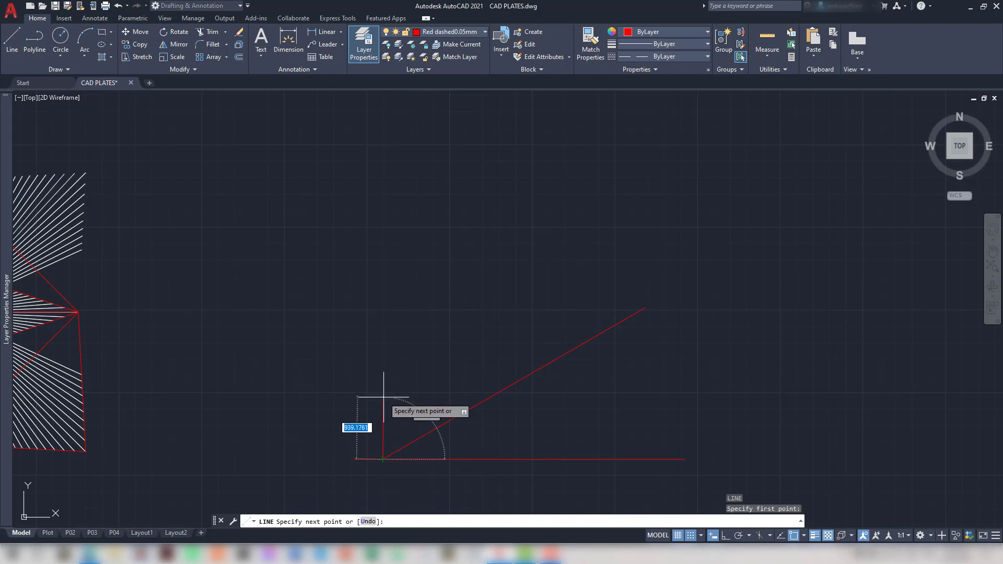
text(4600)
key(Tab)
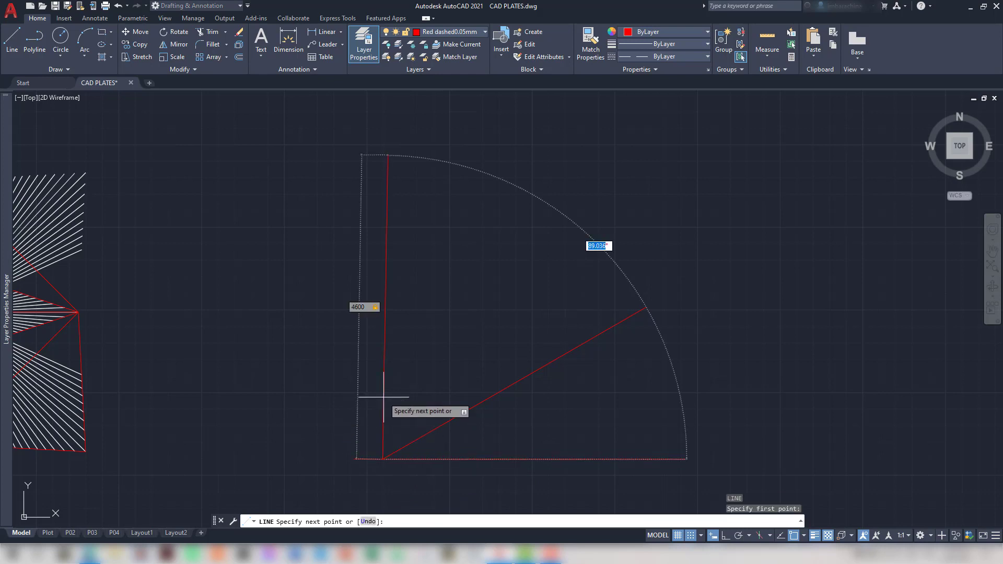
text(60)
key(Return)
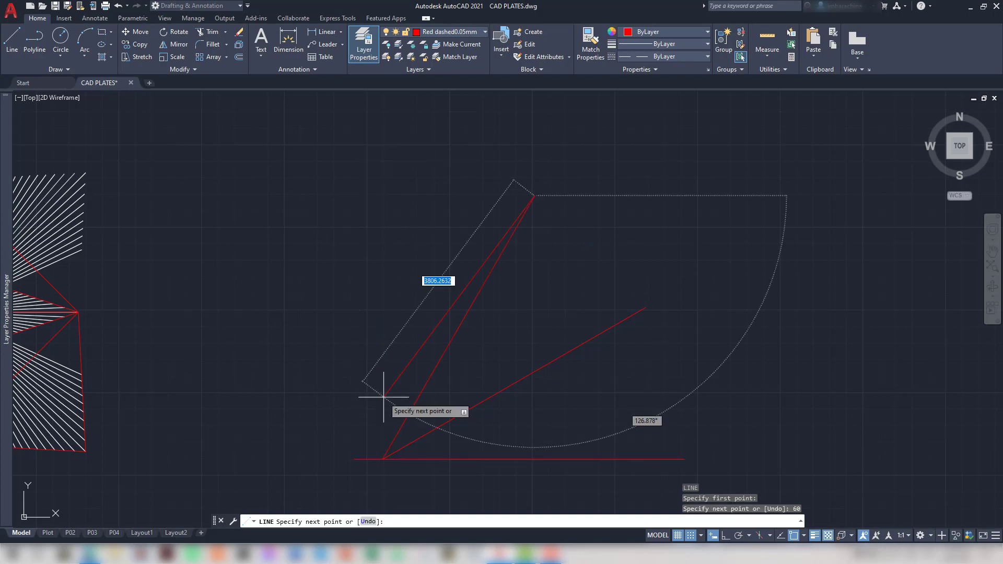
key(Escape)
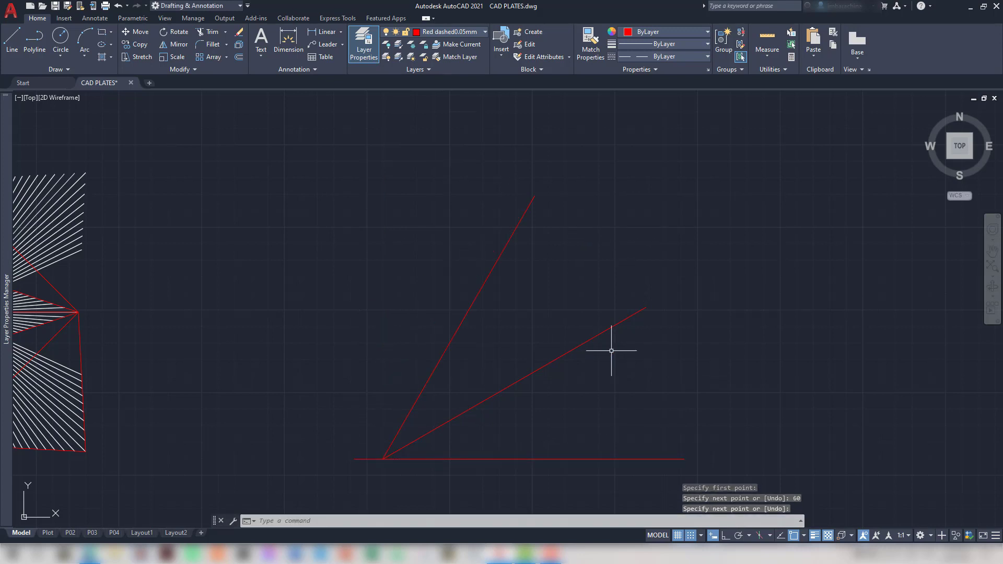
Check the second plan's outline in plate-04.pdf and make 0.4 mm the current layer in AutoCAD
key(alt+Tab)
scroll(670, 389, up, 3)
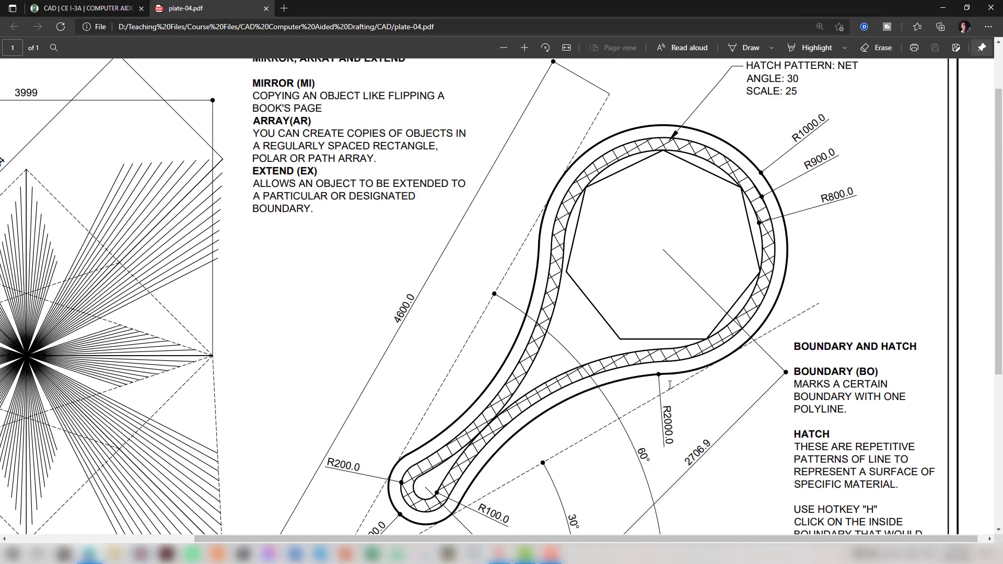
scroll(670, 386, down, 2)
key(alt+Tab)
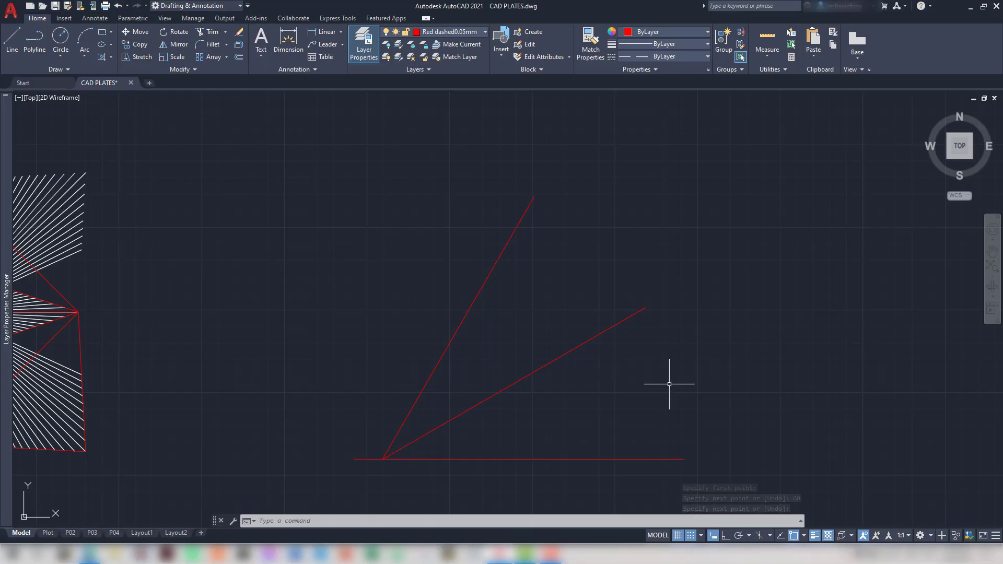
click(463, 32)
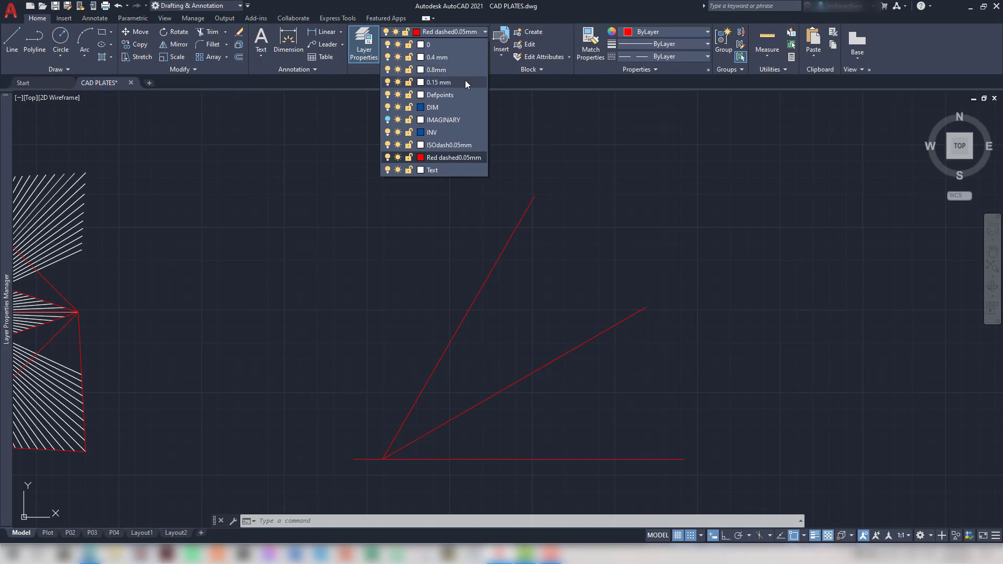
click(465, 82)
key(alt+Tab)
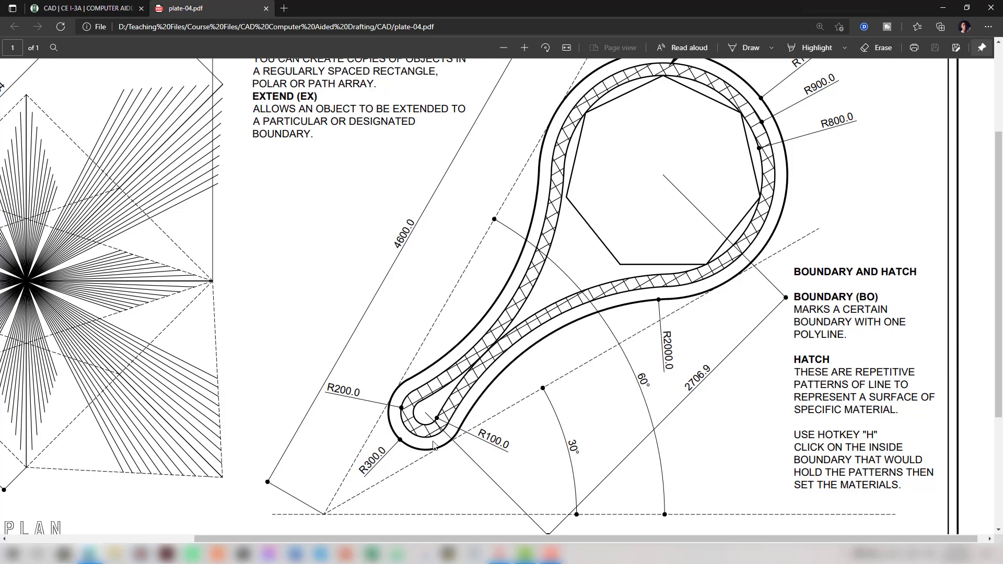
key(alt+Tab)
click(480, 30)
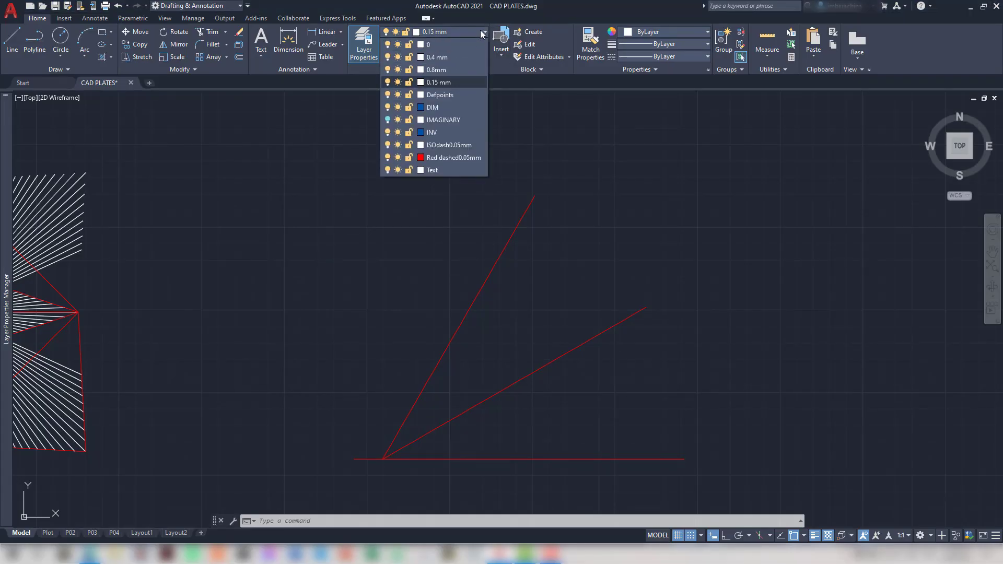
click(467, 59)
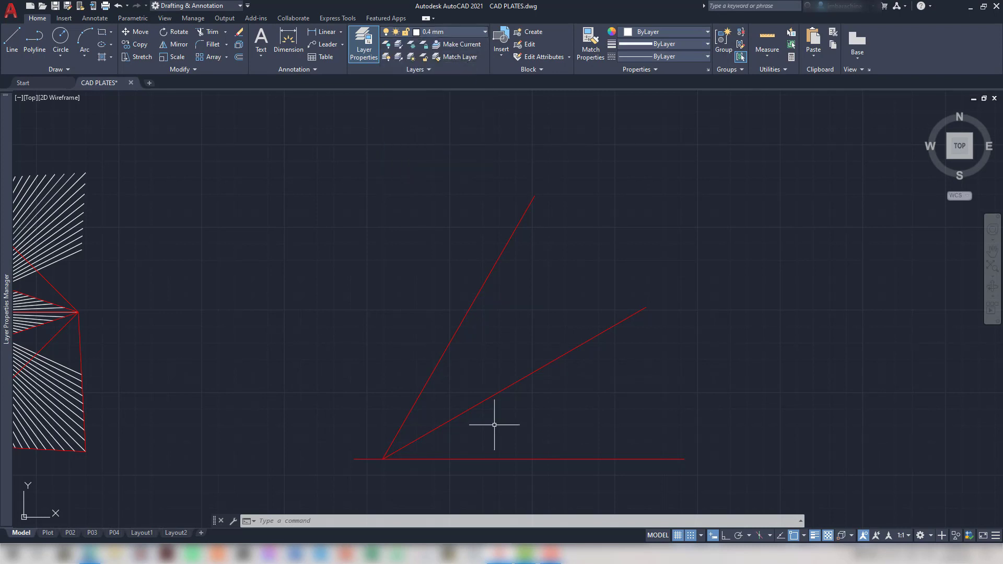
Draw a circle of radius 300 tangent to the 60° and 30° lines with the Ttr (tan tan radius) option
key(alt+Tab)
key(alt+Tab)
text(c)
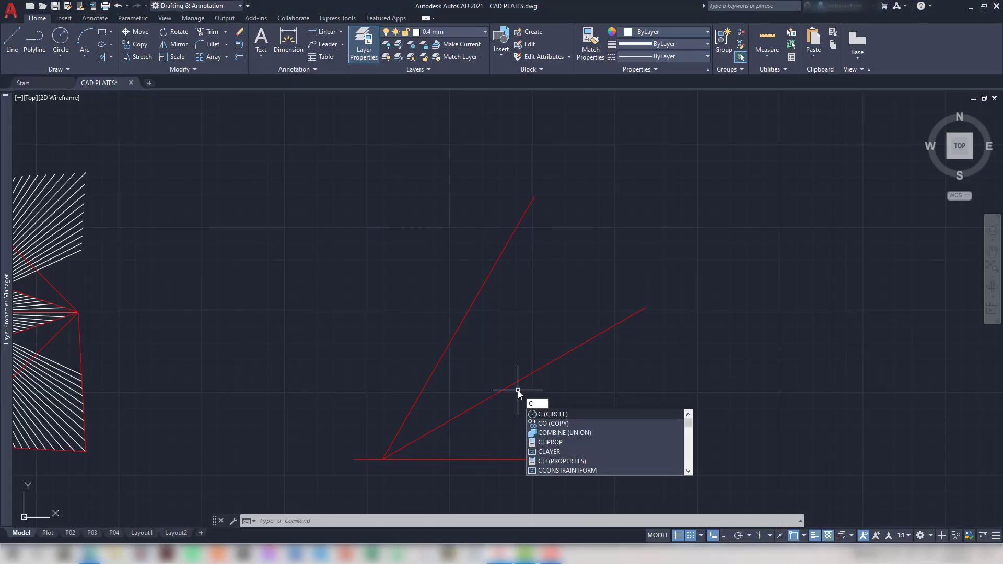
key(Return)
key(alt+Tab)
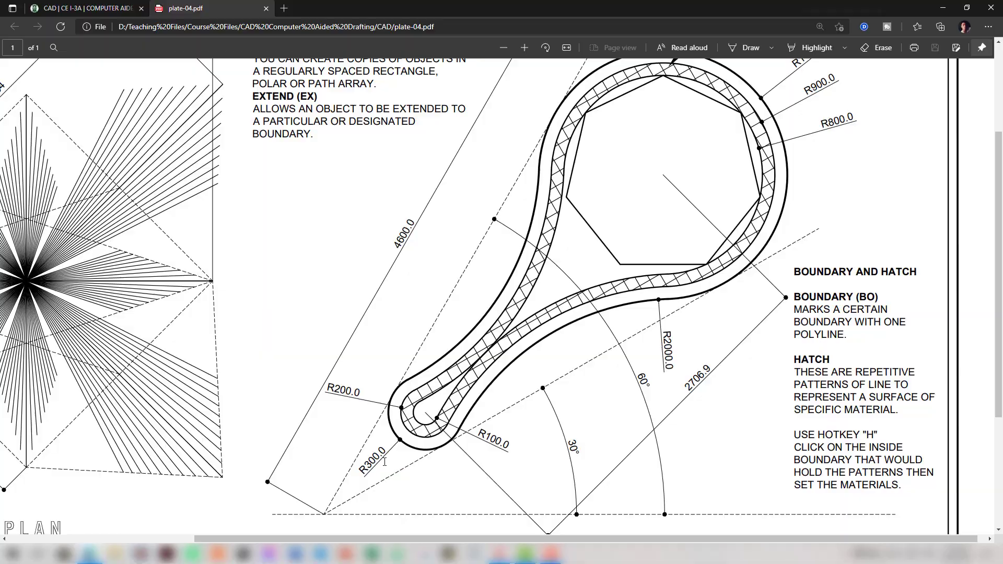
key(alt+Tab)
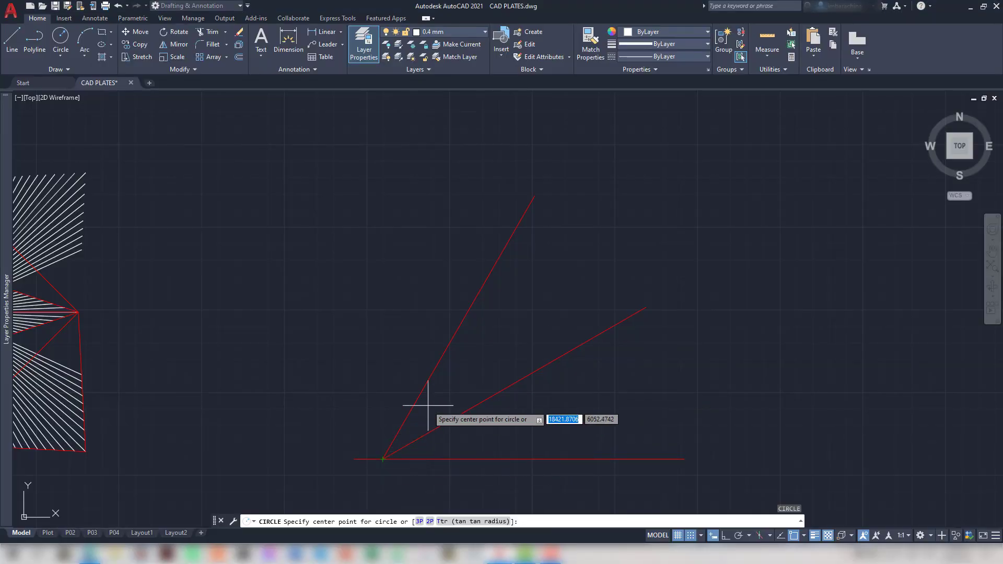
click(443, 521)
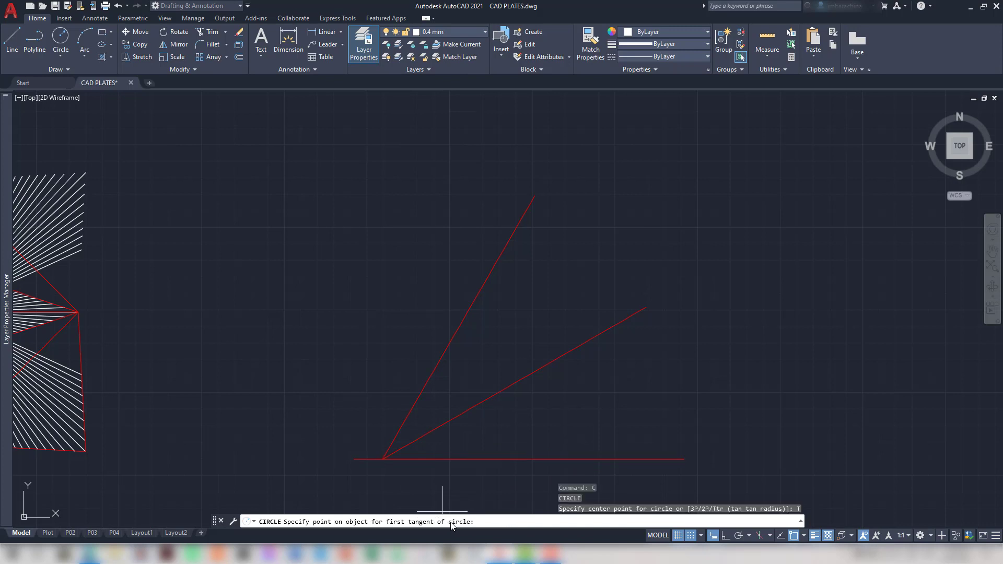
click(428, 377)
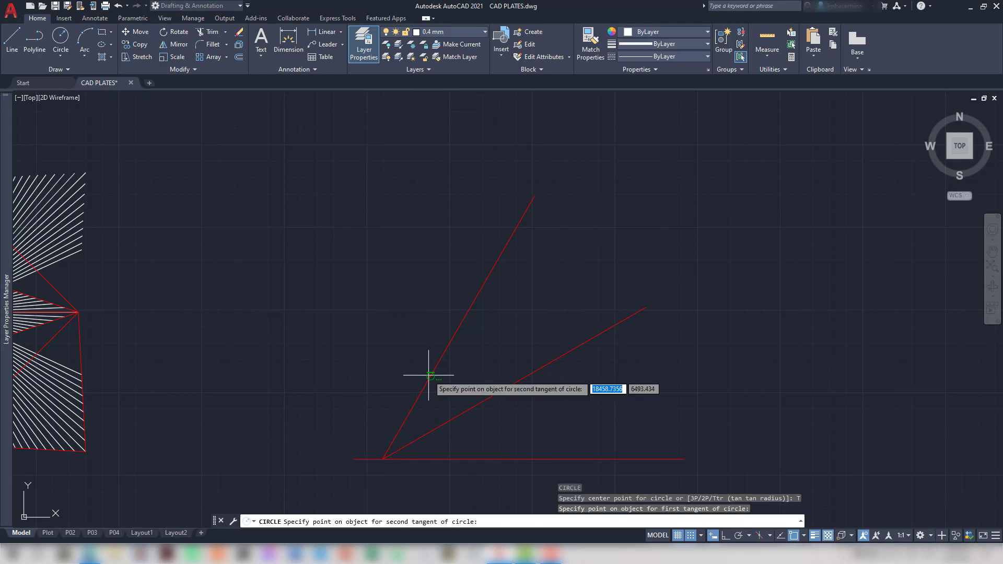
click(477, 404)
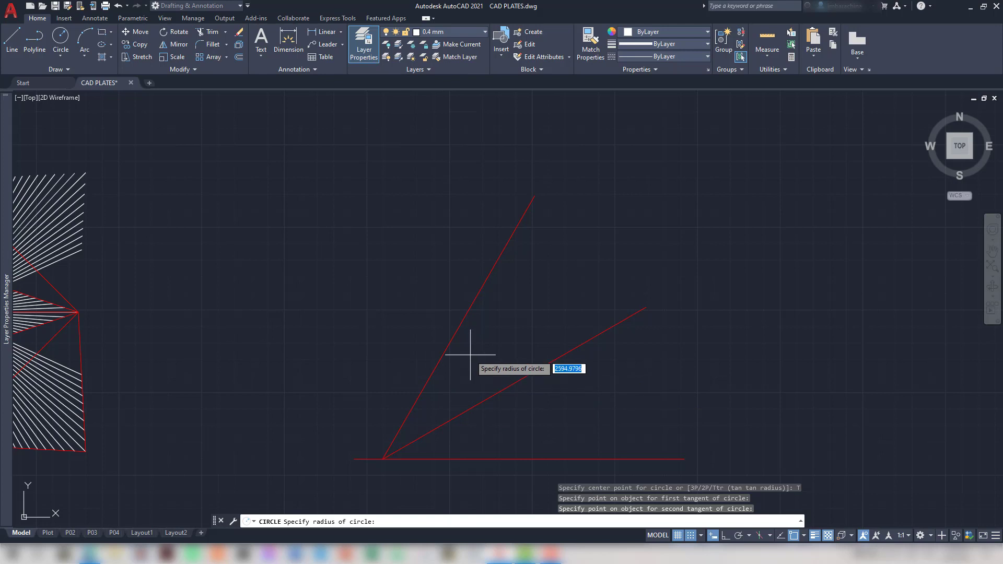
text(2)
key(BackSpace)
key(Return)
Compare the new circle's line thickness with the second plan's outline in plate-04.pdf and return to AutoCAD
key(alt+Tab)
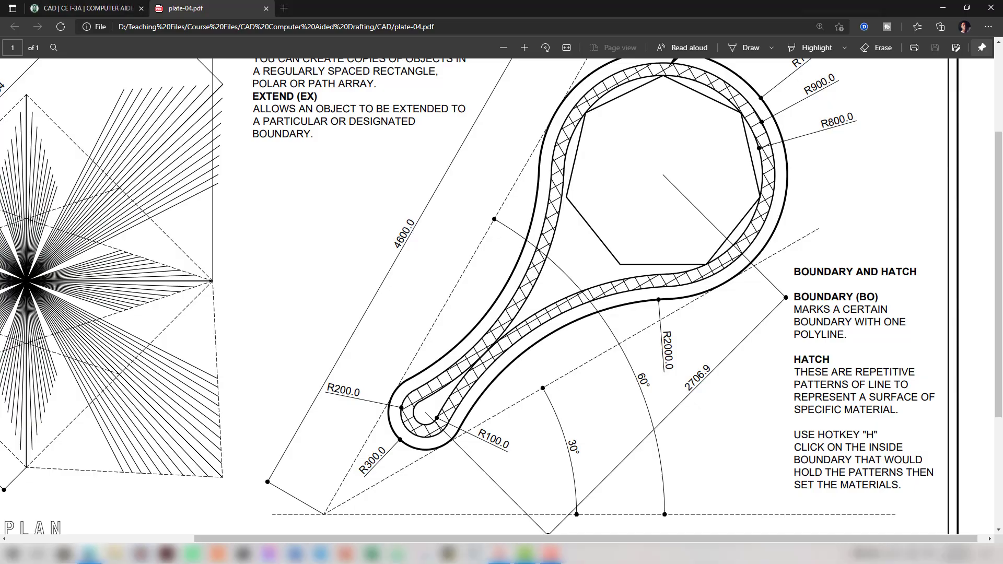
key(alt+Tab)
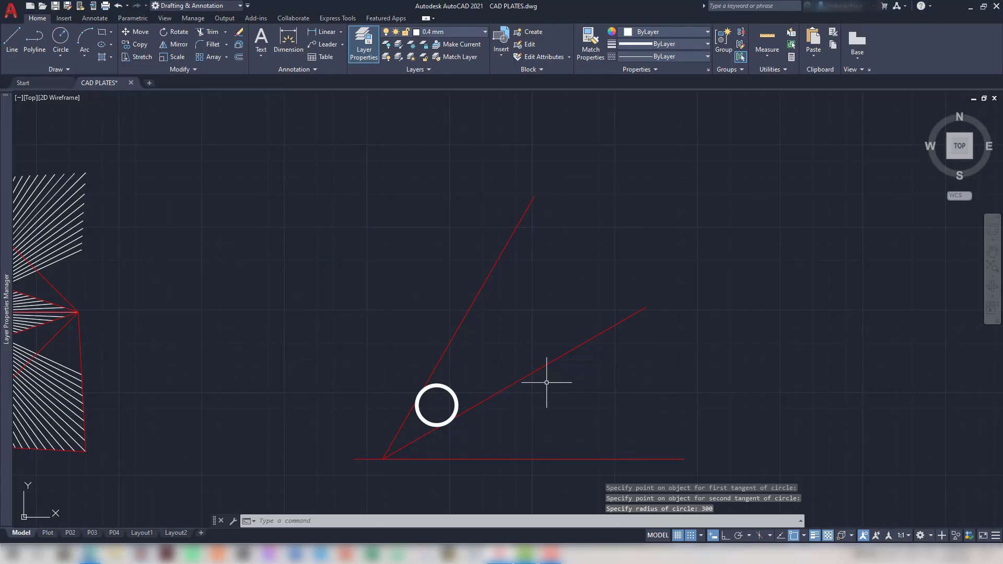
click(483, 381)
click(440, 397)
key(alt+Tab)
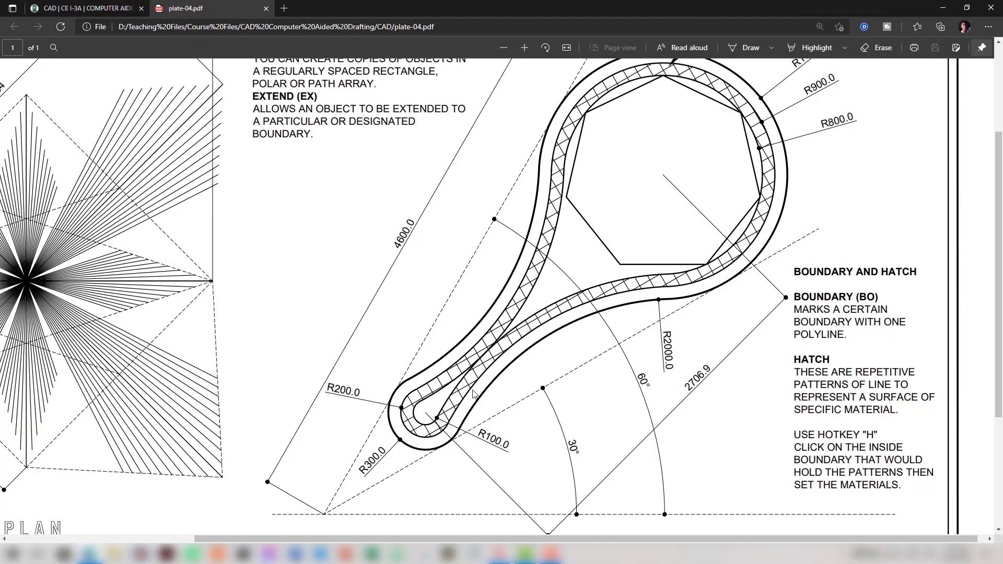
scroll(475, 413, up, 3)
key(alt+Tab)
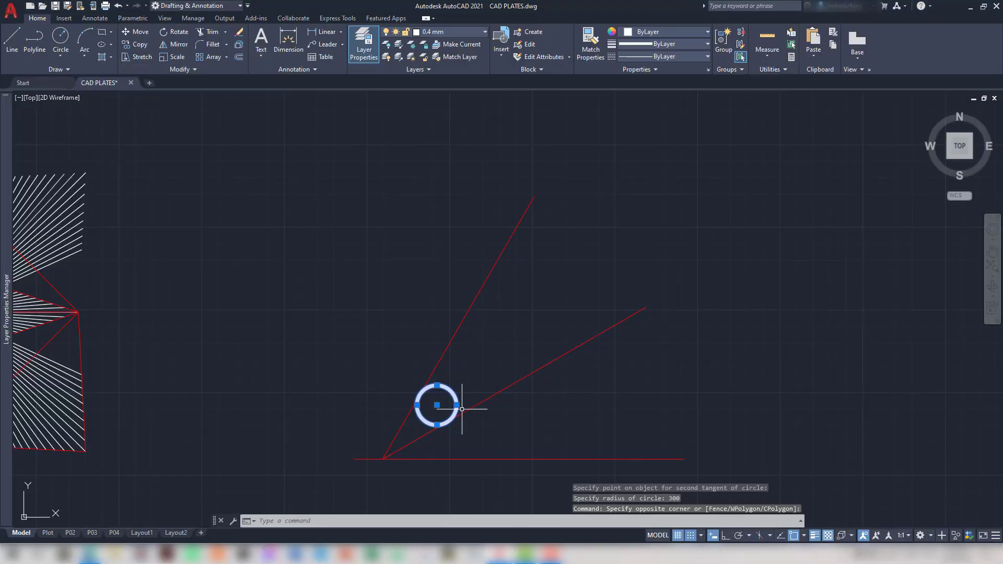
scroll(460, 436, up, 1)
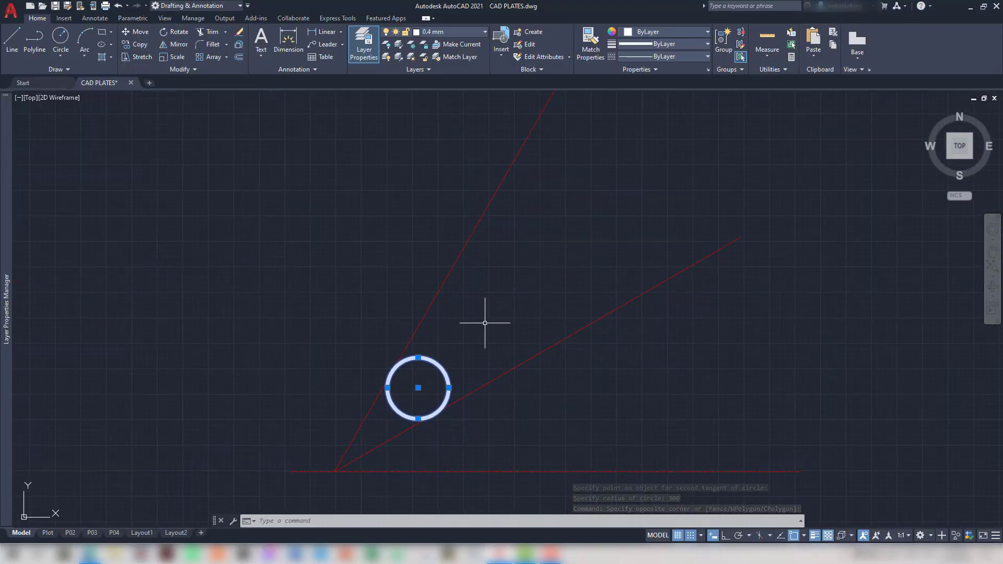
key(Escape)
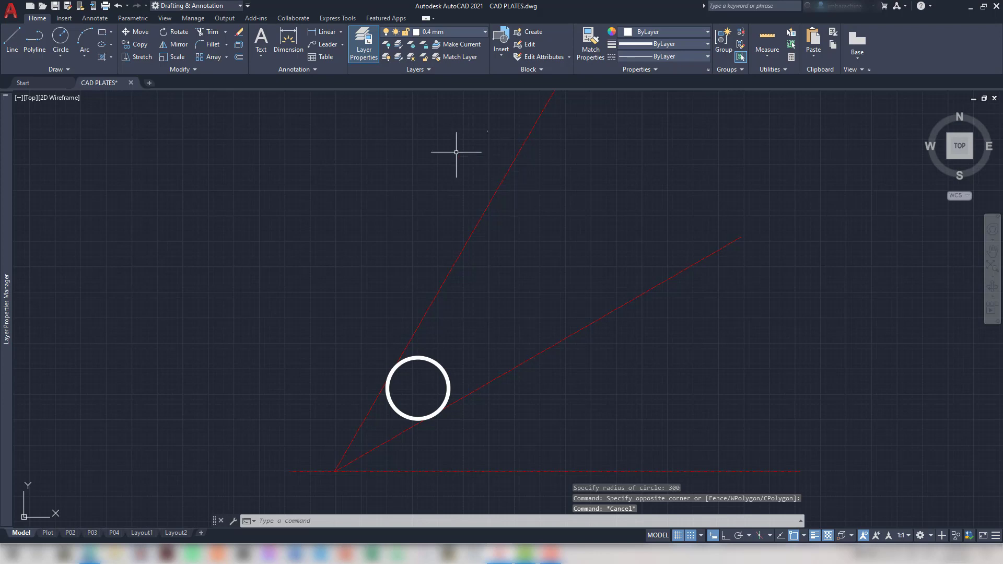
Create a layer named 0.3 mm with a 0.30 mm lineweight
mouse_move(11, 140)
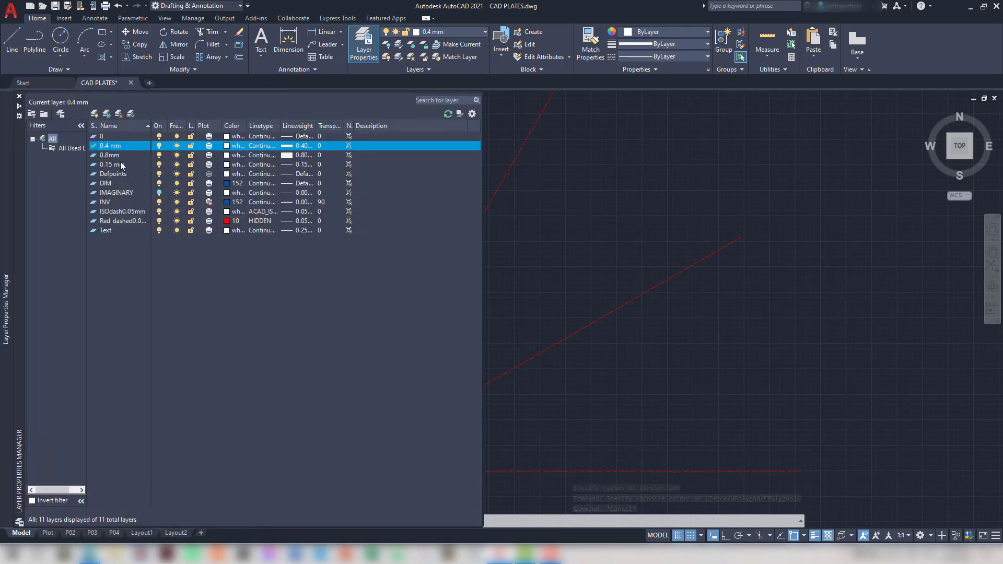
click(96, 114)
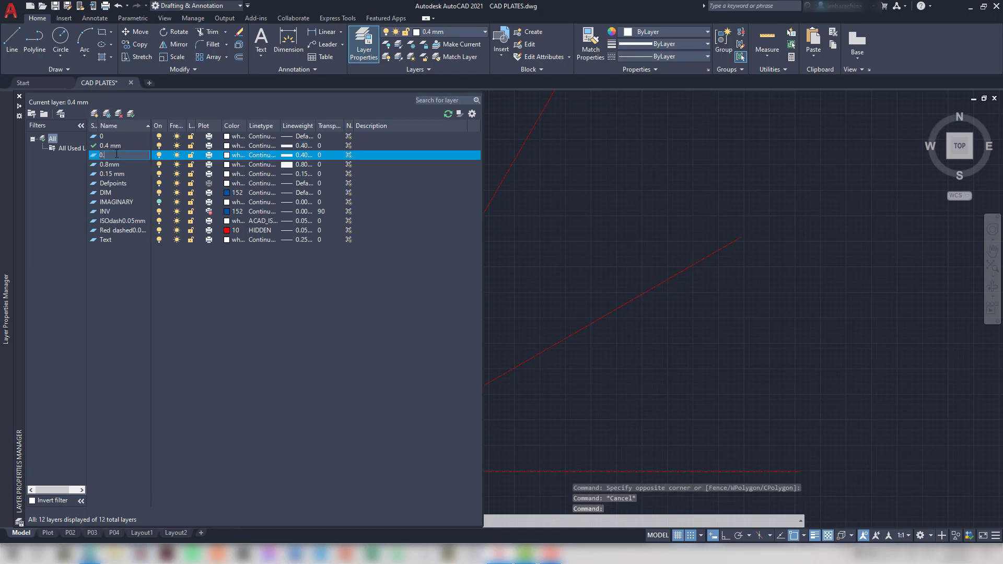
text(0.3)
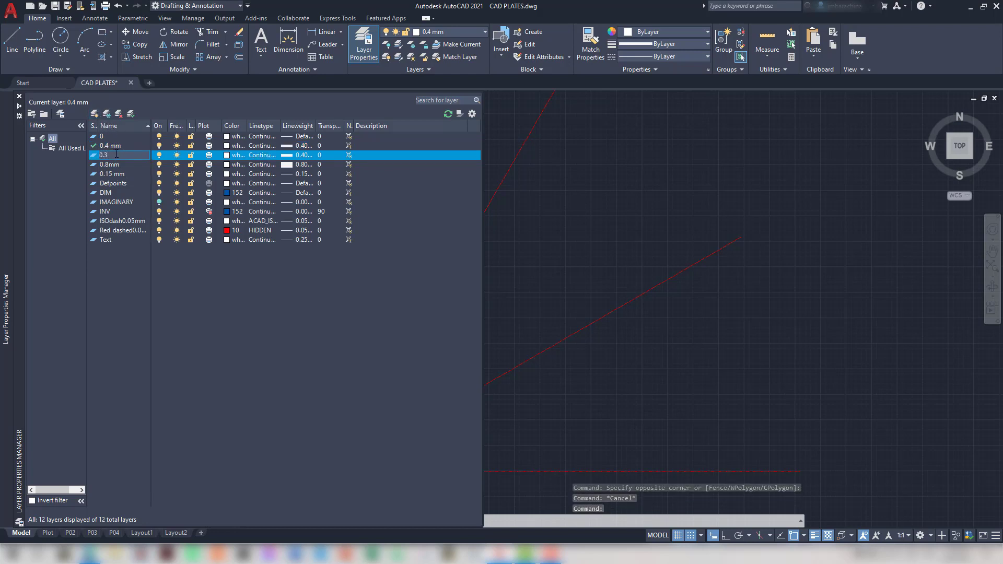
text( mm)
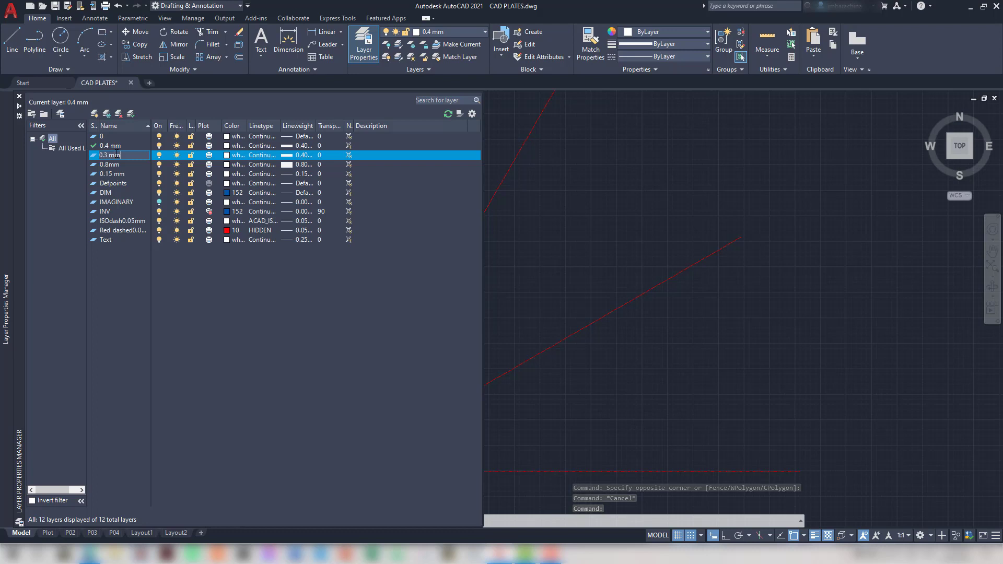
click(301, 156)
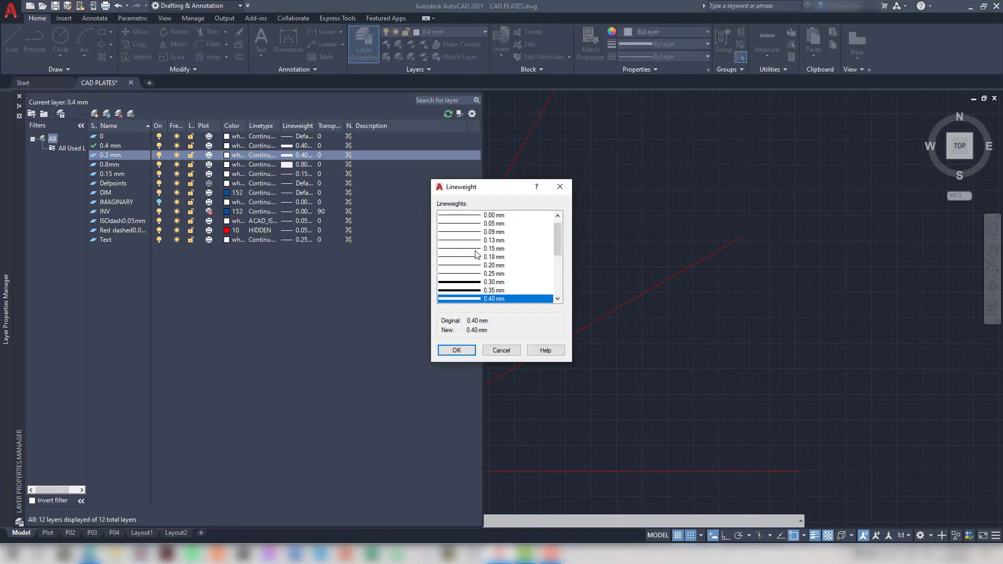
click(477, 282)
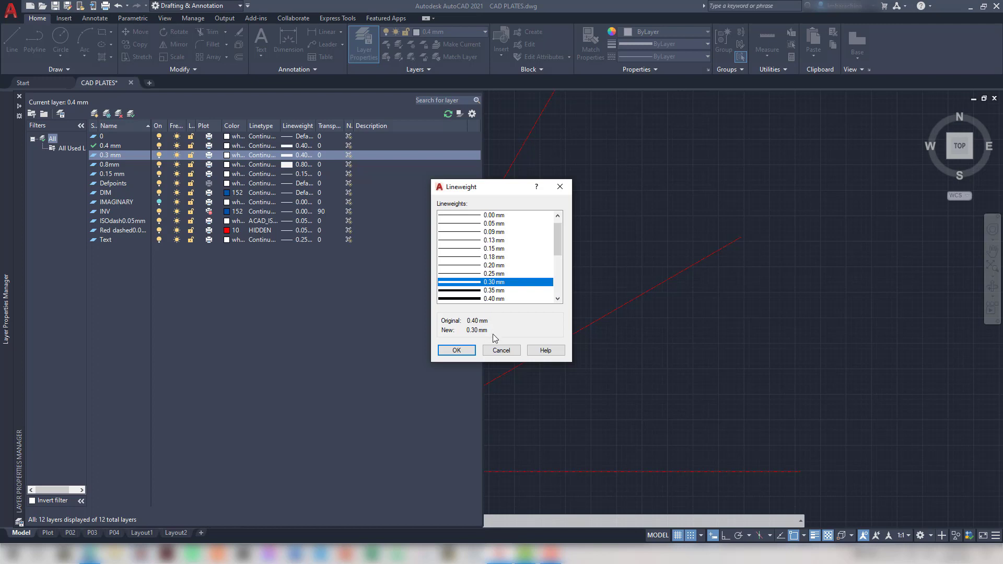
click(455, 350)
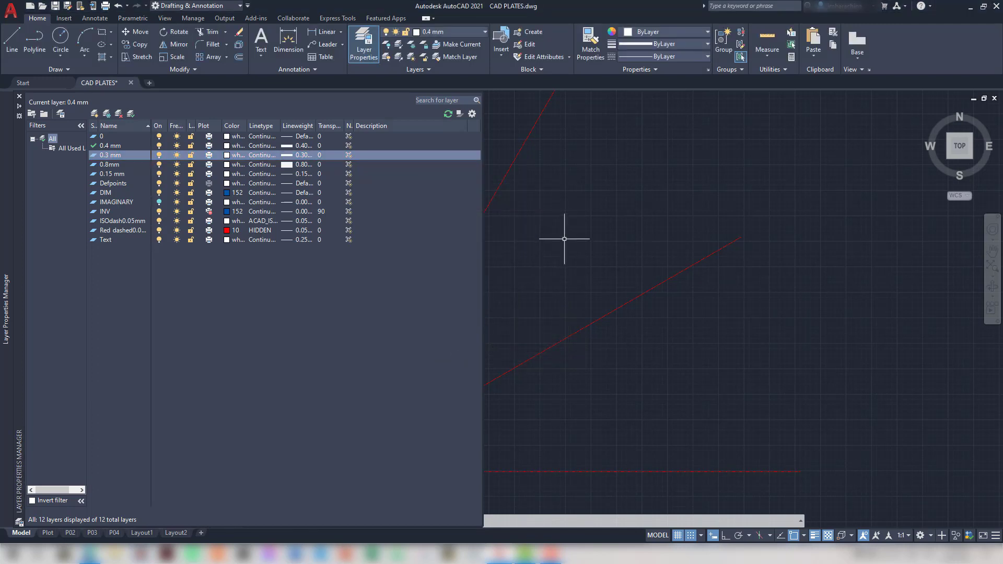
Move the 300 radius circle to the 0.3 mm layer
click(565, 236)
click(470, 336)
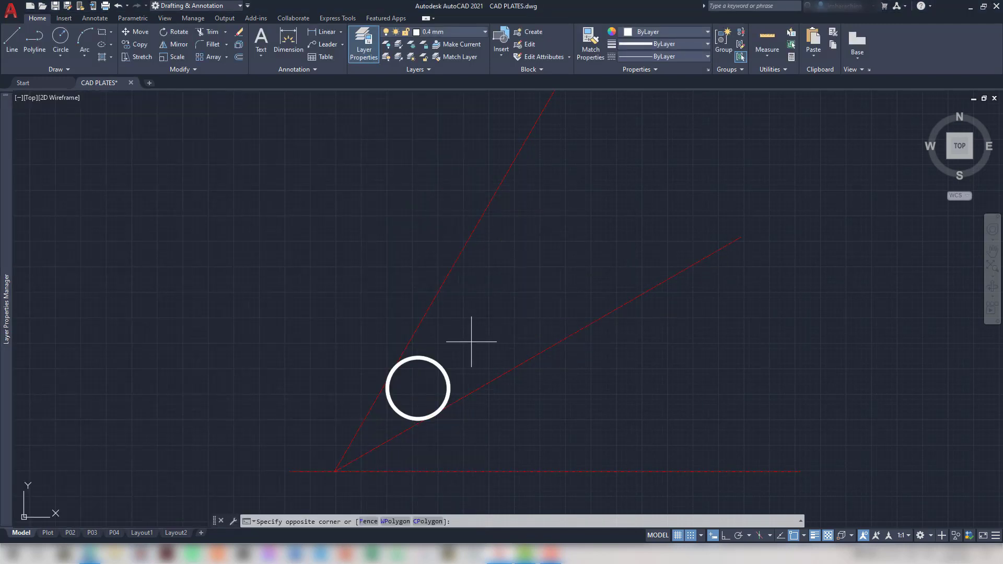
click(431, 376)
click(480, 33)
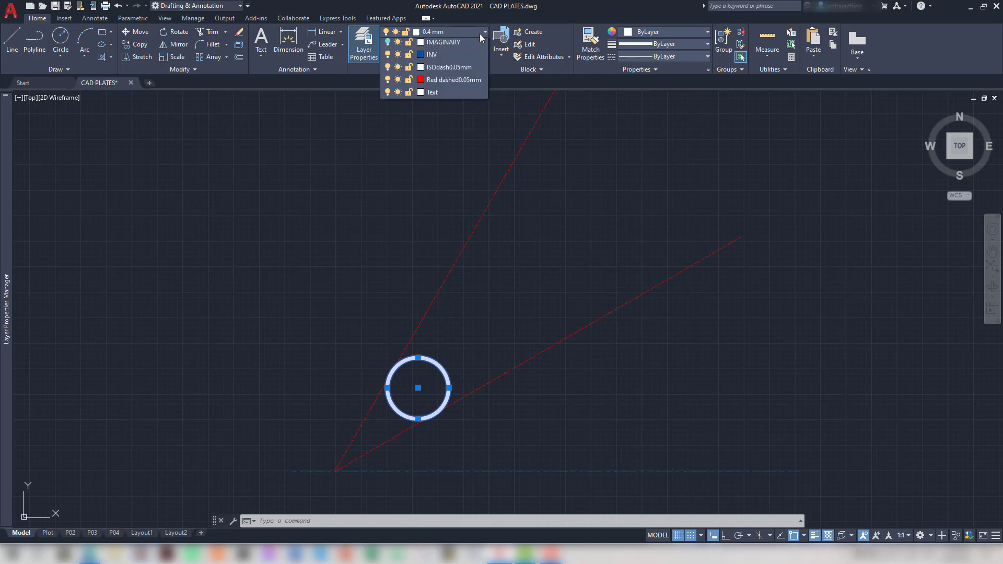
click(462, 61)
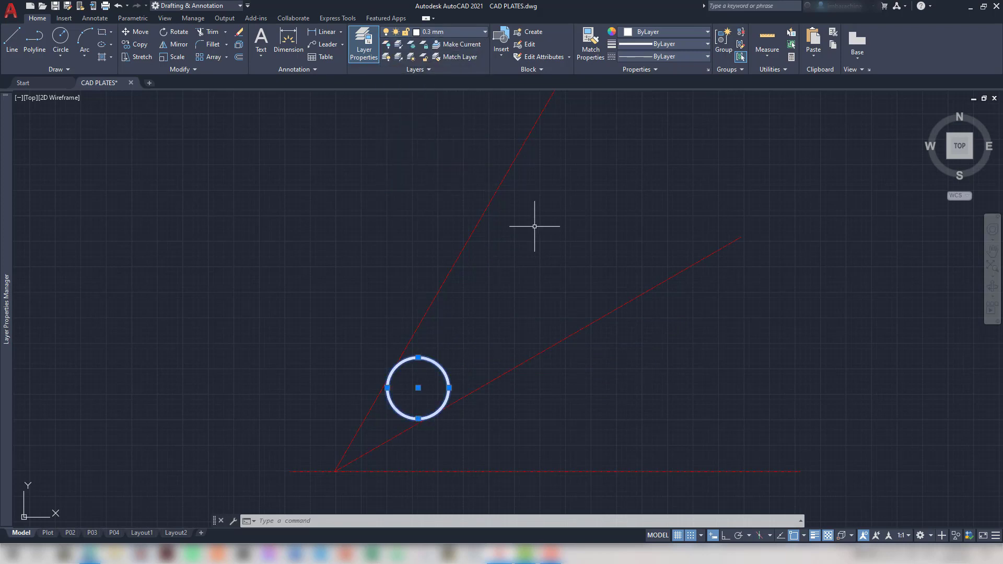
text(c)
key(Return)
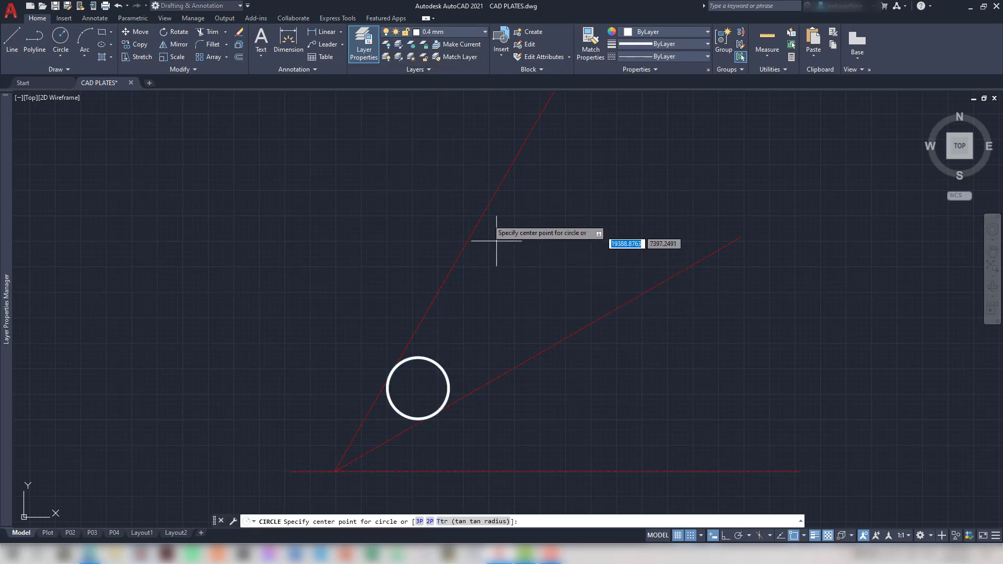
Create a layer named 0.25 mm with a 0.25 mm lineweight, and cancel the running Circle command
mouse_move(12, 186)
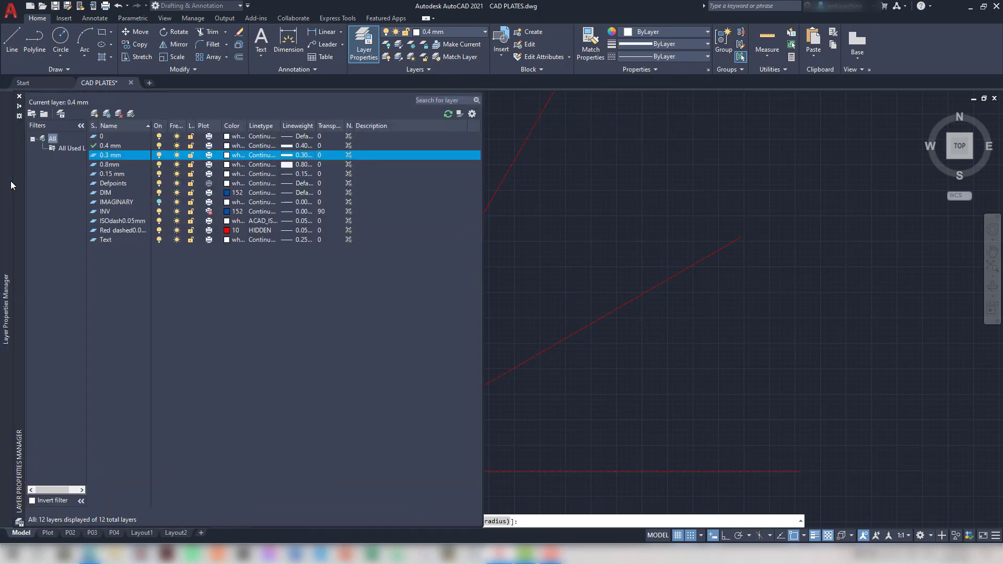
click(96, 115)
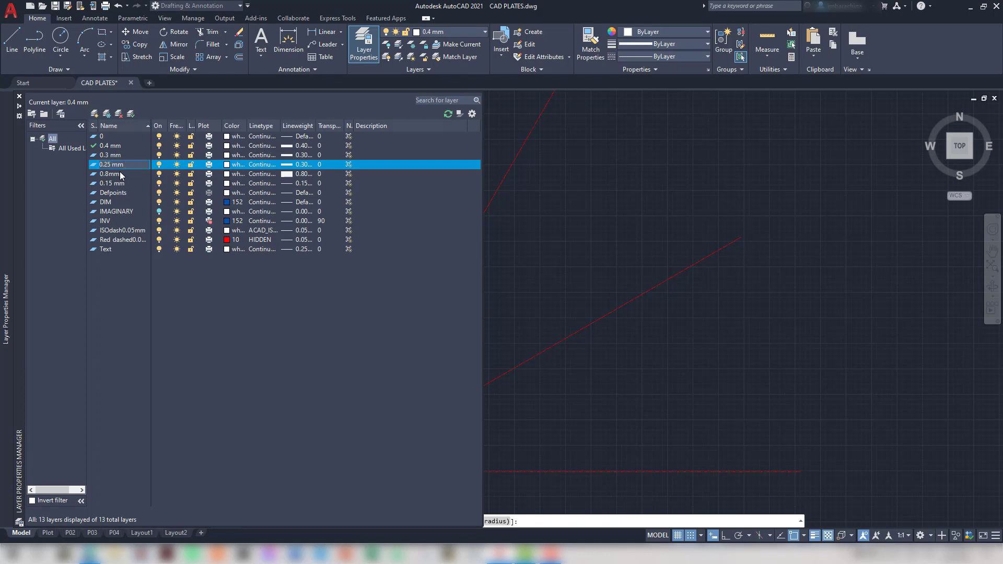
click(308, 165)
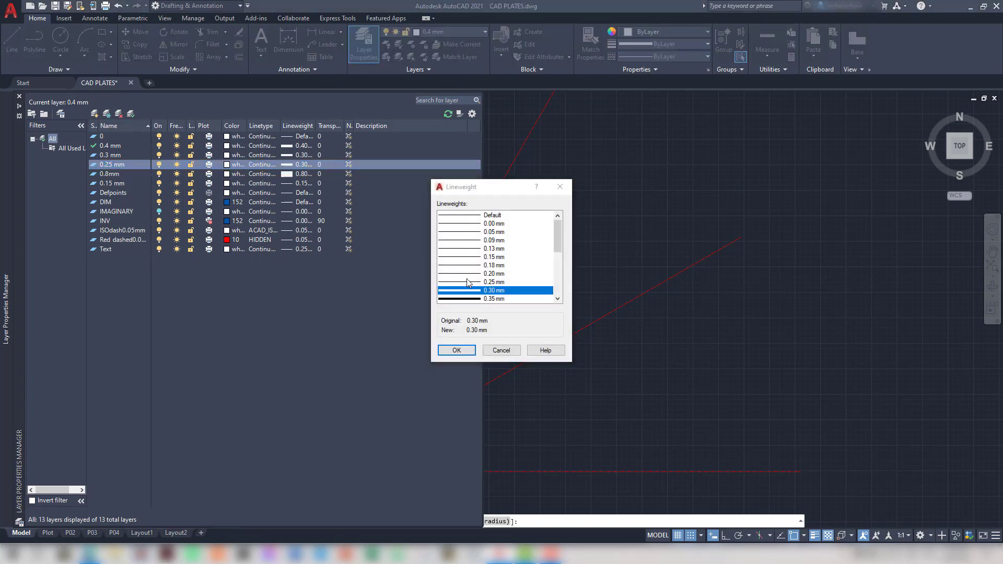
click(485, 275)
click(493, 282)
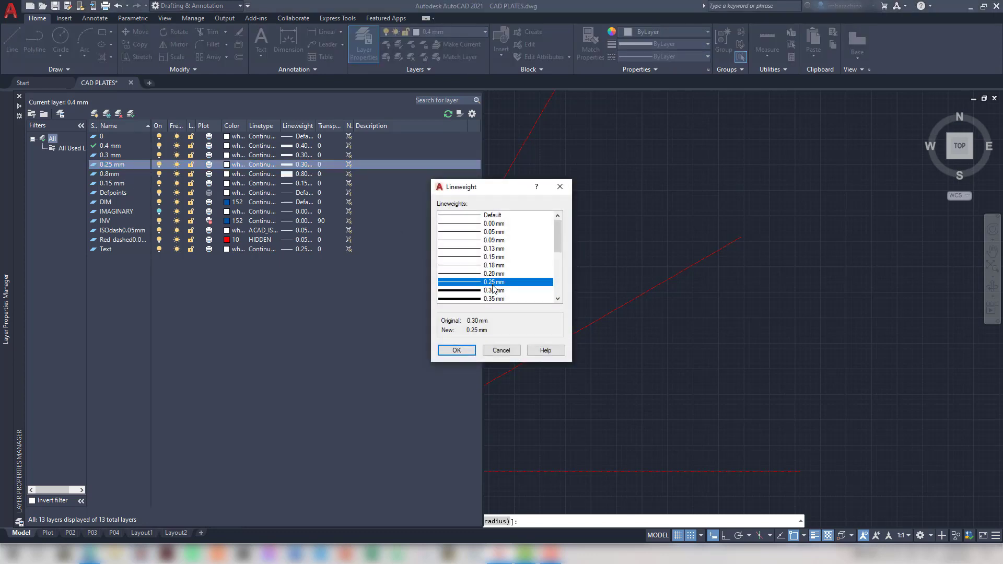
click(465, 350)
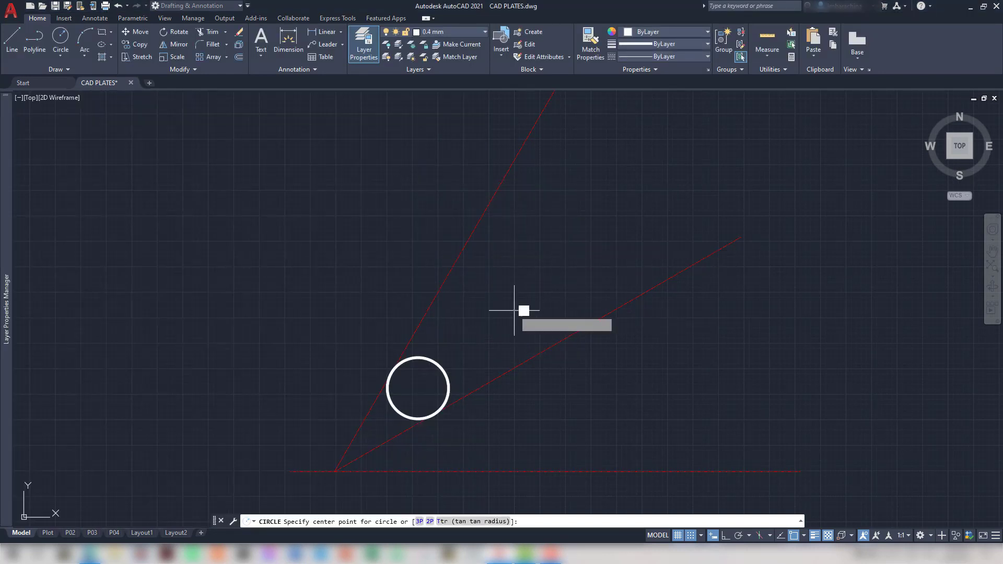
click(516, 305)
key(Escape)
Move the 300 radius circle to the 0.25 mm layer and deselect it
click(481, 324)
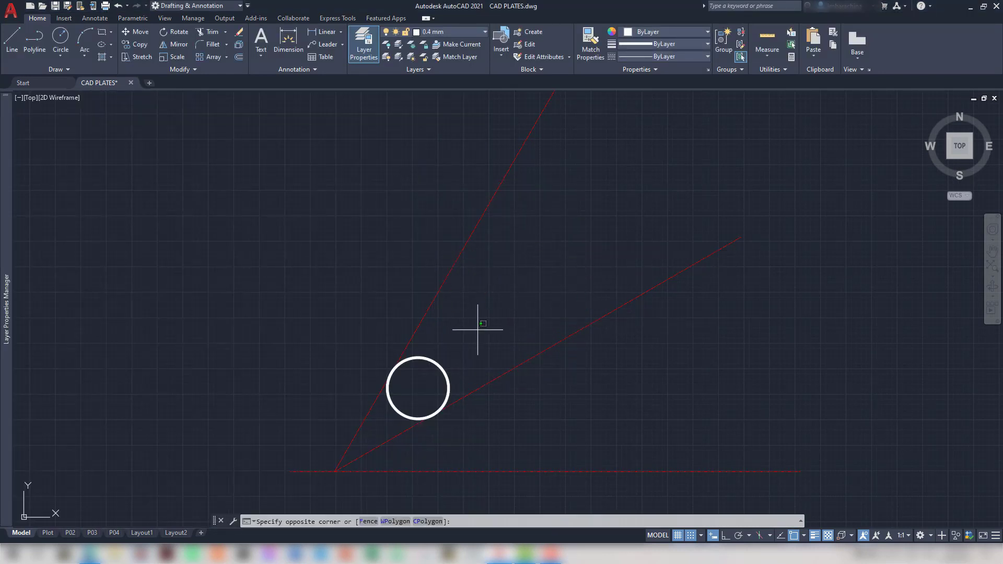
click(423, 376)
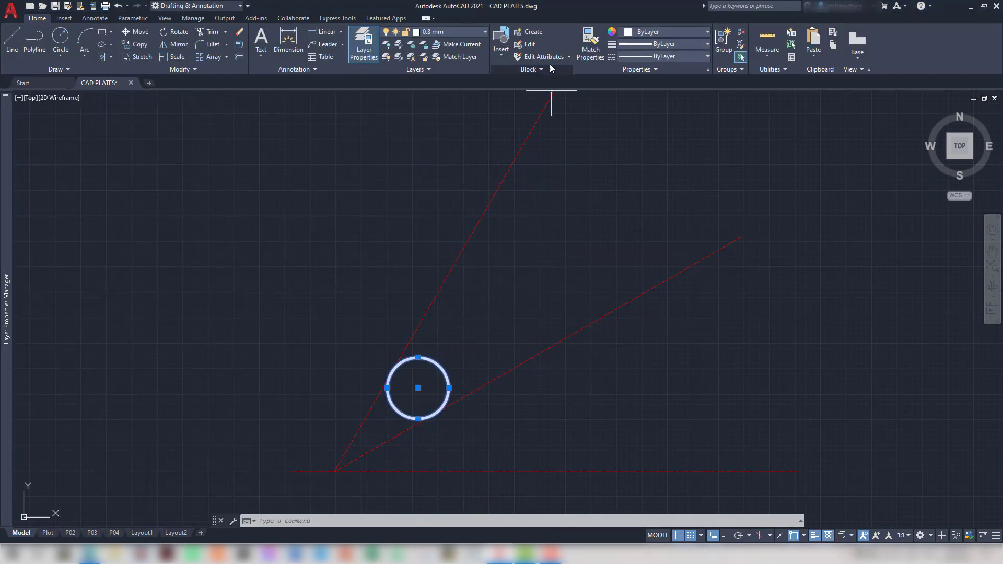
click(478, 33)
click(463, 105)
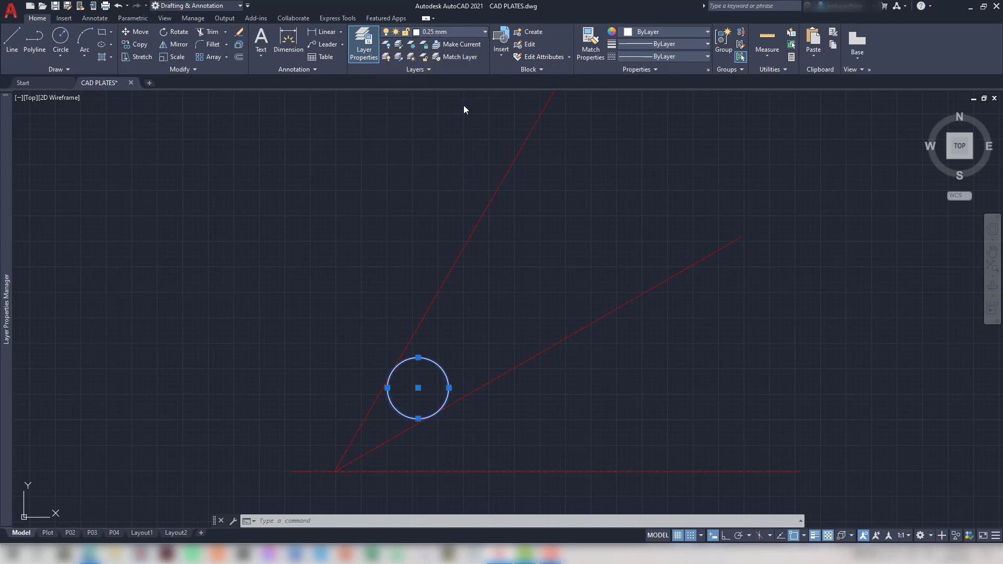
key(Escape)
text(c)
key(Return)
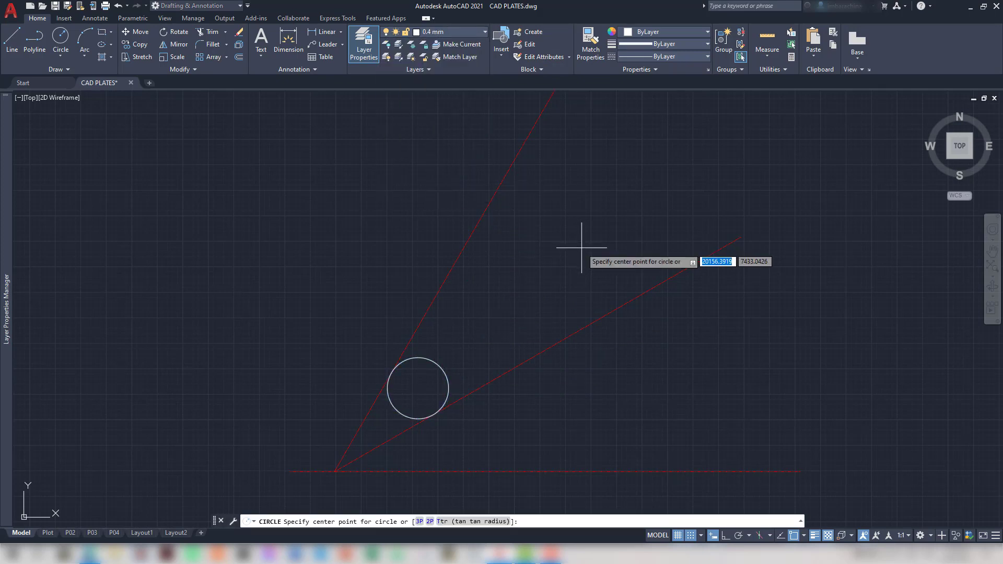
click(471, 347)
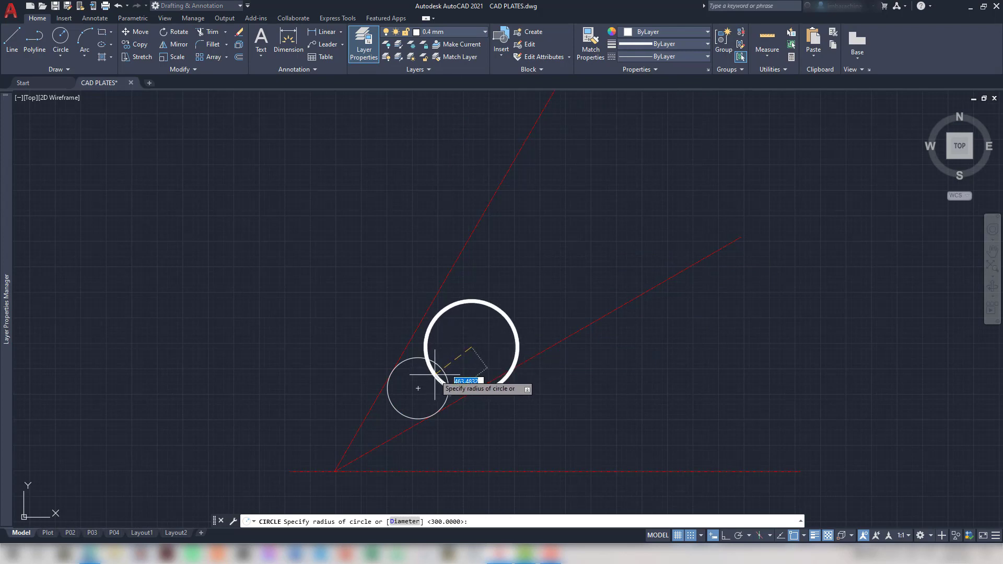
key(Escape)
Cancel the circle being drawn, move the 300 radius circle to the 0.3 mm layer and deselect it
click(476, 331)
click(427, 377)
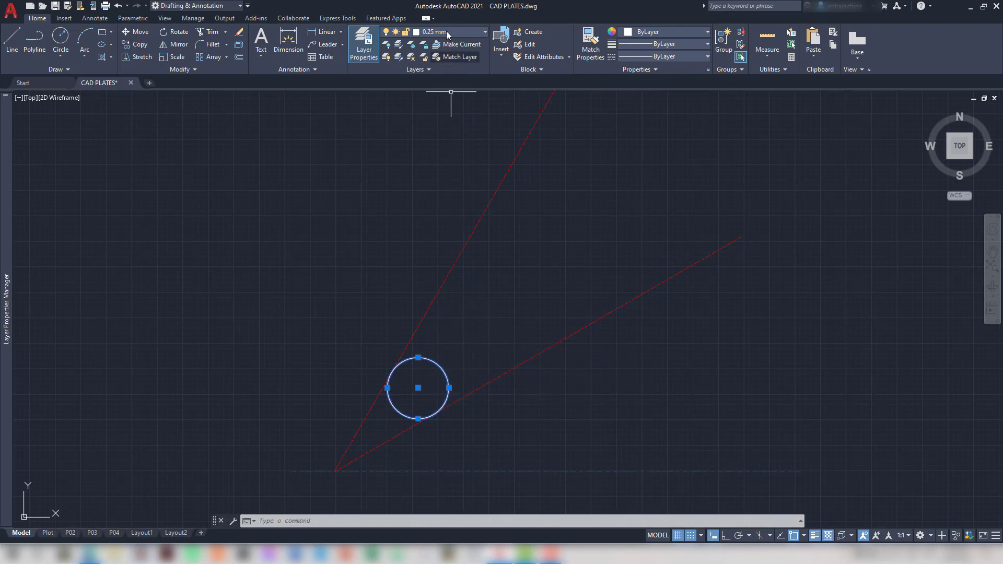
click(460, 30)
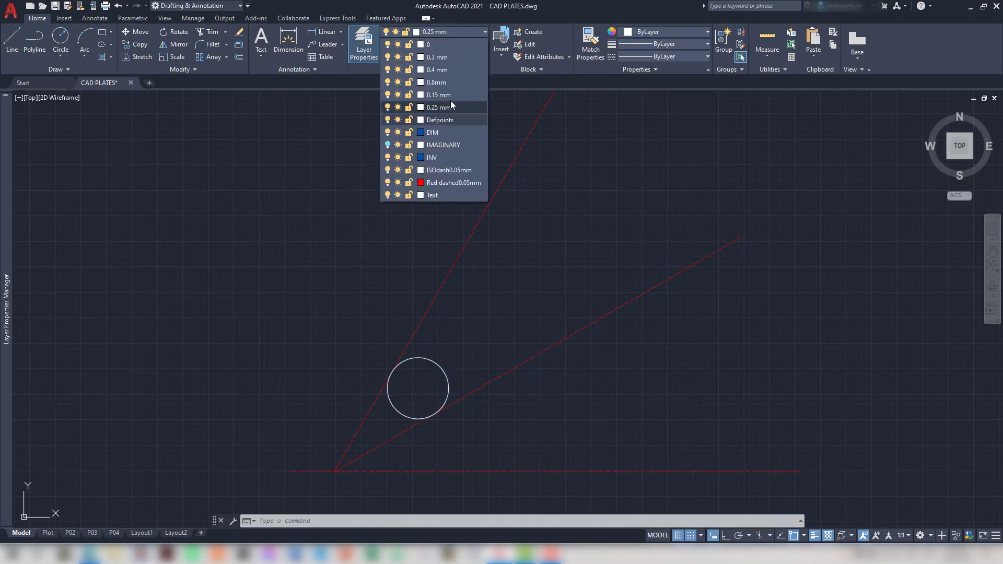
click(451, 61)
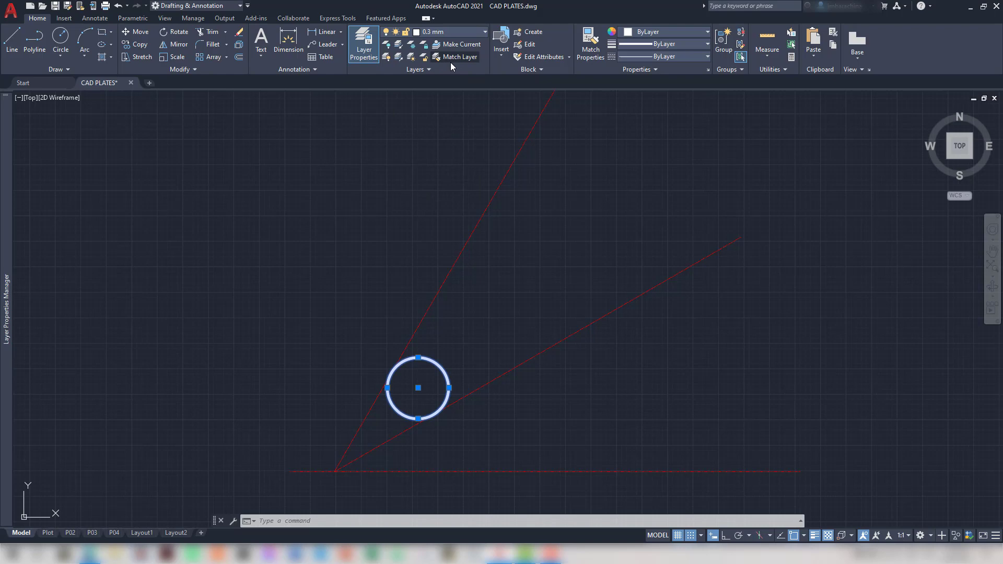
click(536, 256)
key(Escape)
scroll(564, 312, down, 2)
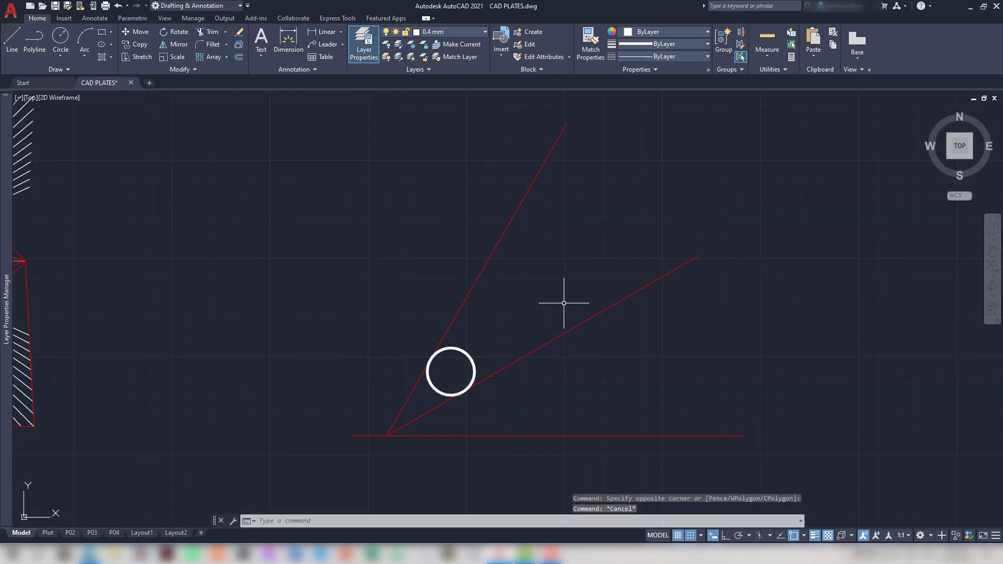
scroll(606, 358, up, 2)
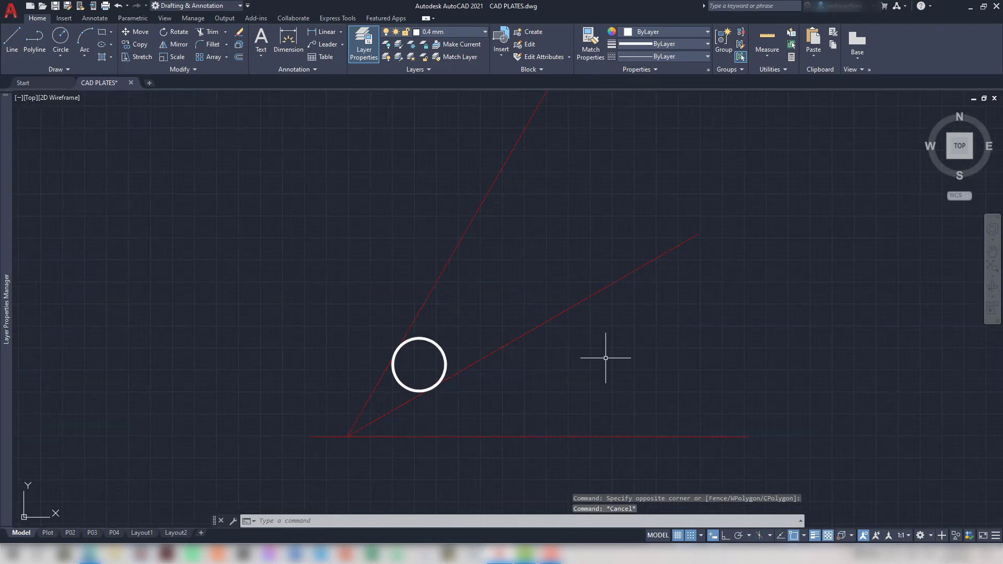
scroll(606, 357, up, 1)
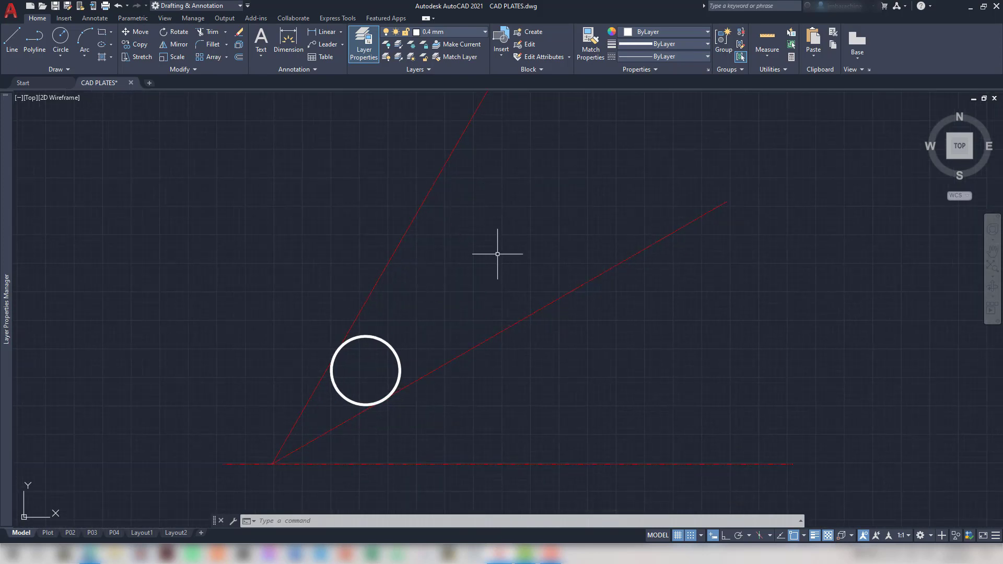
Make the 0.3 mm layer current for the new geometry
click(468, 33)
click(452, 58)
click(360, 337)
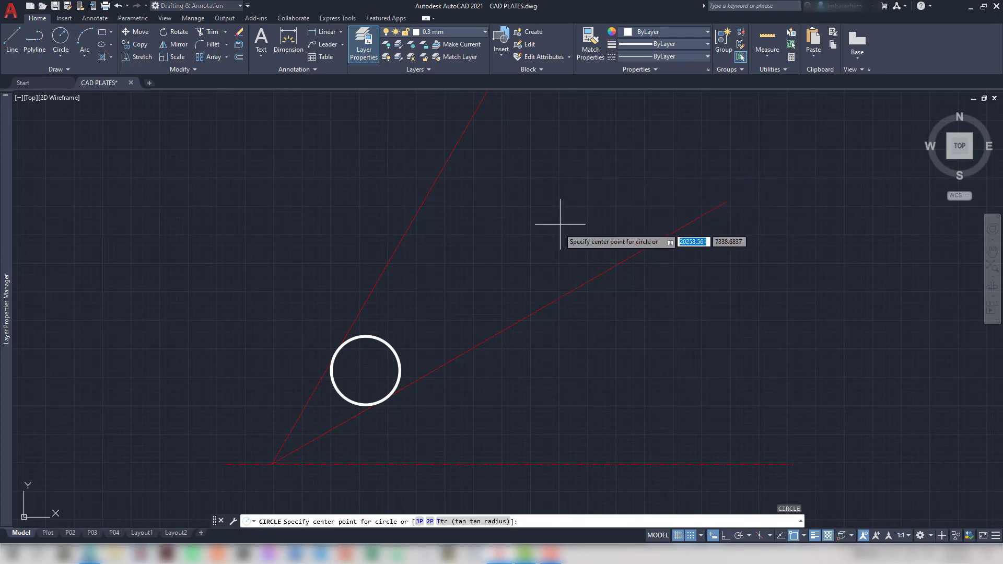
Check the outer head radius in the reference PDF and draw a 1000 radius circle tangent to the 60° and 30° lines in AutoCAD
click(89, 555)
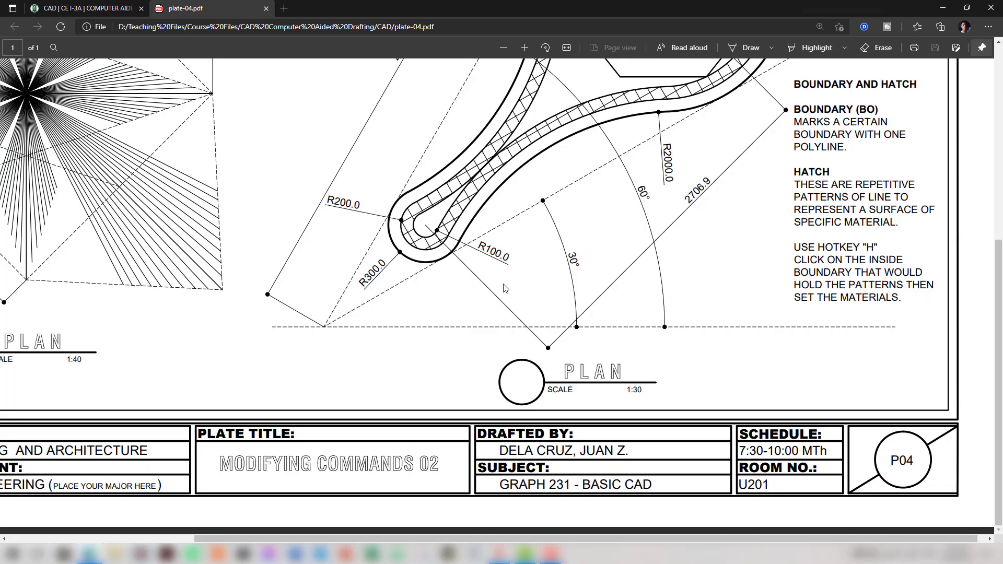
scroll(505, 288, up, 3)
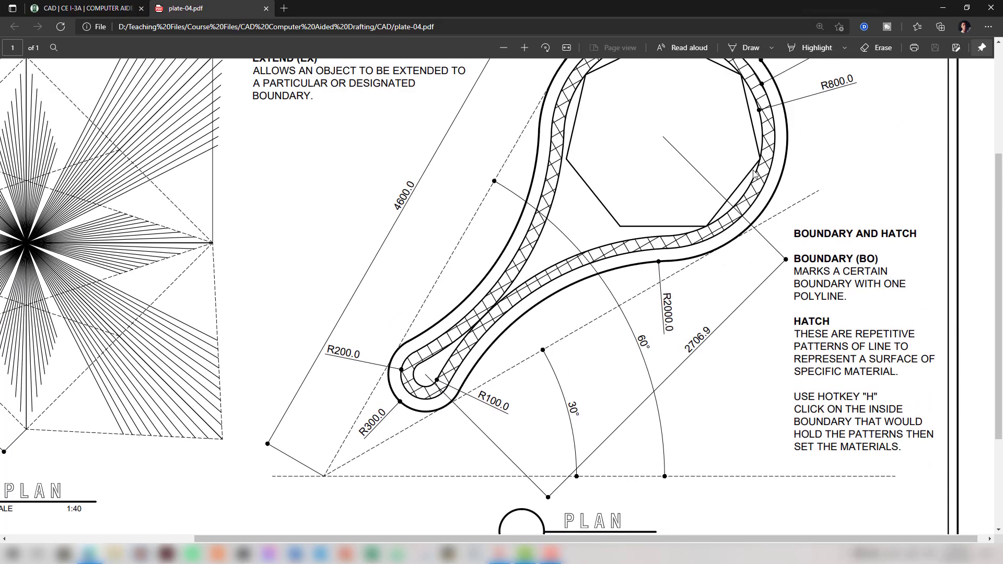
scroll(940, 294, up, 4)
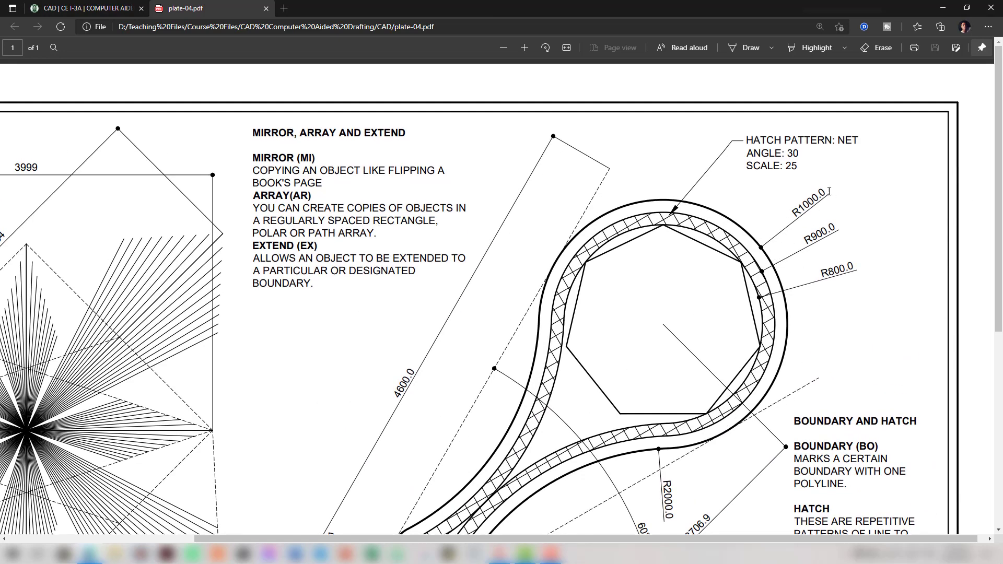
key(alt+Tab)
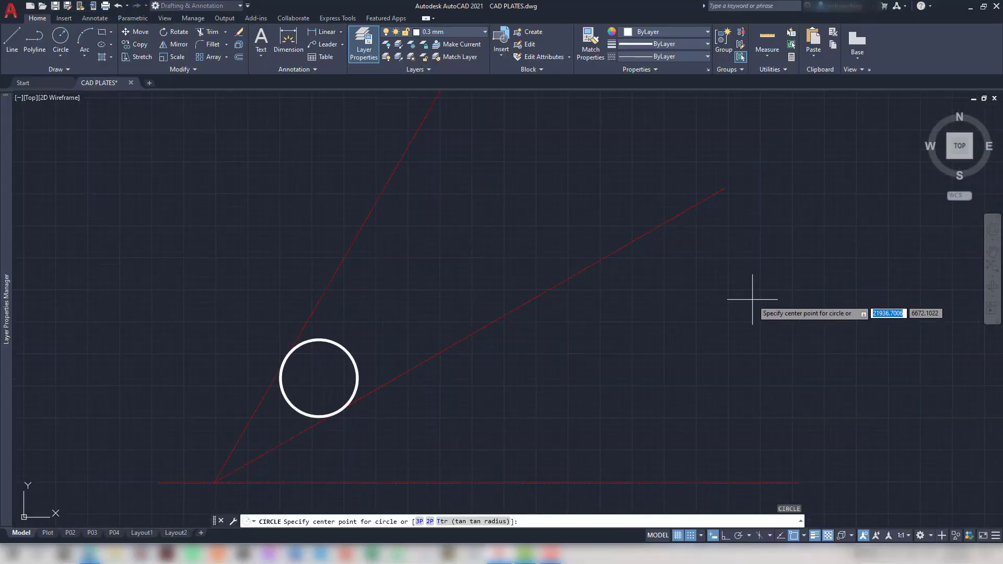
scroll(752, 299, down, 1)
middle_drag(753, 298, 754, 375)
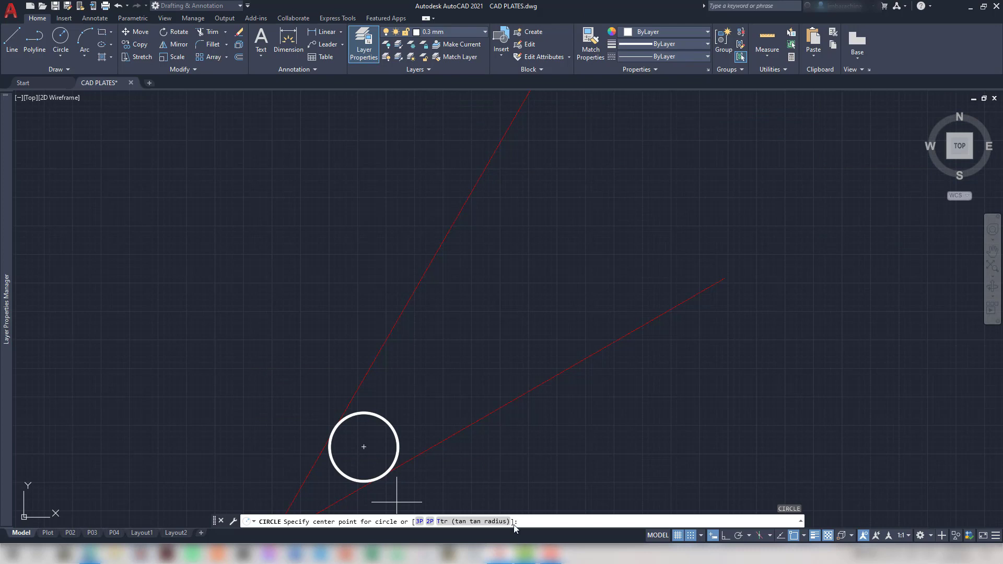
click(463, 522)
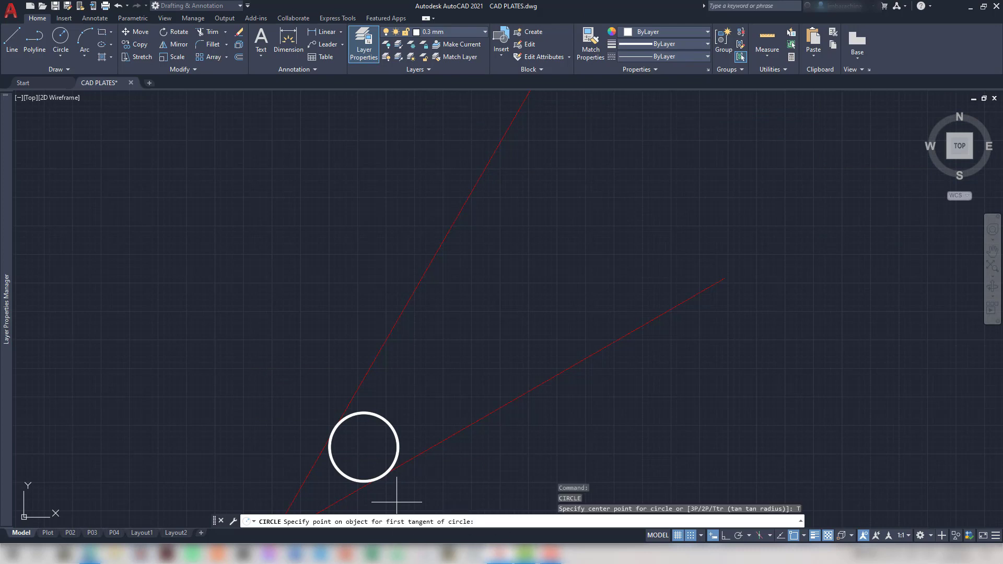
click(485, 171)
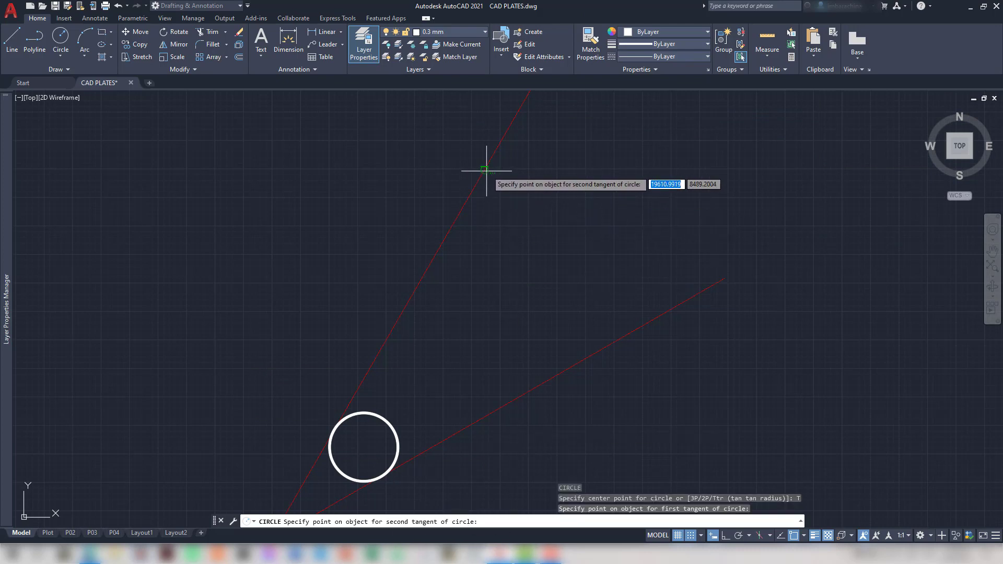
click(671, 308)
text(1000)
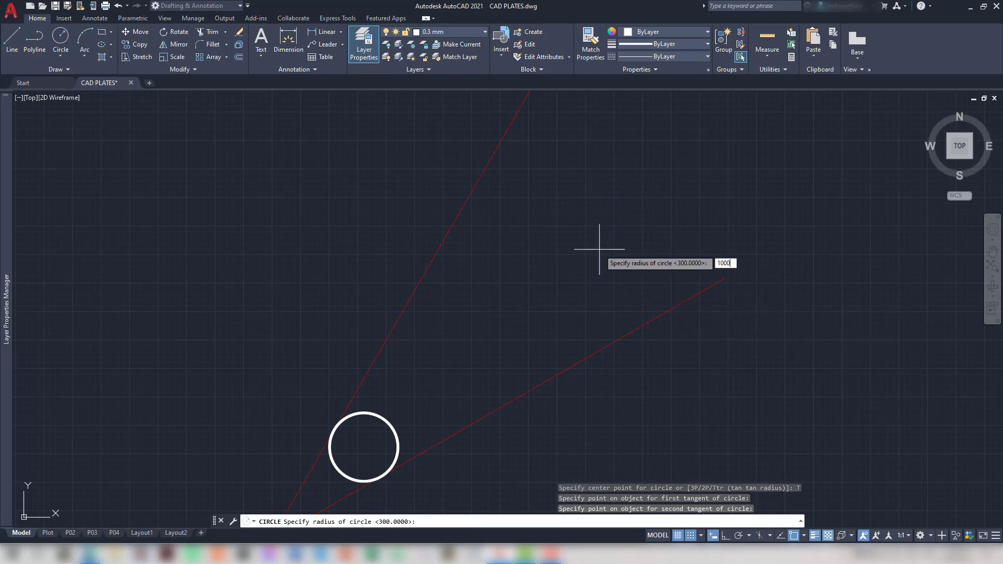
key(Return)
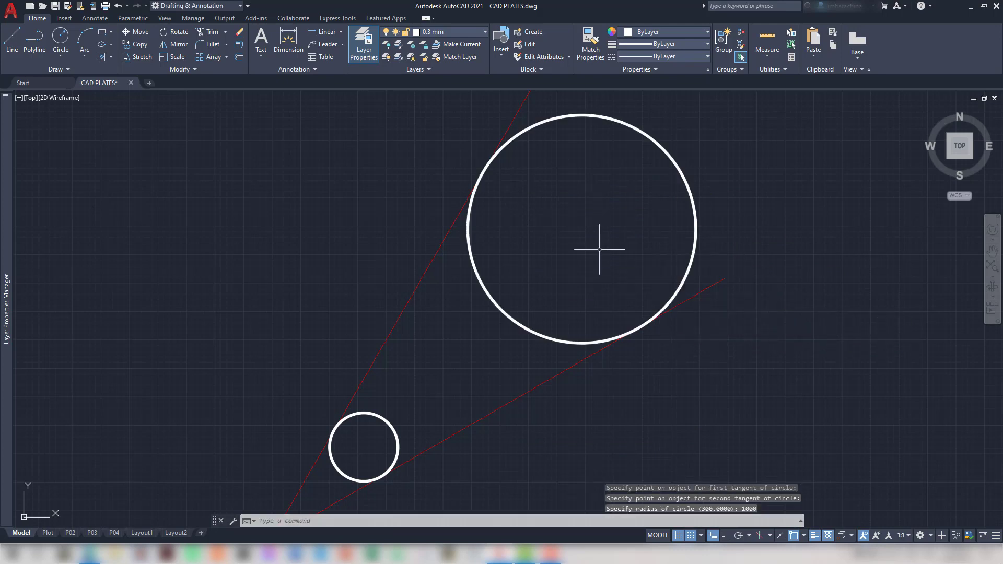
Check the neck radius in the PDF and draw a 2000 radius circle in AutoCAD, tangent to the lower-right sides of the 300 and 1000 radius circles
key(alt+Tab)
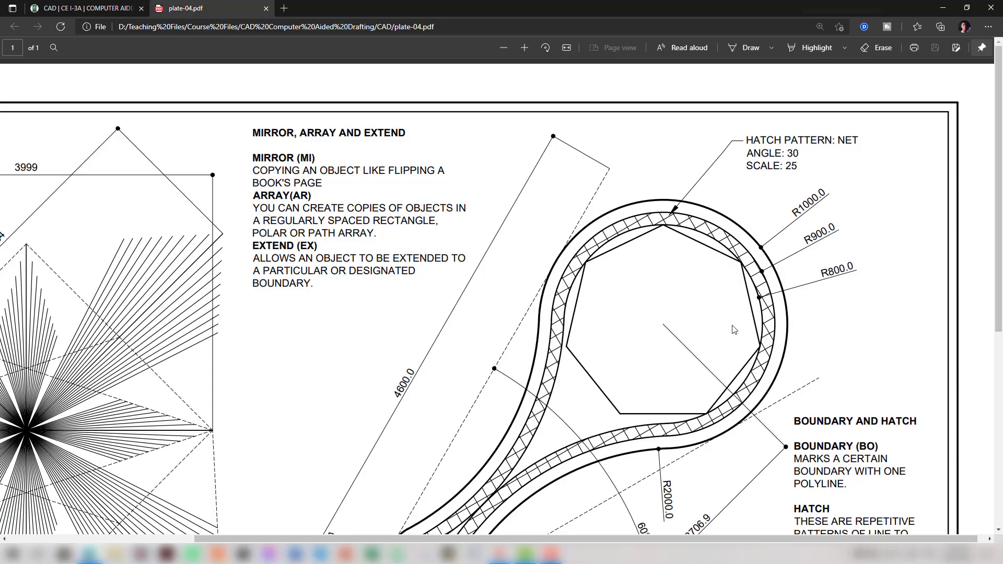
scroll(734, 329, down, 5)
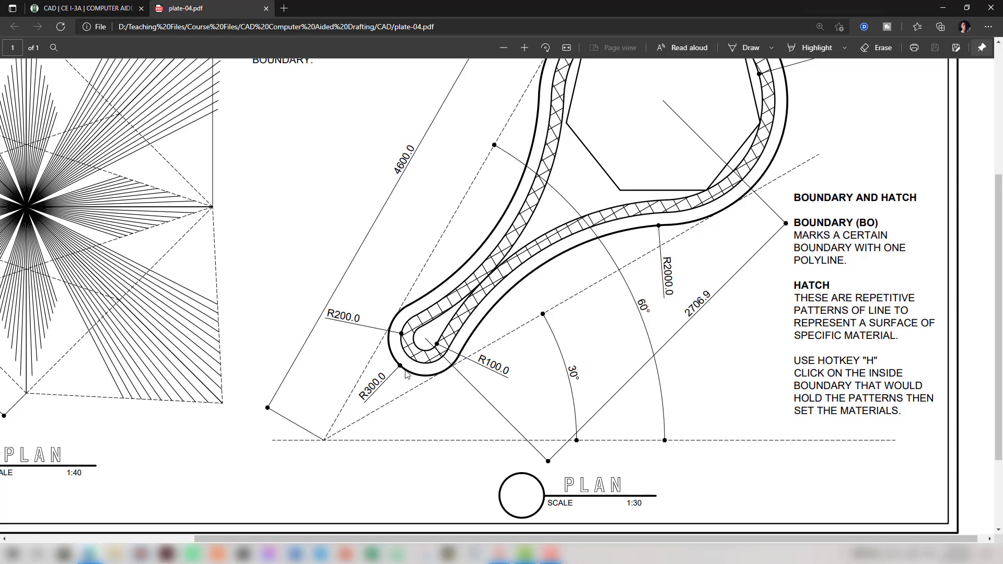
scroll(760, 174, up, 5)
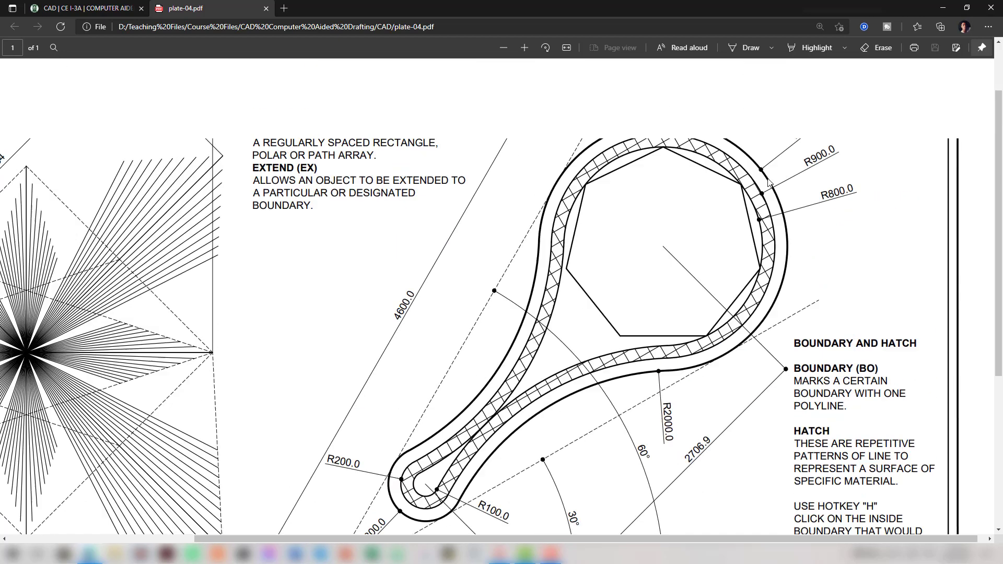
key(alt+Tab)
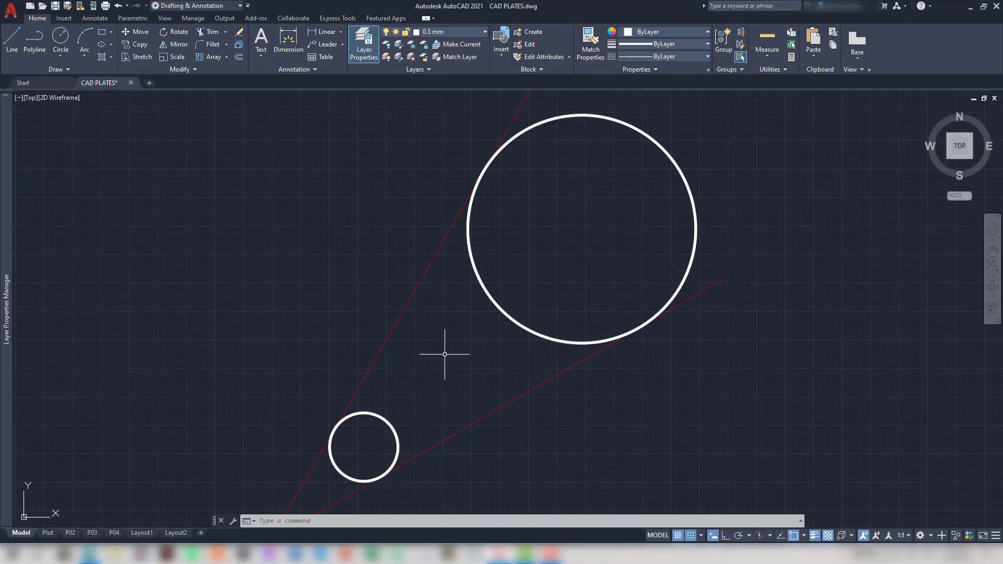
click(67, 55)
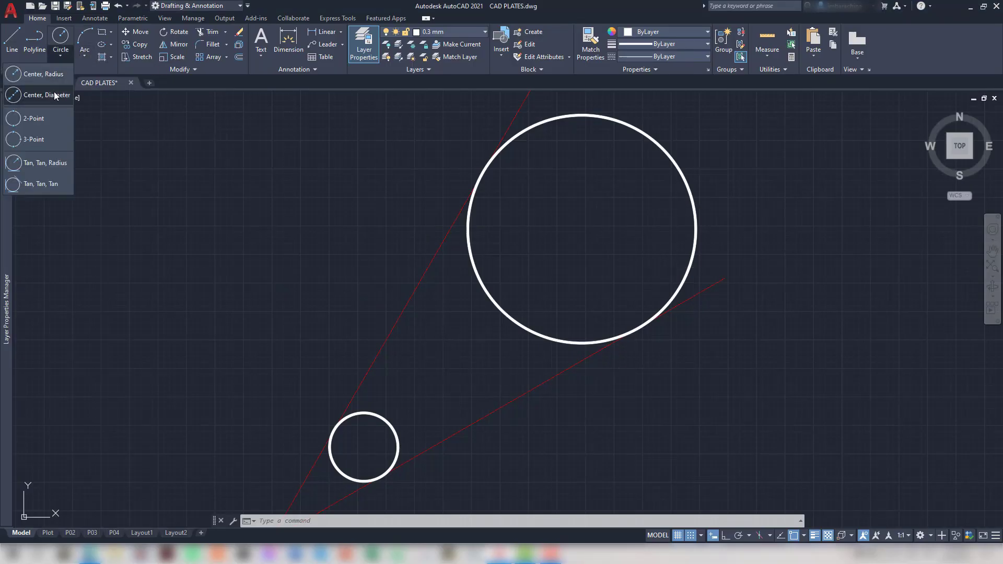
click(53, 167)
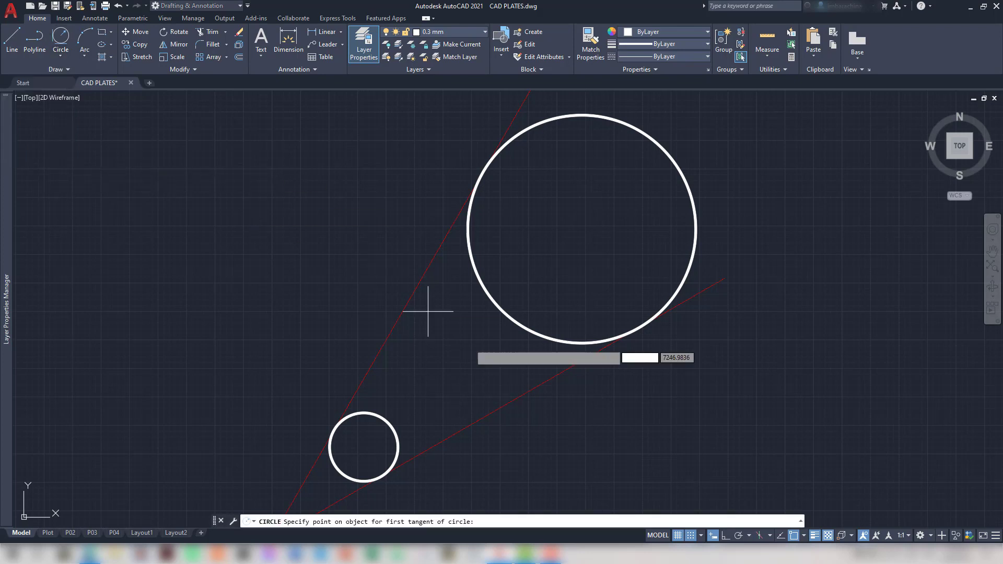
click(396, 432)
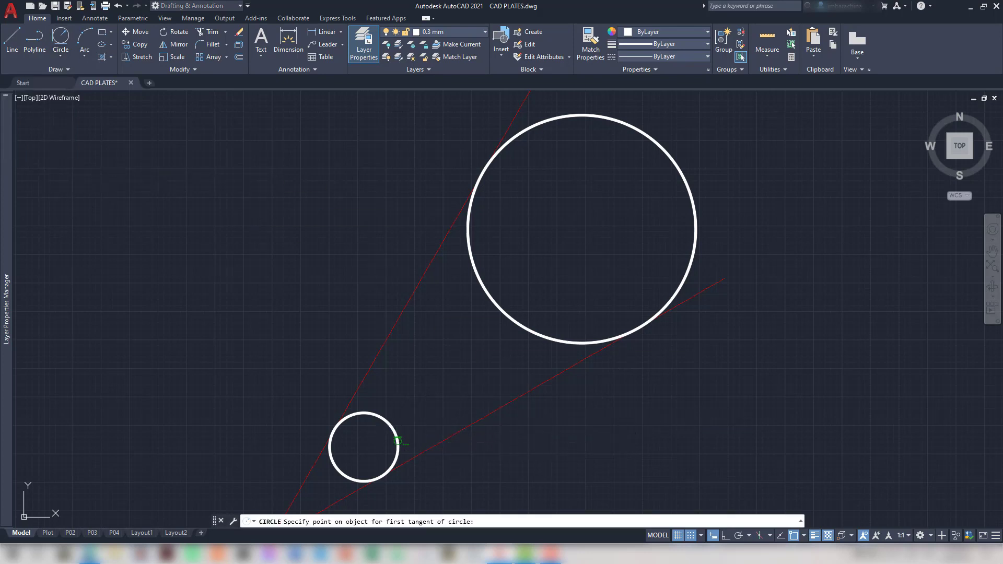
click(525, 329)
middle_drag(640, 421, 615, 312)
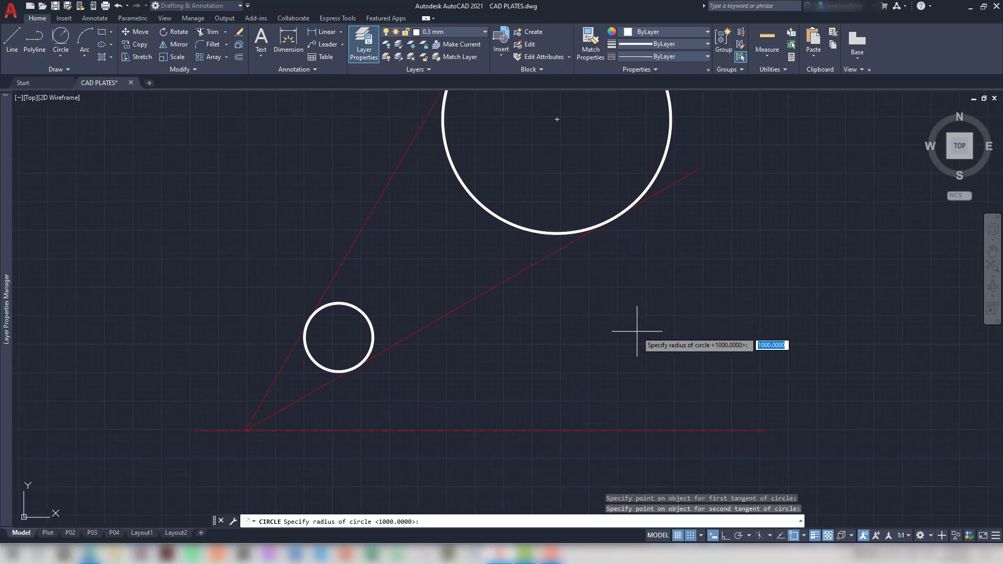
text(20)
key(Return)
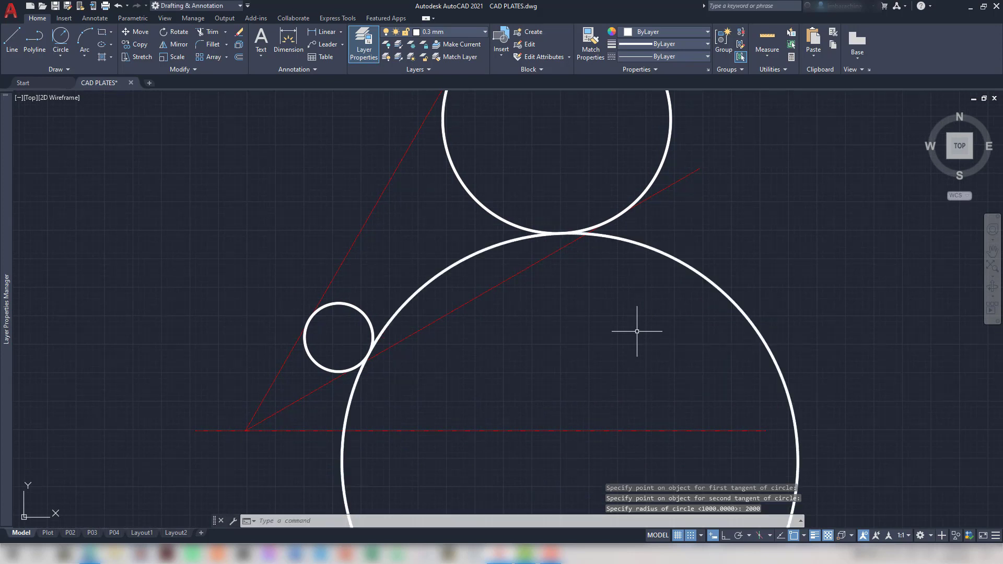
Draw a second 2000 radius circle tangent to the upper-left sides of the 300 and 1000 radius circles
middle_drag(636, 331, 810, 421)
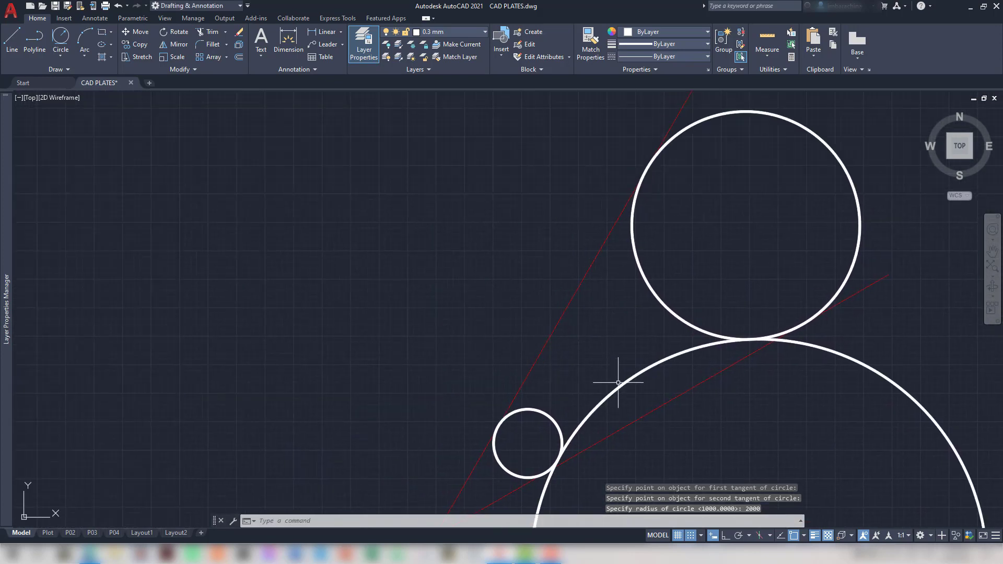
click(63, 34)
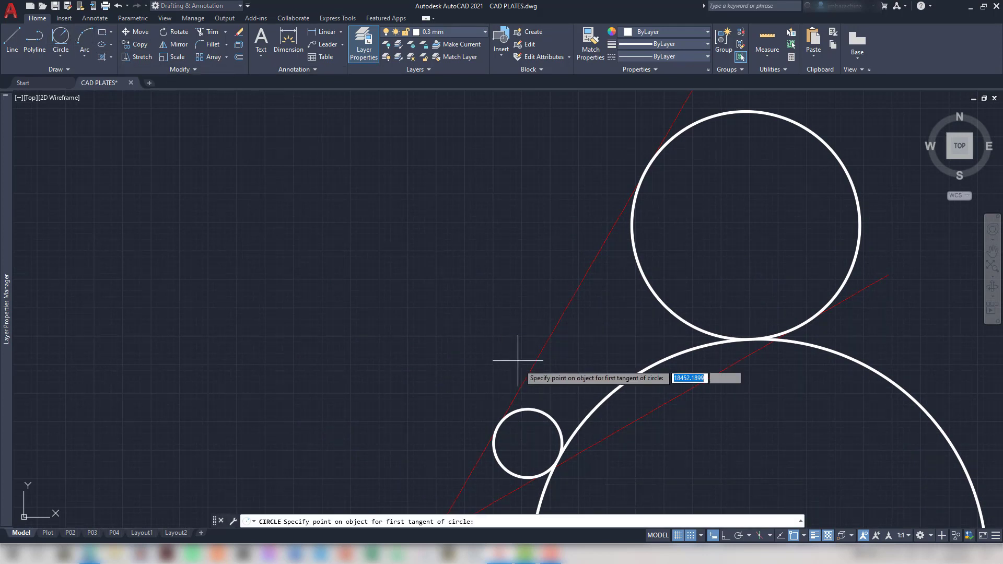
click(529, 410)
click(638, 266)
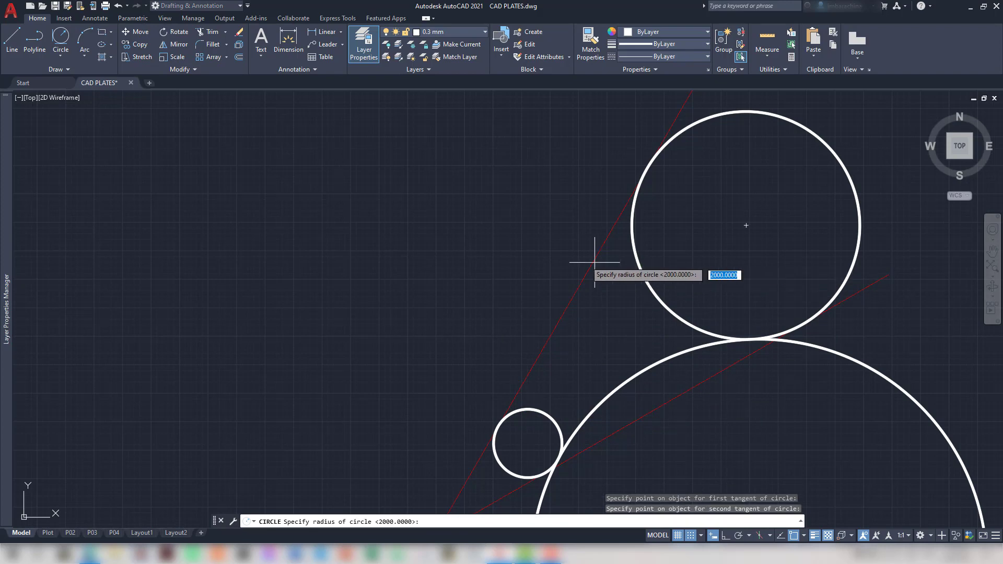
key(Return)
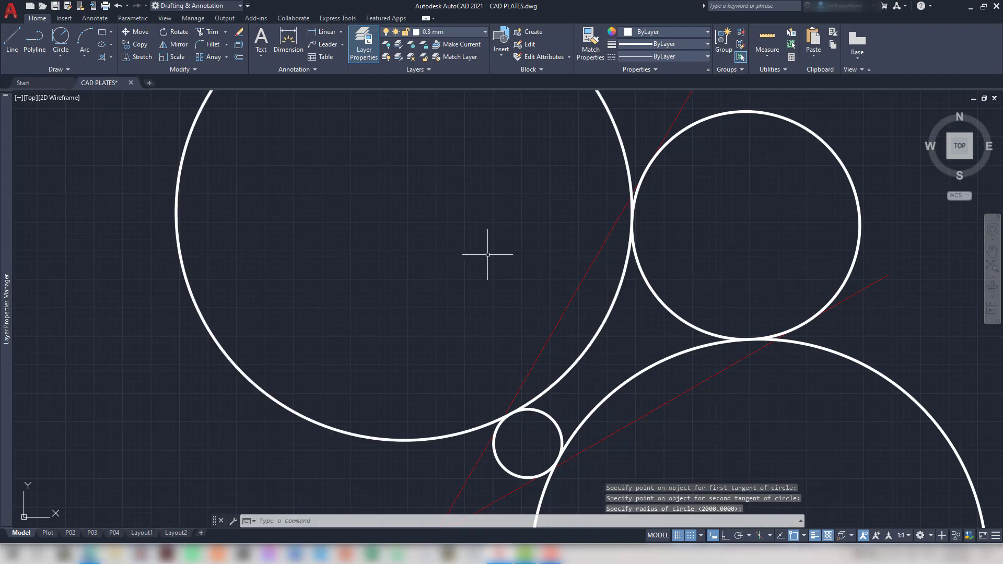
Trim off the outer part of the upper-left 2000 radius circle, using the four circles and two angled lines as cutting edges
scroll(702, 336, down, 1)
scroll(800, 388, down, 2)
mouse_move(799, 388)
middle_down()
mouse_move(714, 379)
mouse_move(645, 328)
middle_up()
scroll(644, 352, down, 2)
scroll(773, 403, down, 1)
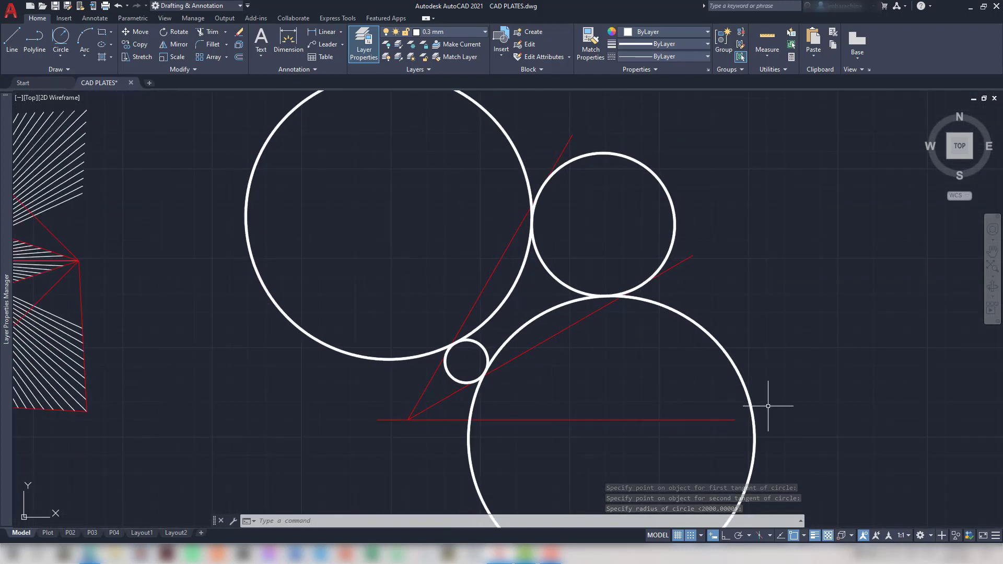
click(796, 404)
click(341, 187)
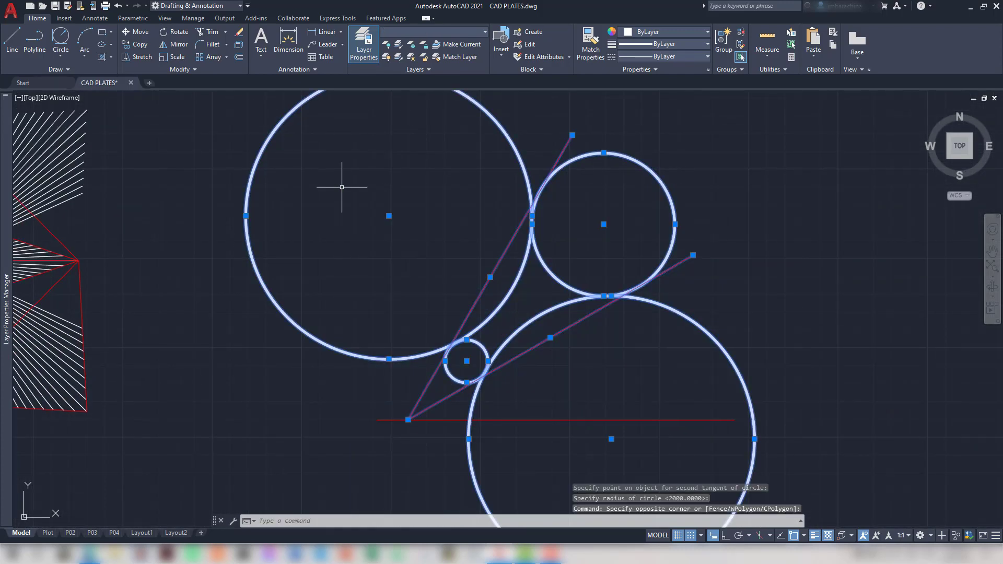
text(tr)
key(Return)
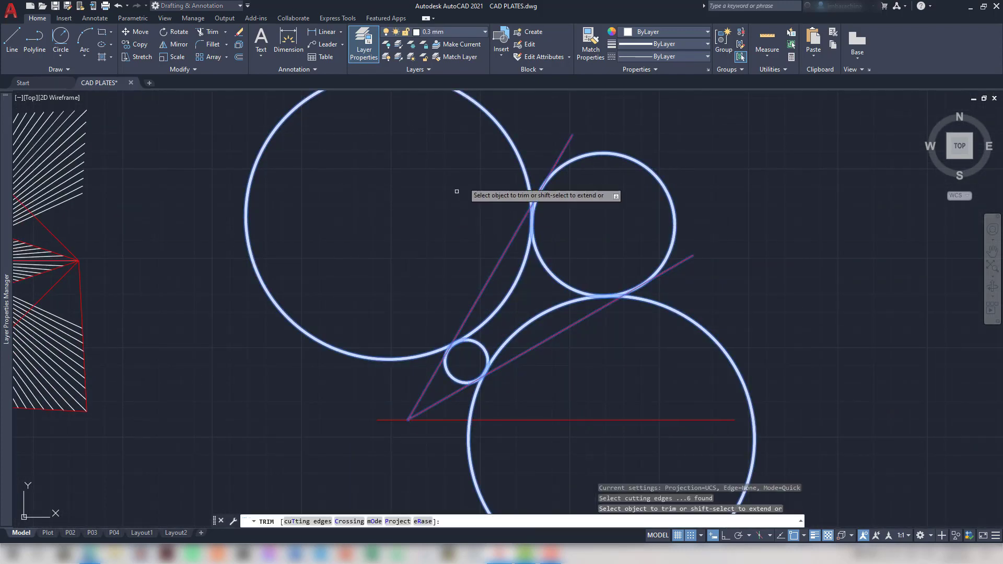
click(506, 134)
Trim away the 1000 radius circle's inner arc between its junctions with the two 2000 radius curves
scroll(499, 187, up, 3)
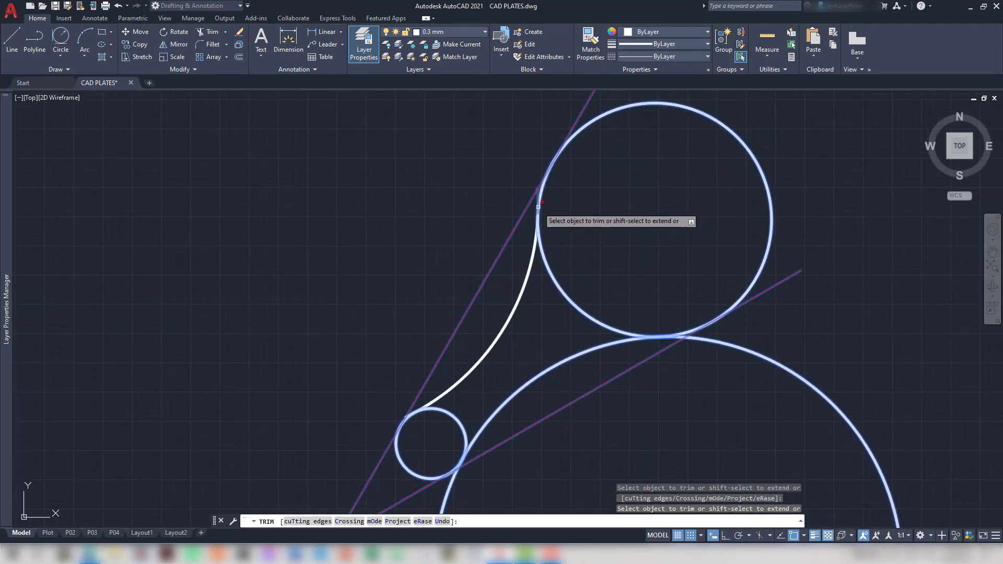
scroll(563, 198, up, 3)
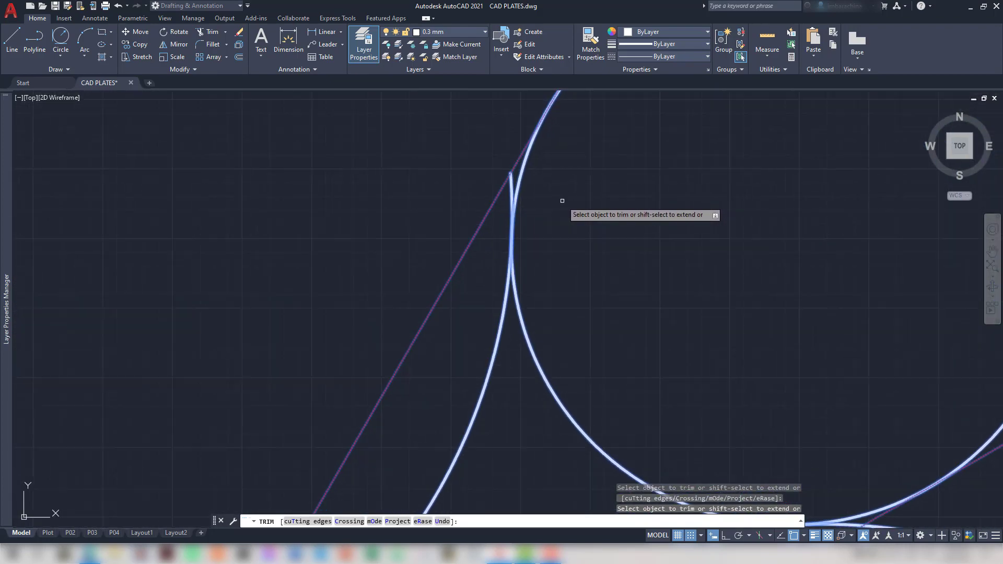
click(527, 346)
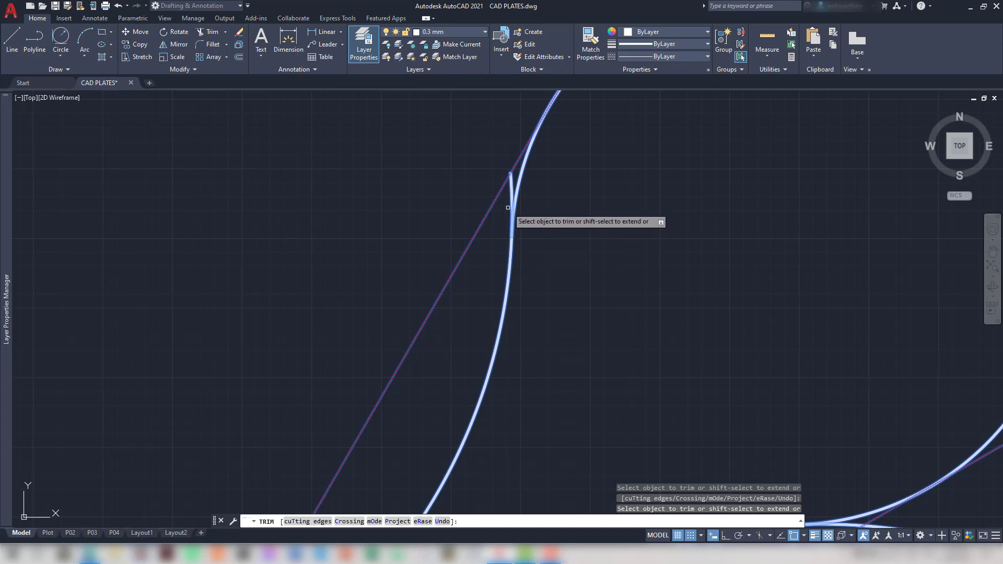
Trim off the upper-left 2000 radius arc's overhanging ends past its junctions with the 1000 and 300 radius circles
scroll(601, 300, down, 2)
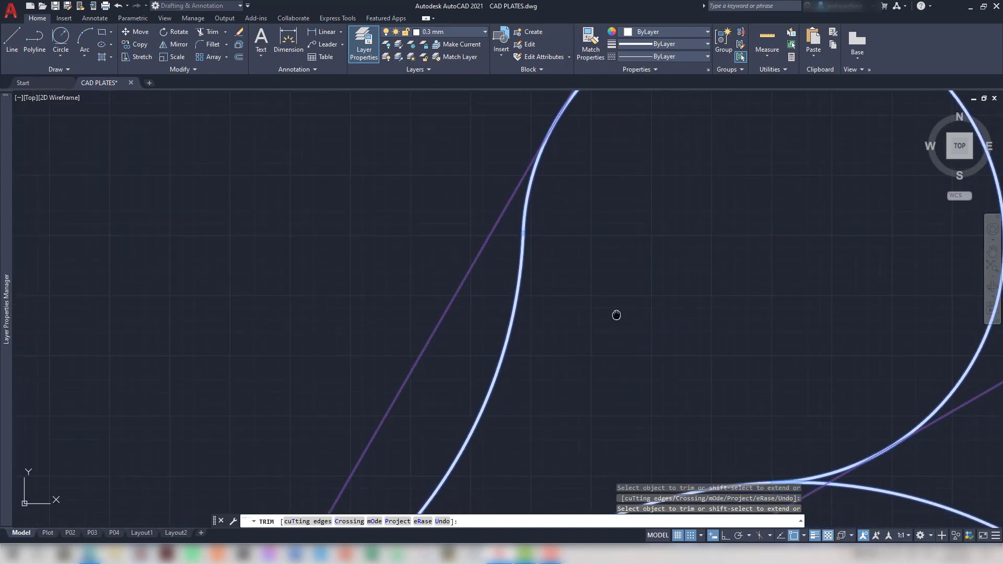
scroll(585, 310, down, 2)
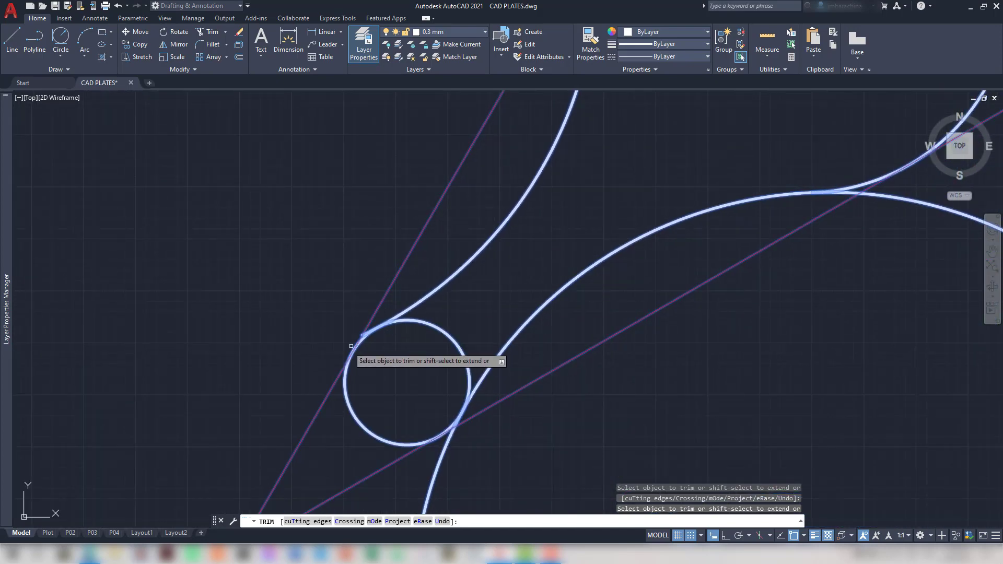
scroll(359, 349, up, 2)
scroll(363, 341, up, 4)
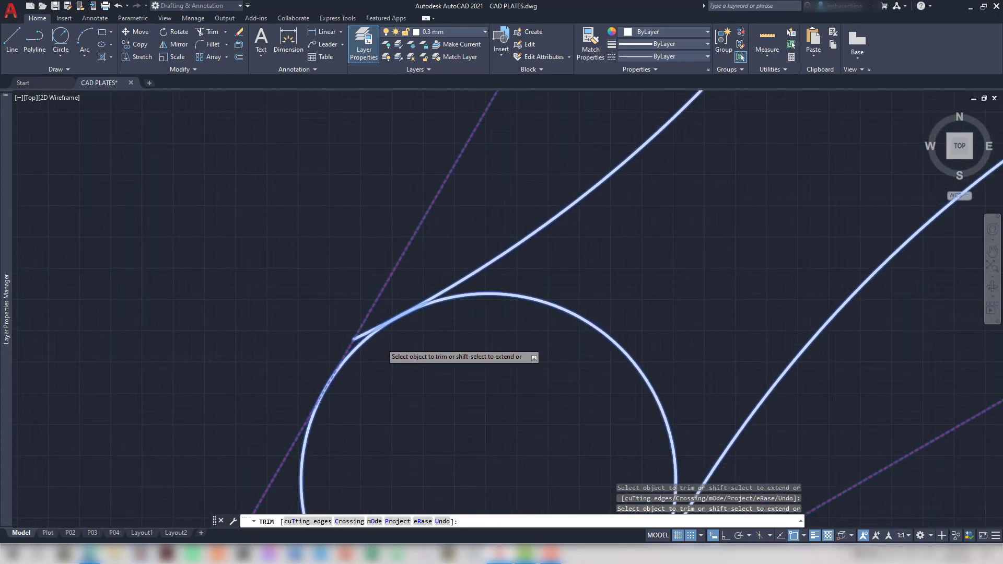
click(358, 335)
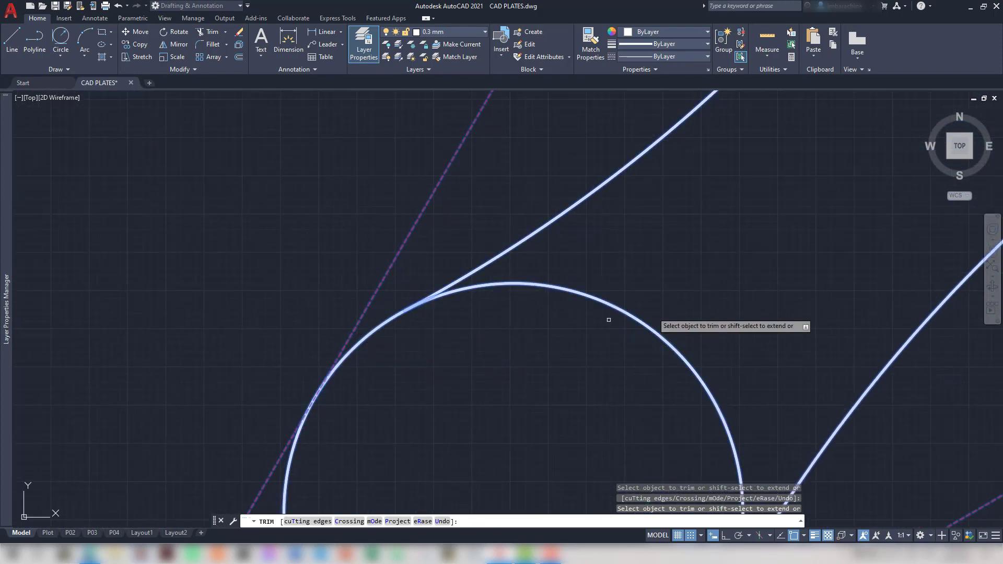
Trim away the 300 radius circle's inner arc and the lower-right 2000 radius circle's excess beyond their junction
scroll(695, 311, down, 1)
click(656, 331)
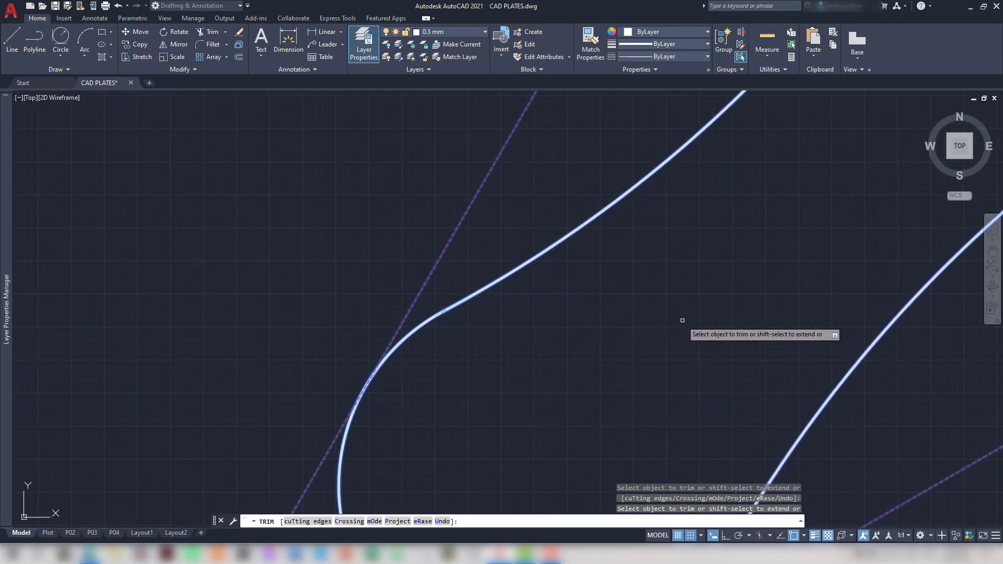
middle_drag(700, 361, 553, 215)
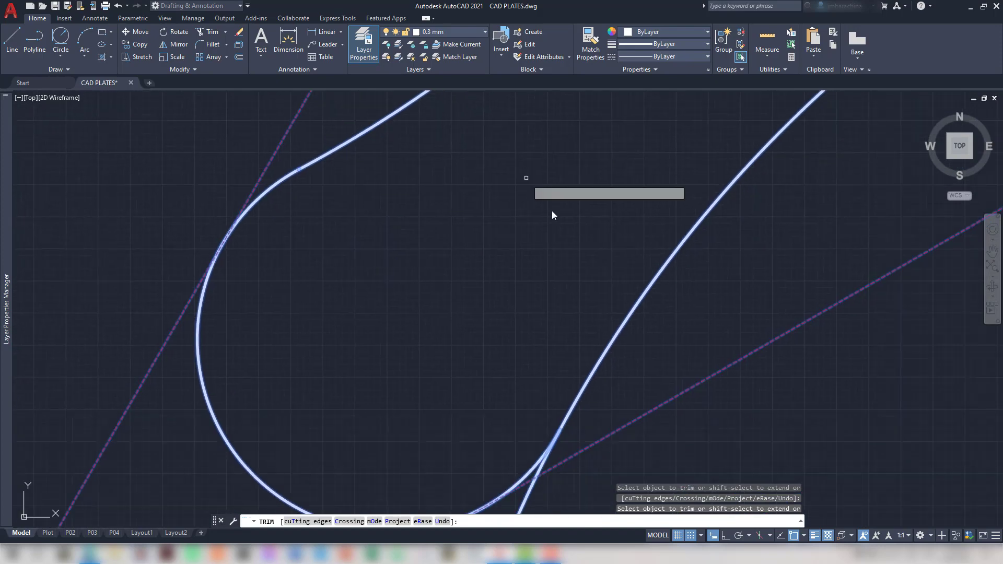
click(526, 501)
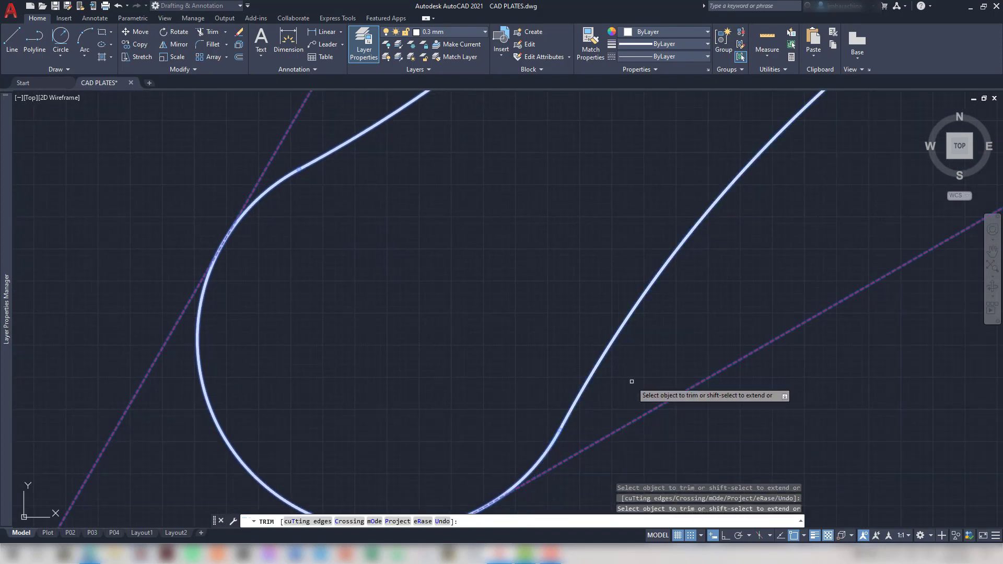
Trim off the lower-right 2000 radius arc's remaining end past its junction with the 1000 radius arc
scroll(712, 302, down, 1)
middle_drag(725, 275, 475, 366)
scroll(601, 282, down, 1)
scroll(681, 221, down, 3)
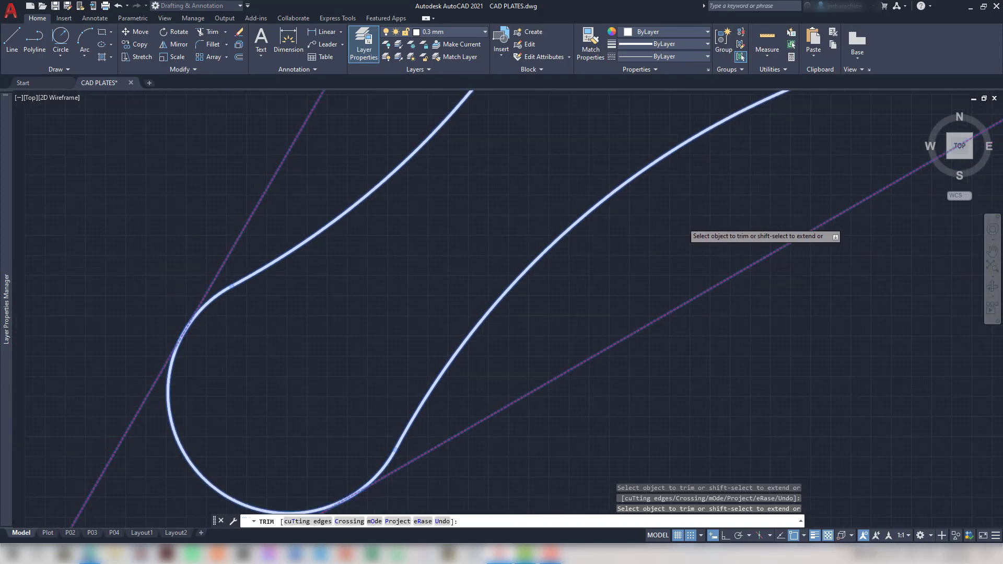
scroll(734, 205, down, 1)
scroll(421, 284, up, 3)
scroll(506, 258, up, 2)
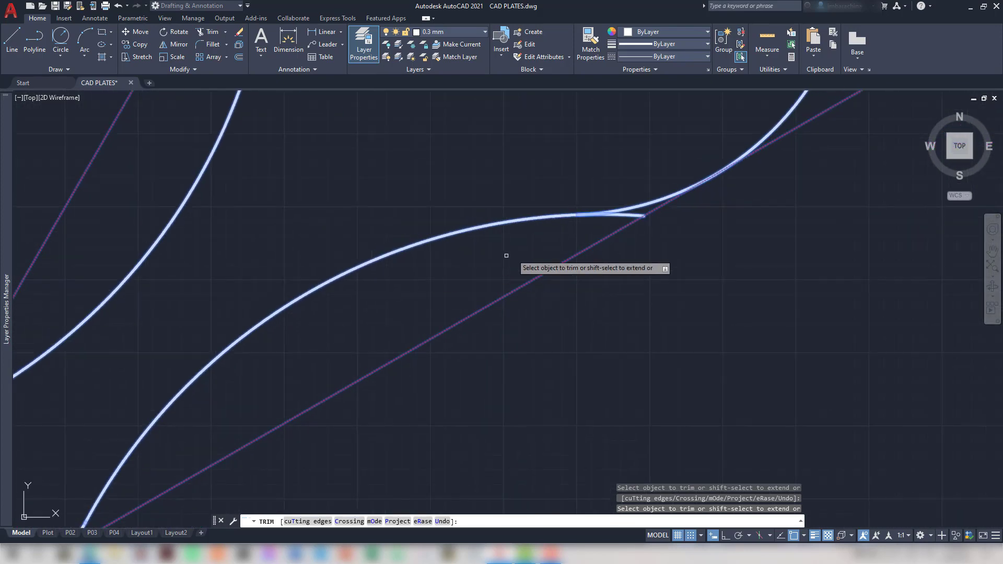
click(611, 212)
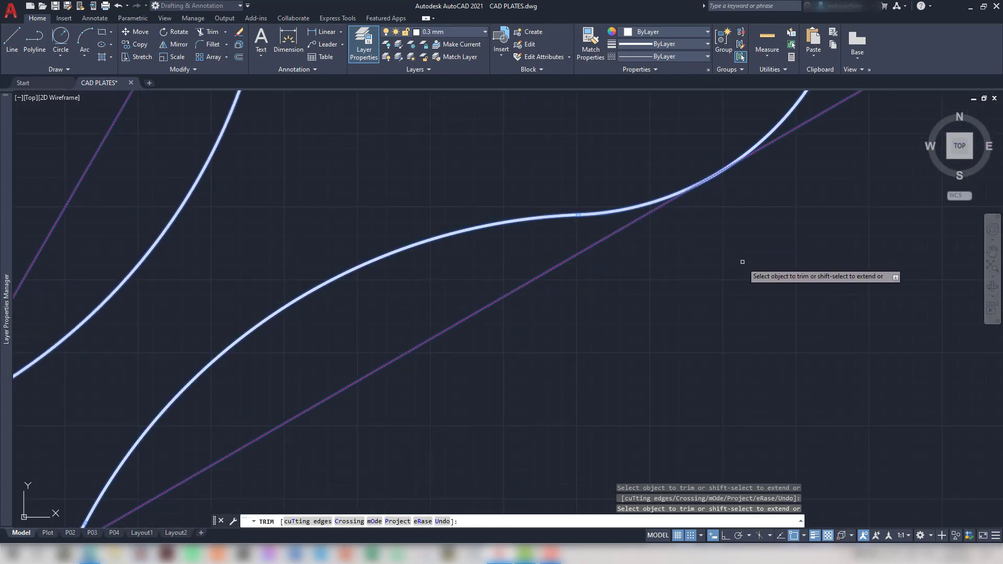
scroll(744, 267, down, 2)
scroll(744, 266, down, 4)
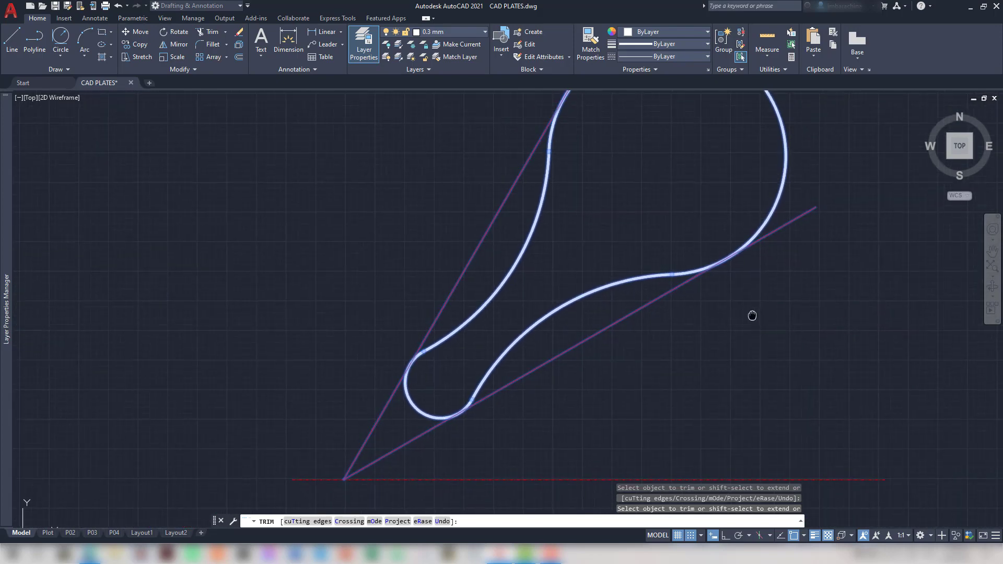
Switch to plate-04.pdf and examine the inner outlines' radii and the hatched band on the second plan
key(alt+Tab)
ctrl+scroll(746, 375, up, 4)
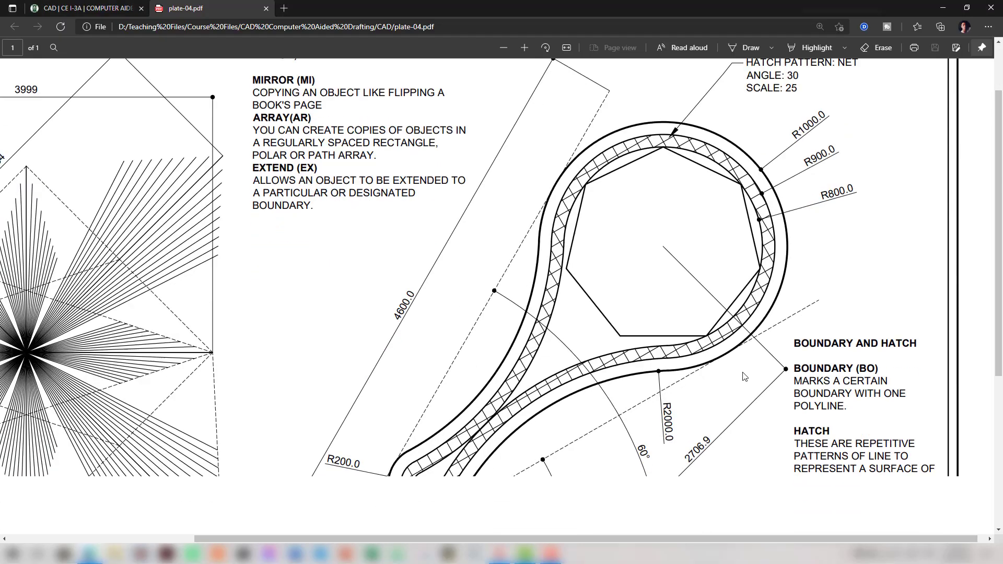
scroll(746, 375, up, 4)
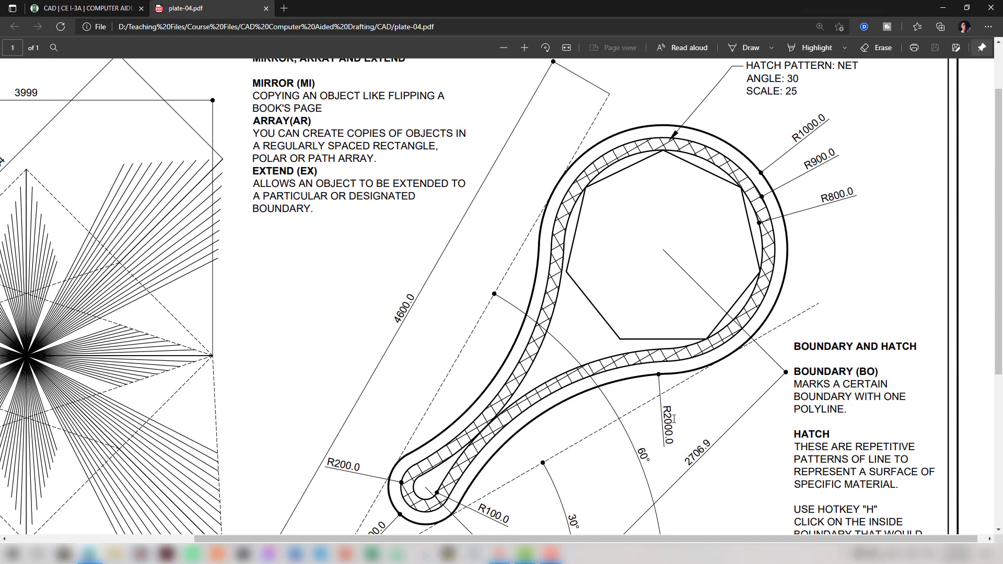
scroll(673, 418, down, 1)
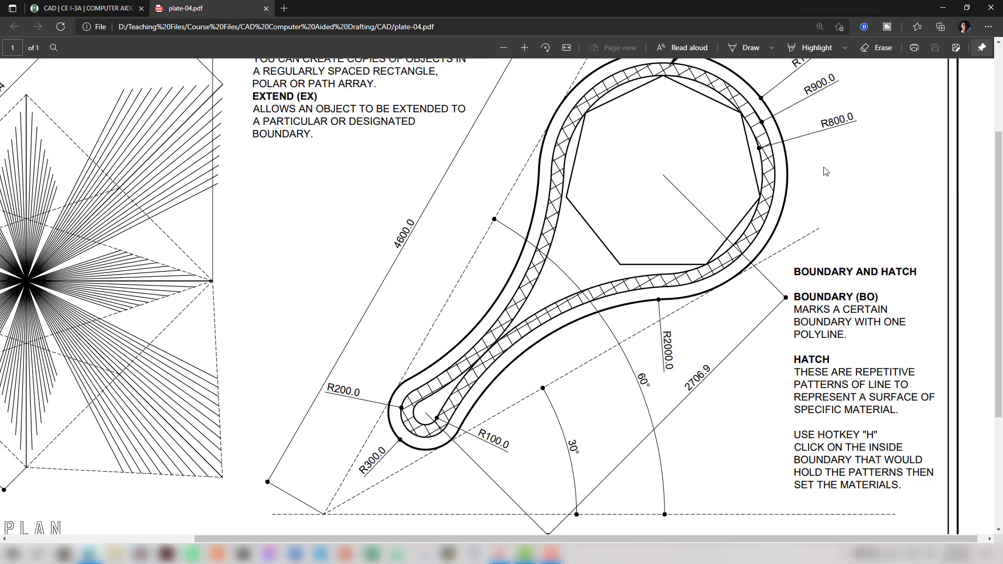
scroll(828, 183, up, 2)
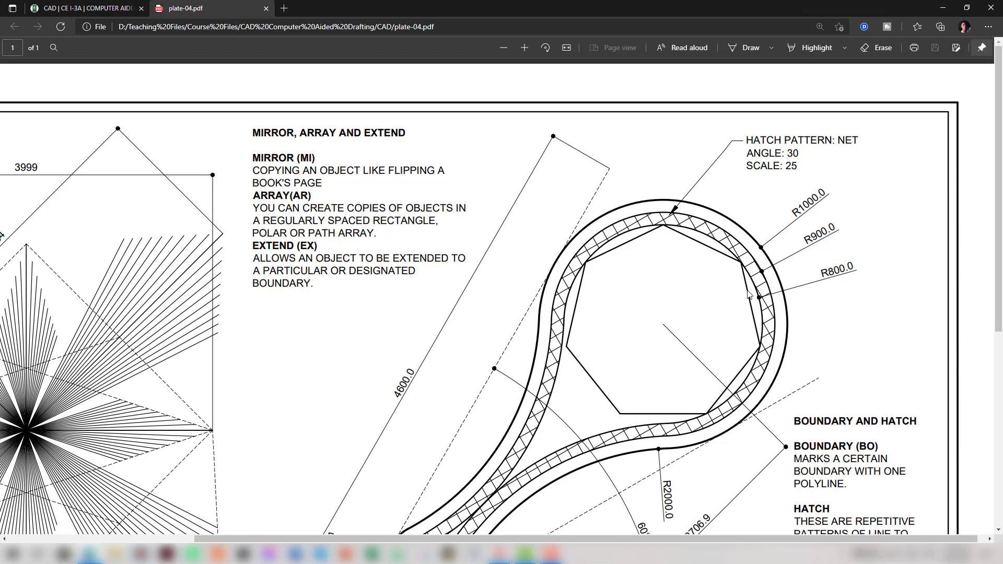
scroll(749, 295, down, 2)
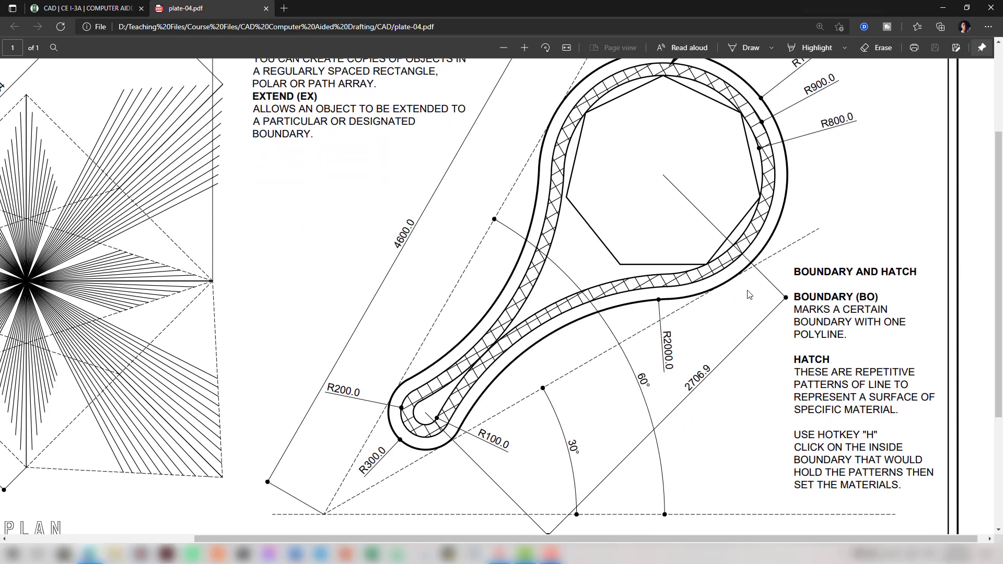
scroll(749, 295, up, 1)
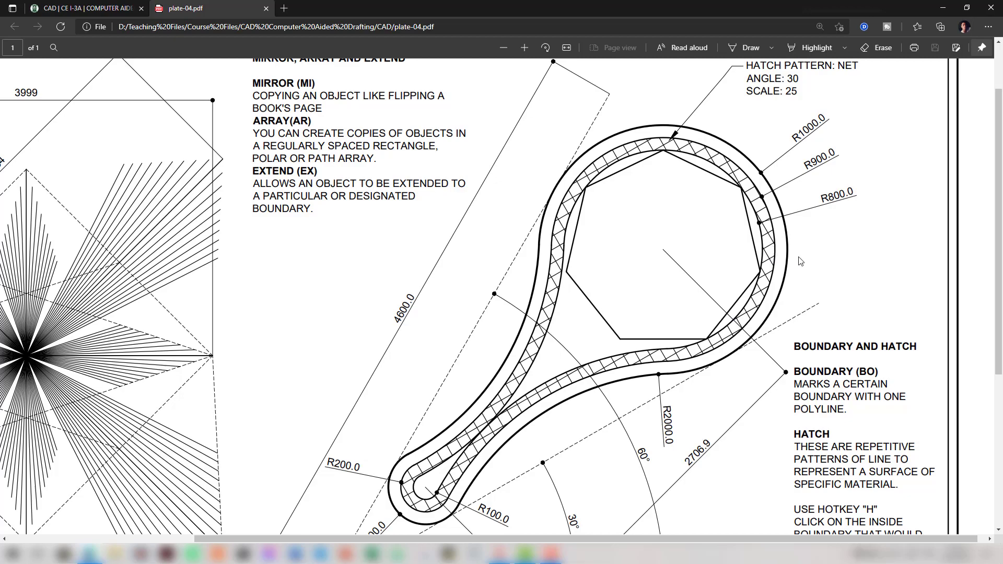
Return to AutoCAD, end the trimming and join the four outline arcs into a single polyline
key(alt+Tab)
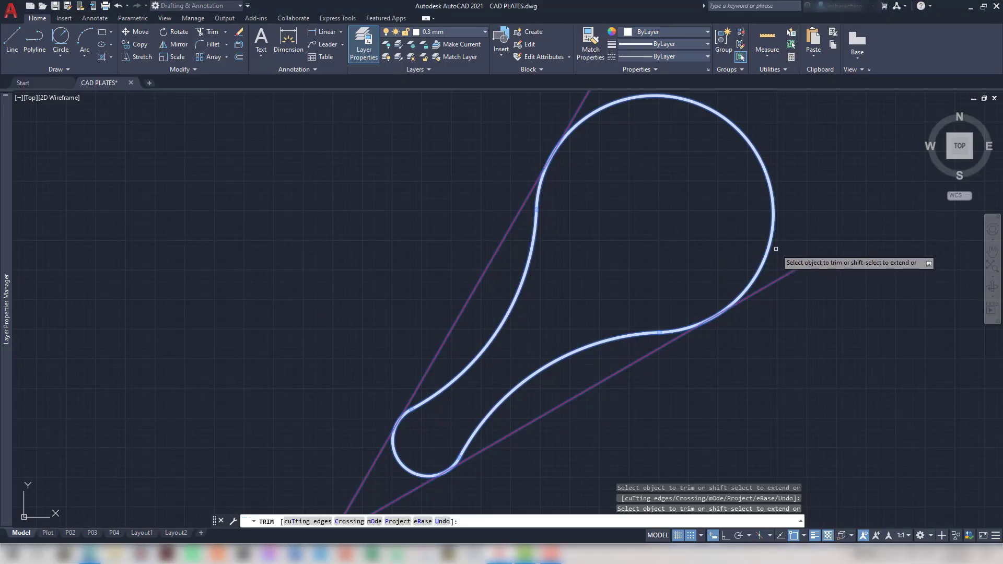
key(Escape)
click(779, 252)
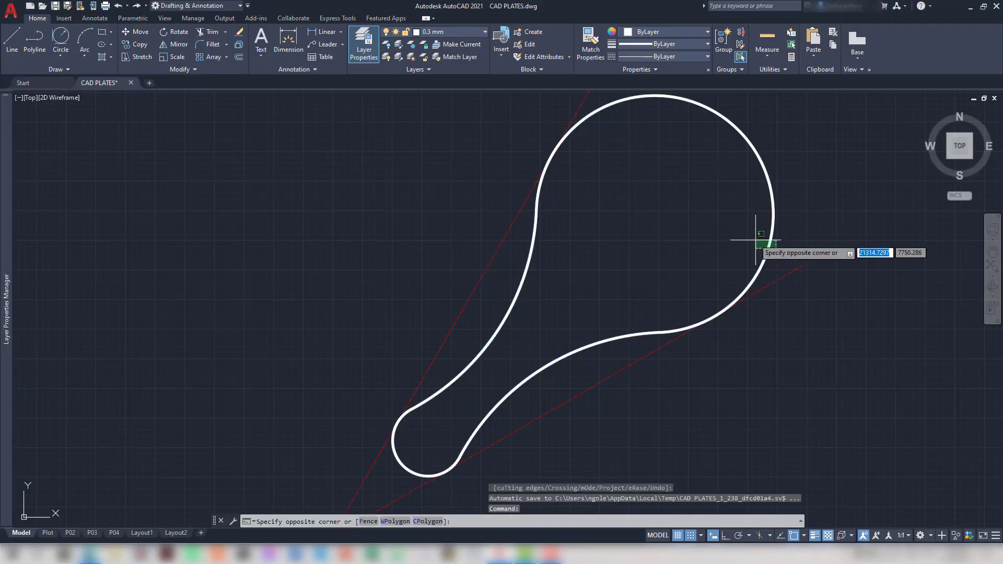
click(740, 217)
click(582, 251)
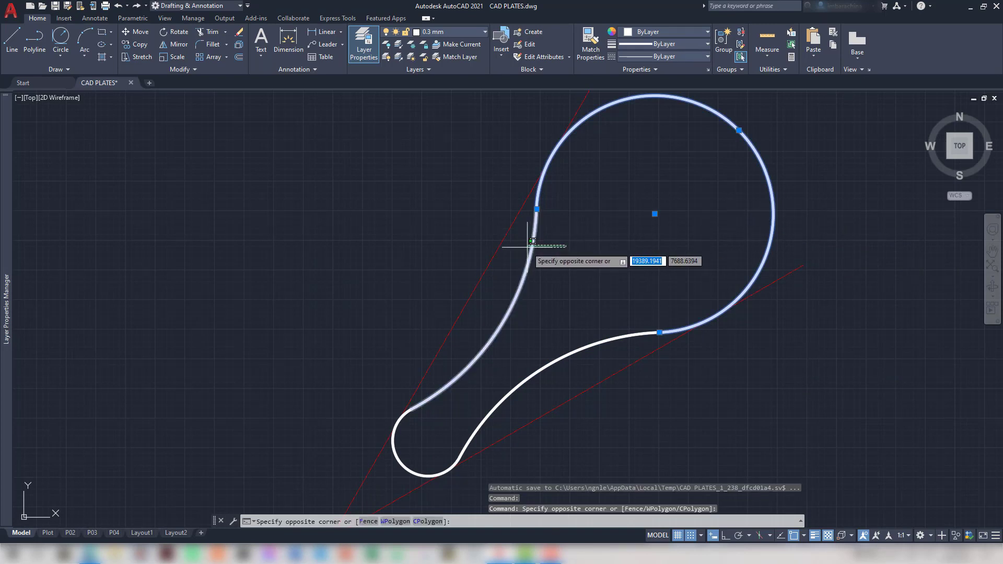
click(529, 236)
click(559, 349)
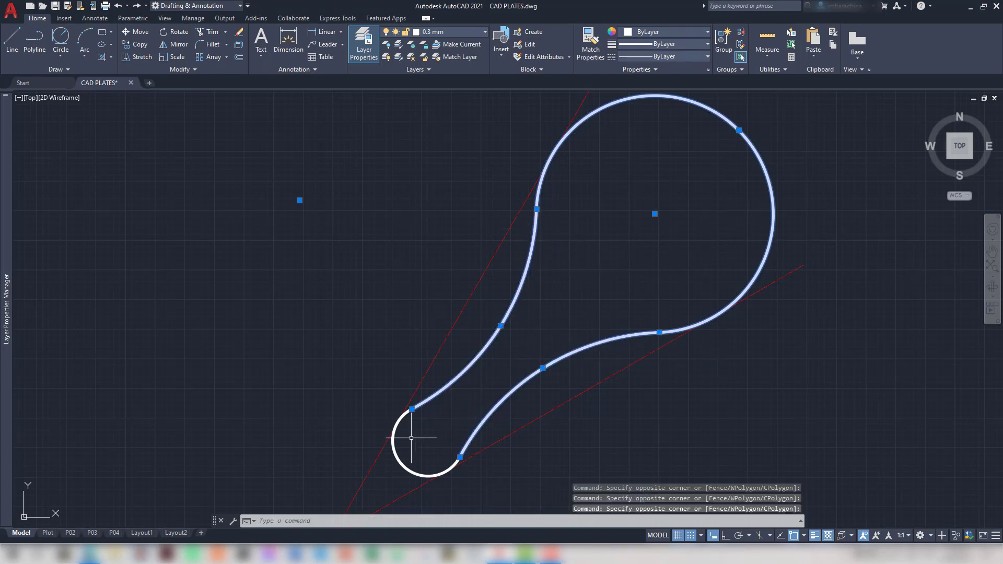
click(410, 456)
click(391, 469)
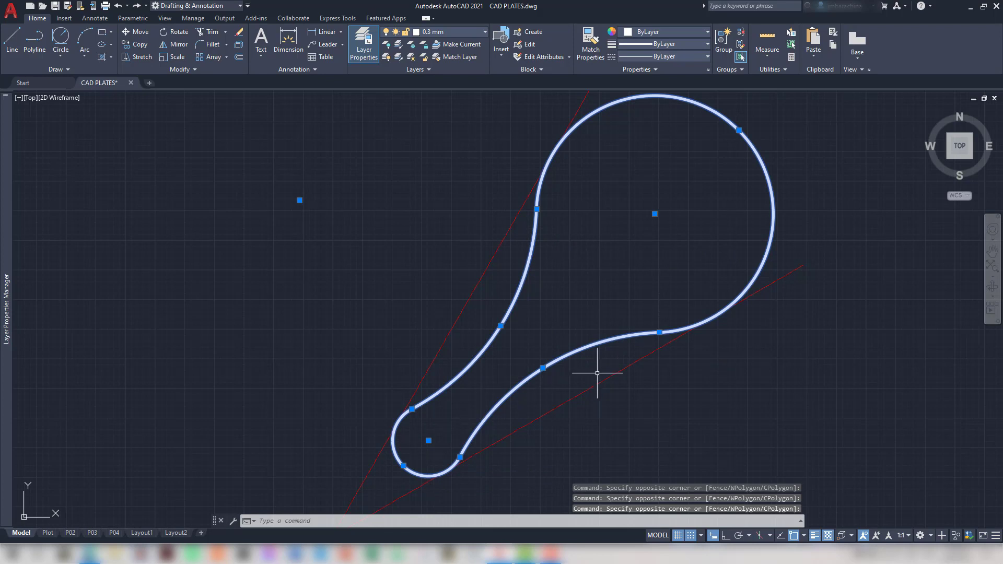
scroll(739, 375, up, 1)
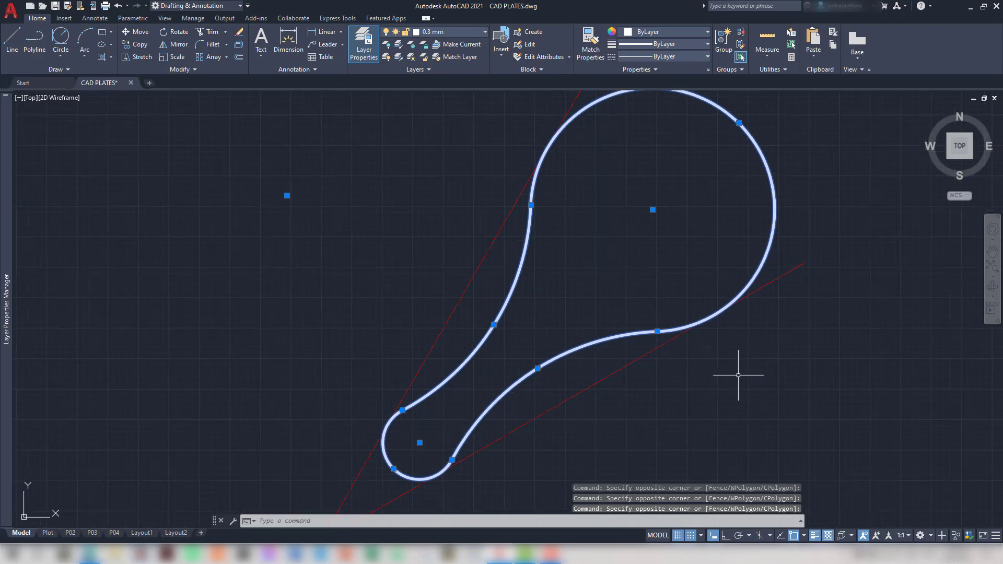
key(Return)
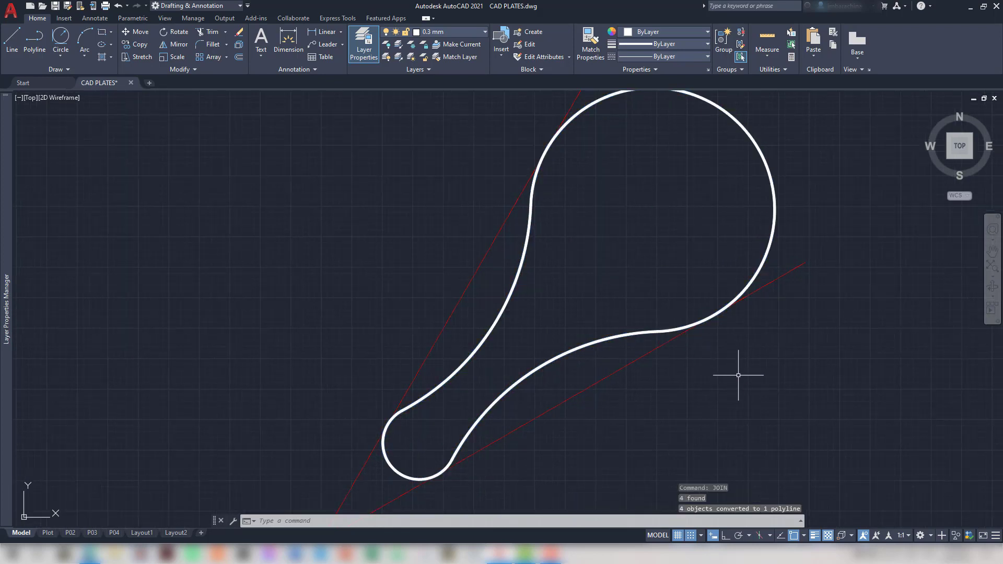
click(783, 208)
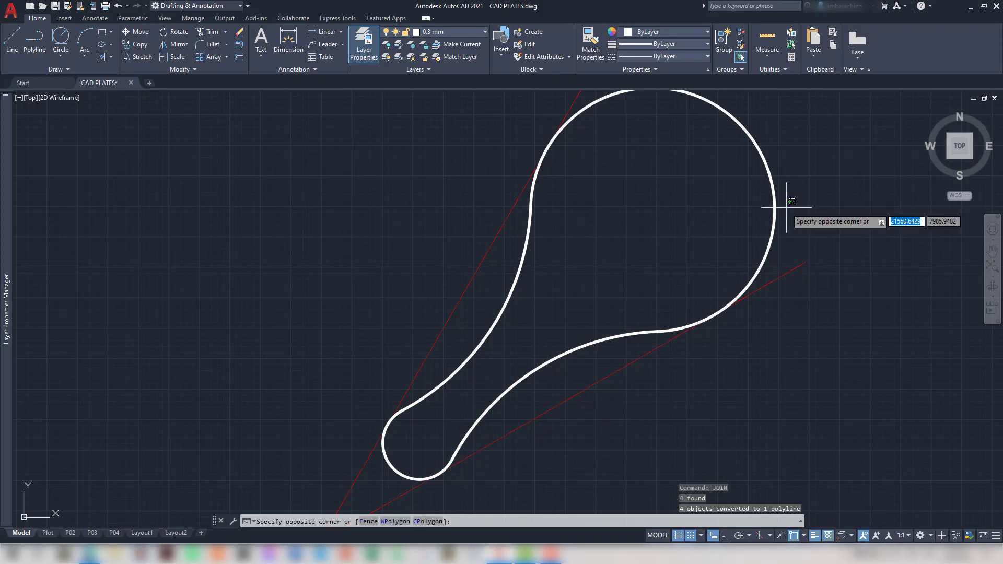
click(739, 195)
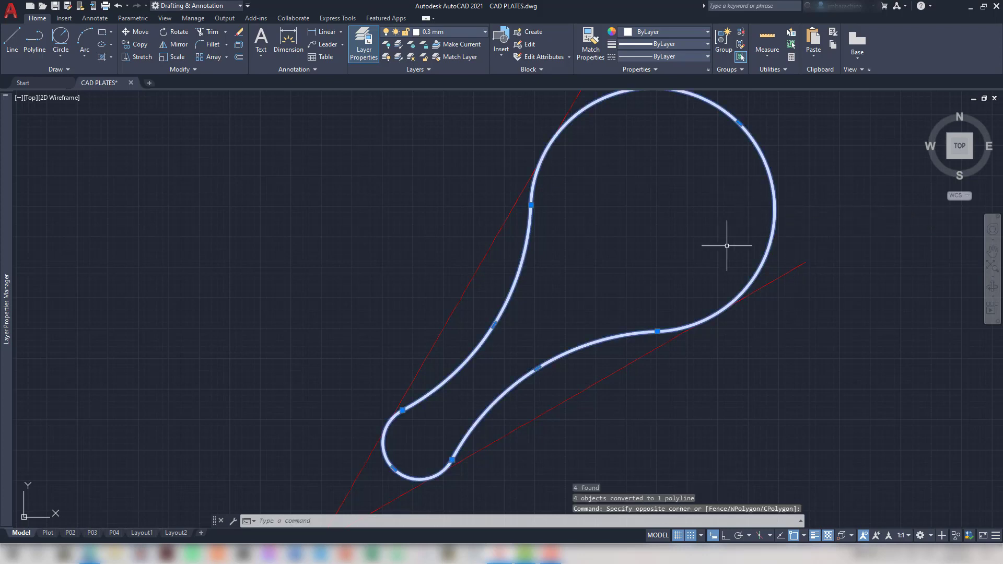
key(Return)
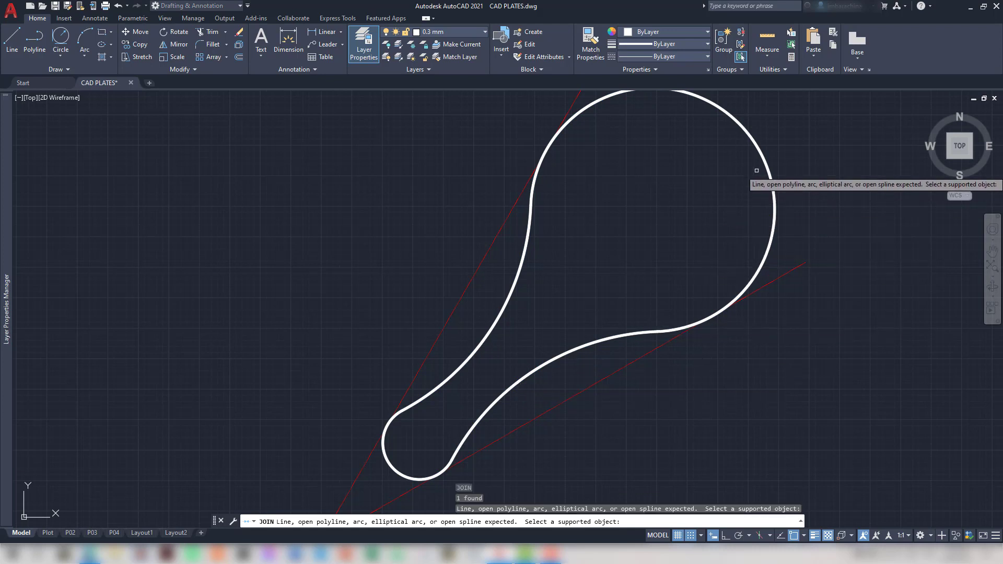
key(Escape)
key(Escape)
click(789, 168)
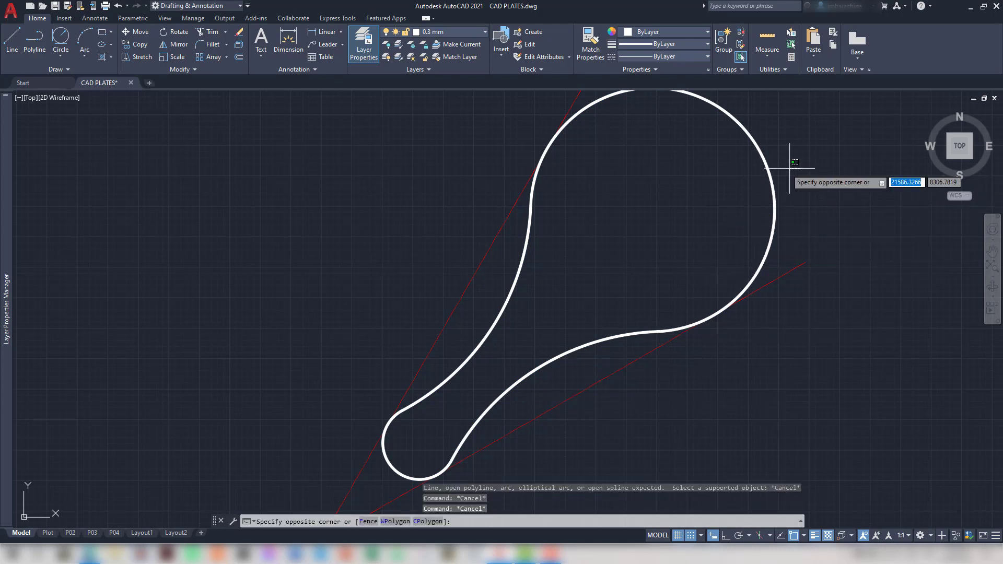
click(732, 160)
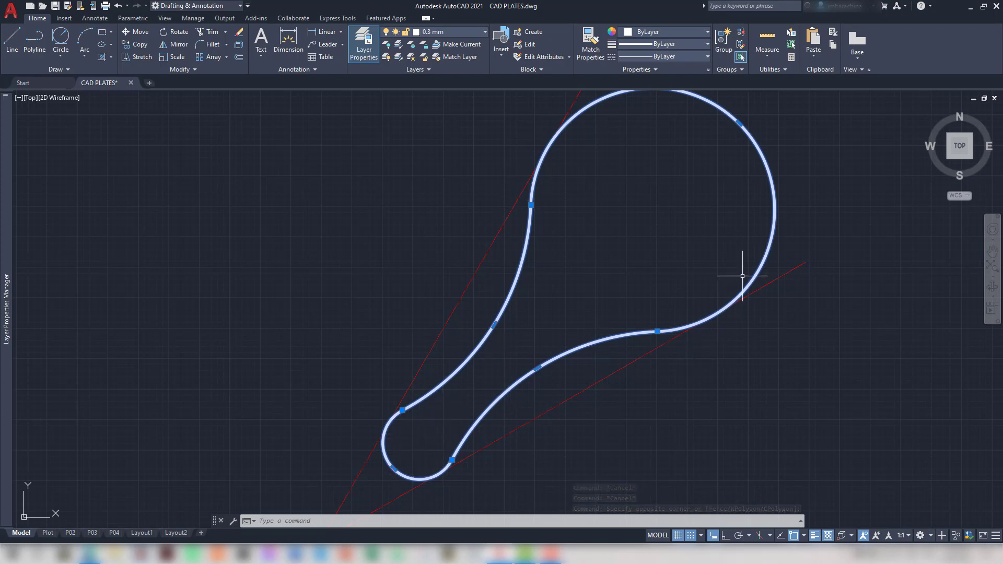
key(Escape)
key(Escape)
key(Escape)
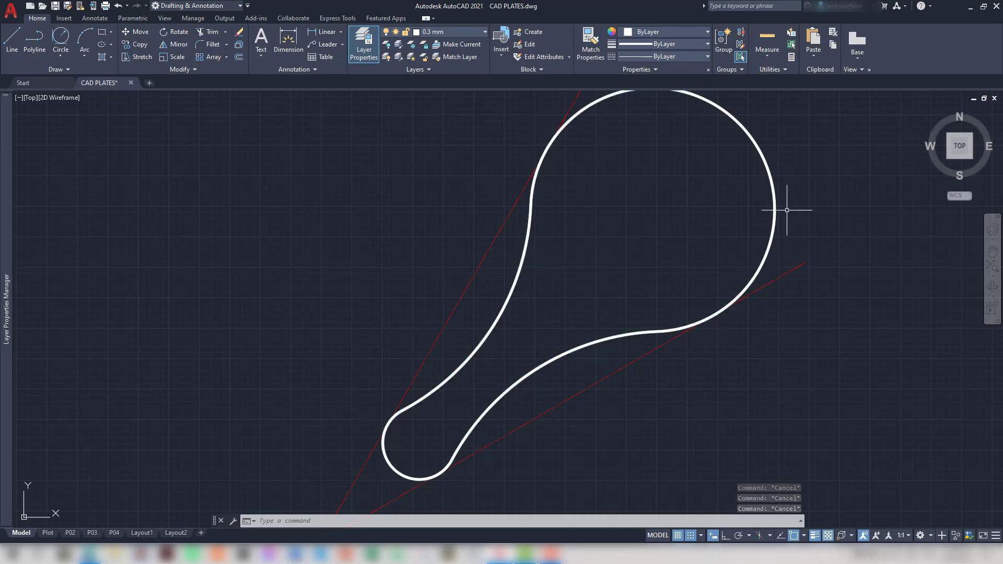
Offset the joined outer outline 100 units inward
scroll(833, 231, up, 1)
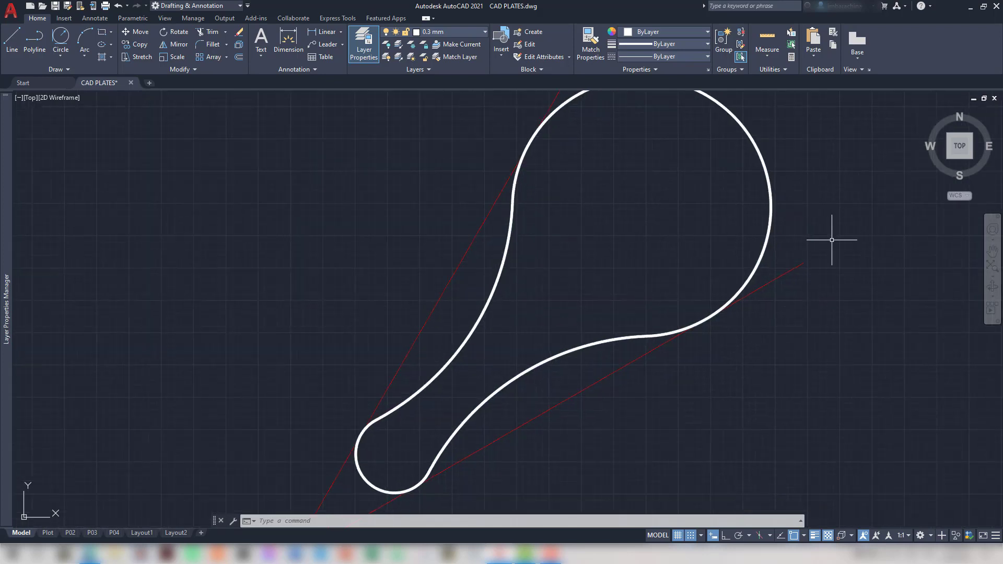
scroll(833, 235, down, 2)
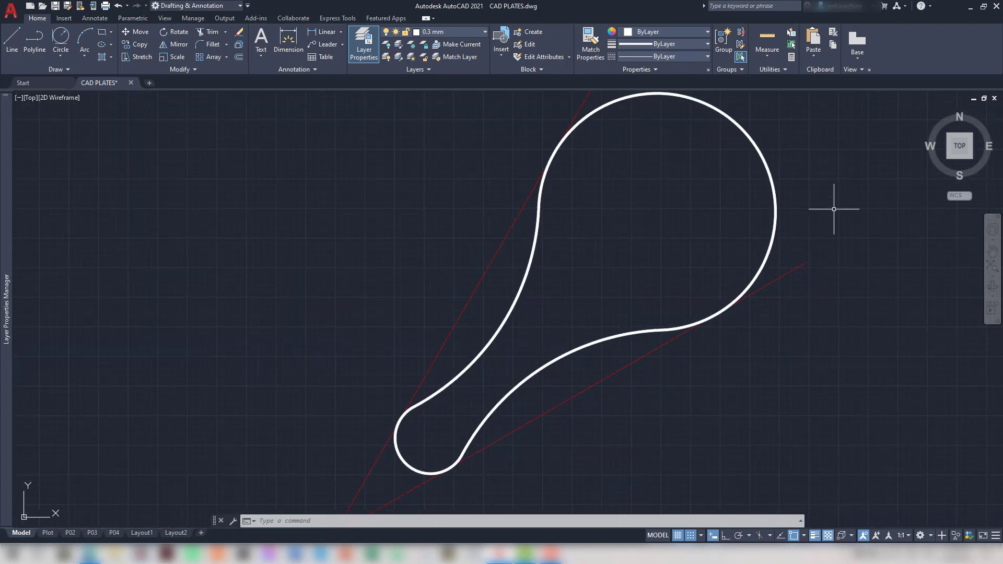
click(831, 214)
click(719, 202)
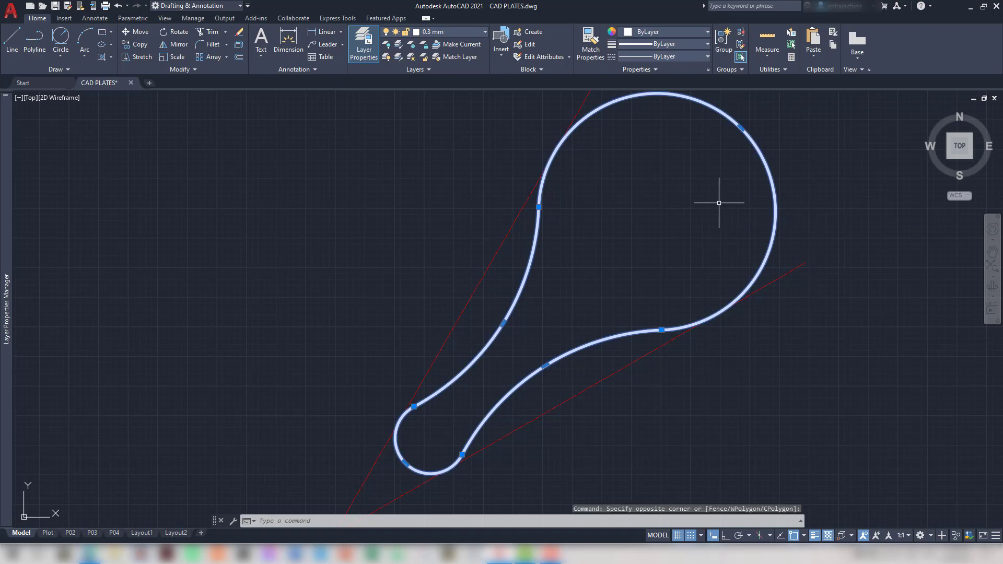
text(o)
key(Return)
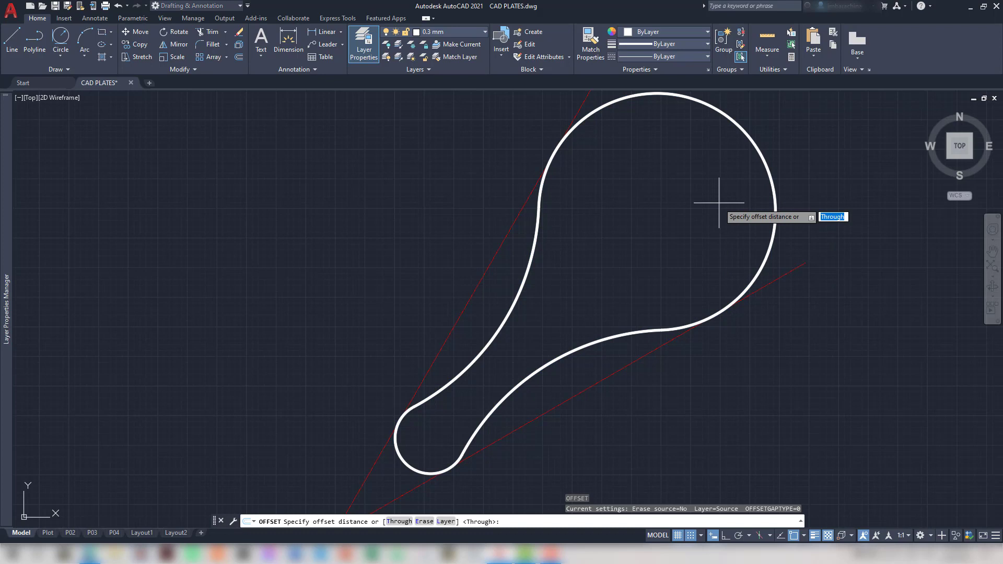
text(100)
key(Return)
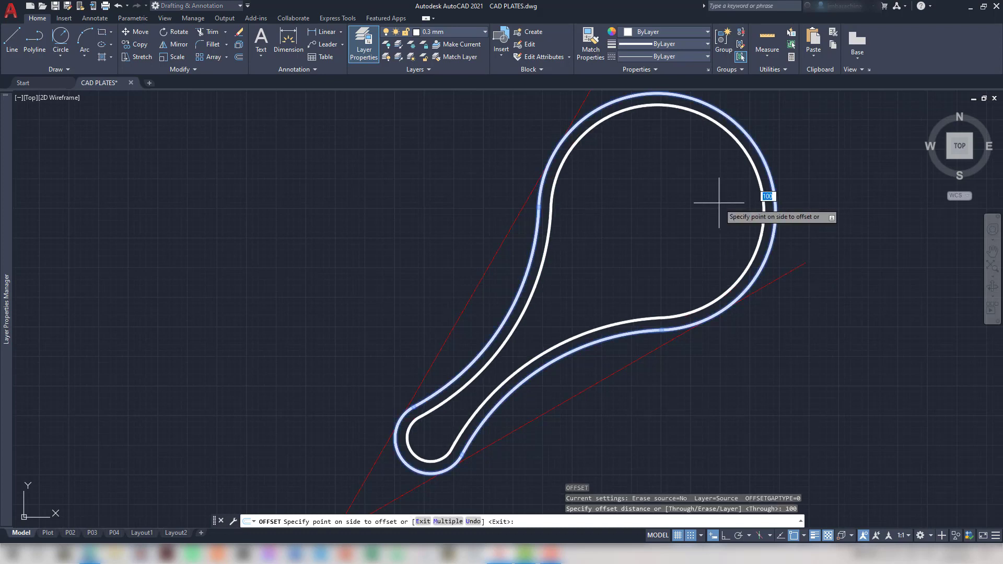
click(719, 202)
key(Escape)
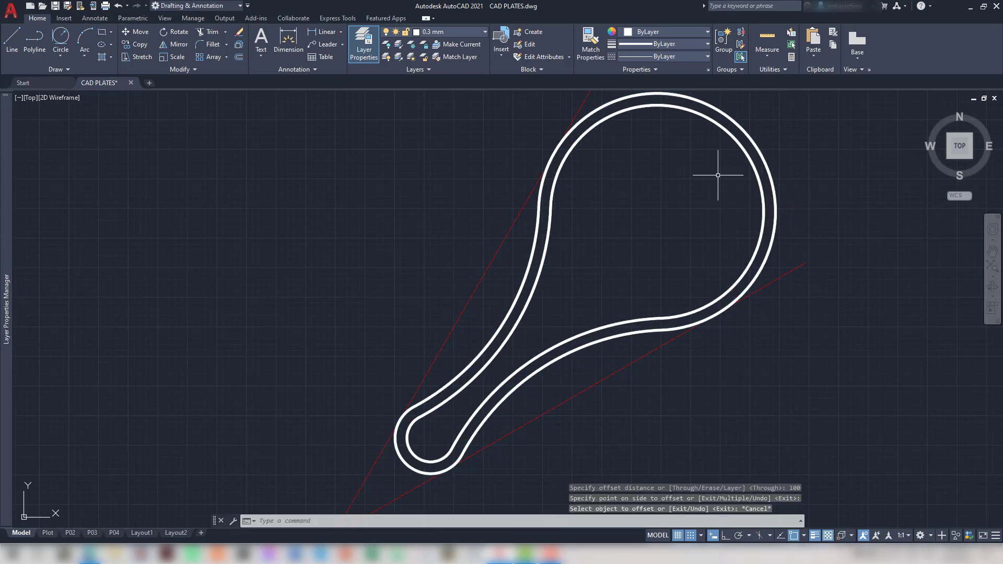
Assign the newly offset inner outline to the 0.25 mm layer
click(679, 106)
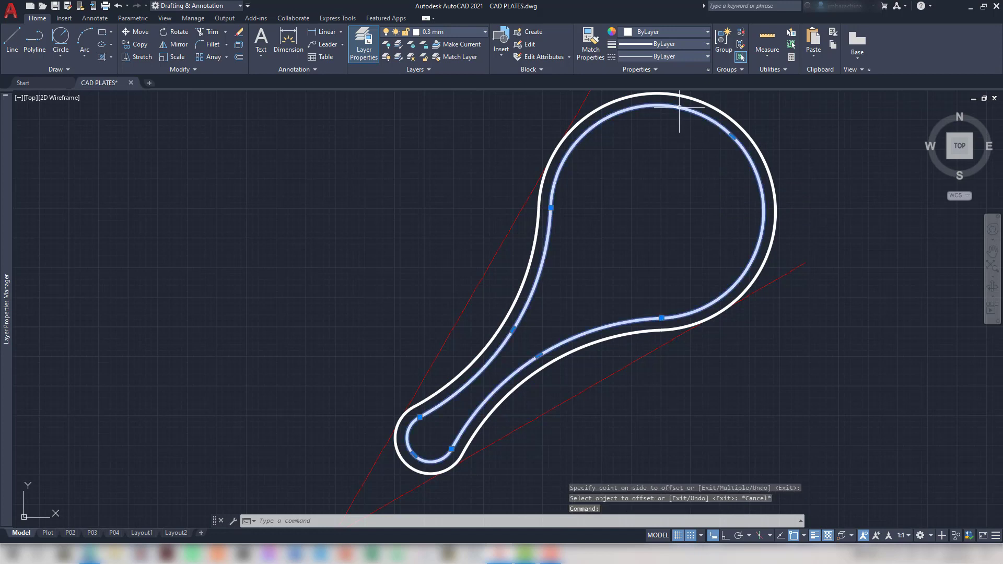
click(475, 33)
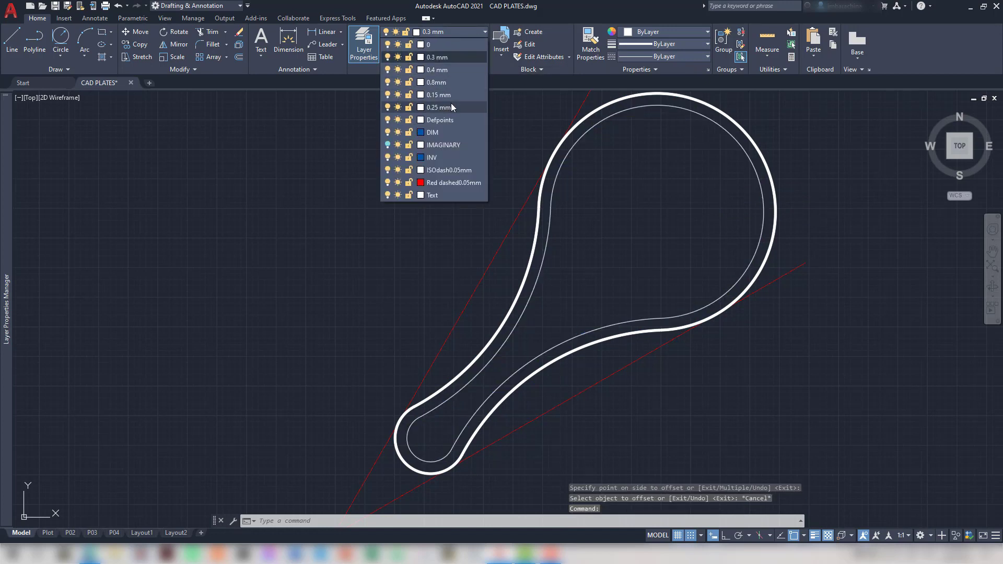
click(451, 103)
text(o)
key(Return)
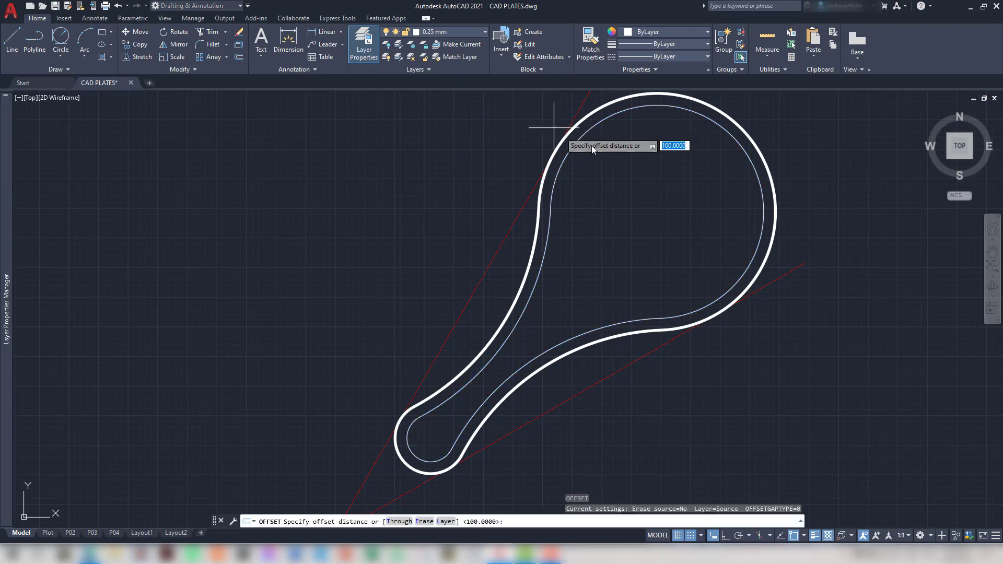
click(631, 118)
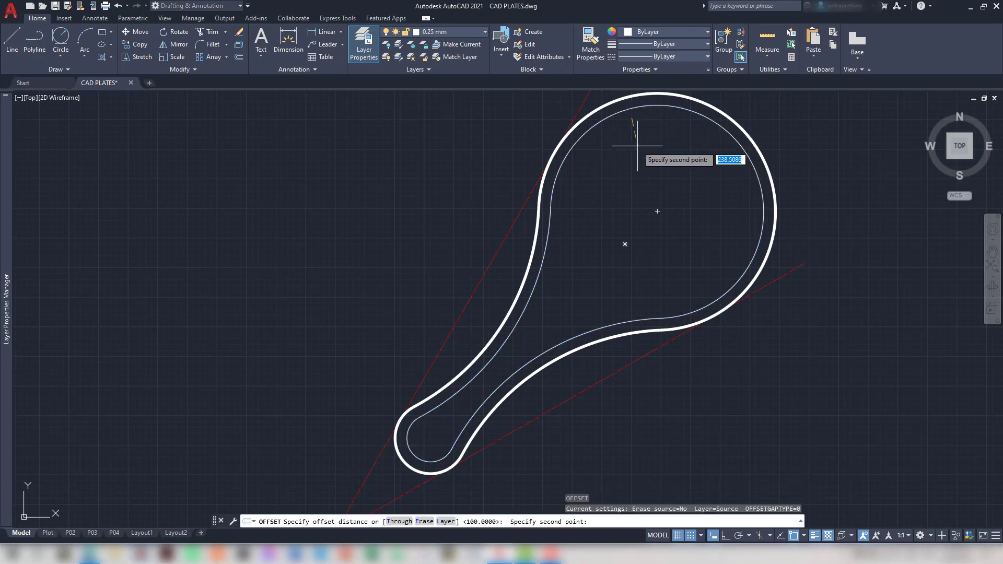
key(Escape)
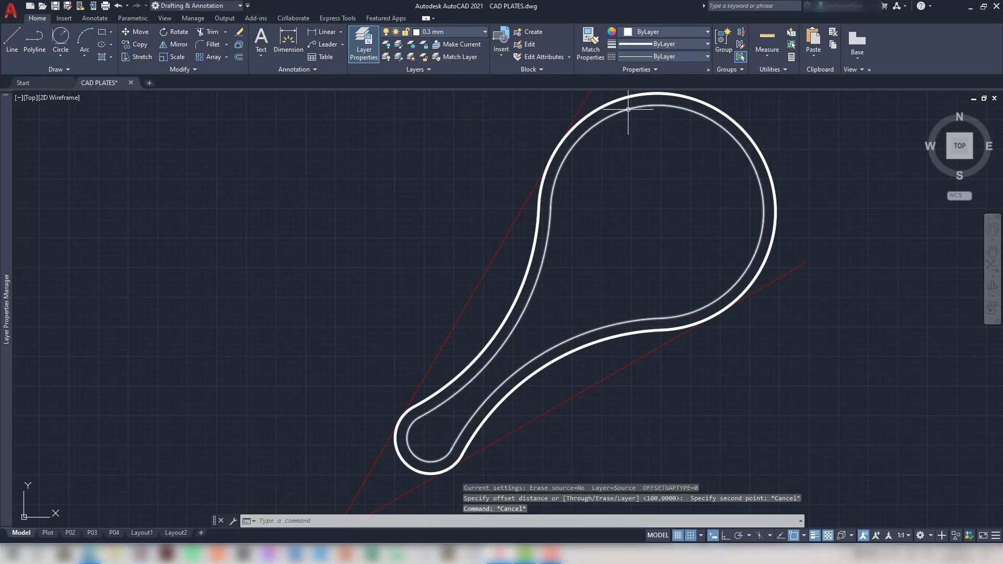
Offset the 0.25 mm inner outline another 100 units inward to form the band's inner edge
click(628, 108)
key(Return)
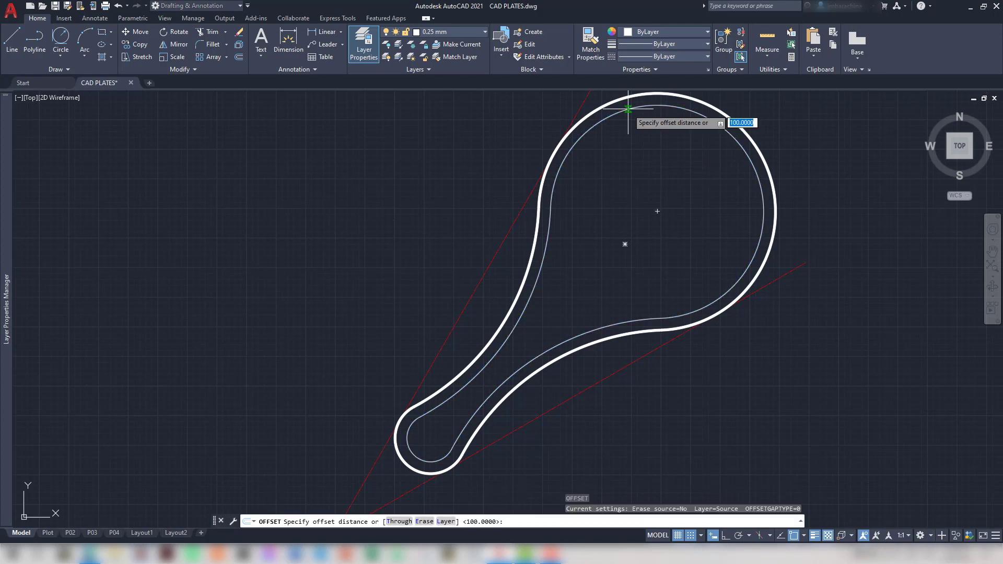
key(Return)
click(624, 106)
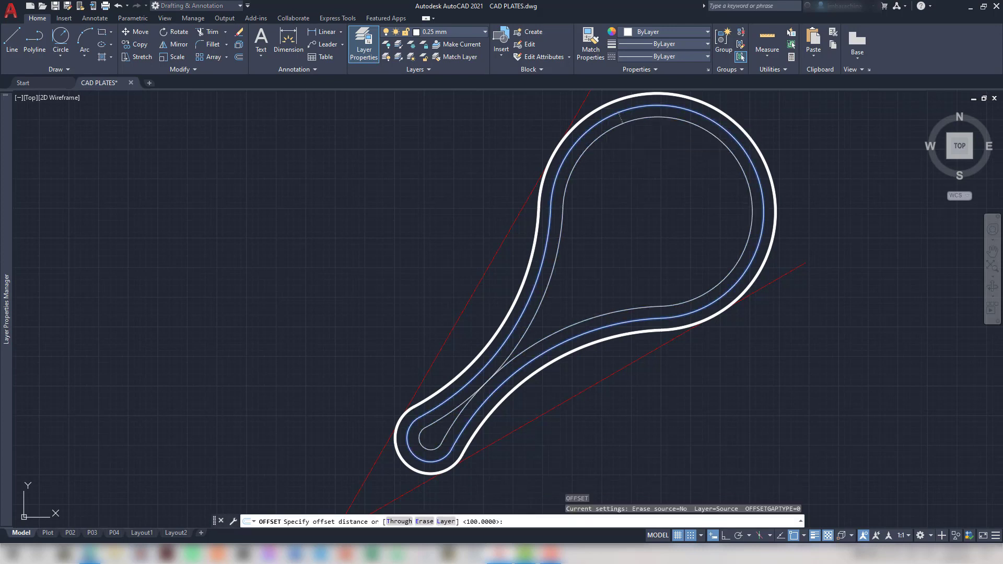
click(631, 143)
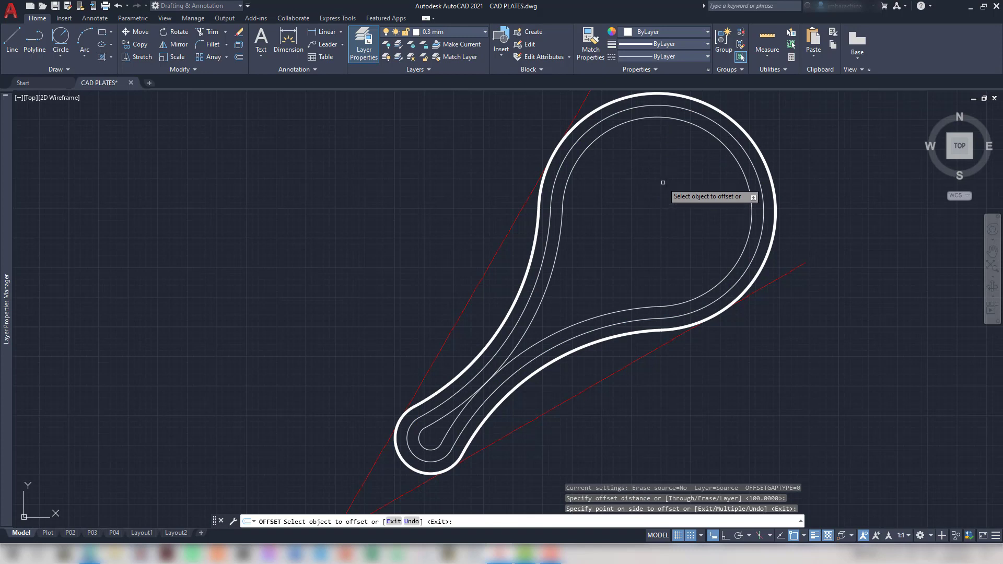
key(Escape)
key(Escape)
key(Escape)
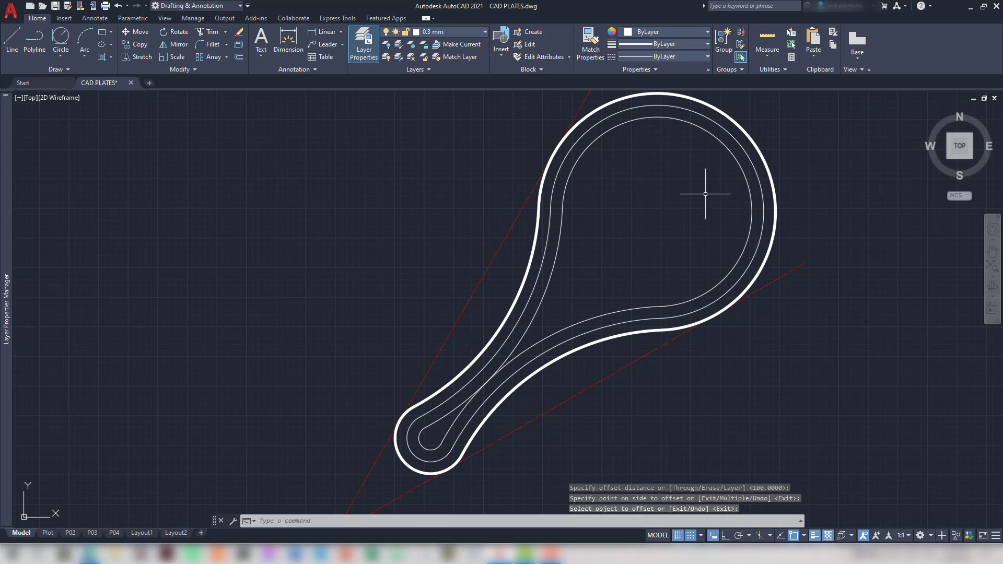
Switch to plate-04.pdf, examine the polygon inside the second plan's large circle, and return to AutoCAD
key(alt+Tab)
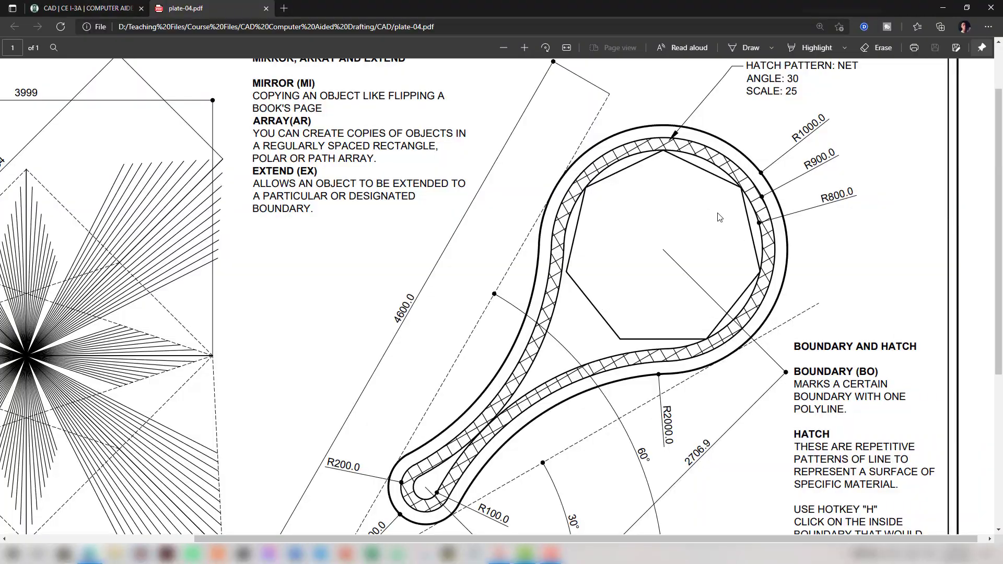
key(alt+Tab)
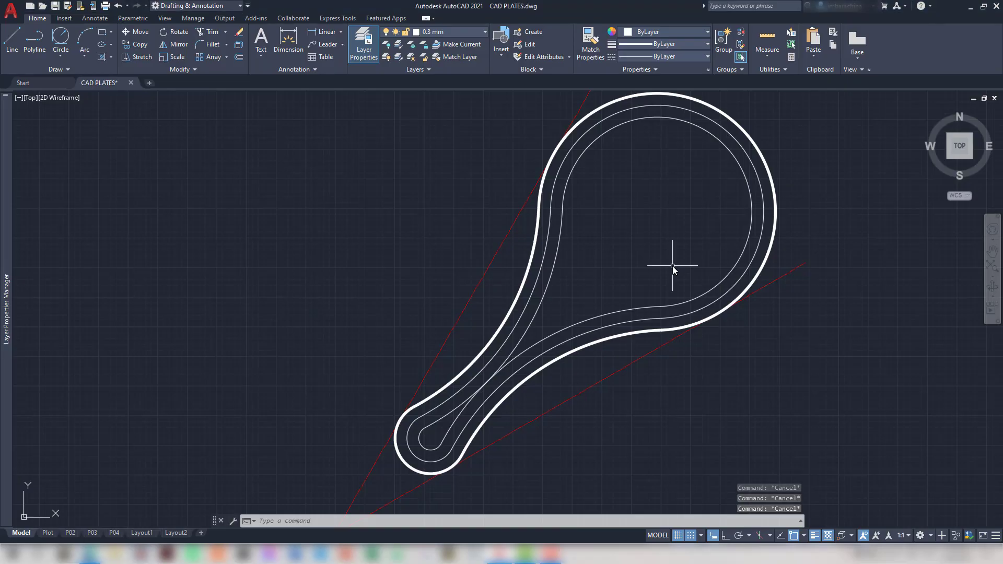
key(alt+Tab)
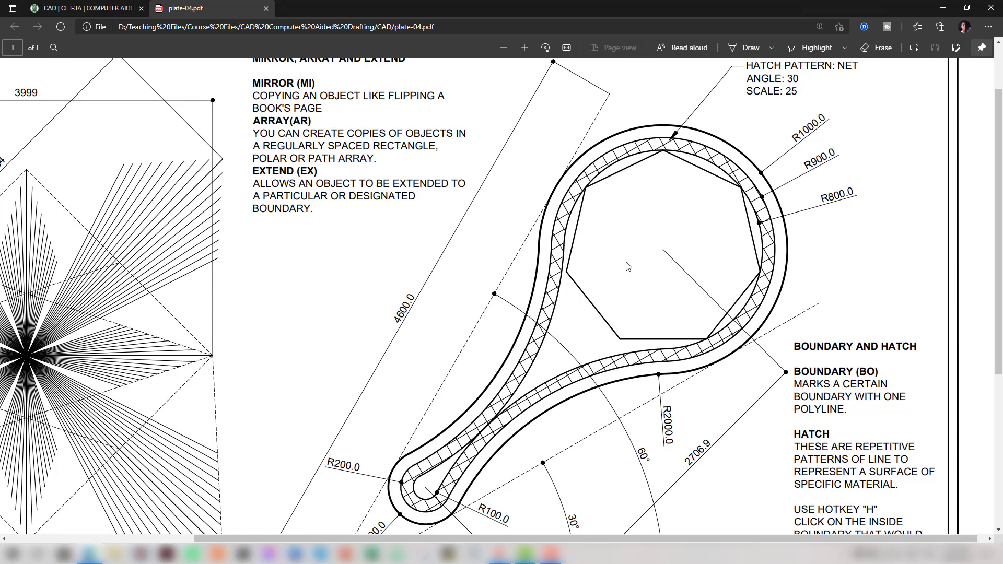
key(alt+Tab)
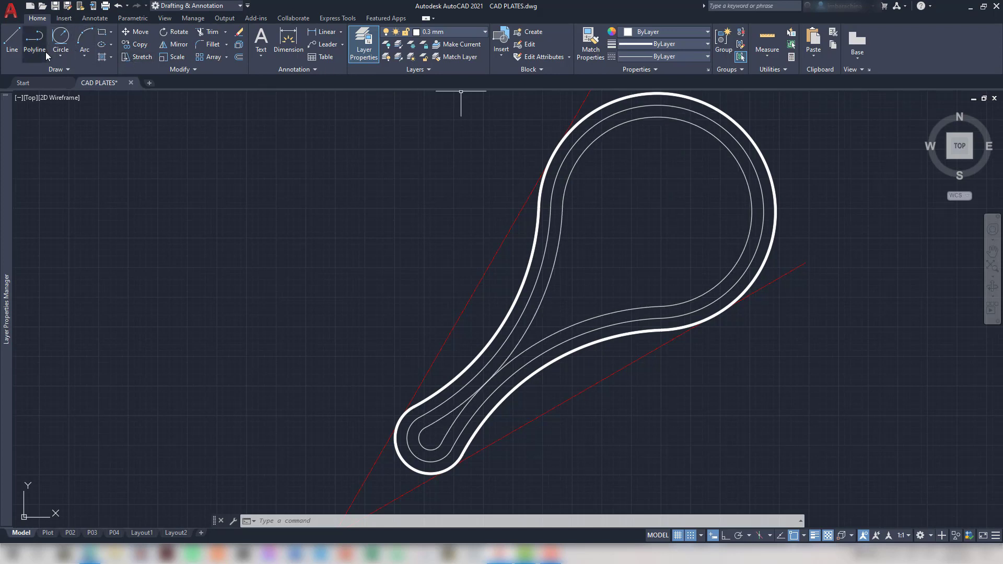
Draw a six-sided polygon at the large circle's centre, inscribed with an 800 radius and a vertex on the innermost outline's upper-right arc
click(110, 32)
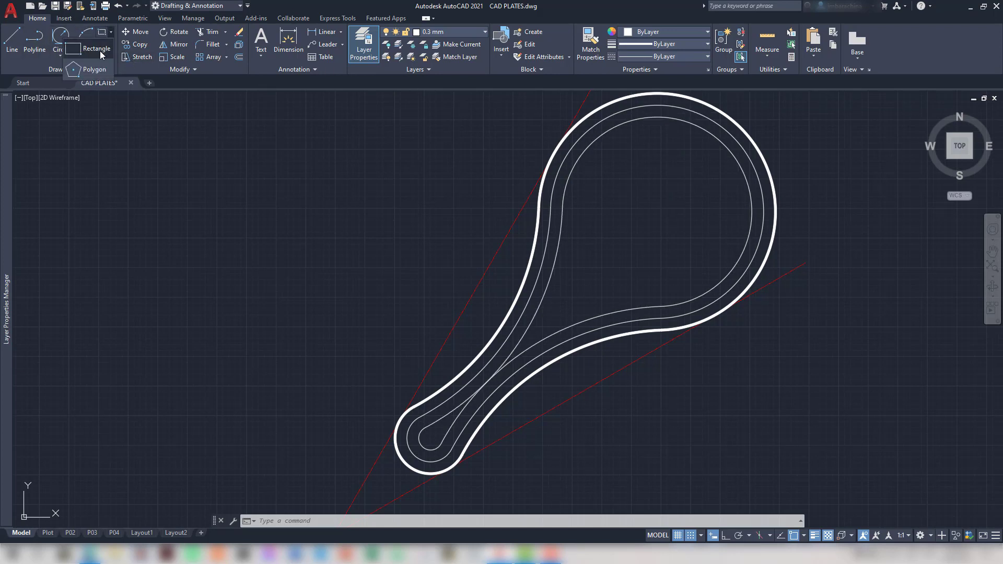
click(96, 70)
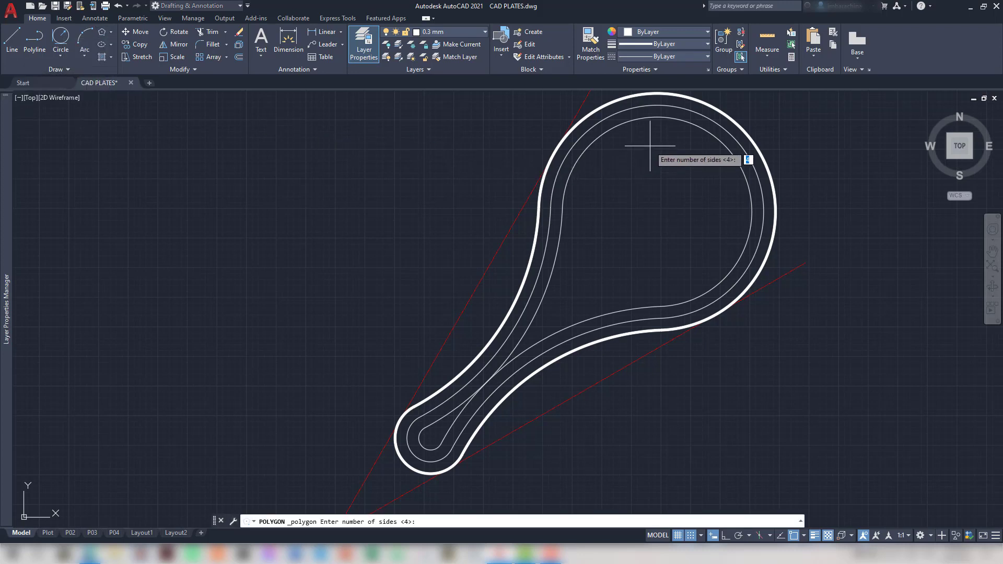
text(6)
key(Return)
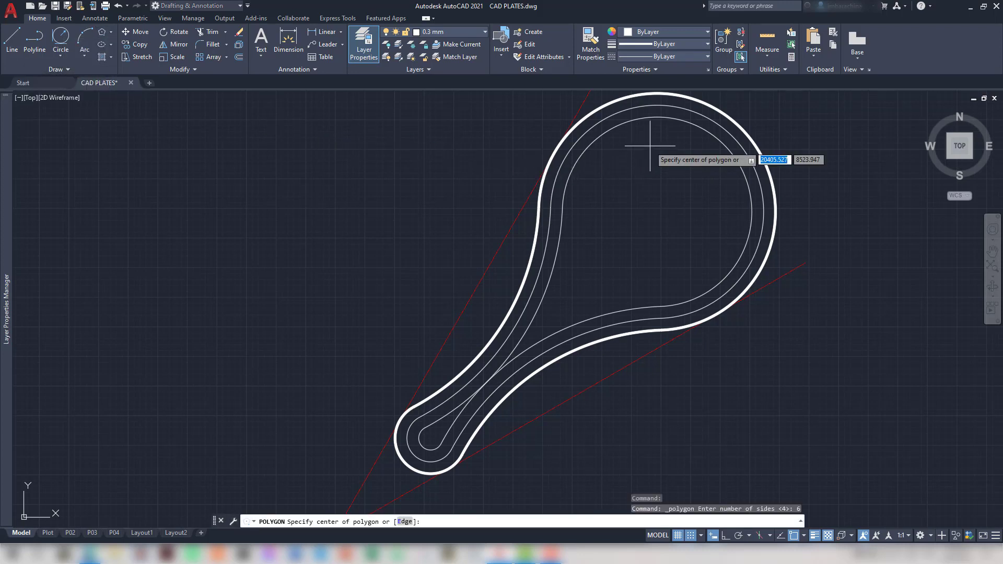
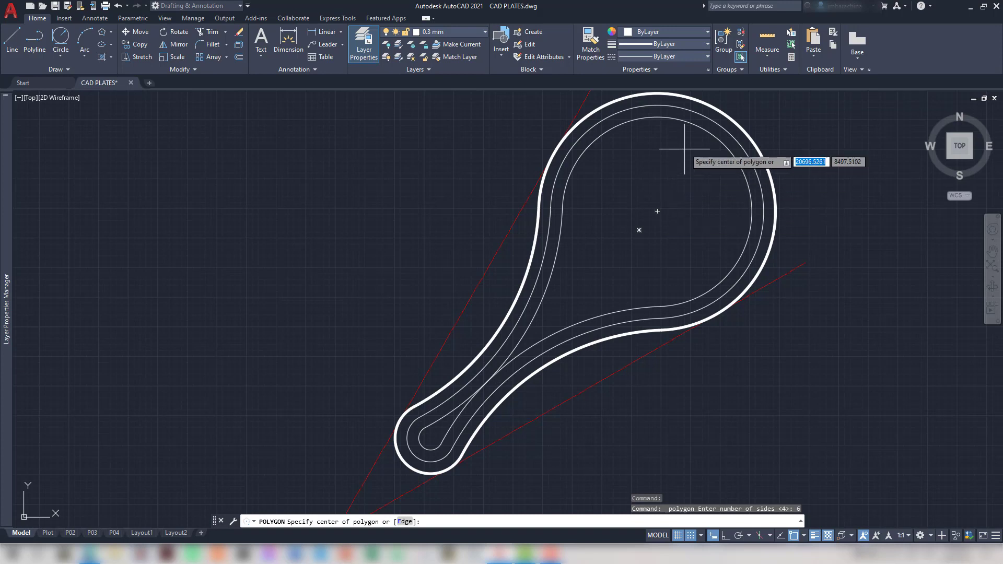
click(660, 211)
key(alt+Tab)
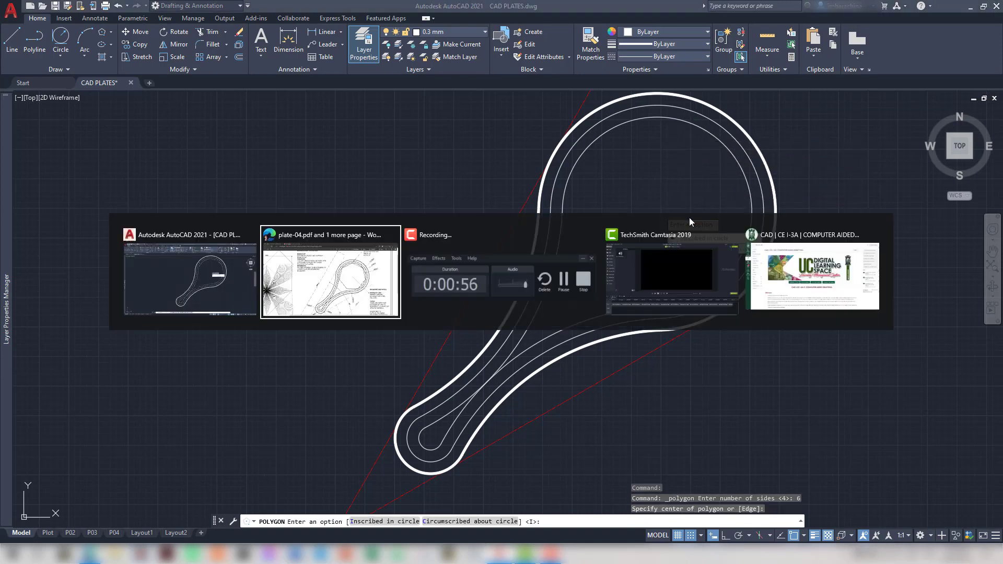
key(alt+Tab)
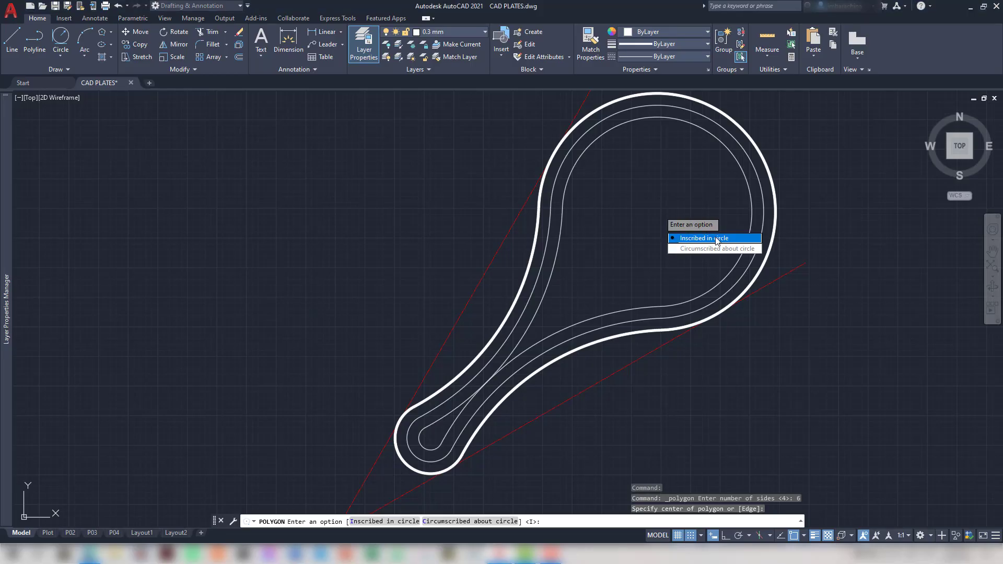
click(719, 238)
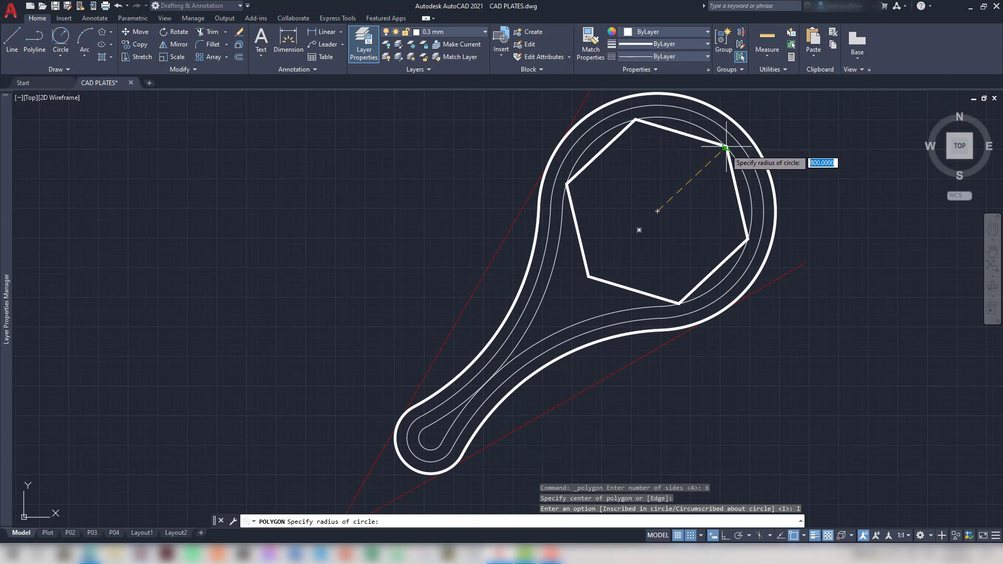
click(726, 147)
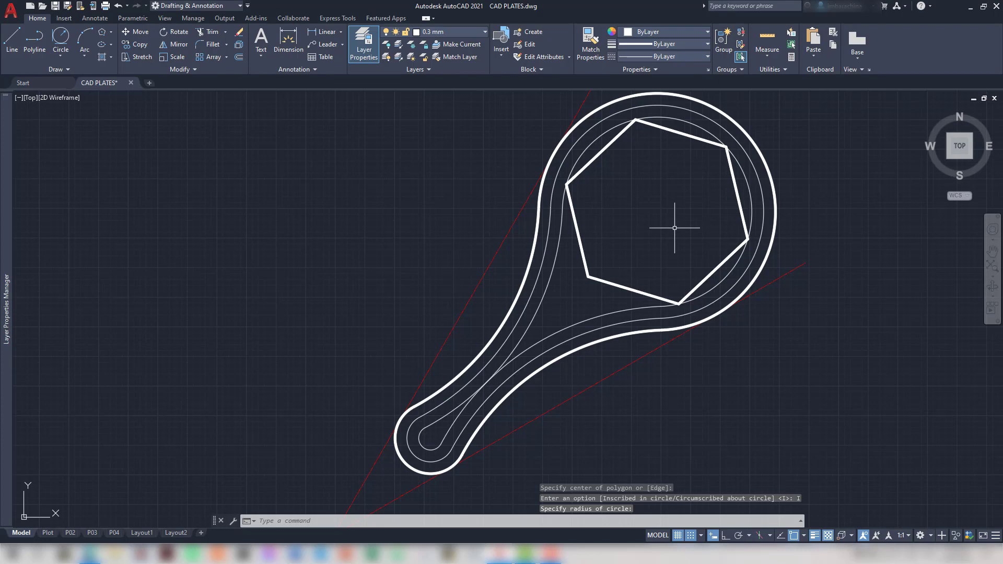
Check the polygon's sides in plate-04.pdf and draw a seven-sided one inscribed at the same centre, sharing the hexagon's upper-right vertex
key(Return)
key(alt+Tab)
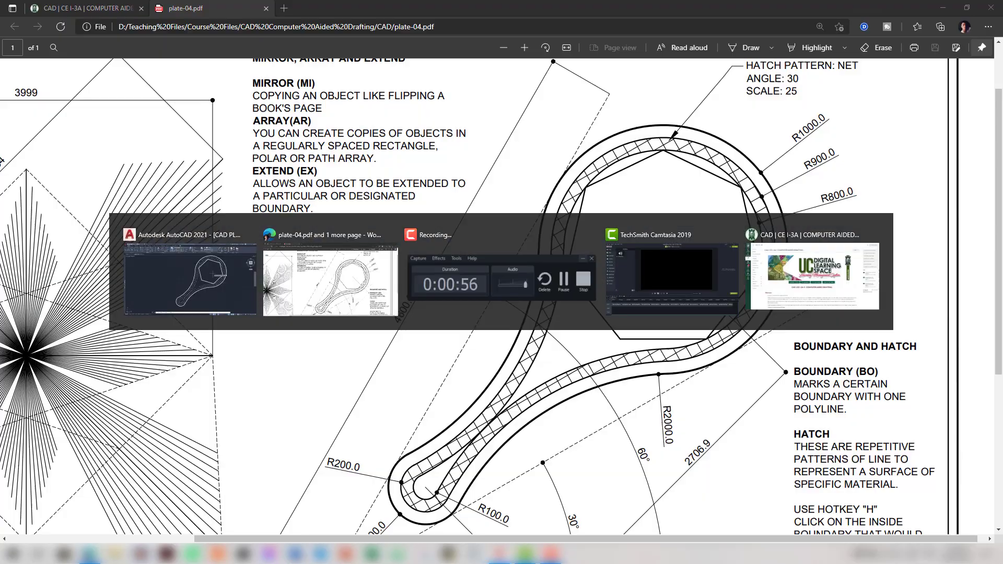
key(alt+Tab)
key(alt+Tab)
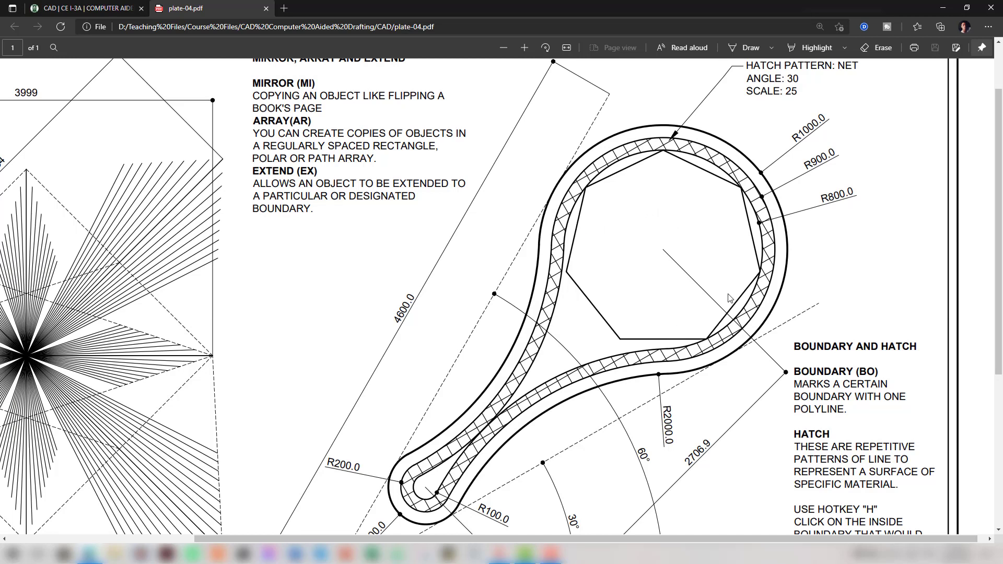
key(alt+Tab)
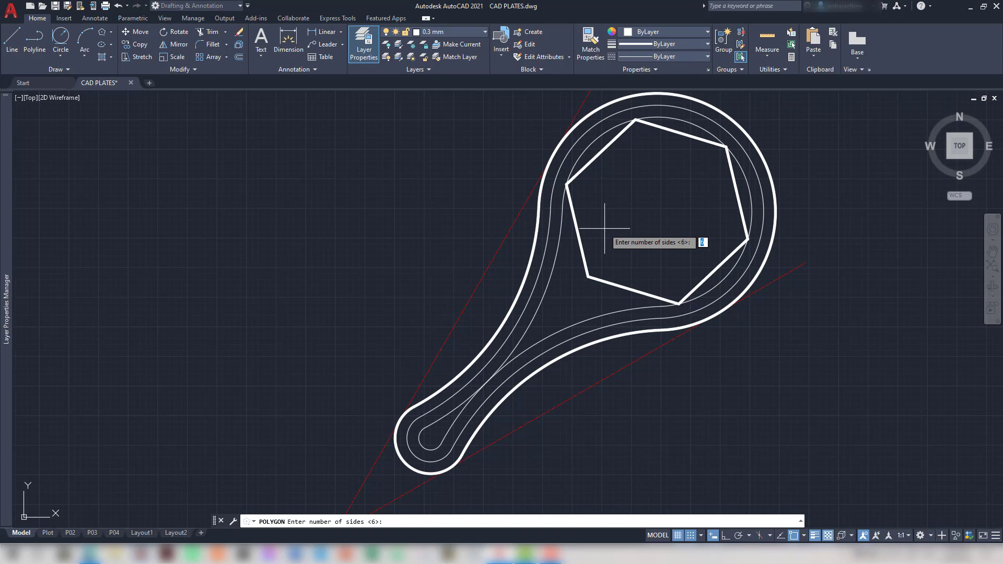
text(7)
key(Return)
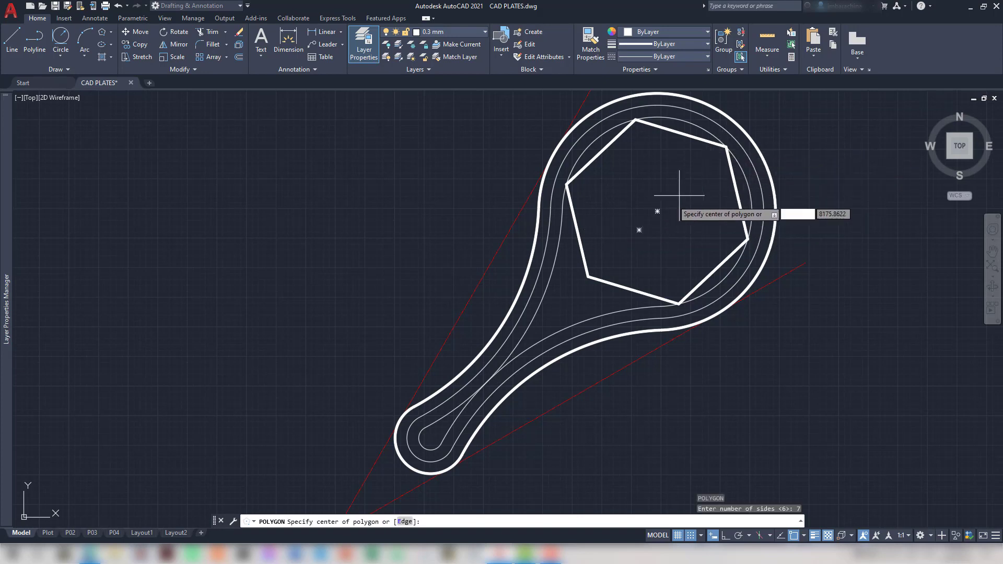
click(657, 212)
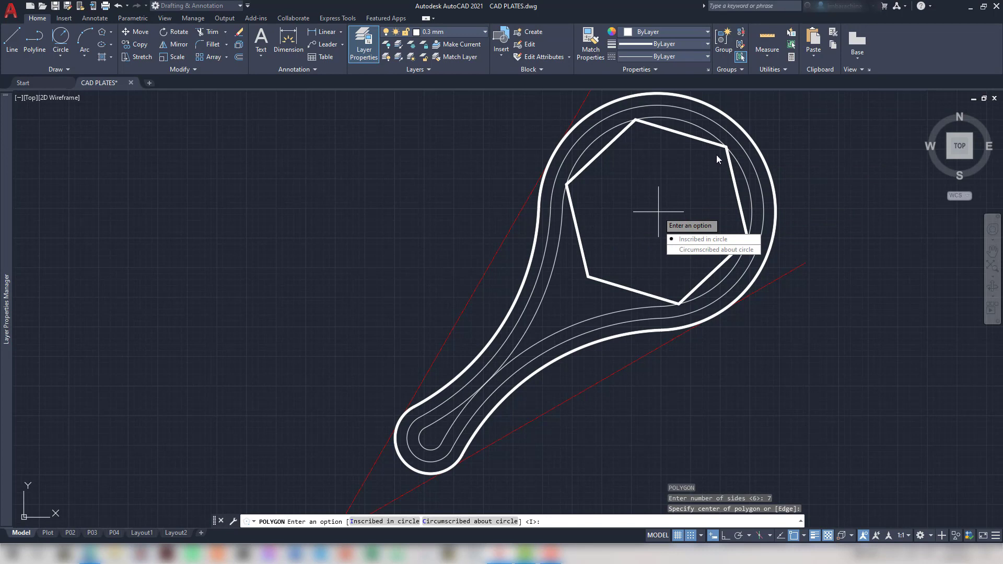
click(702, 236)
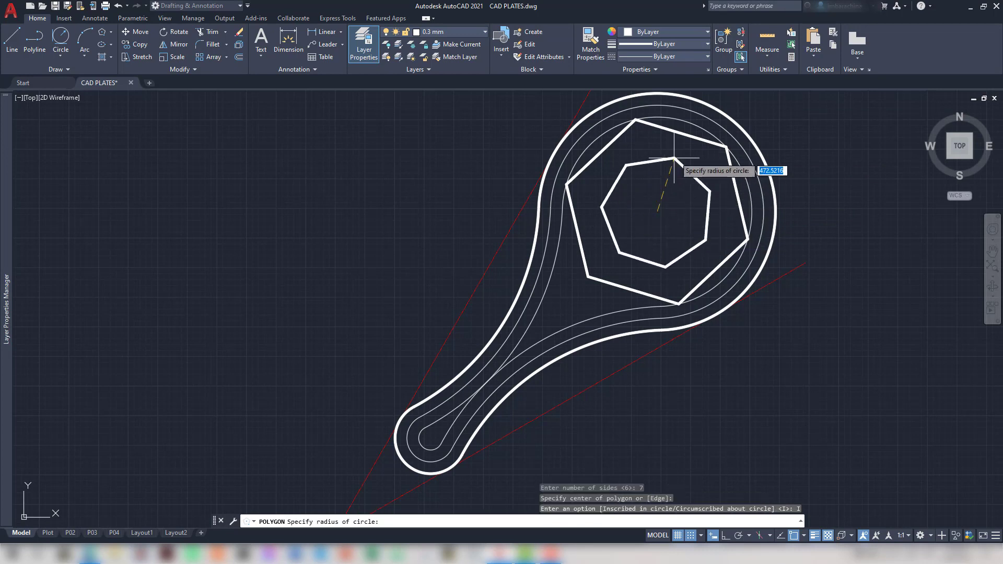
click(726, 149)
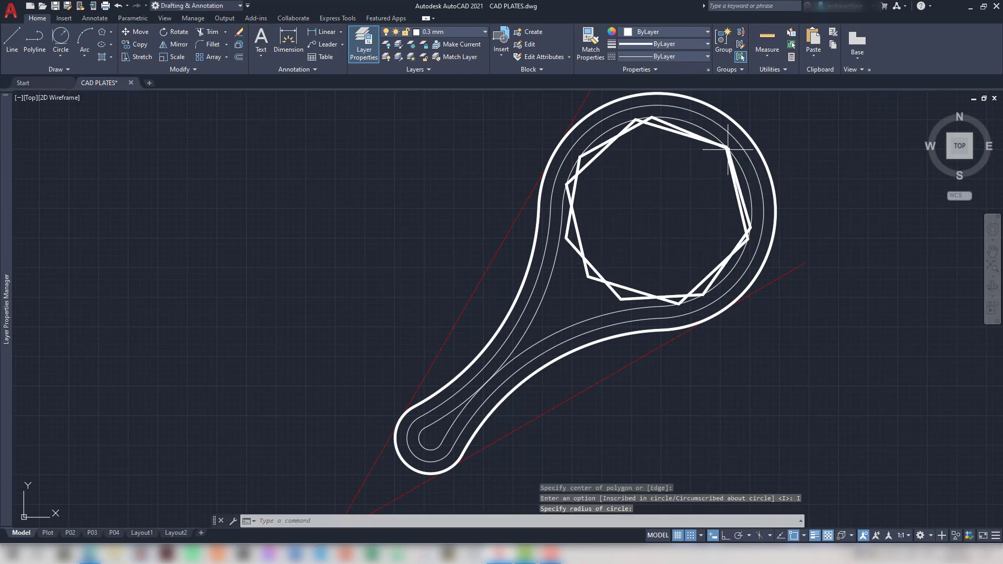
key(Return)
key(Escape)
key(Escape)
key(Escape)
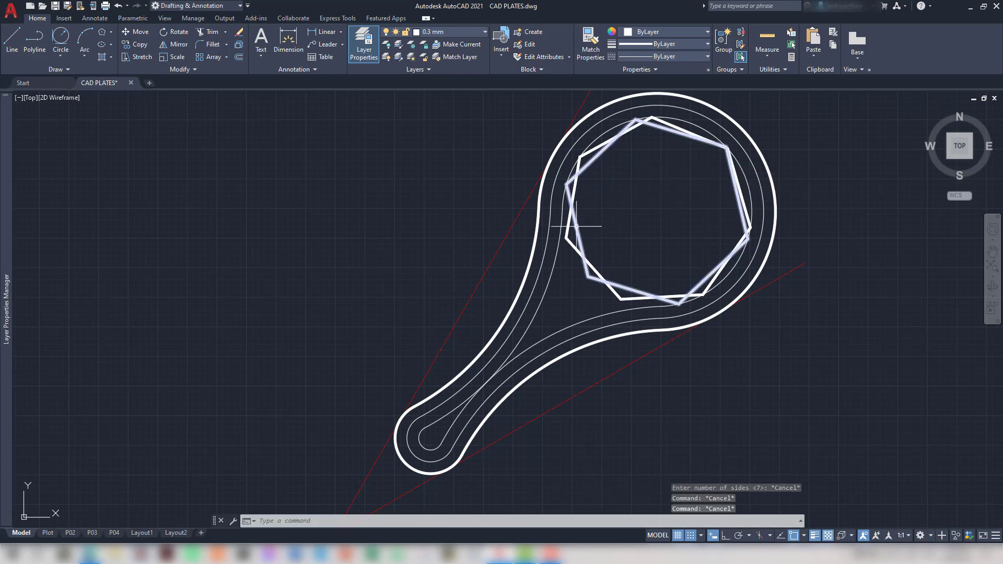
Compare the polygons with plate-04.pdf and delete the six-sided polygon inside the large circle
mouse_move(577, 226)
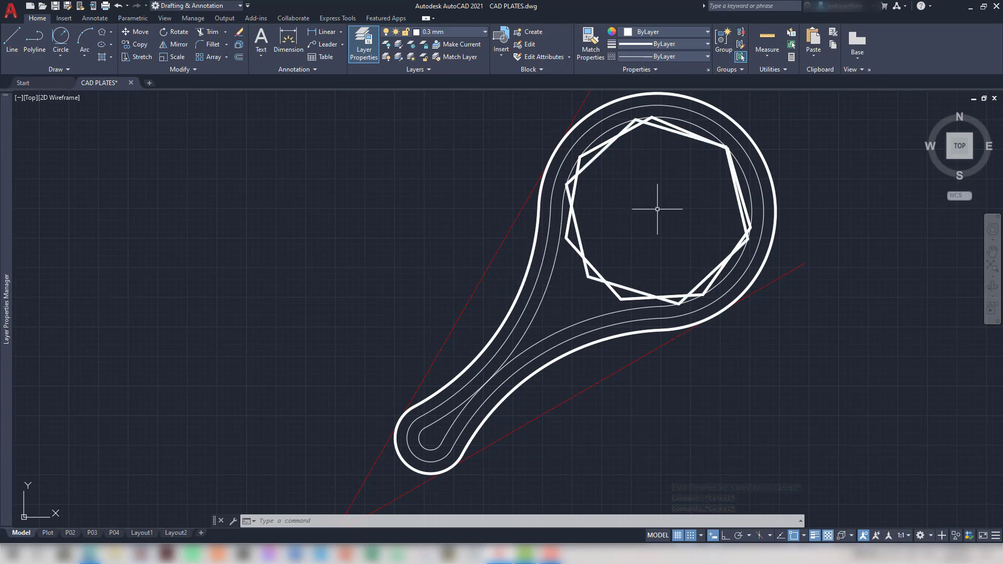
key(alt+Tab)
key(alt+Tab)
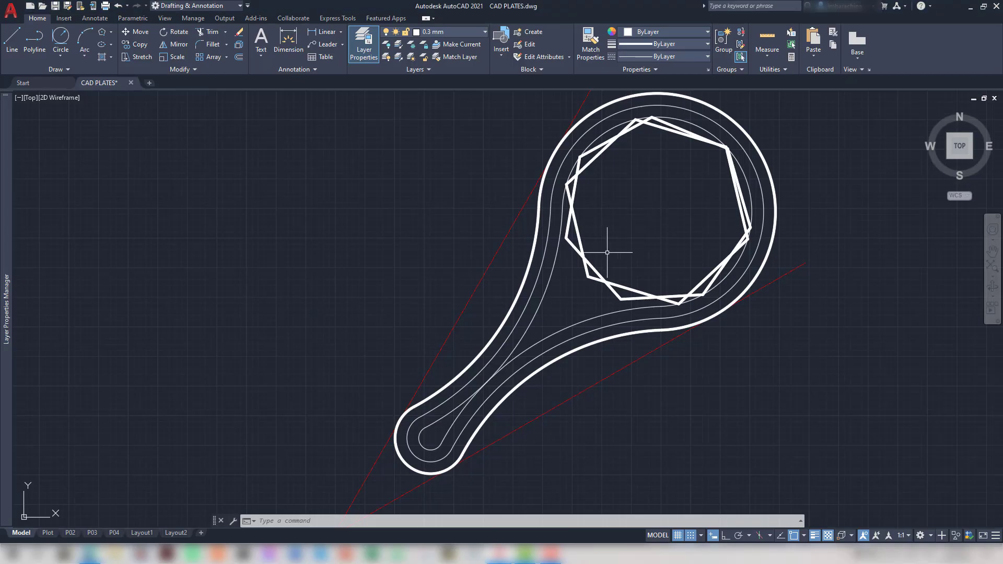
click(576, 230)
mouse_move(577, 230)
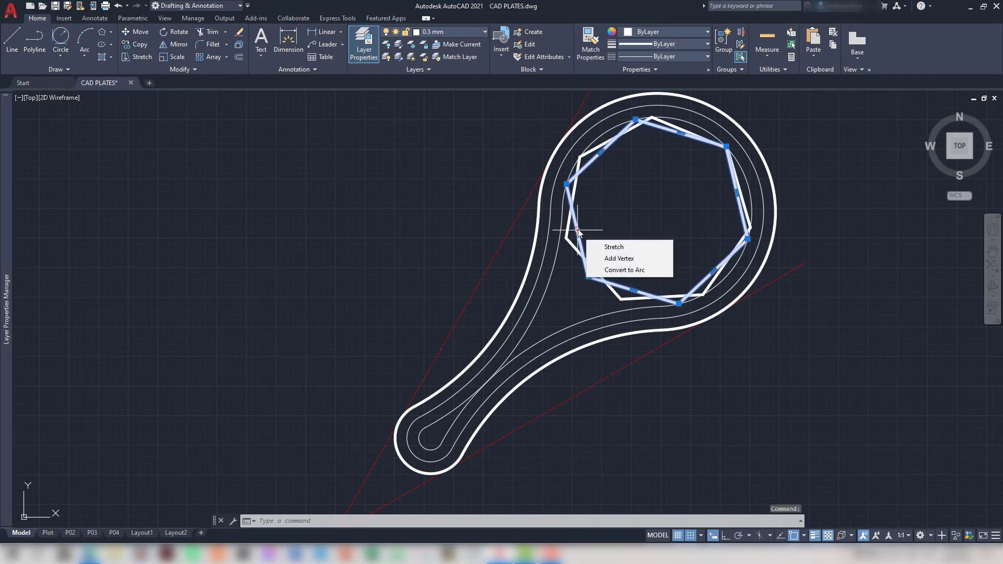
key(Delete)
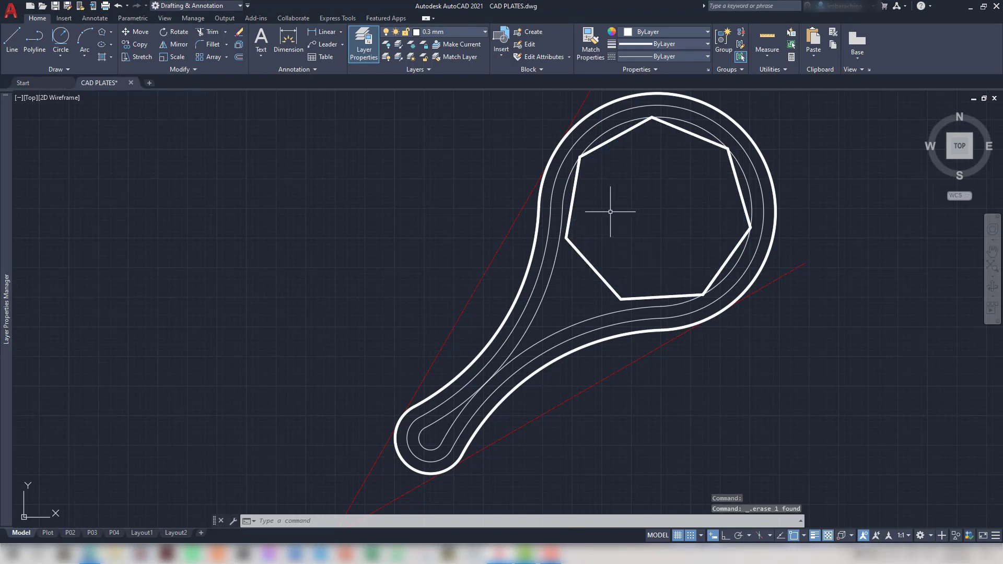
Check the reference in plate-04.pdf and move the seven-sided polygon to the 0.25 mm layer
key(alt+Tab)
key(alt+Tab)
click(601, 280)
click(589, 277)
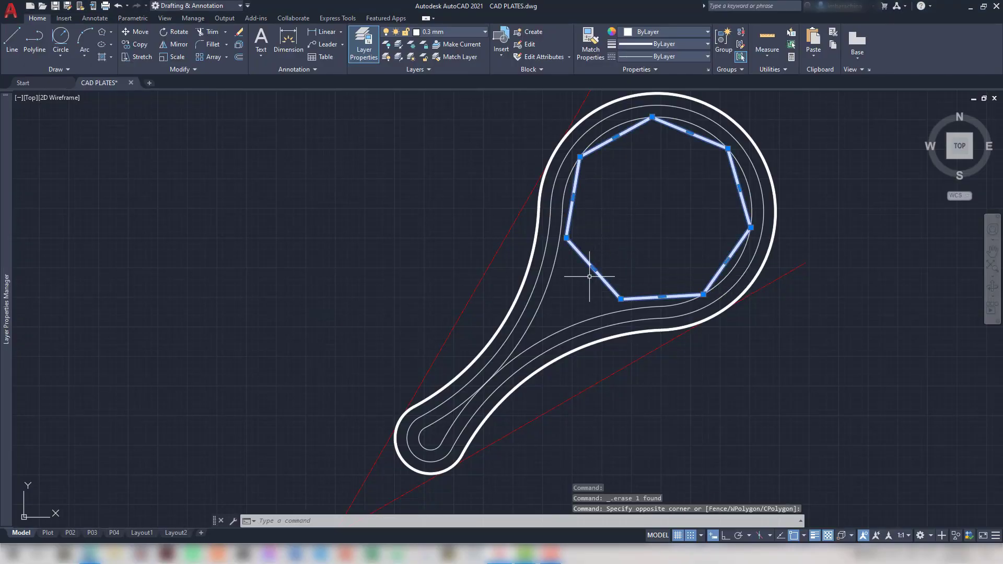
click(466, 34)
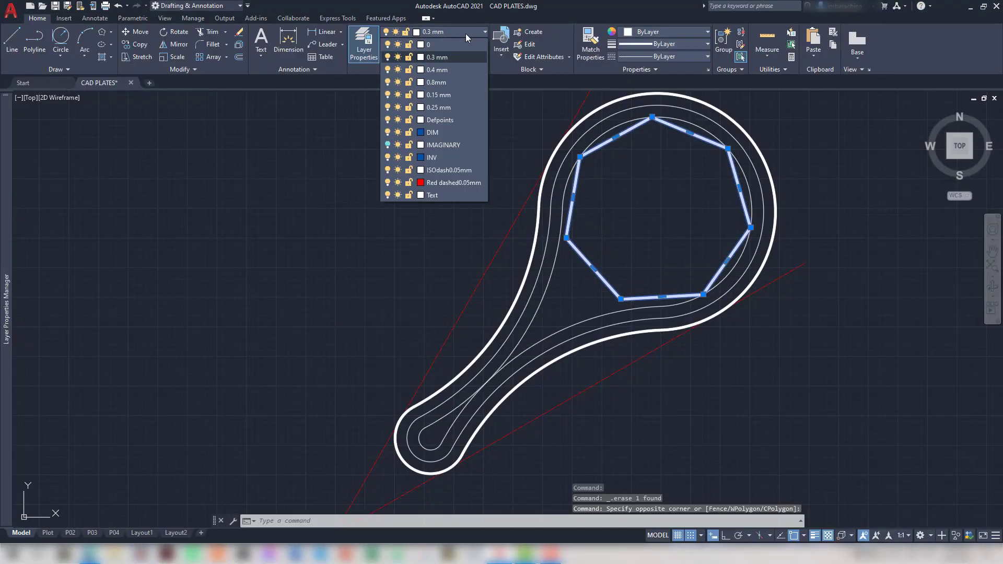
click(453, 107)
key(Delete)
key(alt+Tab)
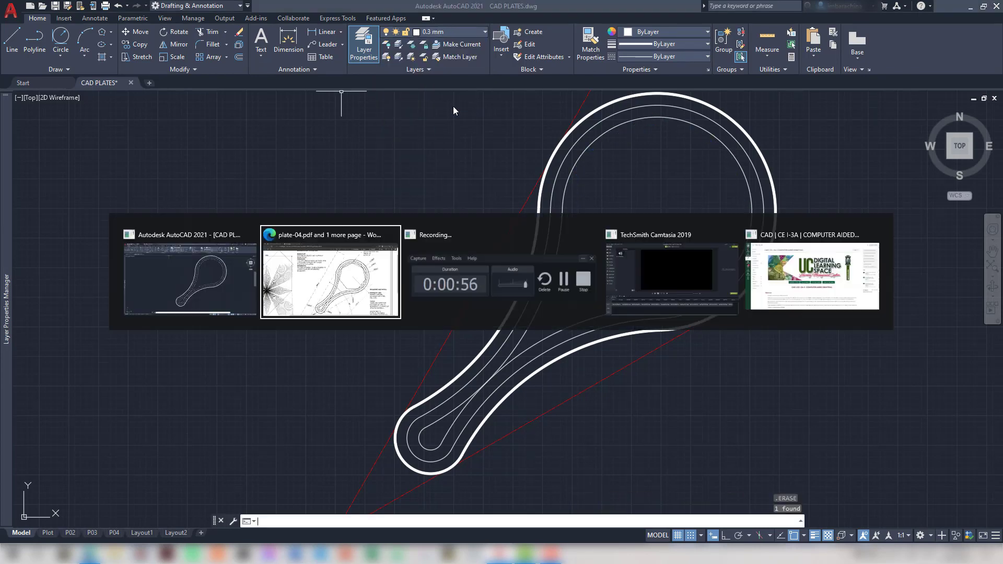
key(alt+Tab)
key(ctrl+z)
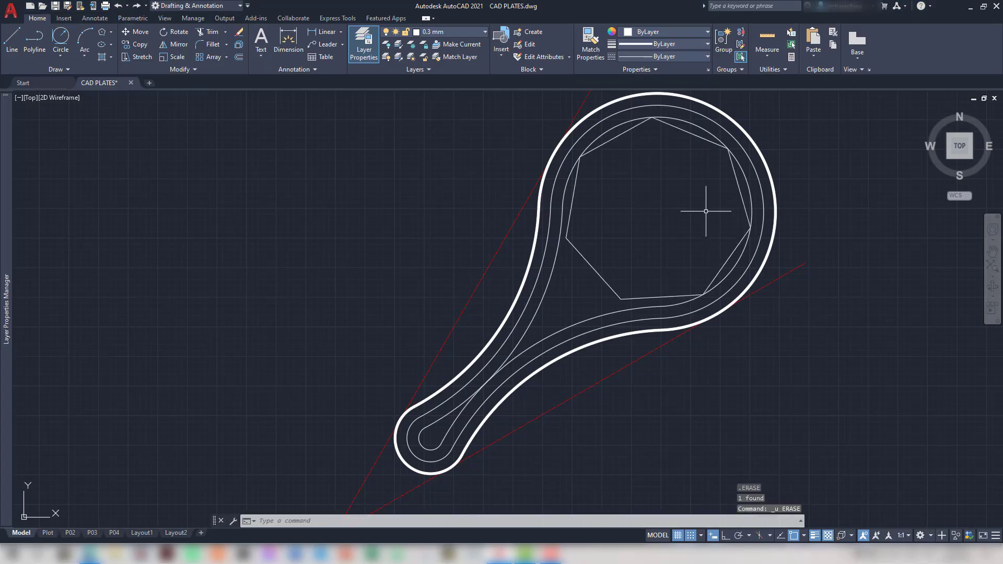
Switch to plate-04.pdf, examine the second plan's hatch callout and the boundary and hatch notes, and return to AutoCAD
key(alt+Tab)
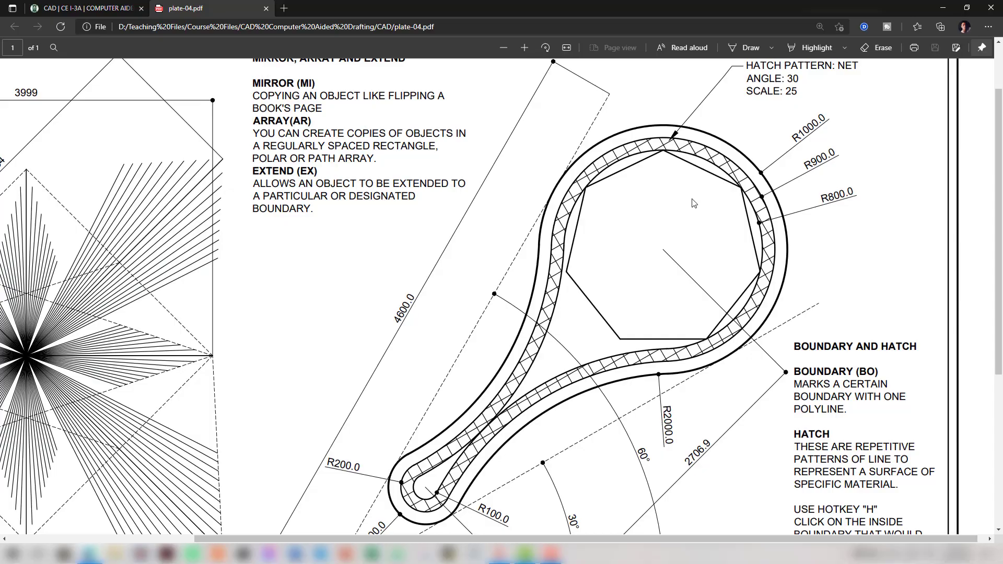
scroll(686, 233, down, 3)
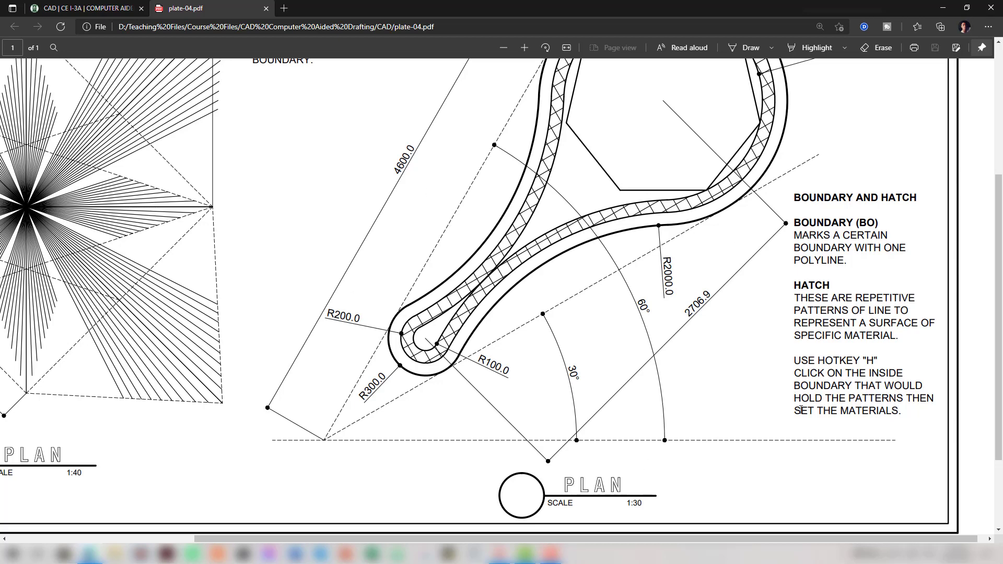
scroll(705, 348, up, 4)
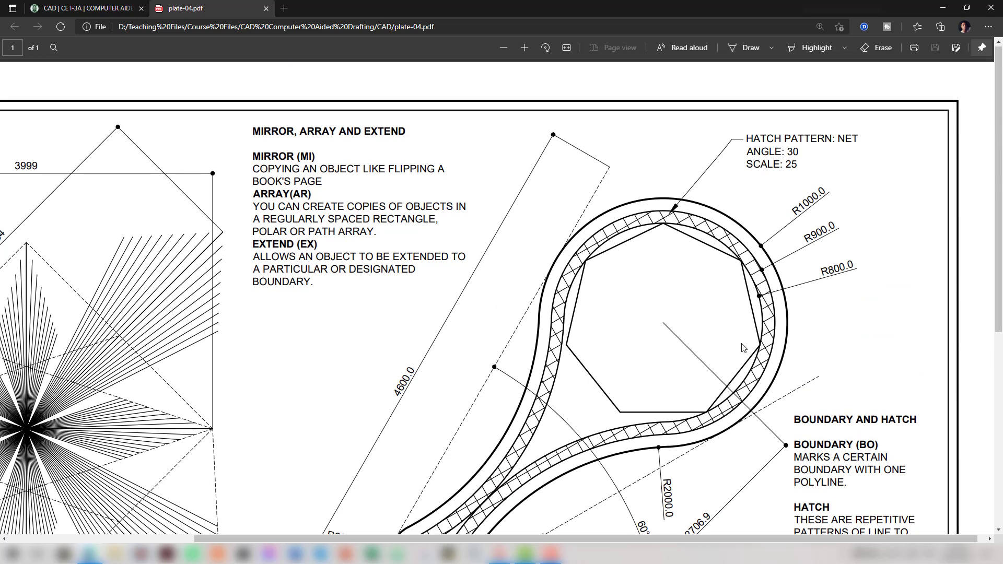
scroll(688, 263, down, 2)
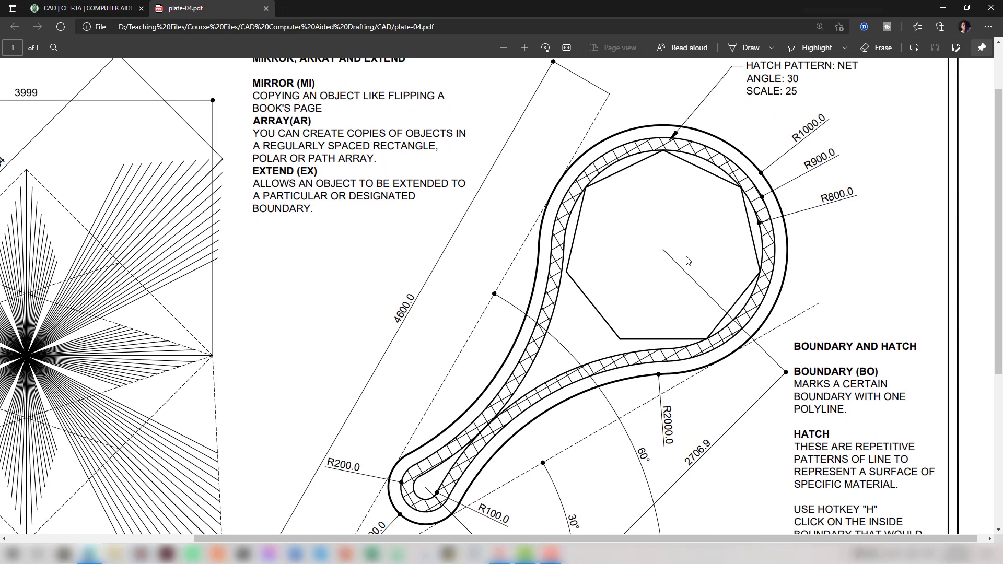
key(alt+Tab)
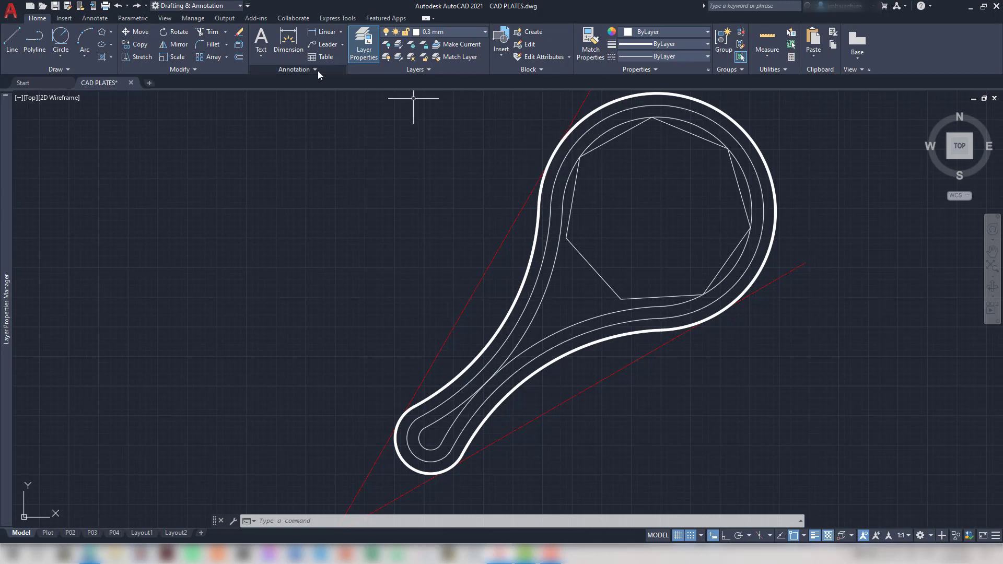
Start the Hatch command and pick the band between the two inner outlines as the area to fill
text(H)
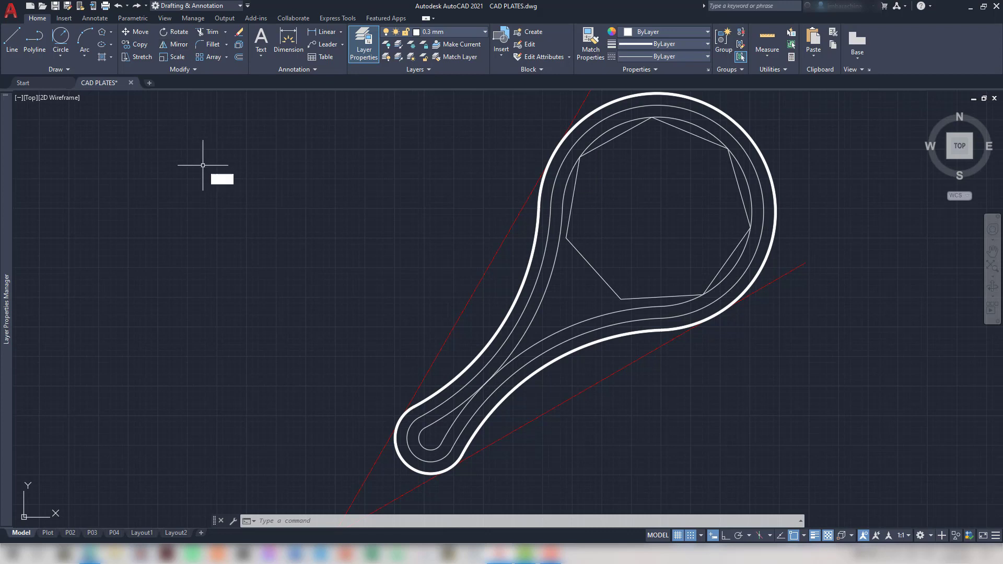
key(Return)
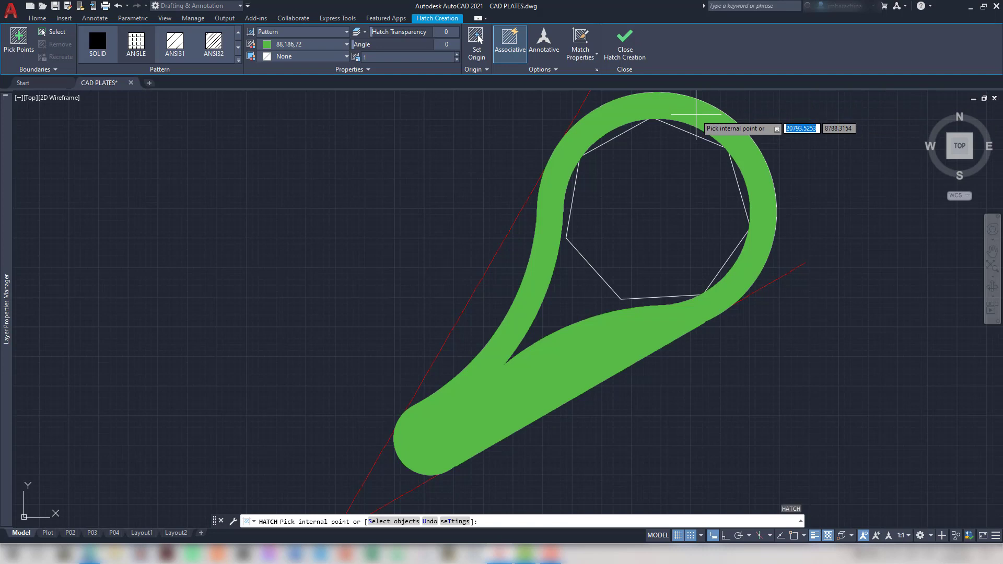
click(698, 116)
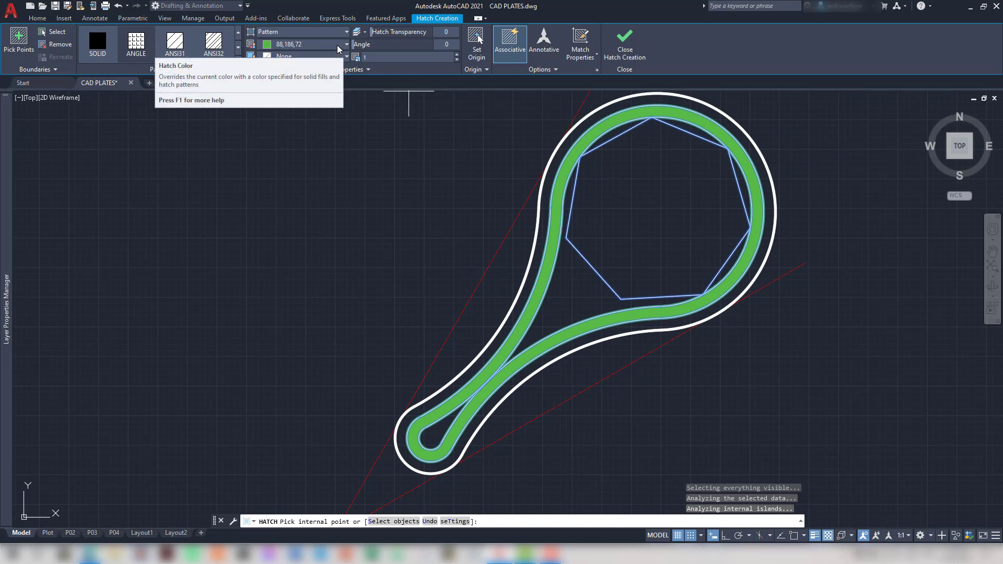
Check the hatch callout in plate-04.pdf and apply the ANGLE pattern to the band in AutoCAD
key(alt+Tab)
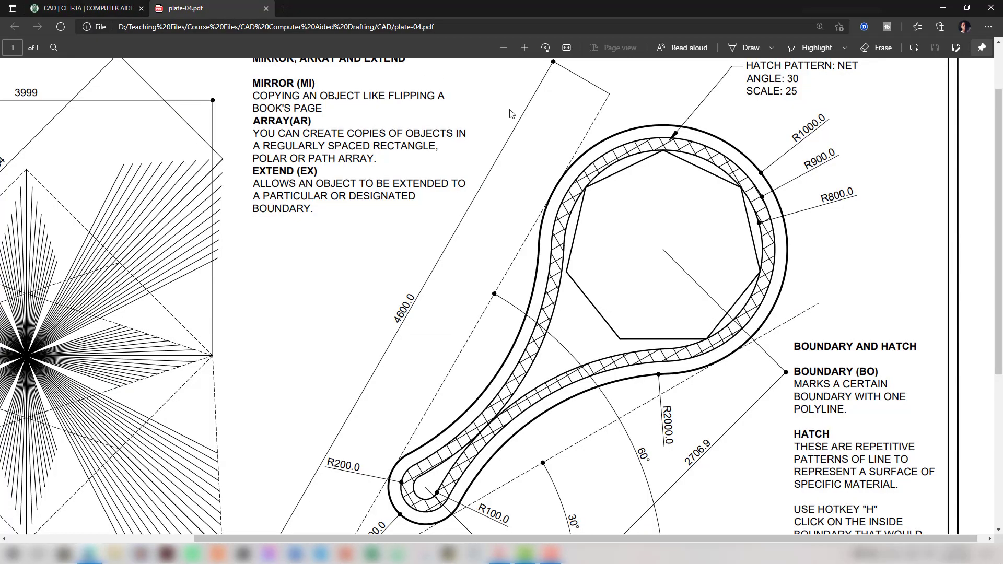
scroll(608, 159, up, 2)
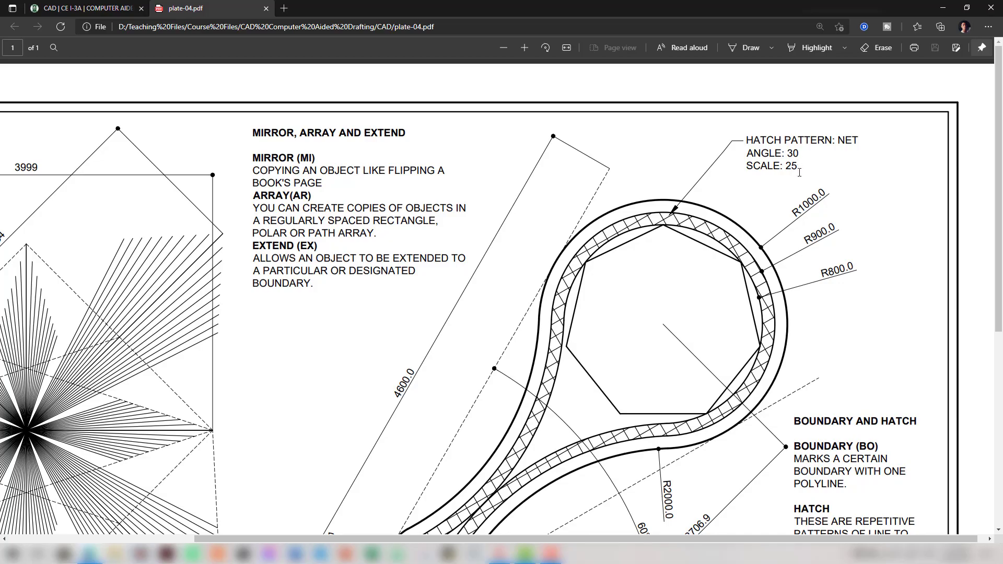
key(alt+Tab)
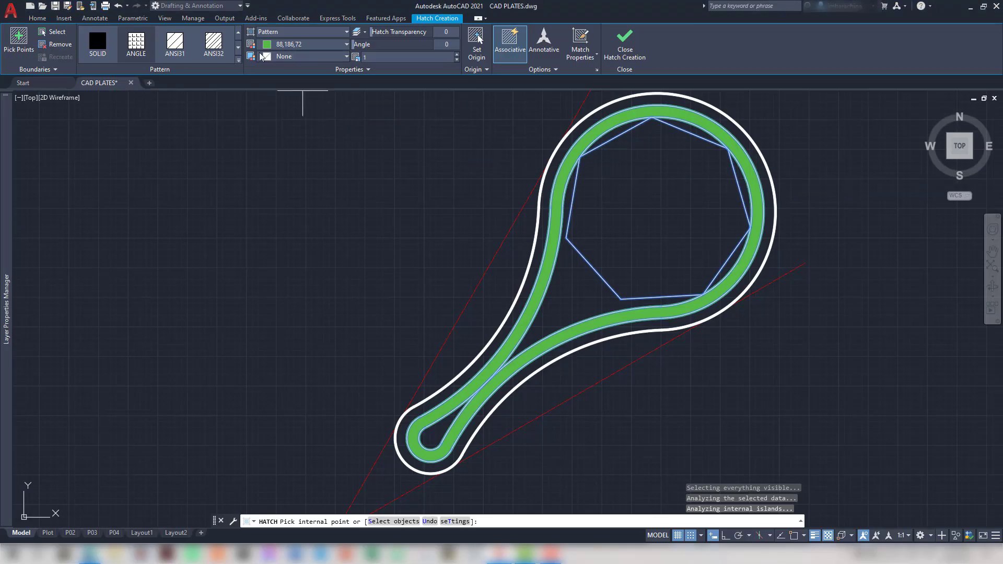
click(142, 48)
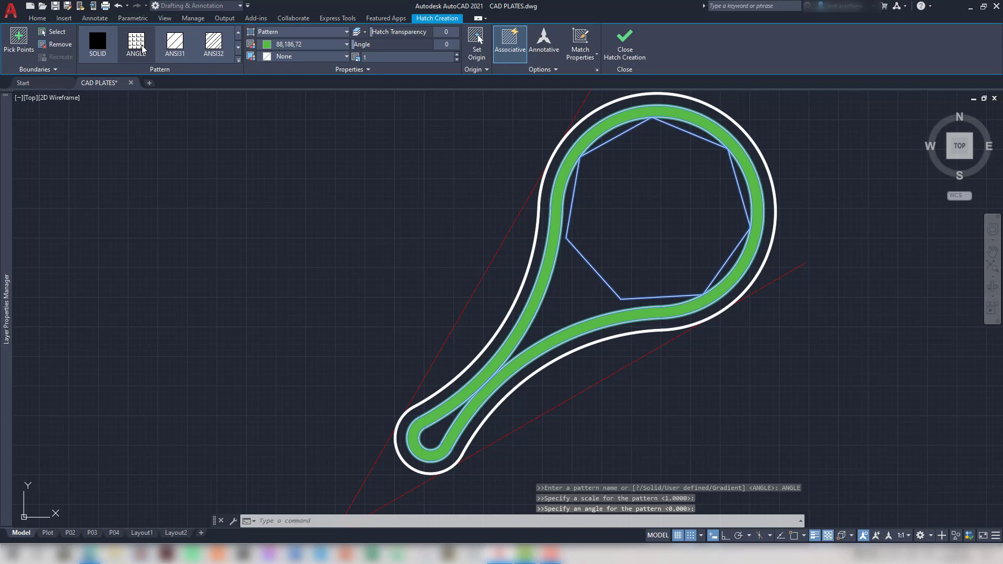
Try the Gradient hatch type on the band and switch the type back to Pattern
click(334, 33)
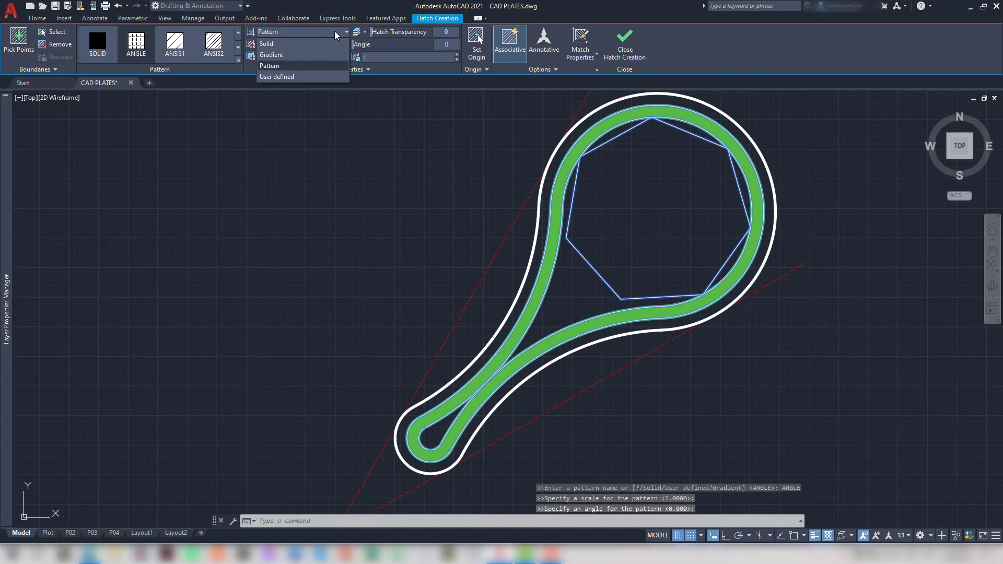
click(310, 55)
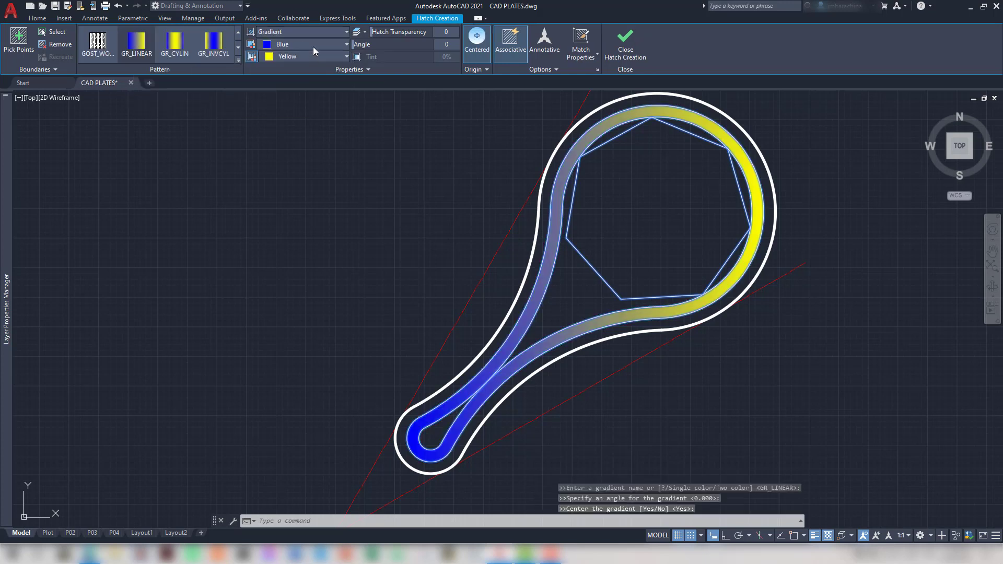
click(325, 33)
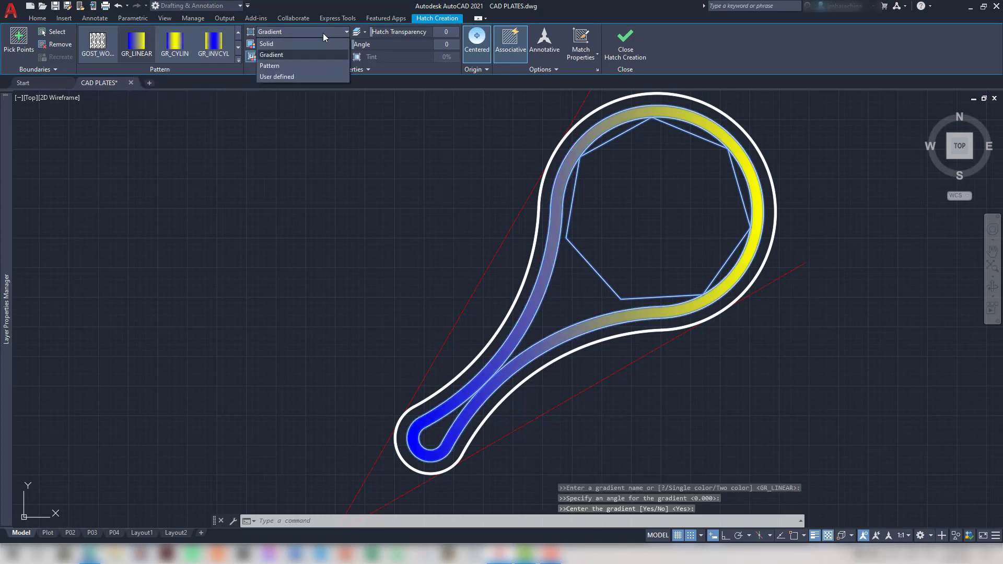
click(307, 65)
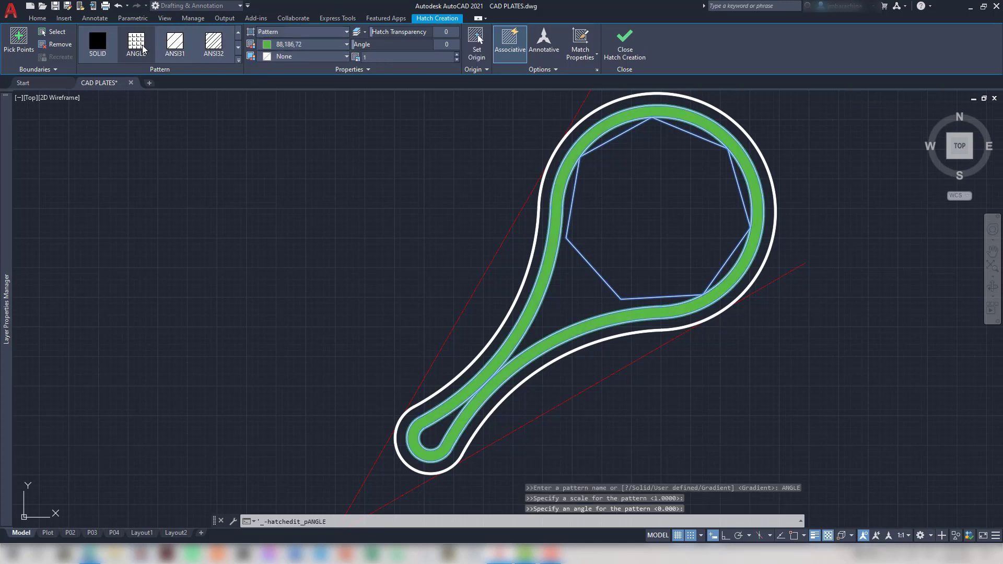
click(332, 47)
click(335, 46)
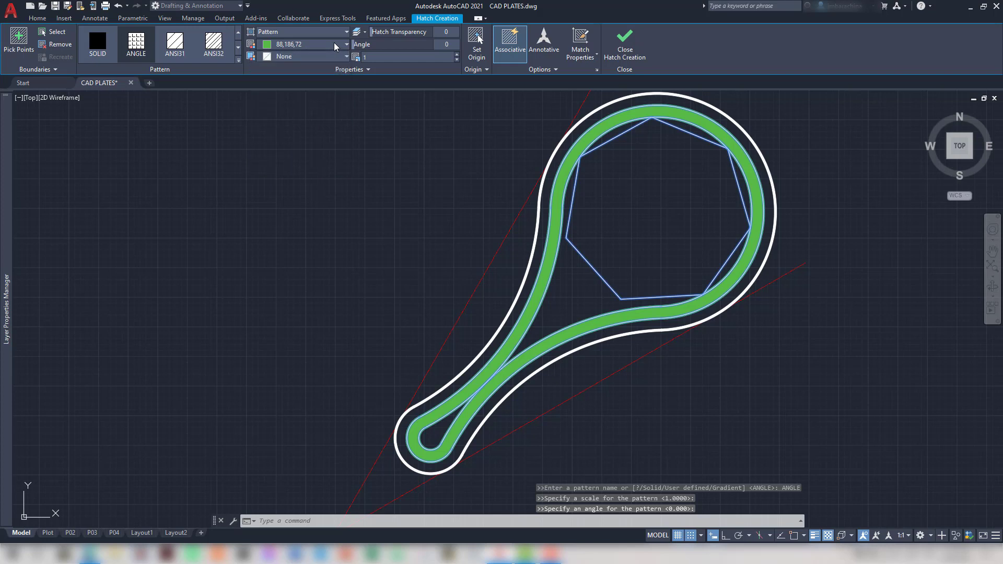
Check the angle in plate-04.pdf and set the band's hatch angle to 30
drag(357, 47, 382, 48)
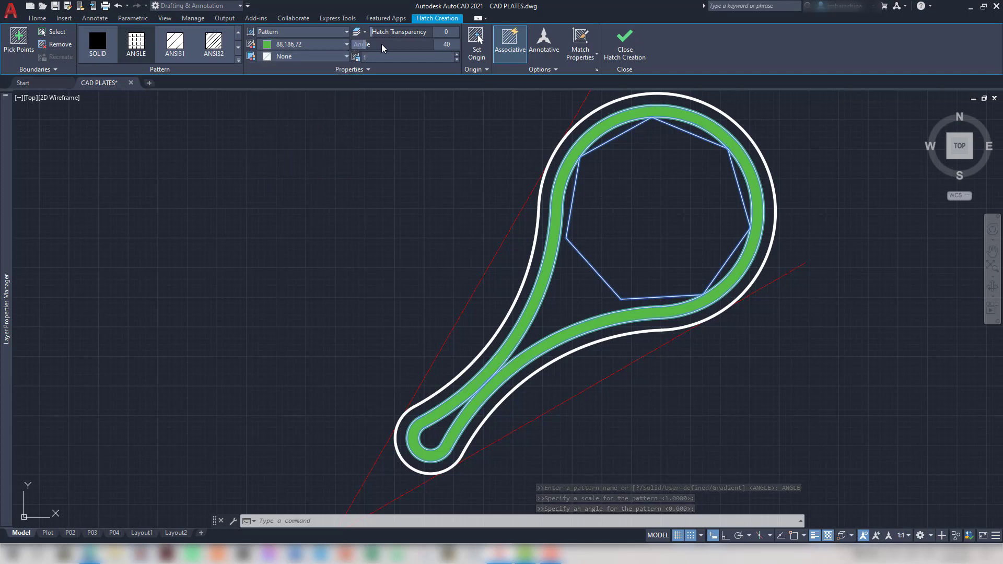
key(alt+Tab)
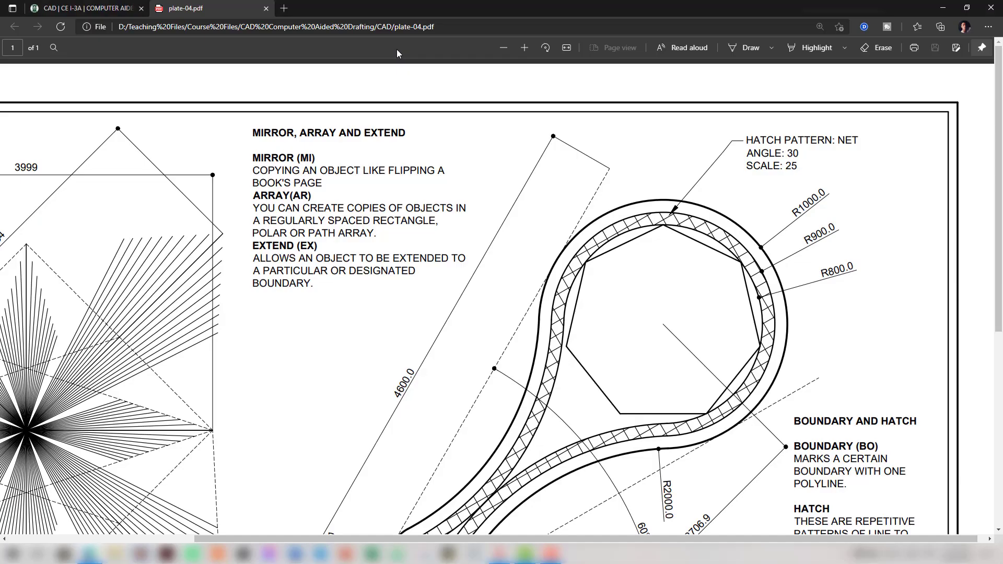
key(alt+Tab)
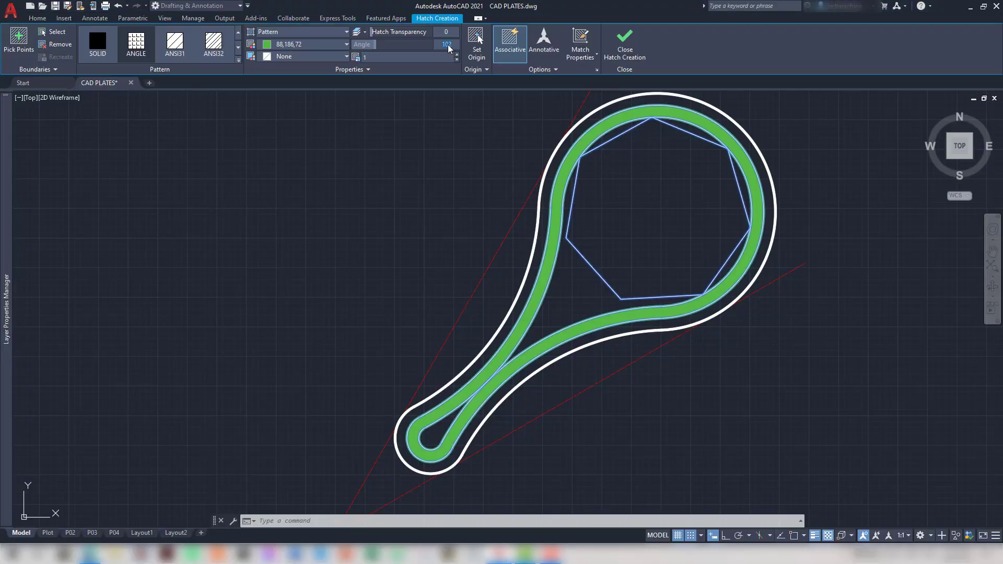
click(449, 45)
text(30)
key(Return)
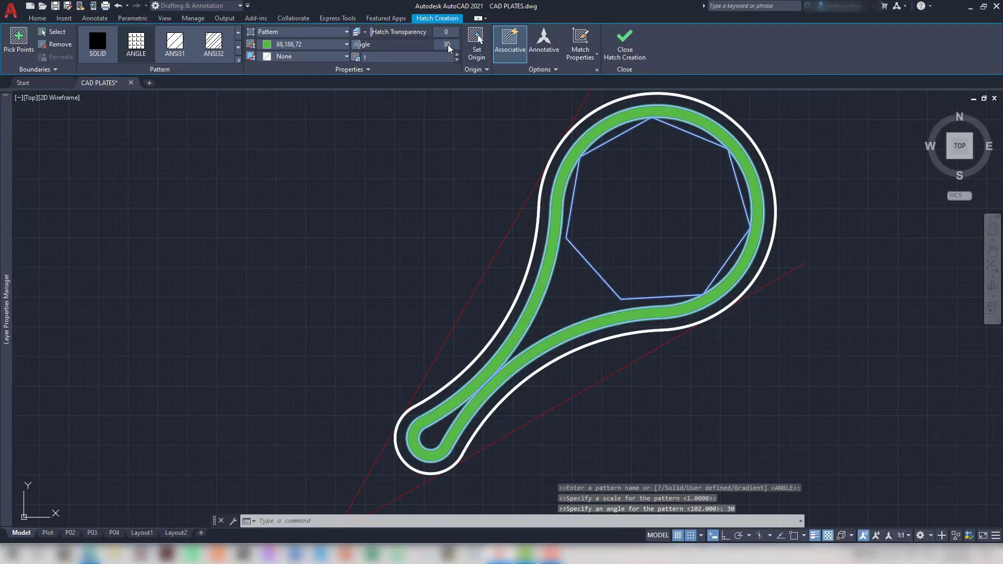
Check the scale in plate-04.pdf and set the band's hatch scale to 25
key(alt+Tab)
key(alt+Tab)
click(404, 58)
text(2)
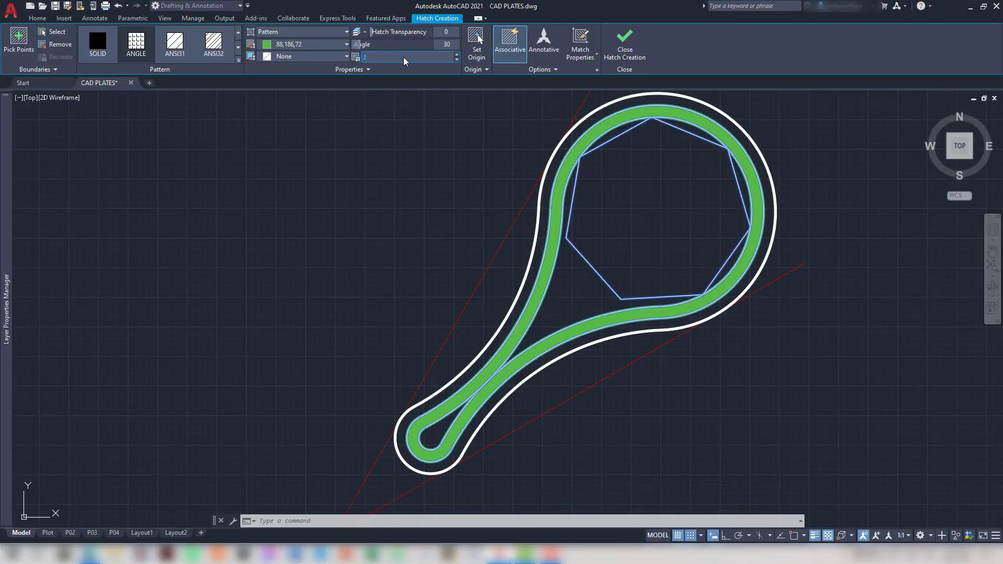
text(5)
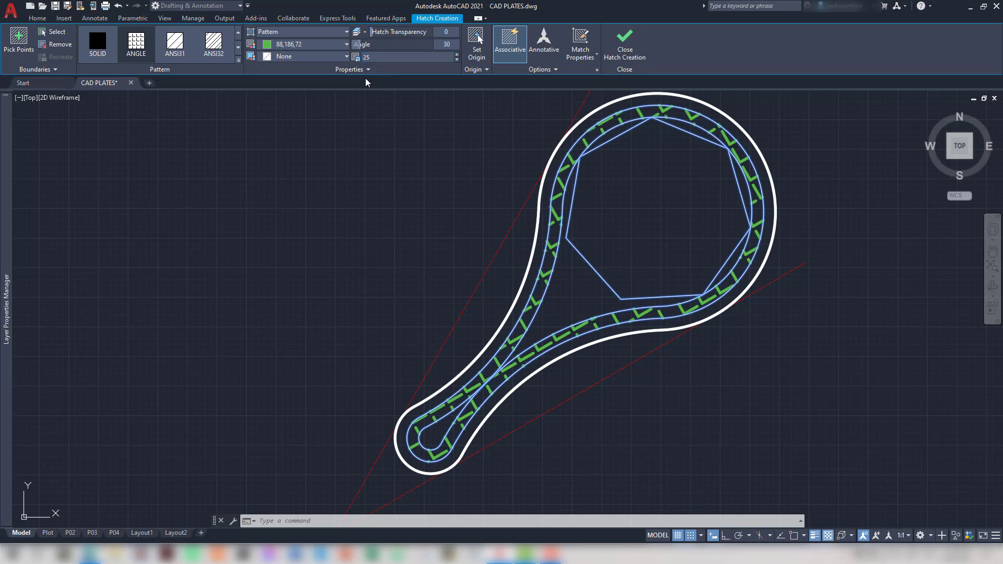
Try the ANSI31 pattern on the band and compare it with the hatch callout in plate-04.pdf
click(178, 43)
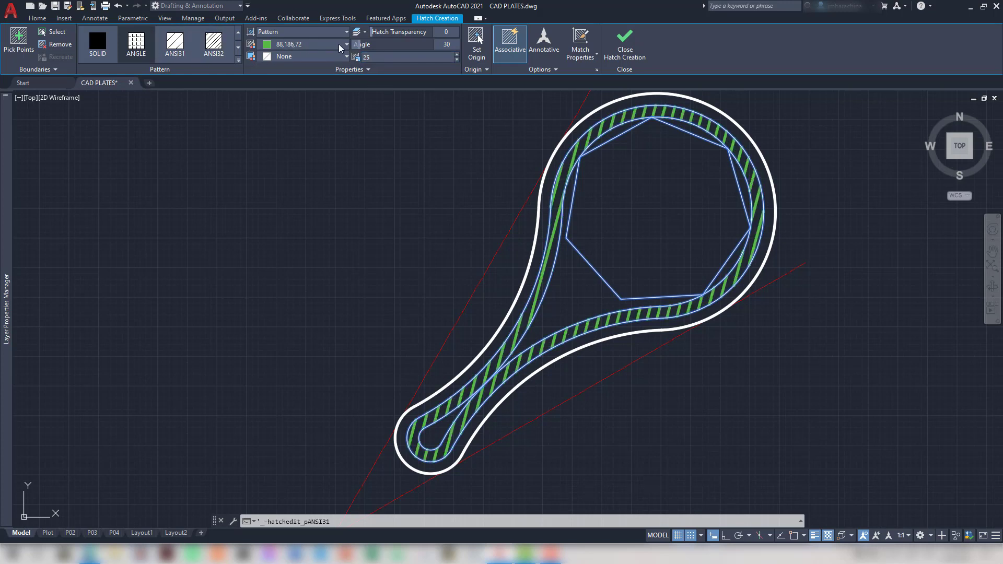
key(alt+Tab)
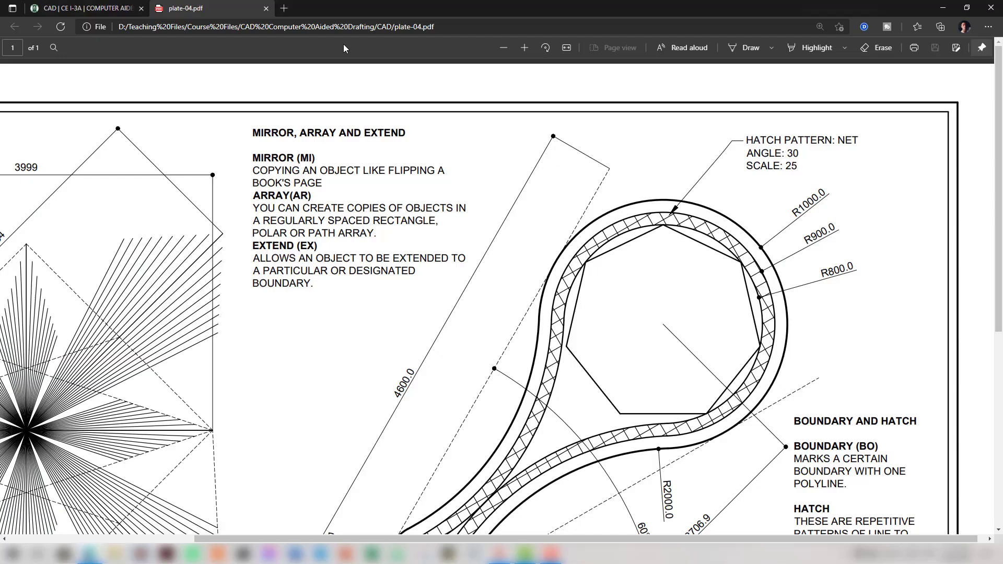
key(alt+Tab)
key(alt+Tab)
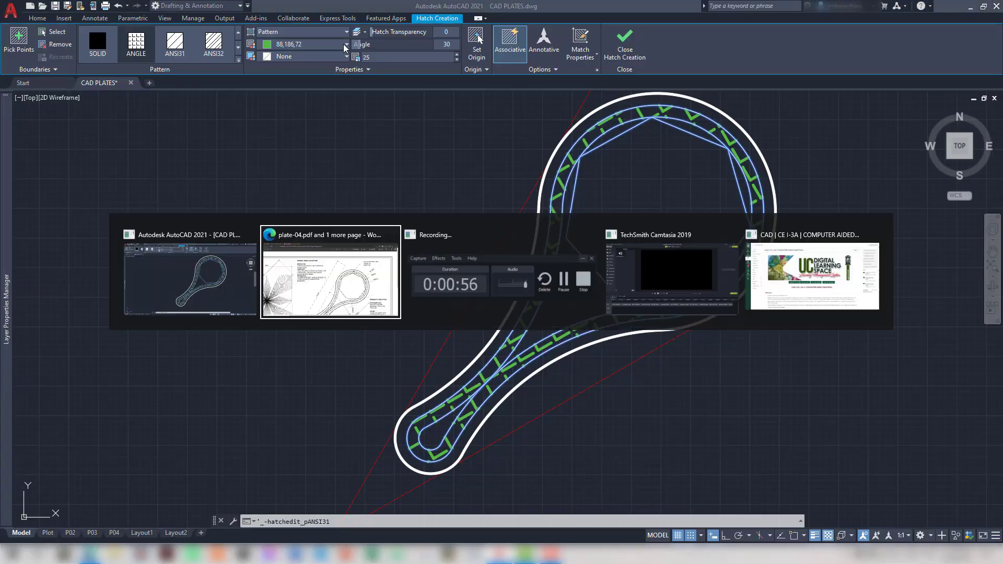
key(alt+Tab)
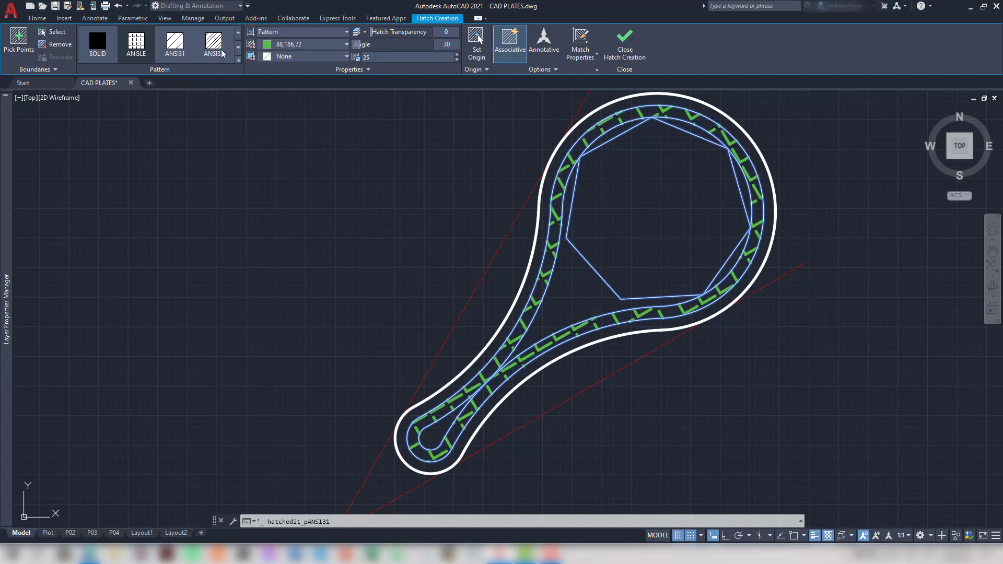
Set the band's hatch pattern to ANSI37 and compare it with the hatch shown in plate-04.pdf
click(238, 47)
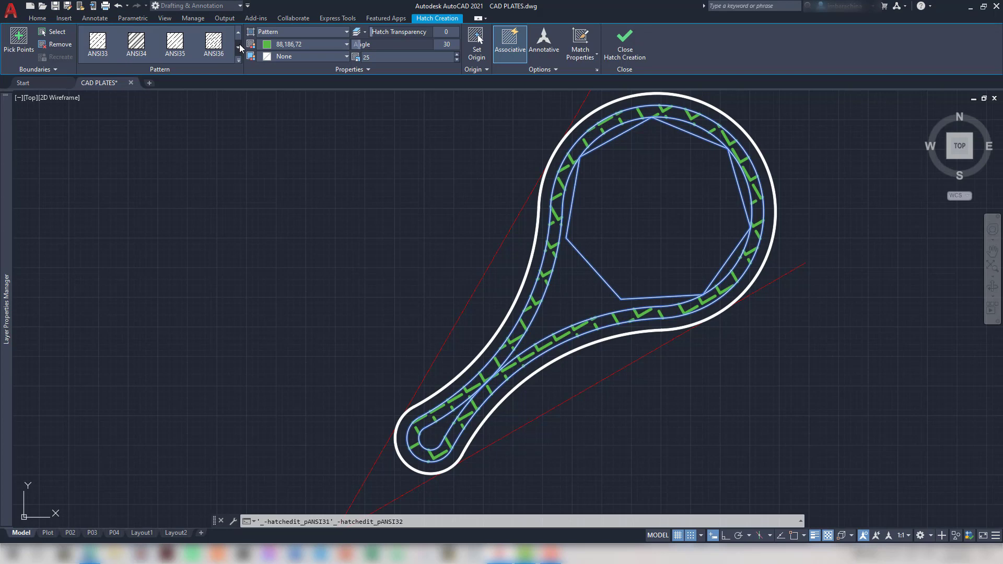
click(238, 47)
click(98, 42)
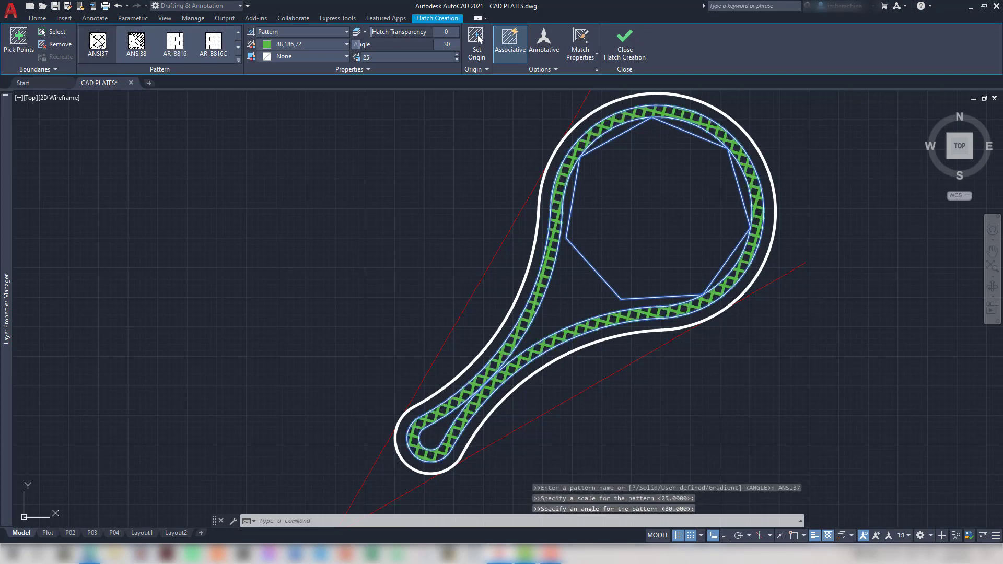
key(alt+Tab)
key(alt+Tab)
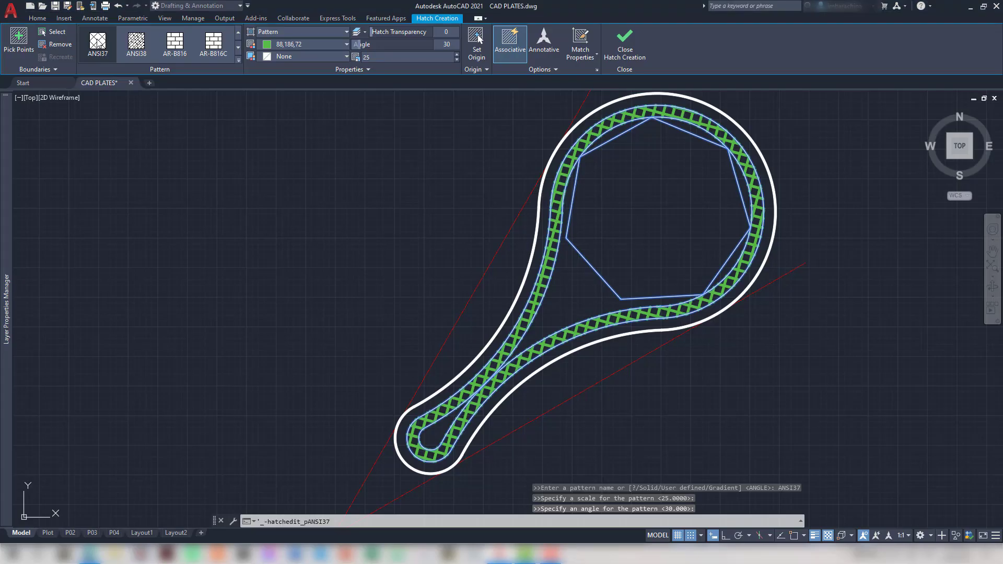
click(136, 42)
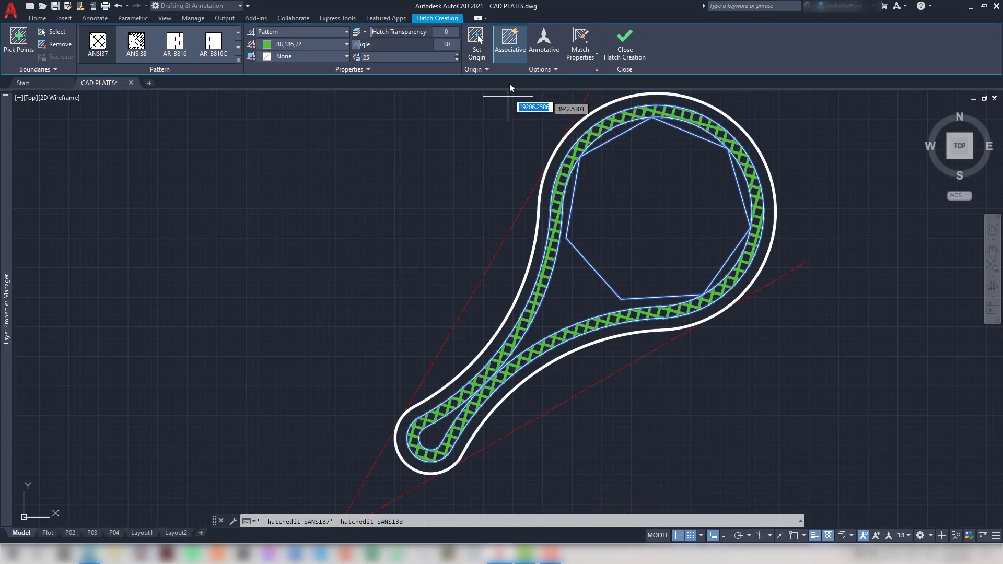
Set the band's hatch color to ByLayer and finish the hatch
click(341, 44)
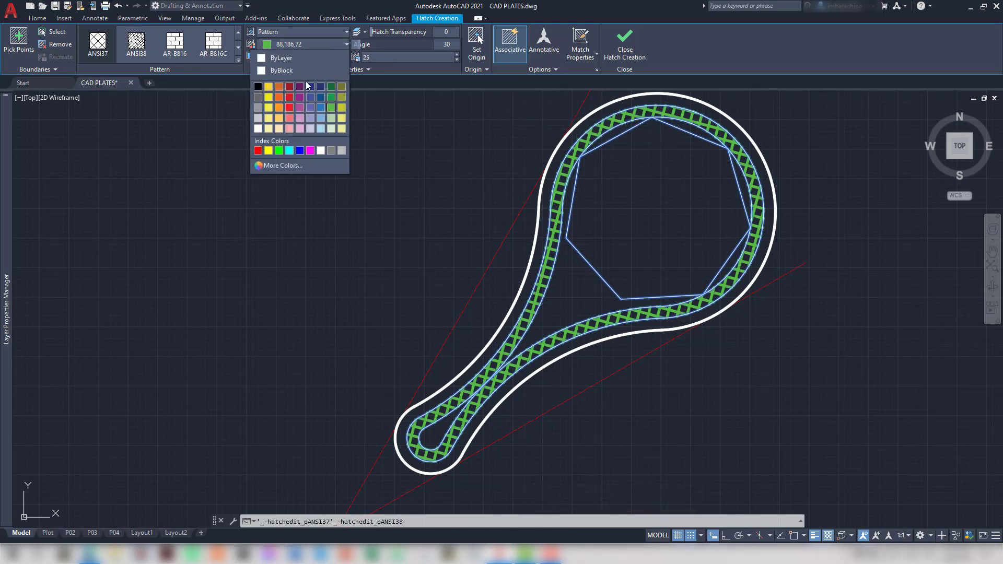
click(281, 60)
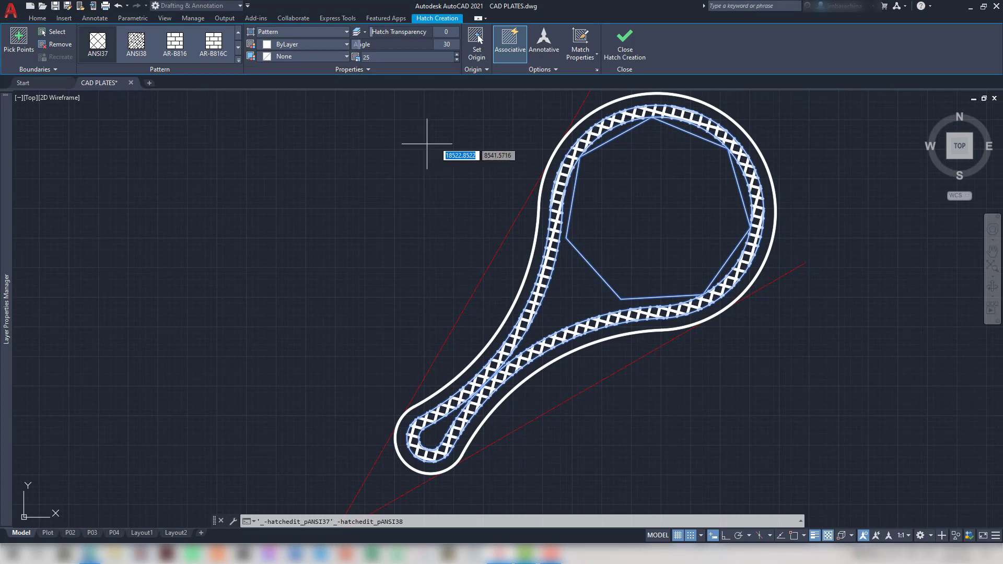
click(623, 52)
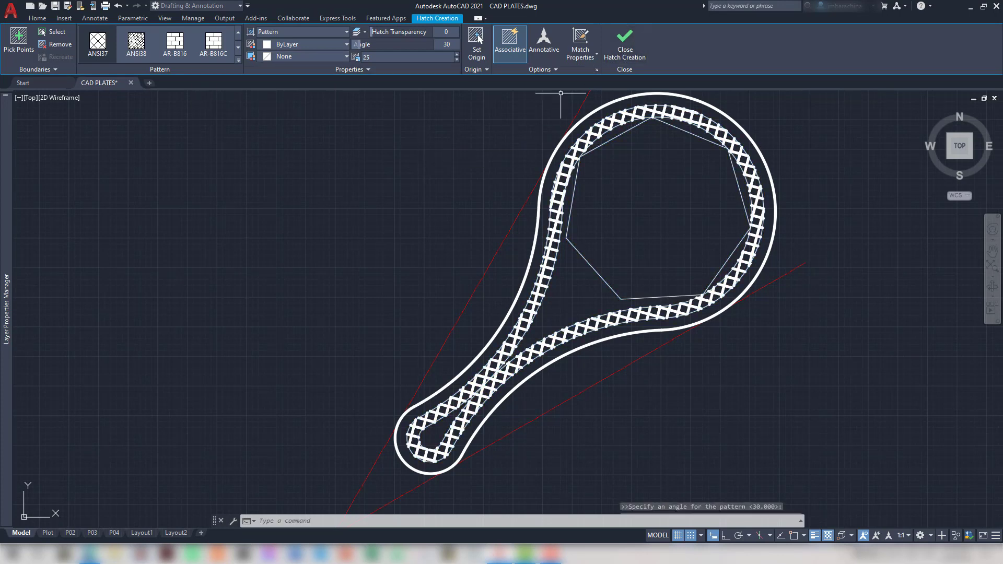
Move the band's hatch to the 0.15 mm layer
click(693, 114)
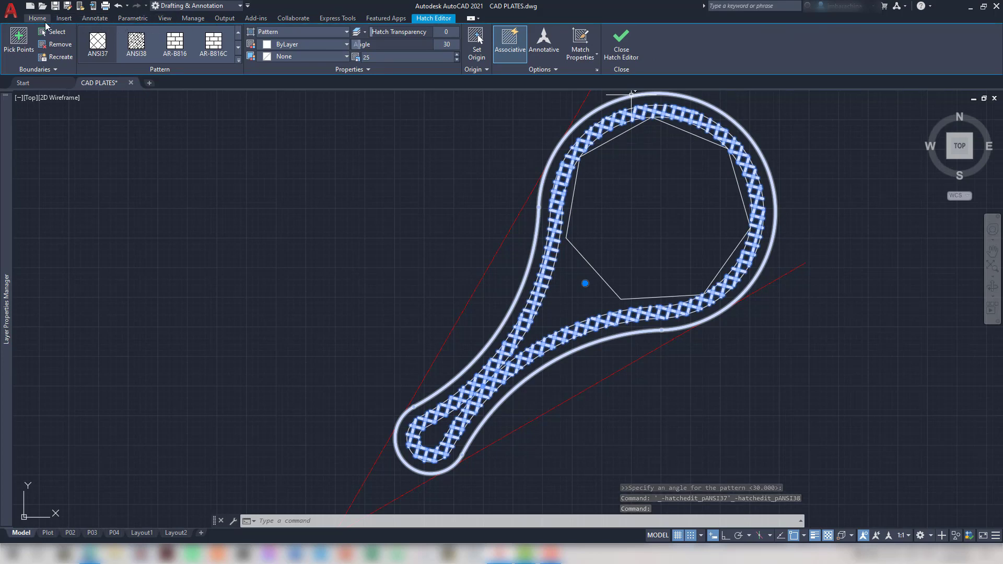
click(38, 18)
click(481, 30)
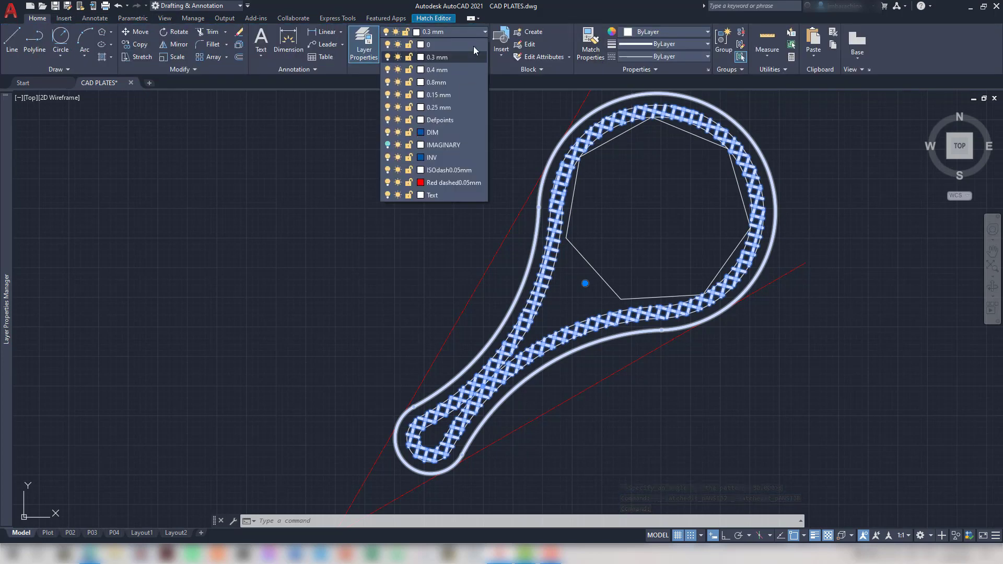
click(443, 95)
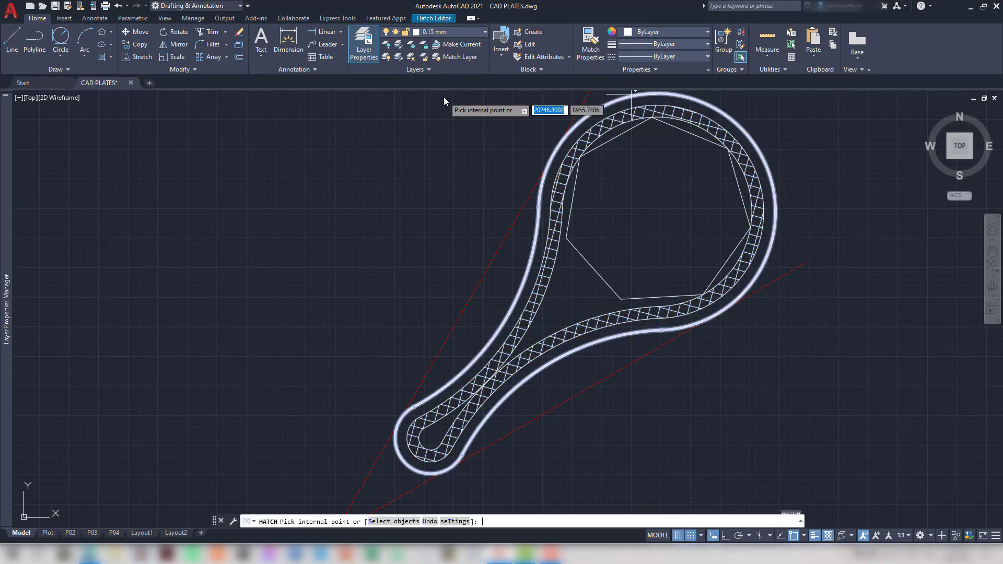
Try placing a second ANSI37 hatch in the band and compare it with the hatch in plate-04.pdf
key(alt+Tab)
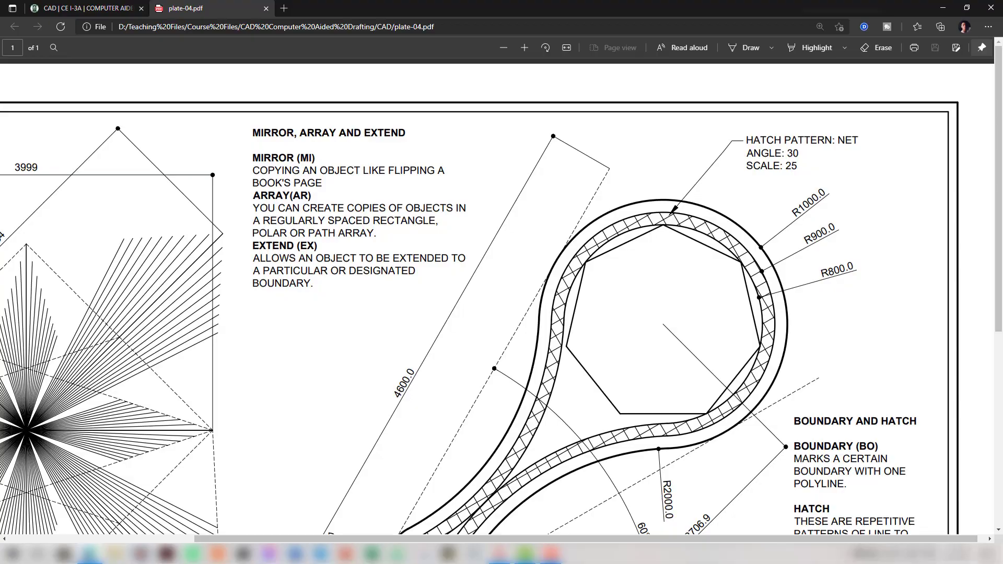
key(alt+Tab)
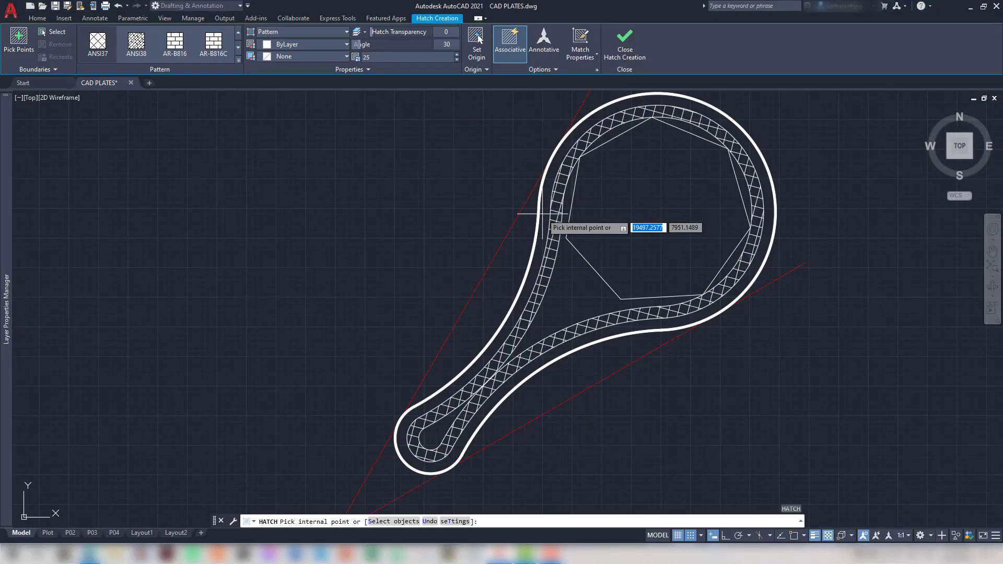
click(625, 117)
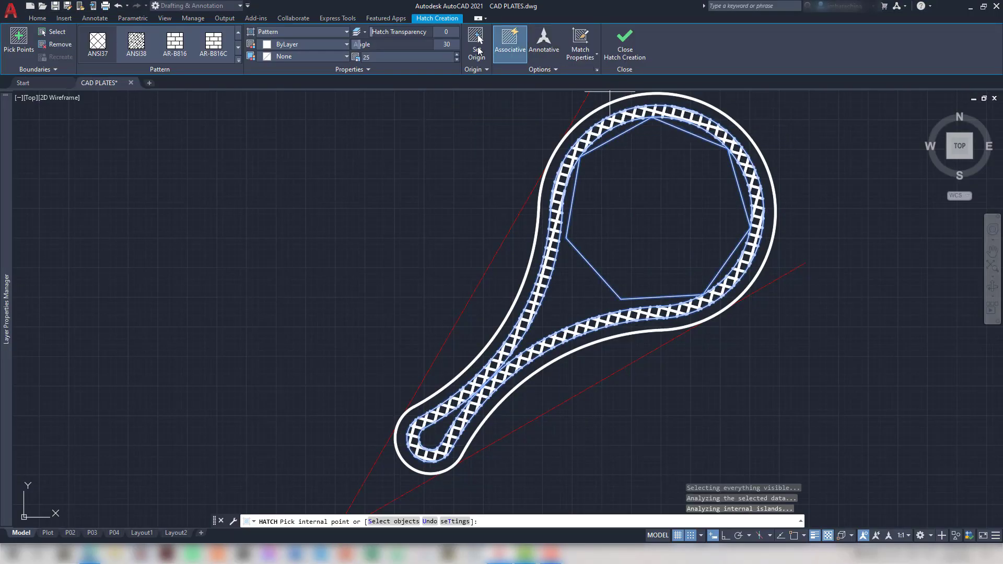
key(alt+Tab)
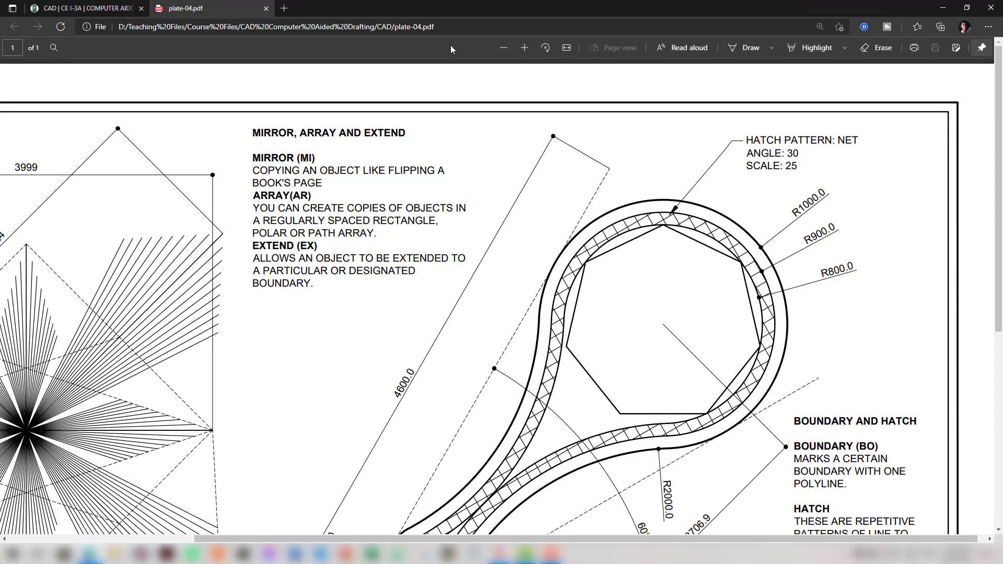
key(alt+Tab)
key(alt+Tab)
key(alt+Tab)
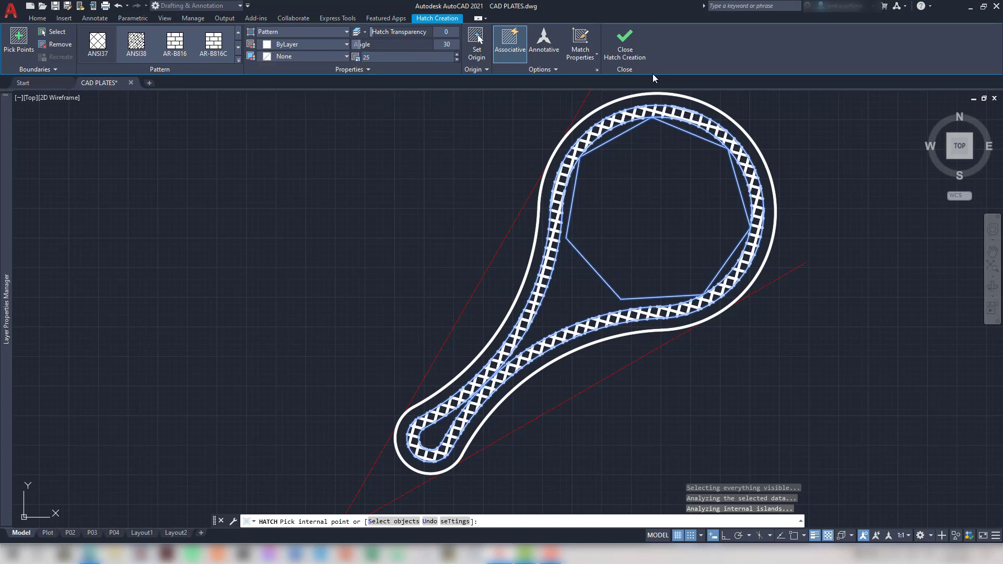
key(alt+Tab)
key(alt+Tab)
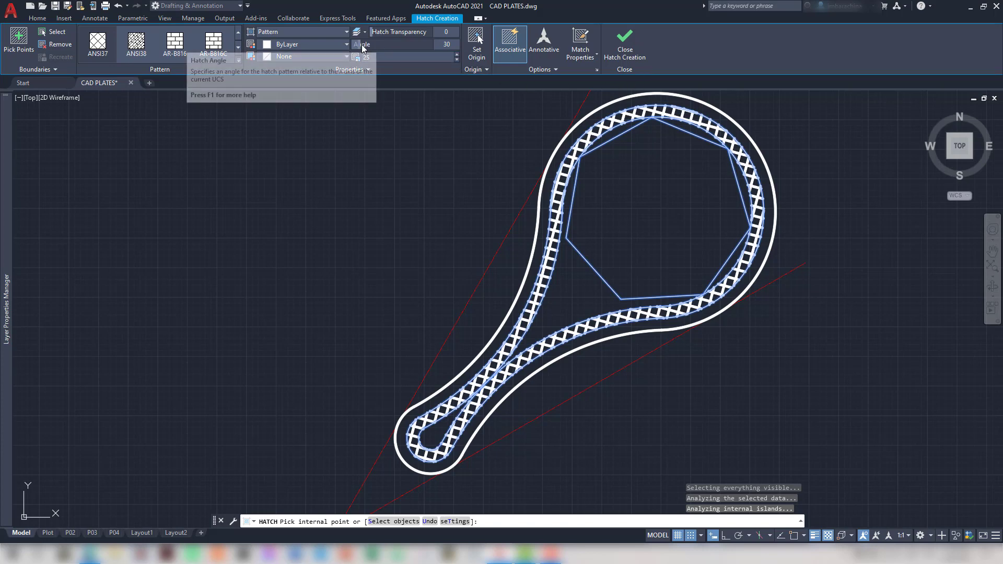
Try angles of 161 and 159 on the second hatch and compare them with plate-04.pdf
drag(375, 43, 406, 42)
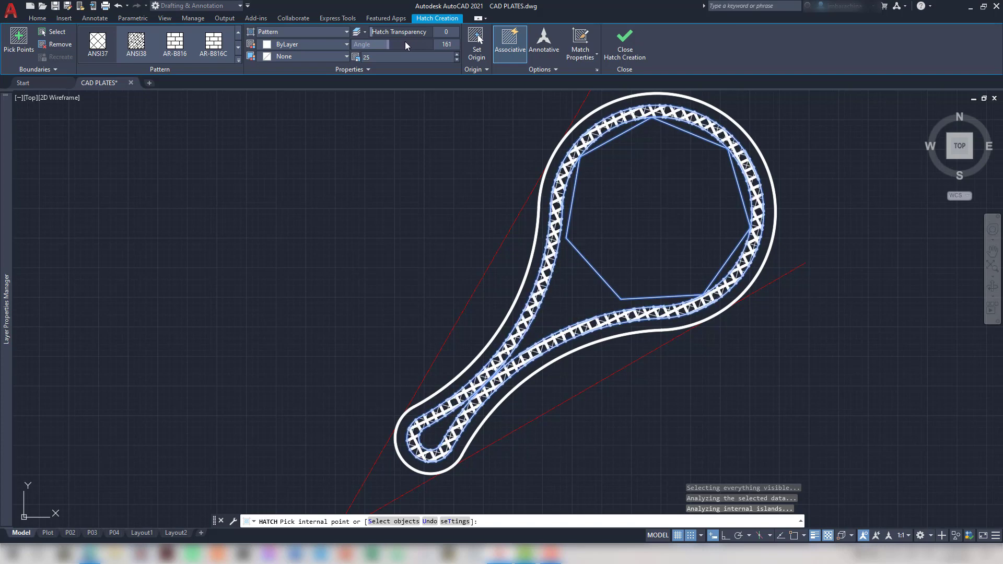
key(alt+Tab)
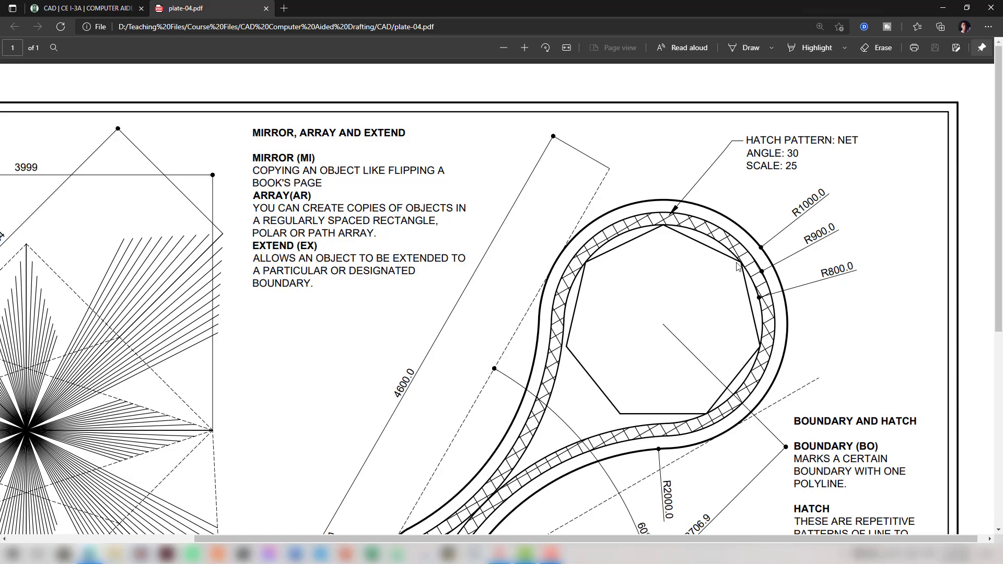
key(alt+Tab)
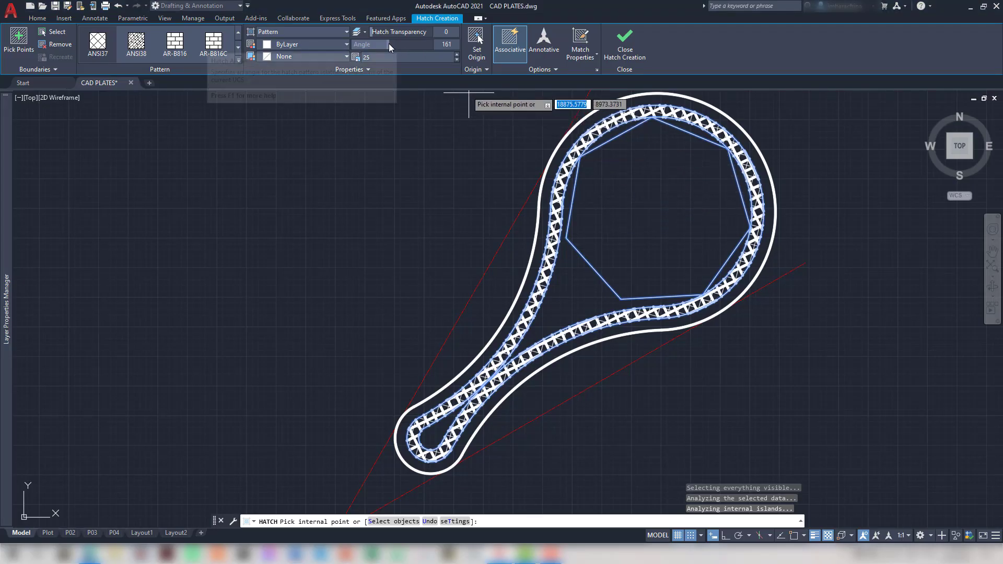
drag(389, 43, 387, 42)
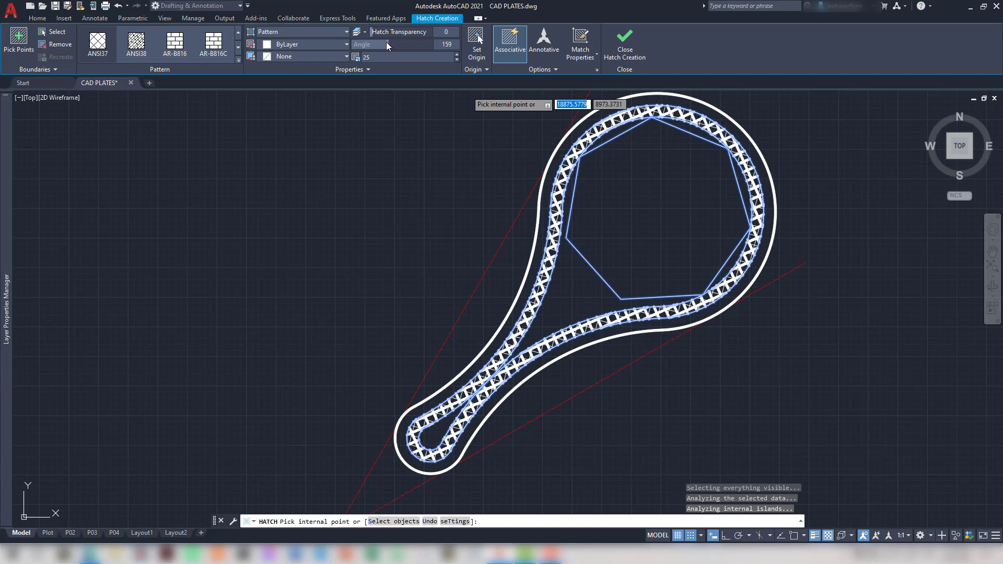
key(alt+Tab)
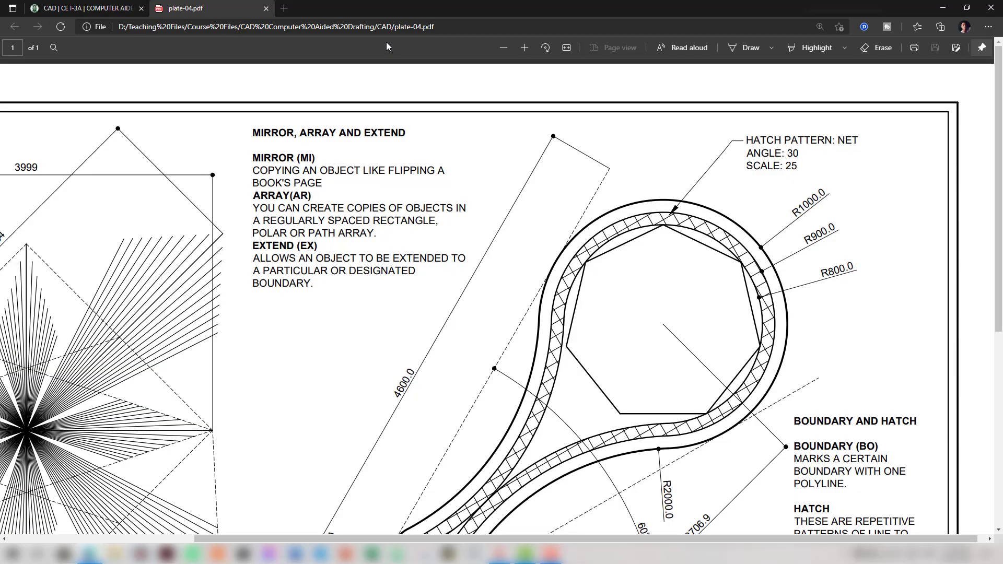
key(alt+Tab)
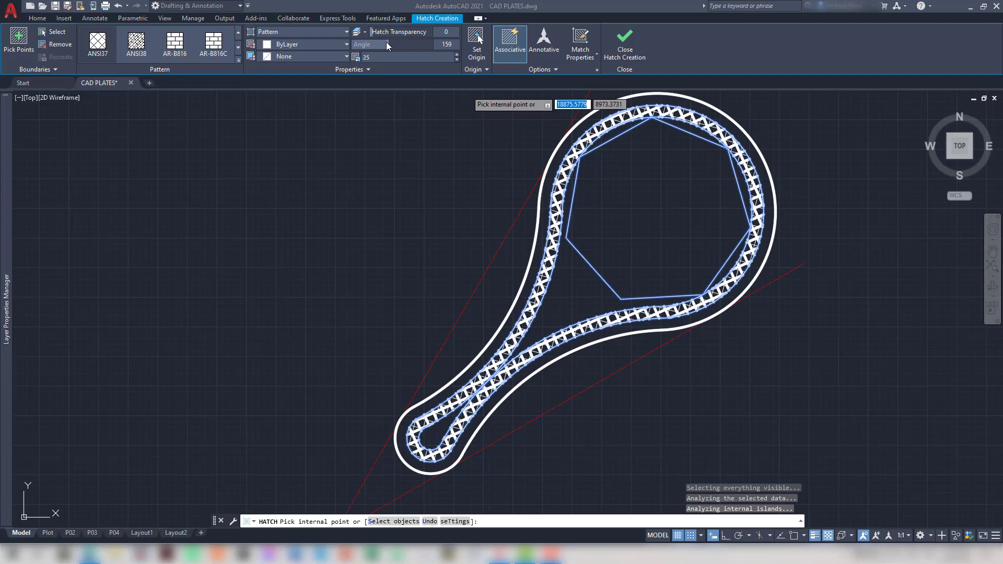
Set the second hatch's angle to 160, check it against plate-04.pdf, and finish the hatch
click(445, 47)
text(120)
key(Return)
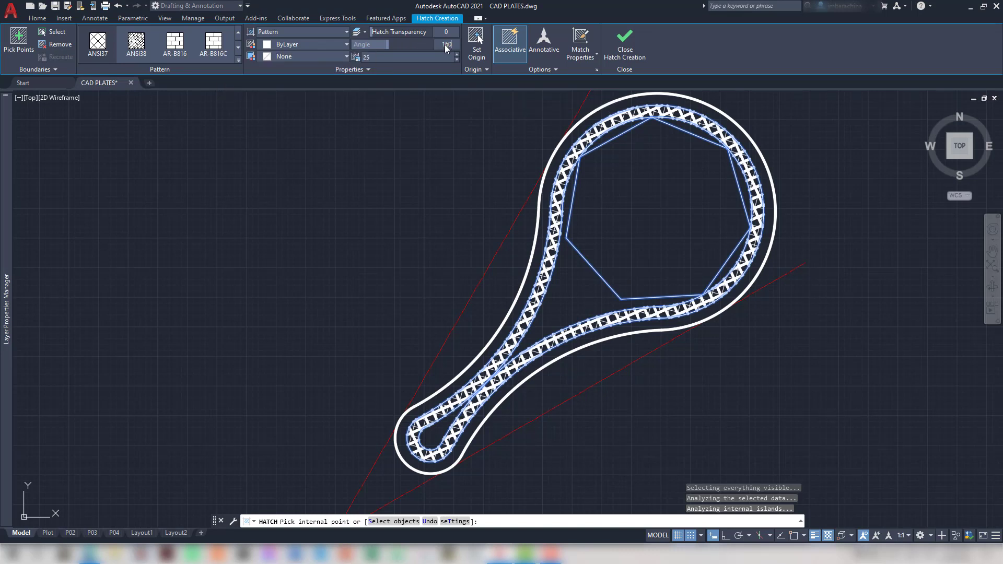
key(alt+Tab)
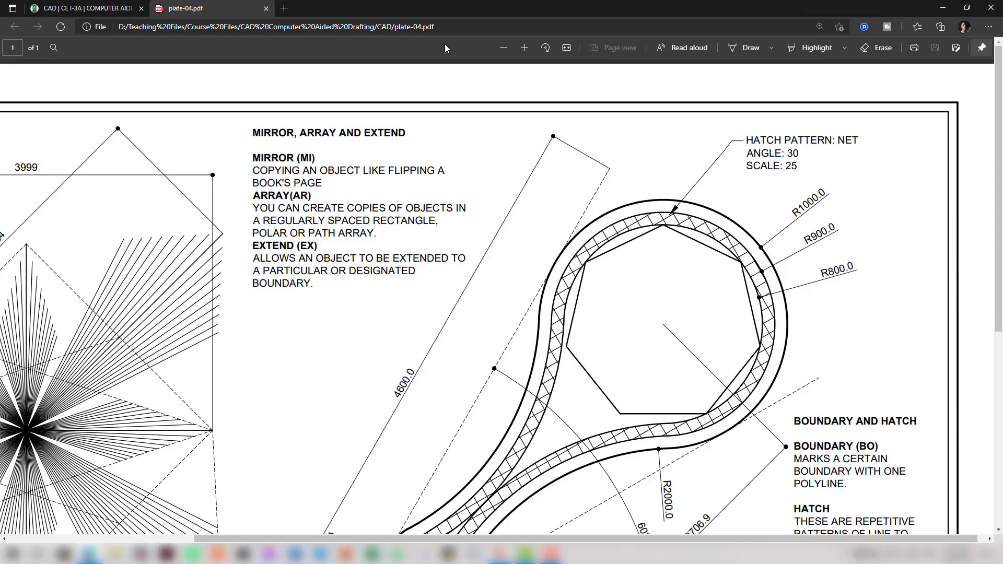
key(alt+Tab)
click(625, 47)
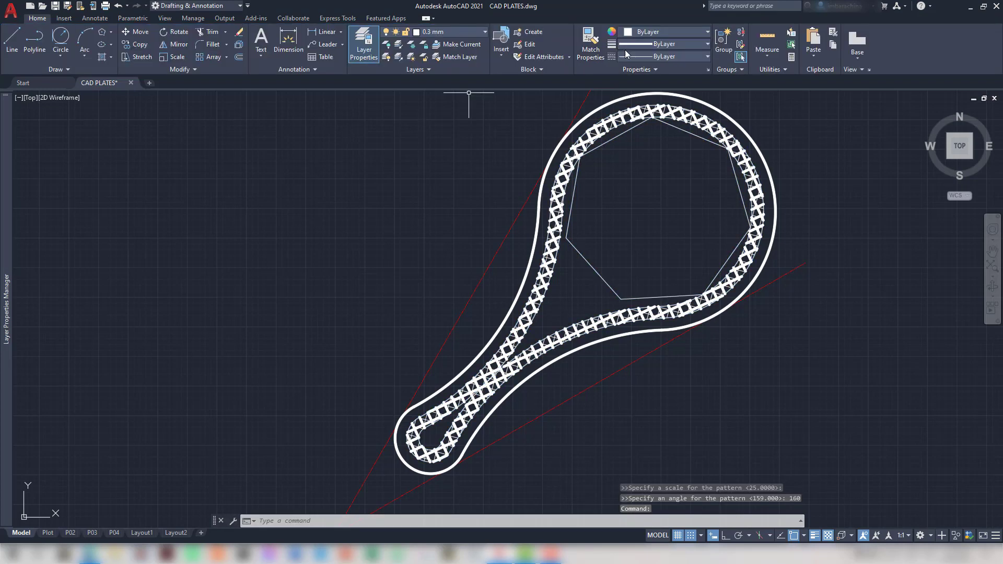
Try erasing the second hatch with its outline, and undo both the erase and the second hatch
click(682, 111)
click(683, 114)
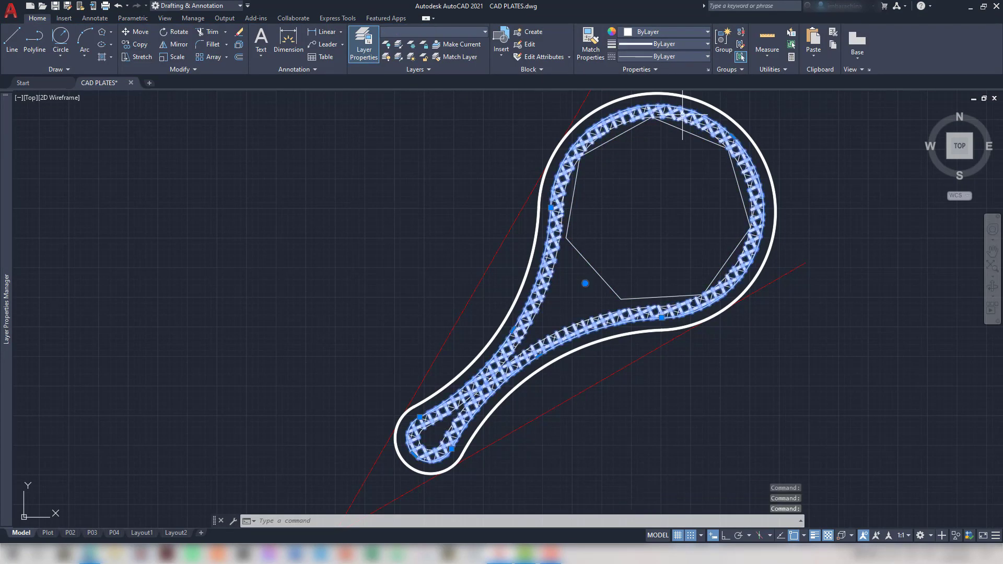
key(Delete)
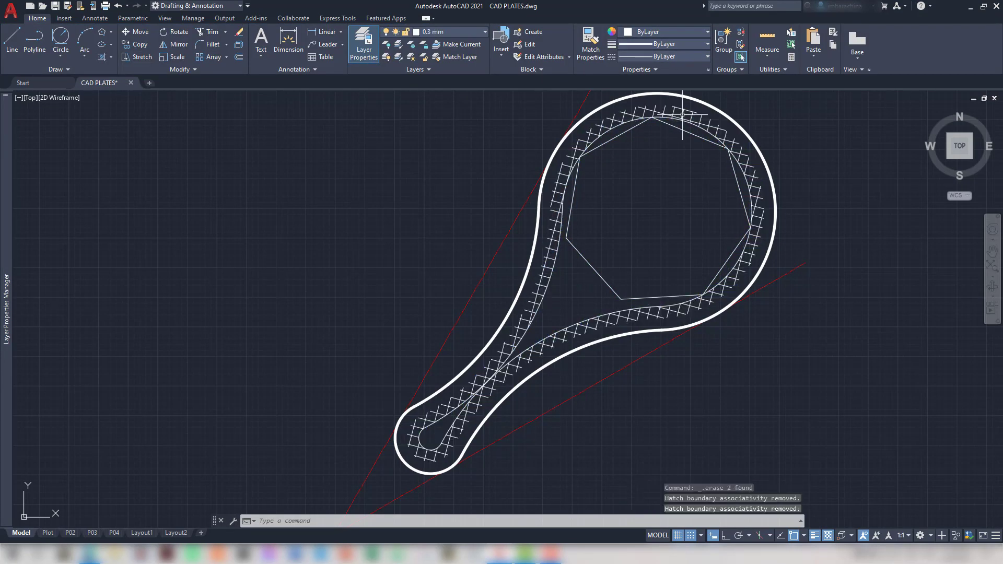
key(ctrl+z)
key(ctrl+z)
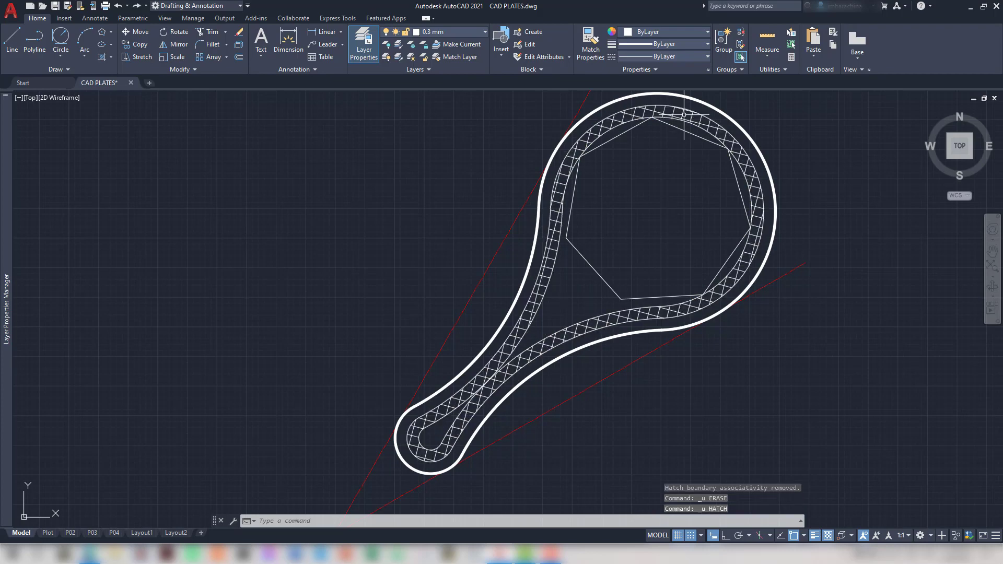
Set the angle of the original hatch in the band to 160
click(713, 125)
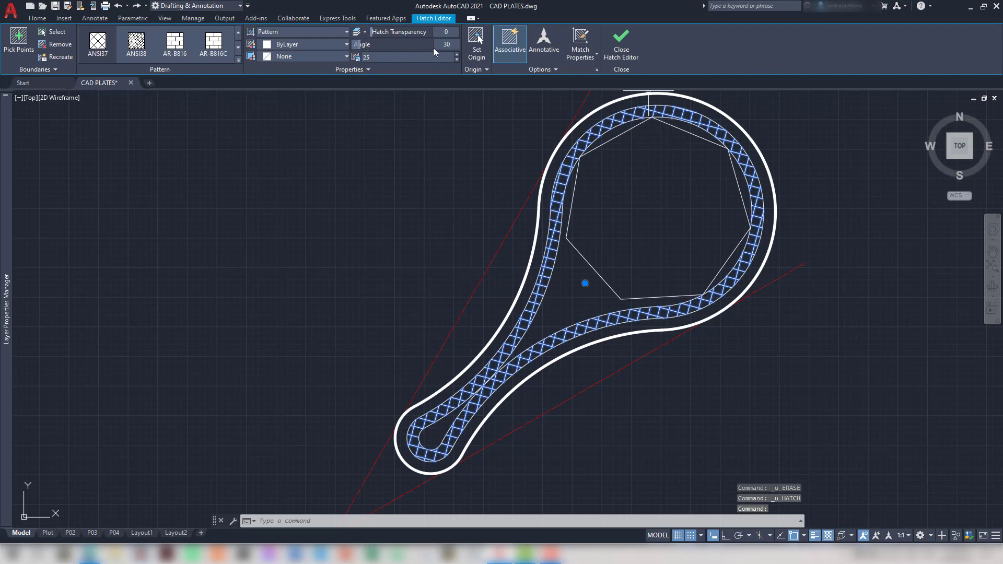
text(160)
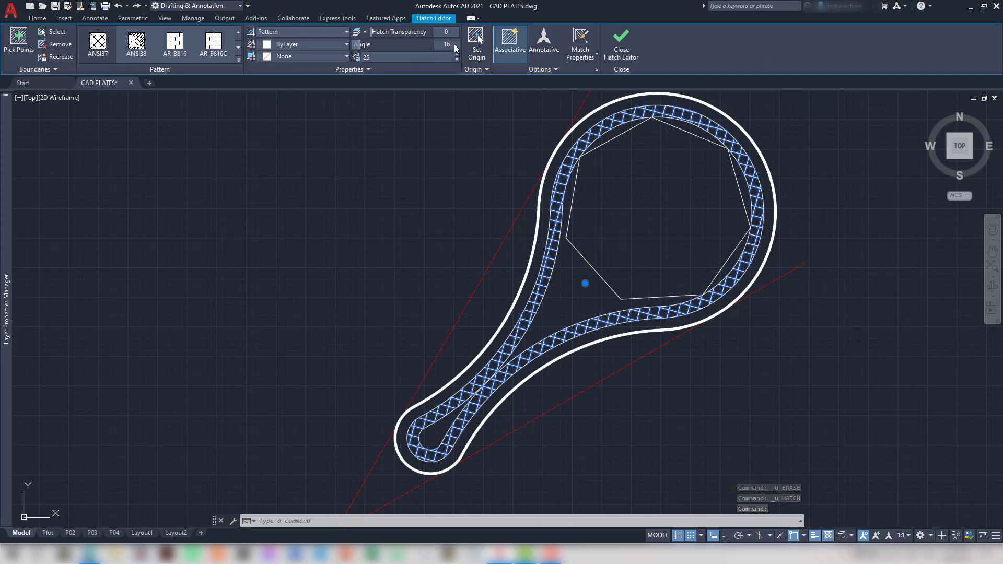
key(Return)
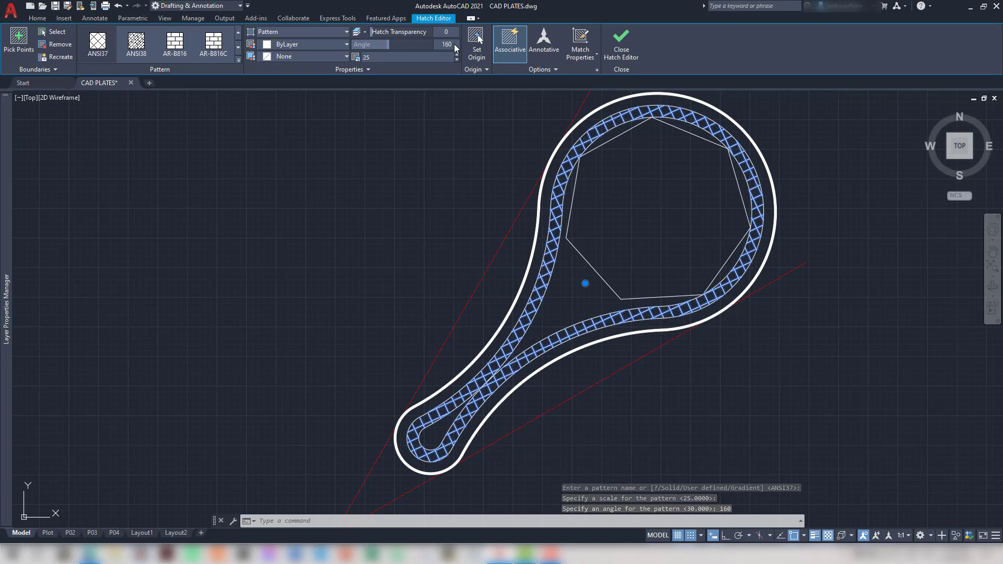
click(633, 45)
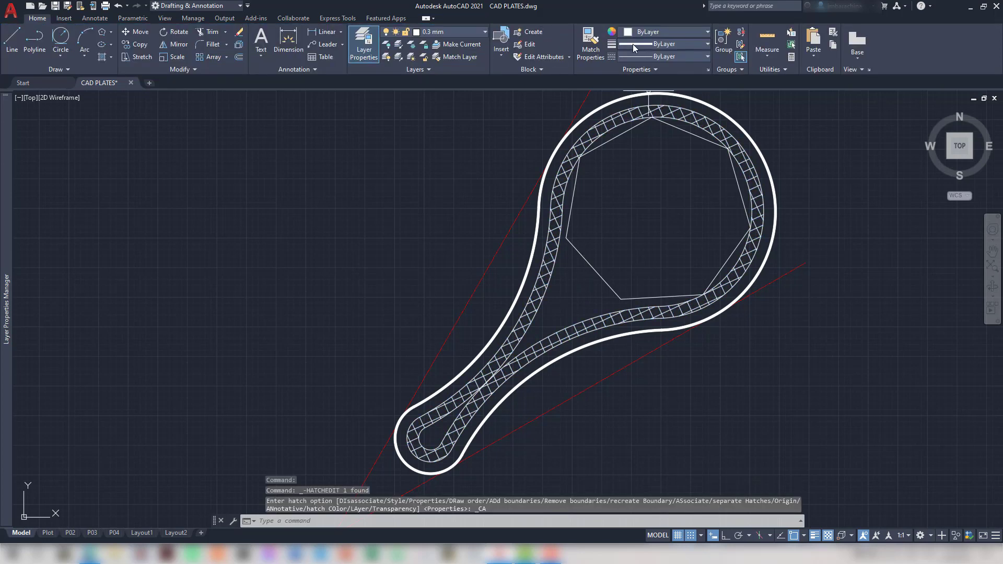
Review the second plan's hatch, dimensions and title in plate-04.pdf against the drawn plan
scroll(848, 179, down, 1)
scroll(848, 178, down, 1)
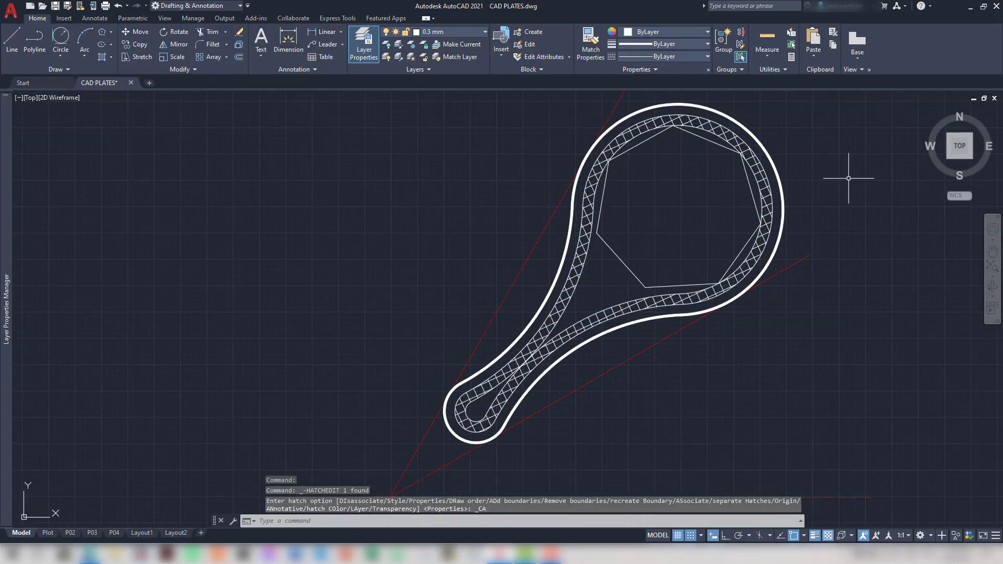
key(alt+Tab)
ctrl+scroll(849, 181, up, 3)
scroll(848, 181, down, 1)
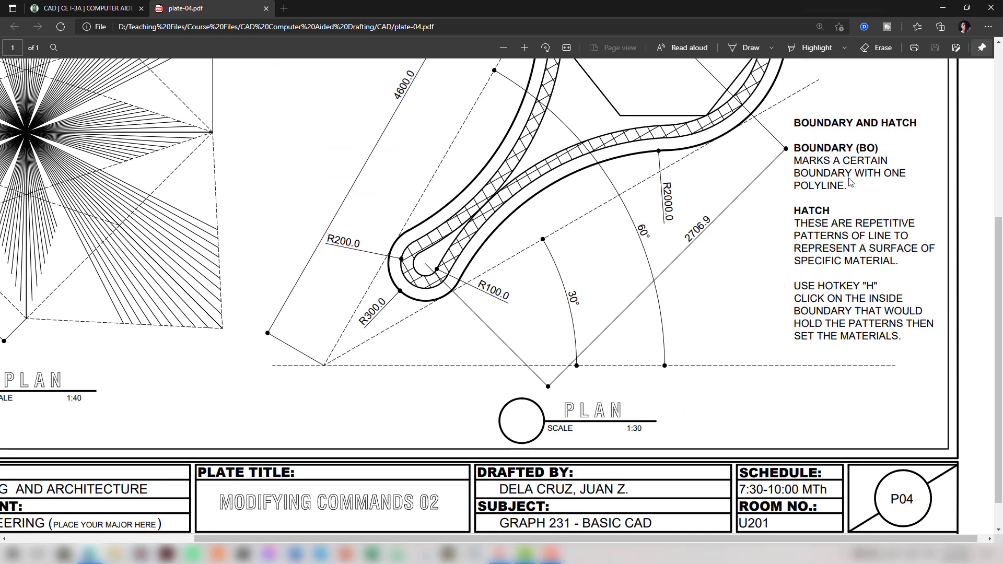
scroll(850, 183, up, 5)
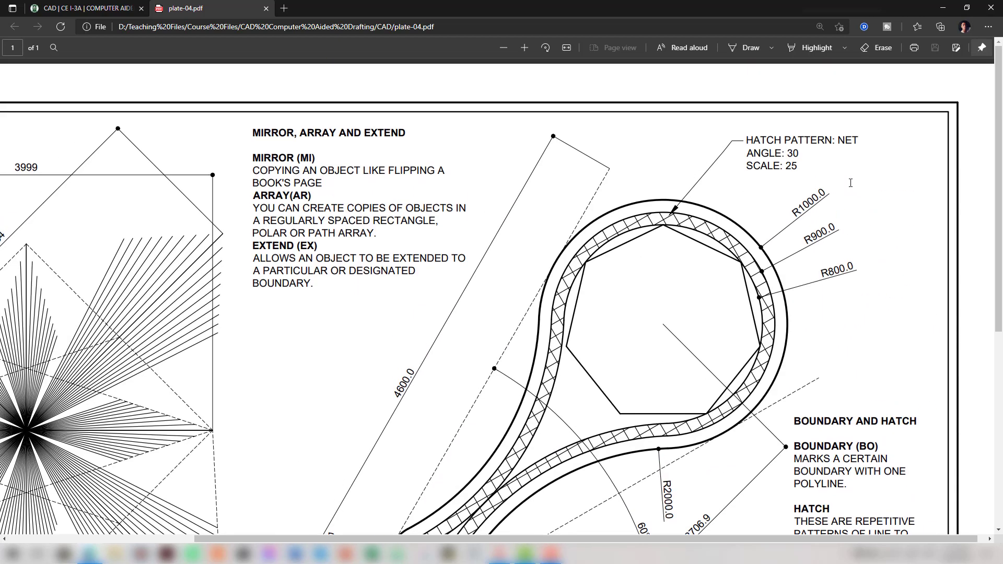
Compare the second plan's outline, hatch, dimensions and title in plate-04.pdf with the drawing in AutoCAD
scroll(851, 183, down, 3)
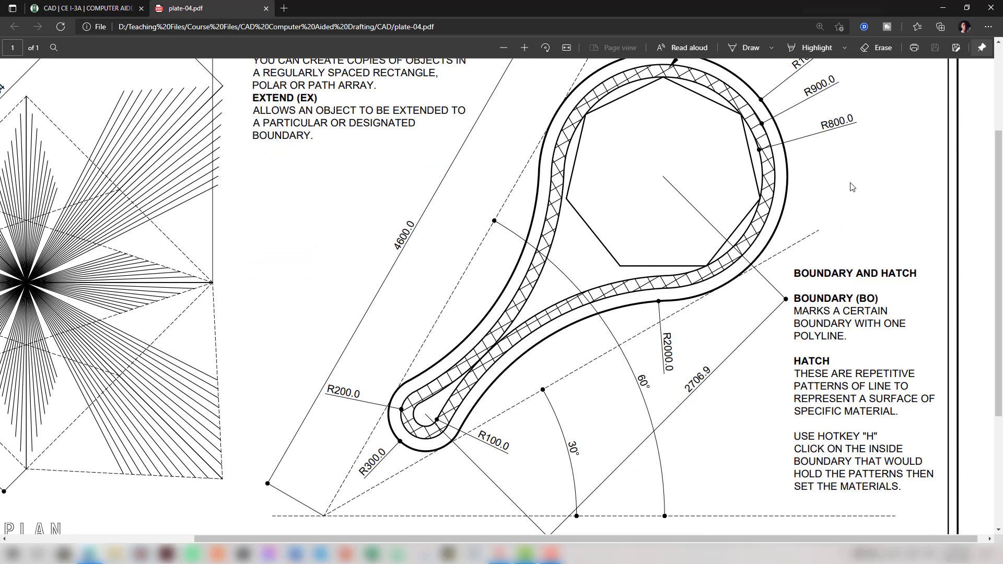
scroll(851, 188, up, 2)
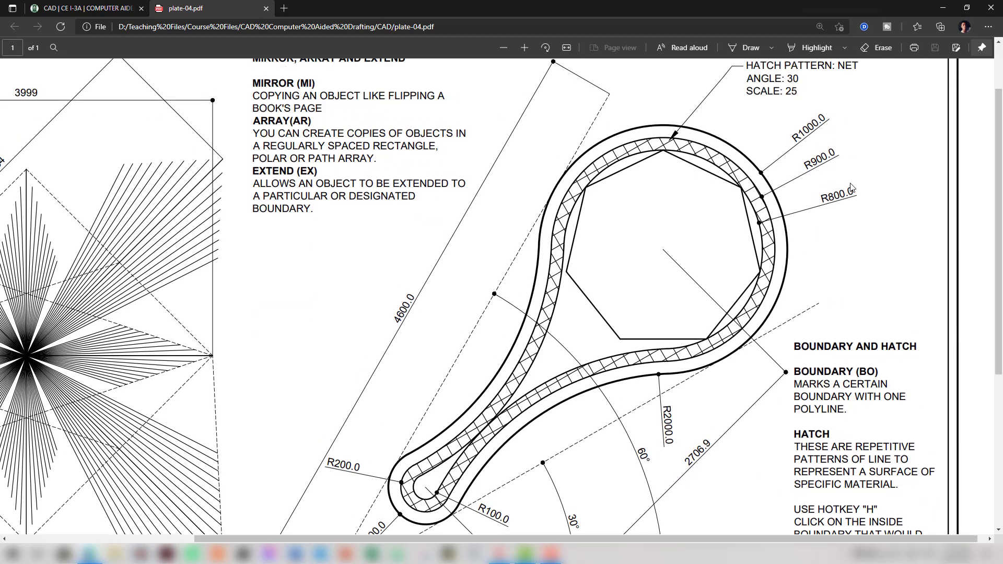
scroll(851, 188, down, 4)
key(alt+Tab)
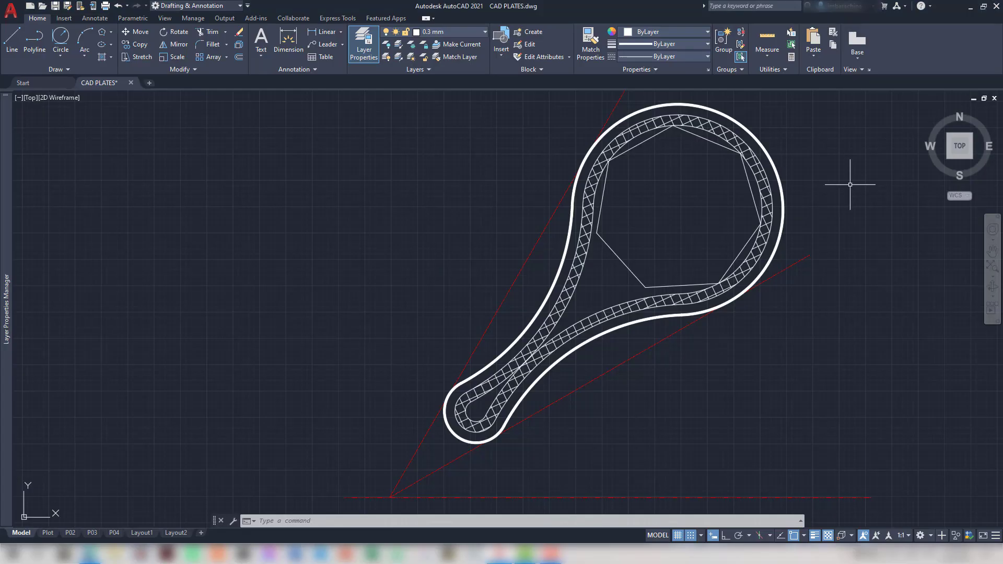
scroll(842, 224, down, 2)
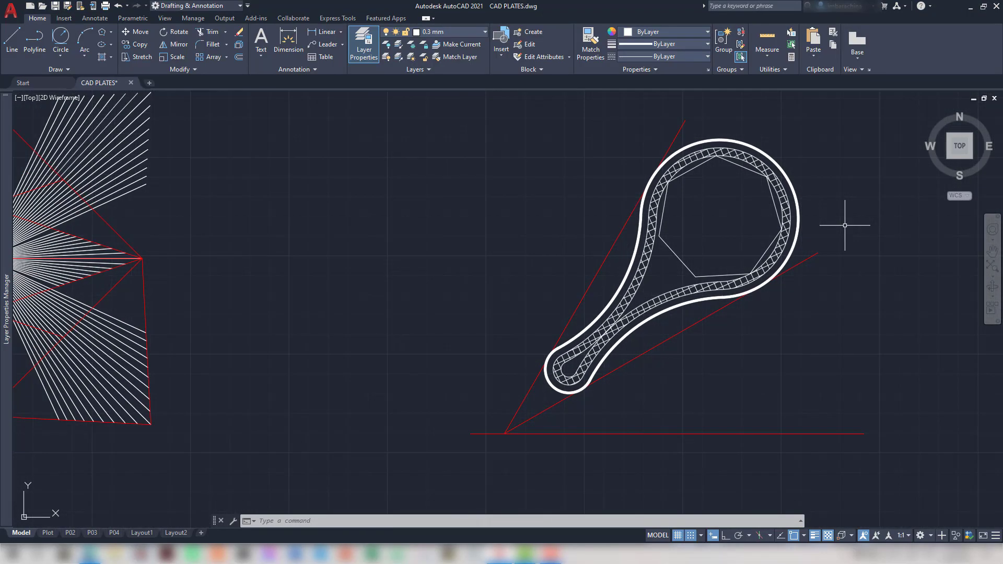
scroll(845, 225, down, 3)
key(alt+Tab)
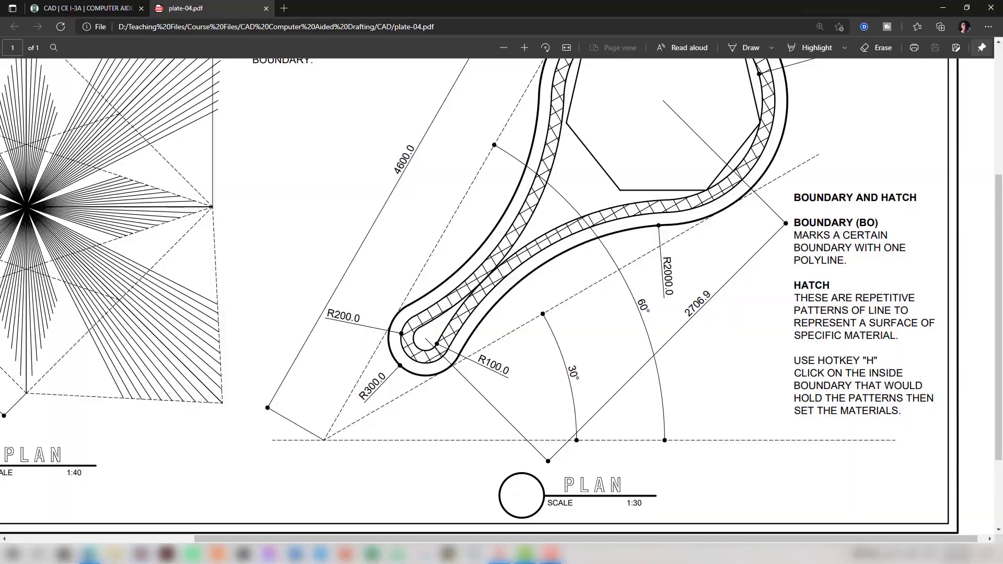
key(alt+Tab)
key(alt+Tab)
scroll(846, 228, up, 4)
key(alt+Tab)
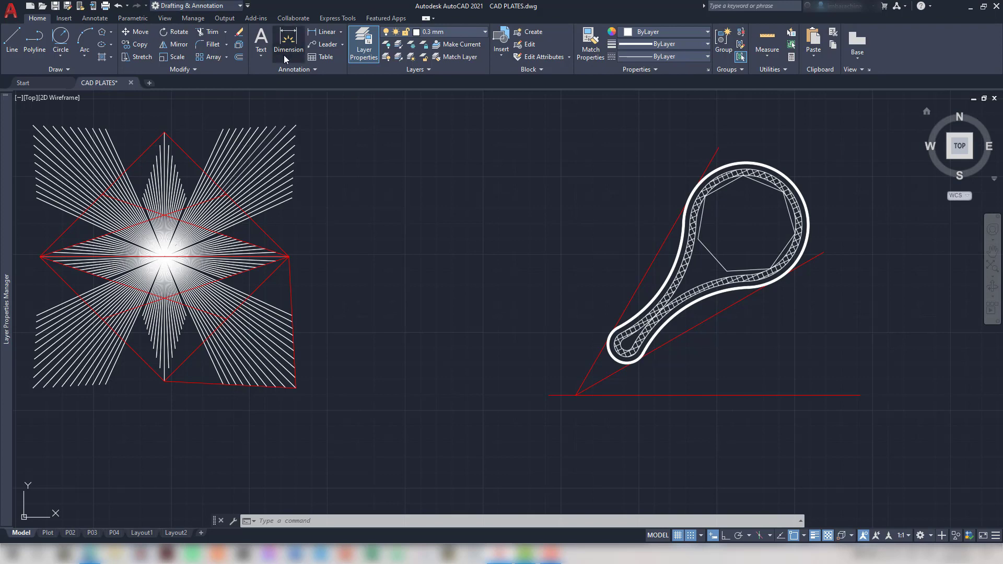
click(285, 52)
click(500, 313)
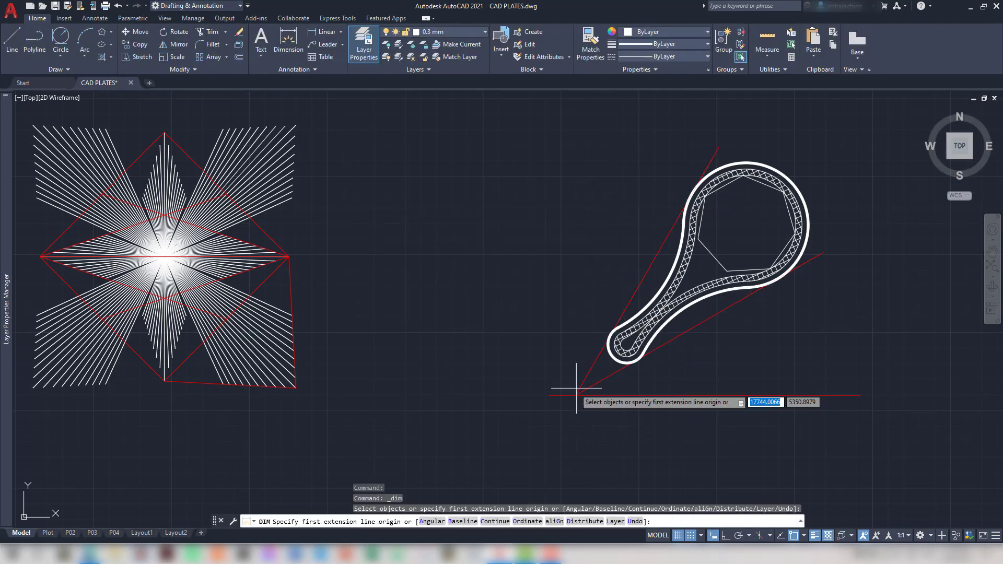
key(Escape)
key(Escape)
key(Escape)
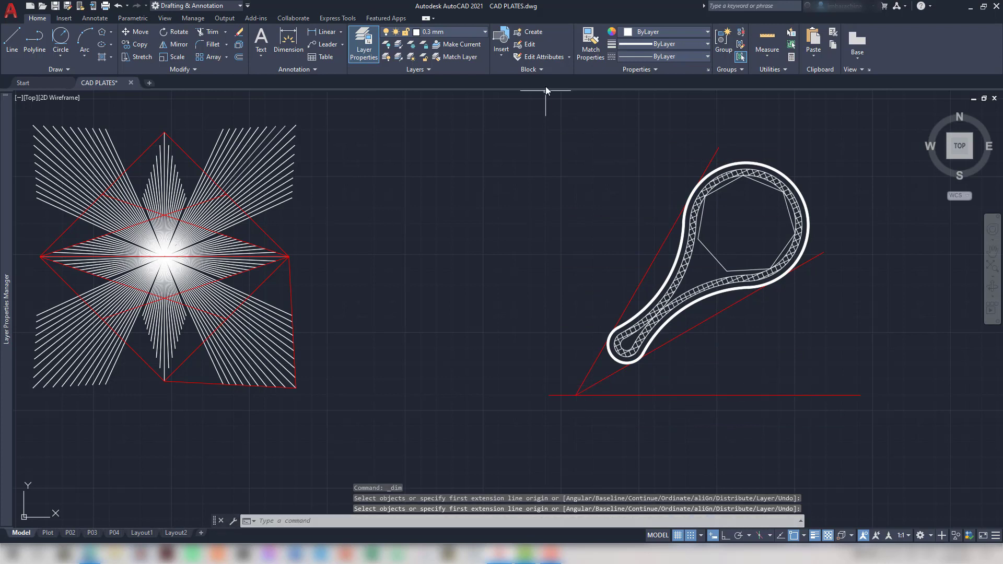
Make DIM the current layer
click(477, 31)
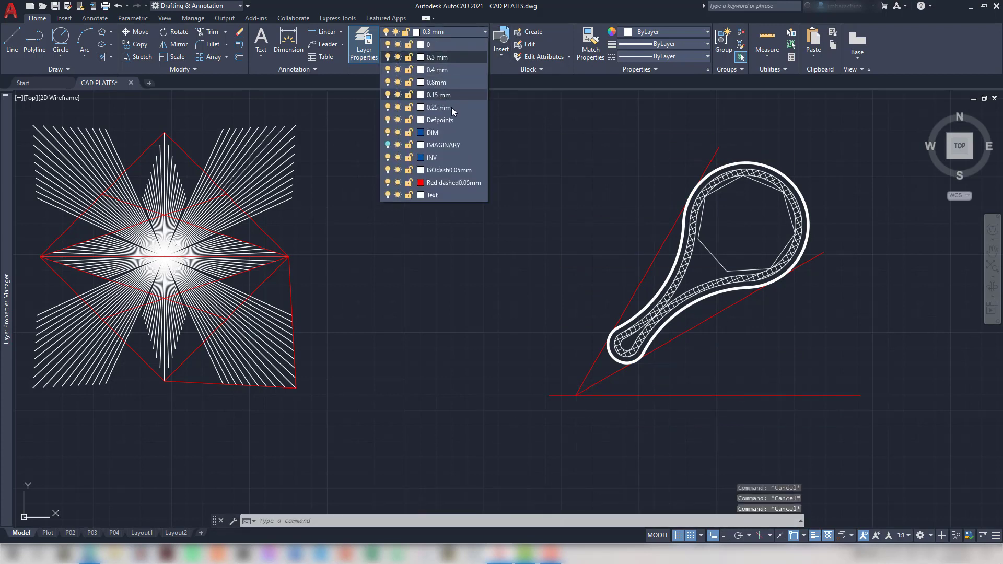
click(446, 129)
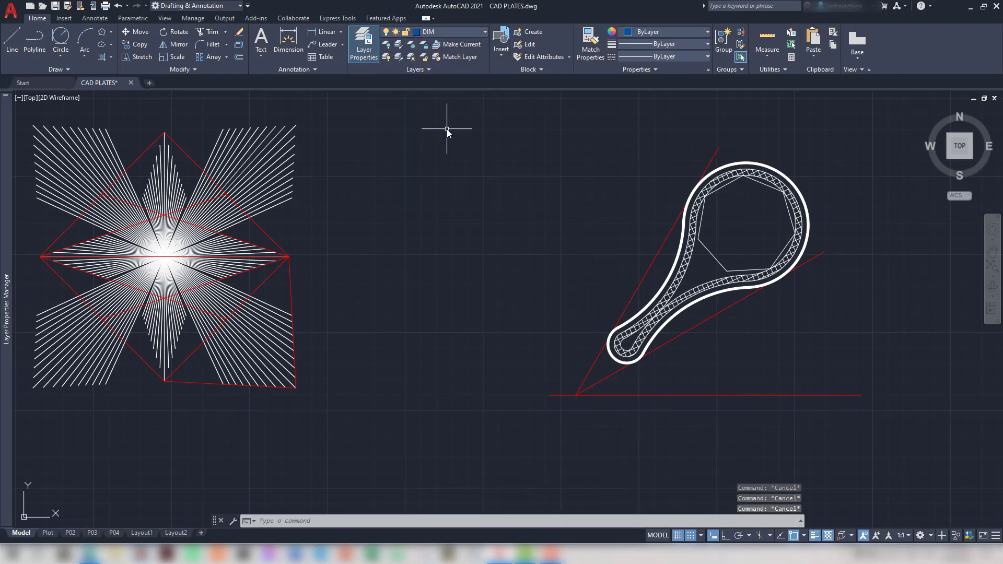
Try dimensioning the full length of the second plan's steep red construction line, placing the dimension outside it, and check its text size
click(293, 47)
click(575, 395)
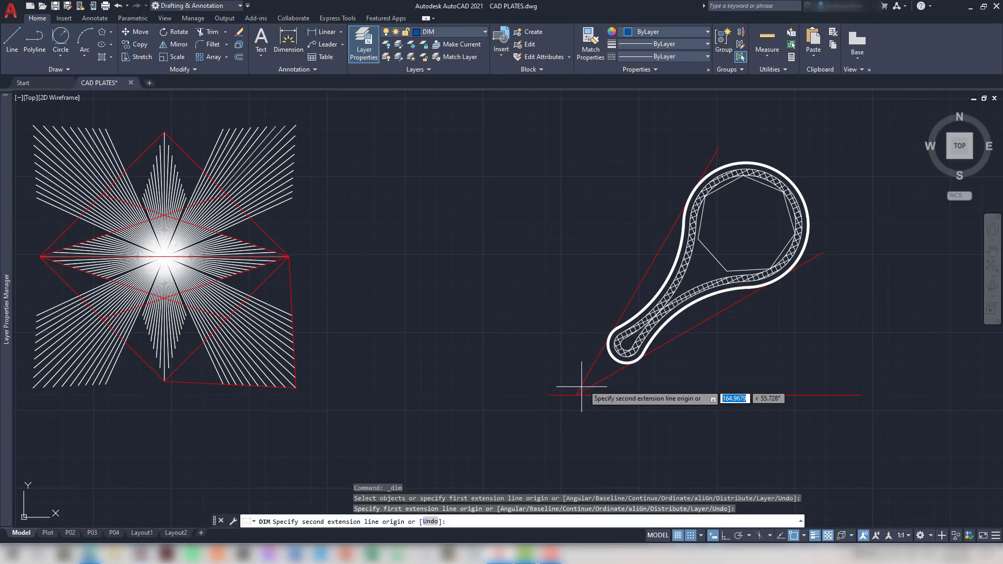
click(717, 148)
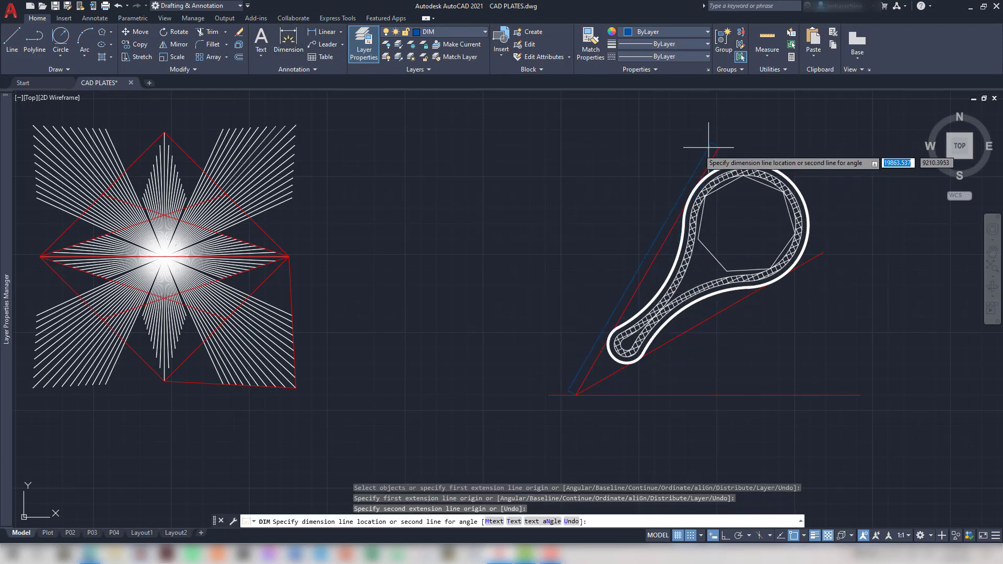
click(685, 157)
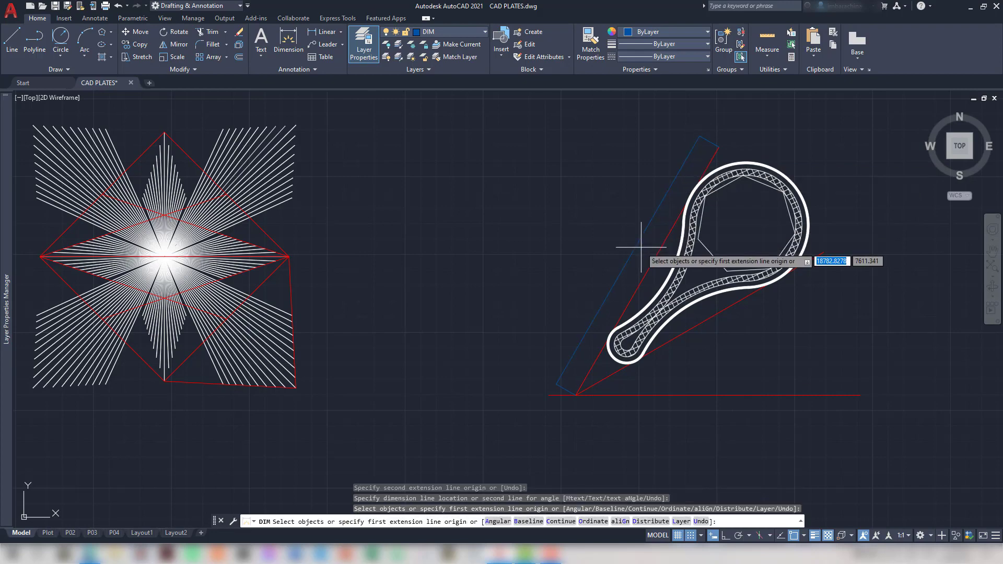
scroll(645, 251, up, 2)
scroll(632, 267, up, 5)
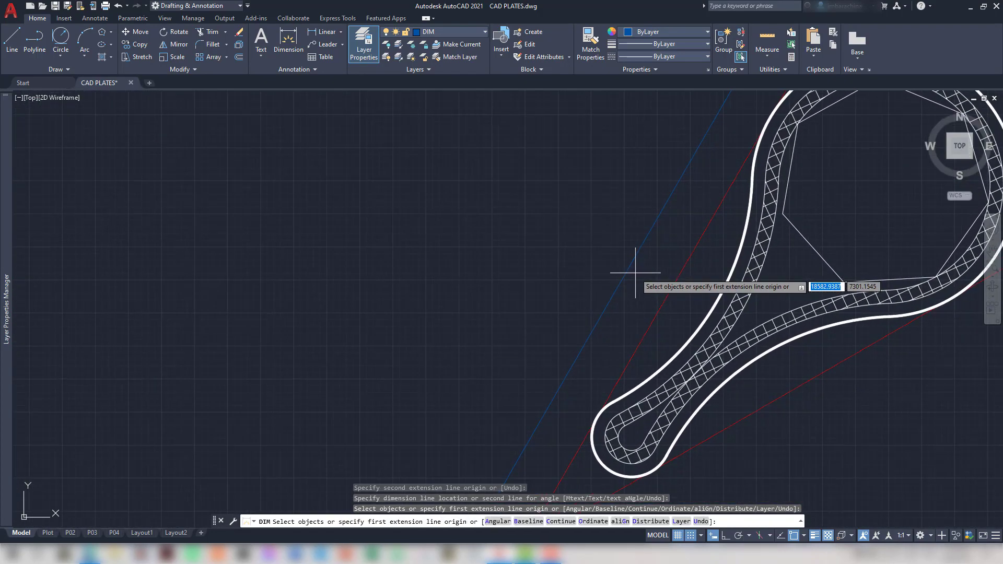
scroll(641, 259, up, 5)
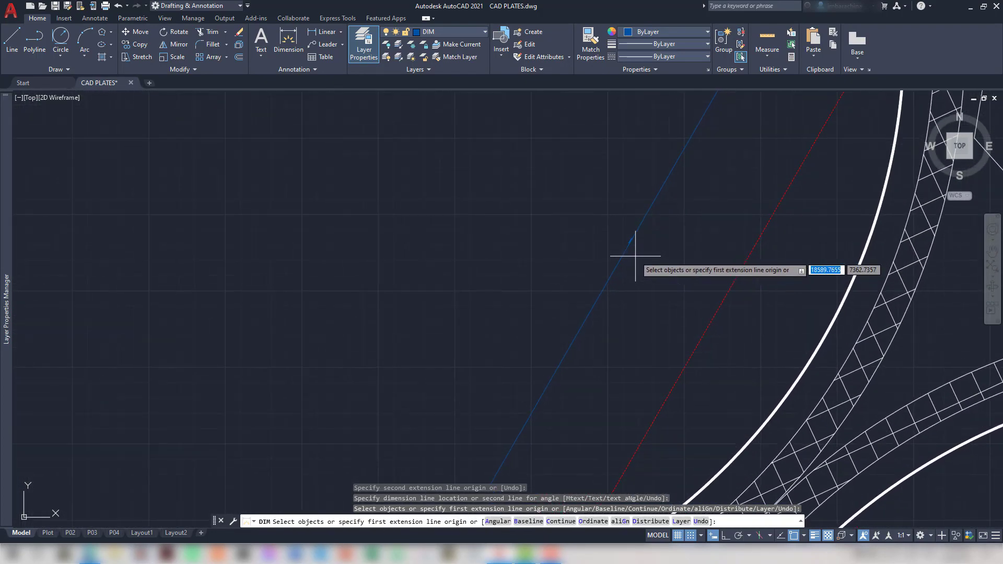
scroll(635, 242, up, 3)
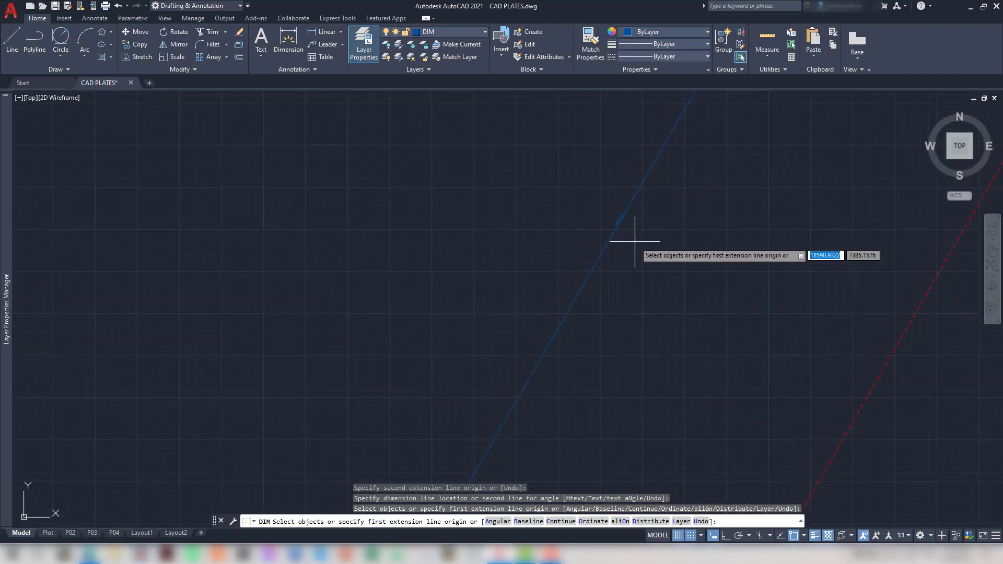
click(635, 241)
click(637, 236)
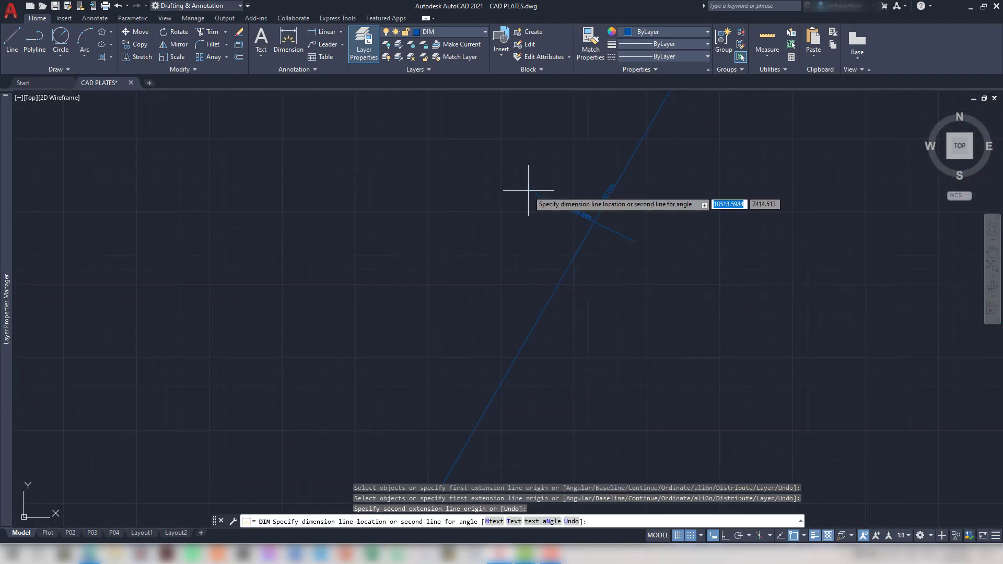
key(Escape)
Erase the trial dimension alongside the steep red construction line
click(627, 209)
click(562, 174)
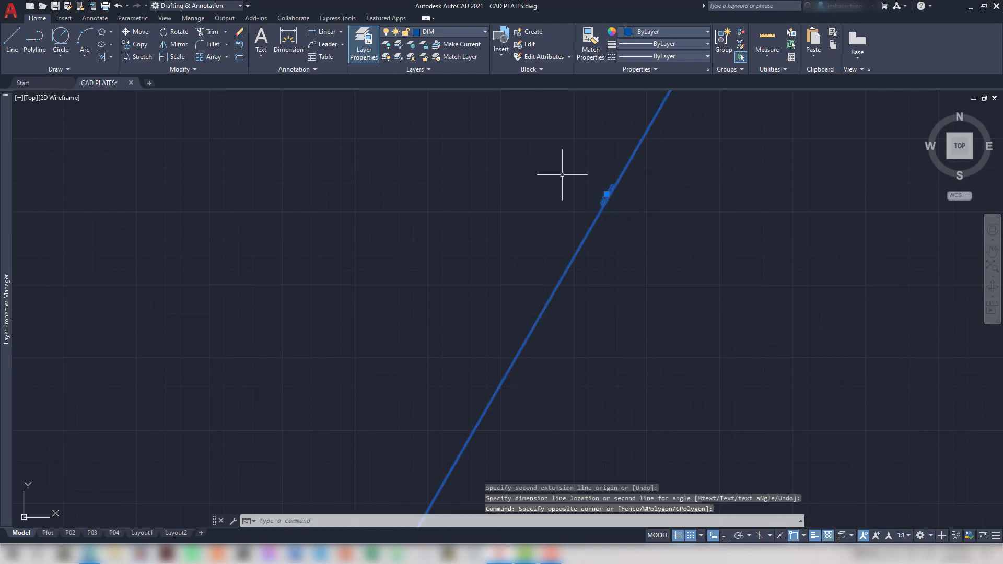
key(Delete)
Check the second plan's dimensions in plate-04.pdf, return to AutoCAD, and open the Dimension Style Manager
key(alt+Tab)
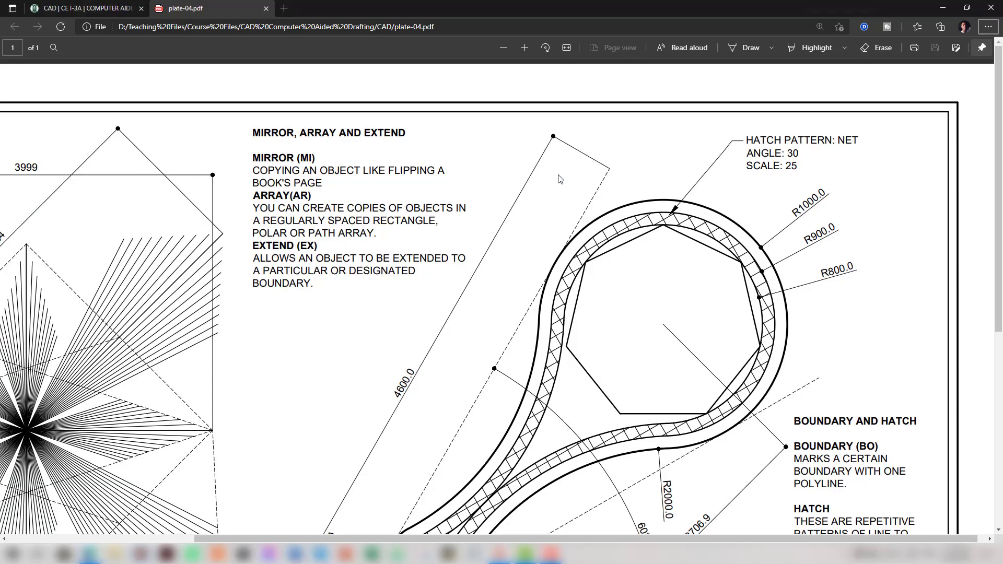
scroll(675, 278, down, 3)
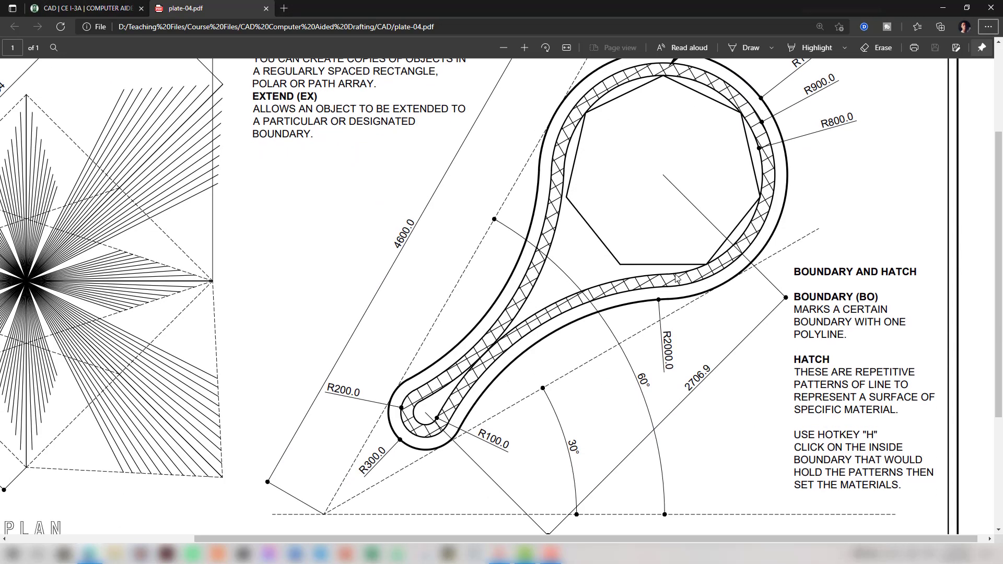
scroll(676, 278, up, 3)
scroll(677, 278, down, 3)
scroll(645, 305, up, 1)
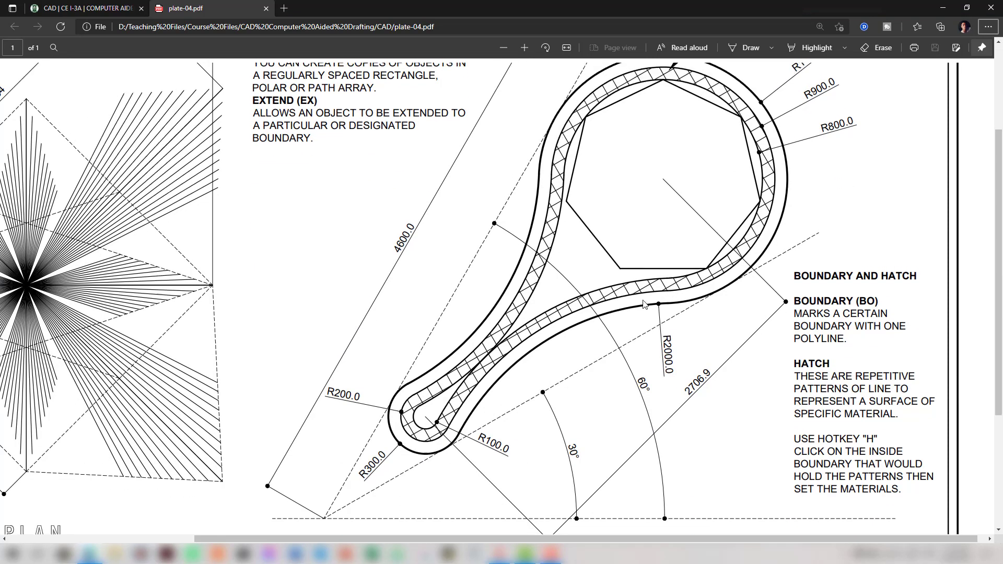
key(alt+Tab)
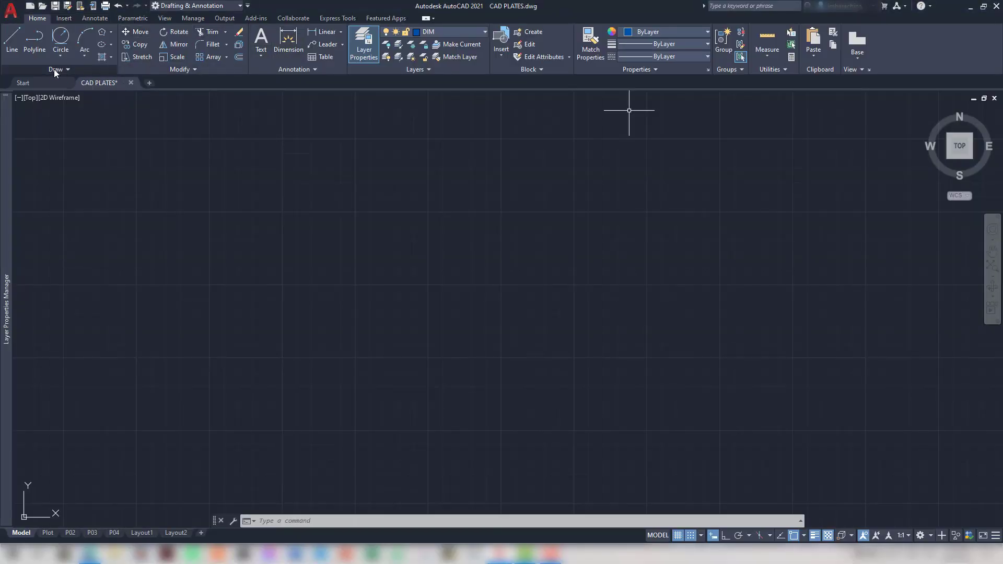
click(297, 71)
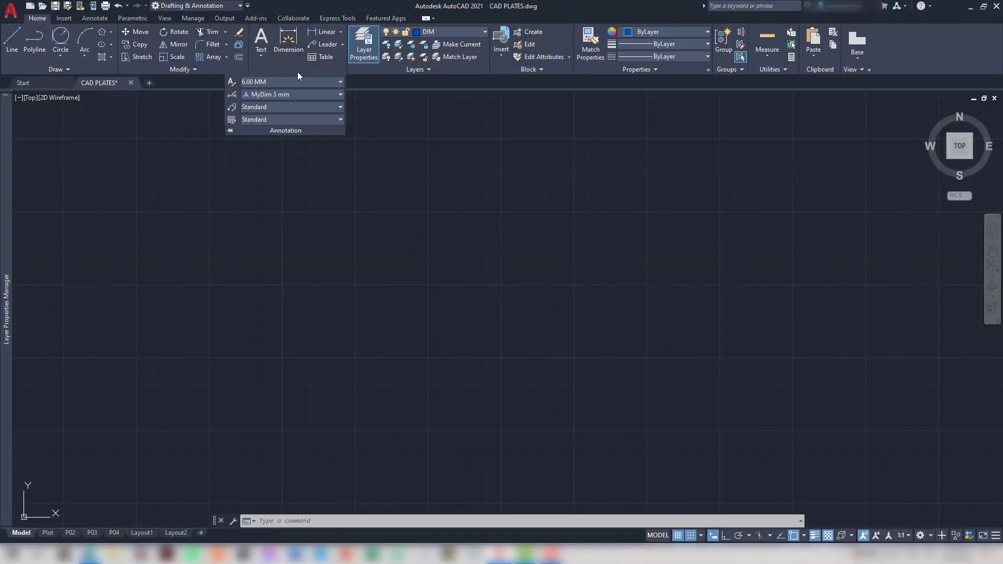
click(298, 131)
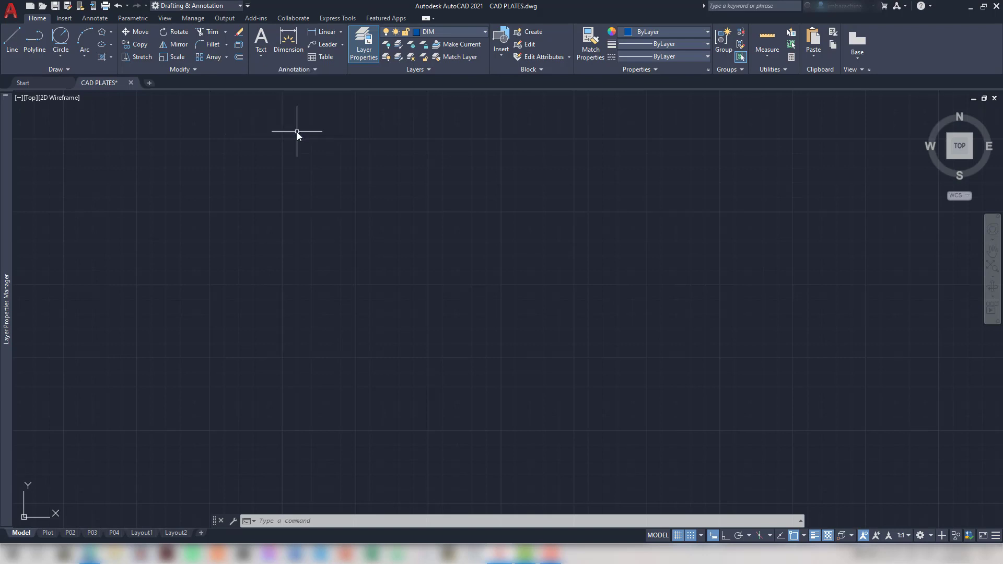
click(315, 71)
click(318, 96)
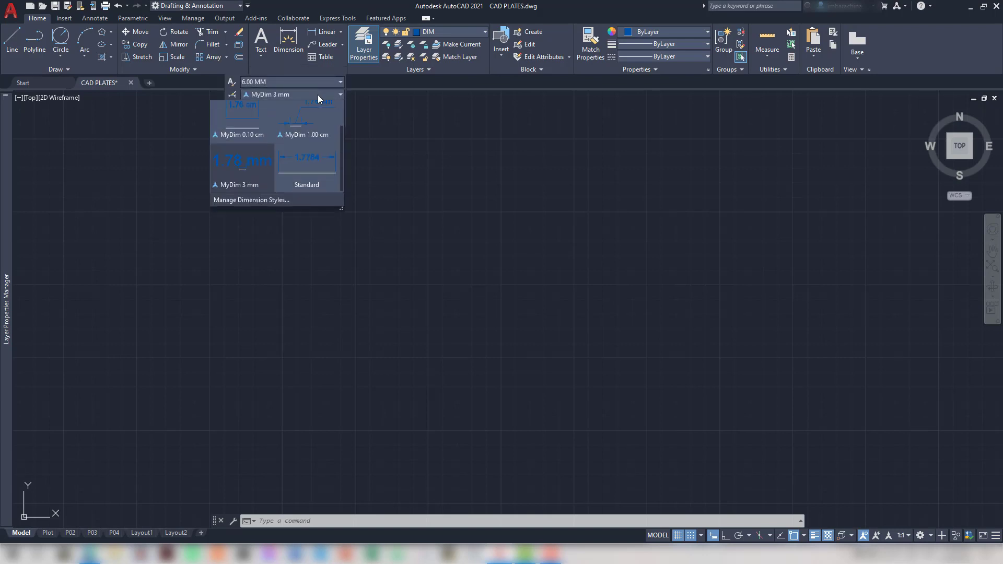
click(277, 208)
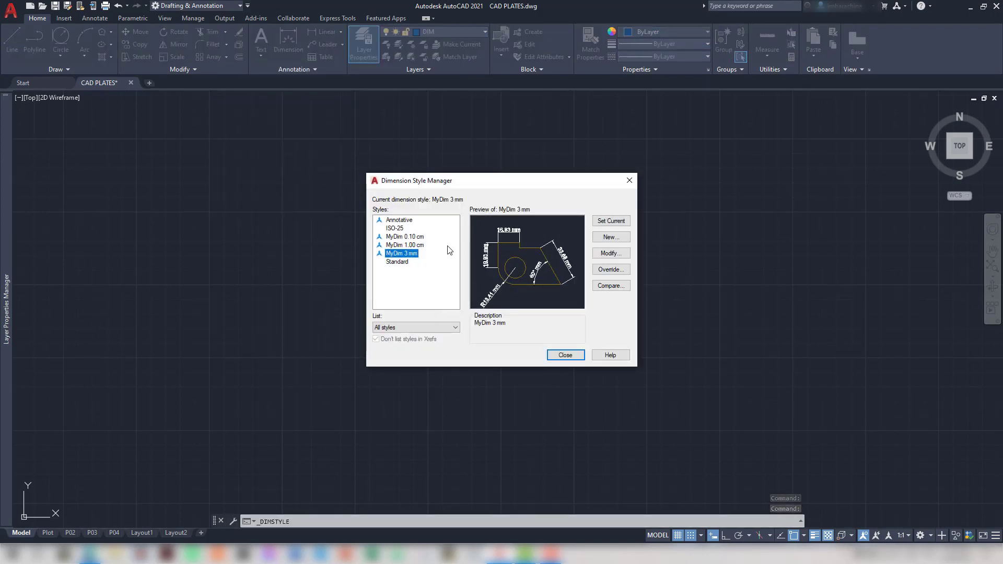
Create a new annotative dimension style named MyDim 100 mm, starting from MyDim 3 mm, and continue to its settings
click(610, 237)
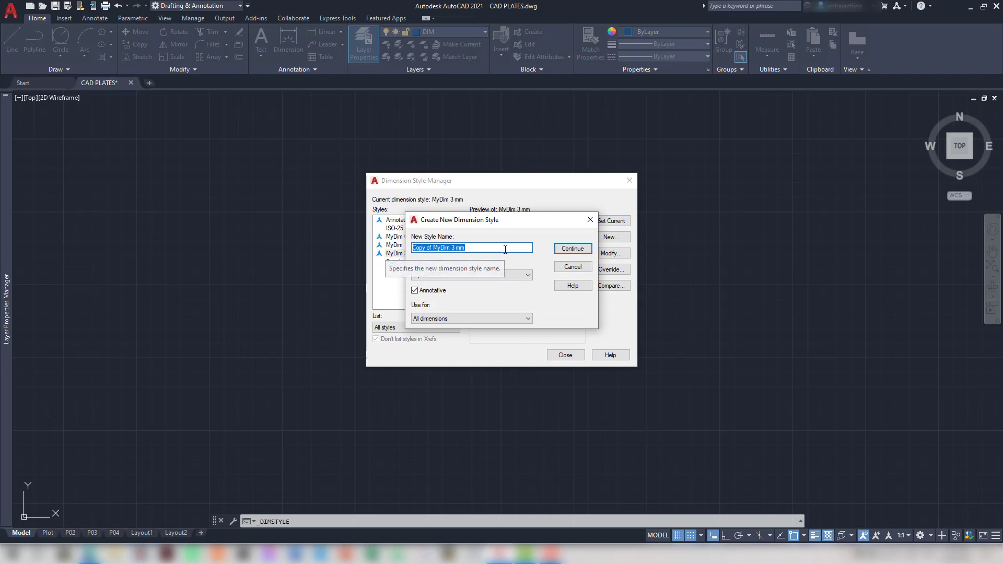
click(434, 248)
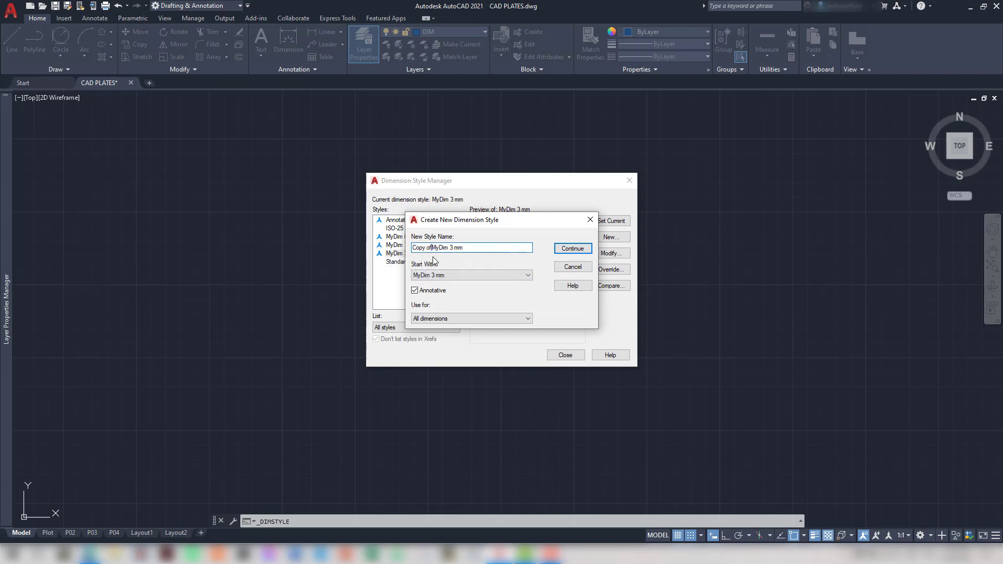
key(BackSpace)
key(BackSpace)
key(BackSpace)
key(BackSpace)
key(BackSpace)
key(BackSpace)
key(BackSpace)
click(572, 249)
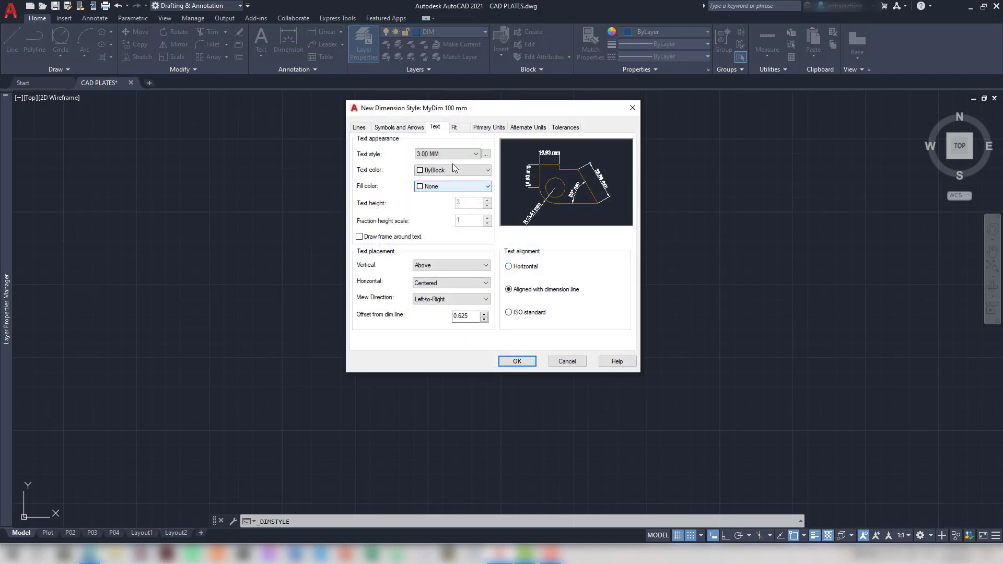
Create a text style named 100 MM with a height of 100 from the dimension style's text settings, and apply it
click(475, 154)
click(486, 155)
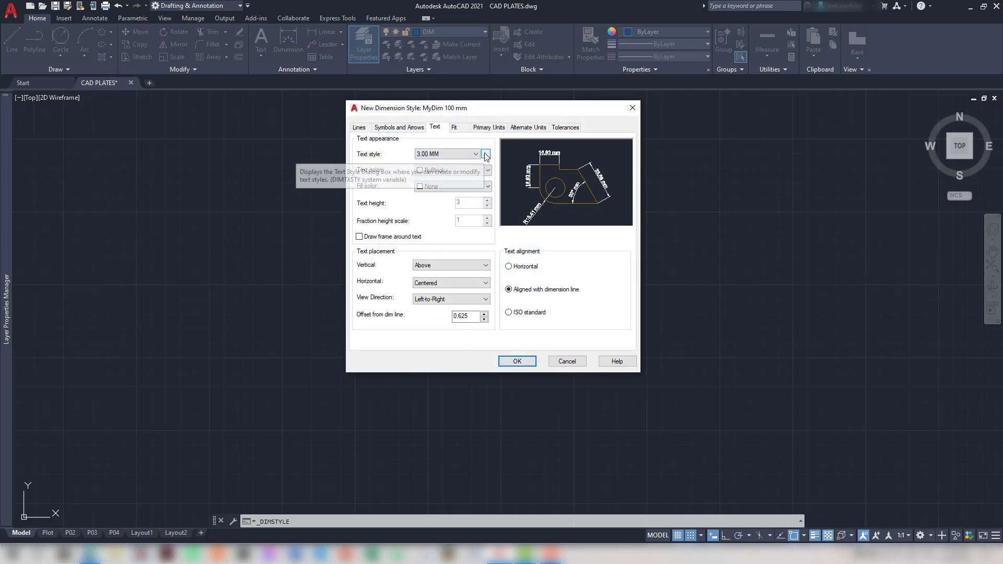
click(486, 156)
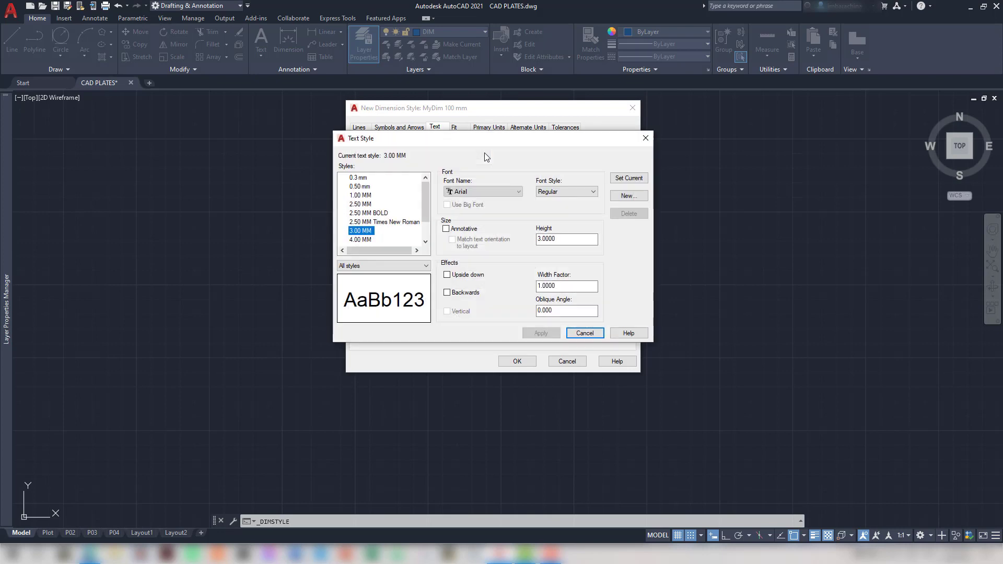
click(628, 196)
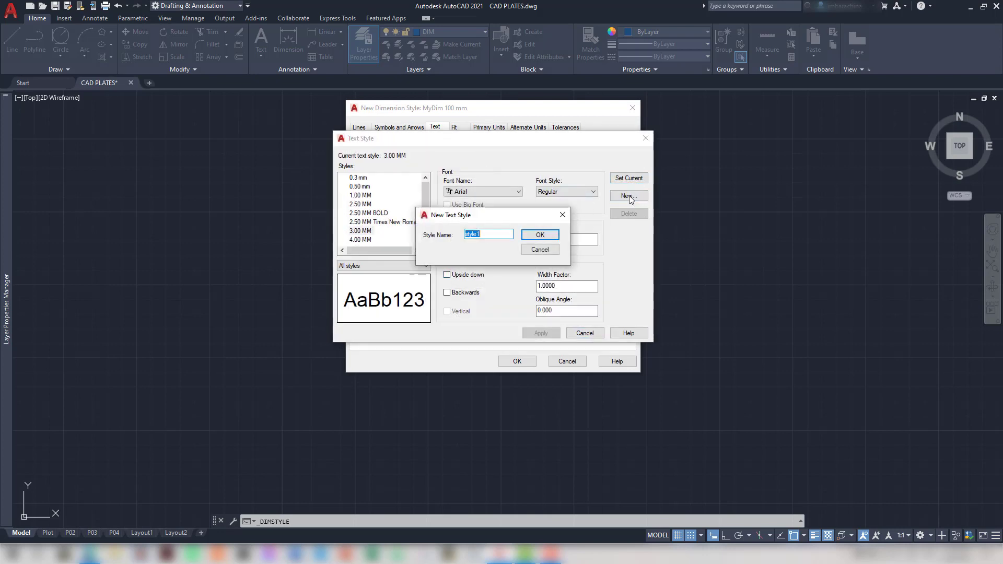
click(554, 233)
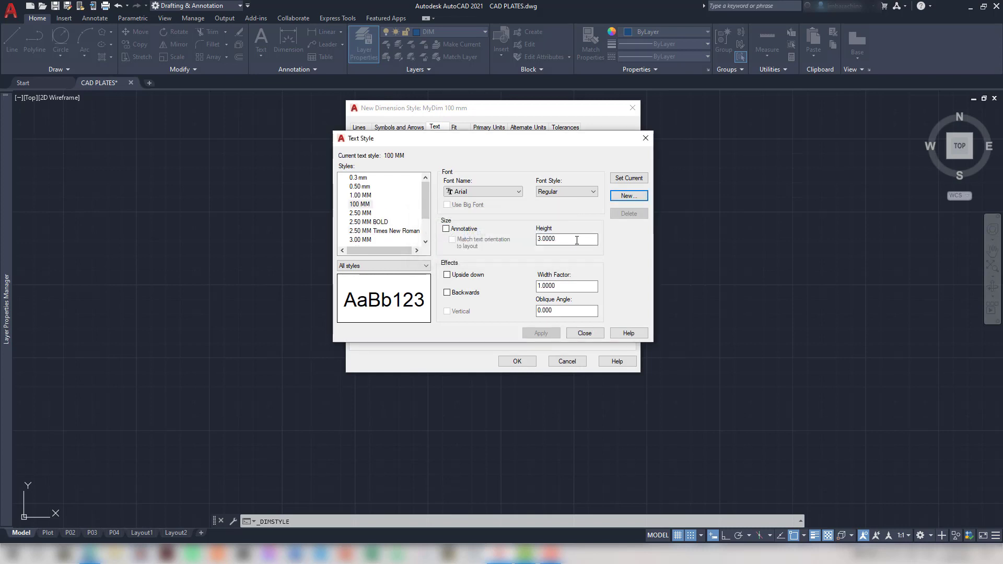
double_click(577, 240)
text(100)
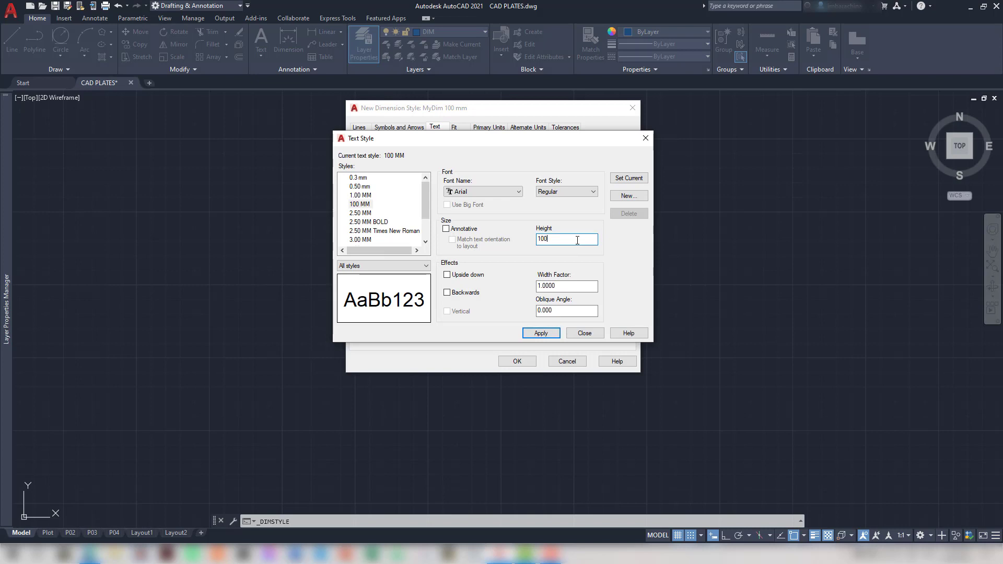
click(547, 334)
click(583, 333)
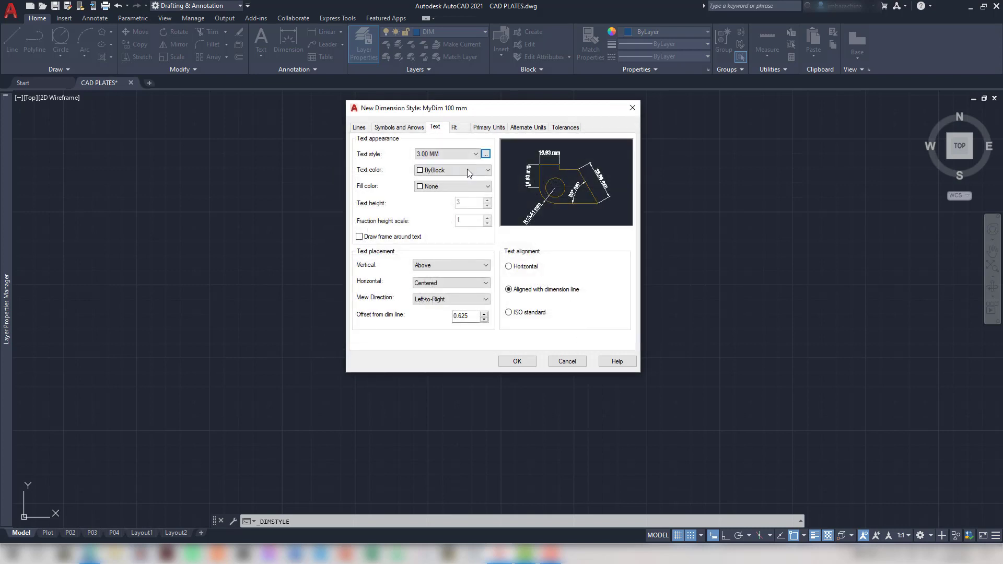
Assign the 100 MM text style to the MyDim 100 mm dimension style, save it, and make it the current dimension style
click(460, 153)
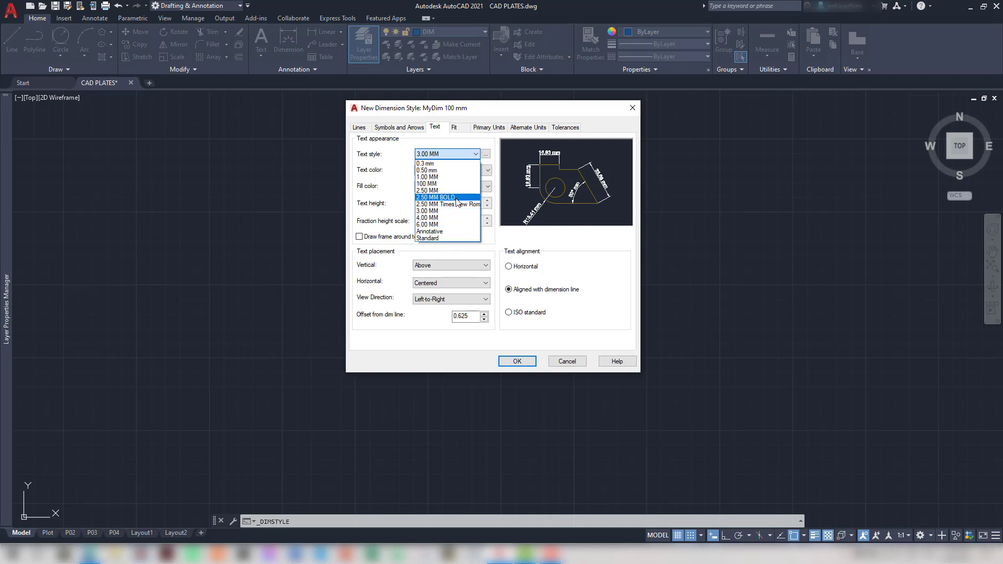
click(458, 183)
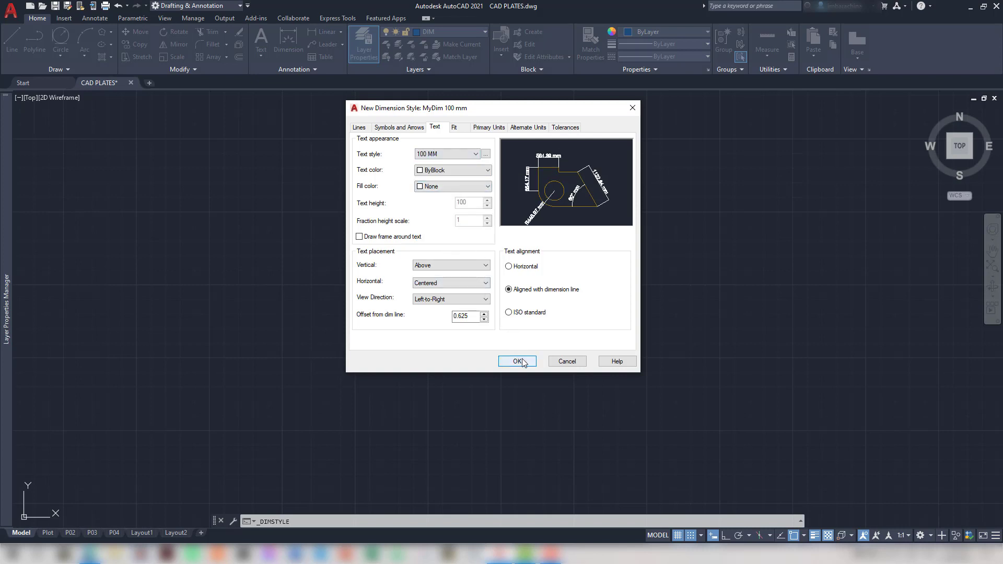
click(462, 128)
click(480, 131)
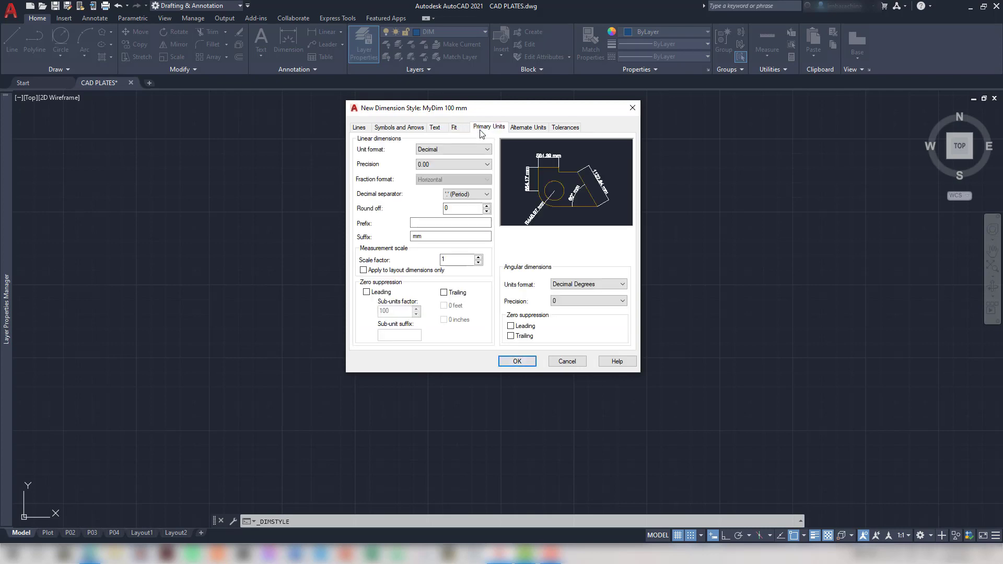
click(532, 365)
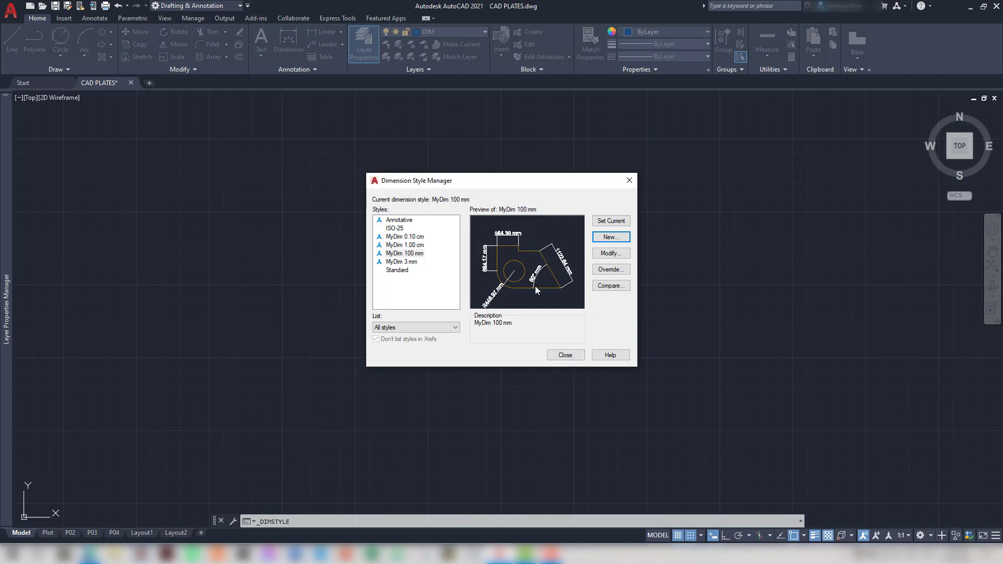
click(415, 256)
click(616, 221)
click(567, 359)
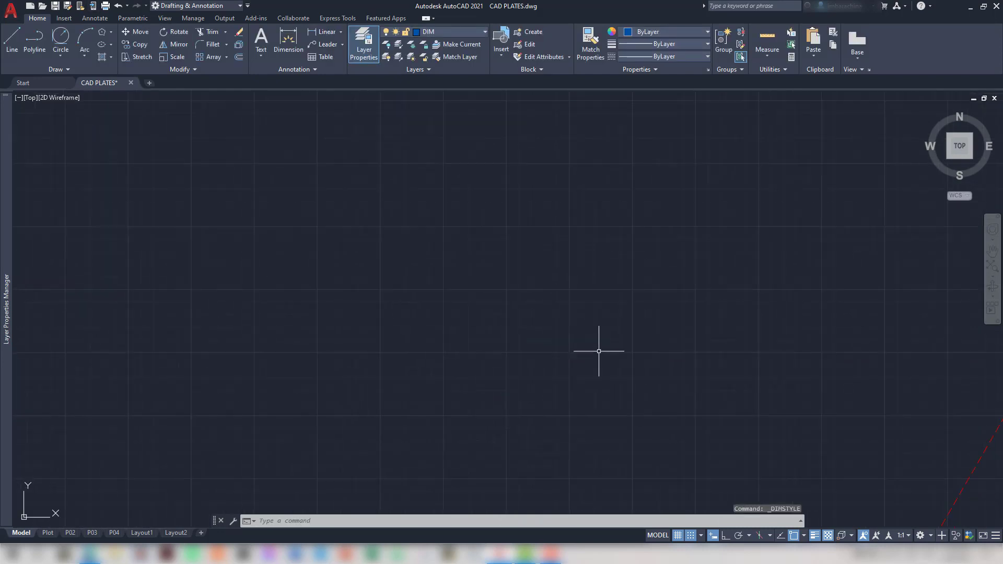
Place an aligned dimension along the full length of the second plan's steep red construction line, offset outside the shape
scroll(683, 392, down, 3)
scroll(716, 381, down, 5)
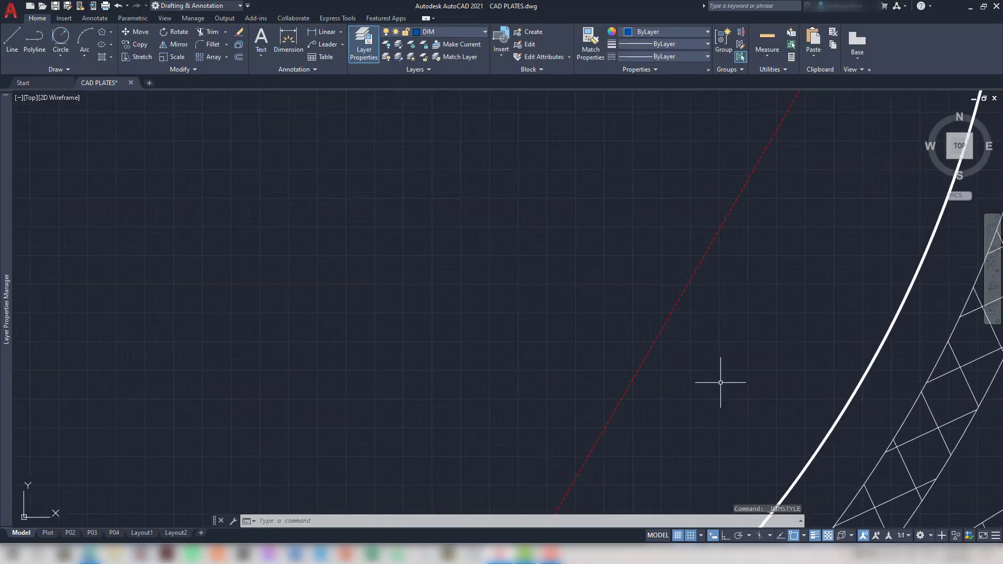
scroll(729, 405, down, 5)
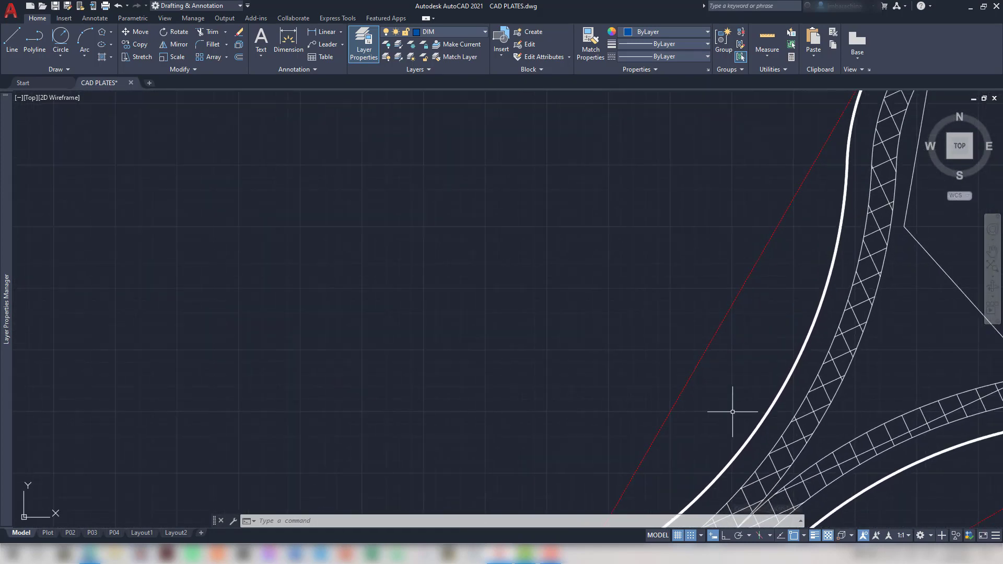
middle_drag(732, 410, 629, 281)
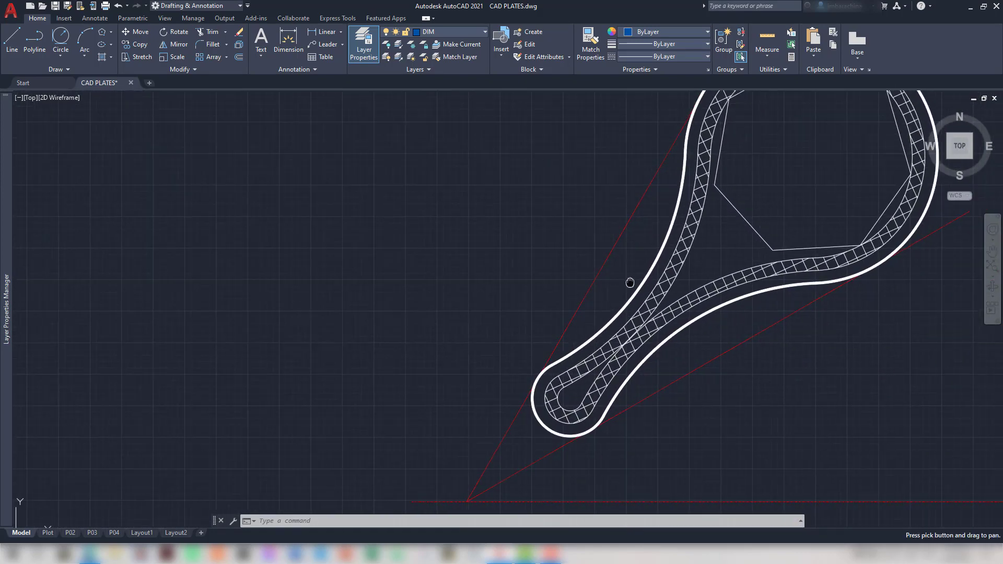
scroll(629, 281, down, 1)
middle_drag(568, 168, 569, 228)
scroll(569, 228, down, 1)
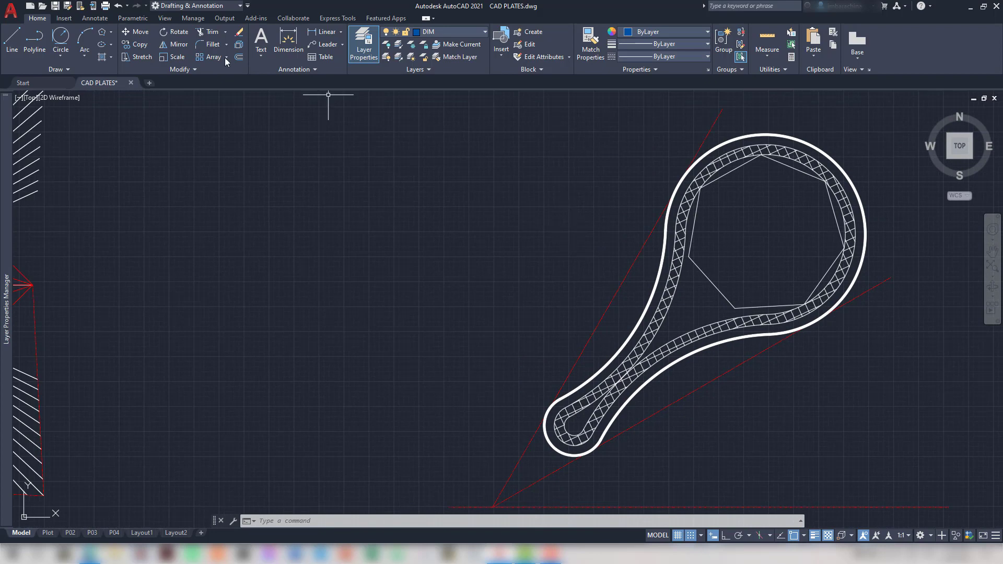
click(289, 42)
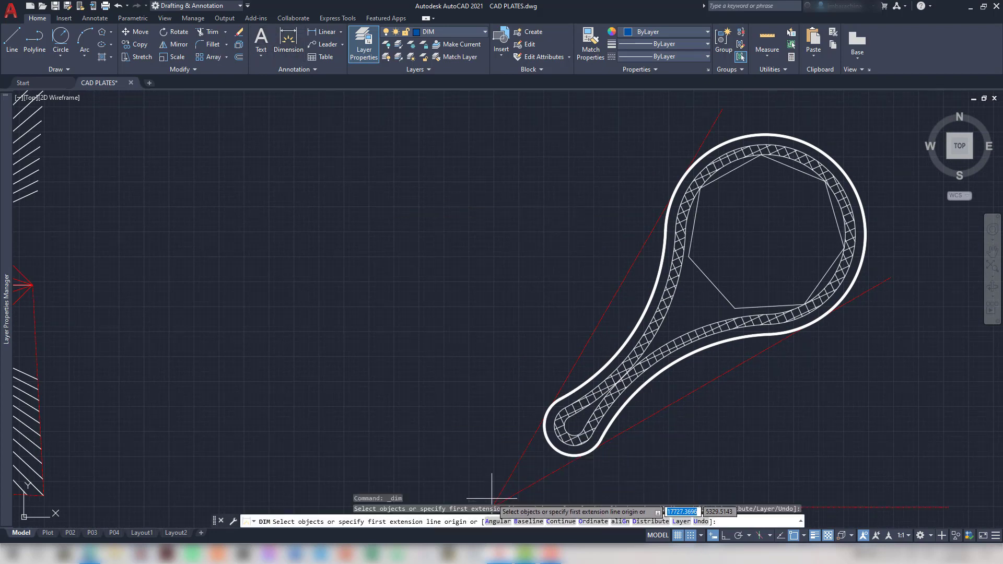
middle_drag(489, 477, 488, 399)
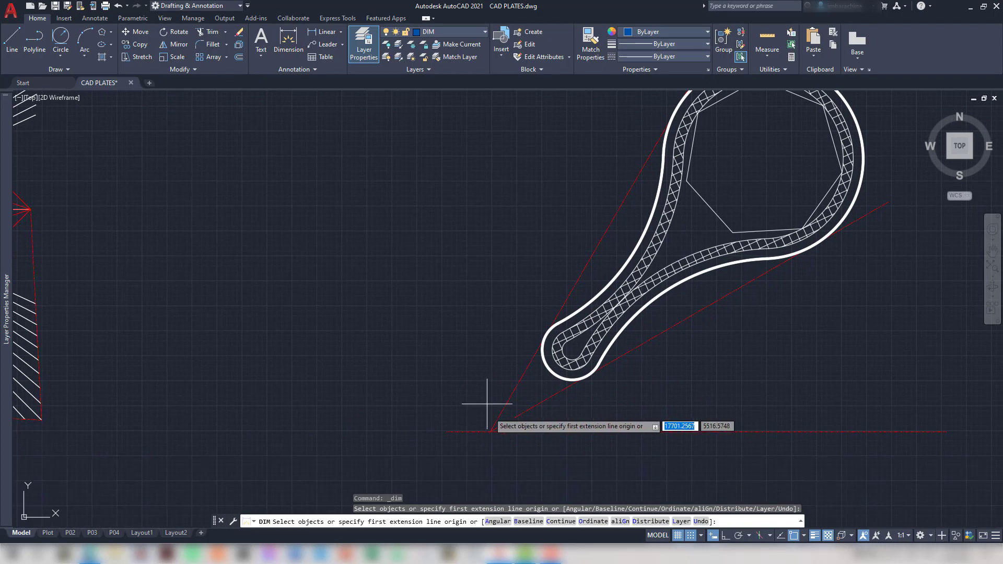
click(490, 432)
middle_drag(531, 303, 523, 482)
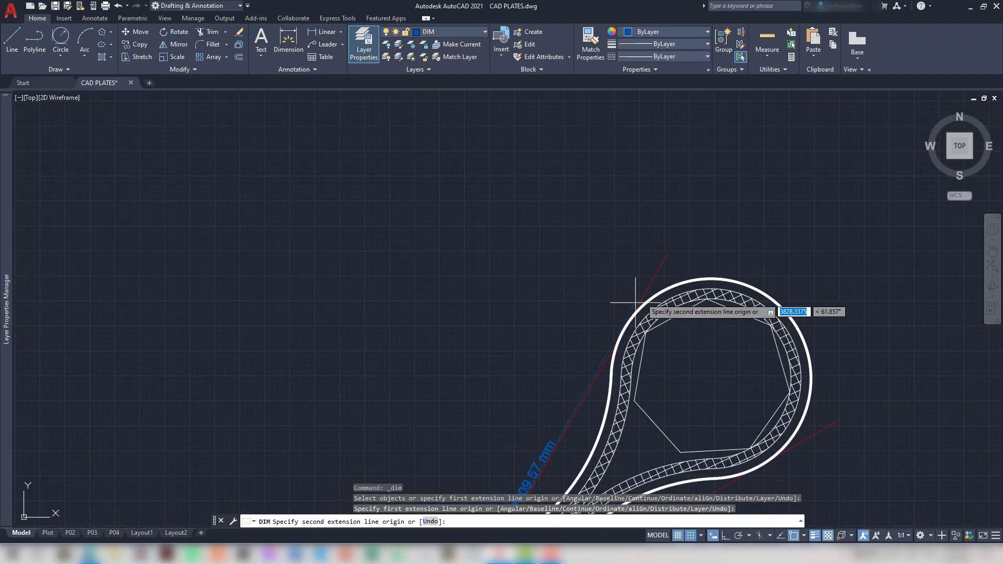
text(4600)
key(Return)
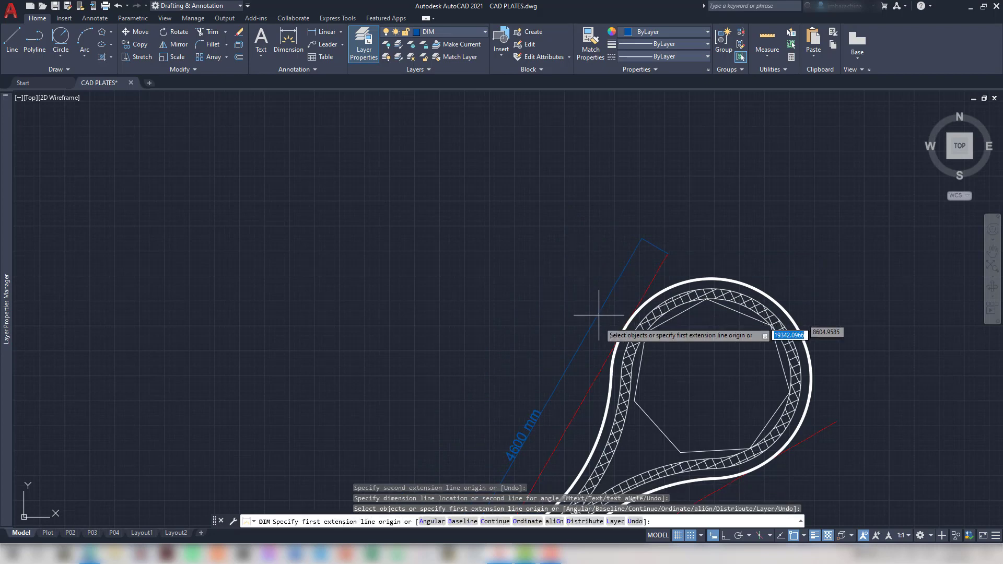
click(599, 313)
Compare the new dimension's text size with plate-04.pdf, return to AutoCAD, and end the dimension command
scroll(555, 287, up, 2)
scroll(558, 313, up, 2)
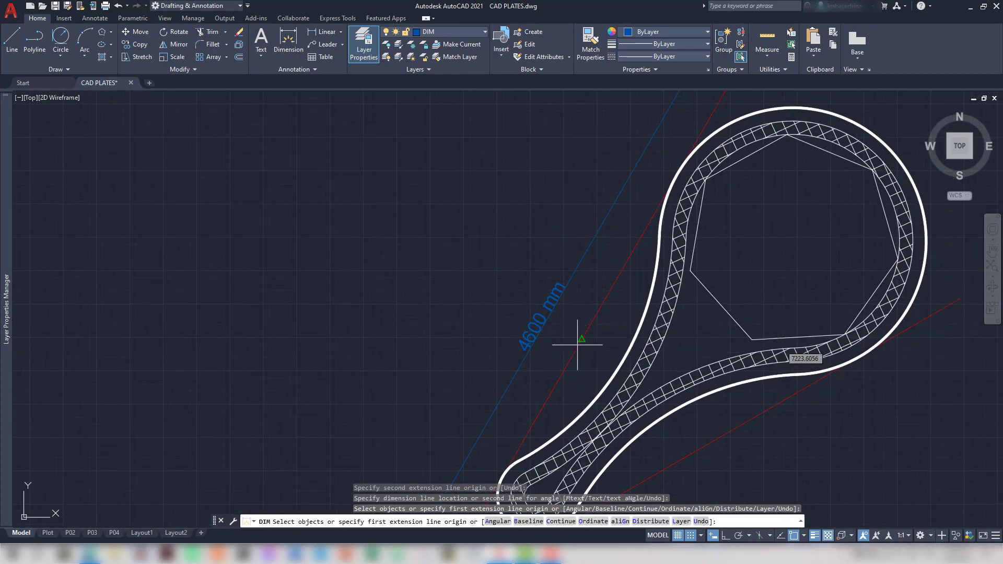
key(alt+Tab)
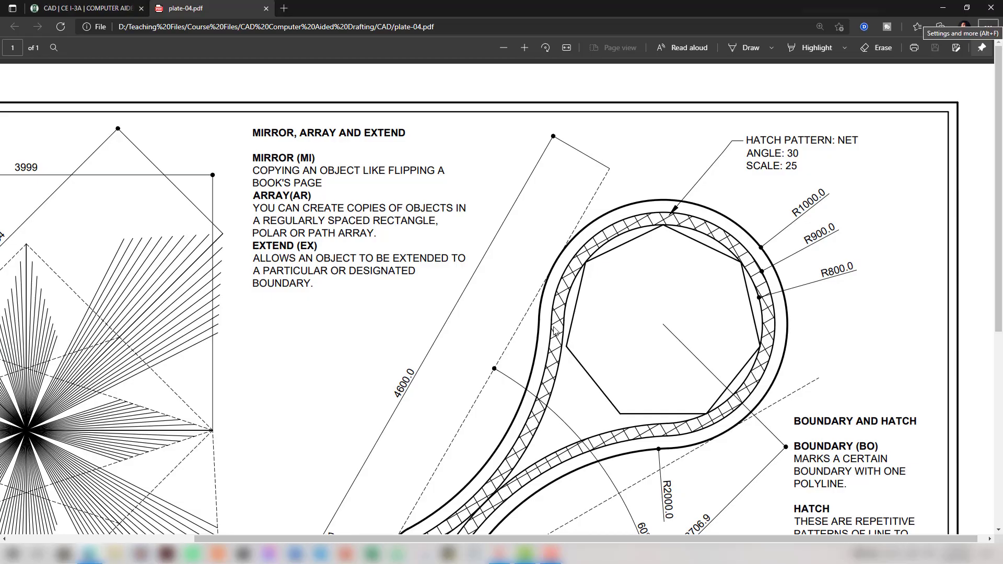
key(alt+Tab)
scroll(578, 290, up, 2)
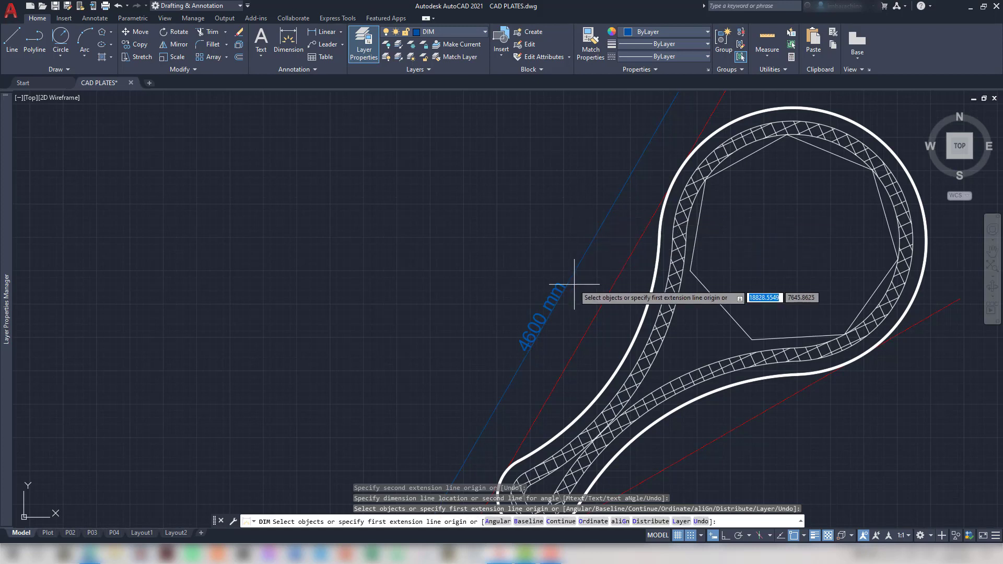
click(574, 285)
key(Escape)
key(Escape)
key(Escape)
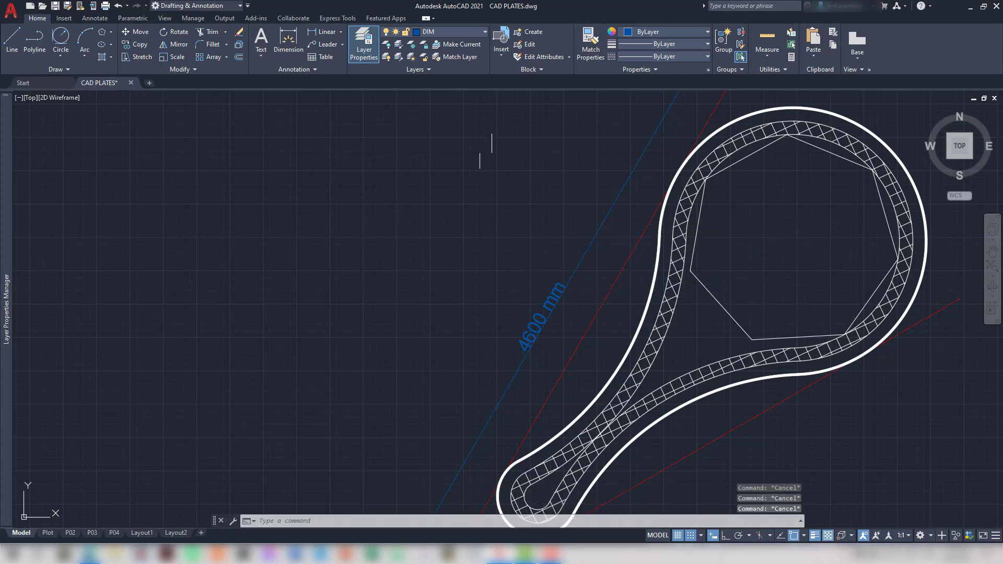
Create a new annotative dimension style named MyDim 80 mm, starting from MyDim 100 mm, and continue to its settings
click(296, 70)
click(305, 95)
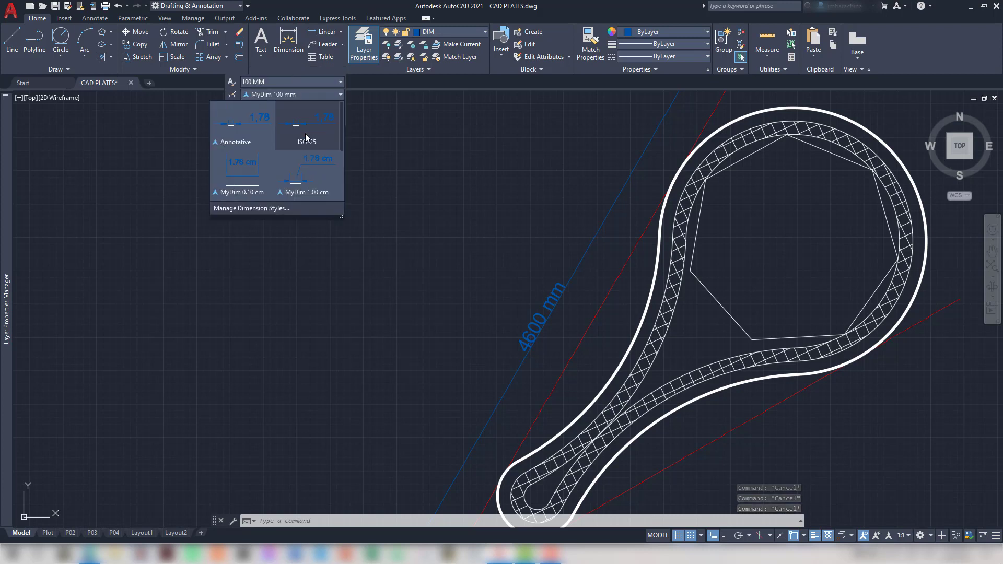
click(292, 205)
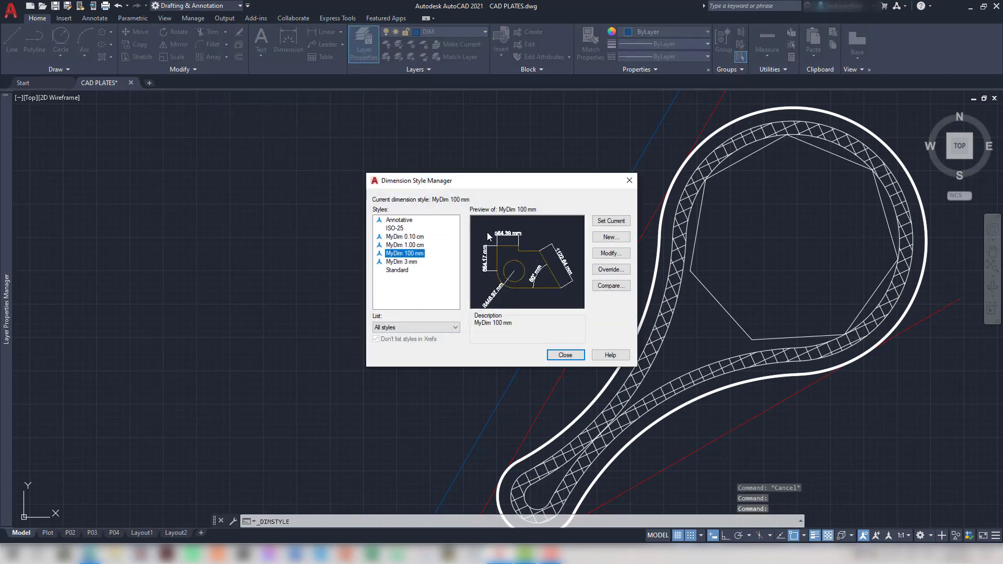
click(610, 238)
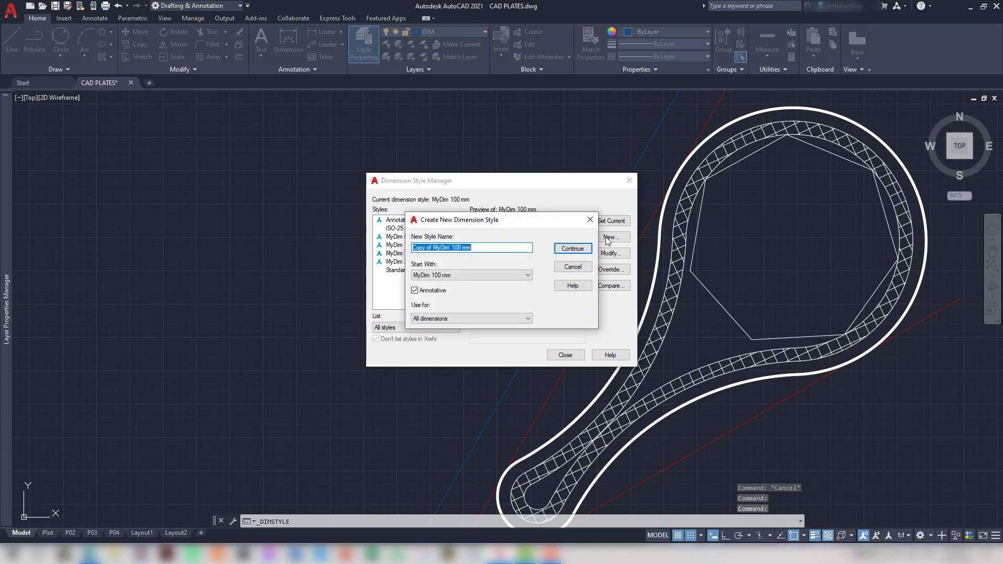
click(434, 247)
key(BackSpace)
key(BackSpace)
key(BackSpace)
key(BackSpace)
key(BackSpace)
key(BackSpace)
key(BackSpace)
key(BackSpace)
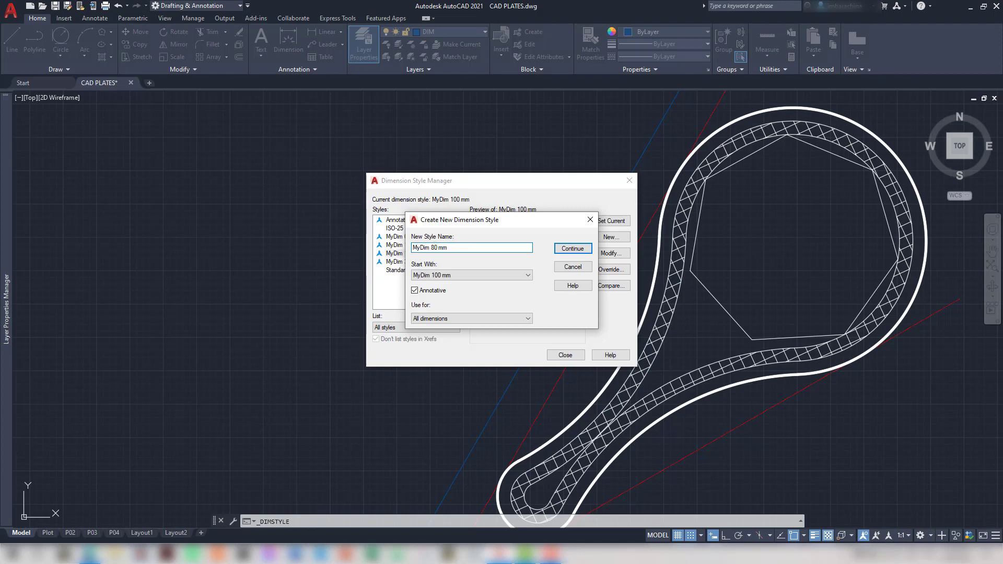
click(572, 249)
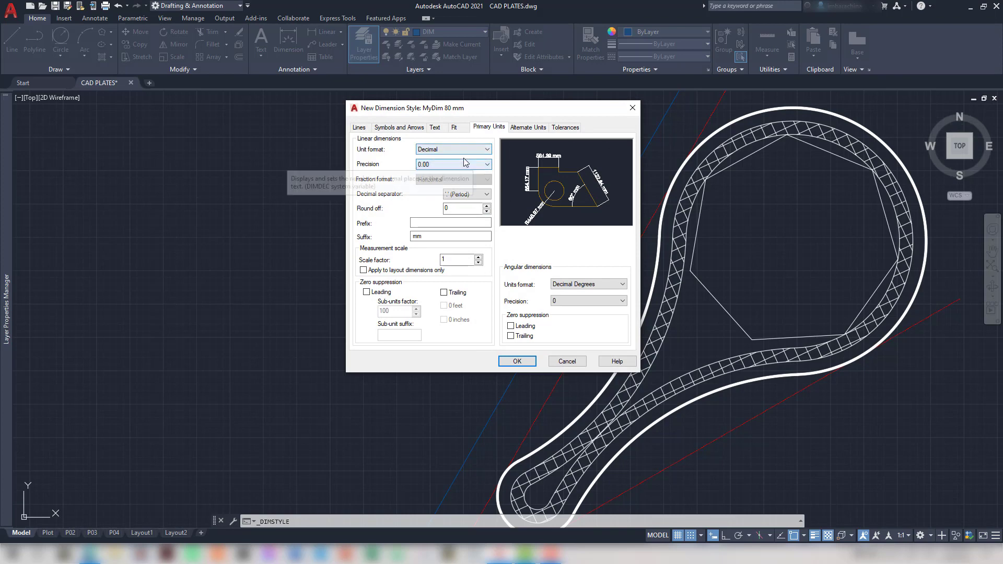
Create a text style named 80 MM with a height of 80 from the dimension style's text settings
click(393, 129)
click(434, 128)
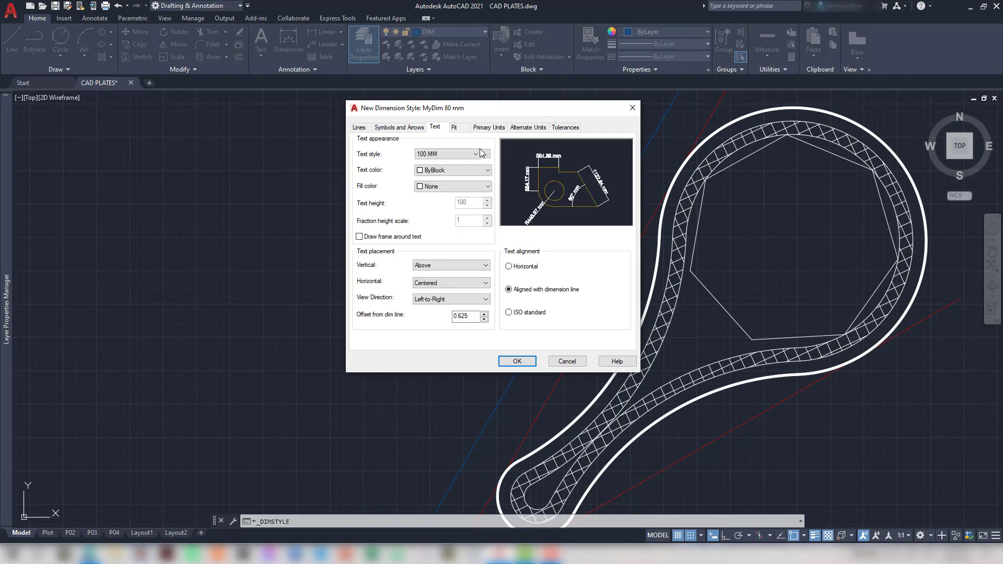
click(486, 154)
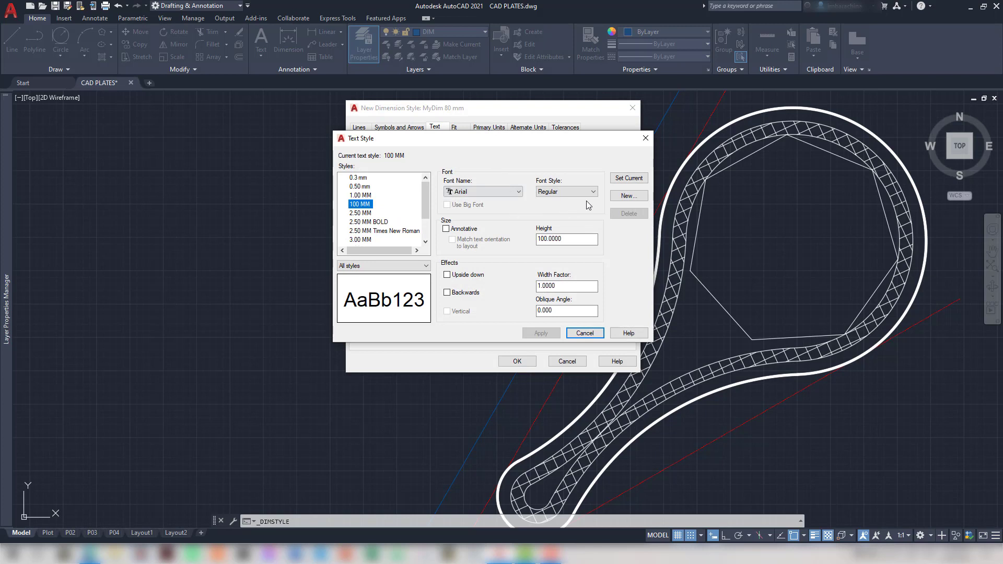
click(621, 198)
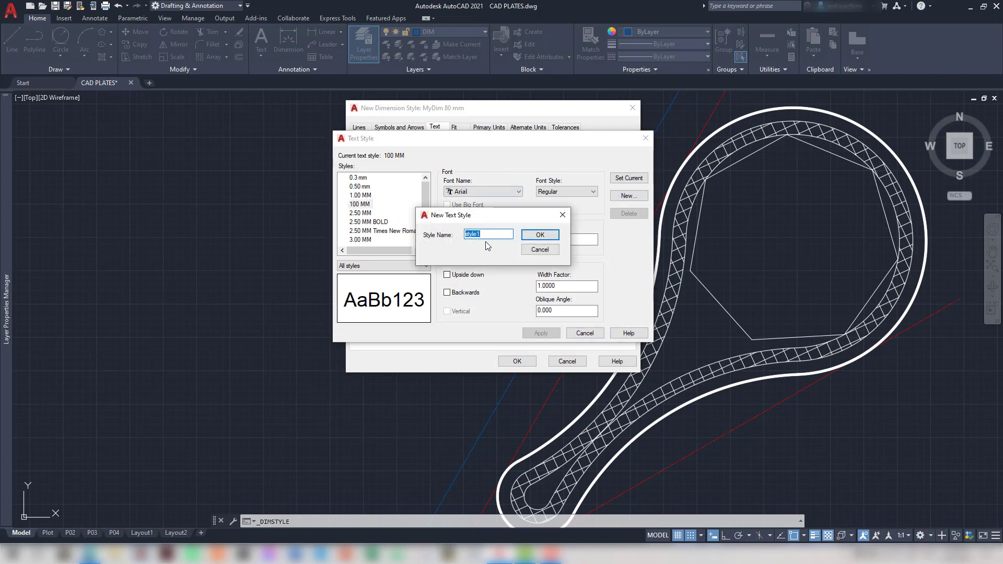
text(80 MM)
key(Return)
click(590, 238)
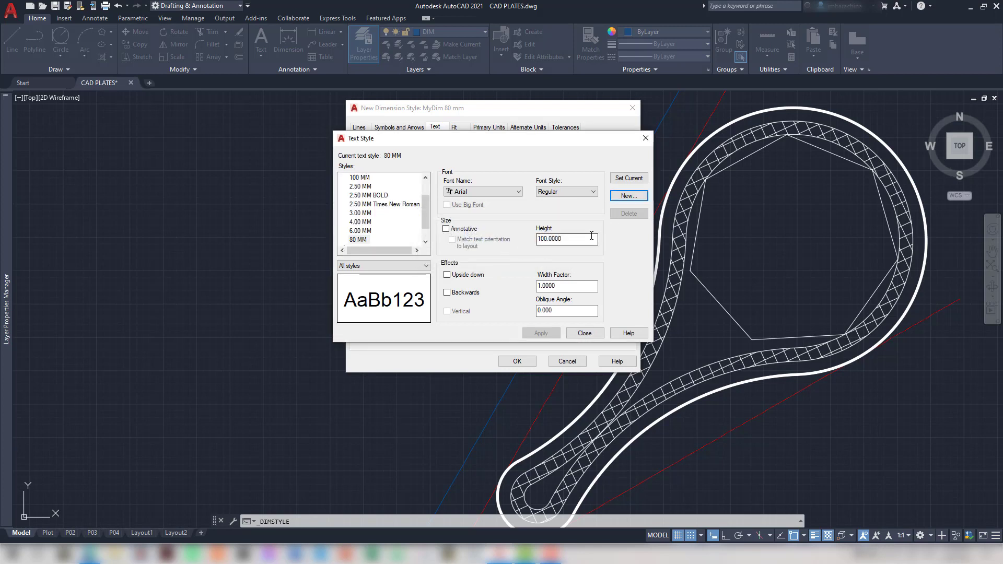
double_click(584, 241)
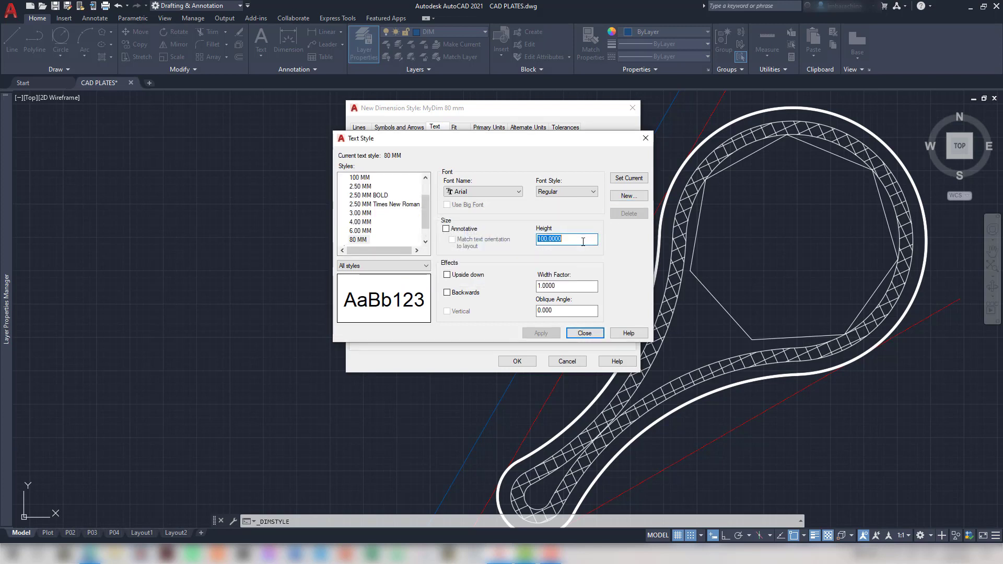
click(584, 241)
double_click(583, 242)
text(80.0000)
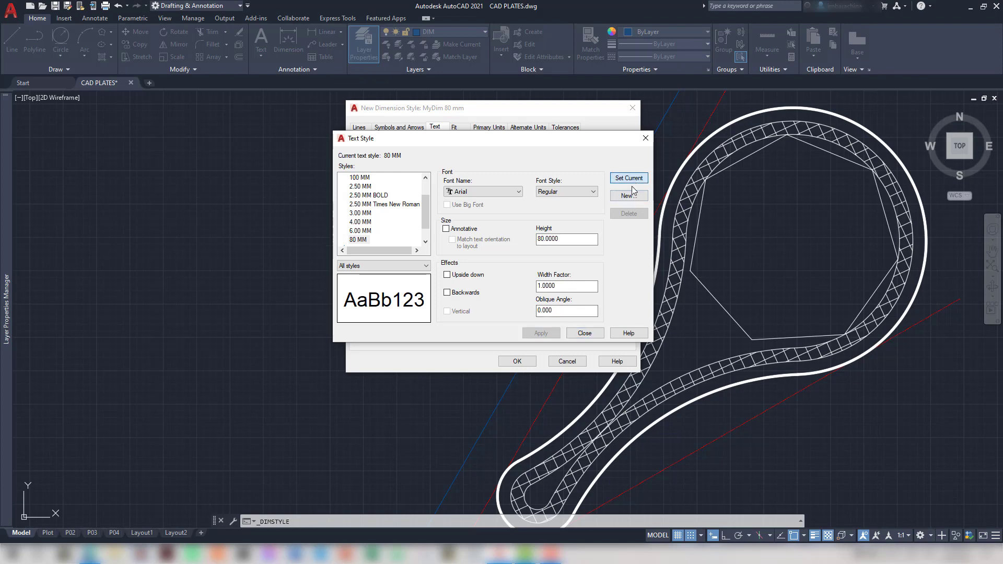
click(584, 332)
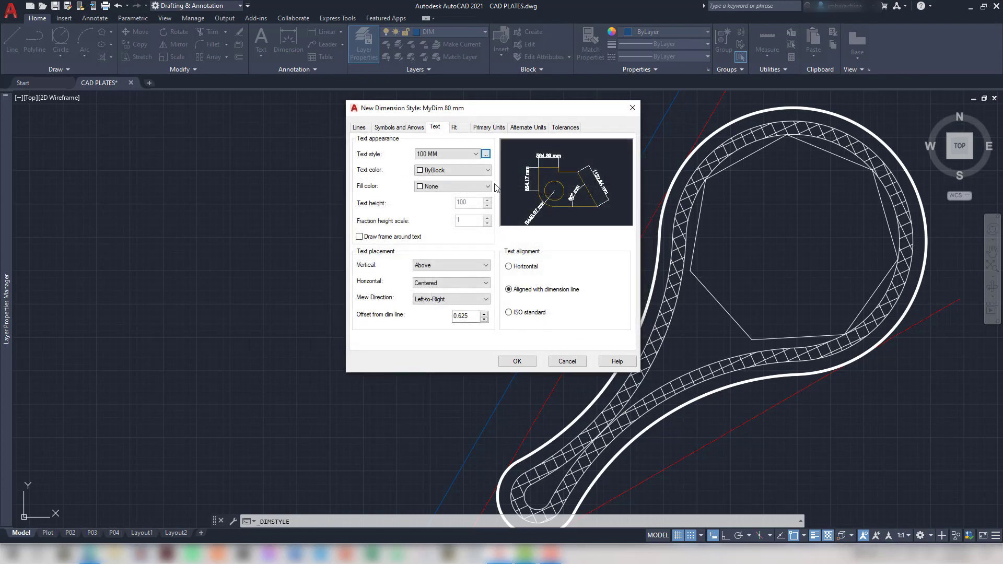
Assign the 80 MM text style to the MyDim 80 mm dimension style, save it, and make it the current dimension style
click(476, 154)
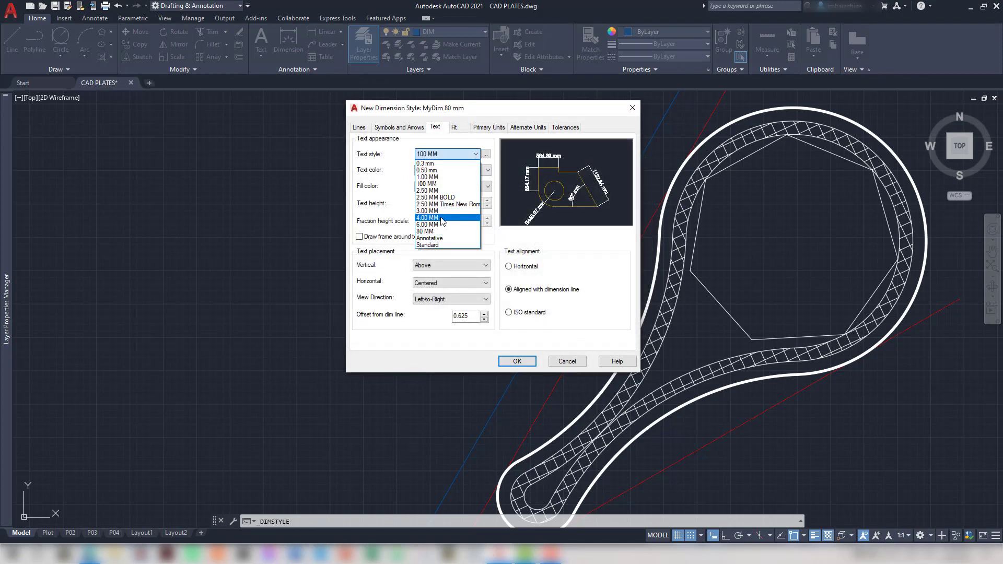
click(441, 231)
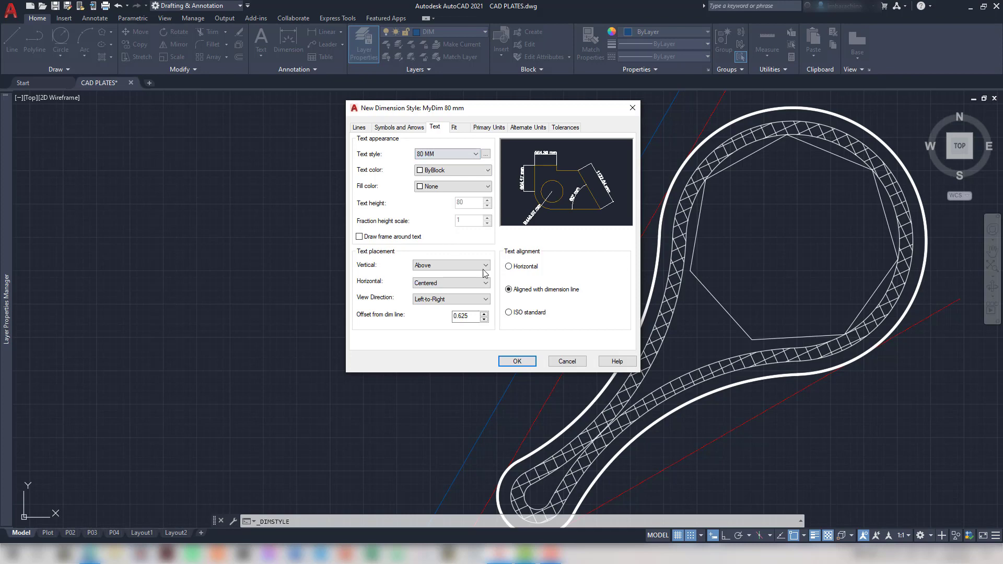
click(516, 361)
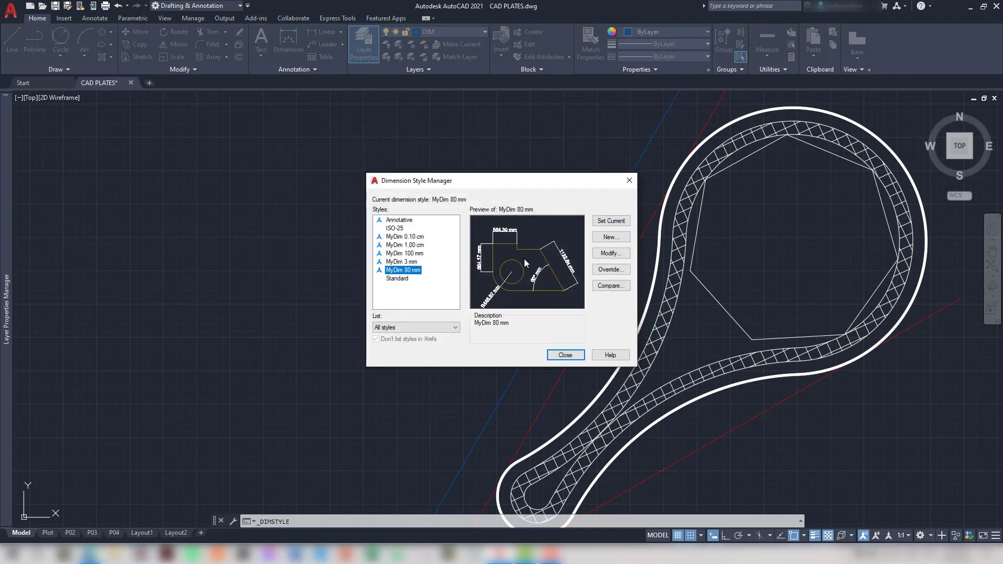
click(610, 221)
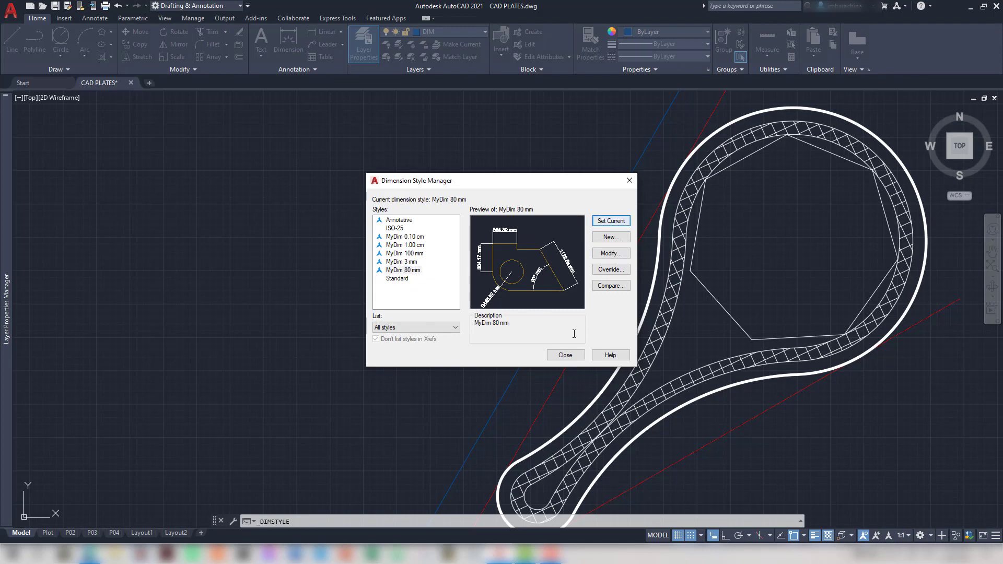
click(565, 355)
Erase the 4600 mm dimension alongside the steep red construction line
click(573, 315)
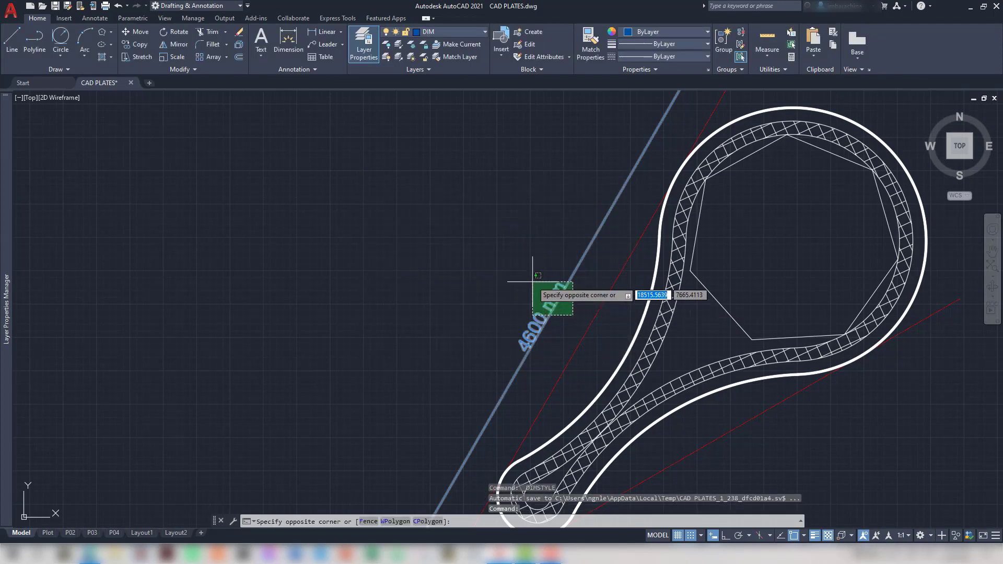
click(532, 281)
key(Delete)
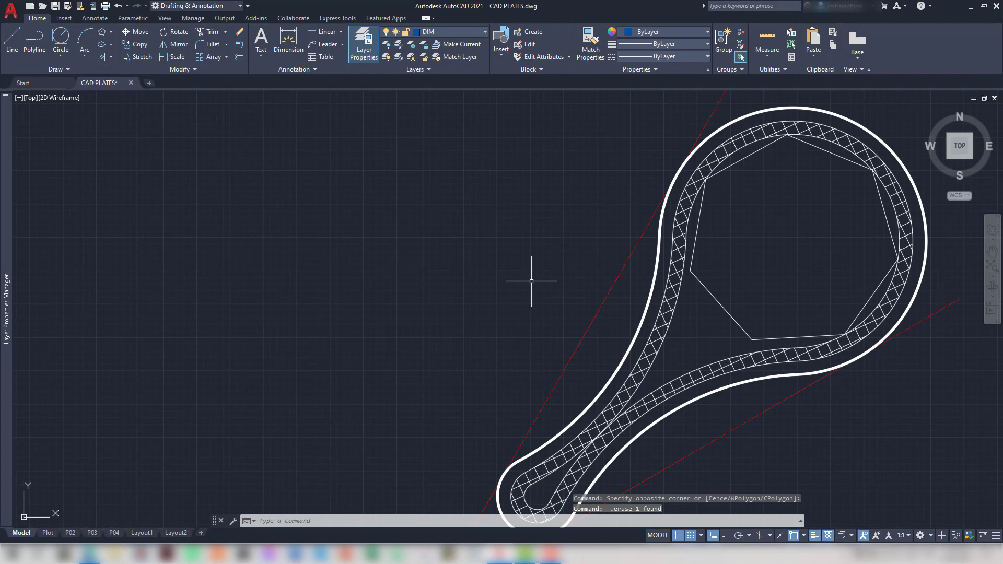
Add an aligned dimension along the steeper red construction line, placing it outside the shape on its upper-left side
click(293, 44)
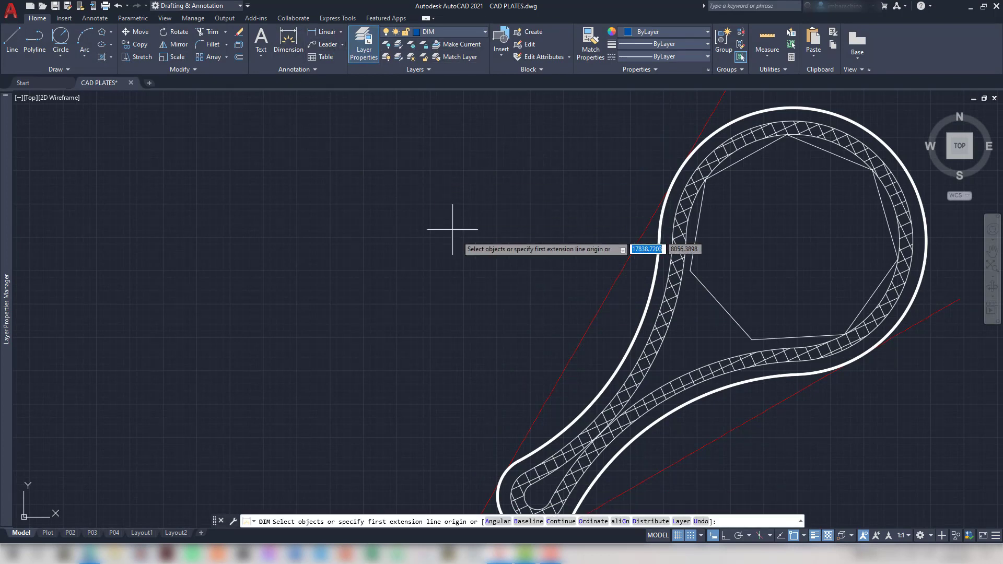
scroll(485, 308, down, 3)
mouse_move(456, 447)
middle_down()
mouse_move(535, 194)
mouse_move(521, 194)
mouse_move(342, 456)
middle_up()
click(521, 285)
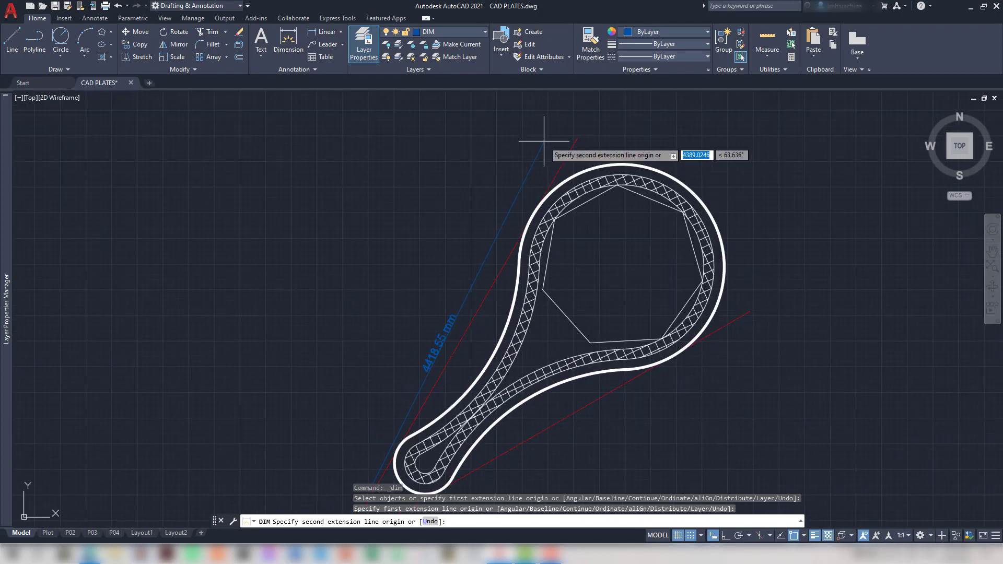
click(576, 138)
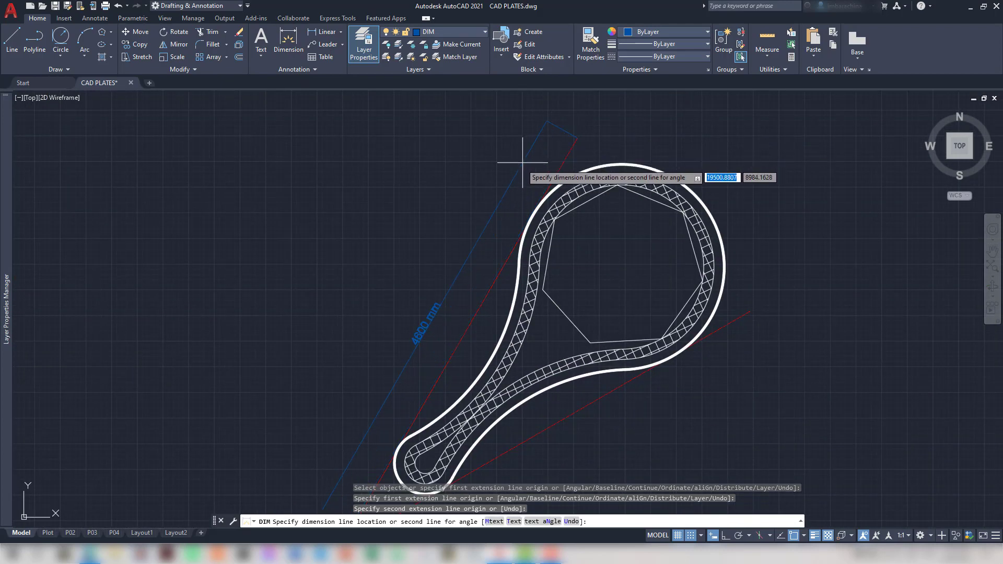
click(511, 178)
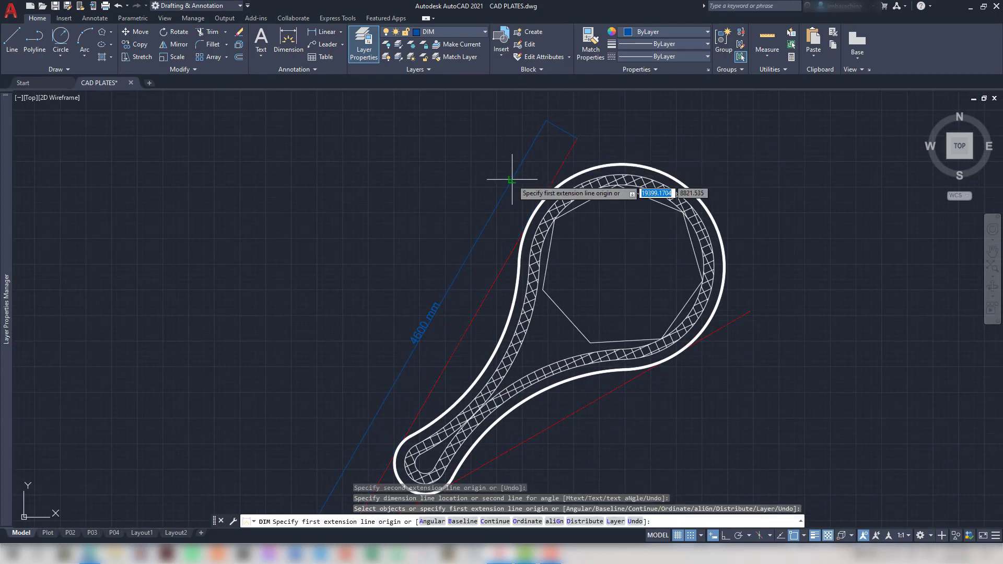
key(Return)
Set the text offset from the dimension line to 10 in the MyDim 80 mm dimension style
scroll(481, 274, up, 3)
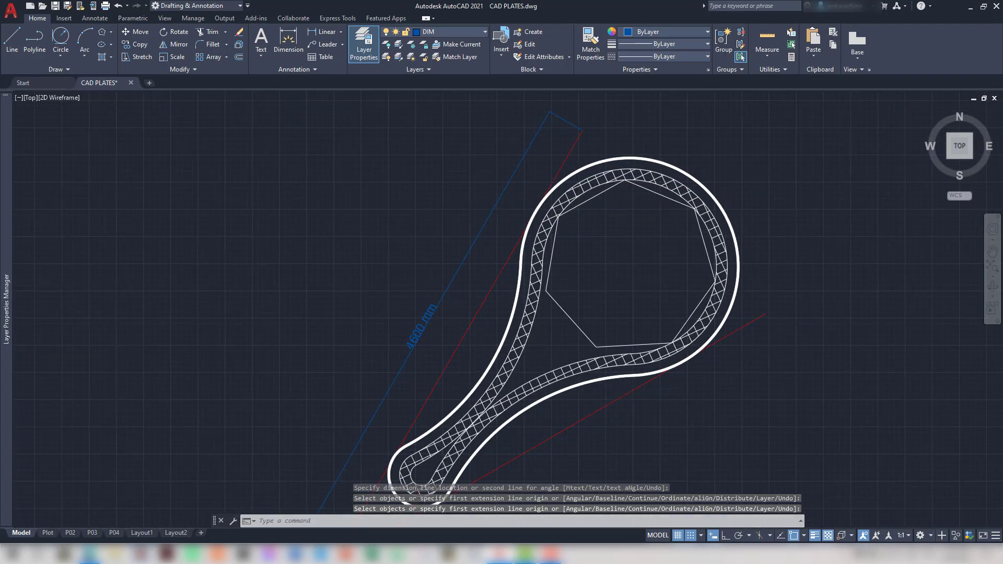
scroll(481, 273, up, 4)
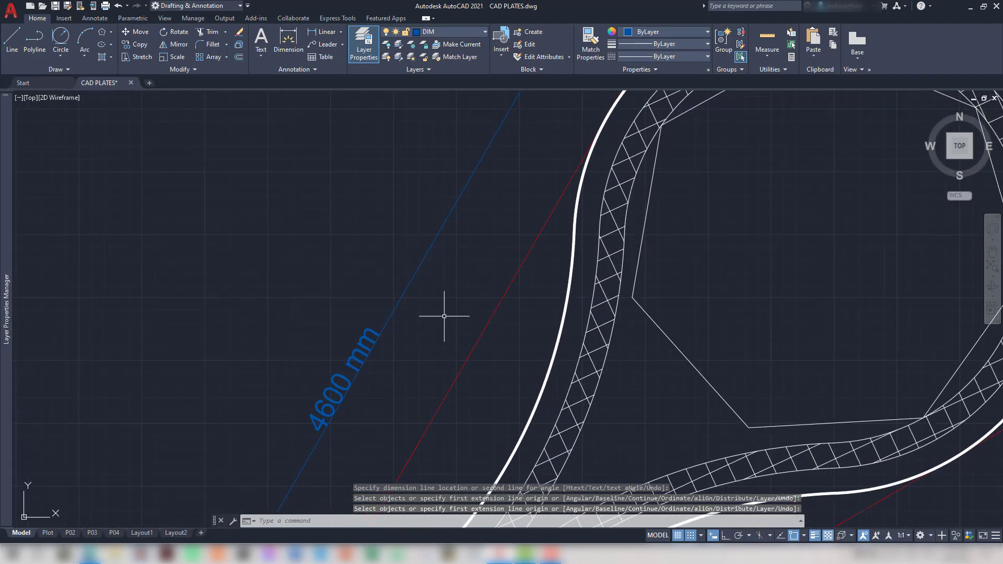
scroll(474, 305, up, 2)
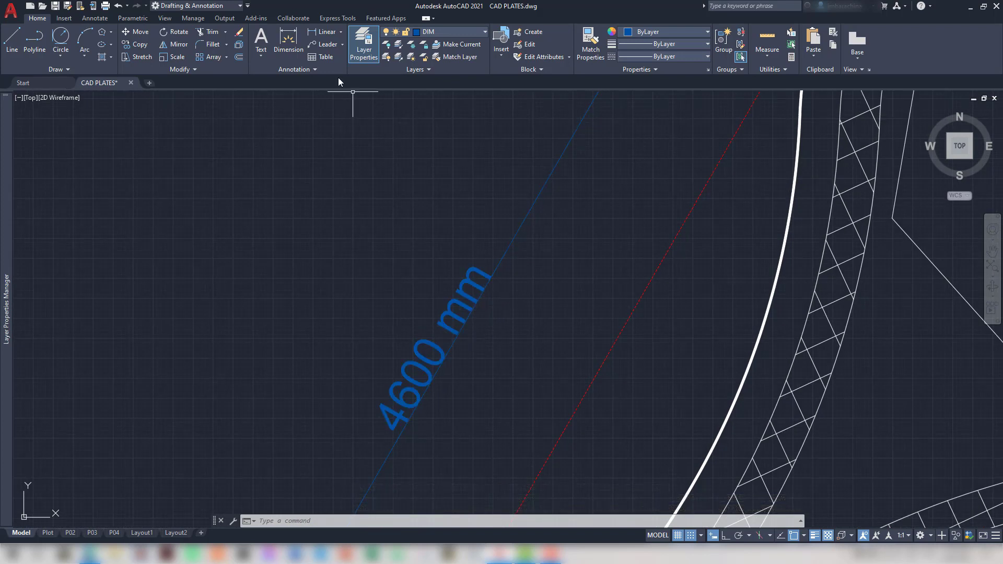
click(328, 68)
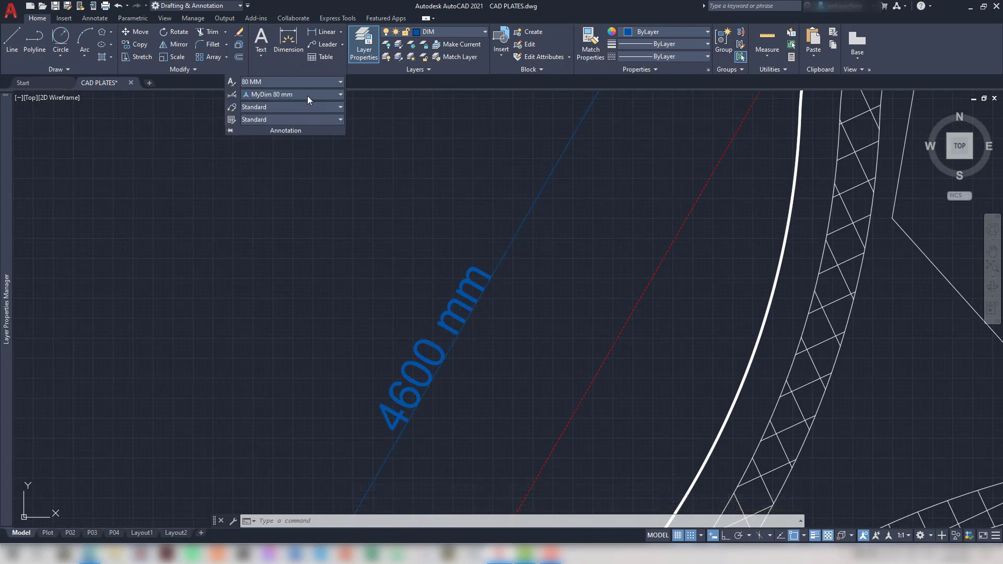
click(307, 95)
click(283, 209)
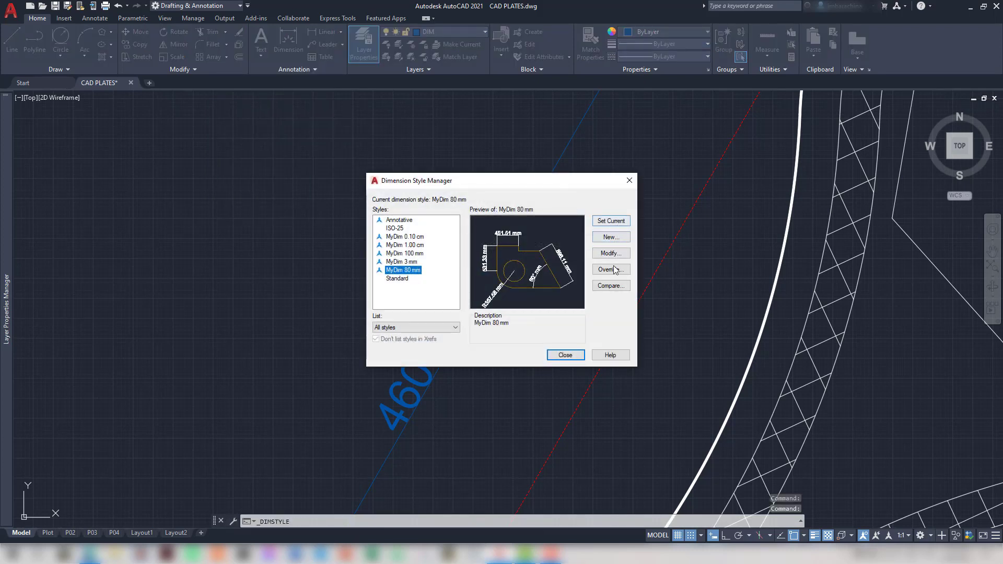
click(611, 254)
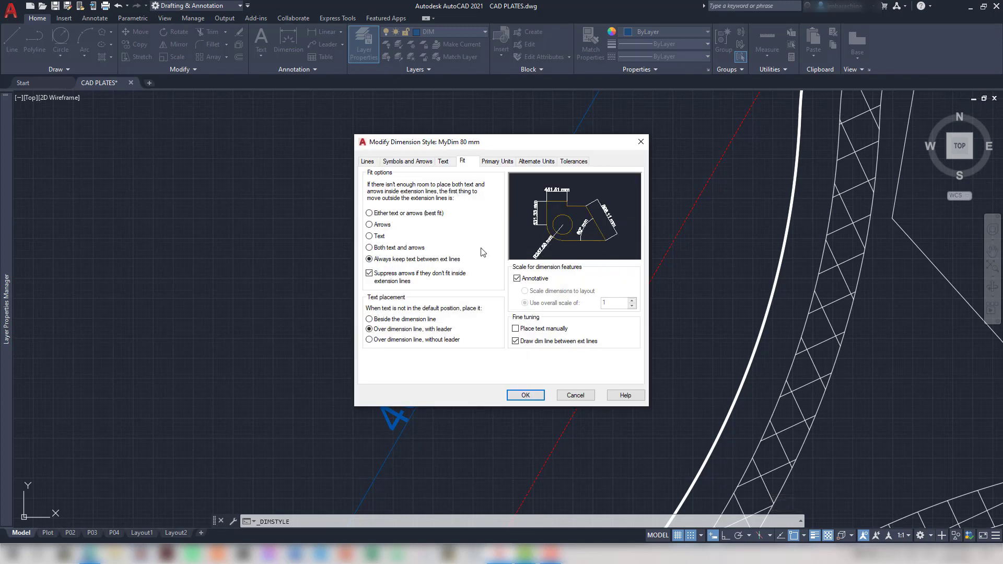
click(450, 162)
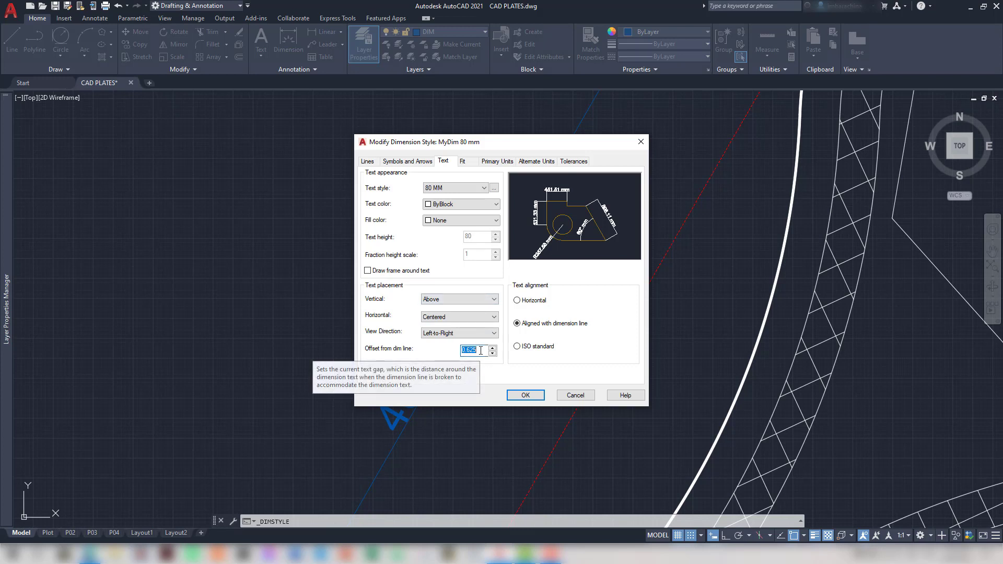
text(10)
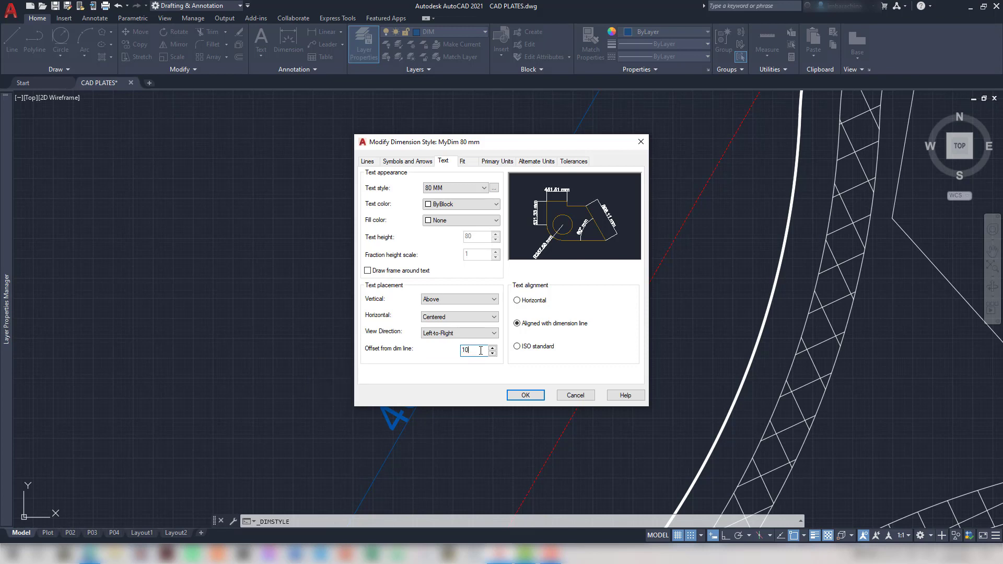
click(535, 398)
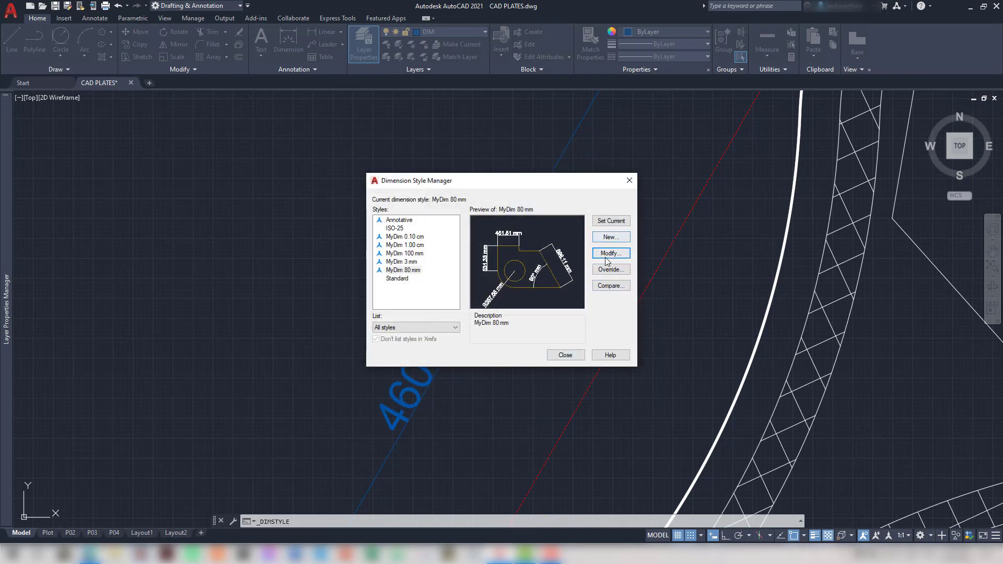
click(565, 355)
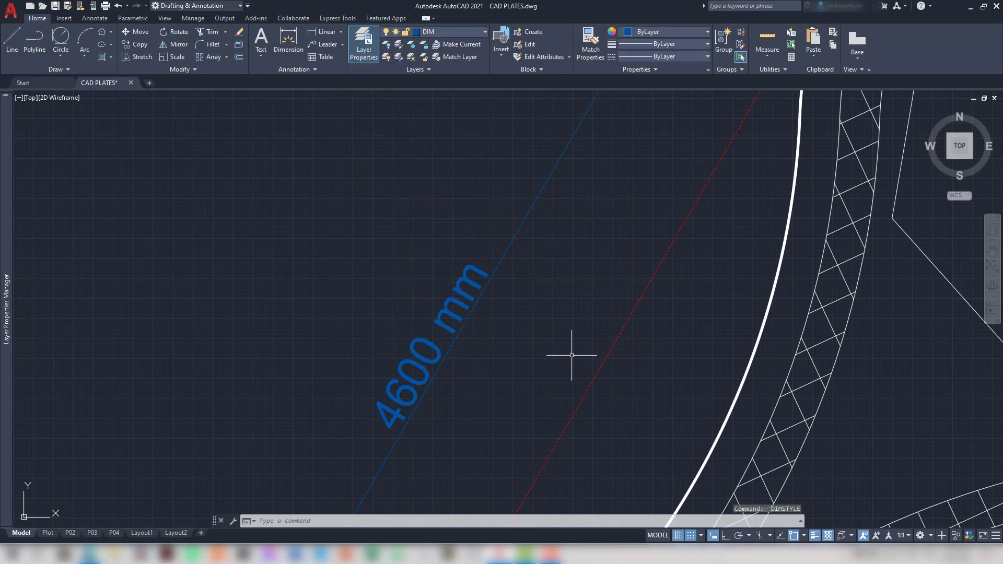
Inspect the aligned dimension's text gap and change the MyDim 80 mm style's text offset from the dimension line once more
scroll(508, 329, up, 2)
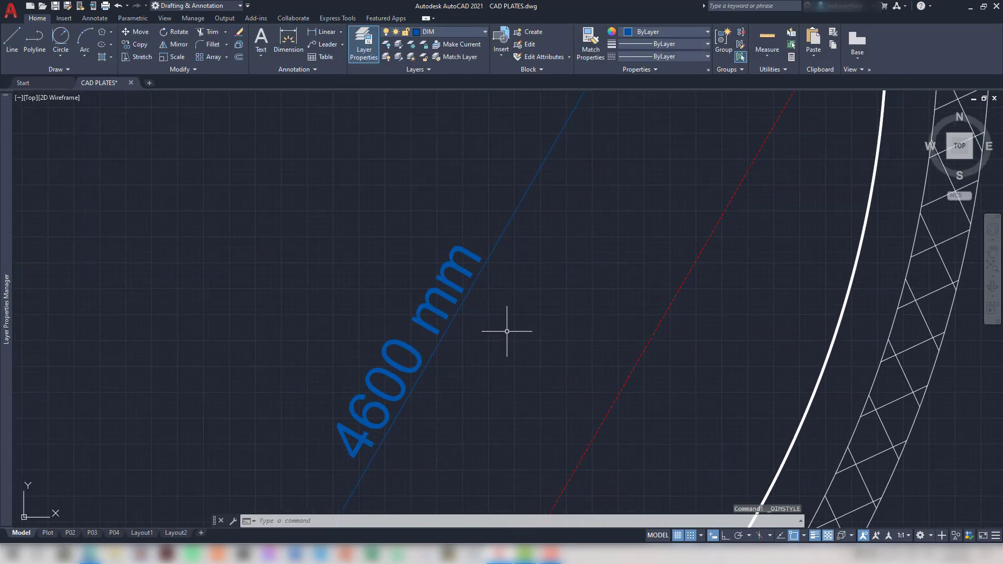
scroll(507, 331, down, 3)
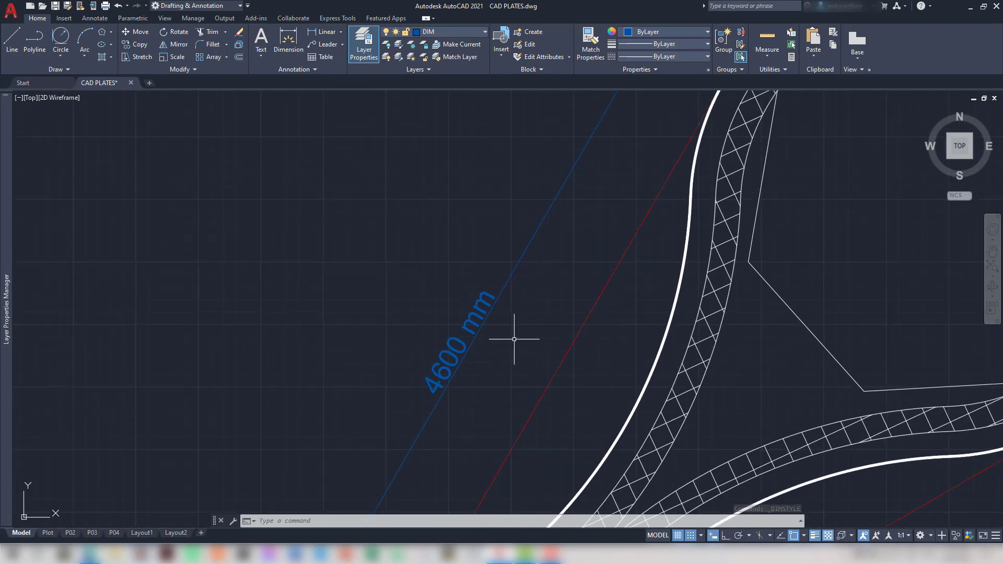
scroll(514, 339, up, 4)
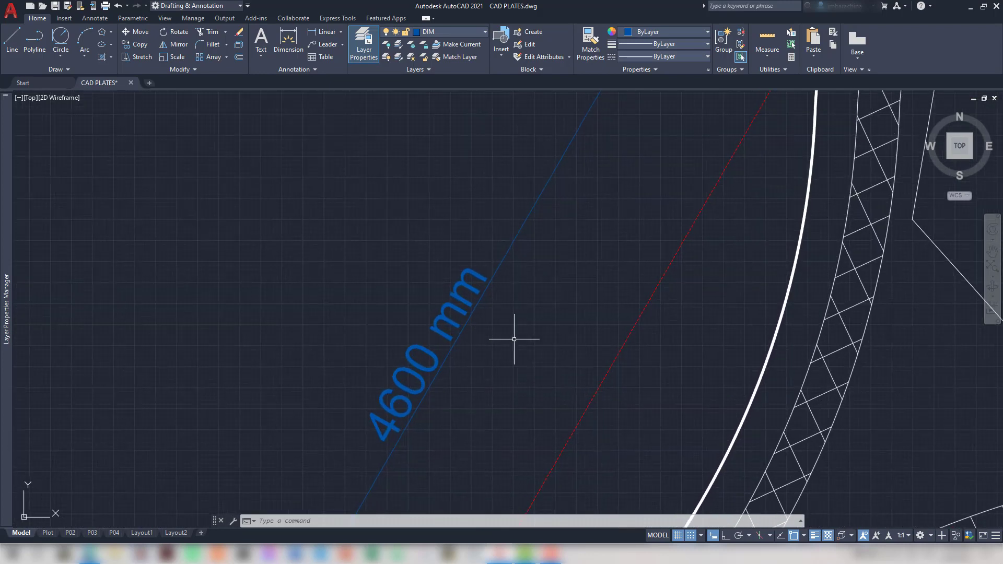
scroll(514, 339, down, 5)
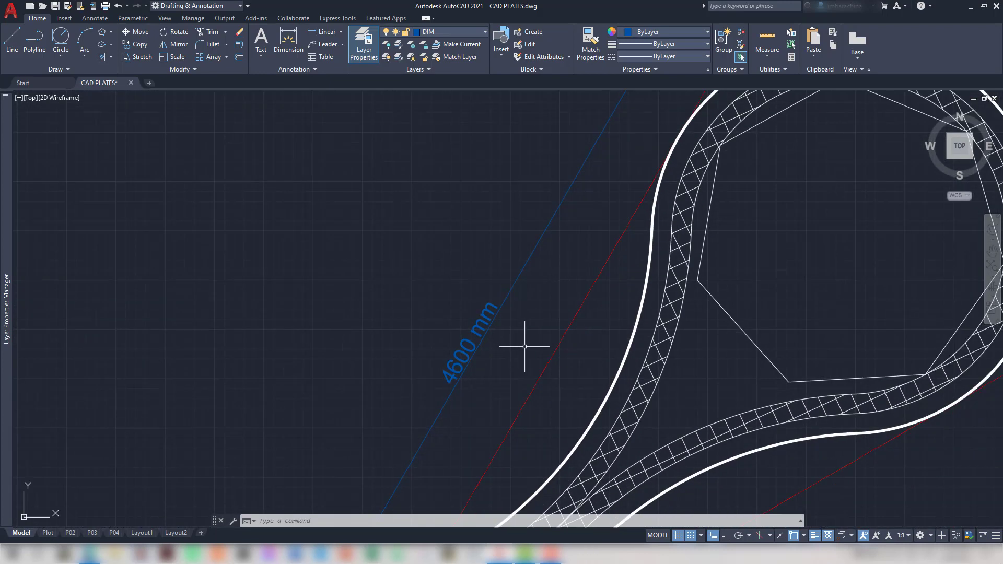
scroll(555, 381, up, 5)
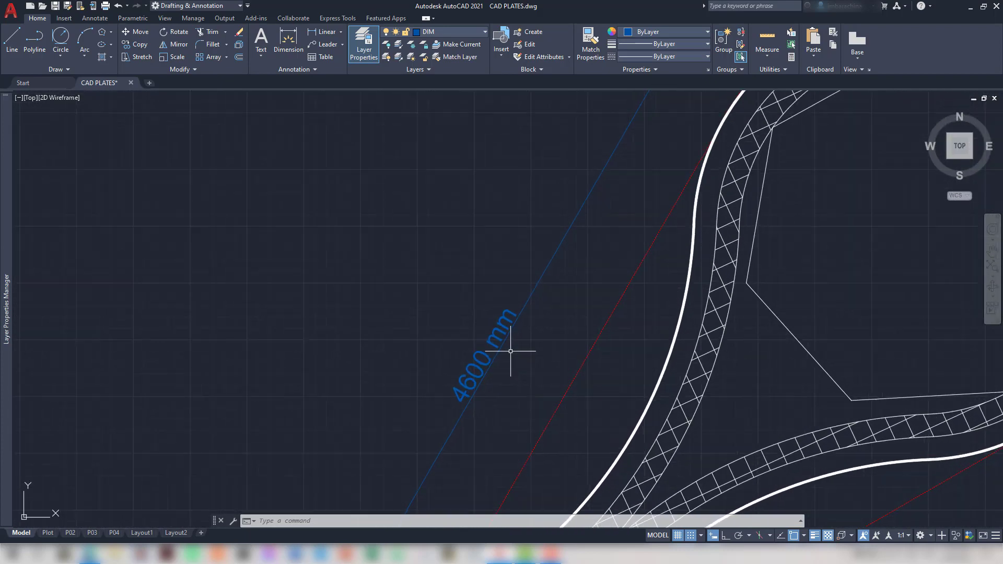
click(326, 69)
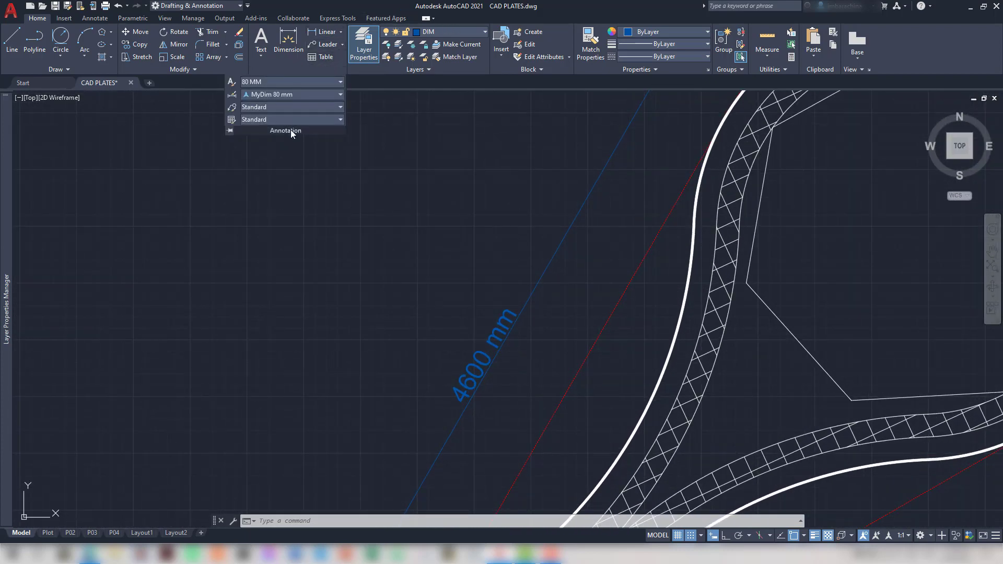
click(309, 94)
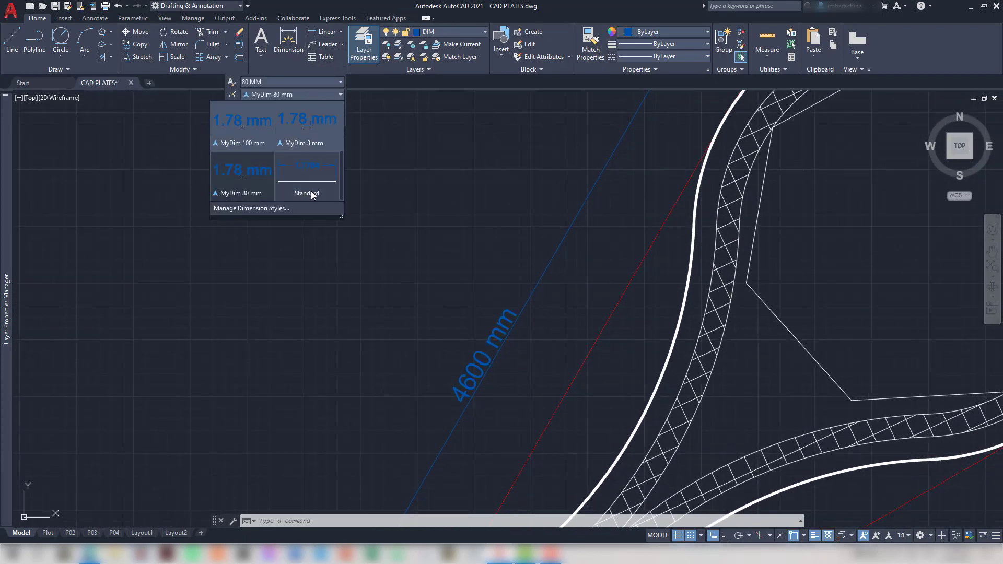
click(308, 211)
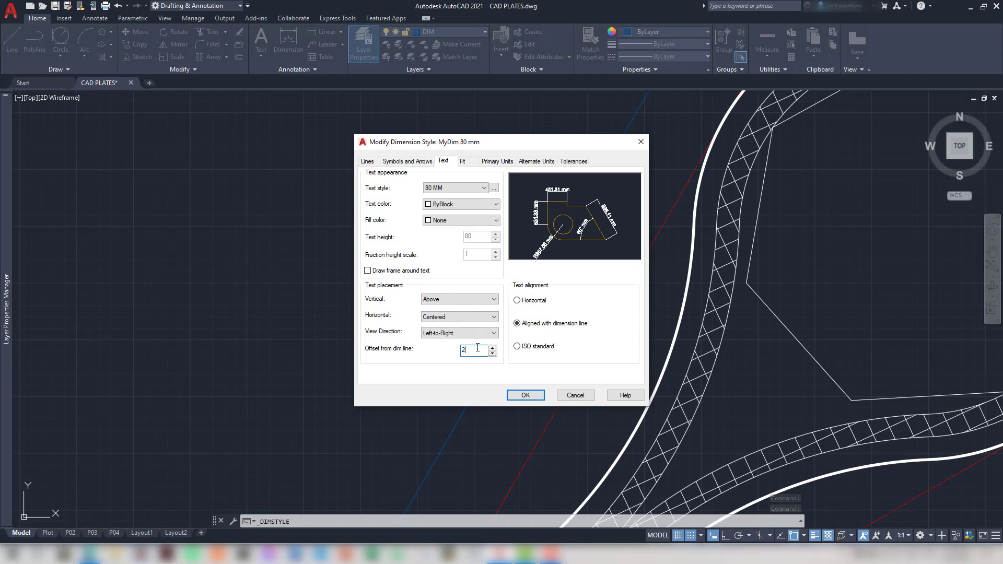
click(524, 395)
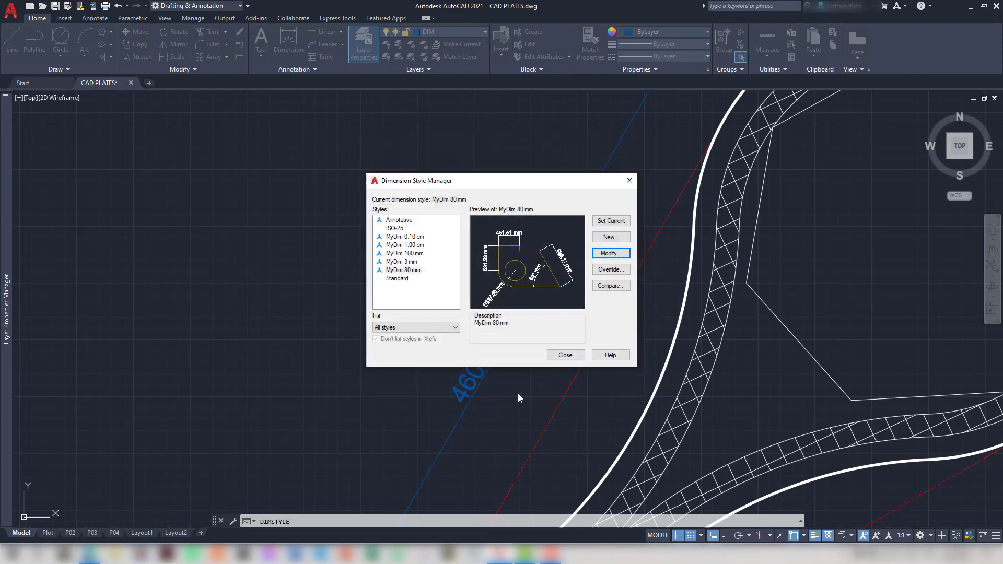
click(575, 355)
Switch to plate-04.pdf in the browser, examine the angle and radius dimensions of the plan, and return to the AutoCAD drawing
scroll(578, 347, down, 4)
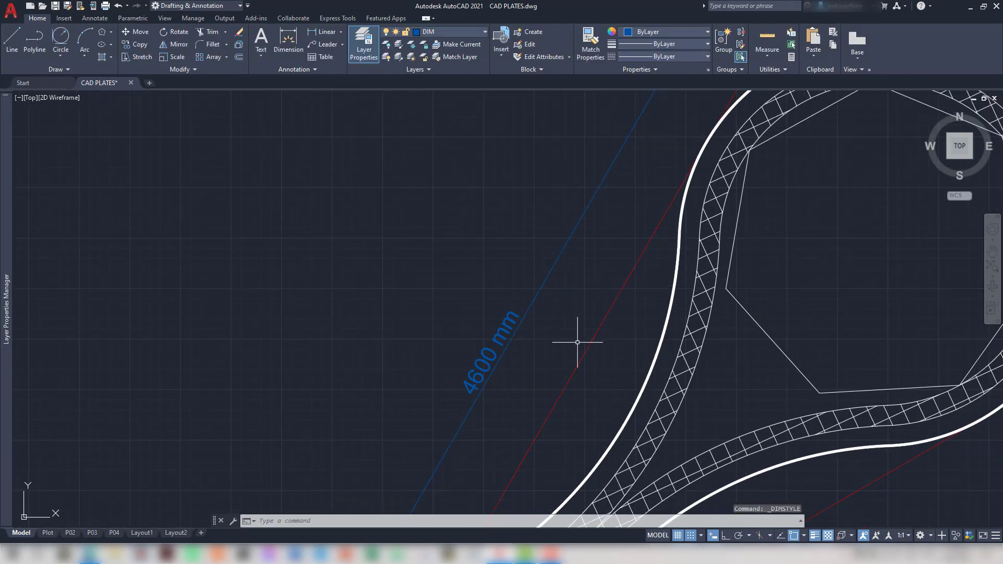
scroll(474, 319, down, 3)
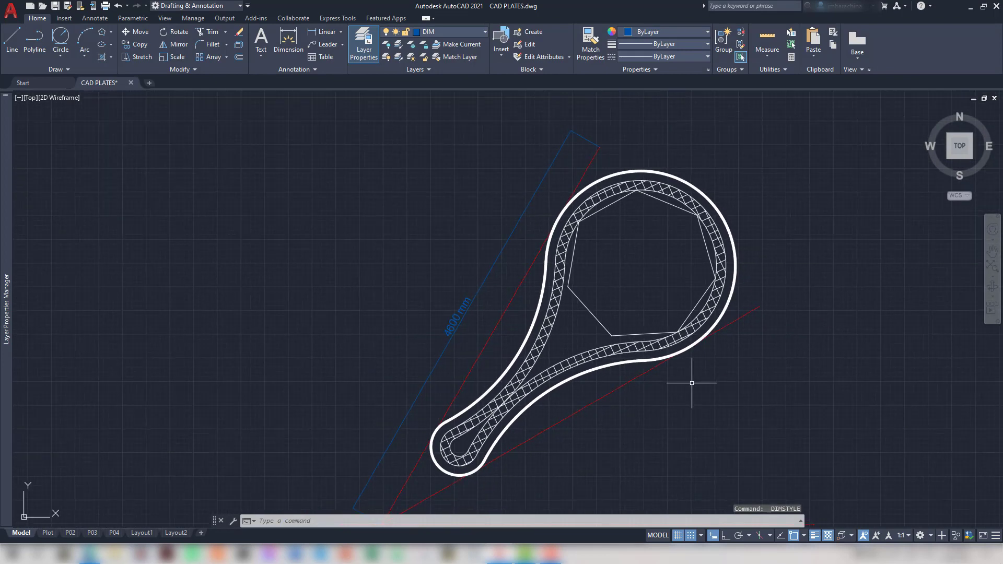
key(alt+Tab)
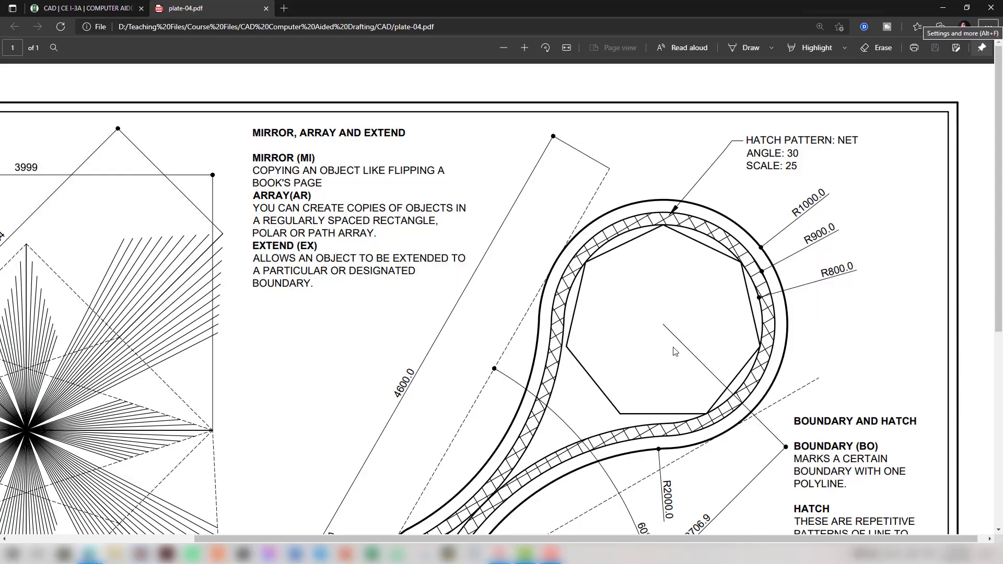
scroll(674, 351, down, 6)
scroll(485, 277, up, 3)
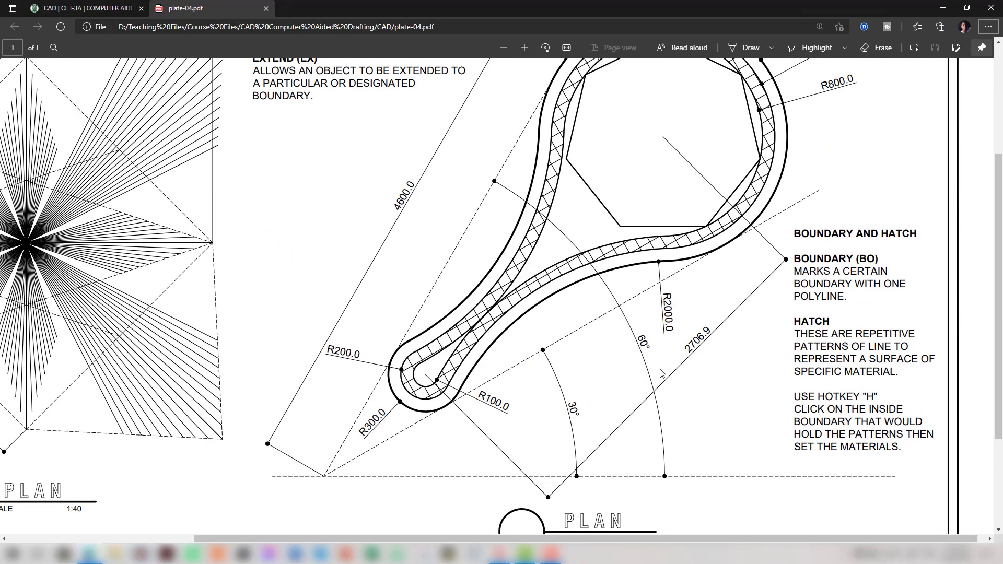
key(alt+Tab)
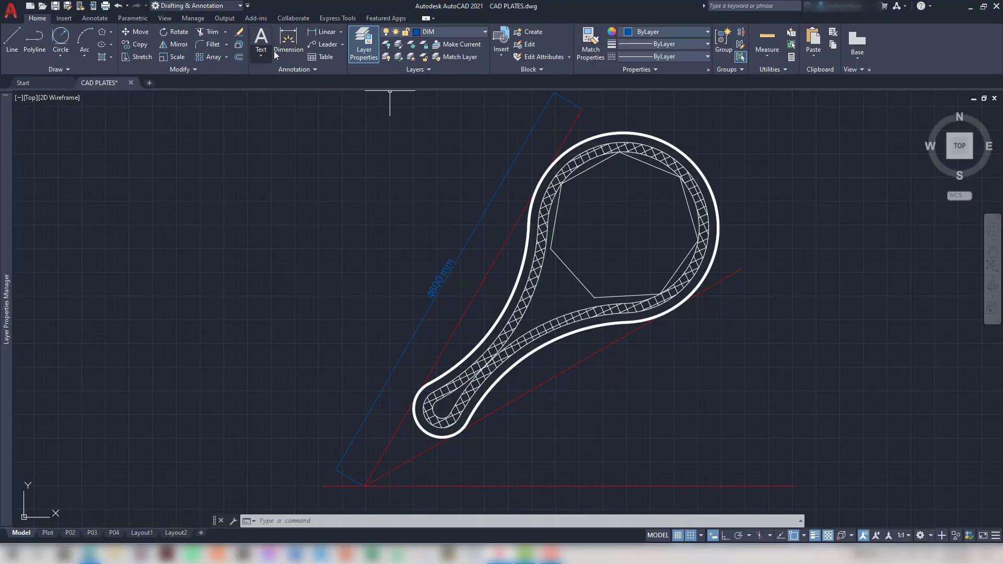
Add an angular dimension between the shallower red construction line and the horizontal baseline, placing its arc below the shape
click(95, 19)
click(227, 56)
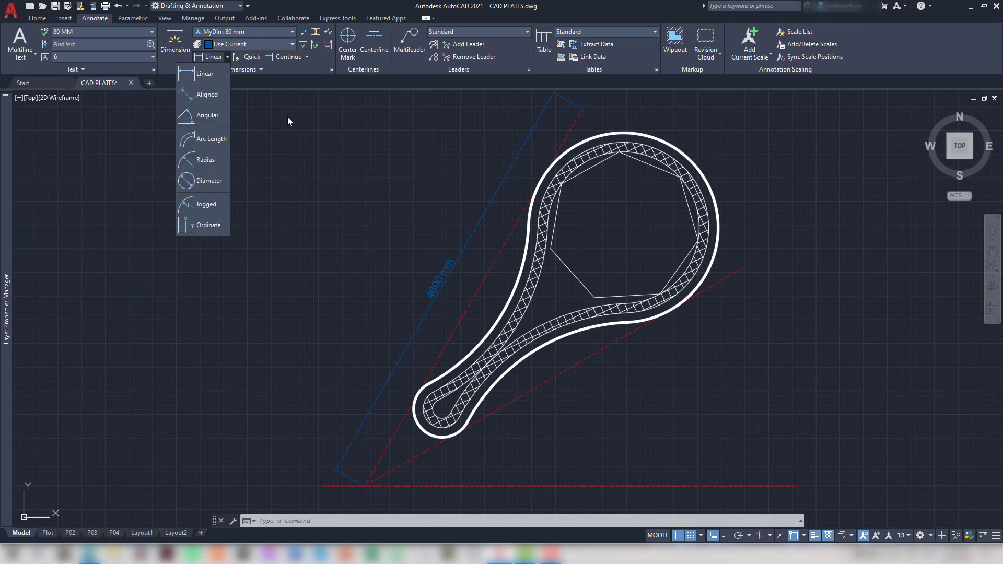
click(187, 96)
click(227, 57)
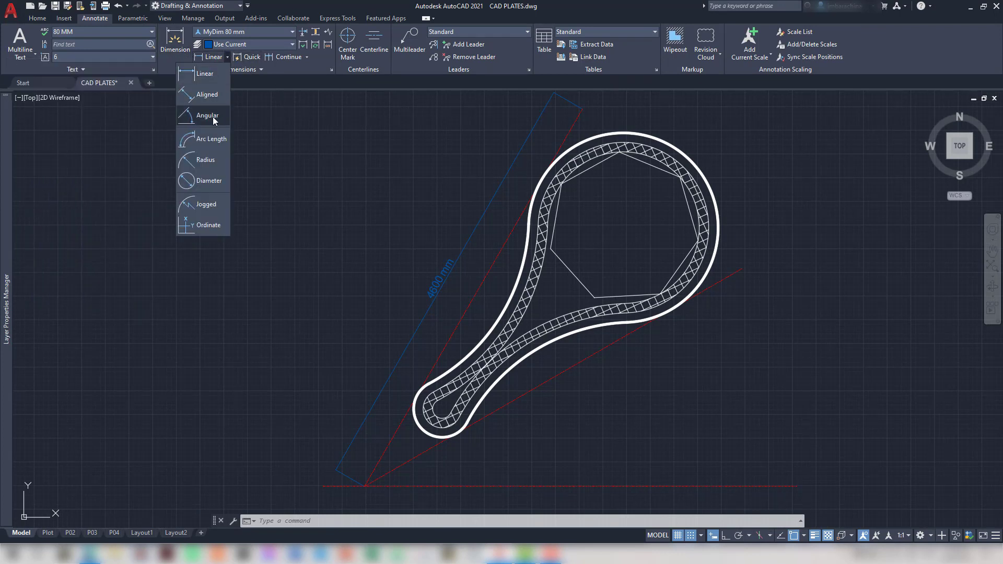
click(211, 113)
click(547, 381)
click(570, 486)
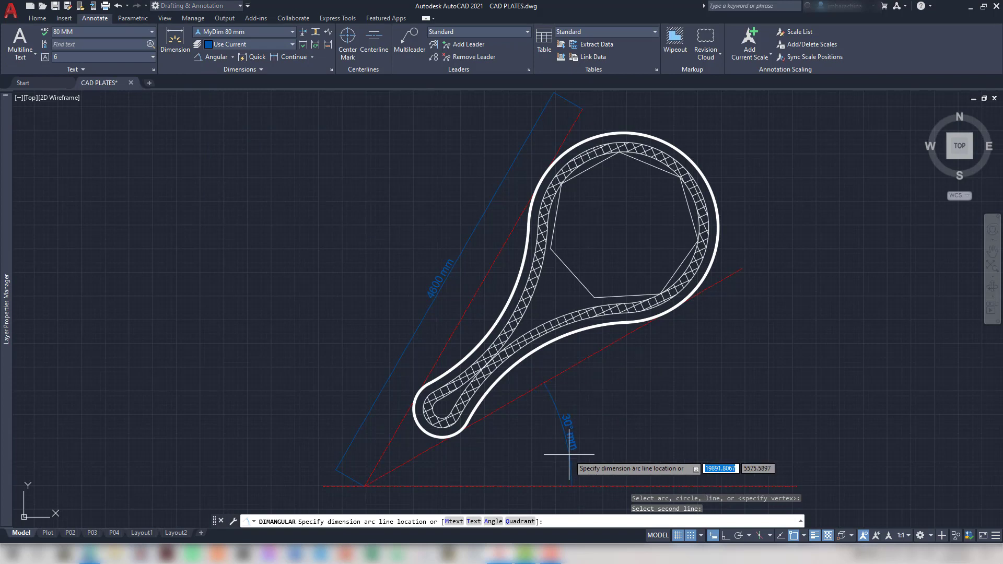
click(562, 454)
Replace the new angular dimension's text with 30°, leaving out the mm suffix
double_click(569, 436)
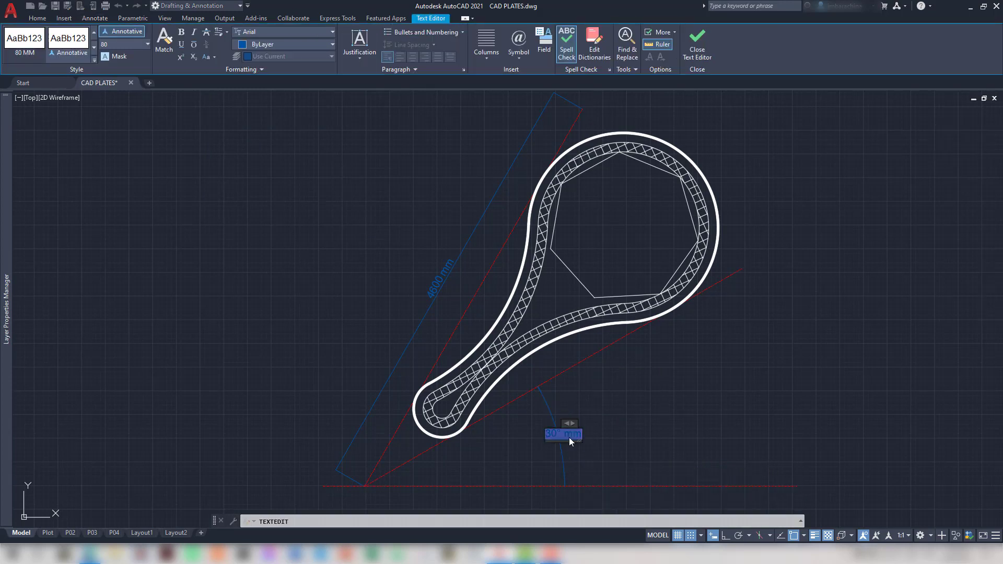
key(Delete)
click(523, 55)
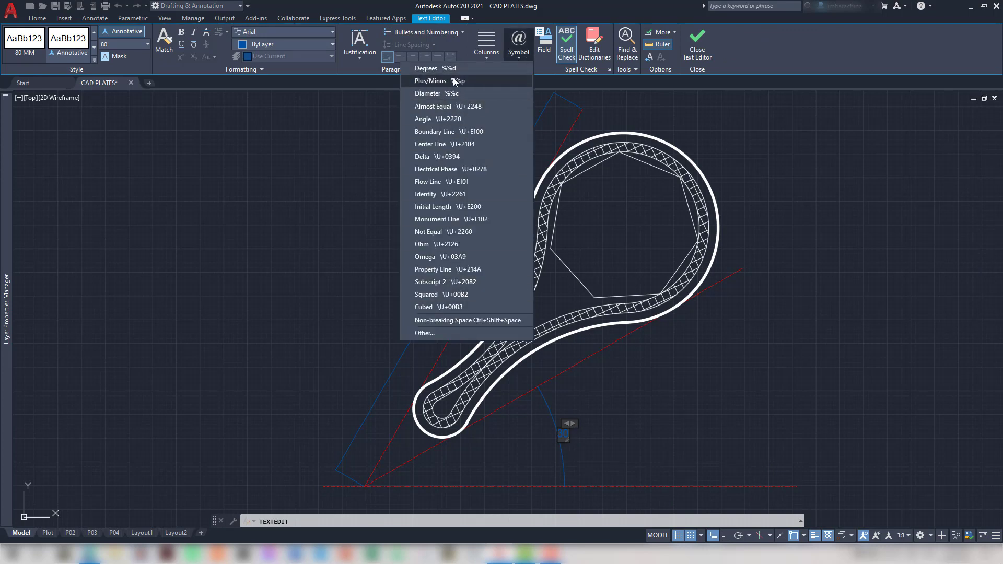
click(518, 52)
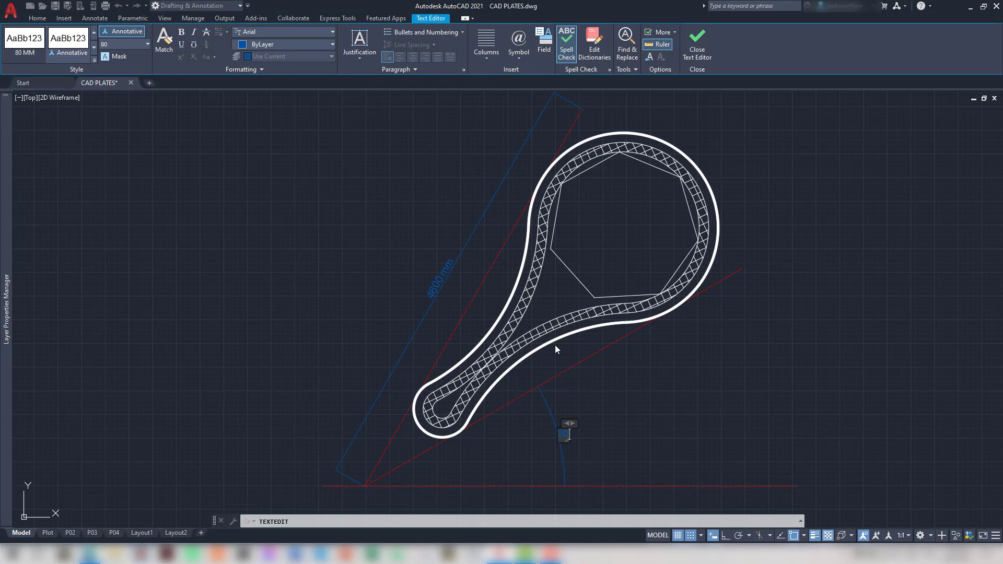
click(553, 419)
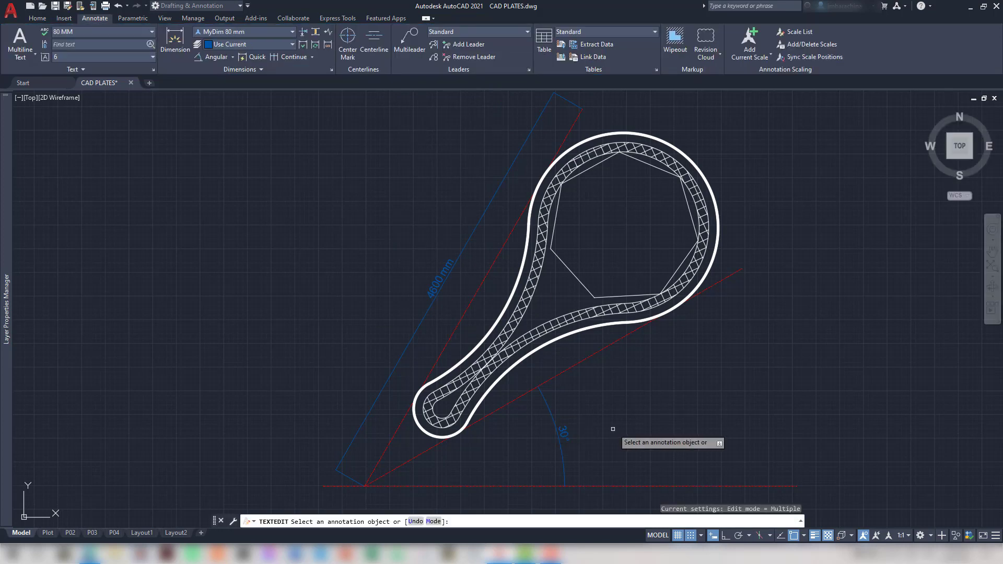
Add an angular dimension between the steeper red construction line and the horizontal baseline, placing its arc outside the 30° dimension
click(483, 293)
click(630, 475)
click(214, 56)
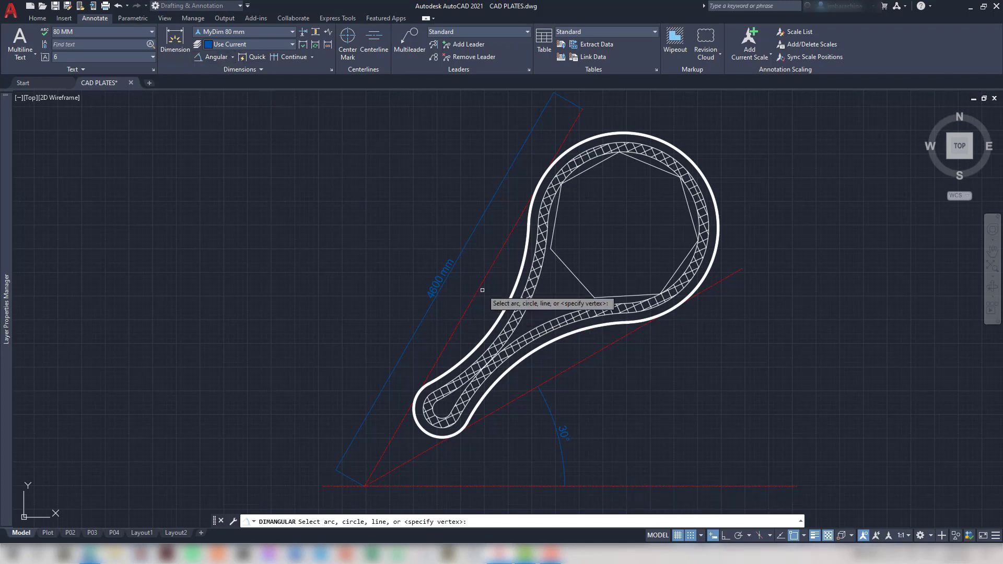
click(479, 292)
click(635, 486)
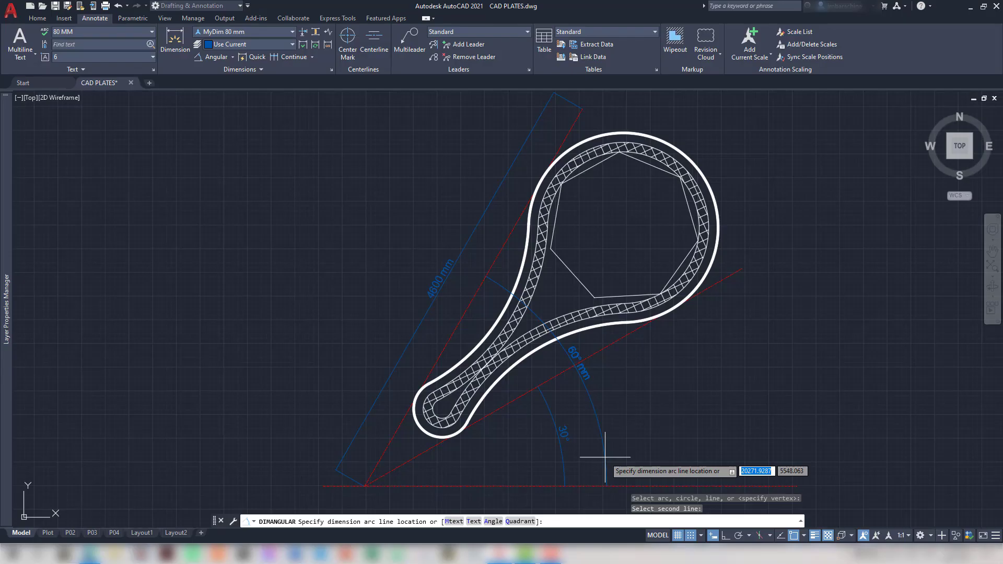
click(626, 450)
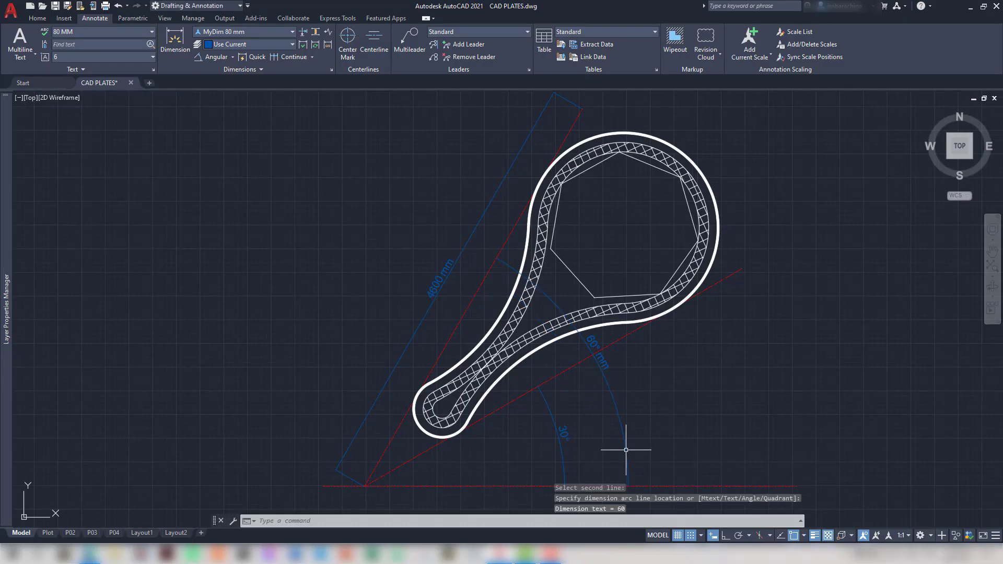
Replace the outer angular dimension's text with 60°, leaving out the mm suffix
double_click(601, 354)
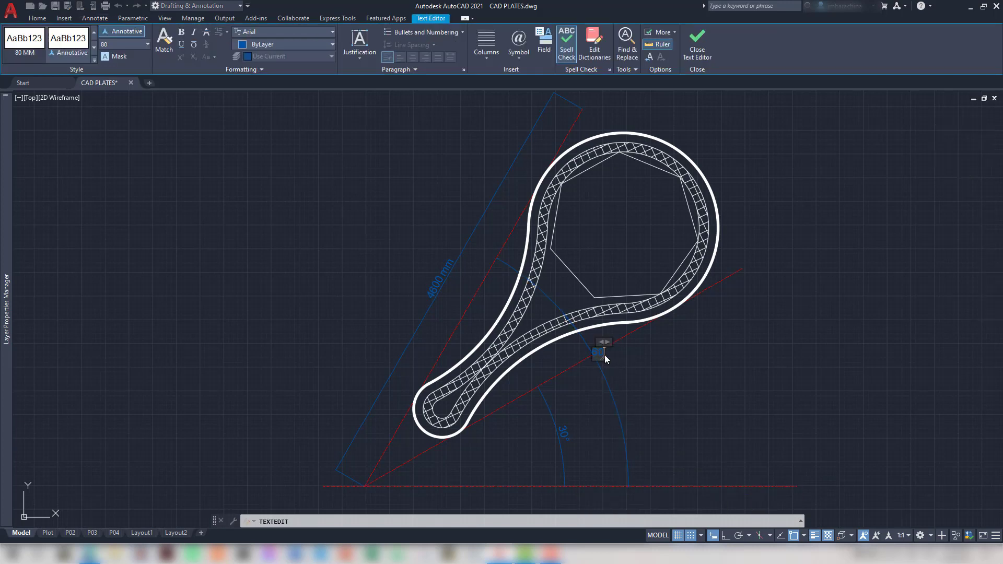
click(636, 363)
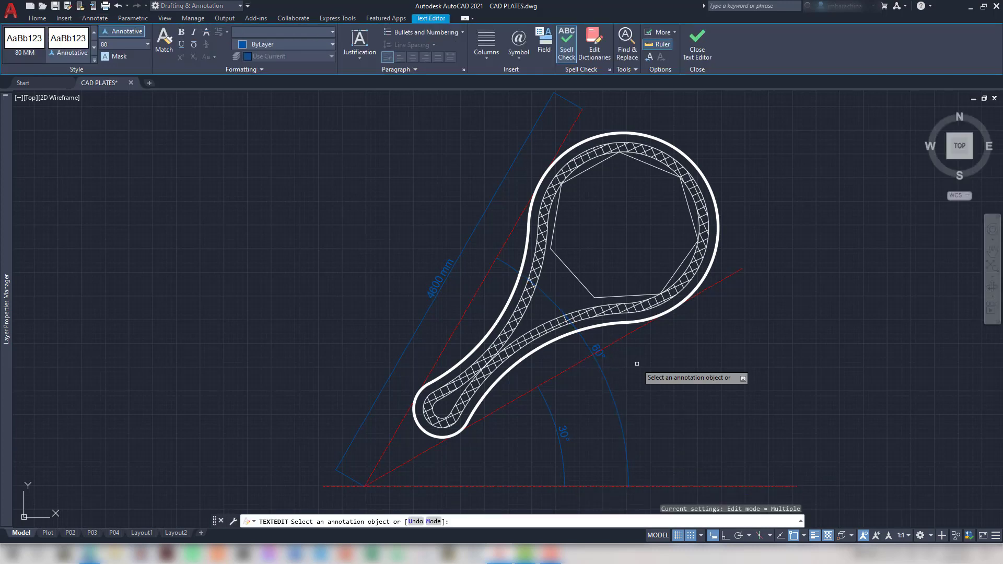
key(Escape)
Try stretching the 60° text away from the red construction line, and undo the move
click(603, 354)
click(599, 351)
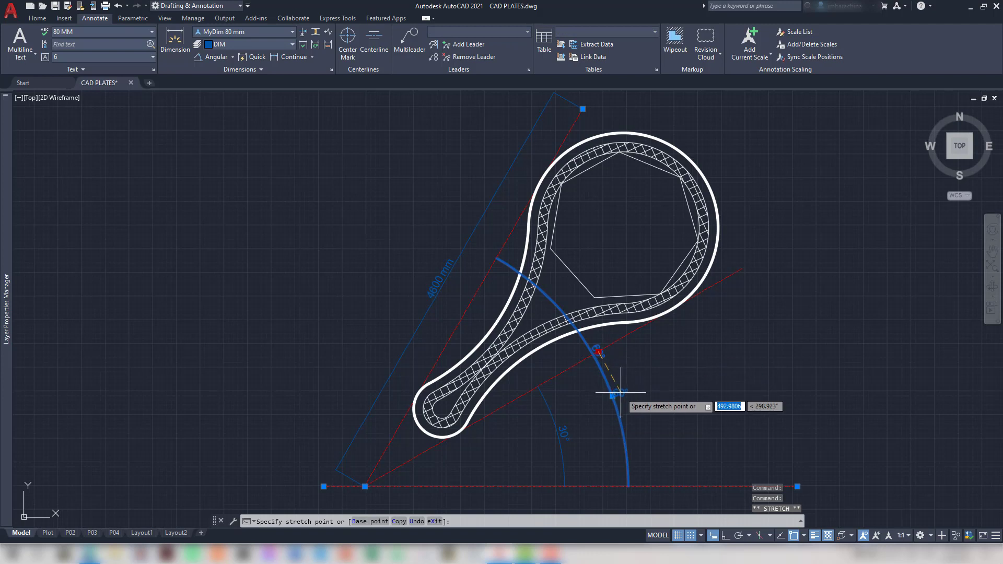
click(651, 377)
key(ctrl+z)
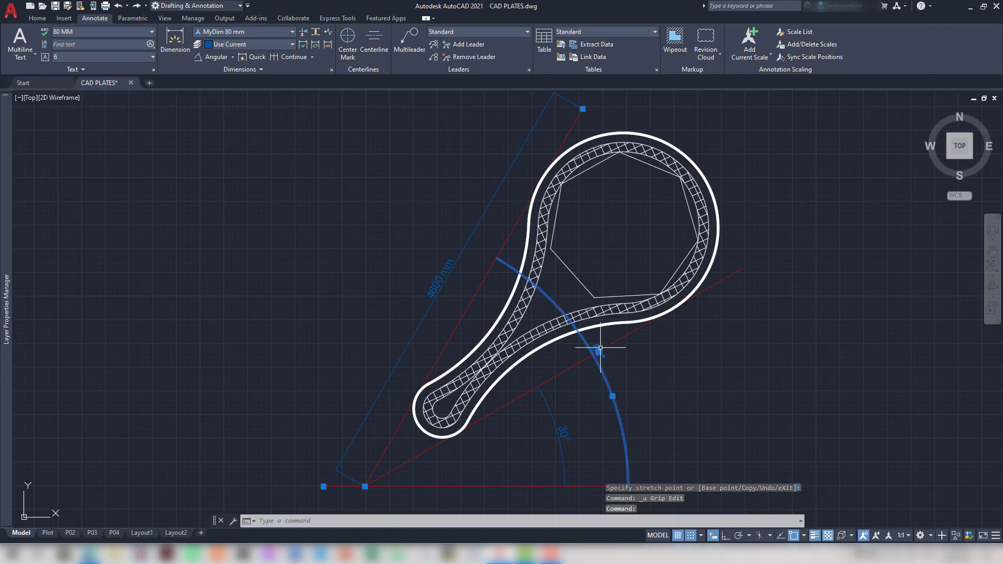
Try the different move modes for the 60° text and place it just outside its arc near the baseline
click(598, 352)
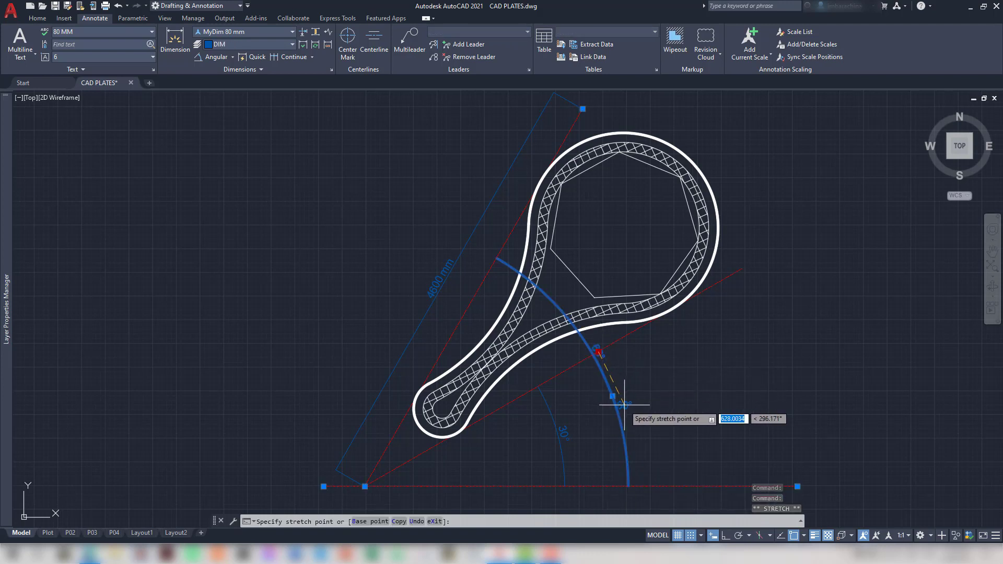
key(ctrl)
key(ctrl)
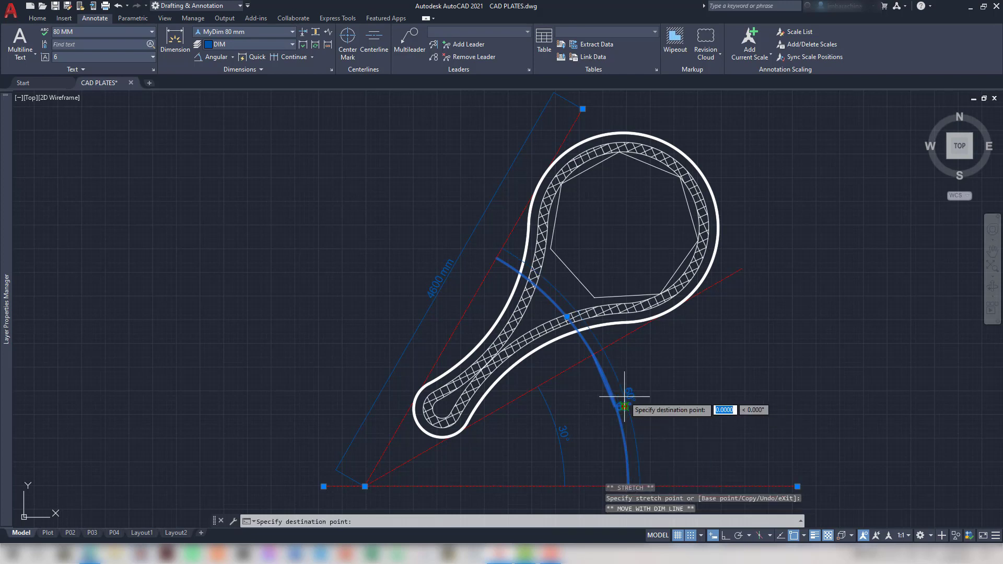
key(ctrl)
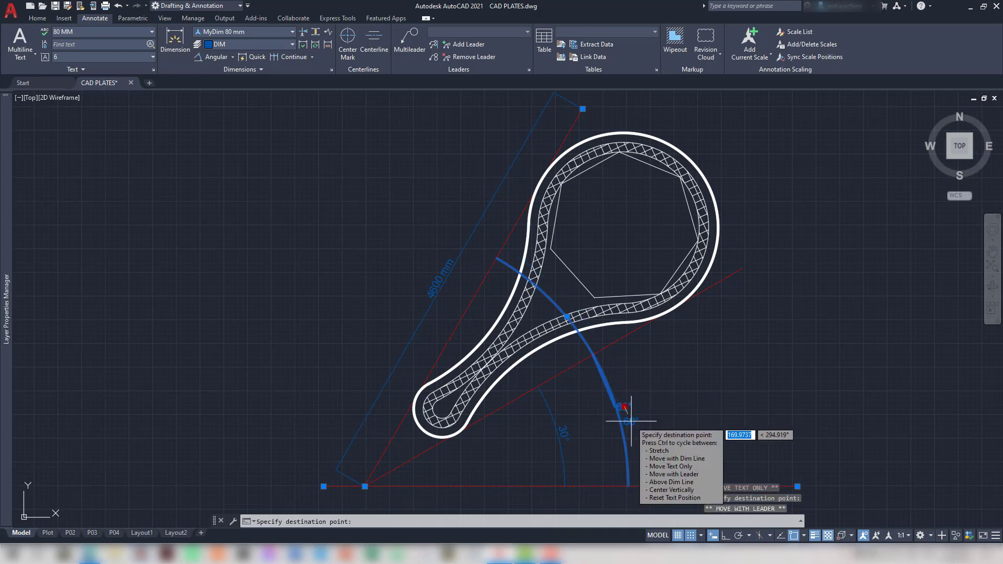
key(ctrl)
key(ctrl)
key(ctrl)
key(ctrl)
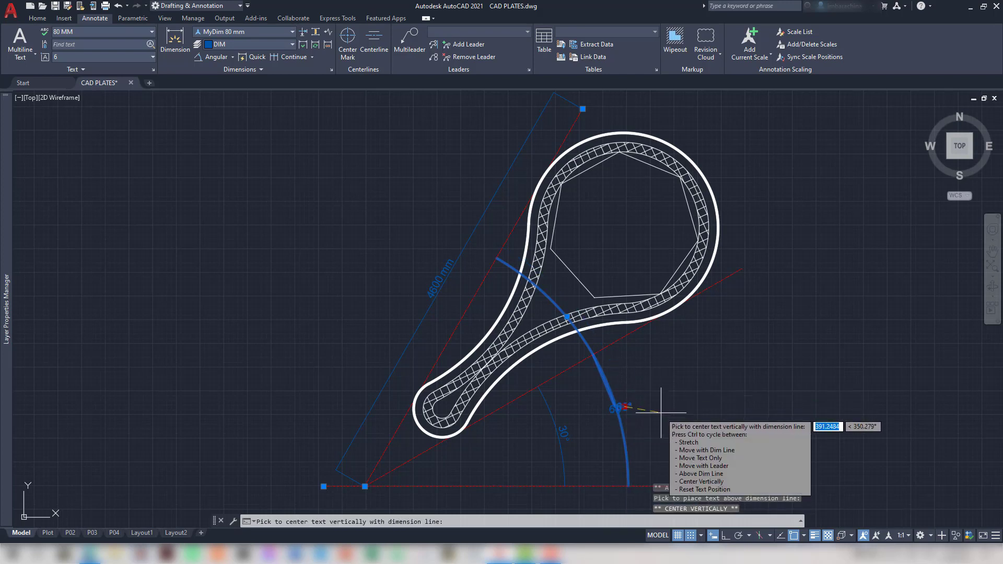
click(644, 433)
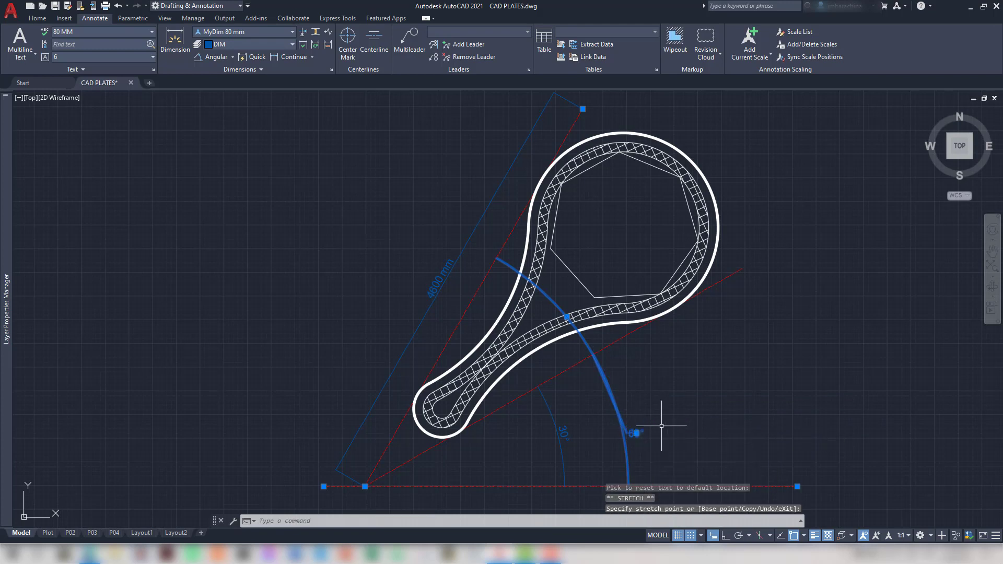
Move the 60° text together with its dimension line to between the red construction line and the baseline, undoing a further stretch
click(637, 433)
key(ctrl)
click(629, 401)
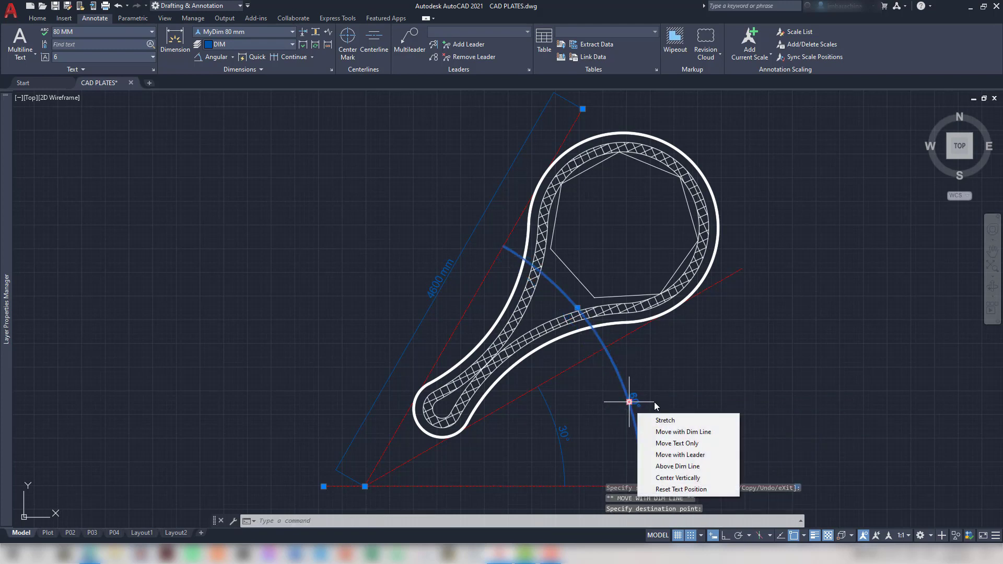
click(629, 402)
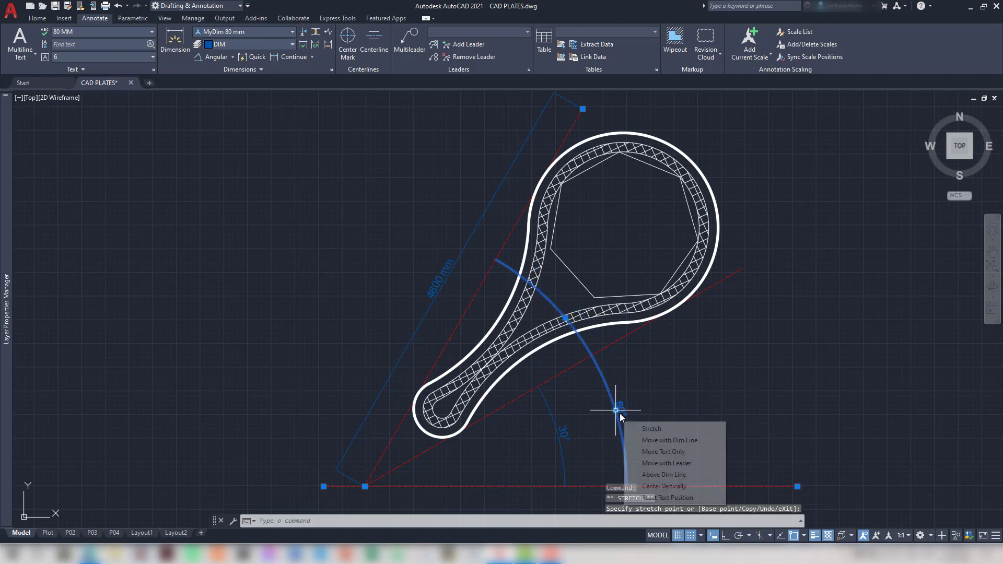
key(Escape)
text(u)
key(Return)
Stretch the 60° dimension inward so its arc sits closer to the 30° arc, with the text below the shallower construction line
click(662, 423)
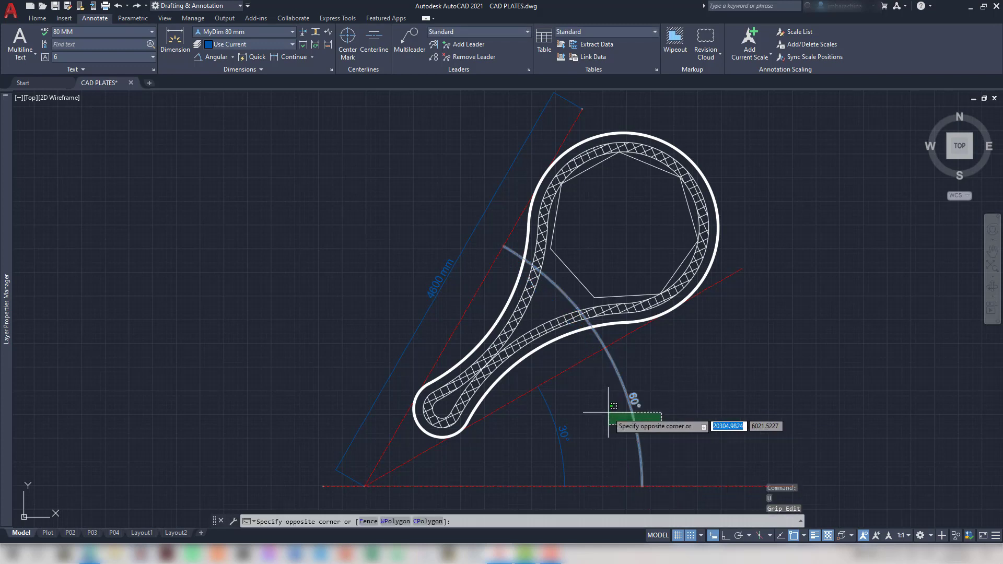
click(608, 413)
click(634, 401)
click(609, 409)
click(639, 378)
click(637, 374)
key(Escape)
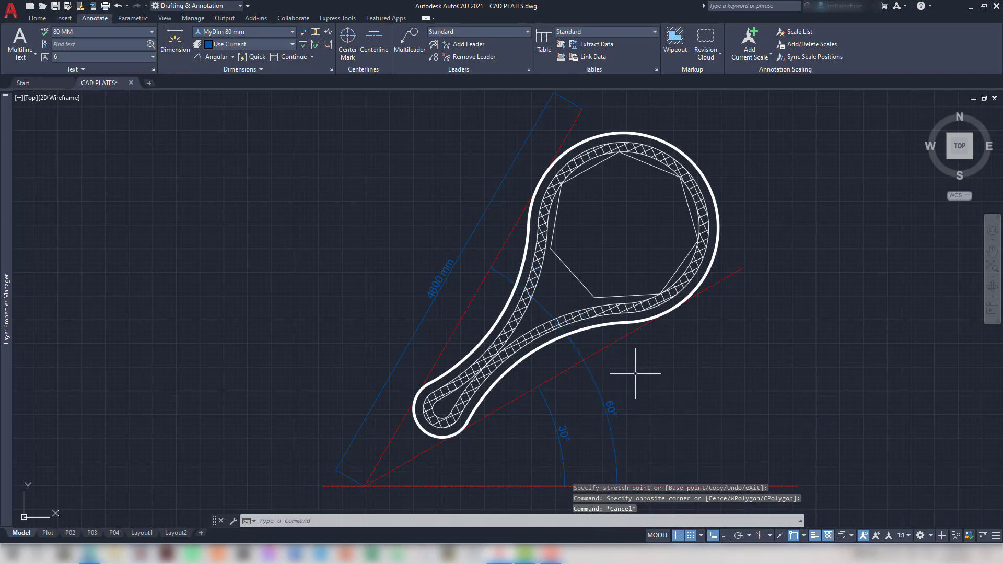
Check plate-04.pdf in the browser and add an aligned dimension between the centres of the plan's small and large ends, offset below the shape
key(alt+Tab)
scroll(560, 346, down, 3)
ctrl+scroll(560, 345, up, 3)
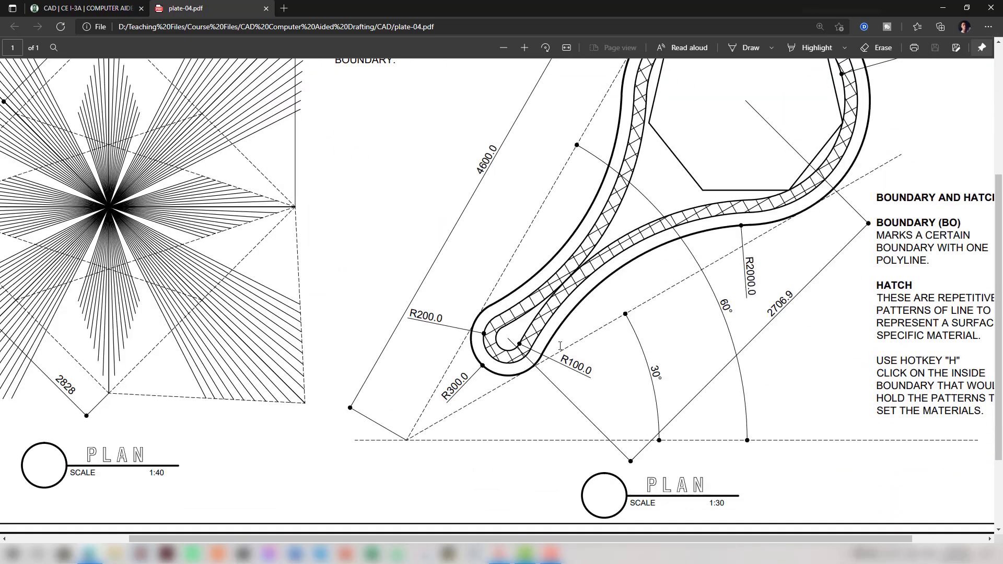
key(alt+Tab)
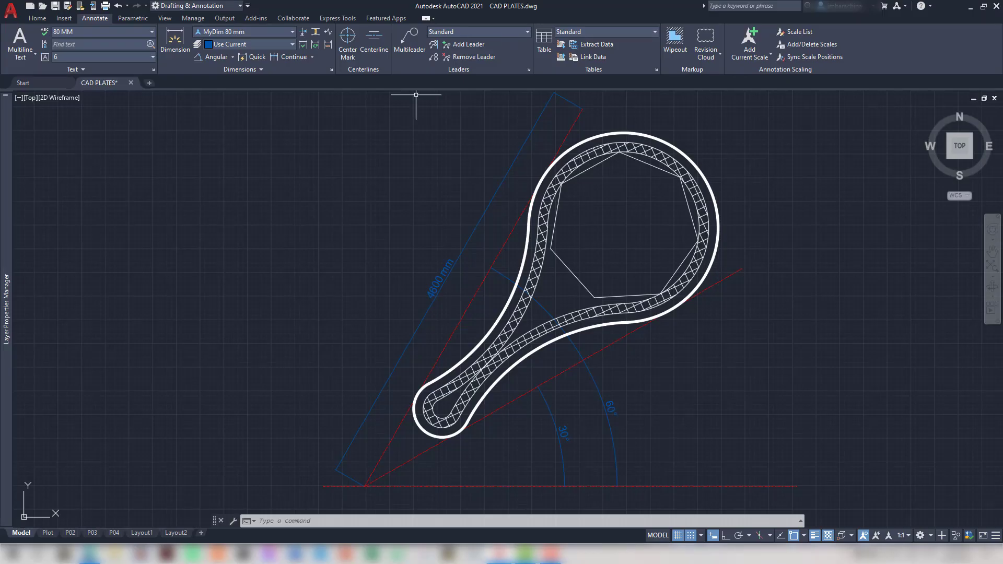
text(dim)
key(Return)
scroll(445, 413, up, 2)
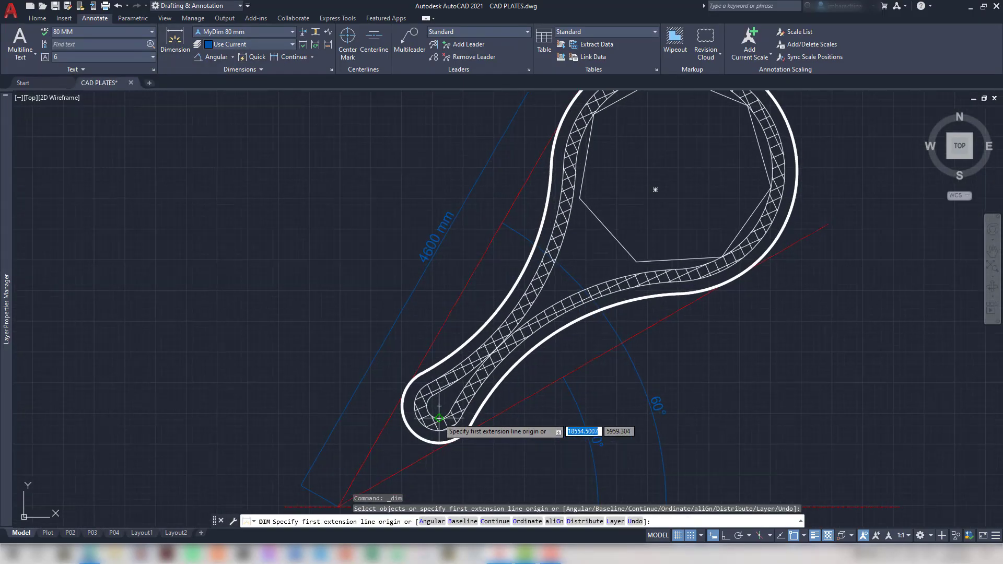
click(440, 406)
click(674, 170)
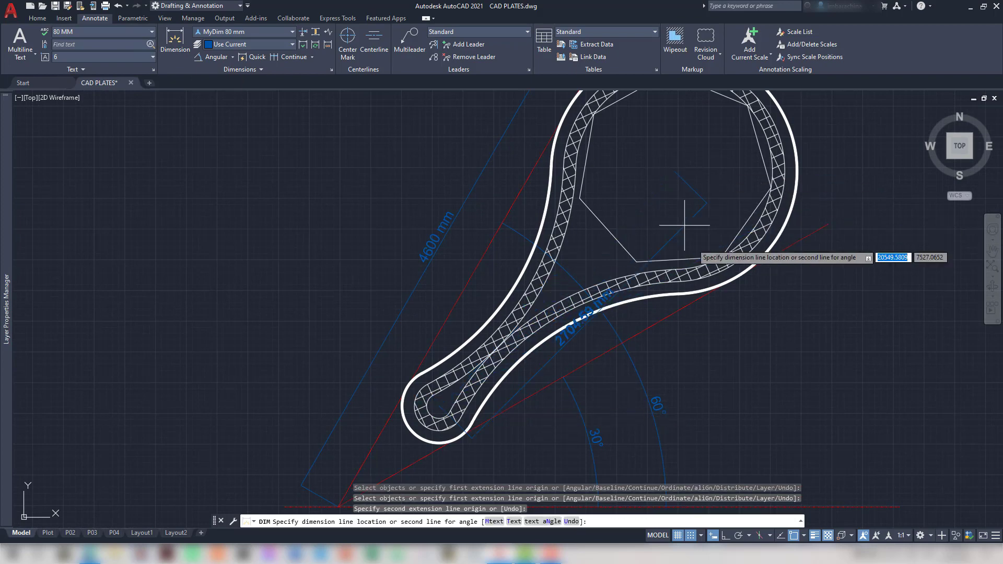
mouse_move(683, 224)
middle_down()
mouse_move(642, 273)
mouse_move(632, 322)
mouse_move(585, 354)
middle_up()
key(alt+Tab)
key(alt+Tab)
key(alt+Tab)
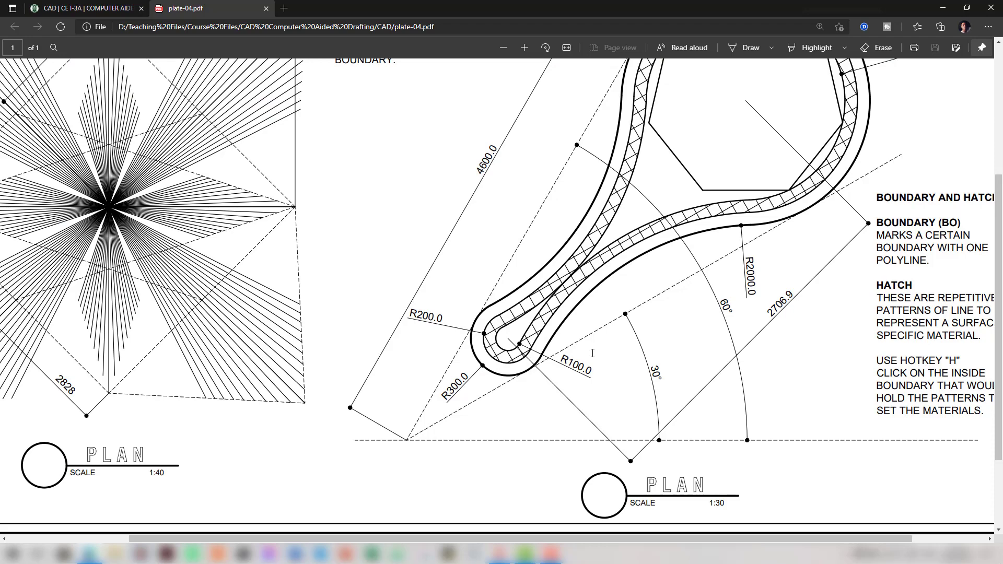
key(alt+Tab)
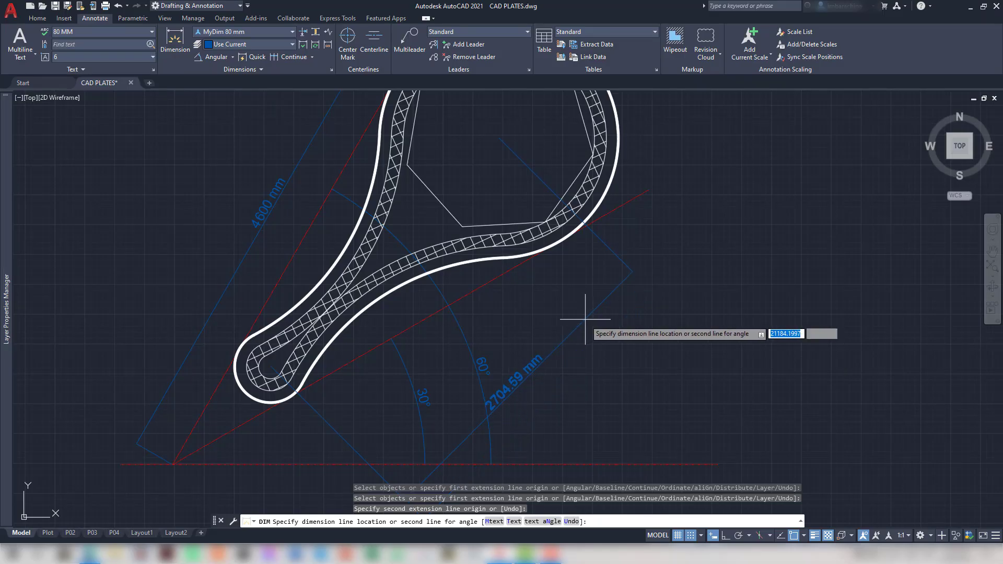
Check the radius callouts in plate-04.pdf again and add a radius dimension to the thick outer arc of the small end
key(alt+Tab)
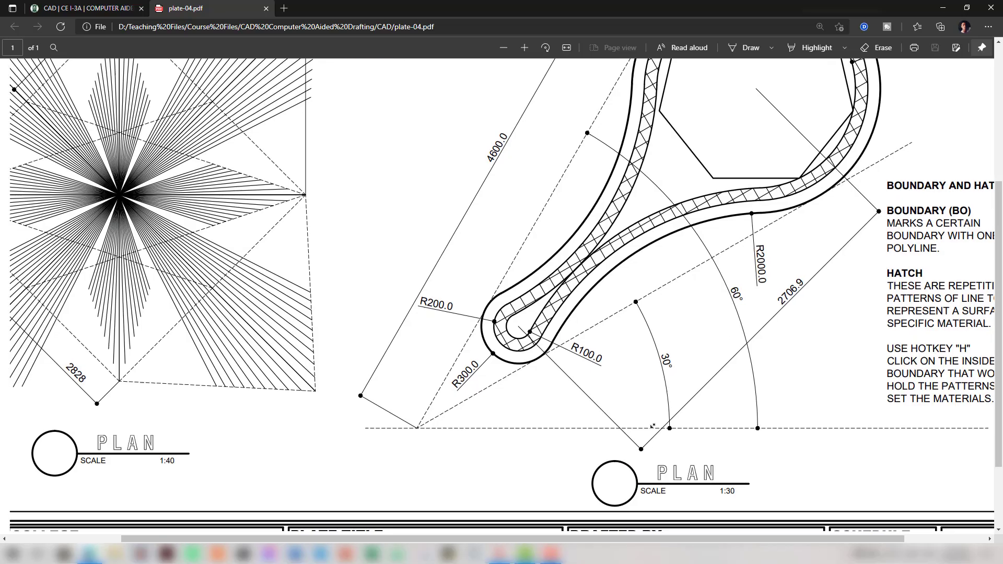
ctrl+scroll(818, 322, up, 5)
key(alt+Tab)
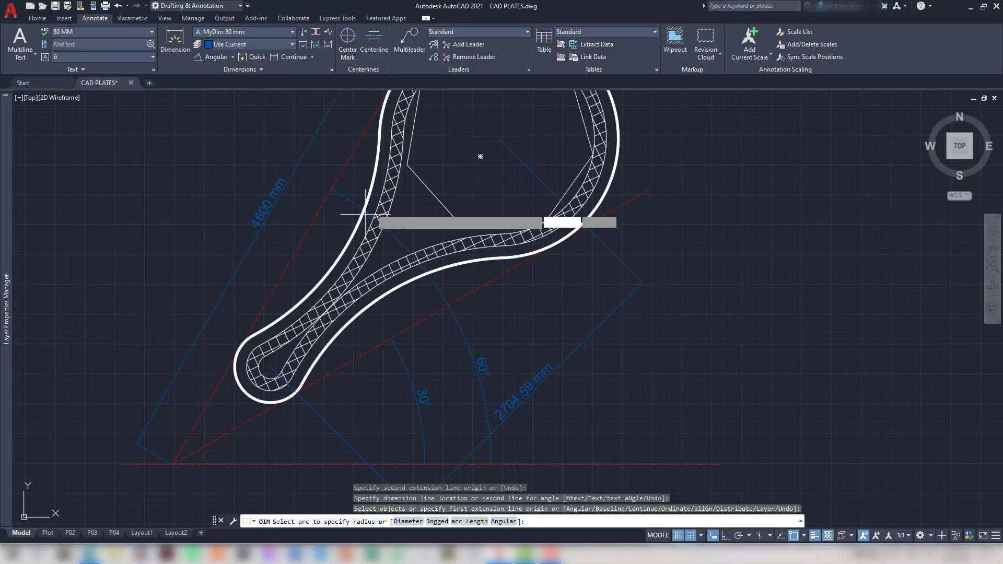
click(234, 56)
click(211, 143)
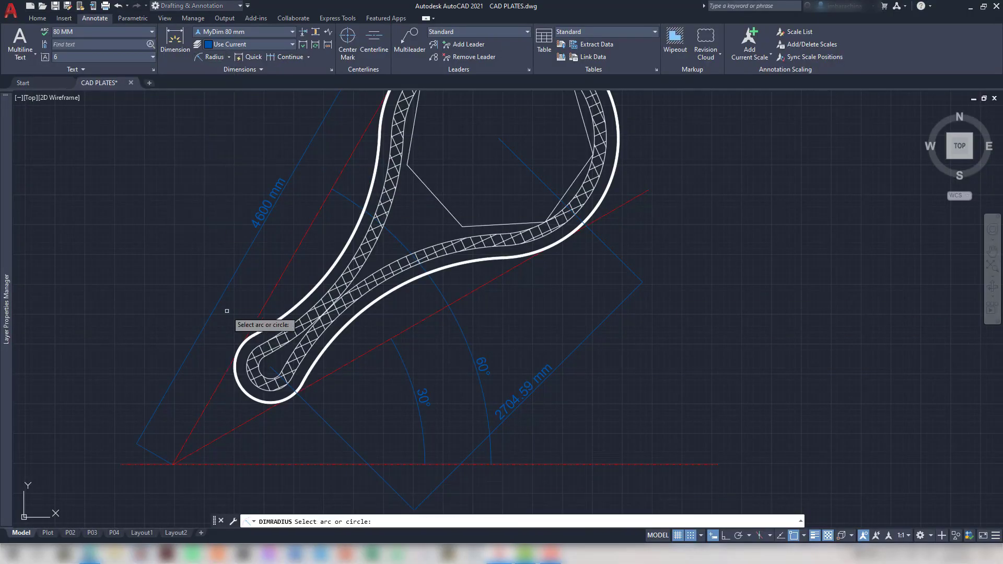
click(237, 361)
click(245, 381)
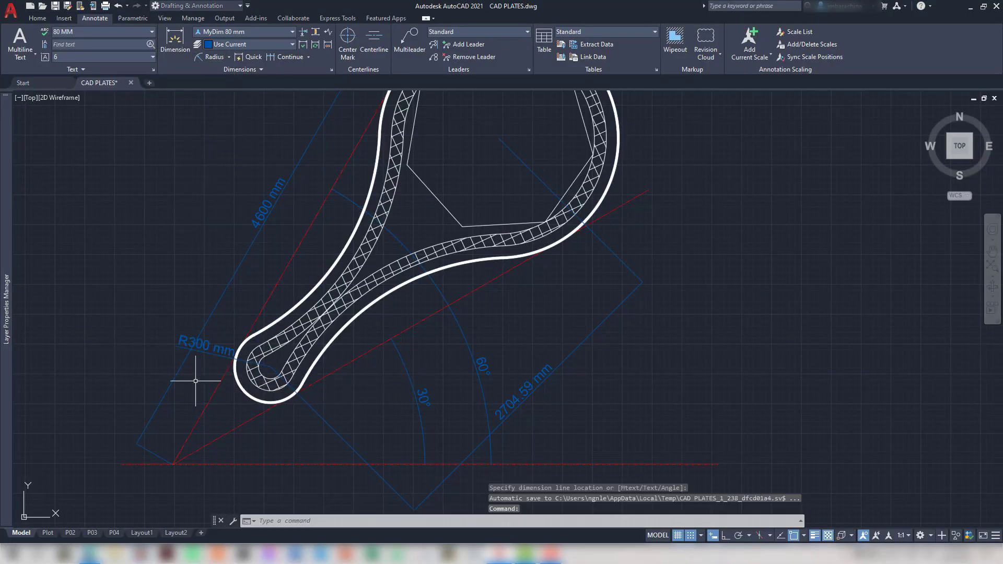
Add radius dimensions to the outer and inner hatch arcs of the small end, placing their texts below the first radius text
scroll(240, 195, up, 3)
key(Return)
click(249, 405)
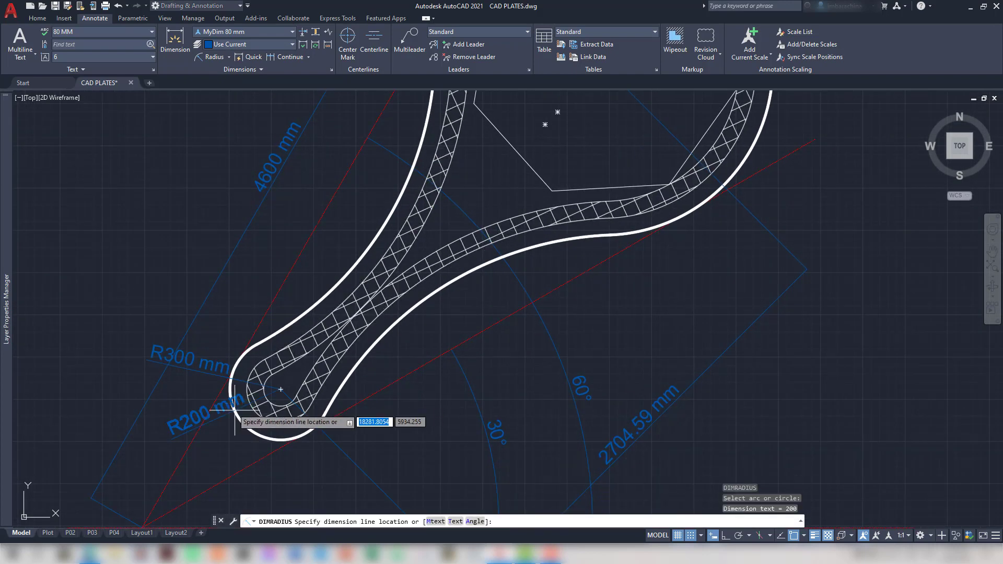
click(233, 411)
key(Return)
click(275, 404)
click(224, 440)
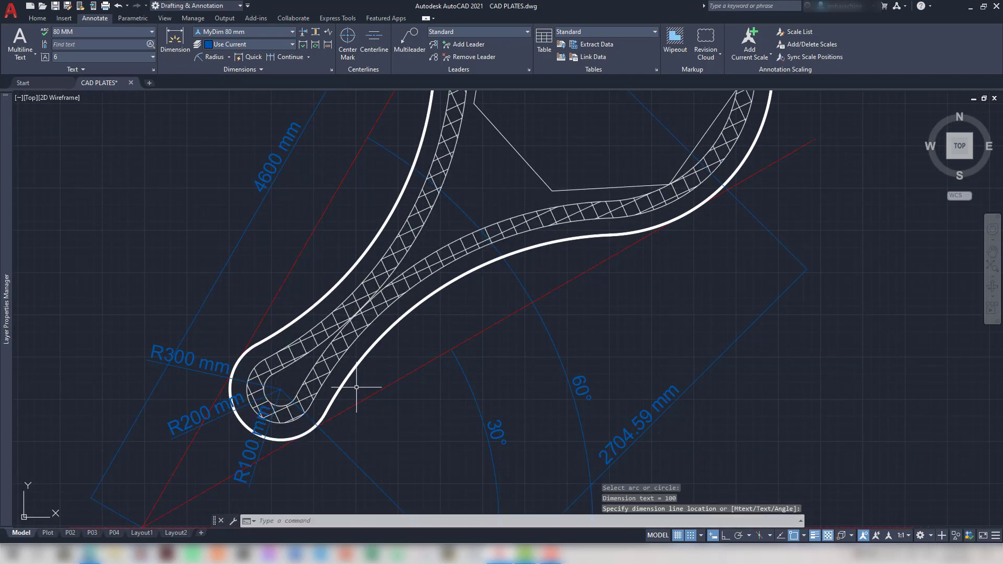
Add radius dimensions to the large end's inner hatch arc, outer hatch arc and thick outline arc, fanning their texts out around the head
scroll(679, 287, up, 5)
key(Return)
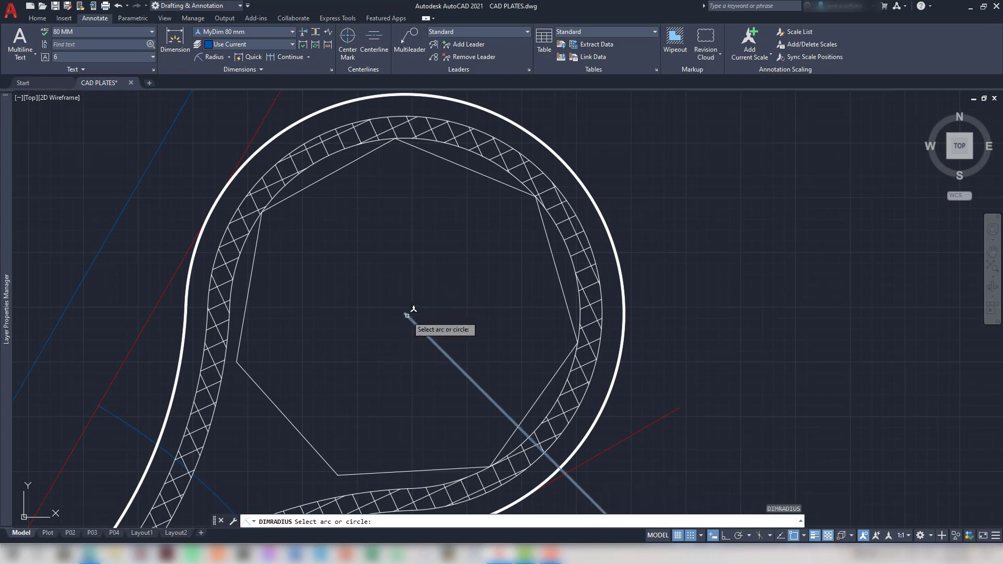
click(557, 234)
click(681, 227)
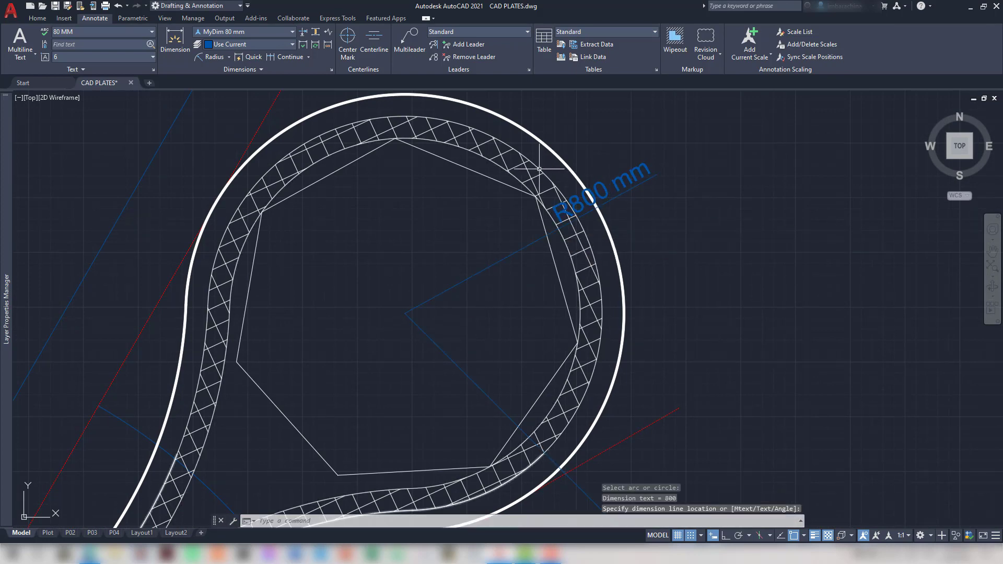
key(Return)
click(517, 151)
click(527, 140)
middle_drag(573, 137, 574, 295)
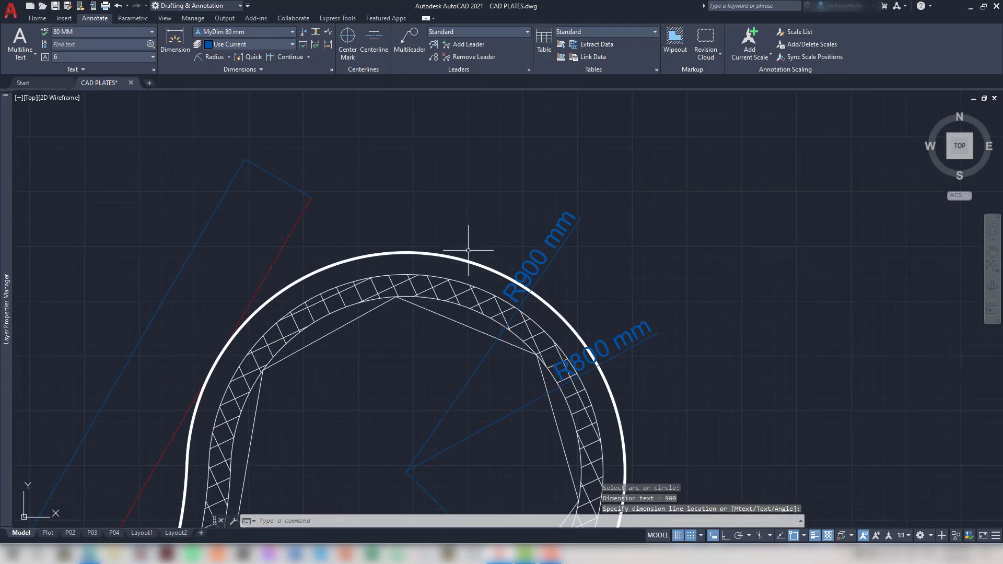
key(Return)
click(464, 259)
click(465, 254)
Move the R900, R800 and R1000 dimension texts around the large end farther outward, clear of the outline
click(548, 229)
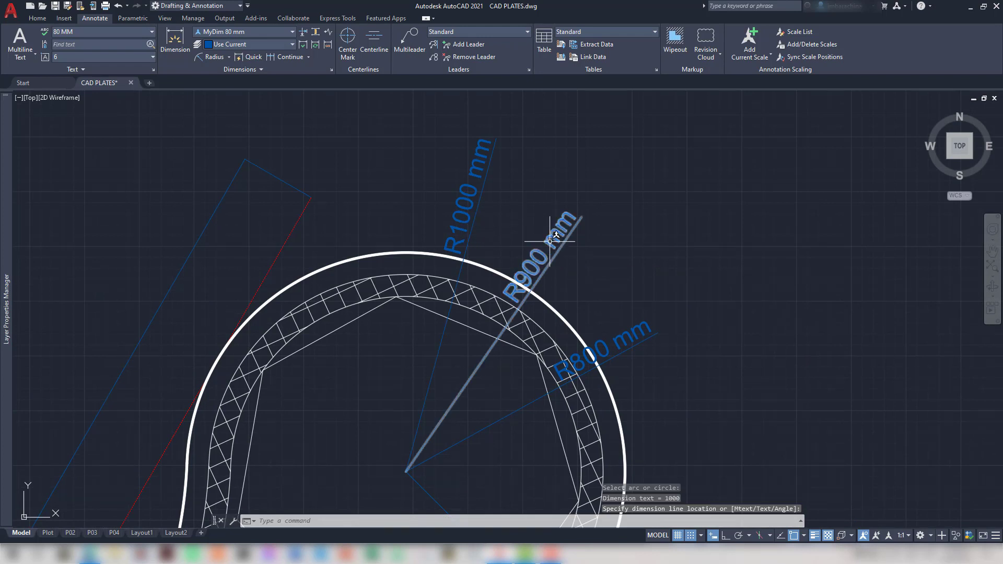
click(538, 255)
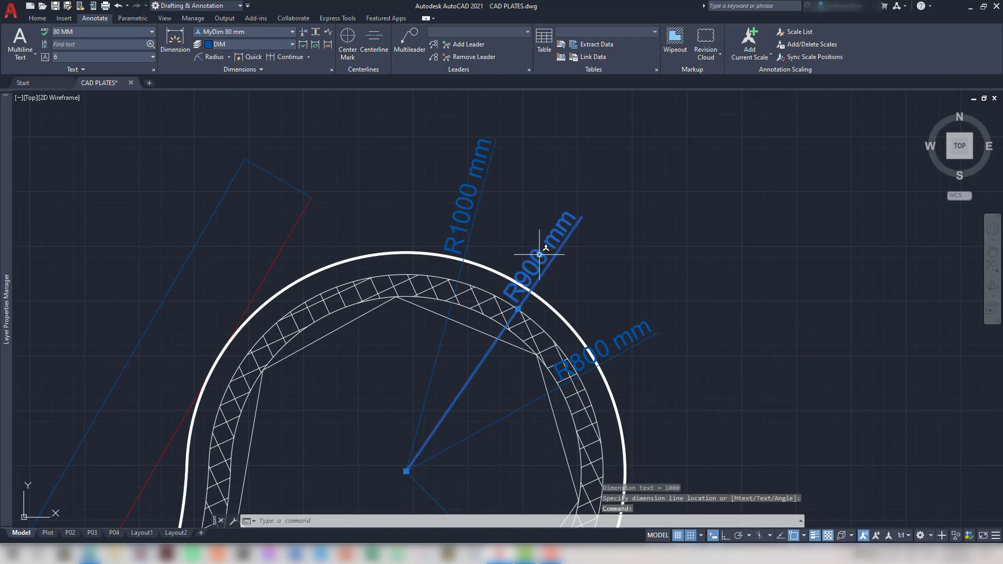
click(572, 230)
click(607, 333)
click(613, 340)
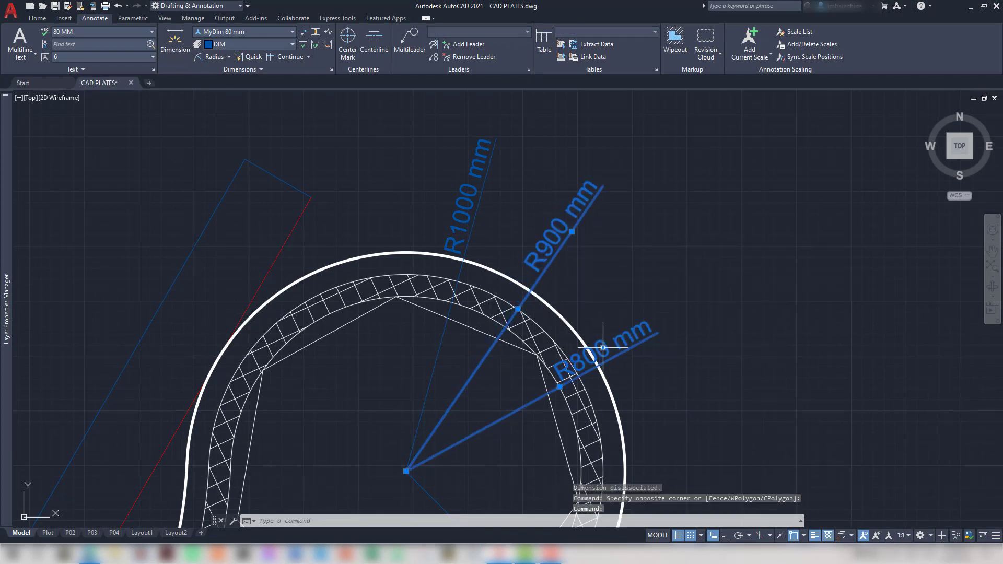
click(610, 360)
click(657, 328)
click(471, 204)
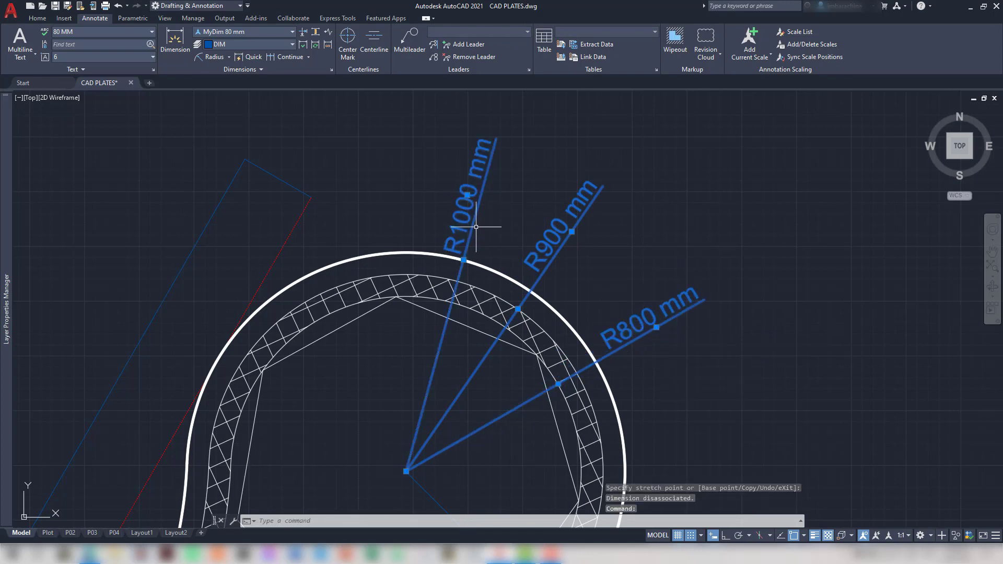
click(471, 203)
click(487, 173)
Move the R300, R200 and R100 dimension texts at the small end farther outward, clear of the thick outline
scroll(676, 236, down, 3)
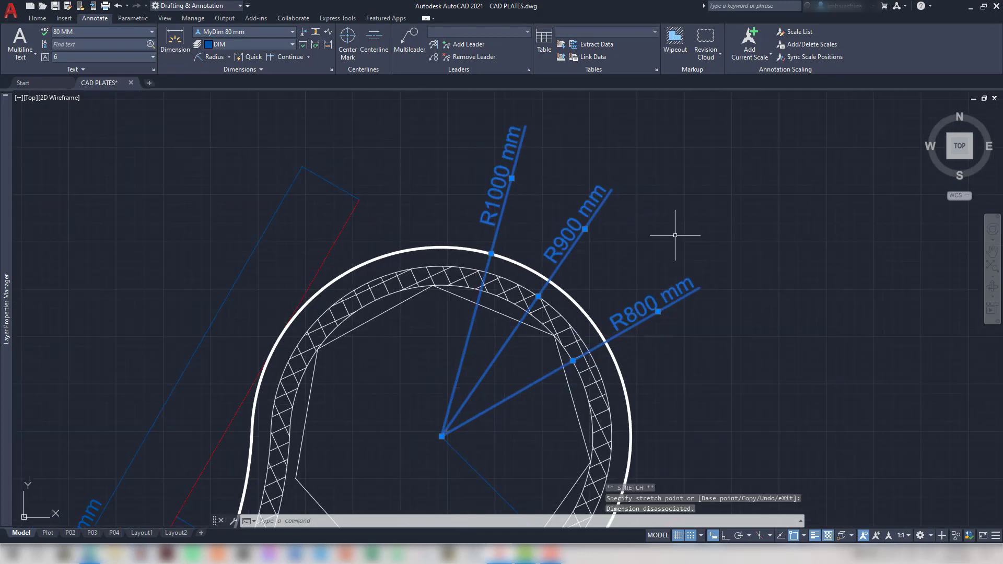
middle_drag(461, 393, 663, 92)
scroll(268, 374, up, 2)
middle_drag(349, 353, 352, 304)
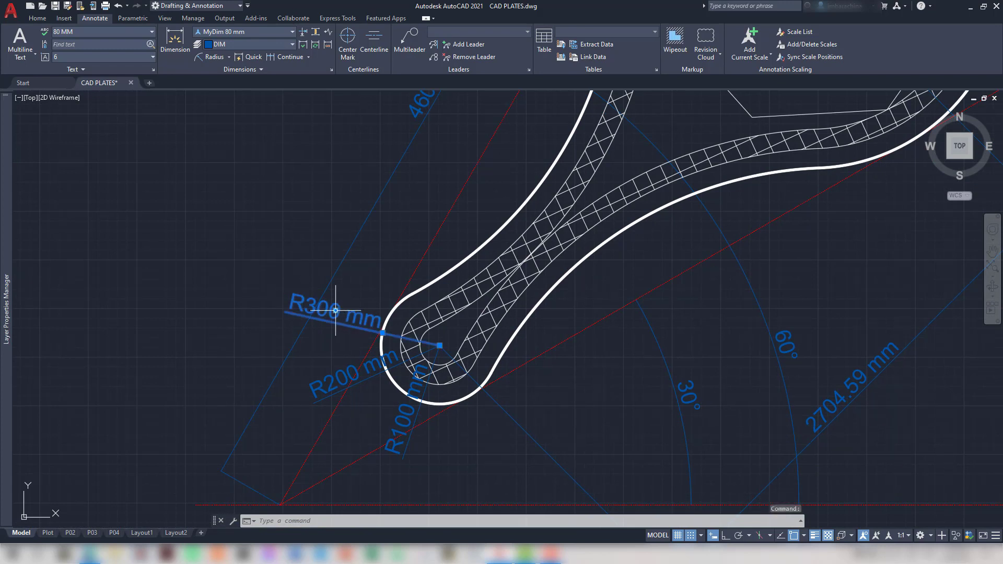
click(335, 310)
click(310, 317)
click(365, 368)
click(353, 374)
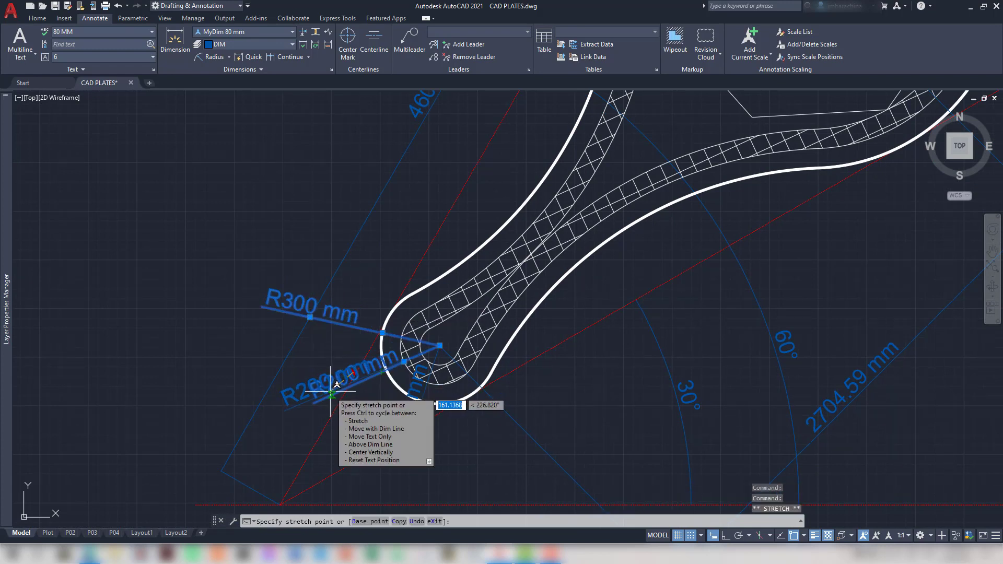
click(331, 391)
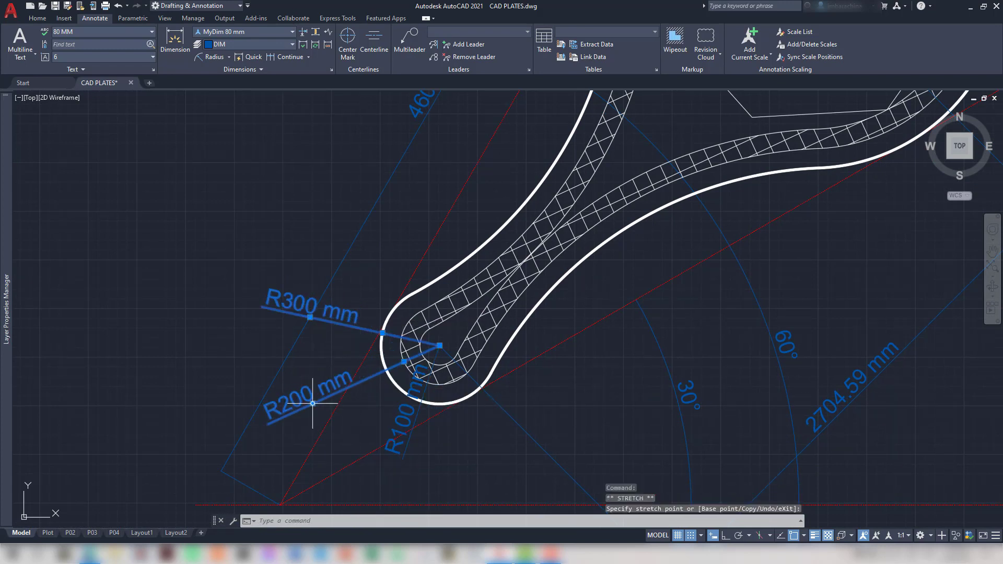
click(397, 431)
click(404, 411)
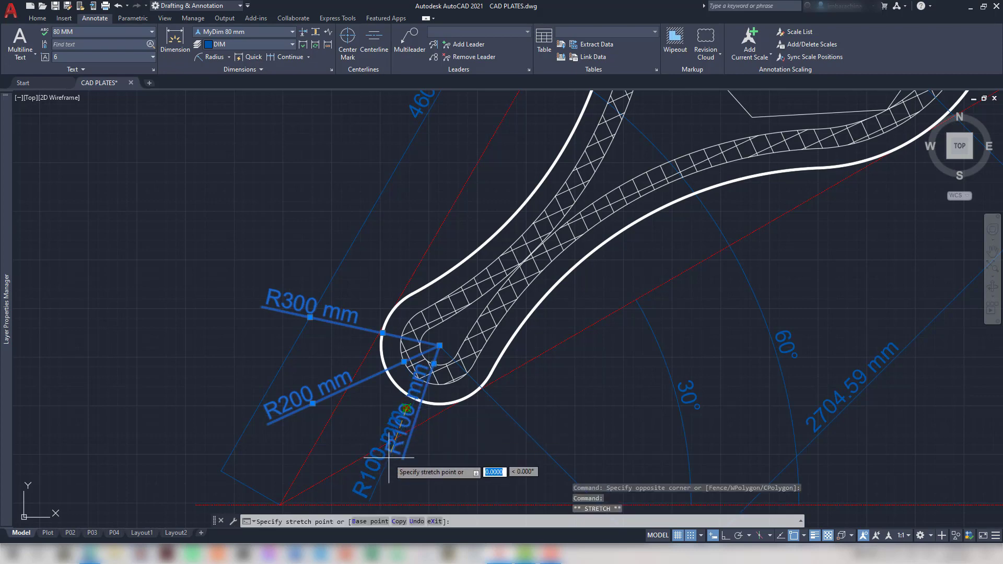
click(403, 459)
click(399, 471)
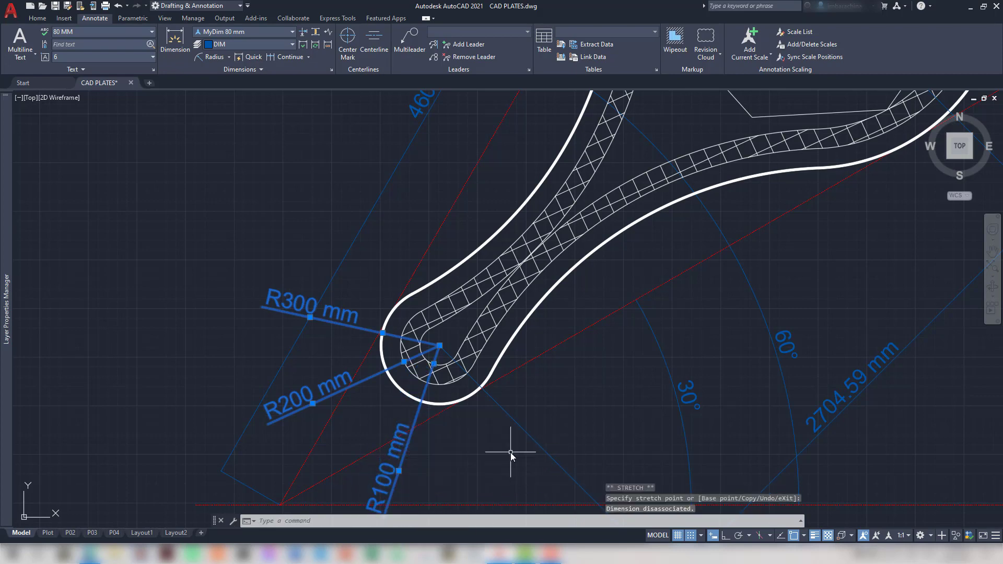
key(Escape)
Delete the three radius dimensions around the small end
scroll(440, 422, up, 5)
scroll(440, 420, down, 5)
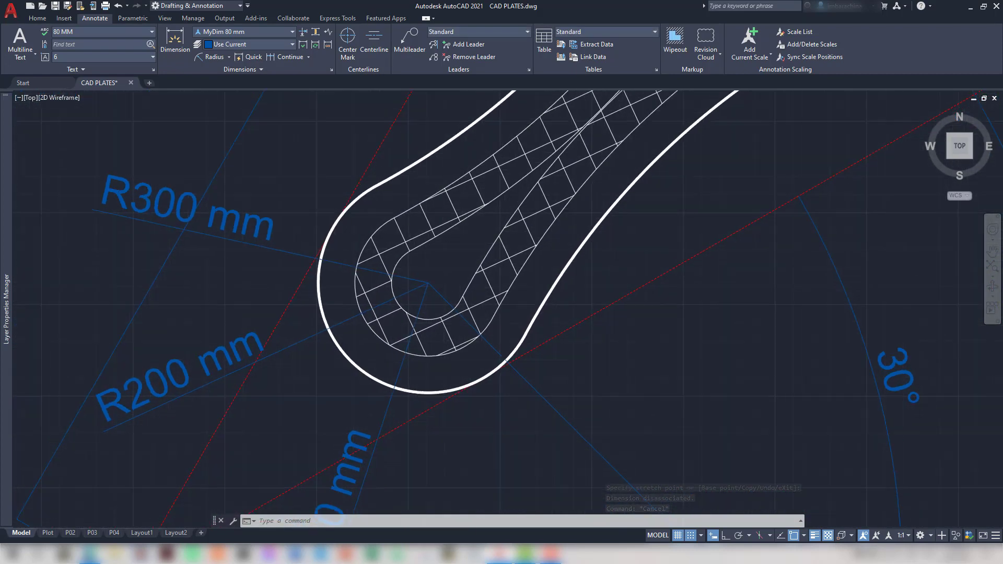
click(280, 378)
click(325, 302)
key(Delete)
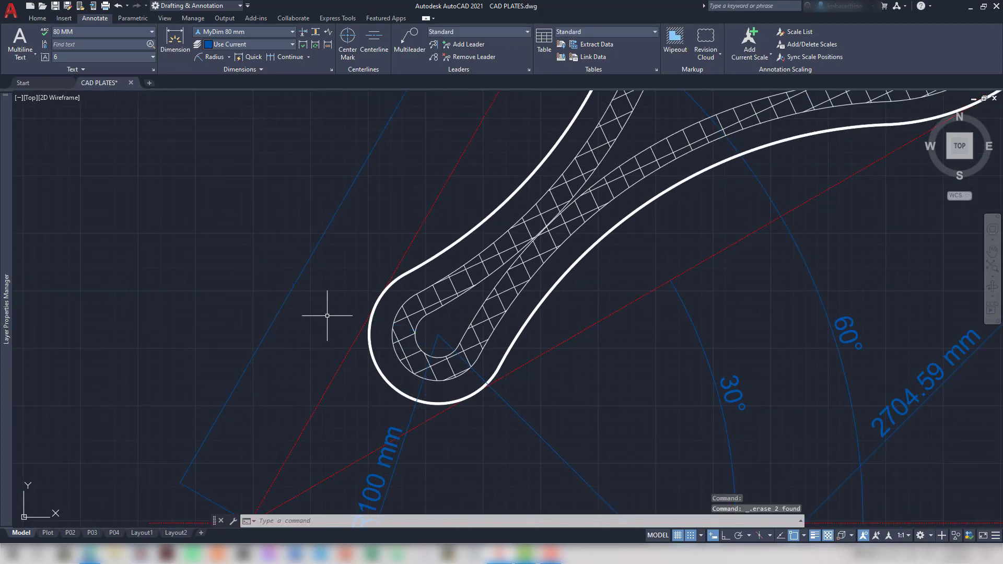
scroll(380, 353, down, 1)
middle_drag(362, 346, 350, 337)
Add a multileader reading R300 mm to the small end's thick outer arc and apply the 80 MM text style to it
click(228, 57)
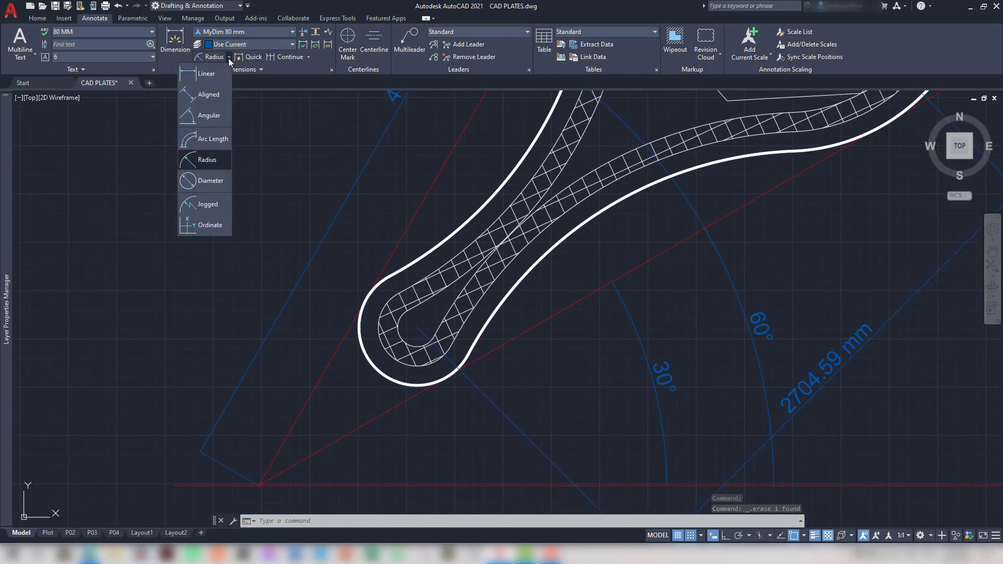
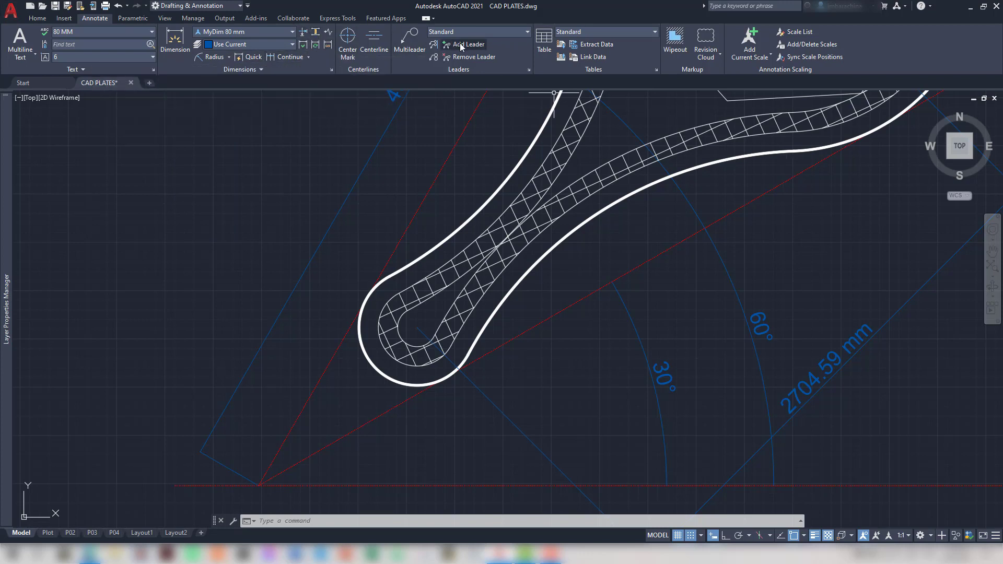
click(410, 45)
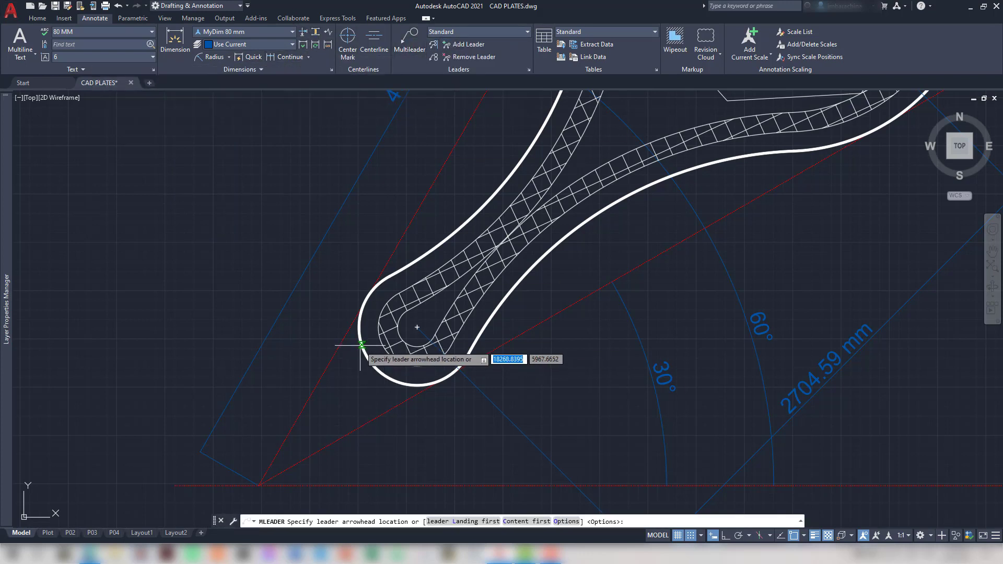
click(274, 294)
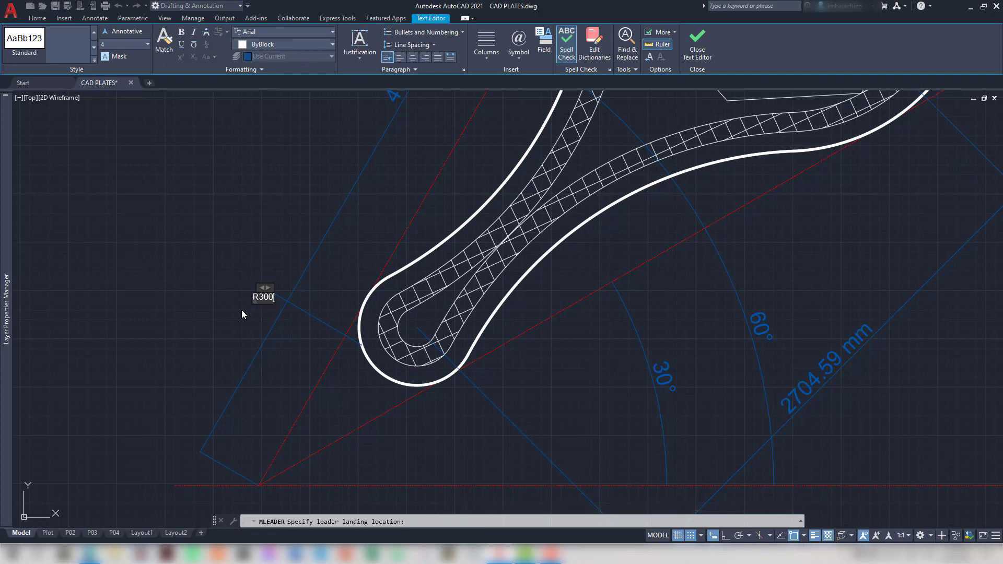
click(275, 289)
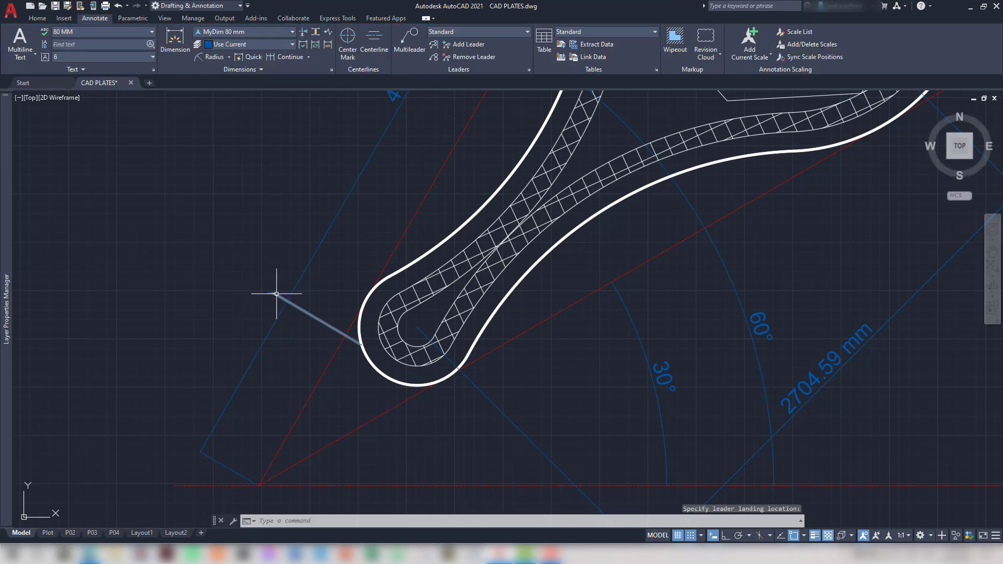
click(279, 287)
click(151, 32)
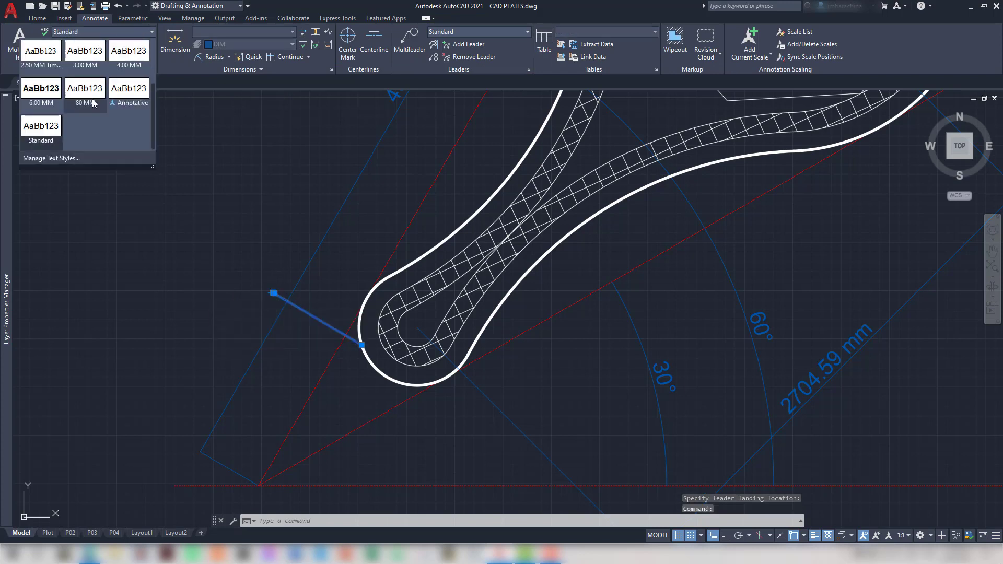
click(40, 49)
Create a multileader style named 80 mm based on Standard, with a Dot arrowhead of size 8
click(528, 70)
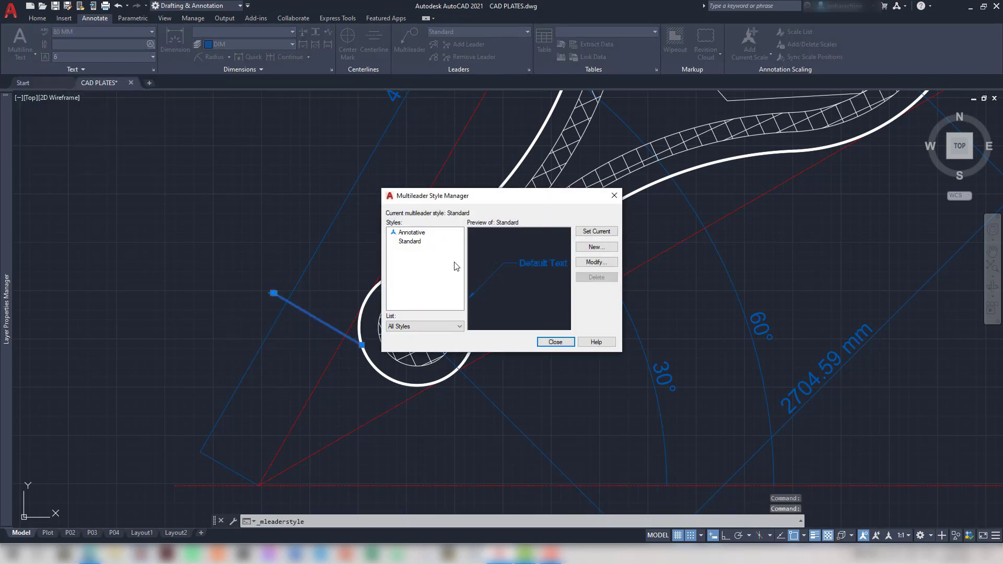
click(596, 246)
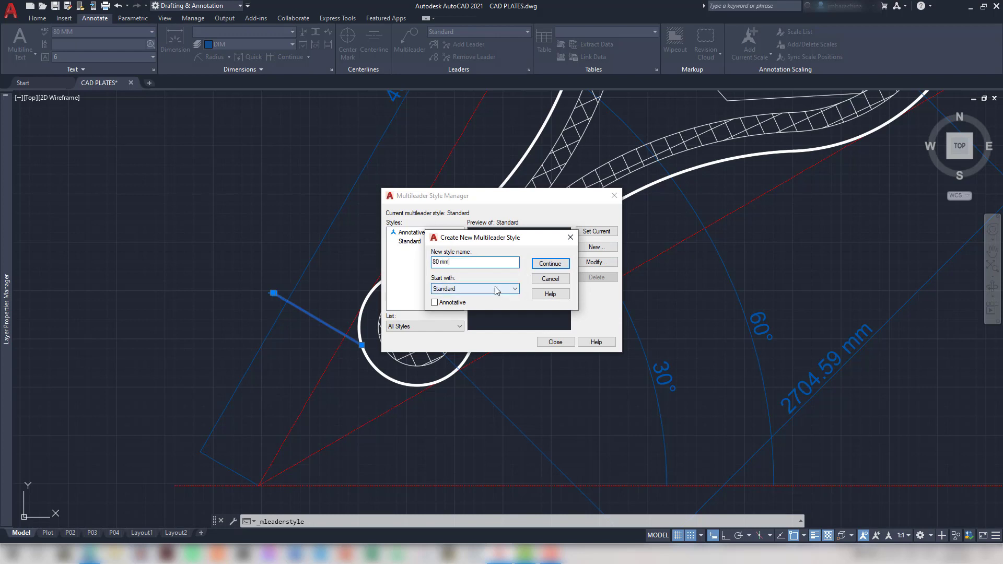
text(80 mm)
click(550, 263)
click(471, 192)
click(460, 202)
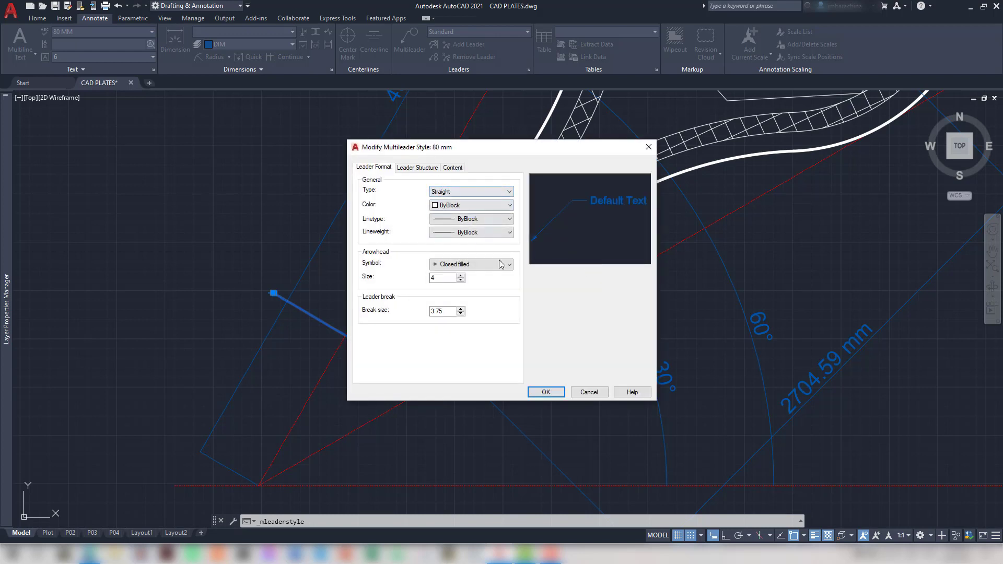
click(507, 264)
click(465, 302)
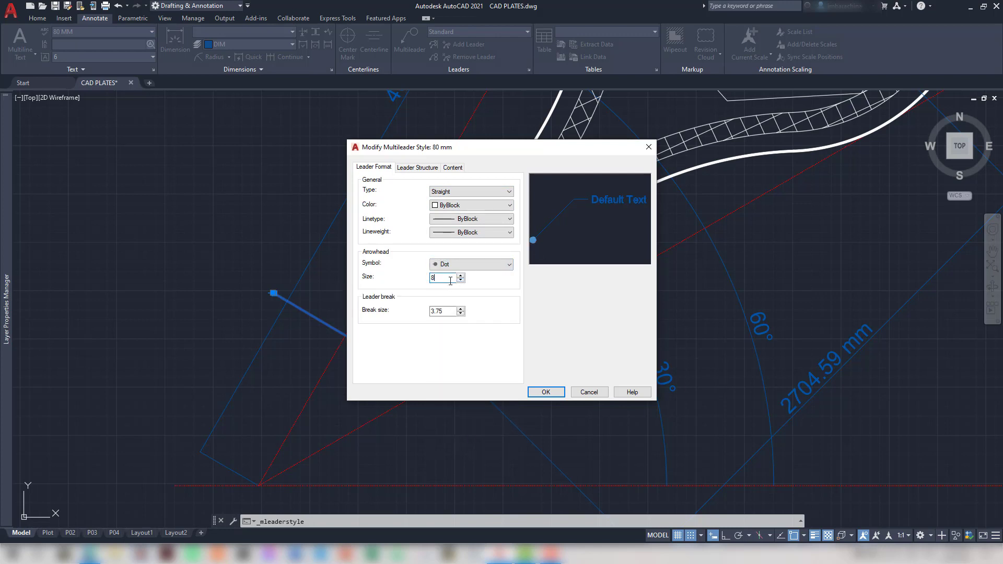
Give the new multileader style's content the 80 MM text style, save it and make the style current
click(431, 168)
click(452, 168)
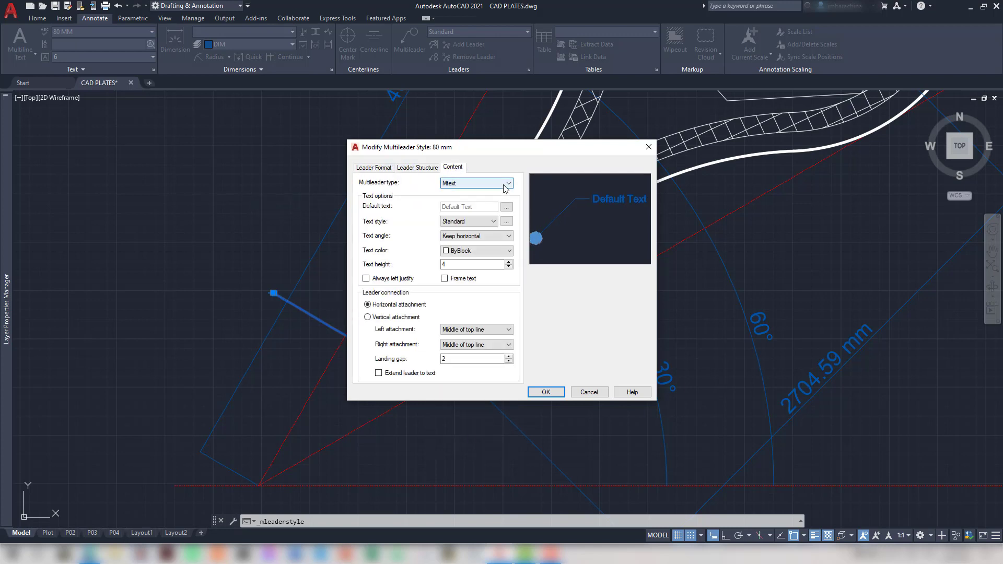
click(493, 221)
click(498, 268)
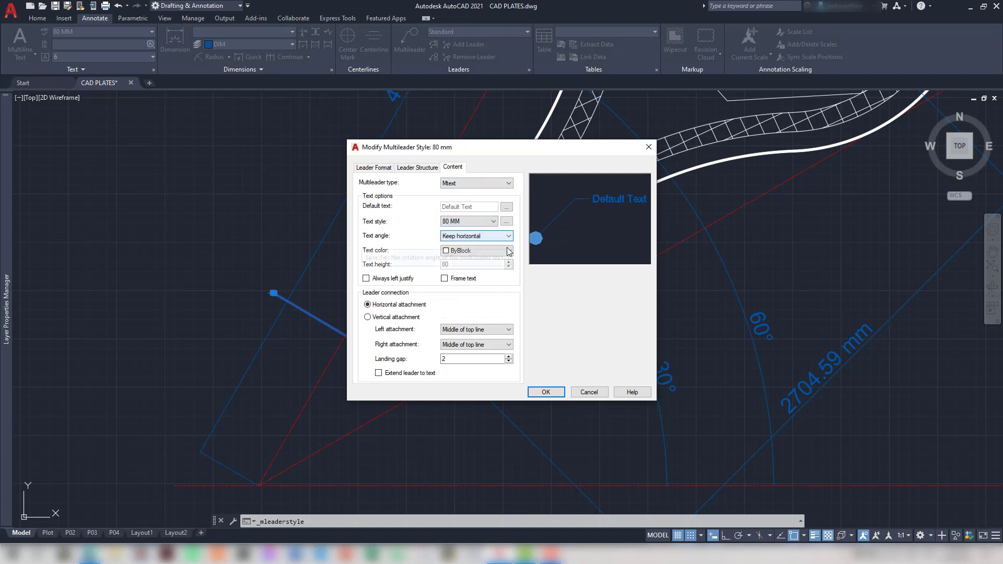
click(553, 397)
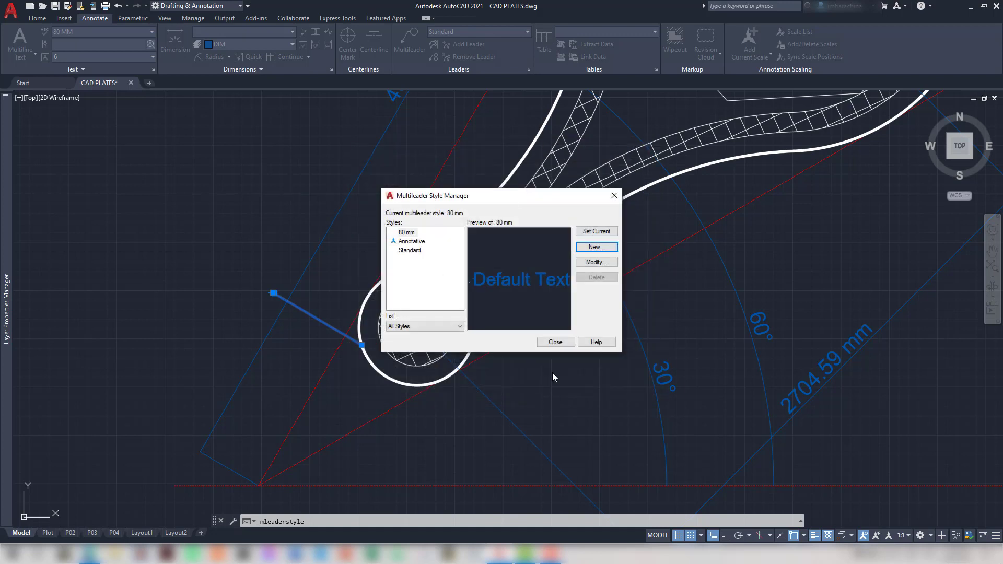
click(585, 232)
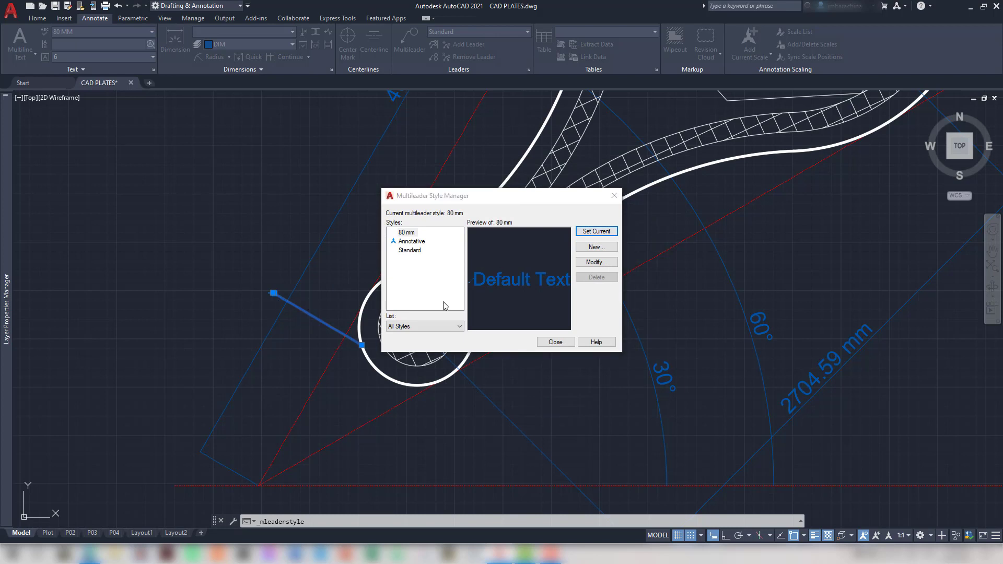
click(555, 342)
Apply the 80 mm multileader style to the R300 mm leader at the small end
click(312, 296)
click(313, 315)
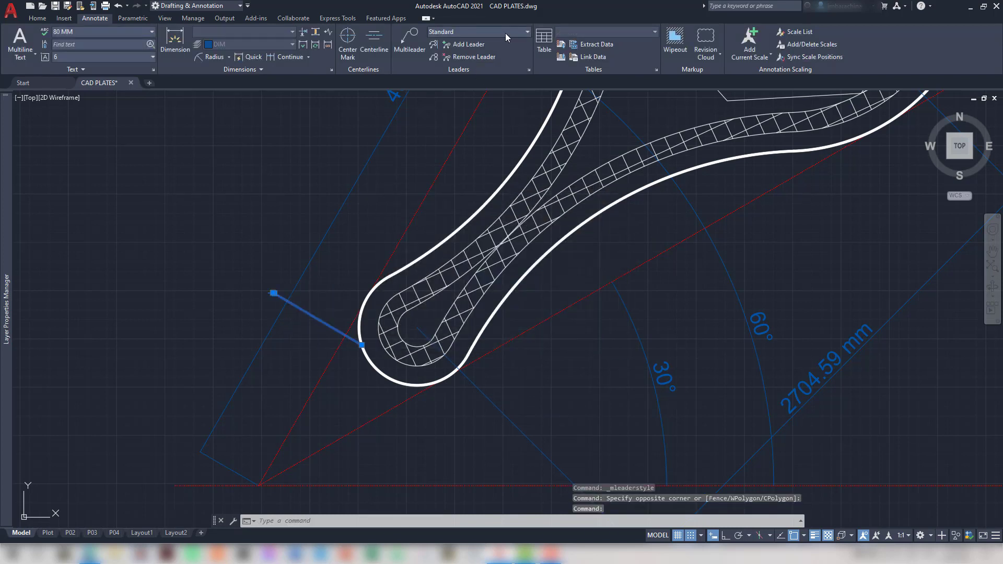
click(506, 33)
click(428, 61)
key(space)
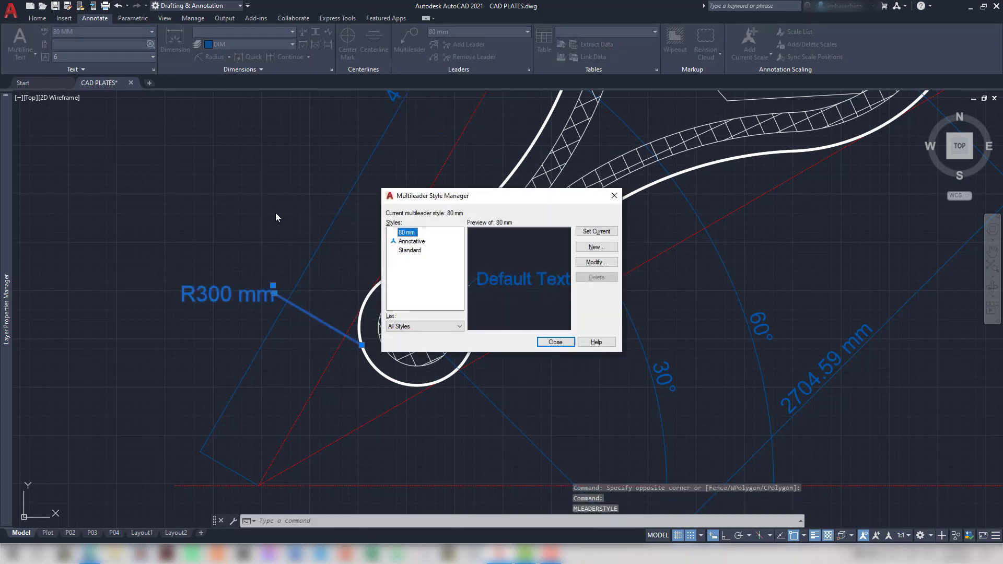
key(Escape)
Add a multileader reading R200 mm to the small end's outer hatch arc, with its text below the R300 mm label
middle_drag(315, 318, 311, 297)
scroll(317, 299, up, 3)
scroll(344, 239, down, 1)
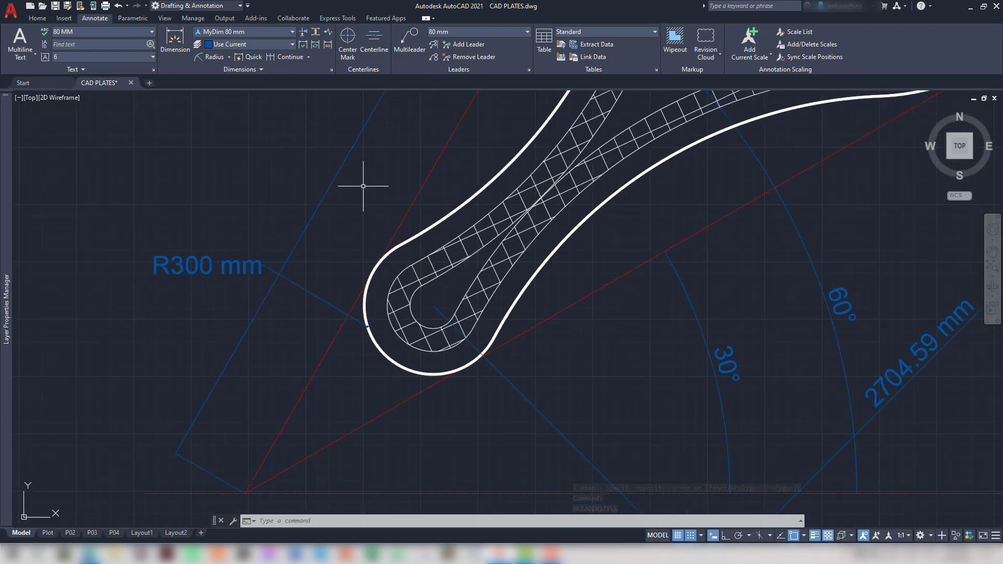
click(409, 39)
click(402, 336)
click(282, 388)
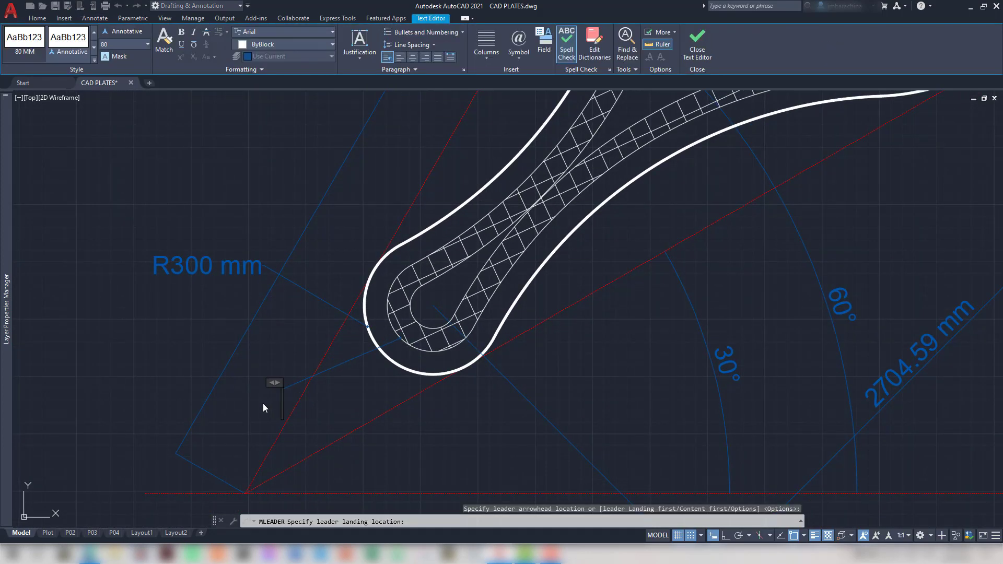
text(R200)
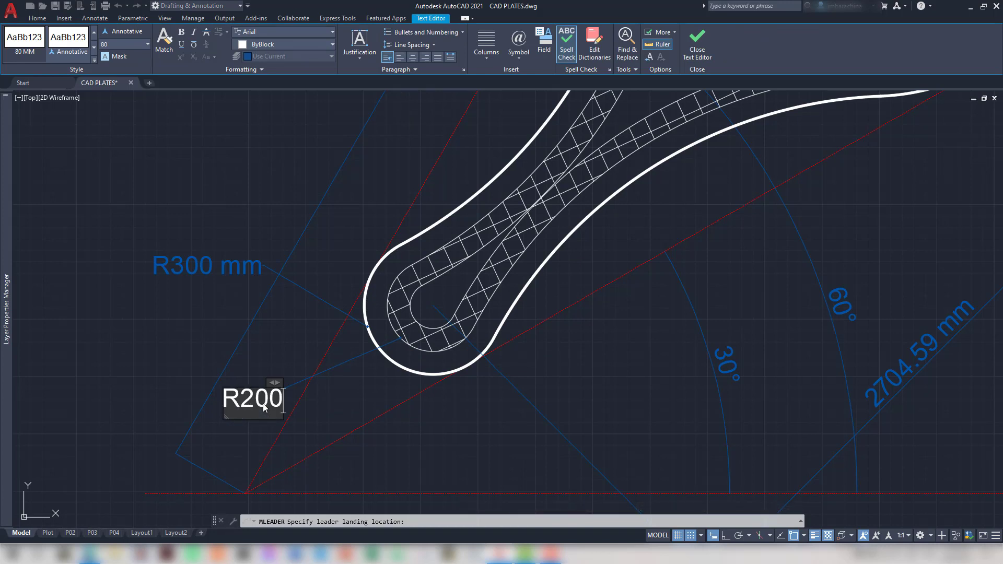
text( mm)
click(332, 408)
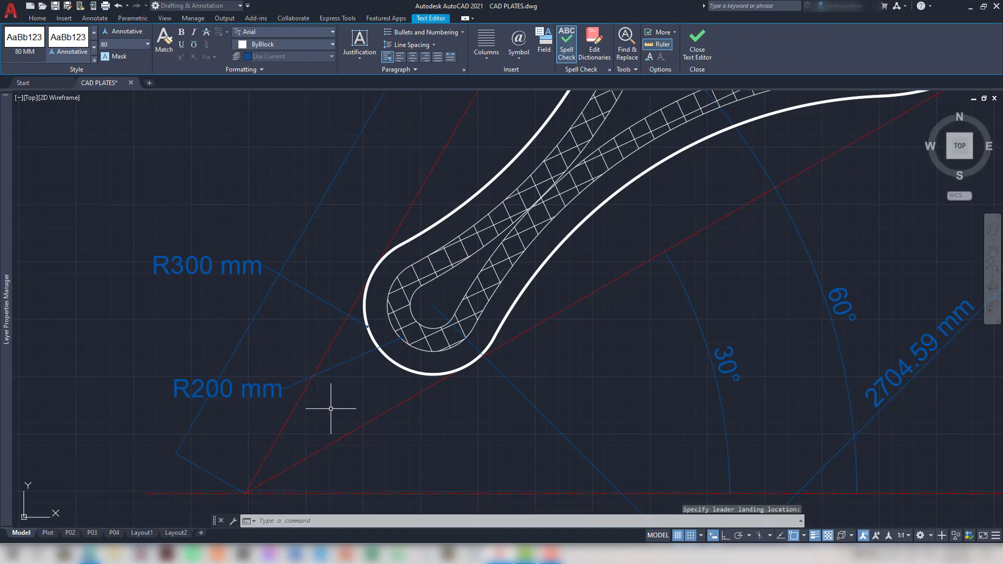
Add a multileader reading R100 mm to the small end's inner hatch arc, with its text below the shape
key(Return)
click(432, 328)
click(421, 435)
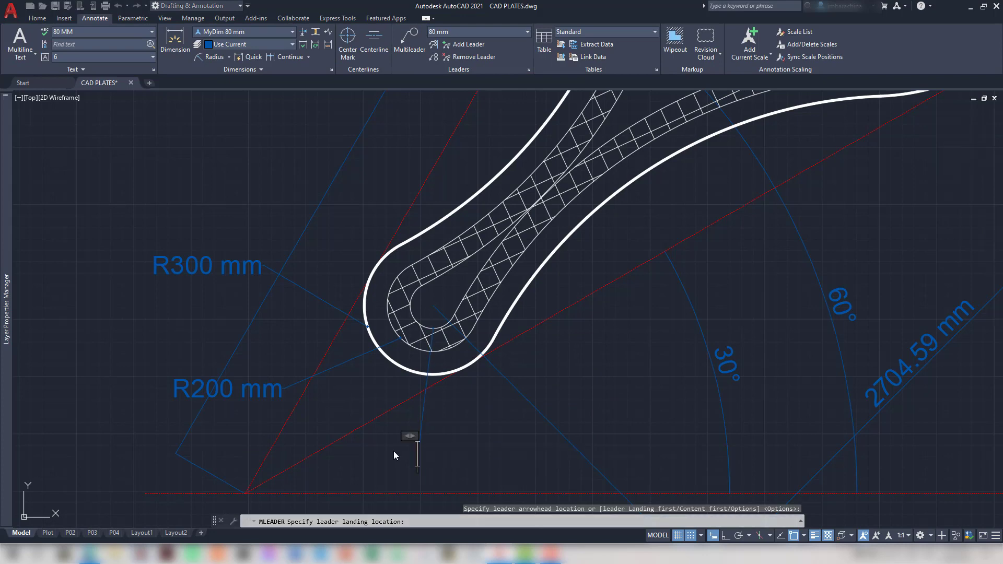
text(R100 mm)
click(573, 410)
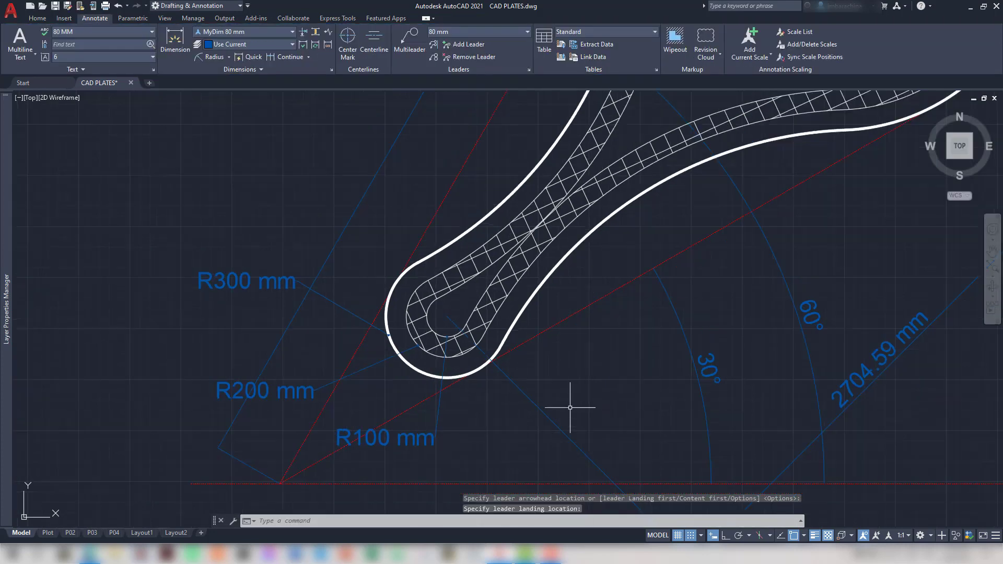
Delete the R800, R900 and R1000 mm radius dimensions at the spanner's large end
mouse_move(573, 410)
middle_down()
mouse_move(638, 371)
mouse_move(699, 377)
middle_up()
click(716, 354)
click(634, 224)
click(626, 233)
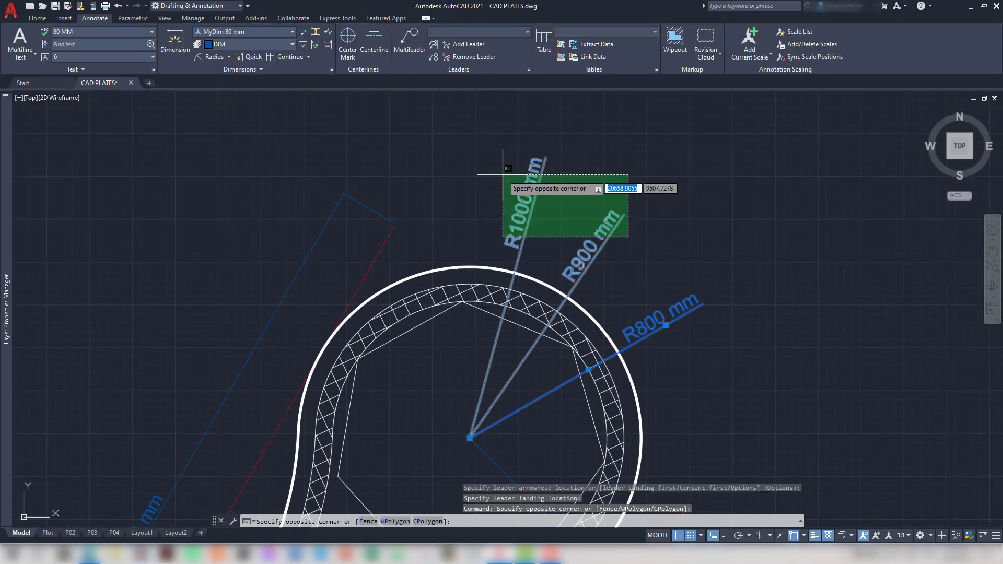
click(504, 184)
key(Delete)
Add a multileader reading R1000 mm to the large end's thick outer outline, with its text outside the upper-right side
click(409, 42)
click(517, 273)
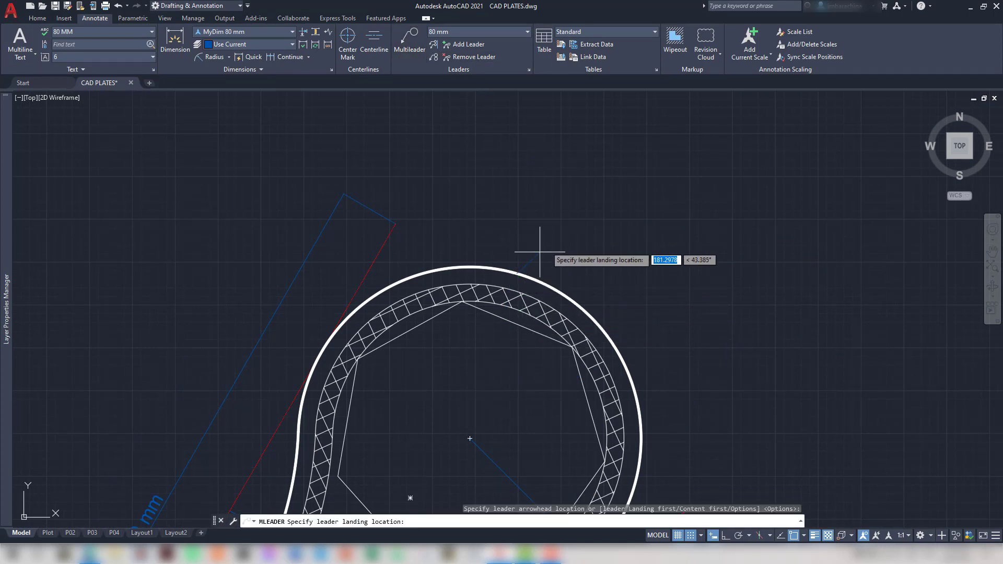
click(587, 219)
text(R100 mm)
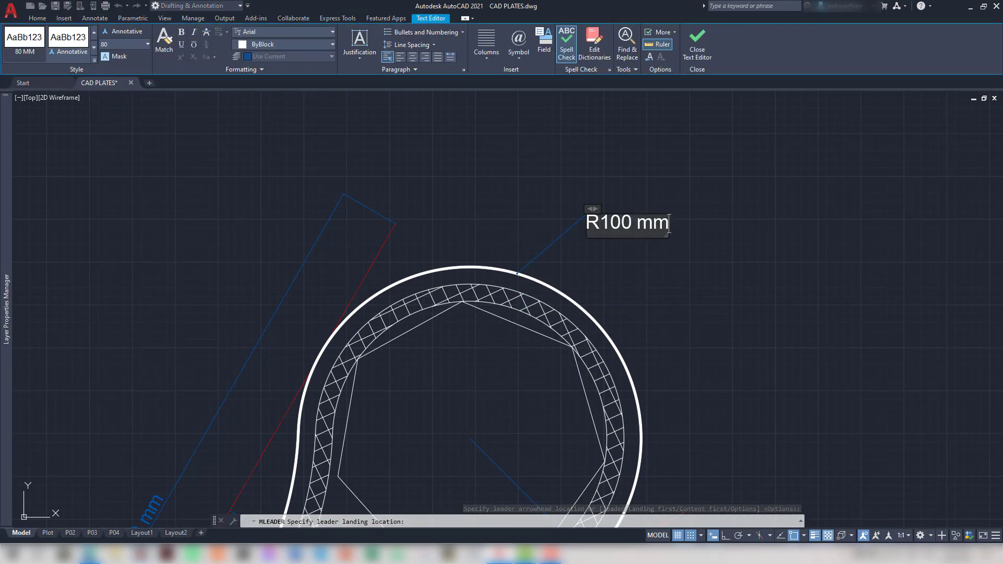
text(0)
click(547, 275)
Add a multileader reading R900 mm to the large end's outer hatch arc, with its text below the R1000 mm label
key(Return)
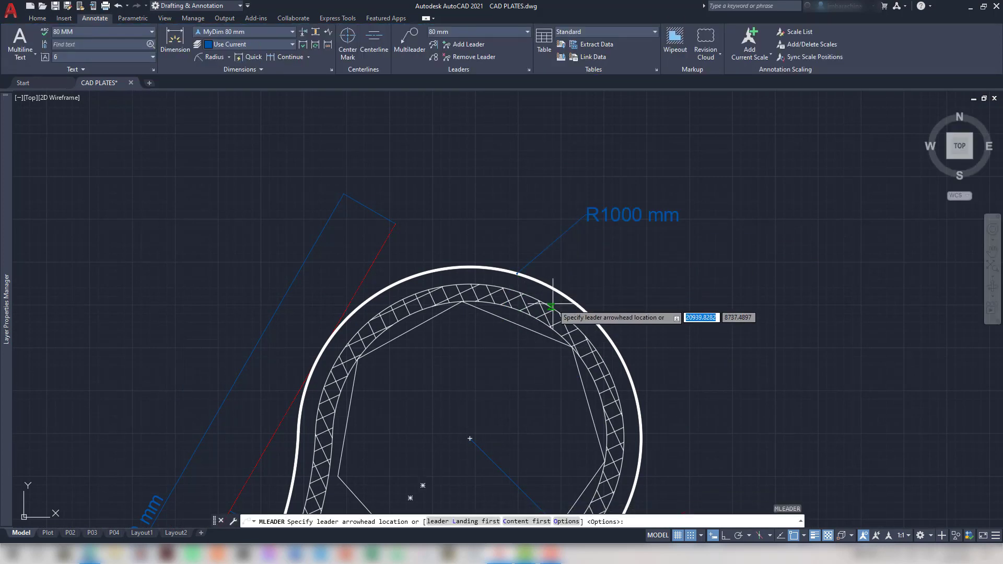
click(546, 309)
click(608, 260)
text(R)
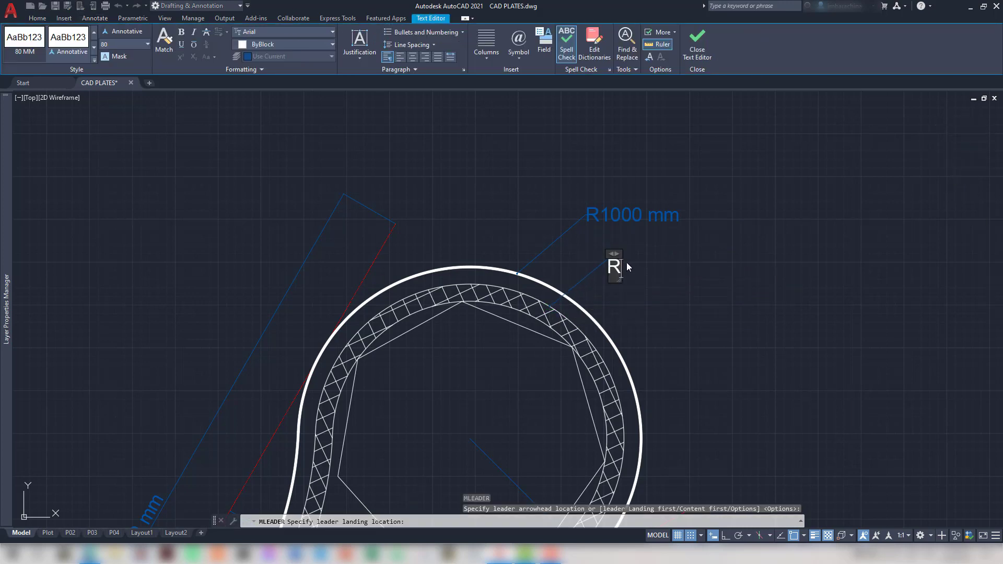
text(900 mm)
click(560, 112)
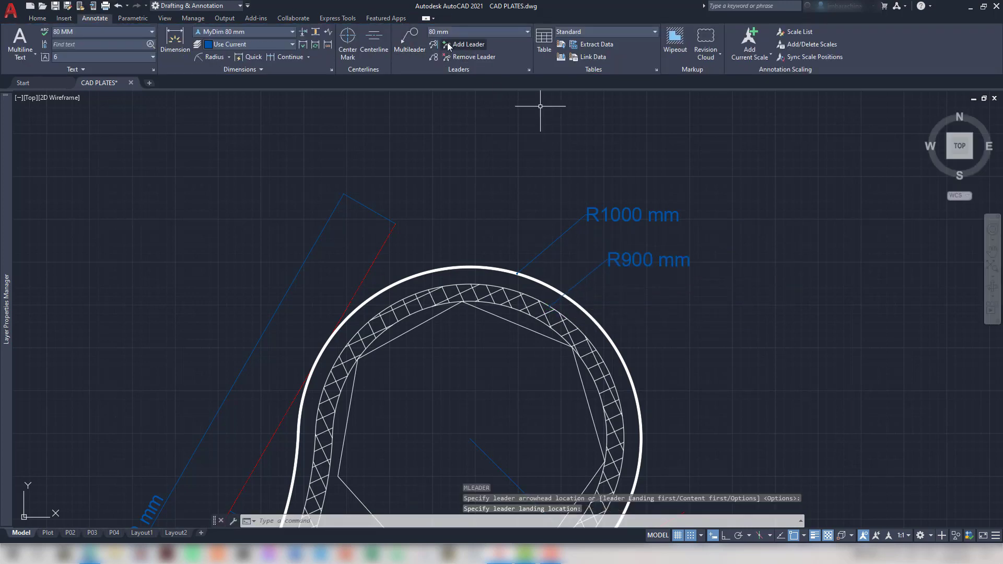
Add a multileader reading R800 mm to the large end's inner hatch arc, with its text below the R900 mm label
key(Return)
click(594, 320)
click(621, 302)
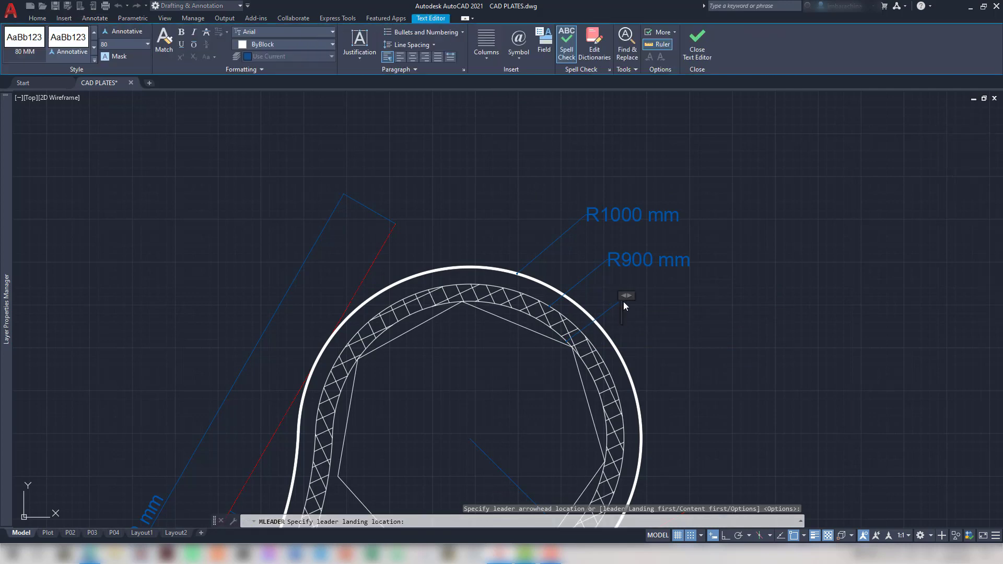
text(R800 mm)
click(770, 273)
scroll(732, 285, down, 1)
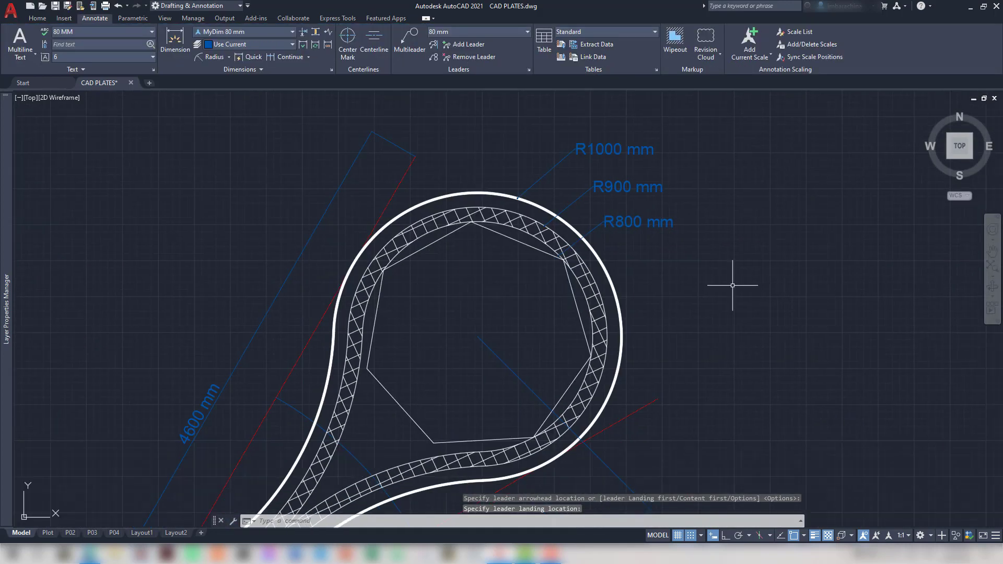
Following plate-04.pdf, add a multileader reading R2000 mm to the spanner's lower outer curve, with its text below and right of the outline
scroll(732, 286, down, 1)
scroll(744, 273, up, 1)
key(alt+Tab)
ctrl+scroll(912, 335, up, 2)
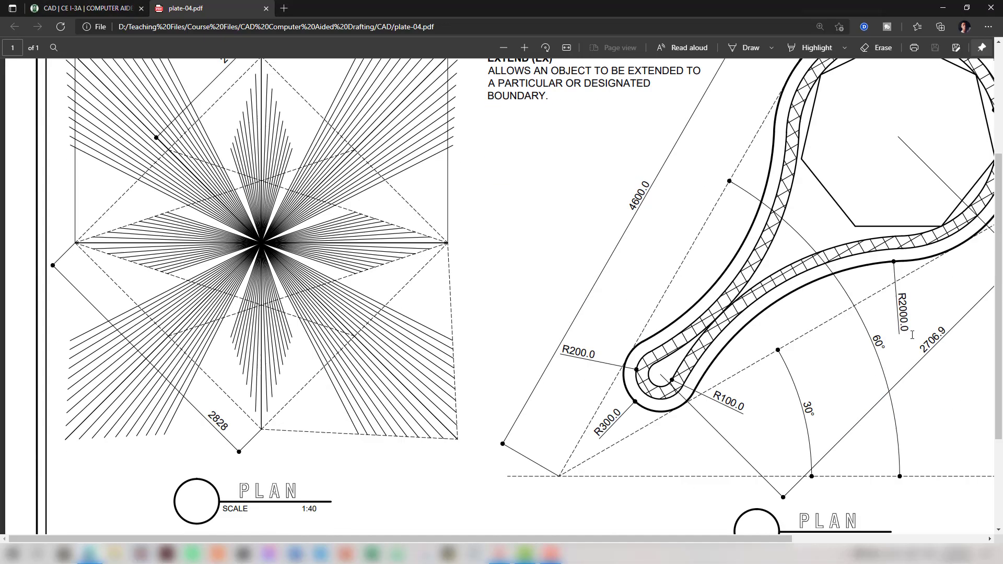
key(alt+Tab)
click(409, 38)
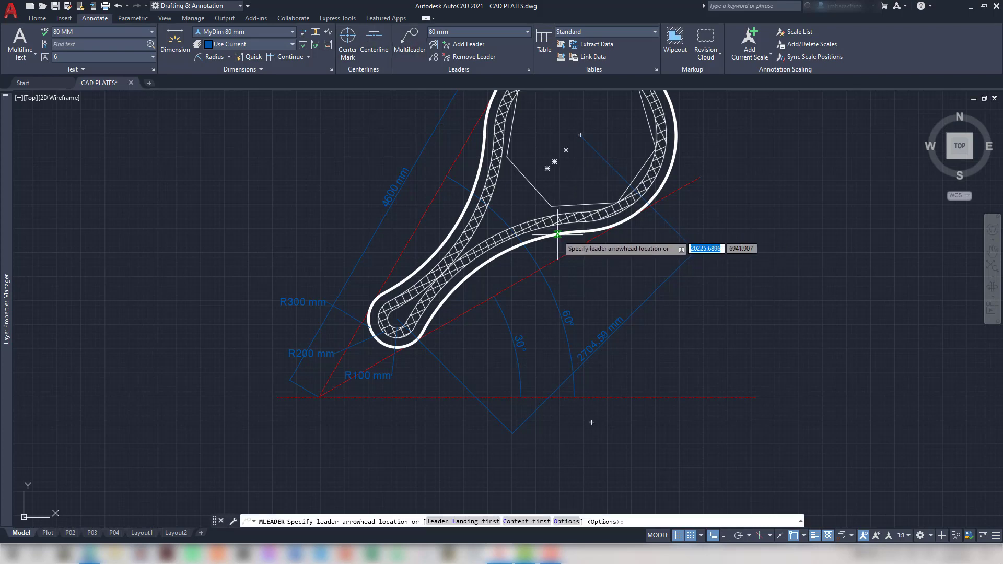
click(557, 235)
click(602, 276)
text(R2000 mm)
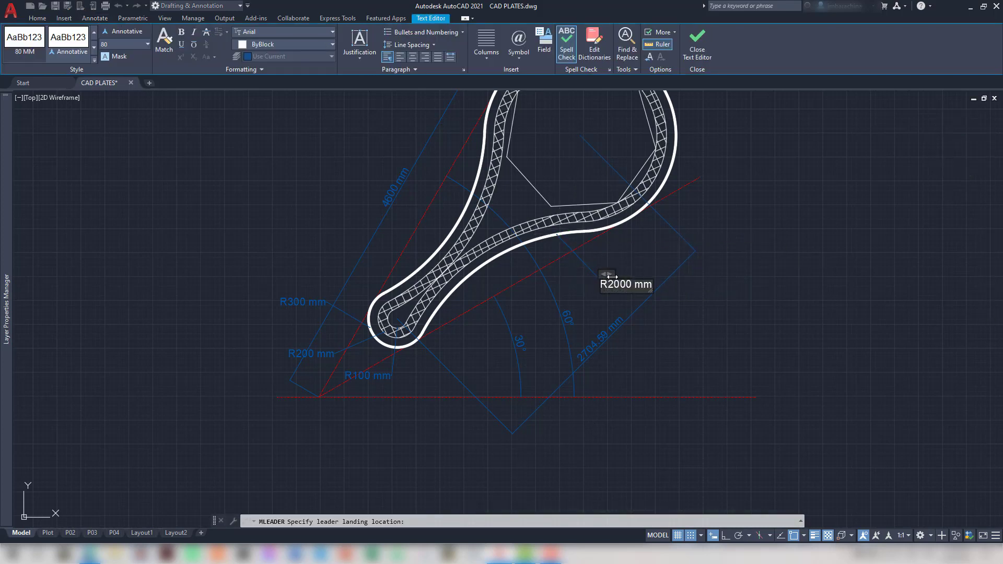
click(715, 302)
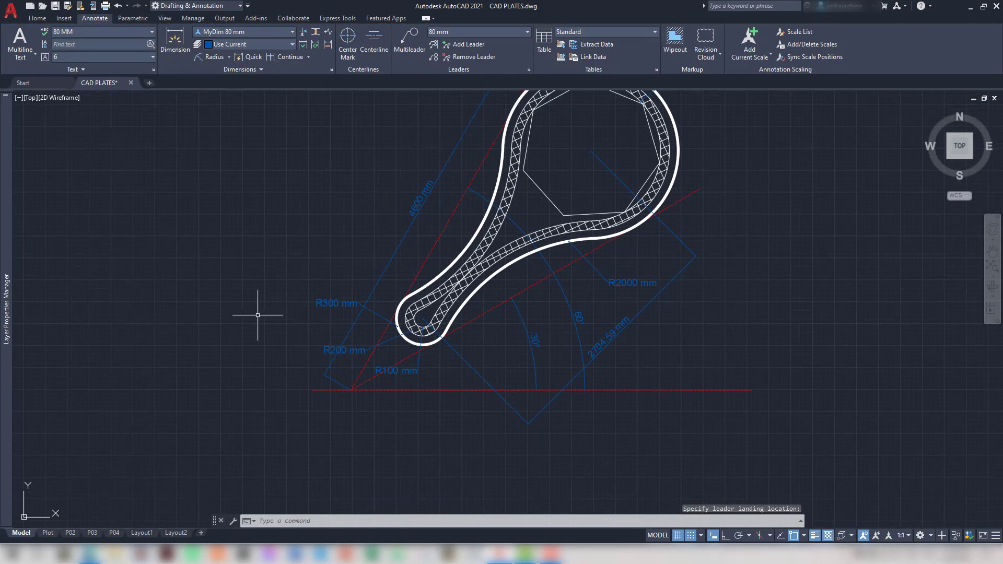
Add a linear dimension between the left and right corners of the star plan's large diamond, placed above the star
mouse_move(262, 314)
middle_down()
mouse_move(473, 336)
mouse_move(490, 94)
middle_up()
click(229, 57)
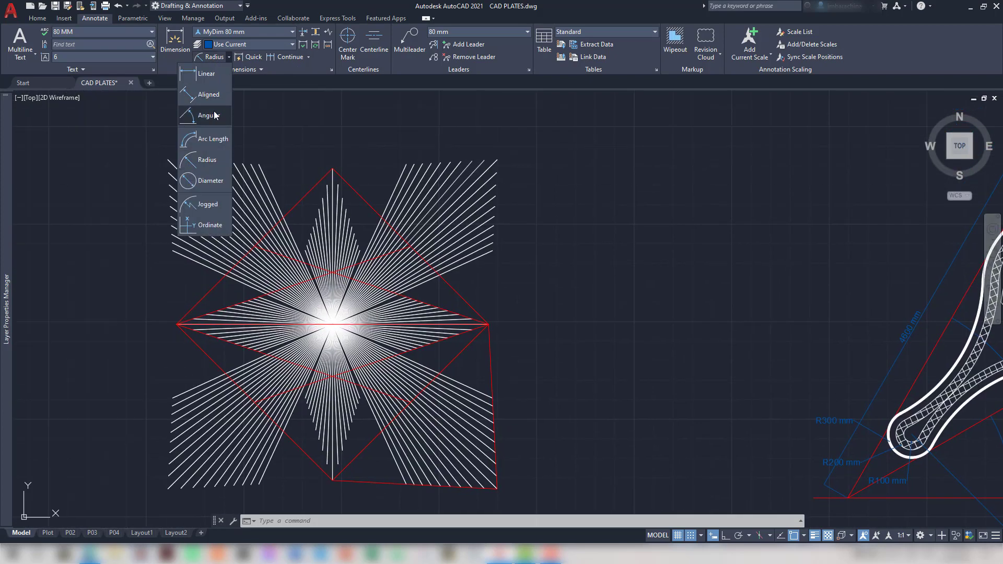
click(212, 73)
click(178, 325)
click(487, 325)
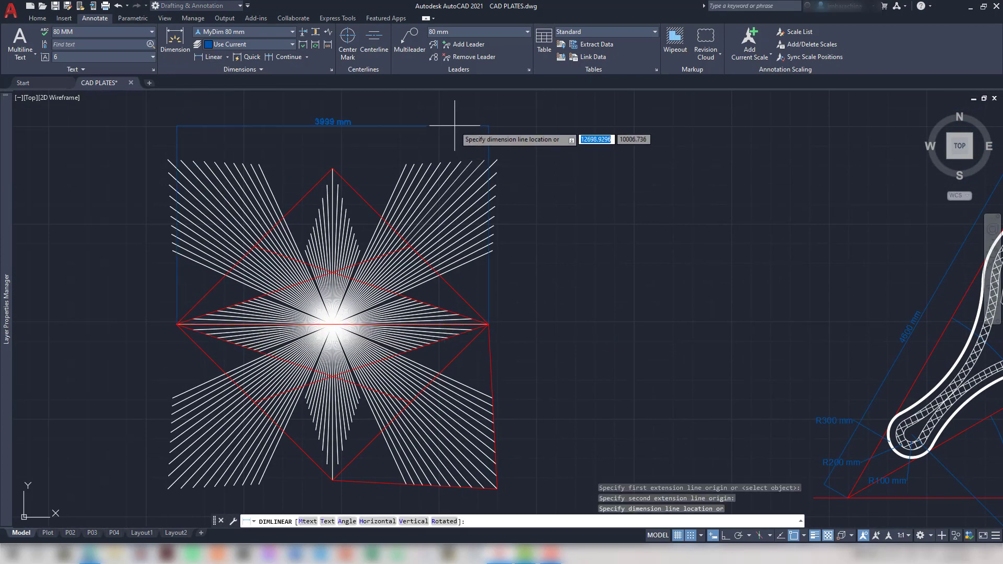
click(498, 132)
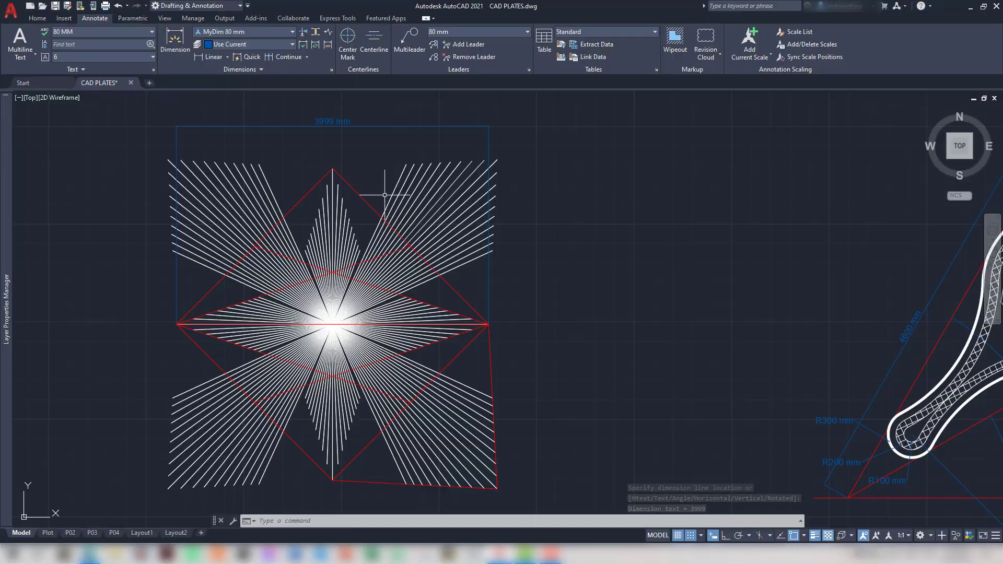
Add an aligned dimension from the star's centre to the end of its upper-right corner ray, offset beyond the diamond's upper-left edge
click(229, 57)
click(212, 86)
scroll(334, 321, up, 6)
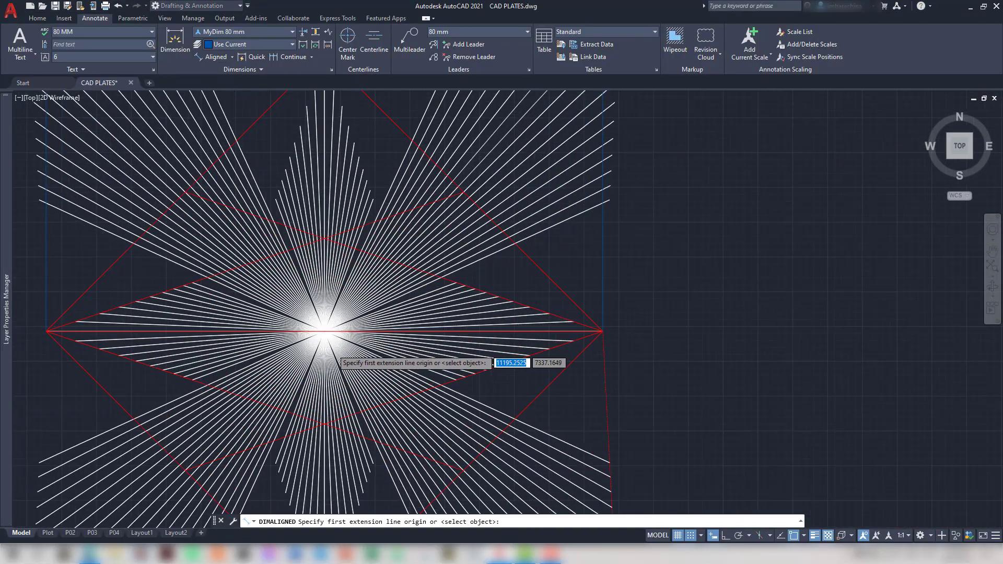
scroll(320, 331, up, 4)
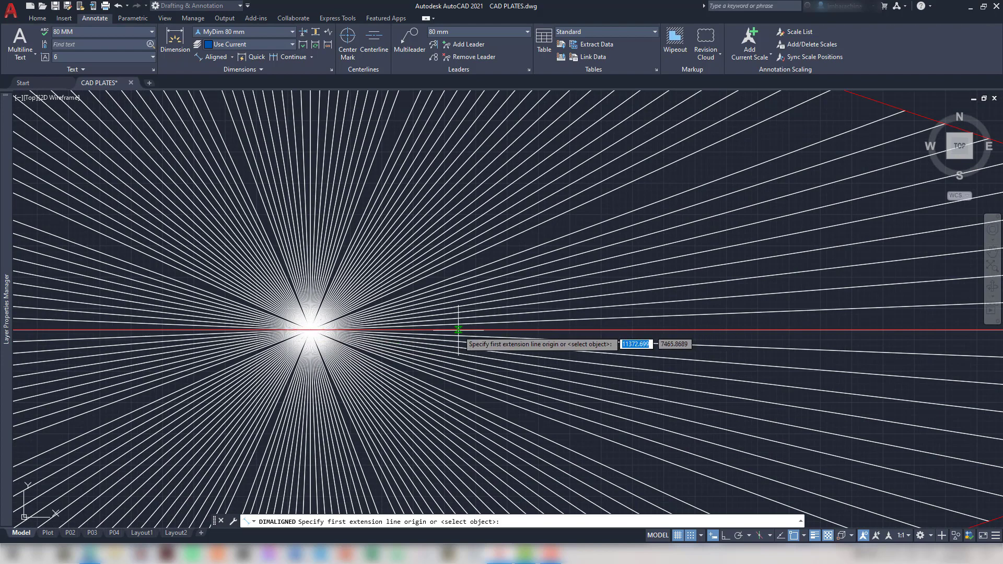
scroll(311, 334, down, 1)
middle_drag(311, 334, 209, 379)
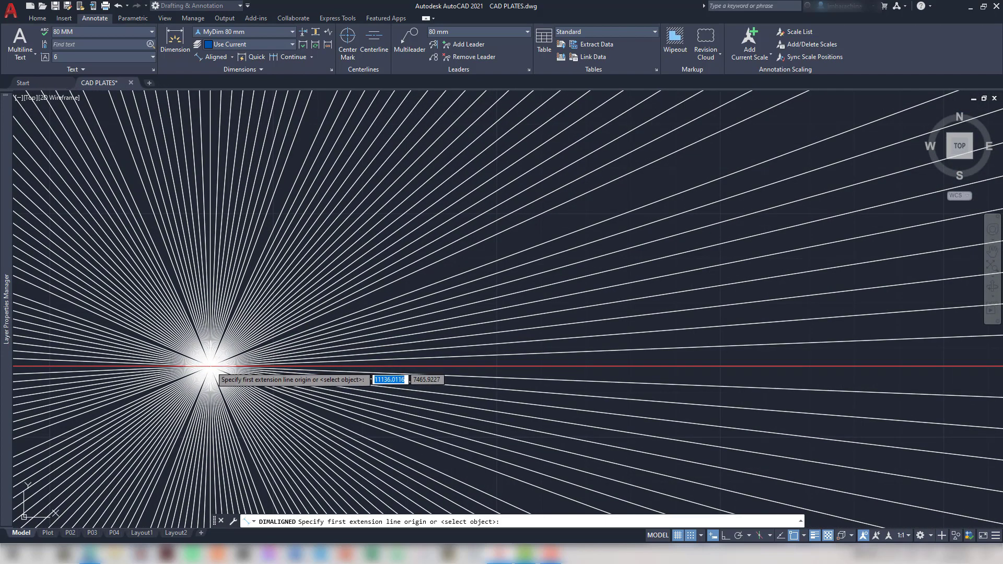
click(210, 364)
scroll(271, 266, down, 5)
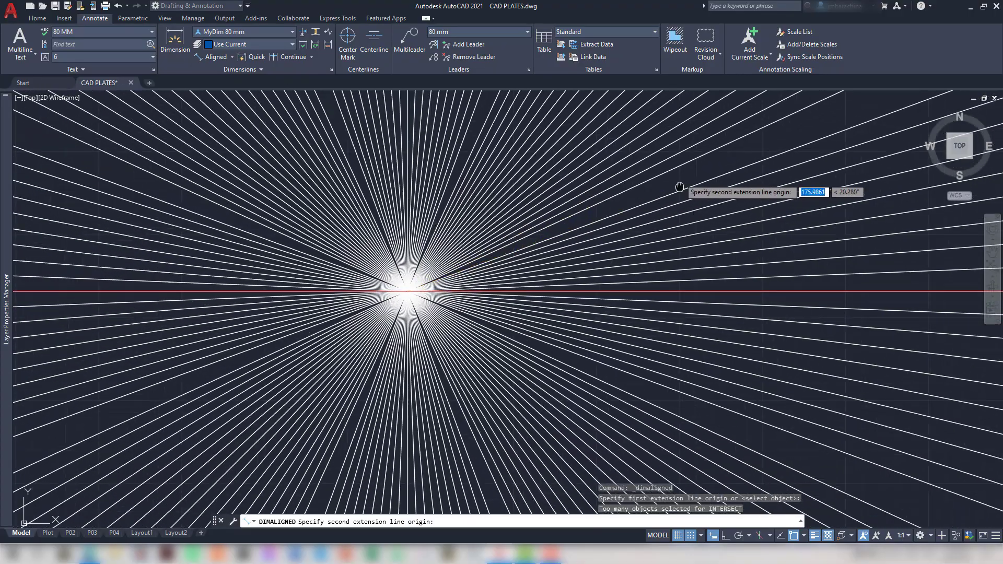
middle_drag(680, 186, 658, 335)
scroll(749, 150, down, 3)
scroll(723, 285, up, 10)
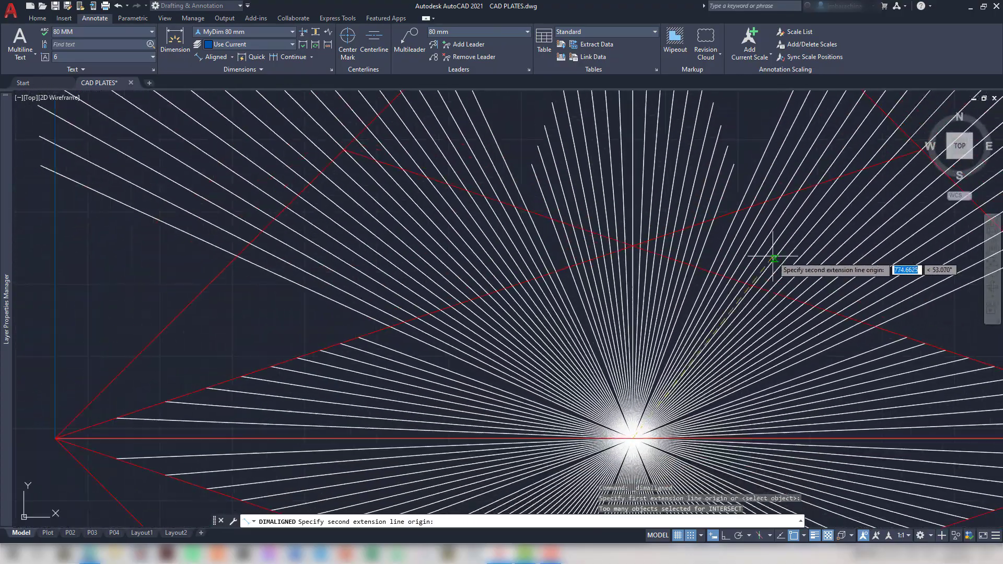
click(765, 297)
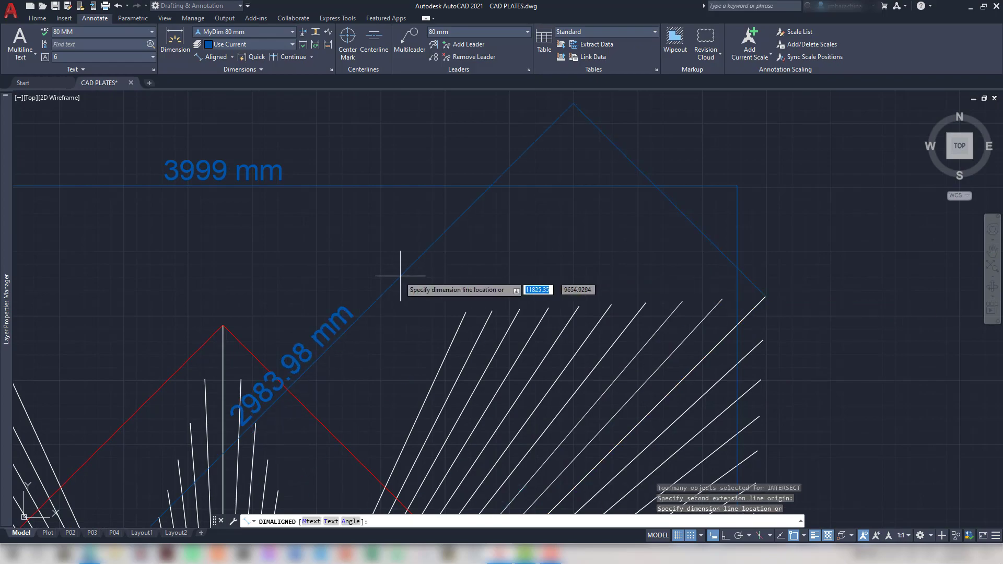
middle_drag(391, 273, 862, 186)
key(alt+Tab)
click(710, 158)
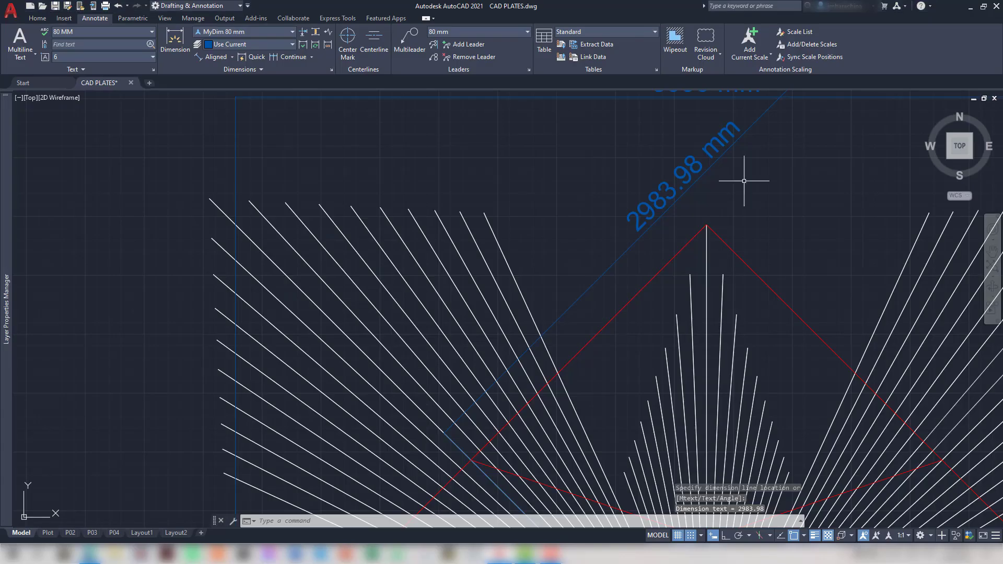
Replace the text of the star's diagonal ray dimension with 2984 mm
double_click(680, 181)
text(2984 mm)
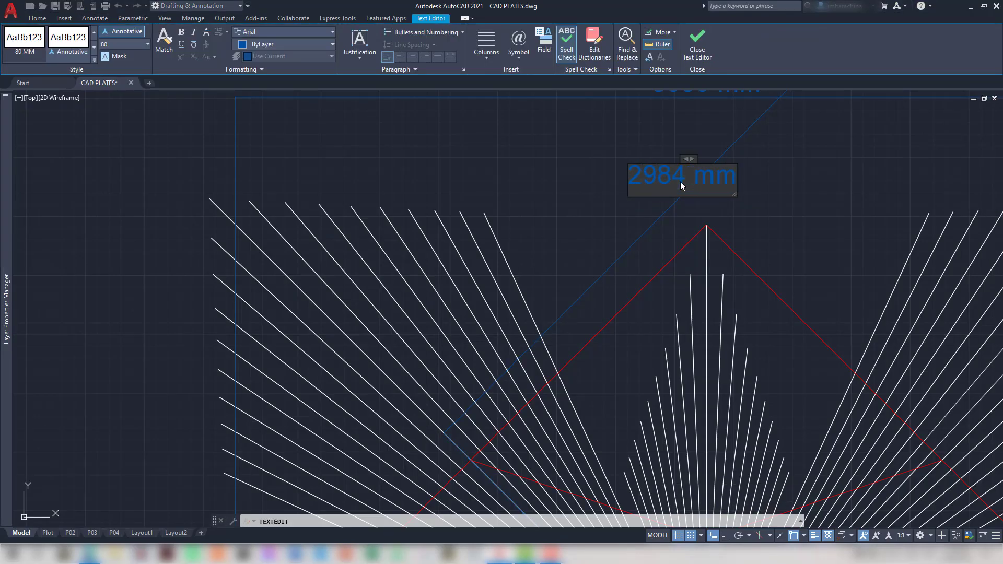
click(809, 193)
scroll(710, 222, down, 3)
Following plate-04.pdf, add an aligned dimension along the large diamond's lower-left edge, placed outside the edge
key(alt+Tab)
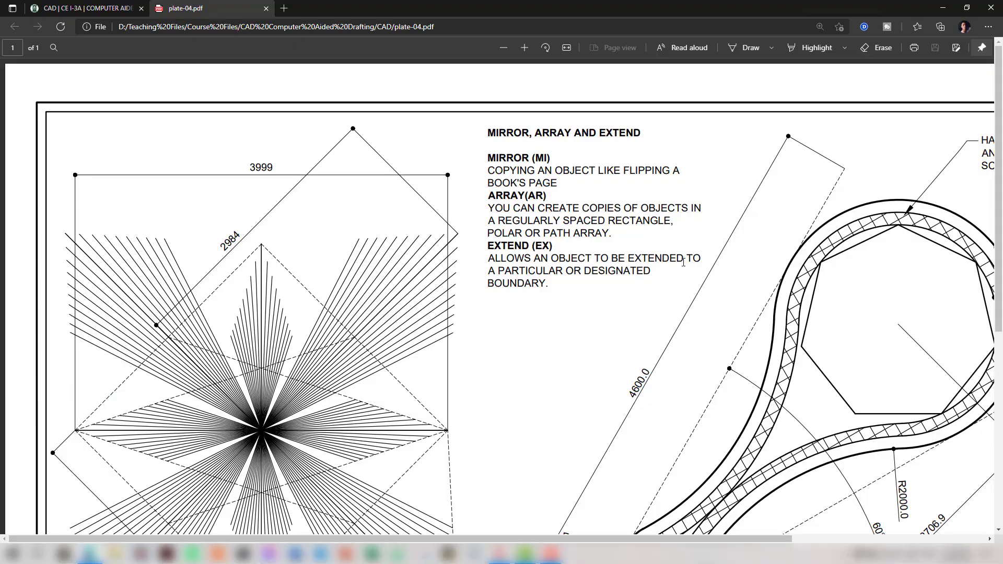
scroll(363, 307, down, 6)
scroll(367, 312, up, 5)
key(alt+Tab)
mouse_move(574, 470)
middle_down()
mouse_move(458, 161)
mouse_move(476, 101)
middle_up()
click(227, 59)
click(215, 162)
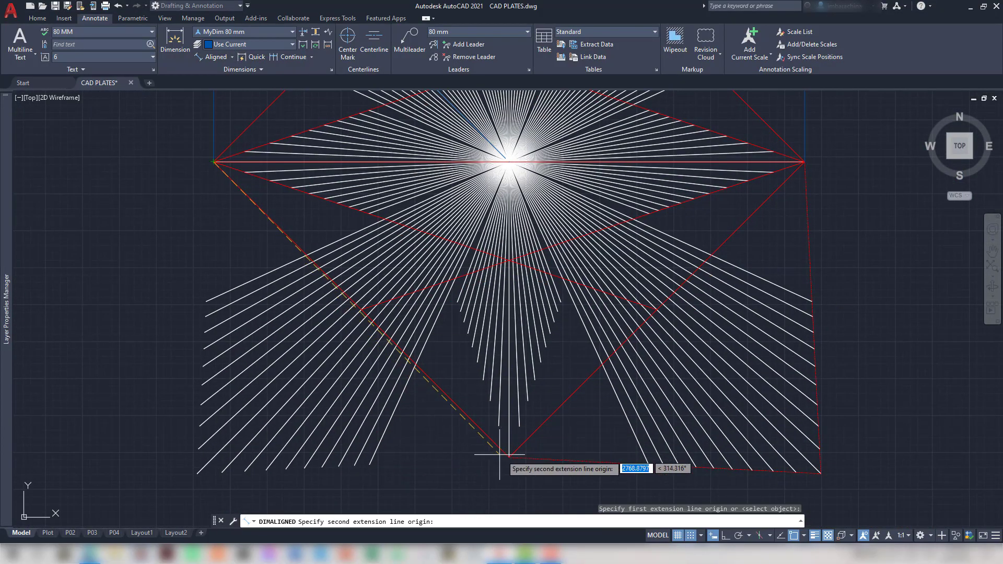
click(509, 457)
click(449, 490)
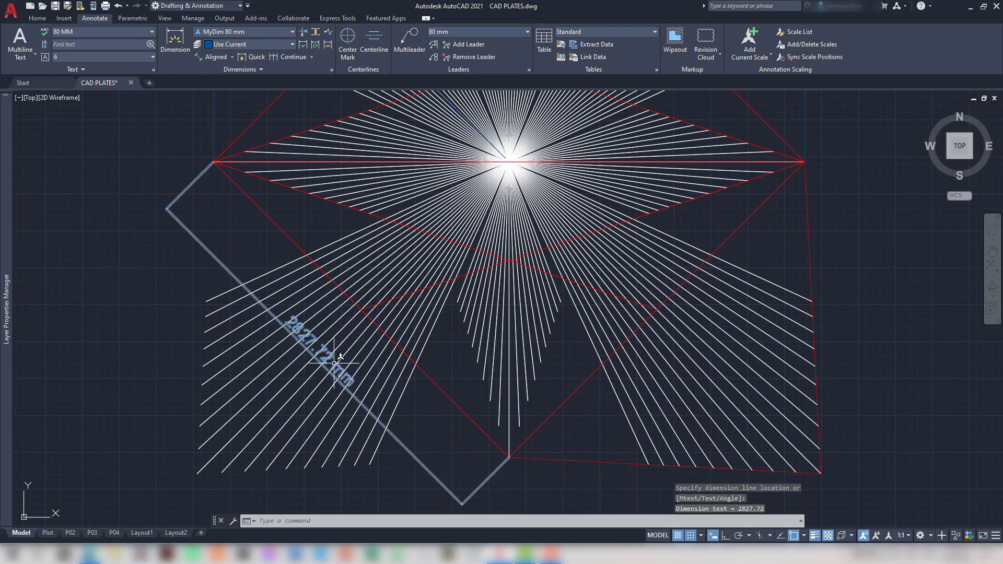
Replace the text of the diamond's lower-left edge dimension with 2828 mm
click(331, 363)
click(326, 359)
key(Escape)
double_click(308, 341)
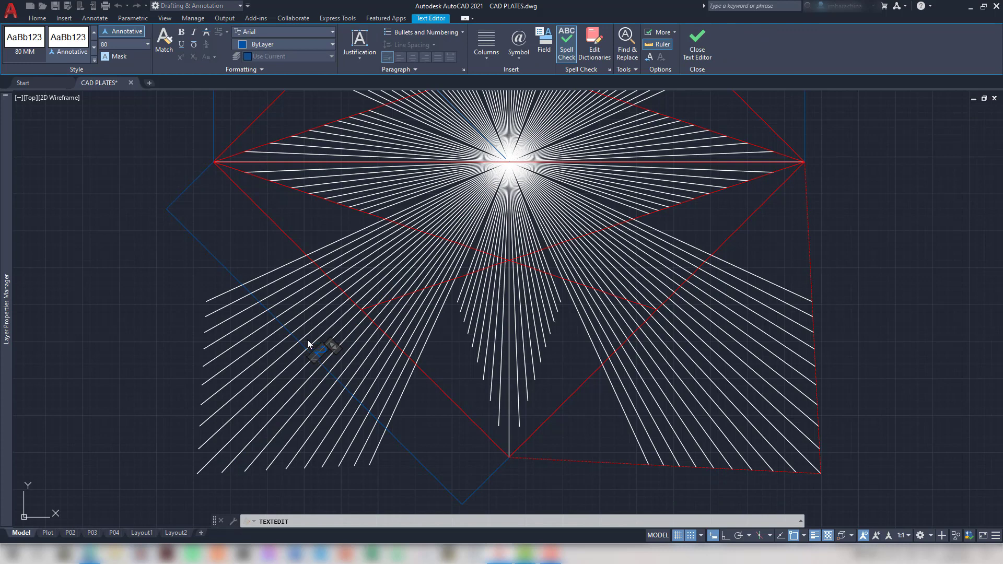
key(BackSpace)
text(2828 mm)
click(420, 405)
key(Escape)
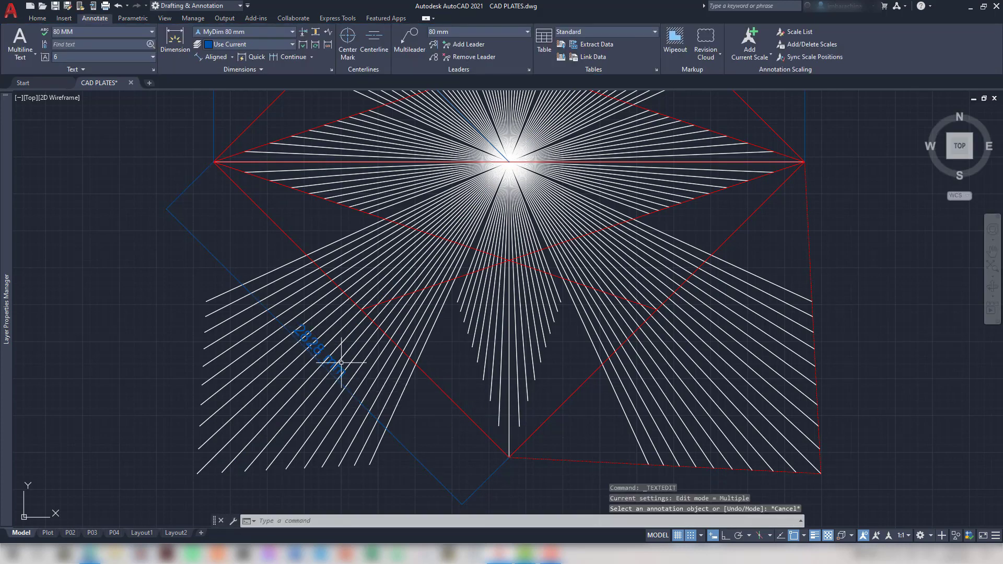
Move the 2828 mm text along its dimension line to the lower end, clear of the star's rays
click(342, 361)
click(320, 350)
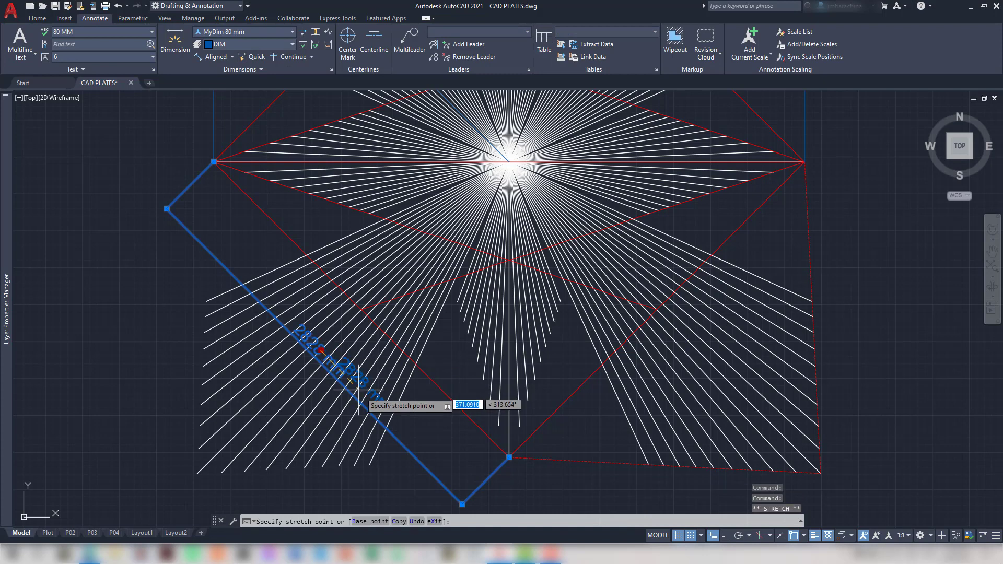
click(432, 474)
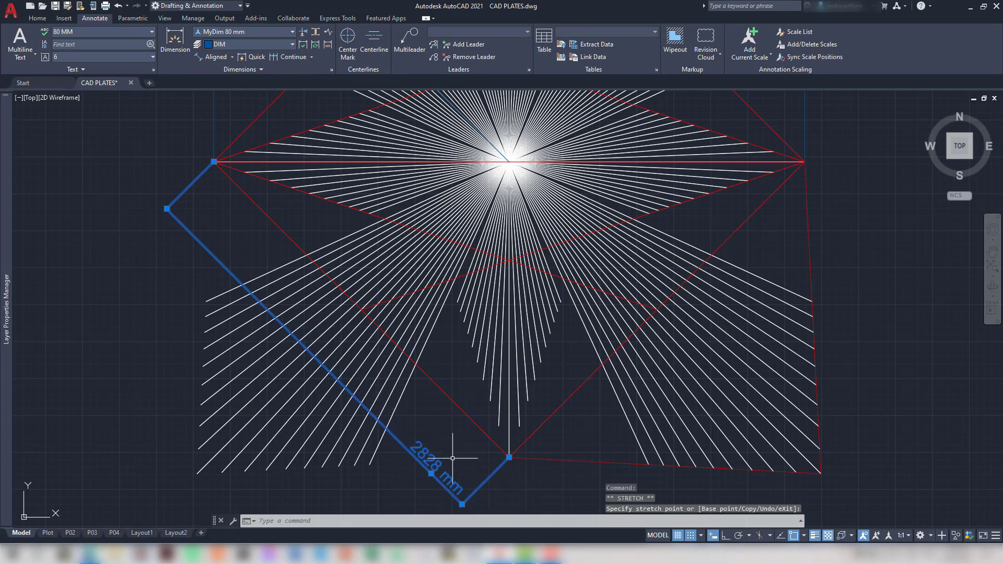
key(Escape)
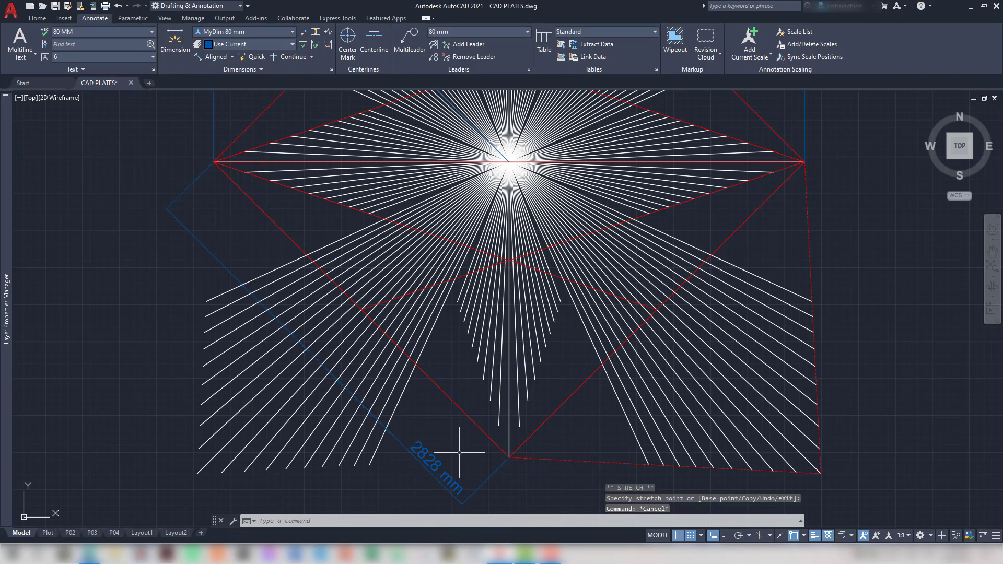
Check the dimensioned star and spanner plans side by side and open the P04 layout
scroll(459, 453, down, 5)
scroll(534, 438, down, 1)
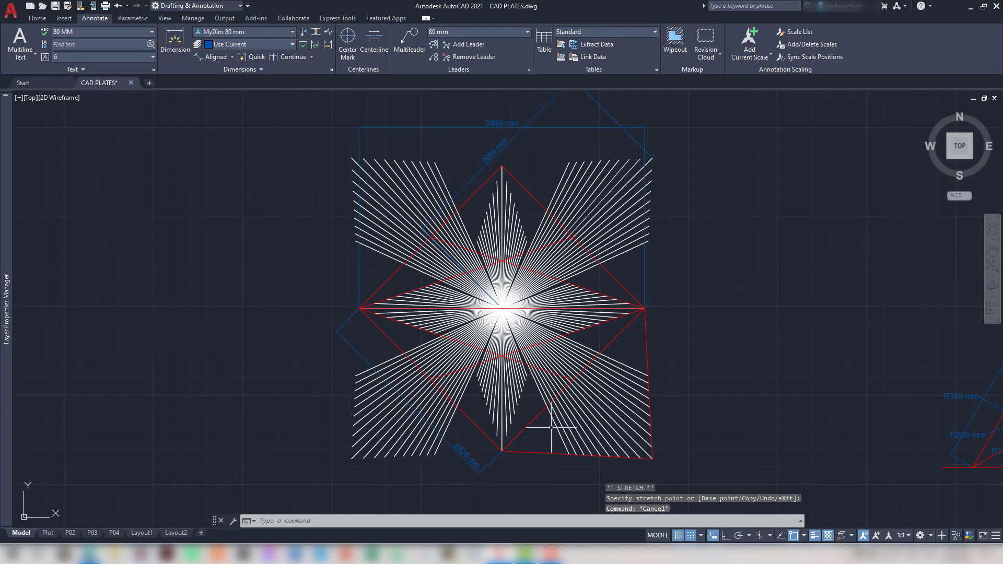
middle_drag(552, 421, 467, 440)
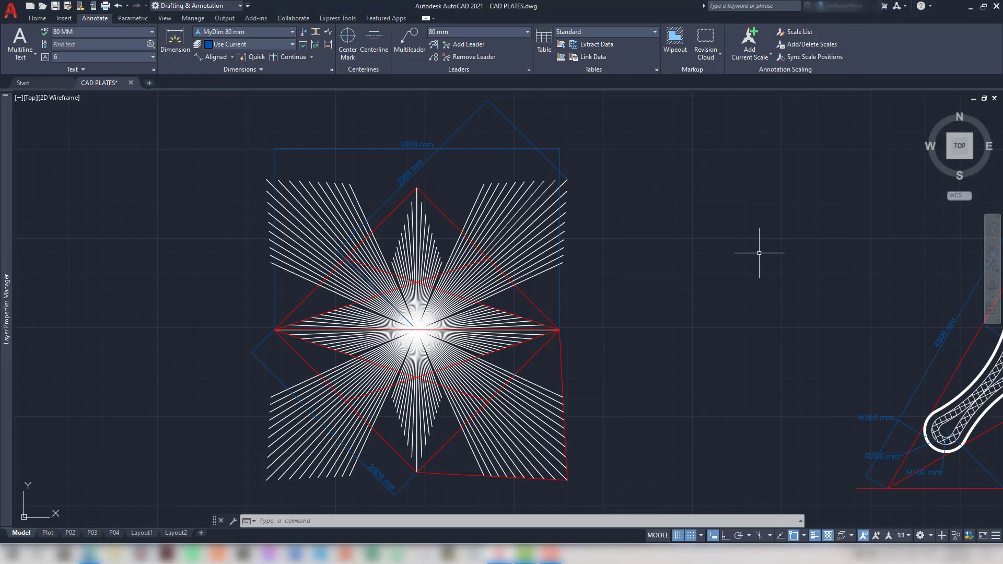
scroll(760, 257, down, 1)
middle_drag(774, 296, 653, 280)
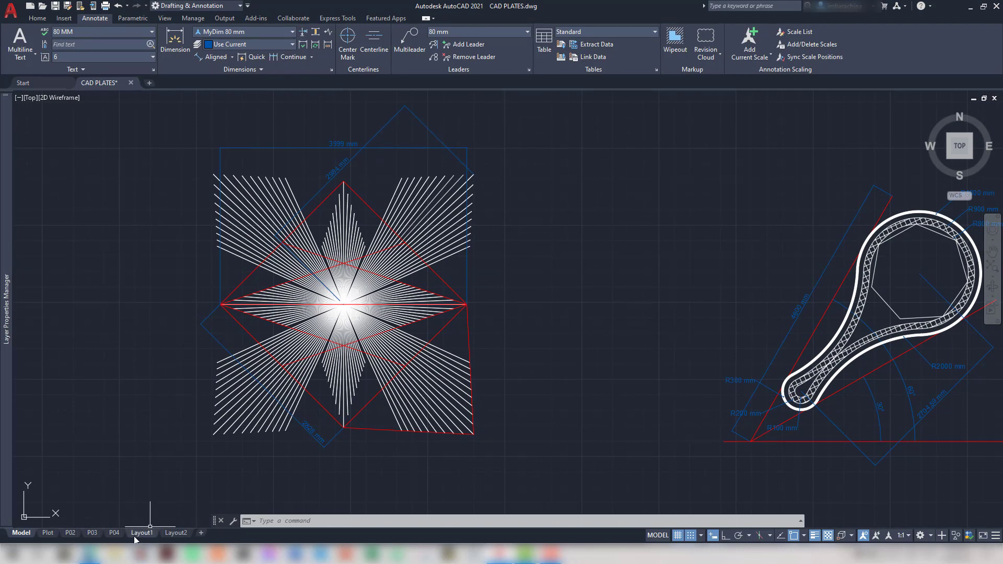
click(115, 535)
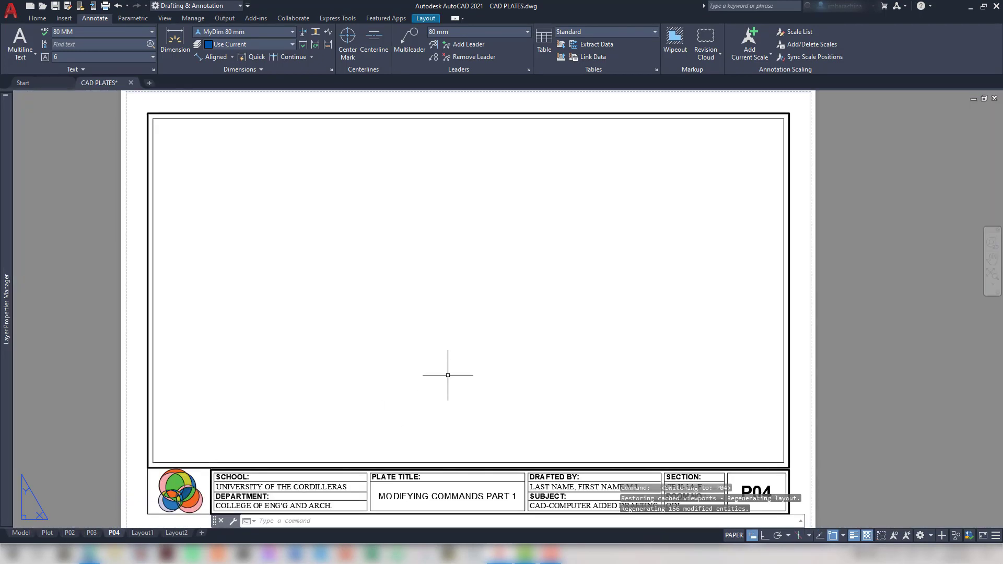
Make INV the current layer for the P04 layout's viewports
click(37, 19)
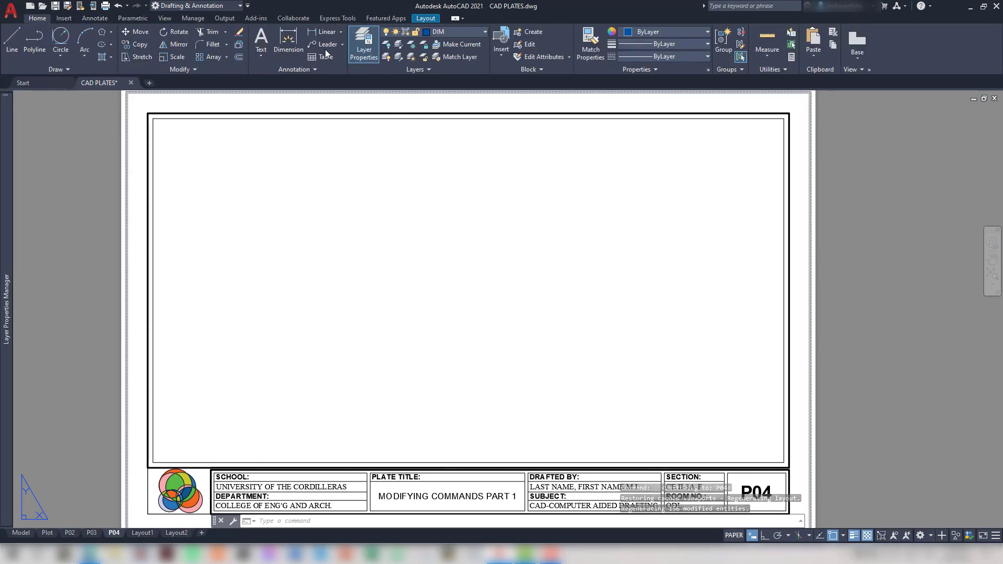
click(473, 33)
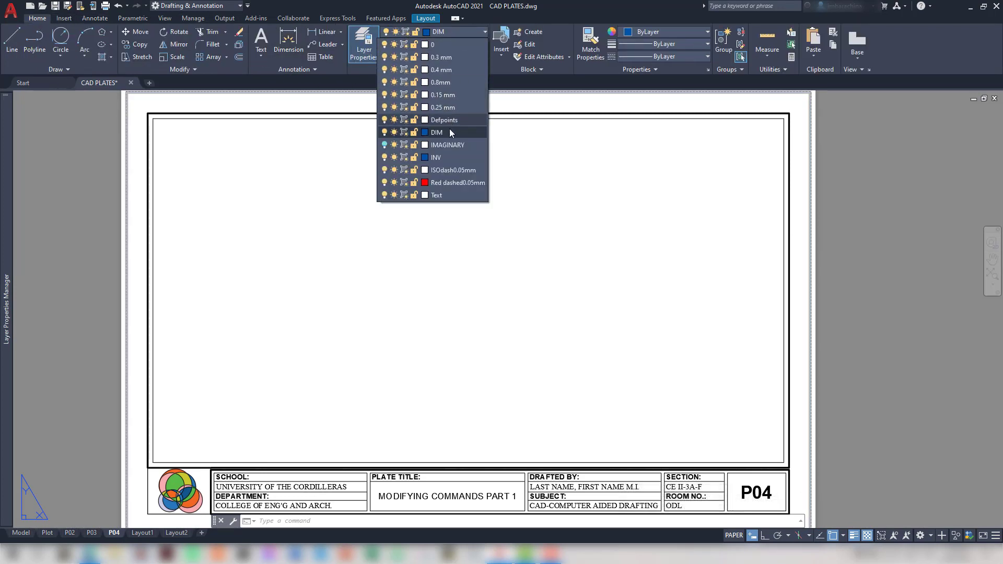
click(436, 157)
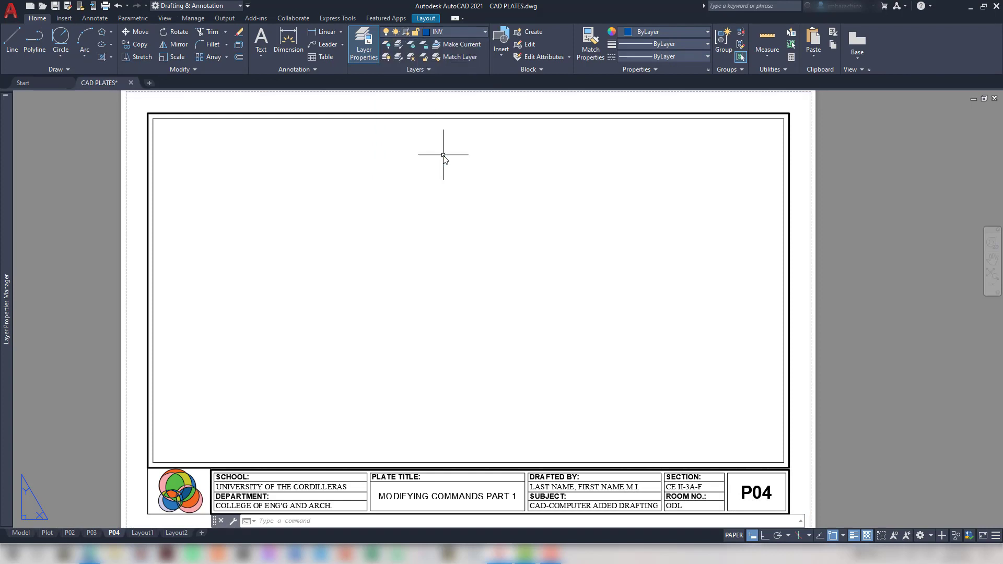
click(482, 32)
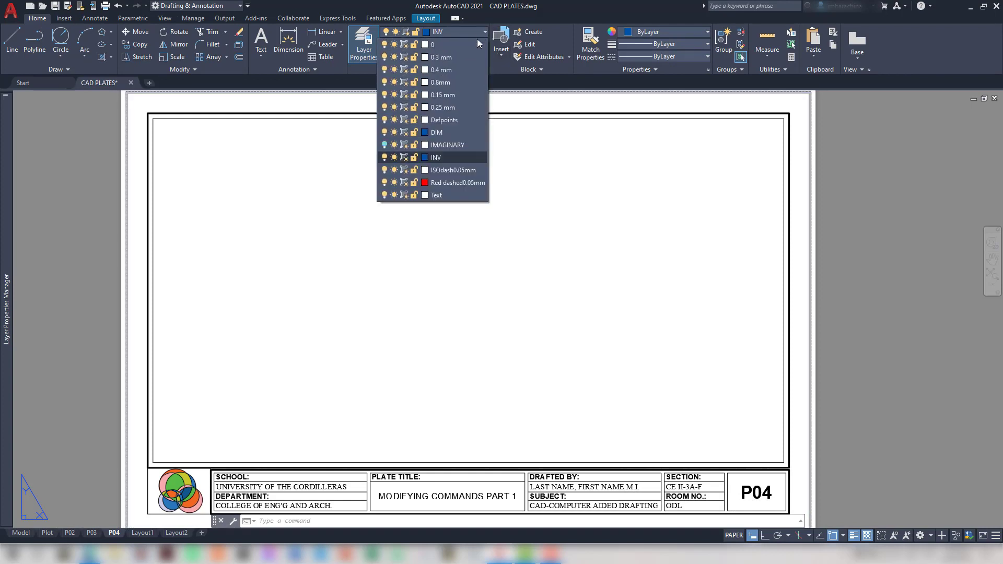
click(7, 165)
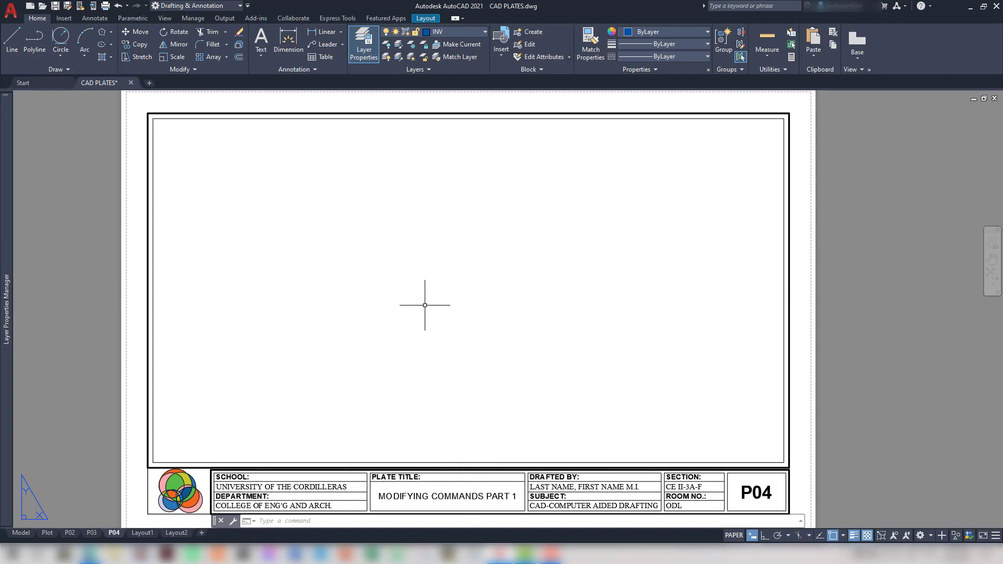
Create a rectangular viewport with MVIEW over the left part of the inner border, spanning its full height
text(v)
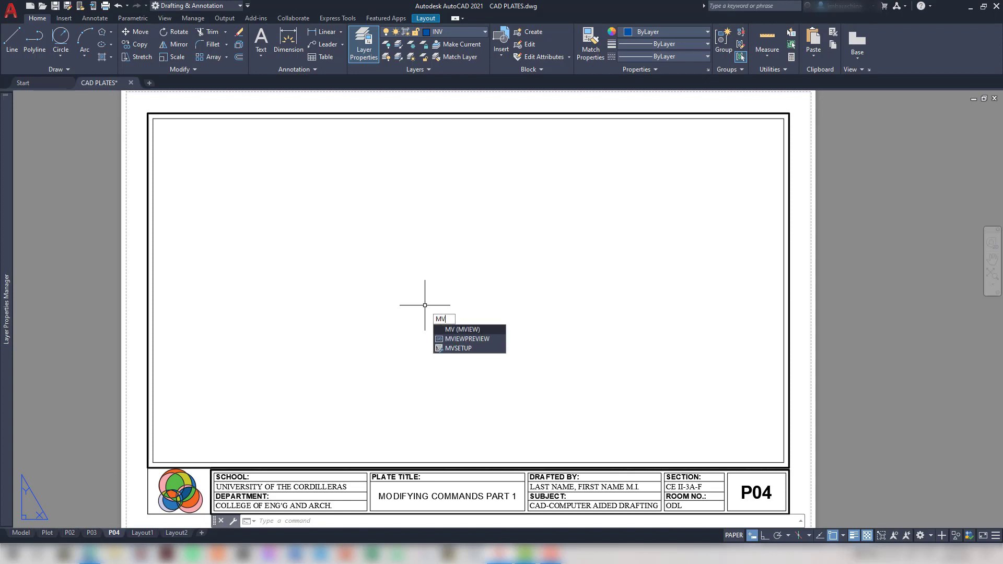
key(Return)
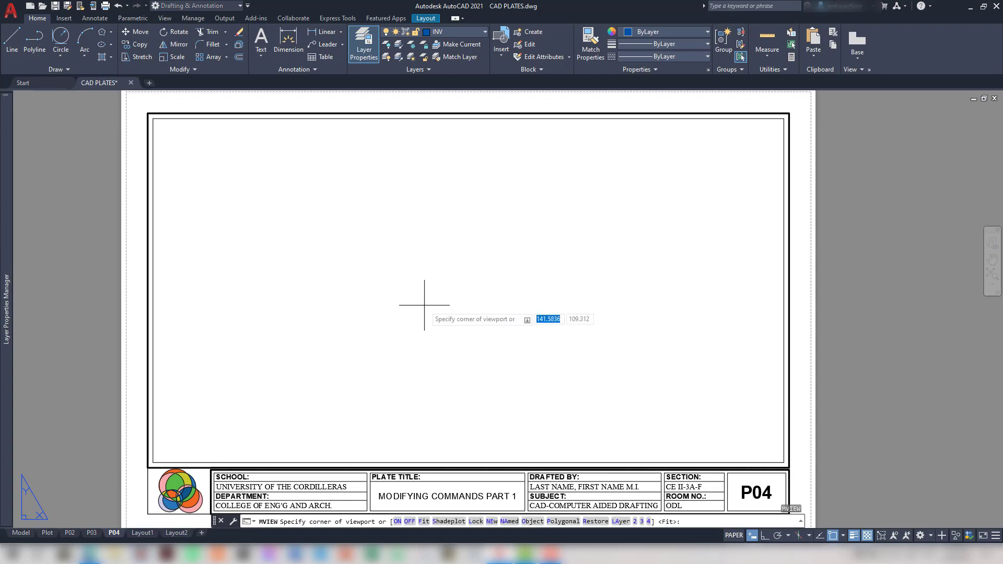
click(153, 118)
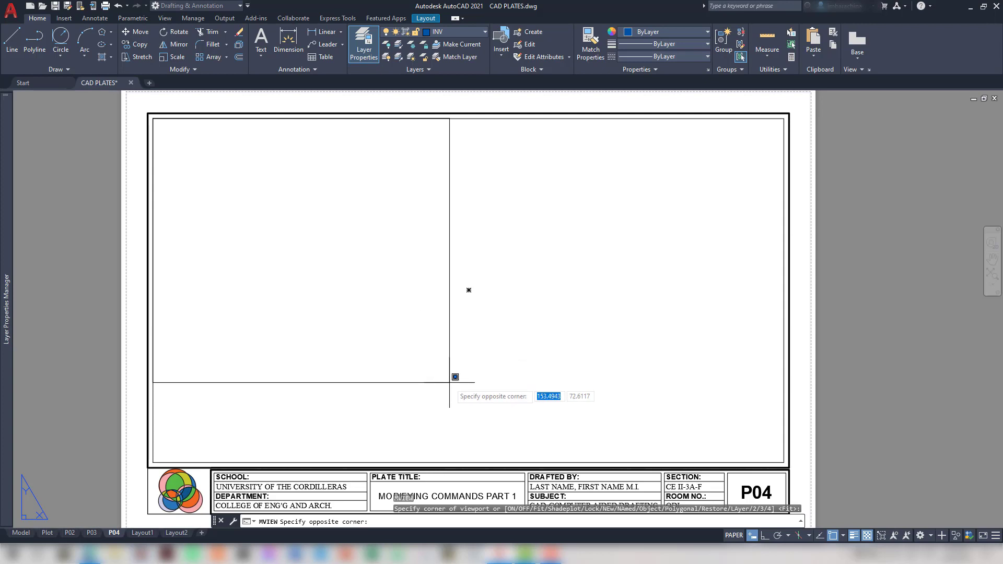
click(433, 462)
Activate the new viewport and bring the dimensioned star plan to its middle, filling most of the width
double_click(300, 276)
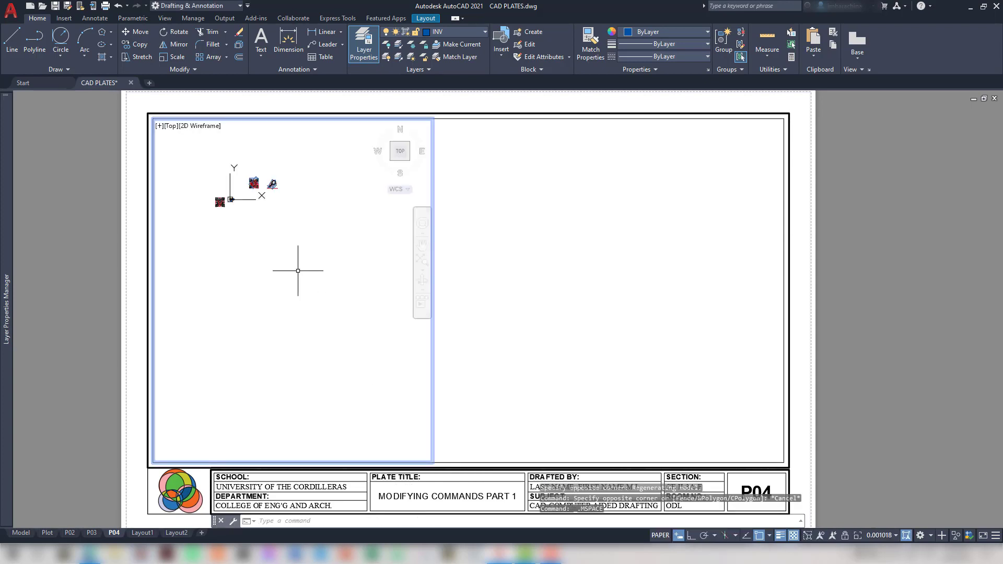
scroll(286, 223, up, 2)
scroll(288, 211, up, 3)
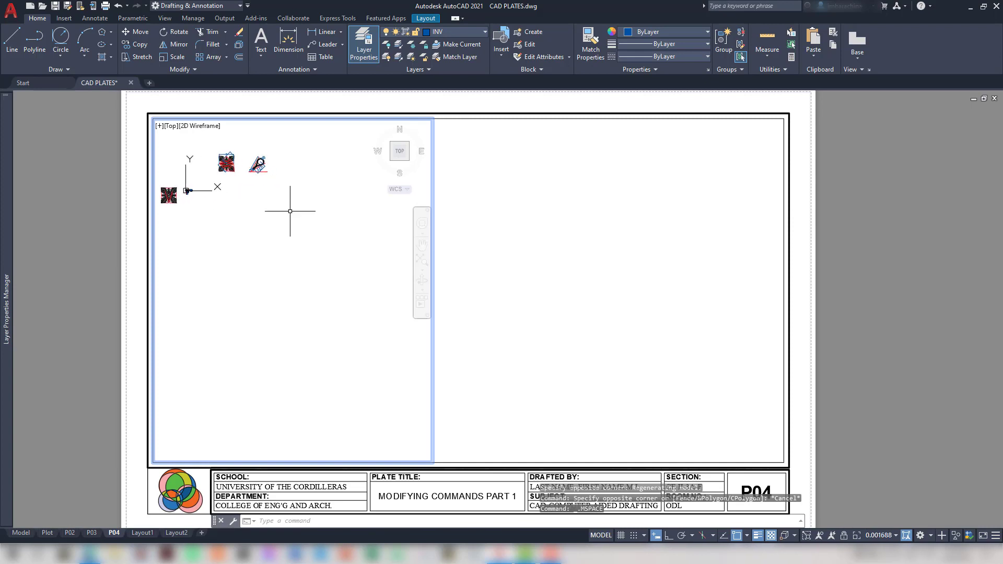
middle_drag(289, 210, 288, 353)
scroll(287, 342, up, 3)
scroll(234, 326, up, 4)
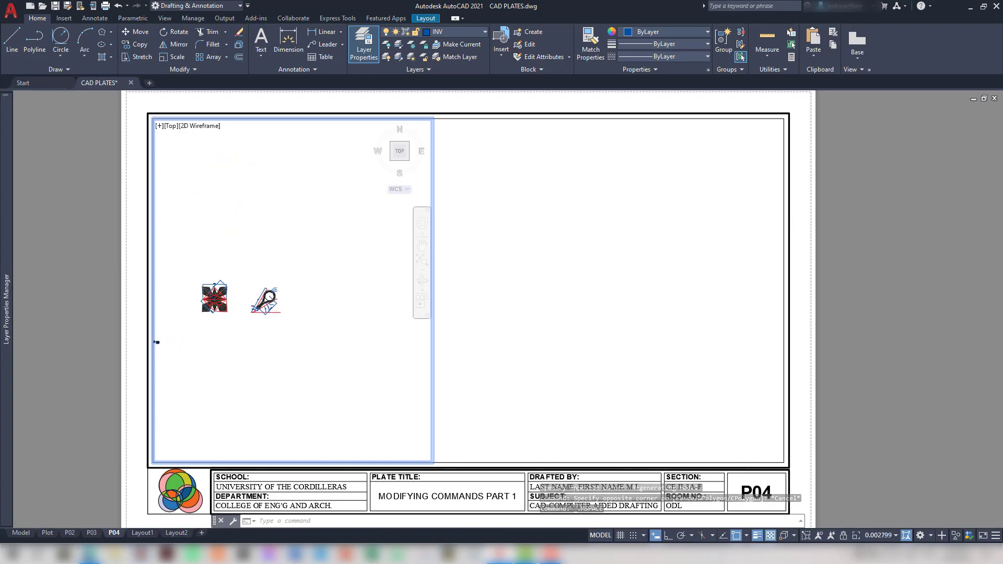
middle_drag(234, 327, 320, 365)
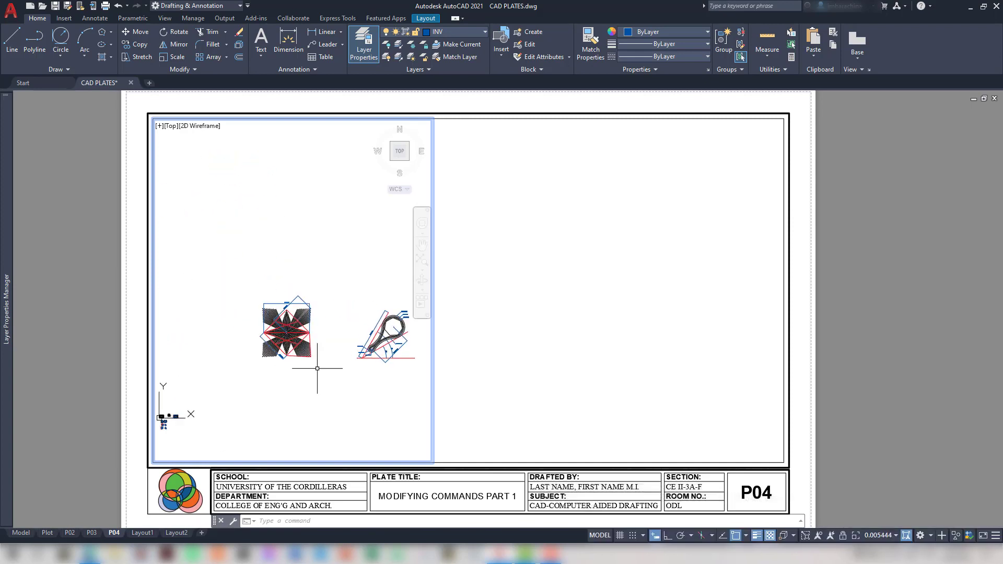
scroll(314, 350, up, 4)
scroll(318, 366, up, 3)
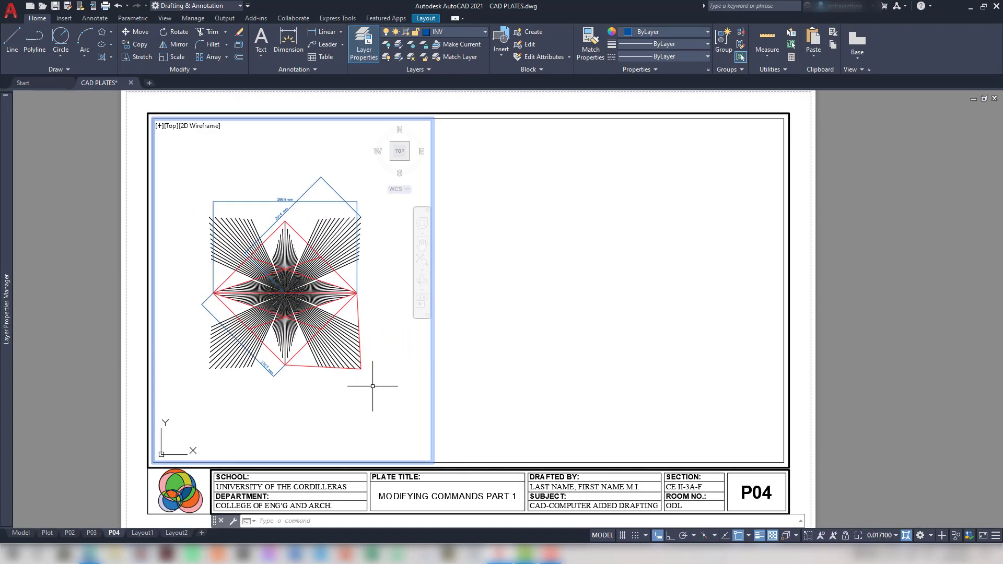
mouse_move(372, 386)
middle_down()
mouse_move(389, 383)
mouse_move(379, 396)
middle_up()
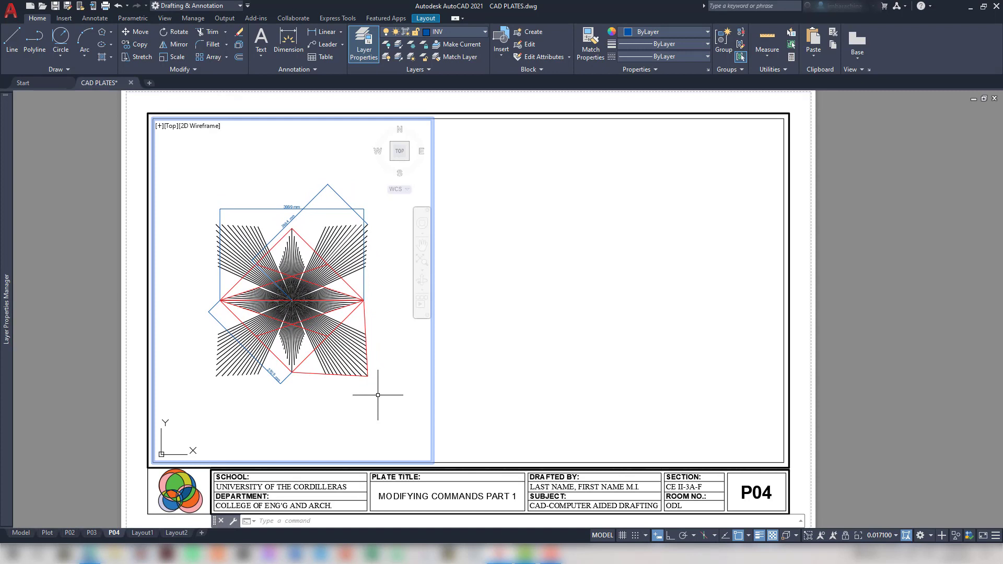
scroll(378, 395, up, 1)
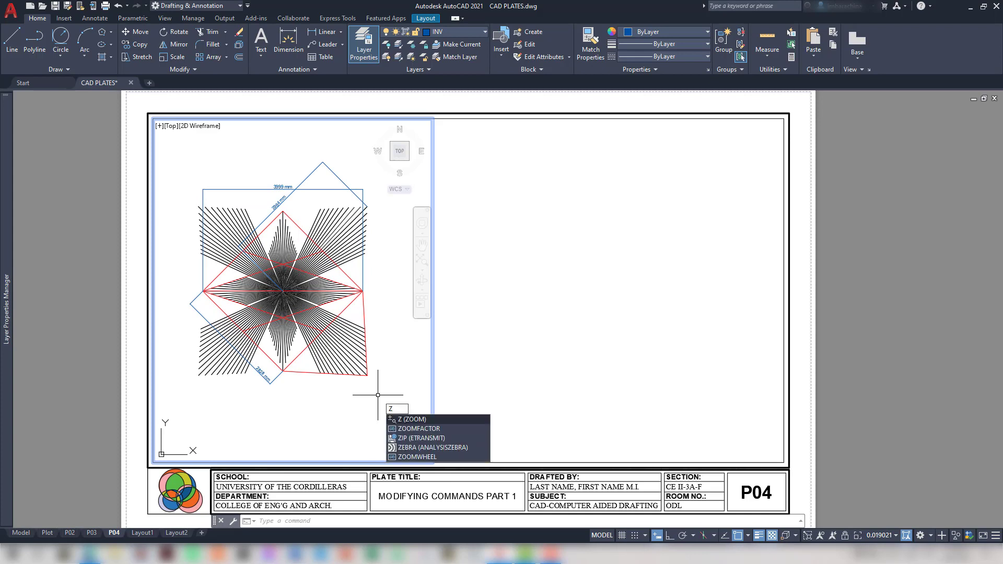
Following plate-04.pdf, scale the star viewport to 1/40xP, center the star plan in it, and return to paper space
text(m)
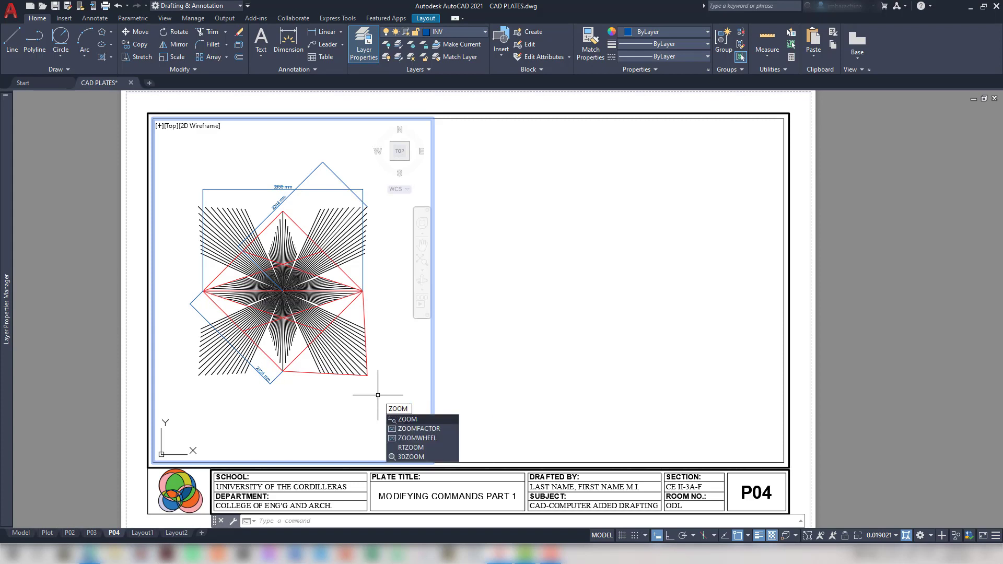
key(Return)
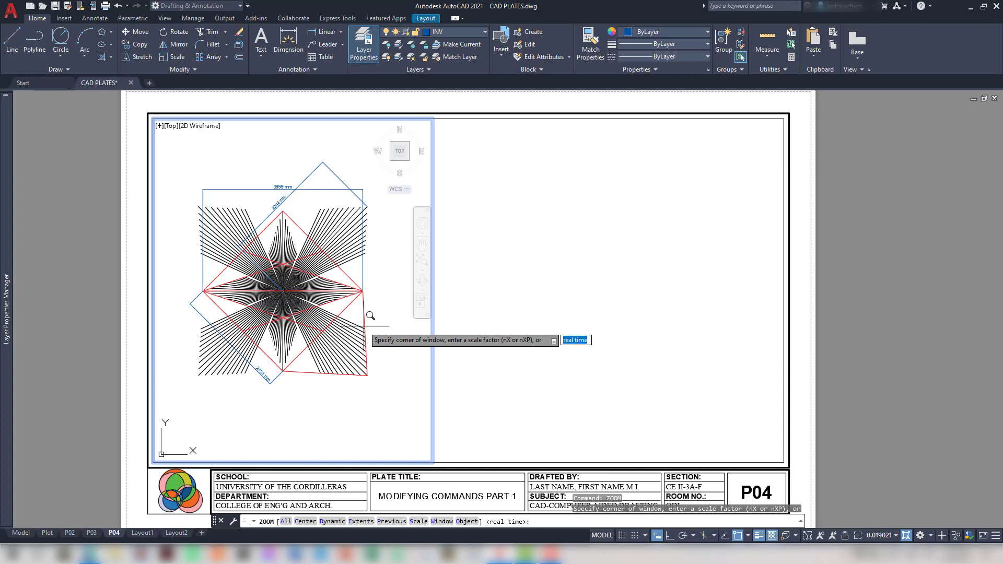
key(alt+Tab)
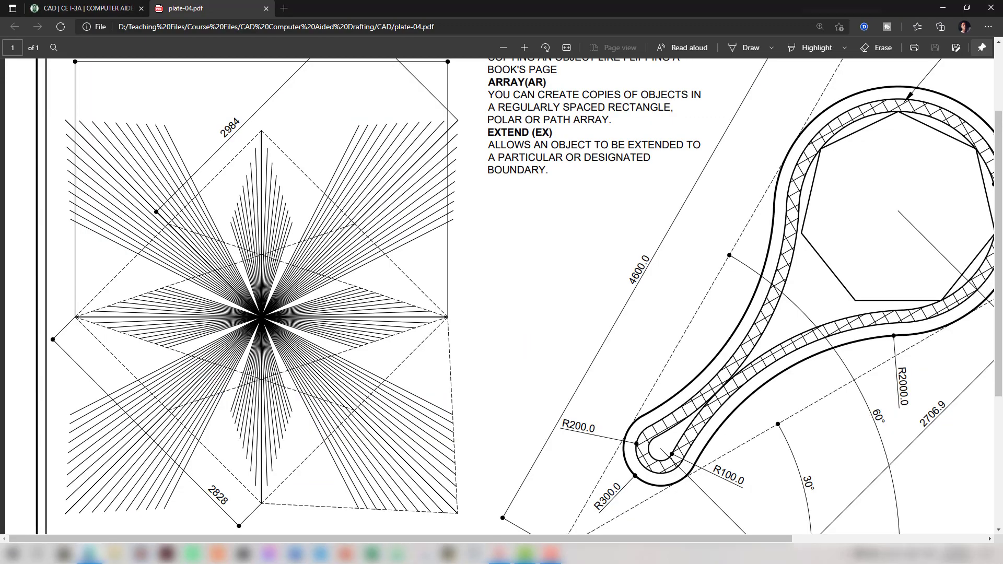
scroll(480, 331, down, 3)
key(alt+Tab)
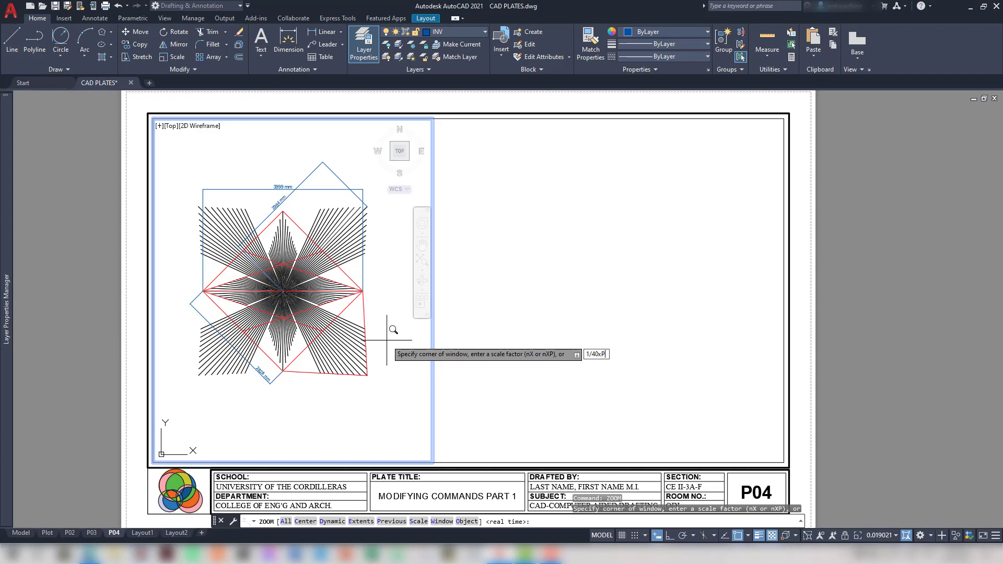
key(Return)
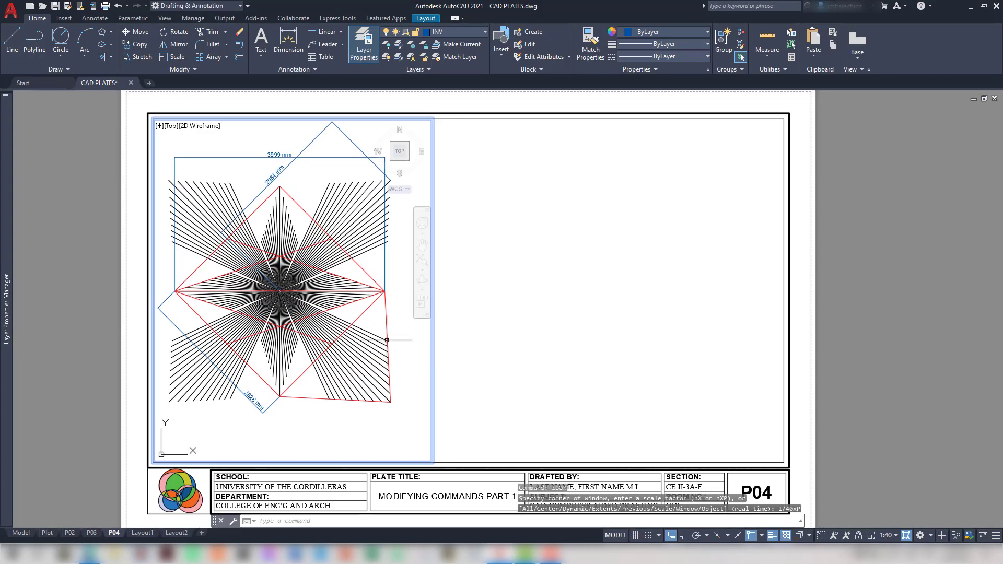
mouse_move(300, 434)
middle_down()
mouse_move(313, 435)
mouse_move(301, 445)
middle_up()
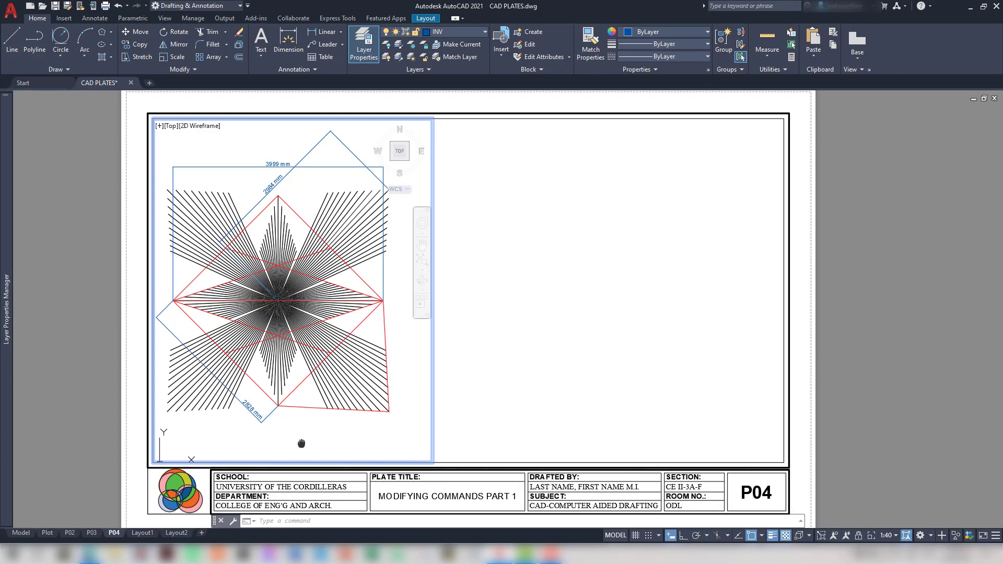
middle_drag(301, 444, 307, 441)
double_click(483, 390)
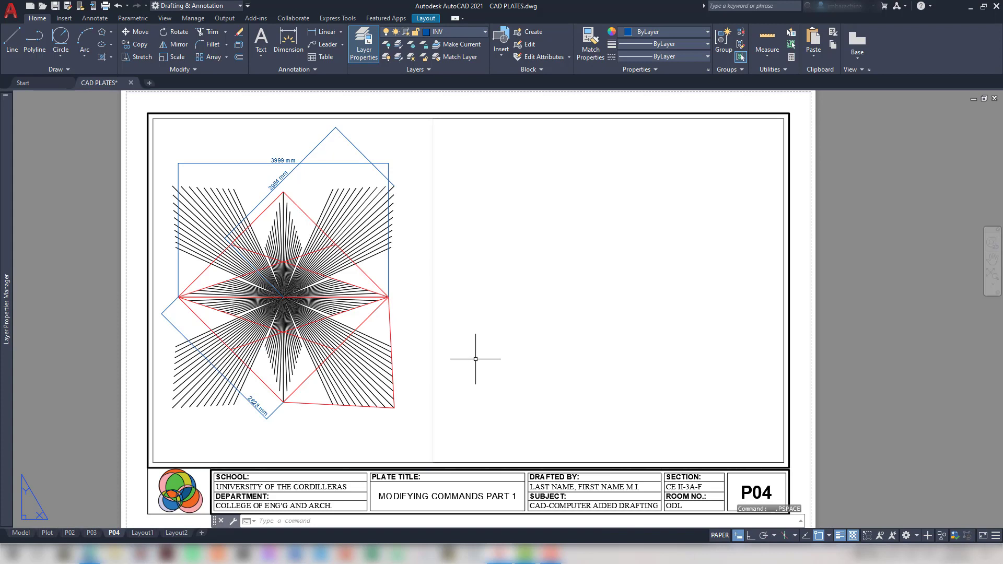
Create a second full-height viewport over the right part of the inner border, leaving a gap beside the star viewport
text(mv)
key(Return)
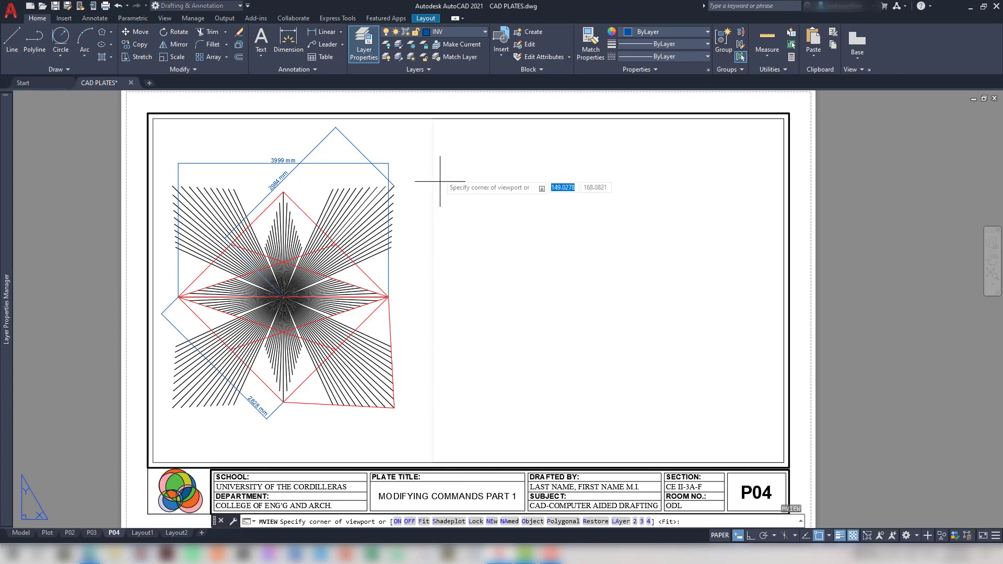
click(460, 119)
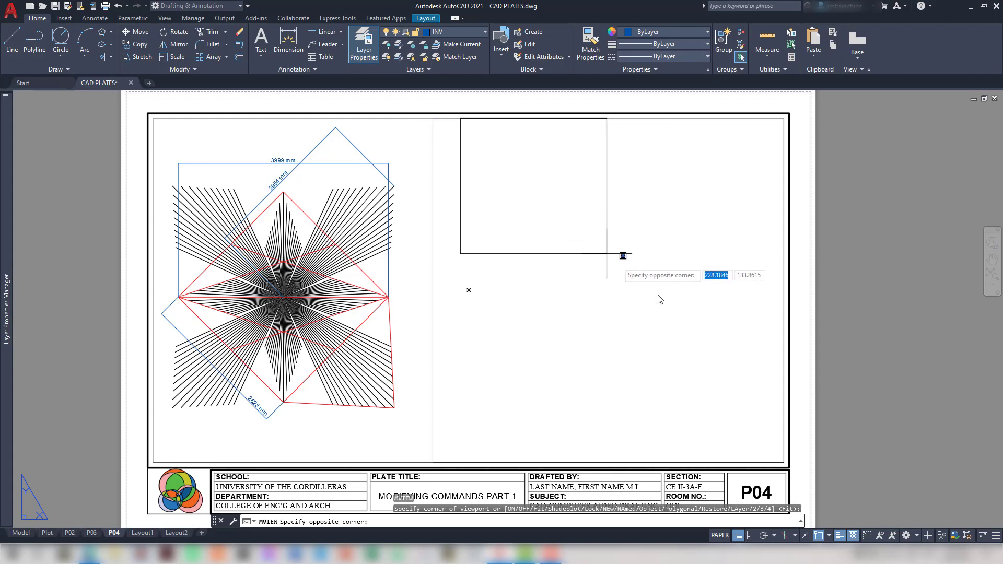
click(787, 457)
Activate the right viewport, look up the spanner plan's scale in plate-04.pdf, and bring the spanner plan near the viewport's middle
double_click(601, 181)
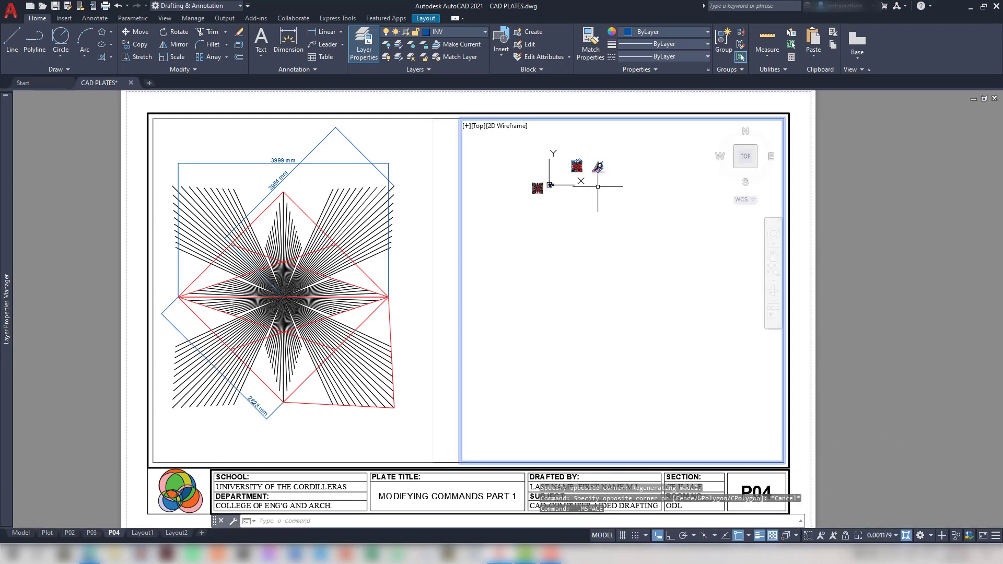
scroll(613, 210, up, 2)
click(89, 554)
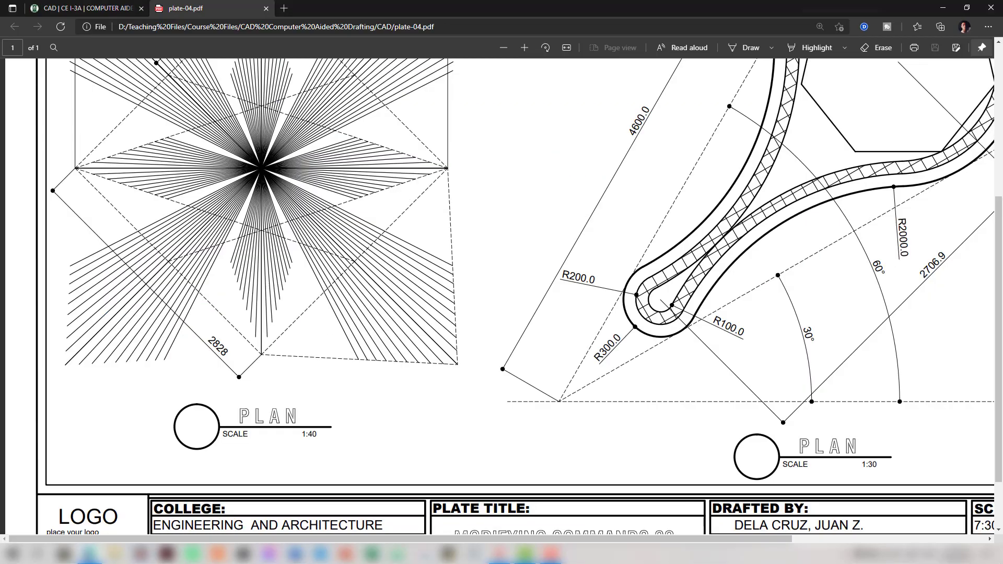
key(alt+Tab)
scroll(600, 205, up, 3)
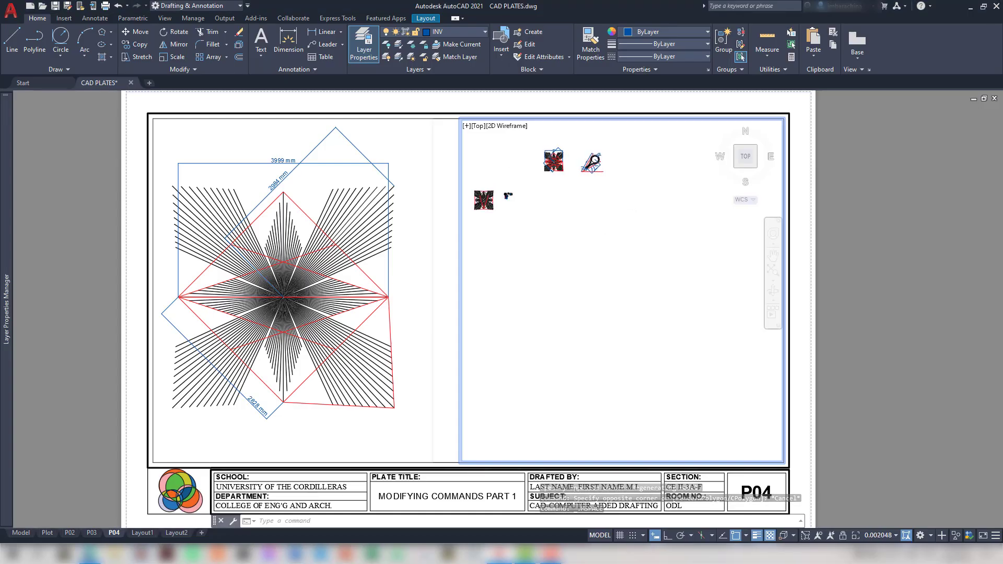
scroll(603, 168, up, 4)
middle_drag(604, 170, 643, 277)
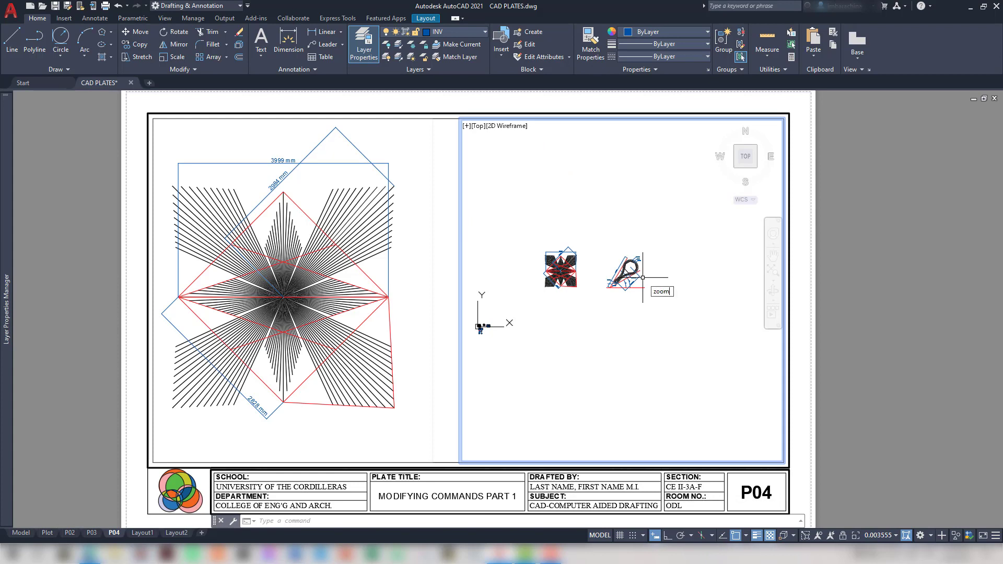
Scale the right viewport to 1/30xP and position the spanner plan to fit within it
text(zoom)
key(Return)
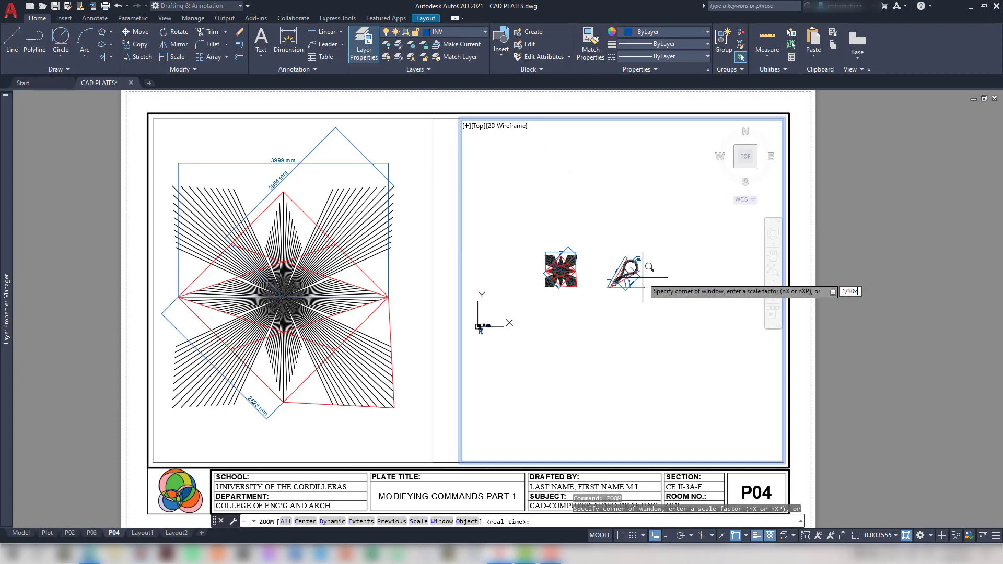
text(1/30xP)
key(Return)
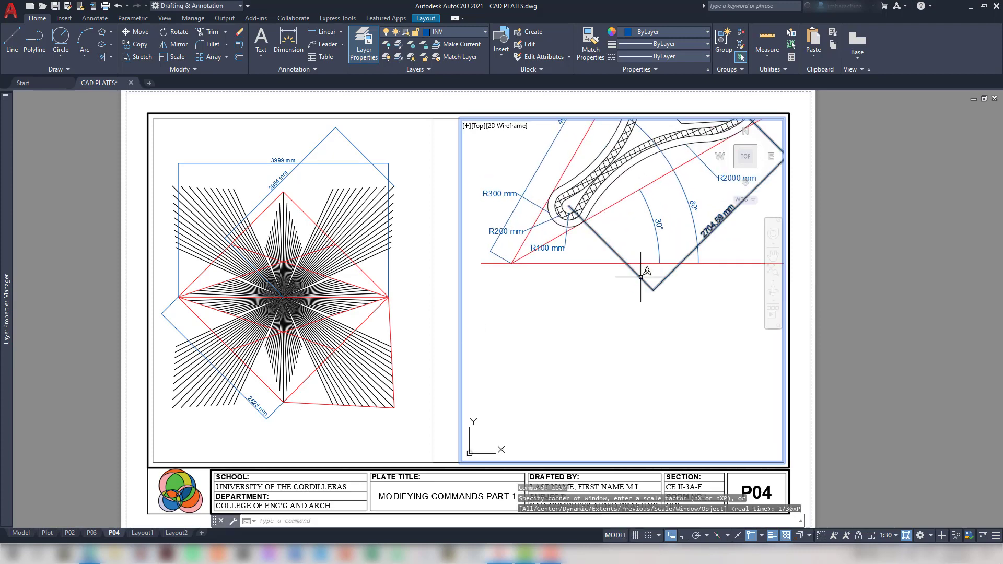
mouse_move(637, 231)
middle_down()
mouse_move(582, 385)
mouse_move(568, 393)
mouse_move(578, 392)
middle_up()
Compare the spanner viewport's contents and annotations with the spanner plan in plate-04.pdf
key(alt+Tab)
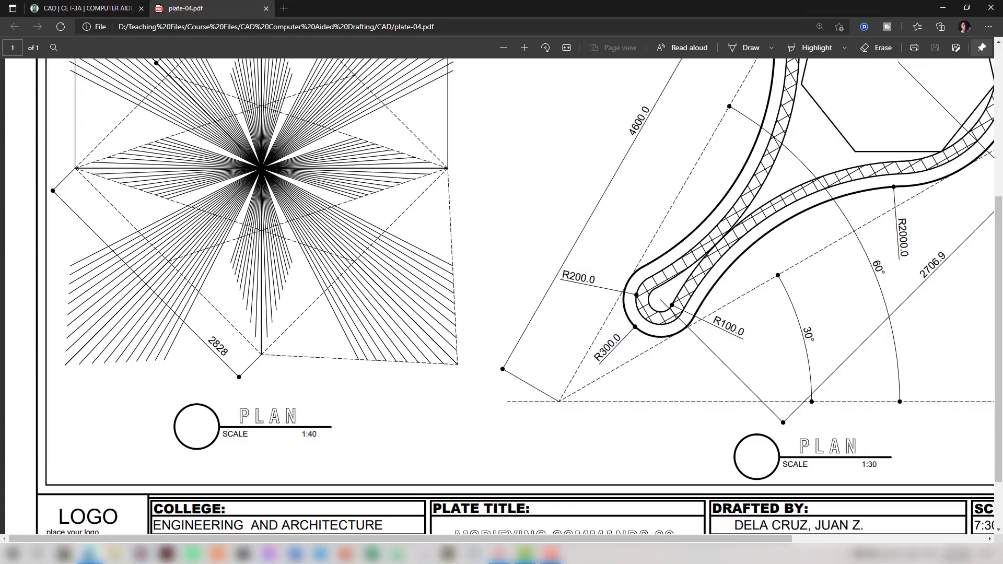
key(alt+Tab)
key(alt+Tab)
key(alt+Tab)
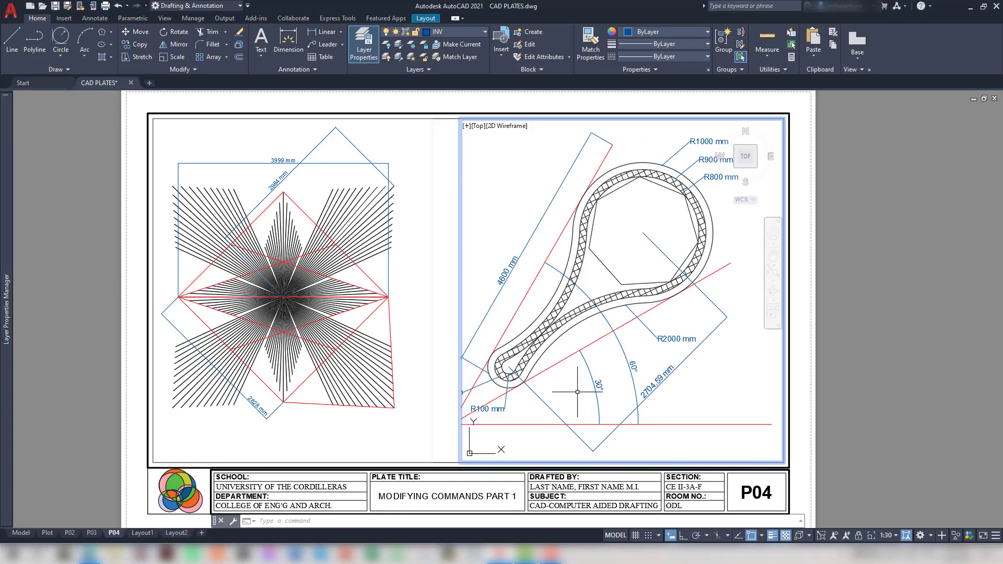
key(alt+Tab)
ctrl+scroll(761, 362, up, 3)
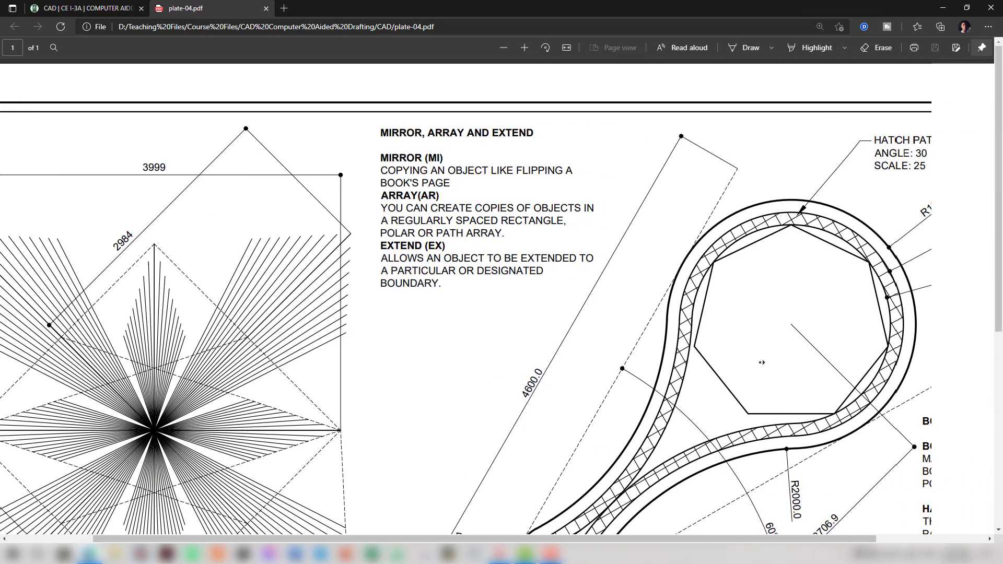
key(alt+Tab)
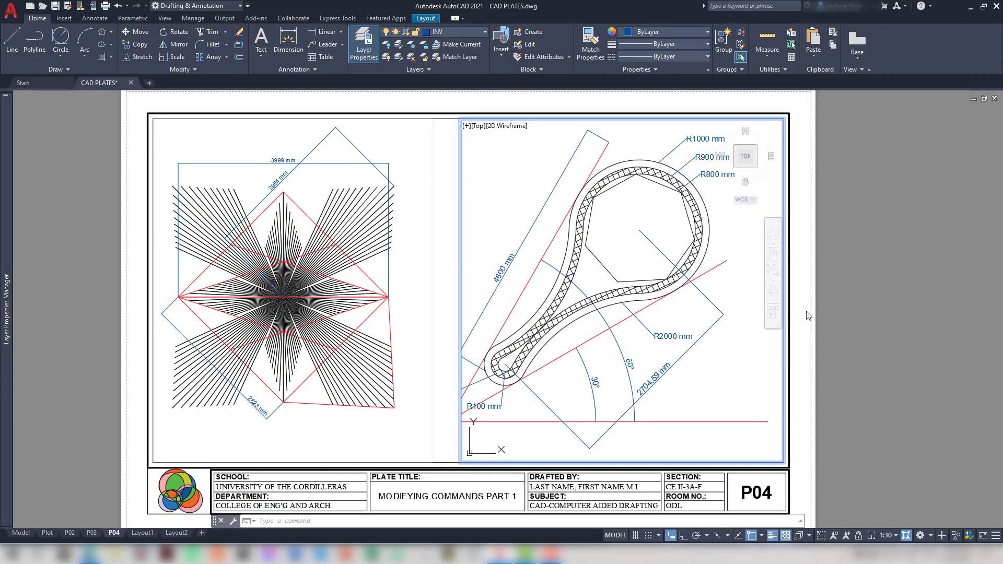
Leave the right viewport and open the dimensioned spanner plan in model space
double_click(807, 314)
click(21, 533)
scroll(587, 392, up, 3)
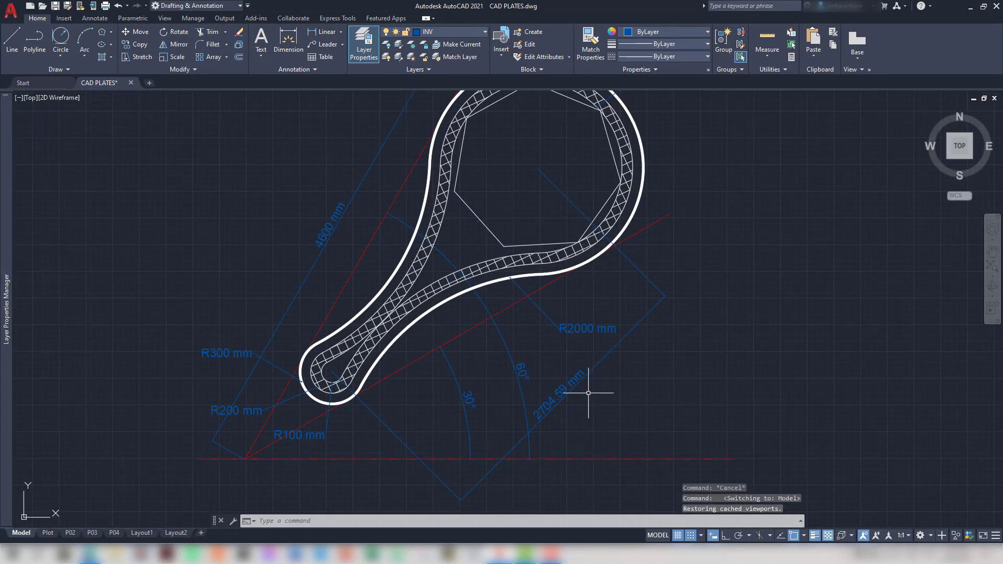
Pull the aligned dimension between the spanner's head and handle centres closer to the outline
click(558, 392)
click(666, 296)
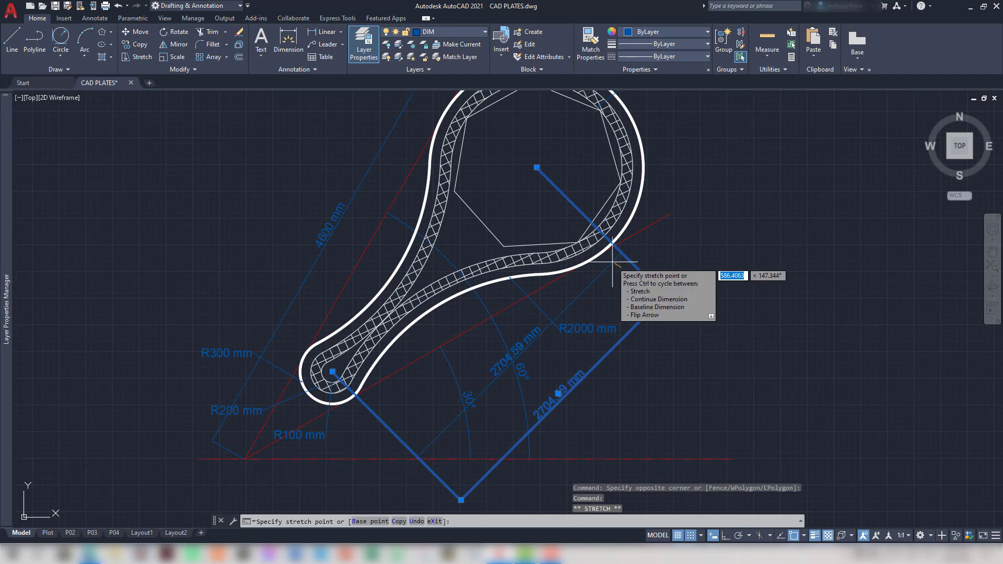
click(637, 267)
Move the 60° dimension text up along its arc and pull the 30° dimension arc closer to the vertex
click(516, 373)
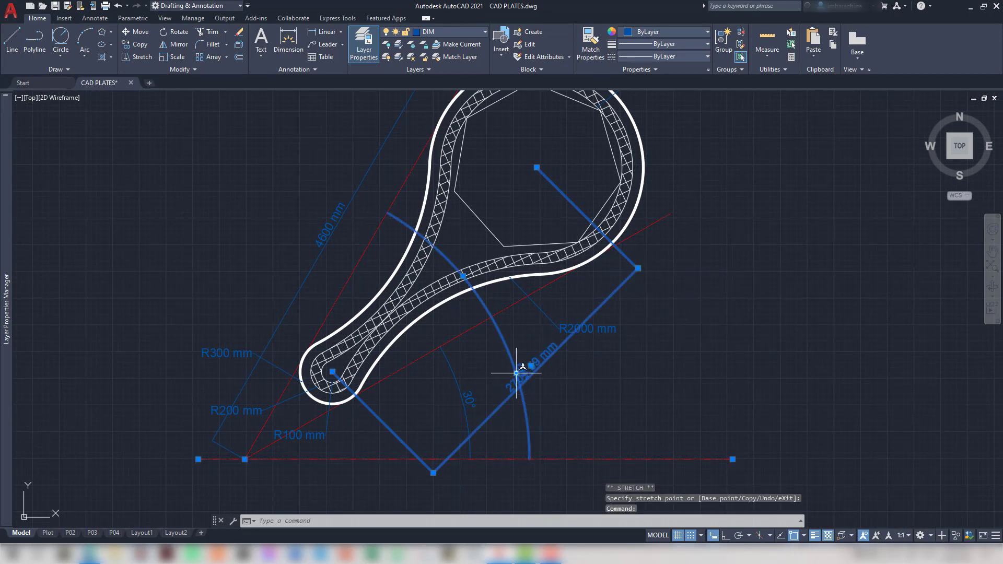
click(517, 372)
click(504, 342)
click(505, 342)
click(466, 399)
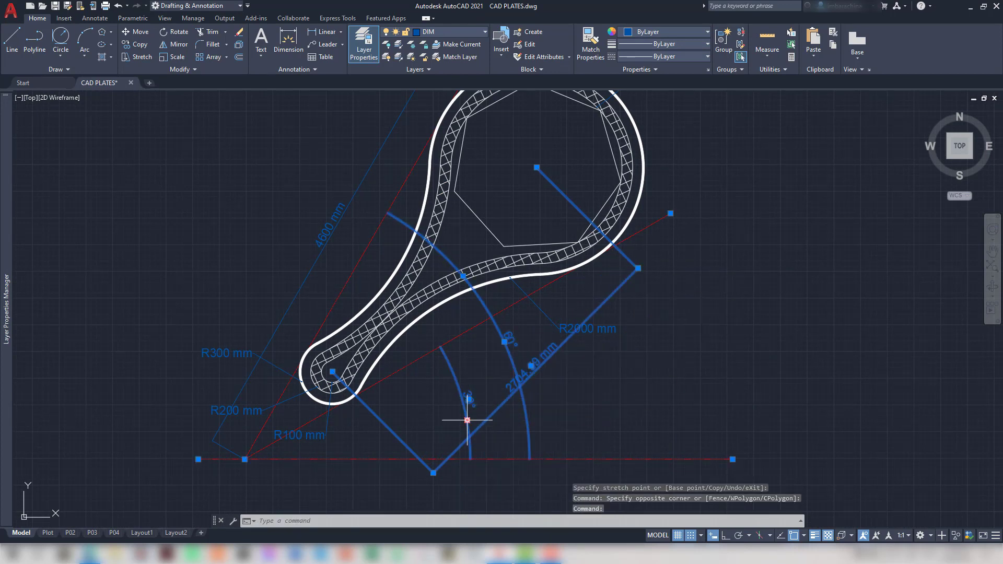
click(461, 413)
click(459, 422)
Move the R2000 radius label closer to the spanner's lower curve, clear of the aligned dimension line
click(559, 325)
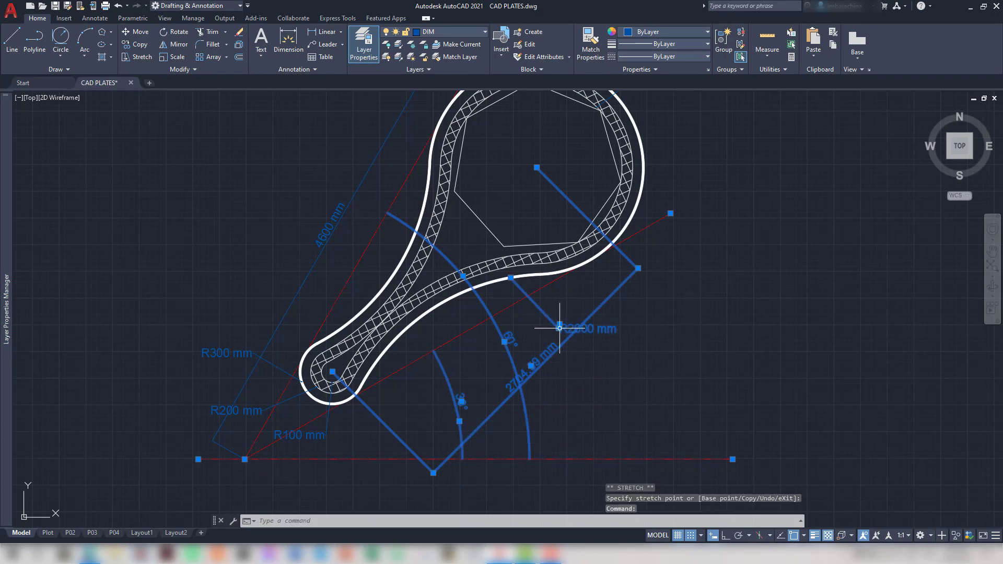
click(560, 325)
click(559, 326)
scroll(559, 327, up, 4)
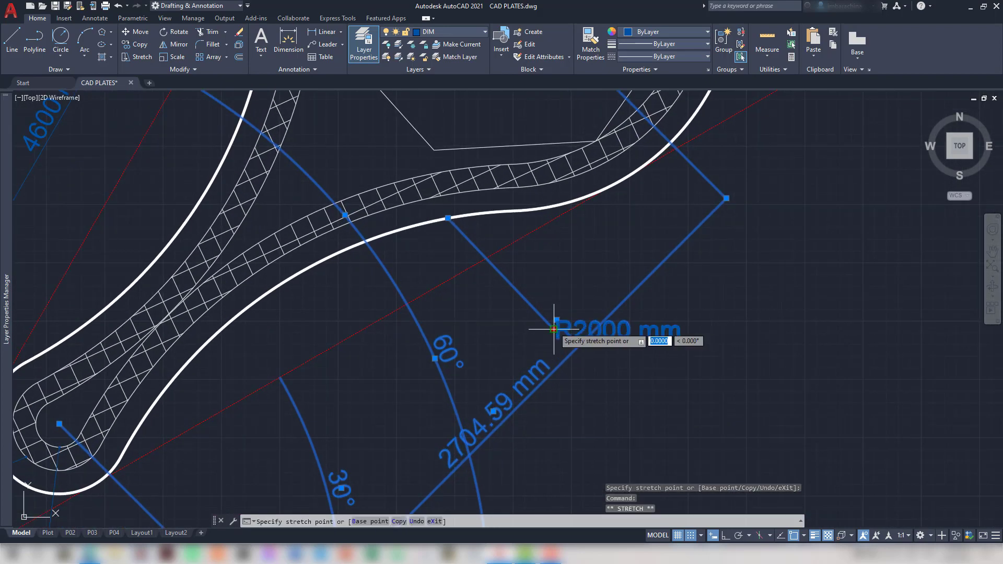
click(513, 283)
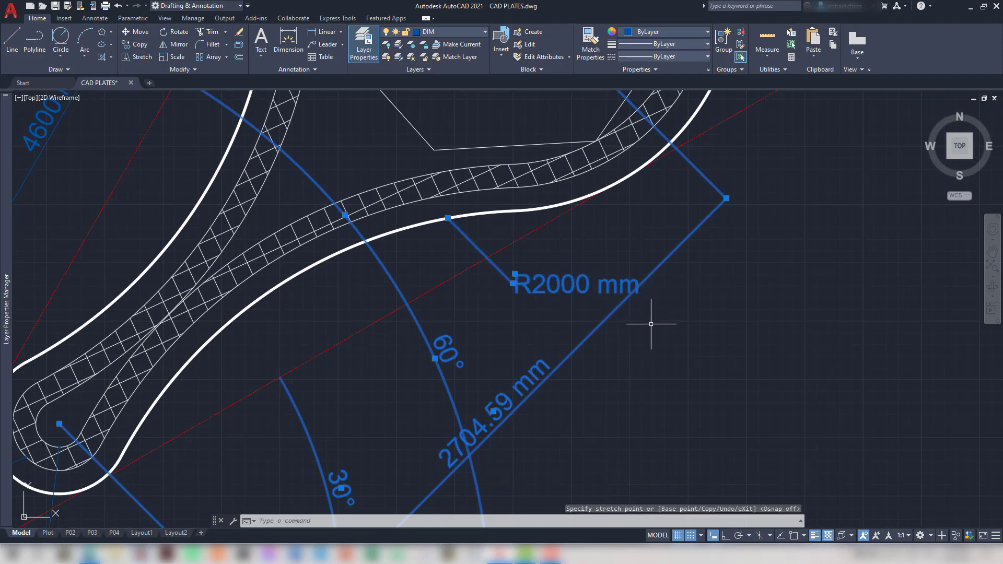
key(Escape)
scroll(679, 320, down, 4)
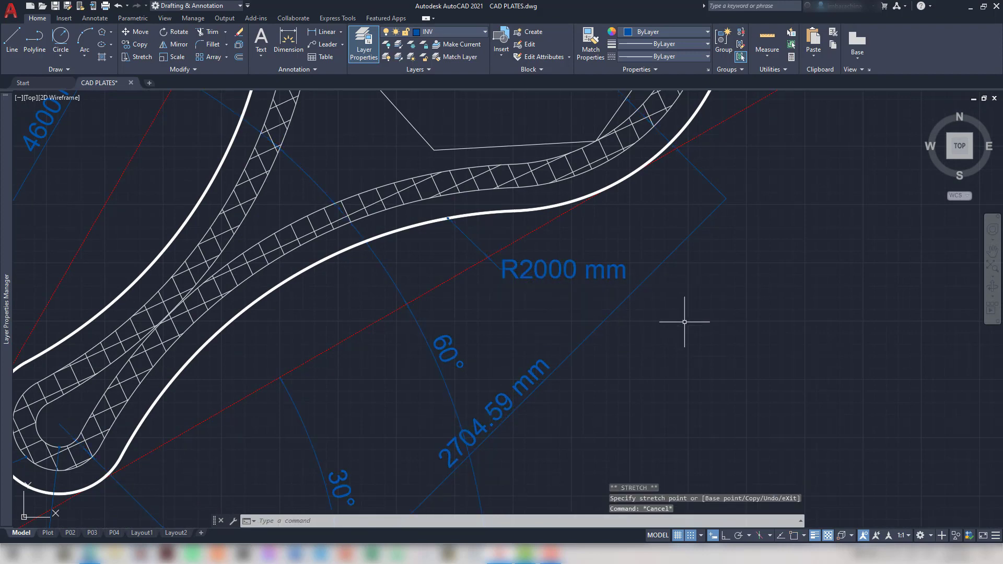
Return to the P04 layout and pull the star viewport's right edge in toward the star plan
key(alt+Tab)
scroll(672, 351, down, 2)
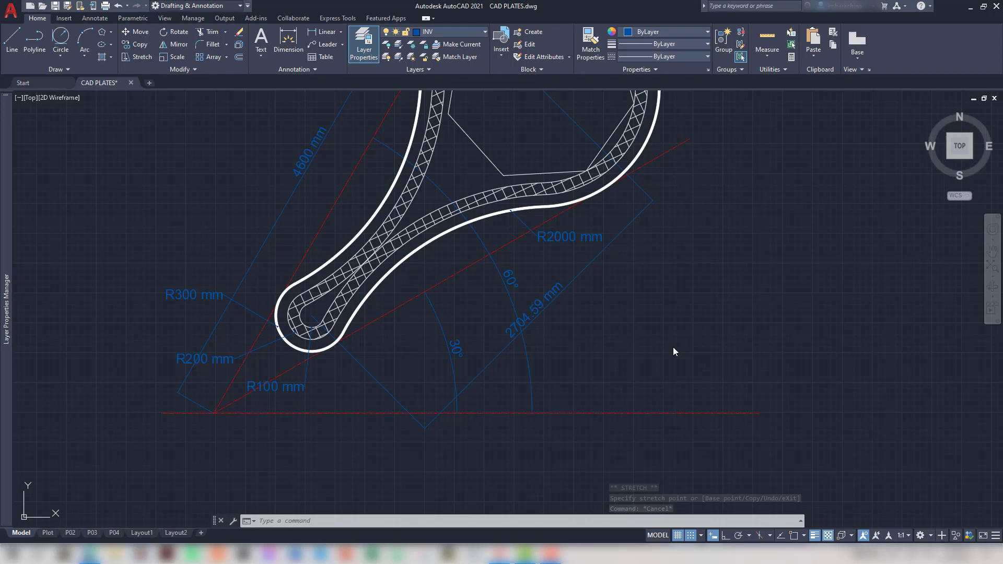
click(114, 533)
scroll(673, 404, up, 1)
double_click(412, 282)
double_click(428, 394)
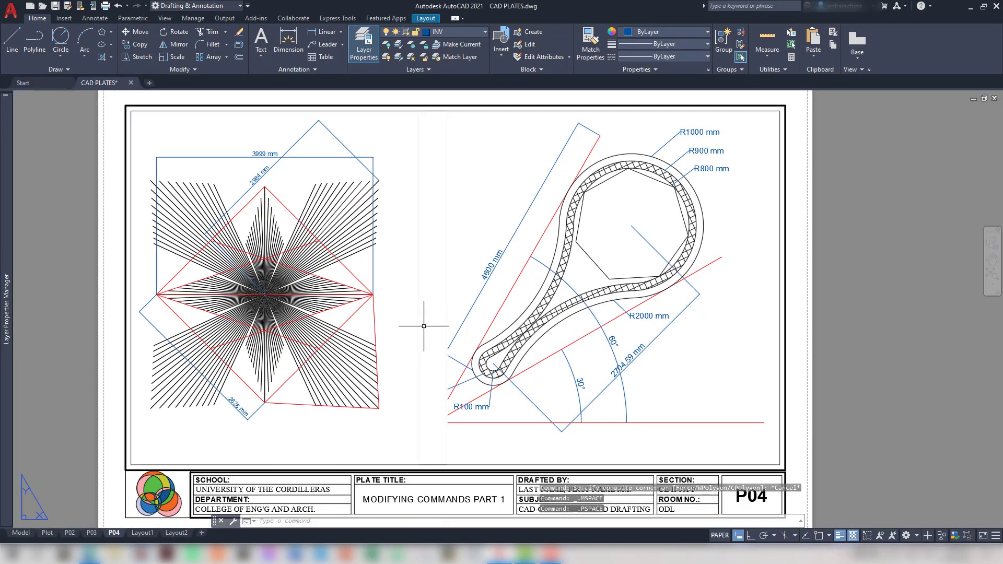
click(424, 327)
click(405, 306)
click(418, 464)
click(392, 460)
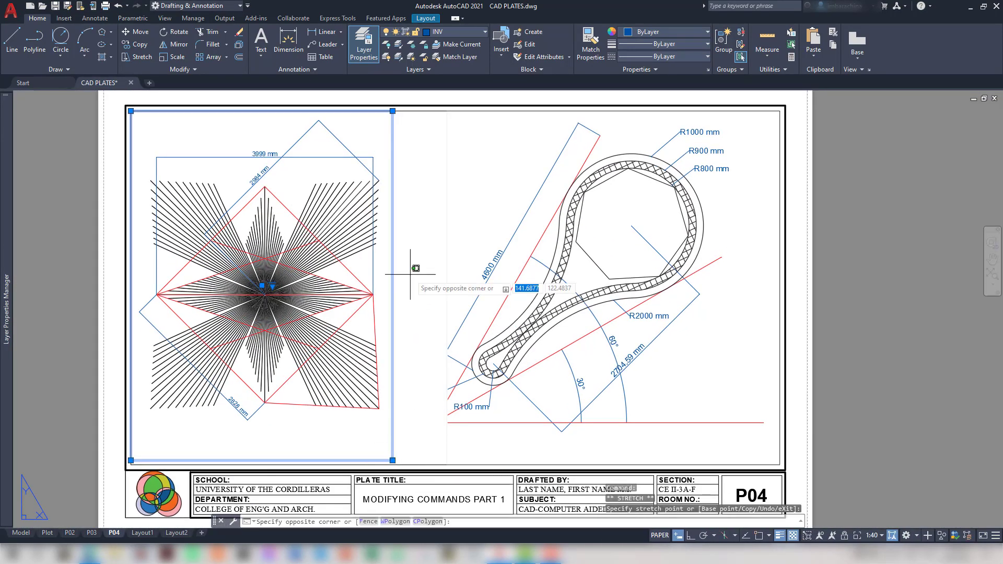
With Ortho on, widen the spanner viewport by stretching its left edge toward the star viewport
click(447, 230)
click(447, 464)
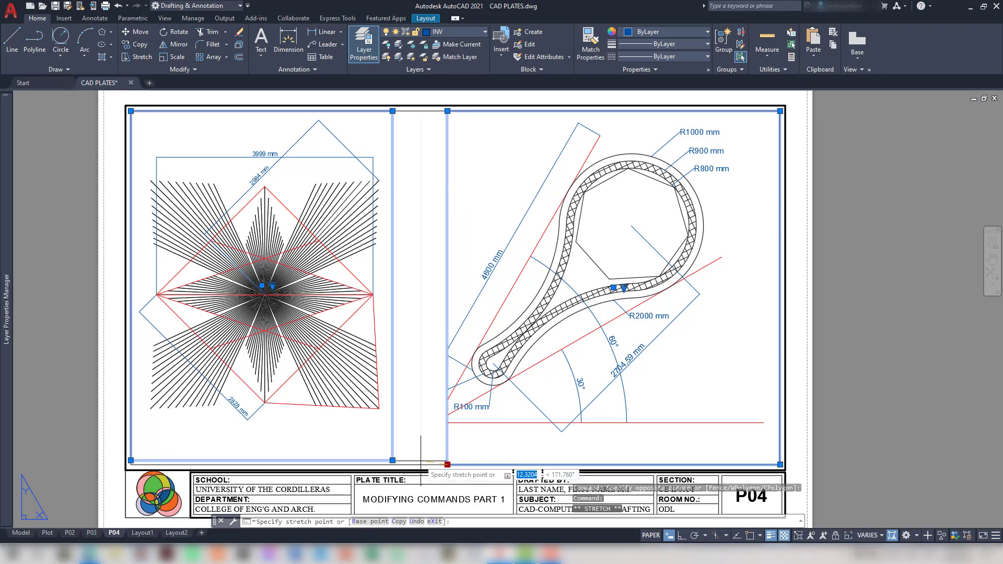
key(F8)
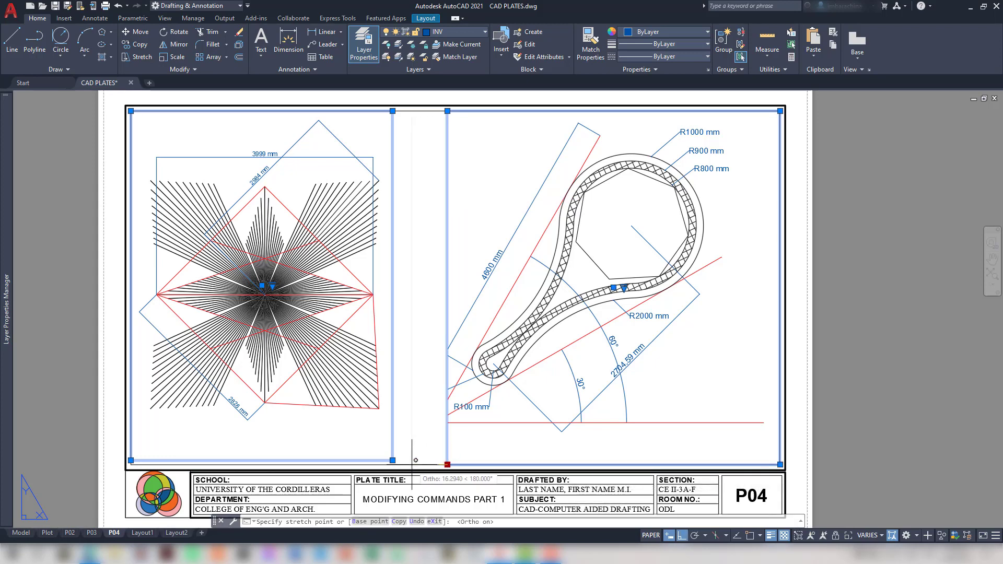
click(413, 463)
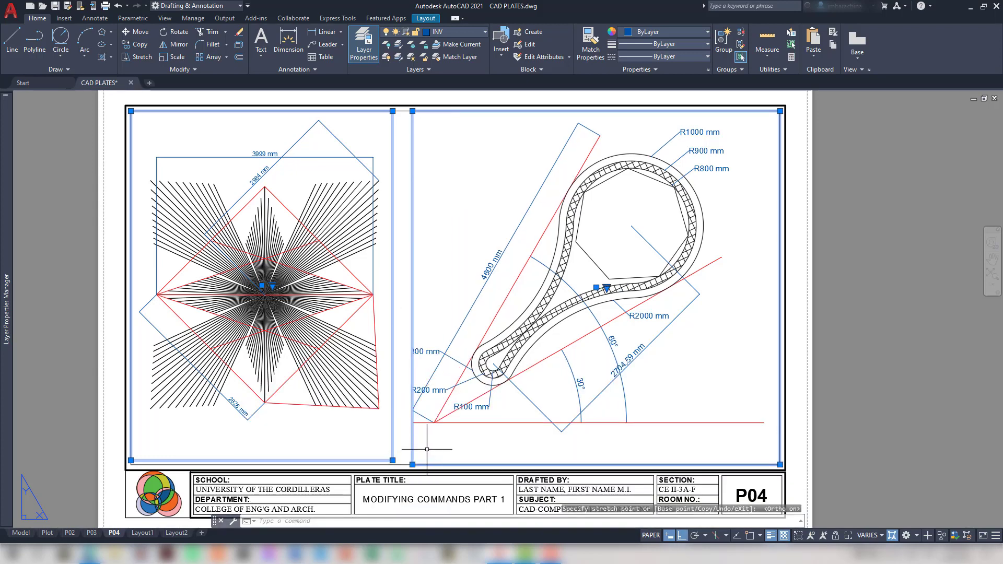
click(407, 391)
key(Escape)
key(Escape)
Activate the star viewport, shift the star plan slightly left inside it, and return to paper space
double_click(351, 419)
middle_drag(320, 370, 314, 369)
double_click(401, 292)
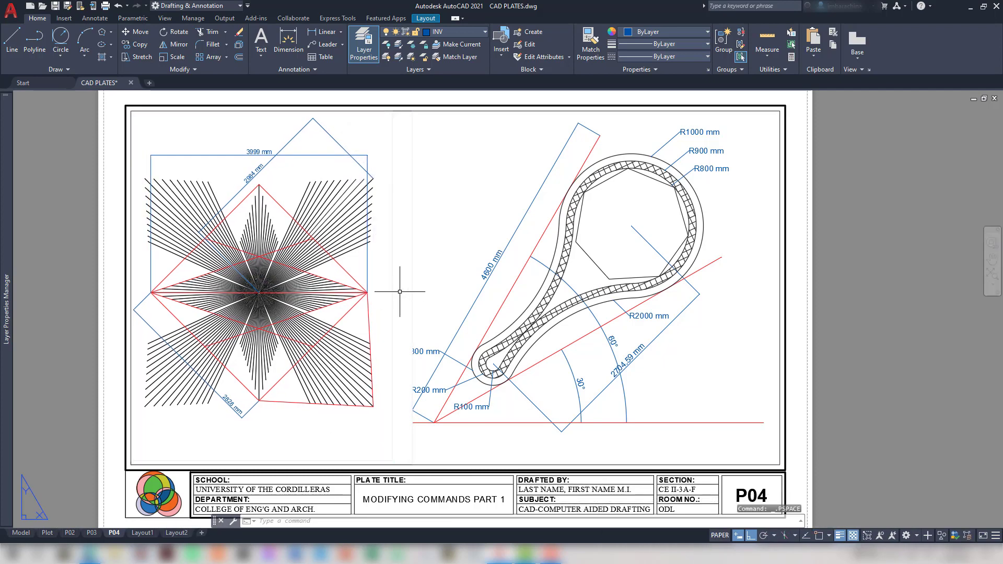
double_click(257, 449)
double_click(400, 316)
Stretch the star viewport's bottom edge down to the inner frame line above the title block
click(400, 339)
click(387, 428)
click(391, 461)
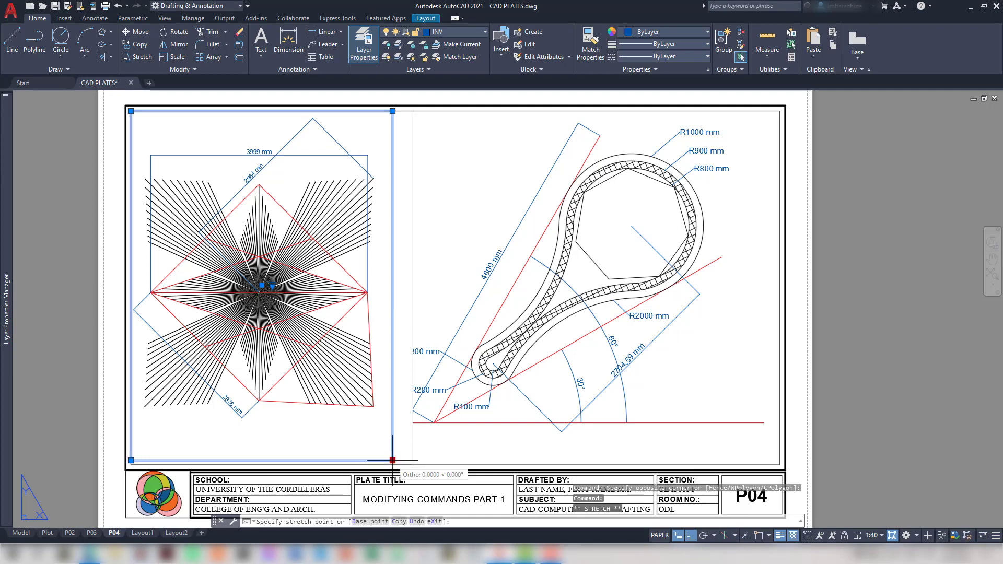
scroll(394, 460, up, 3)
click(391, 468)
Stretch the spanner viewport's left edge until it meets the star viewport and its clipped radius labels fit
click(433, 447)
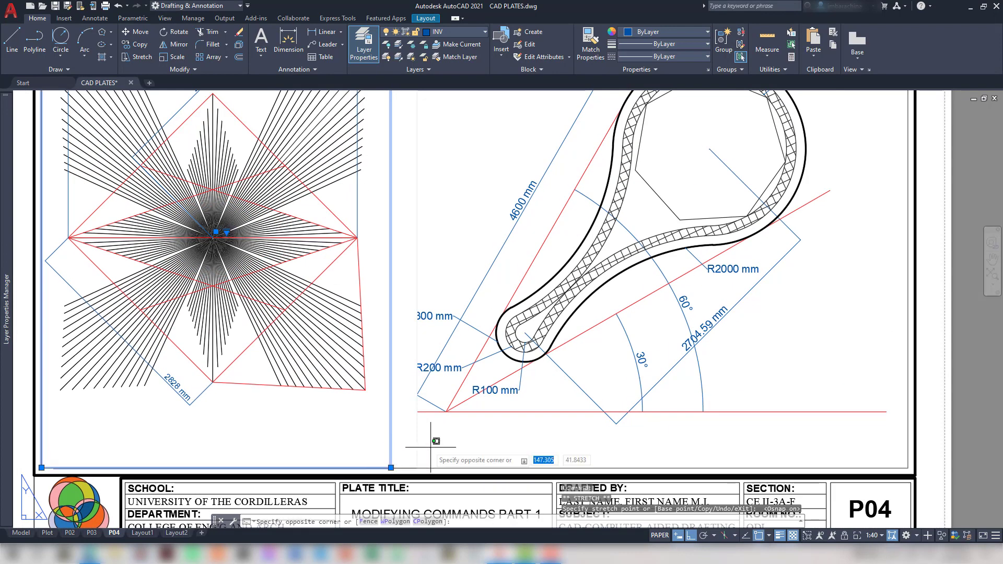
click(402, 442)
click(417, 468)
click(401, 468)
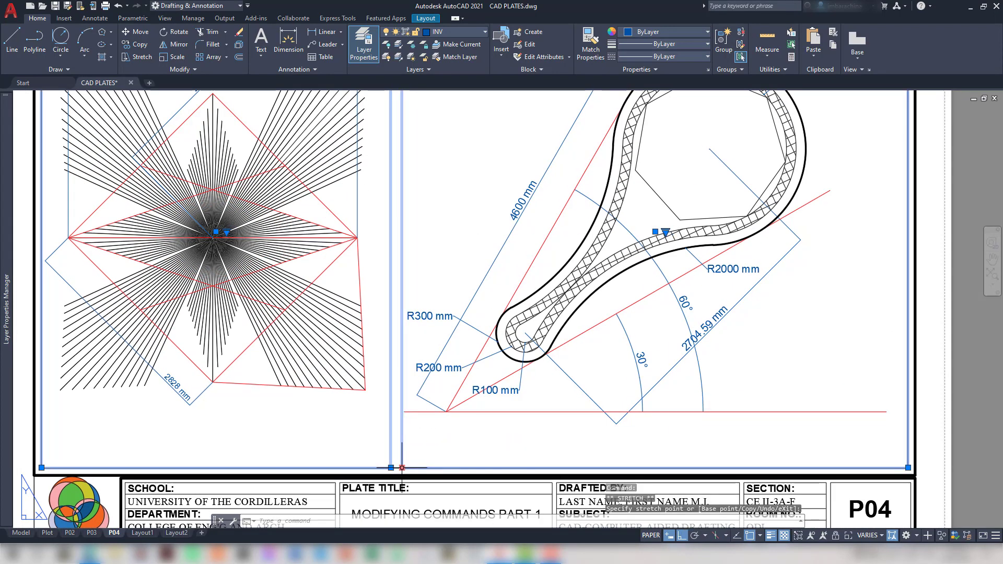
scroll(409, 438, up, 2)
scroll(426, 459, down, 4)
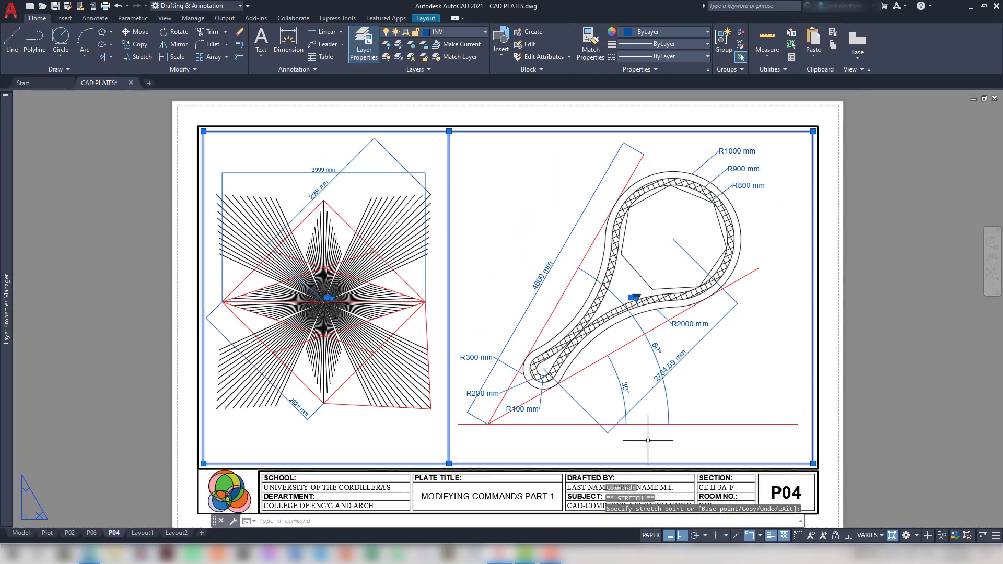
scroll(647, 440, down, 1)
click(817, 280)
key(Escape)
key(Escape)
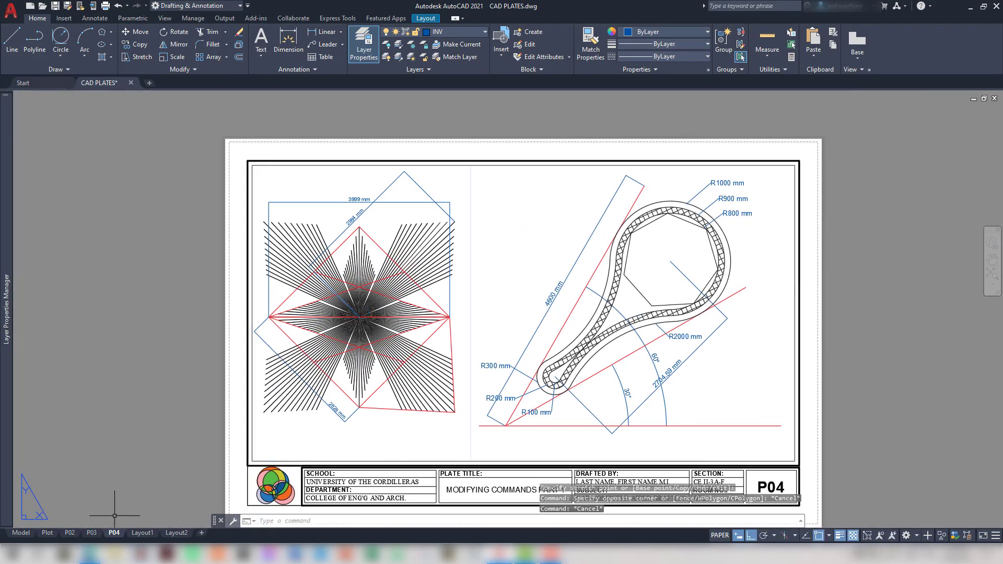
Nudge the spanner plan within its viewport, and look up the plan title symbols in plate-04.pdf
double_click(711, 380)
middle_drag(685, 381, 685, 381)
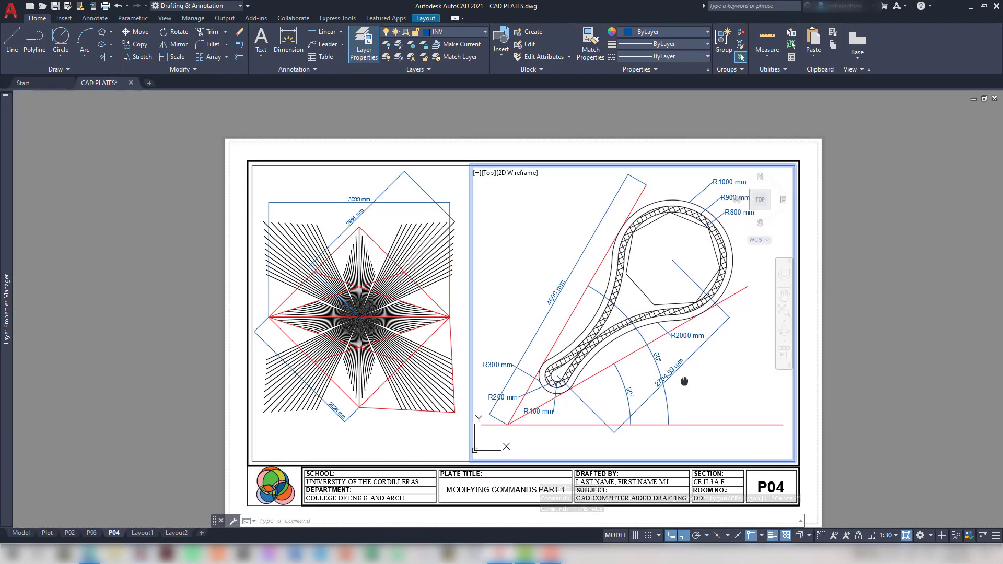
key(alt+Tab)
scroll(484, 296, down, 3)
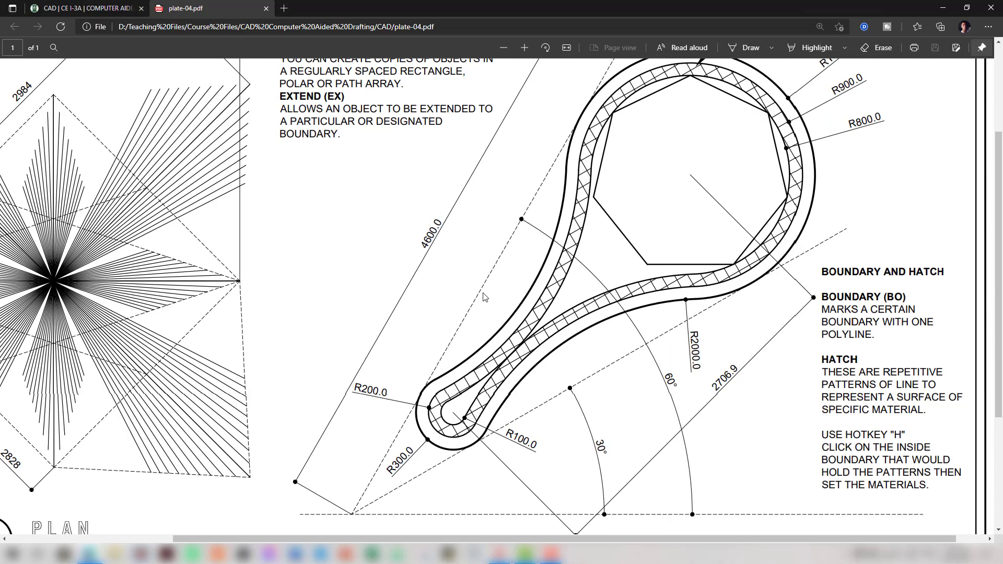
scroll(483, 296, down, 3)
key(alt+Tab)
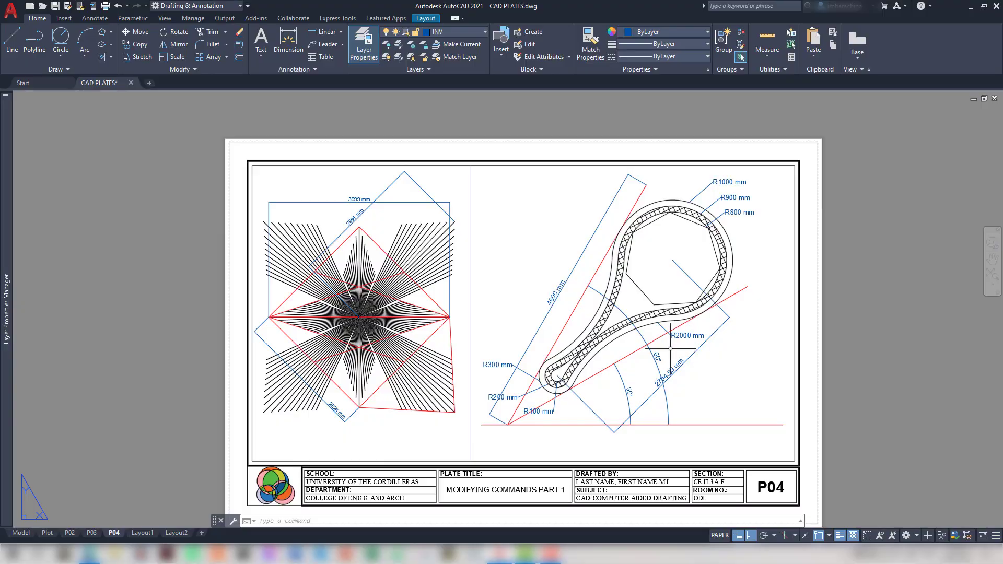
key(alt+Tab)
scroll(352, 381, left, 3)
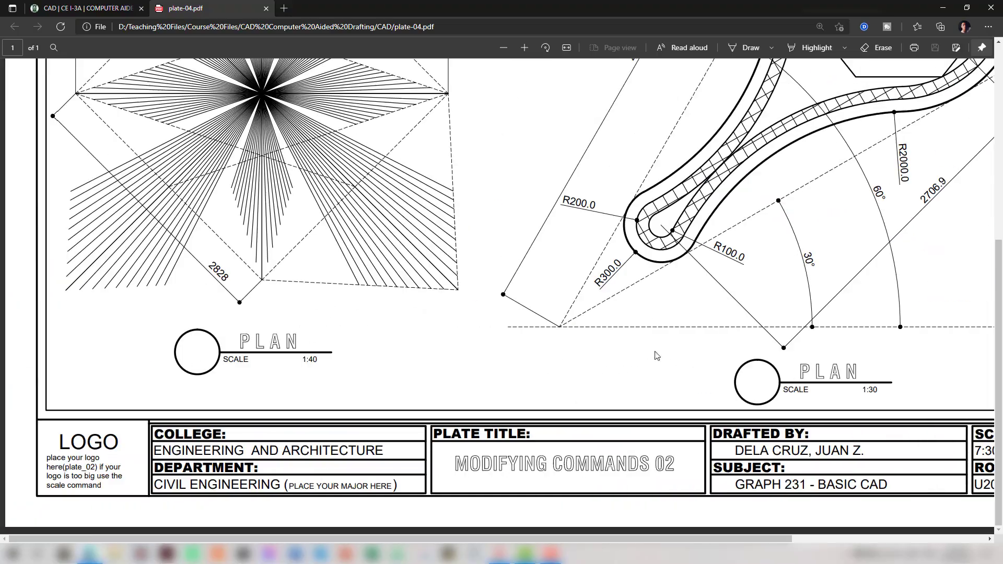
key(alt+Tab)
Make the 0.3 mm layer current and draw a circle of radius 7 below the star plan's lower-left corner
click(61, 42)
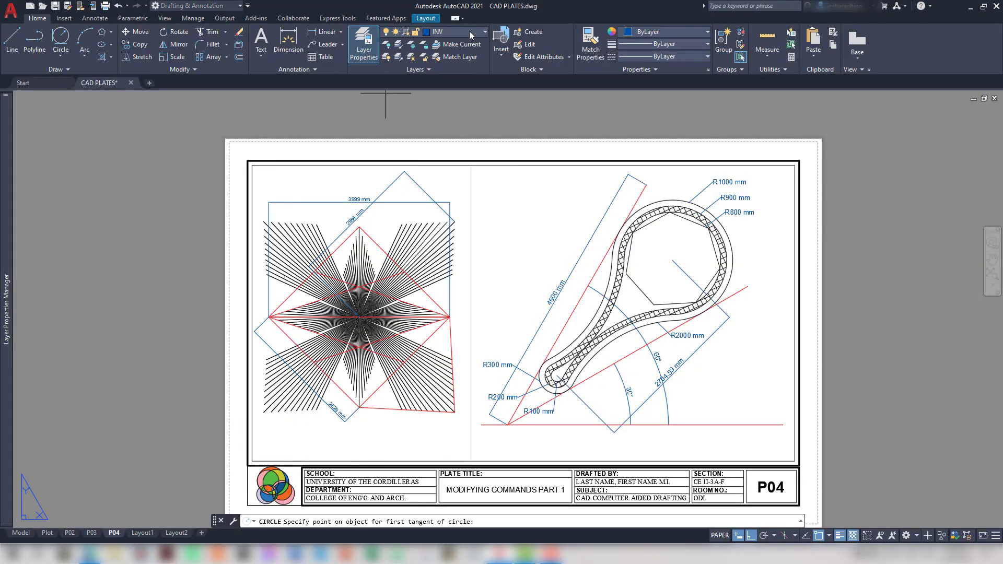
click(455, 32)
click(452, 65)
click(59, 57)
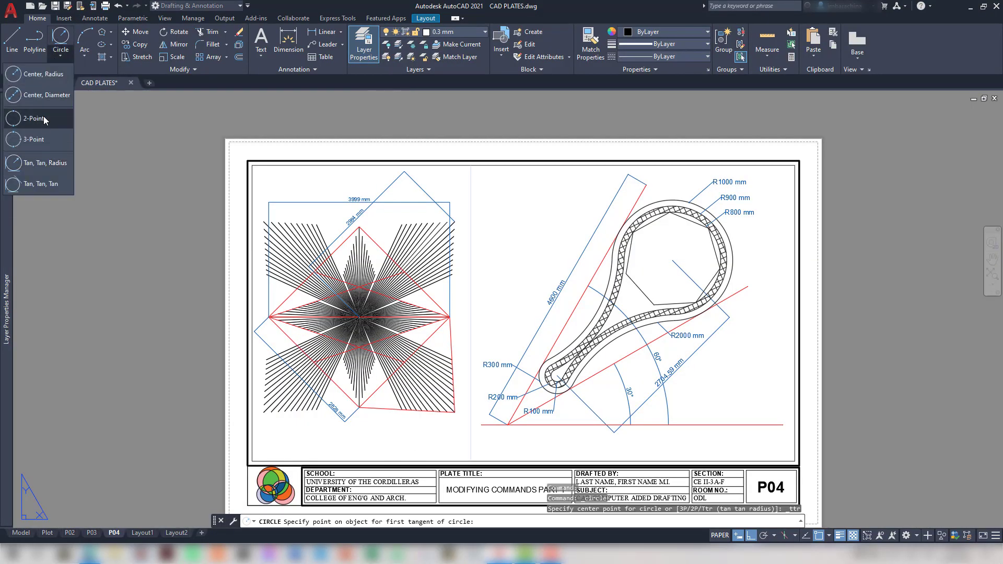
click(36, 75)
click(288, 440)
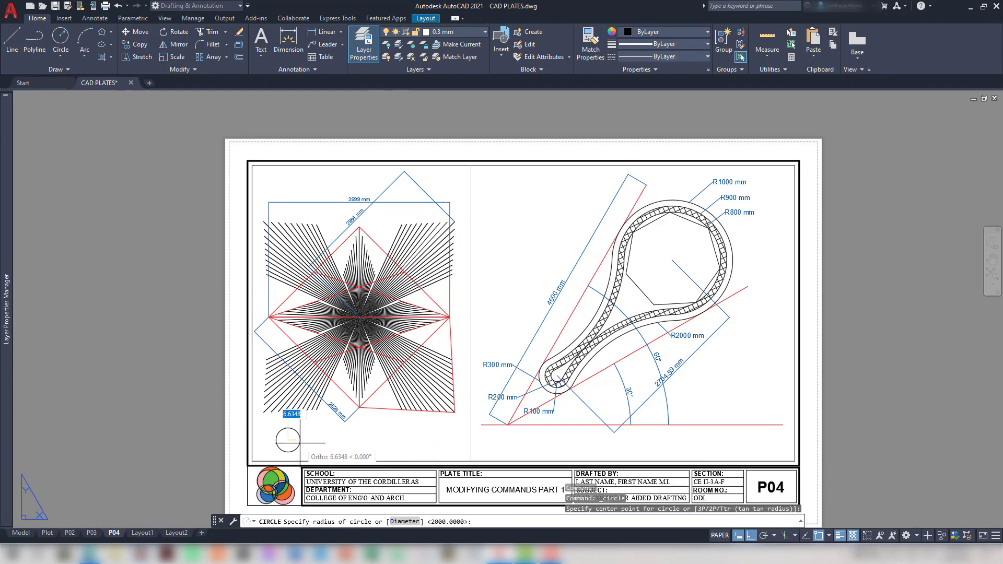
click(300, 443)
Draw a horizontal line 50 mm long from the title circle's right edge, matching the symbol in plate-04.pdf
key(alt+Tab)
key(alt+Tab)
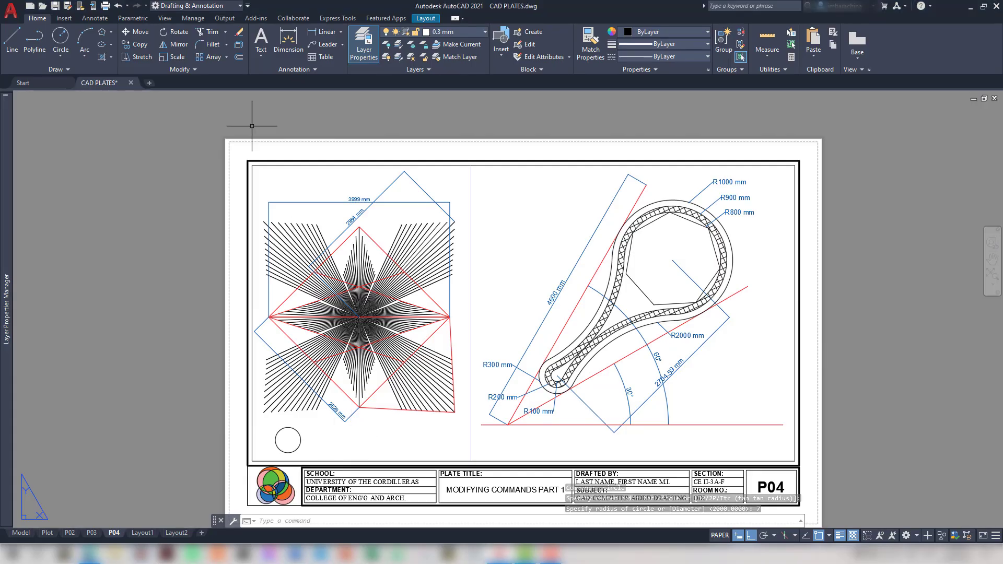
click(15, 40)
click(288, 440)
key(alt+Tab)
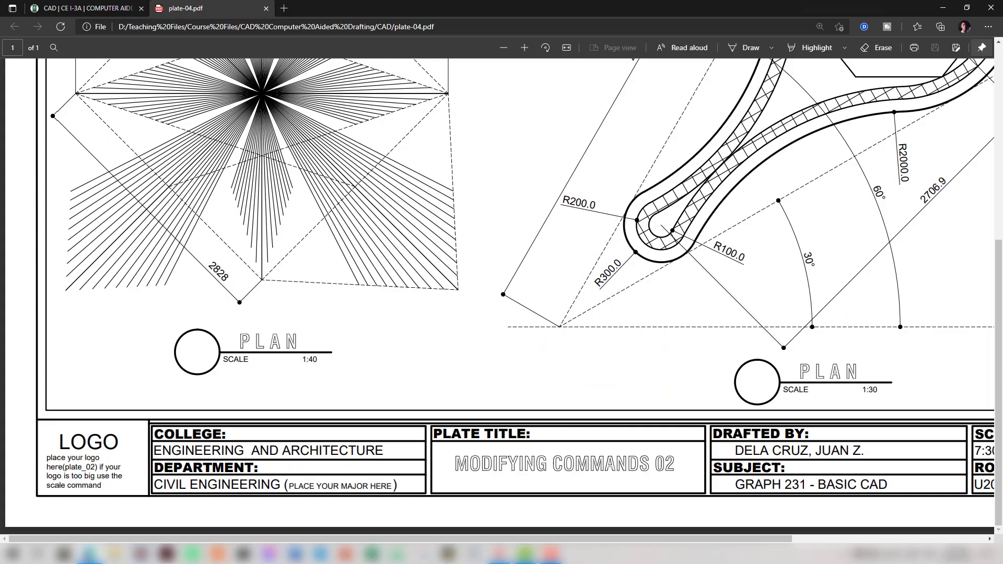
key(alt+Tab)
text(50)
key(Return)
click(439, 443)
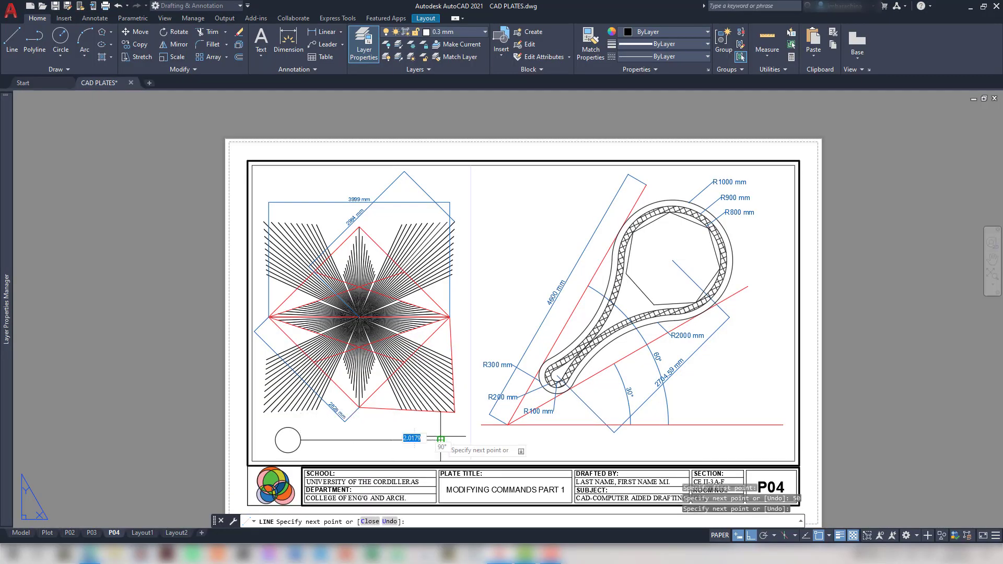
key(ctrl+z)
key(Escape)
Add the multiline text PLAN above the title line beside the circle
scroll(394, 447, up, 2)
click(261, 39)
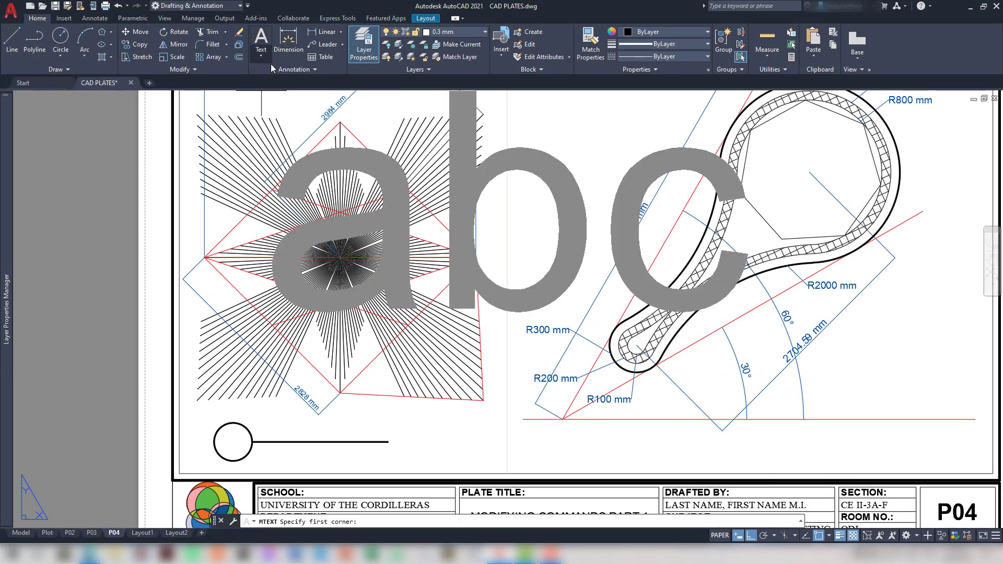
click(265, 407)
click(358, 517)
click(377, 436)
text(PLAN)
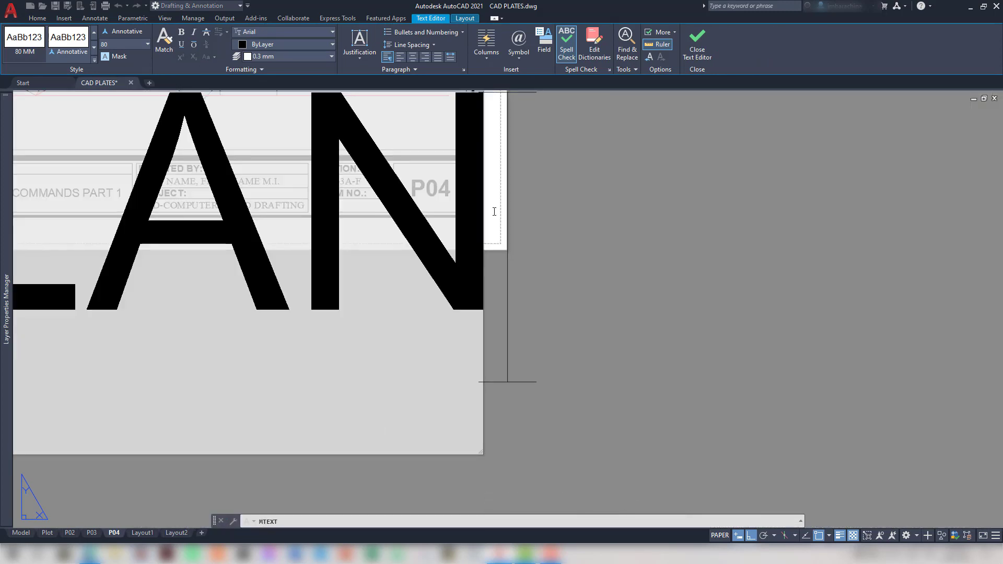
click(601, 378)
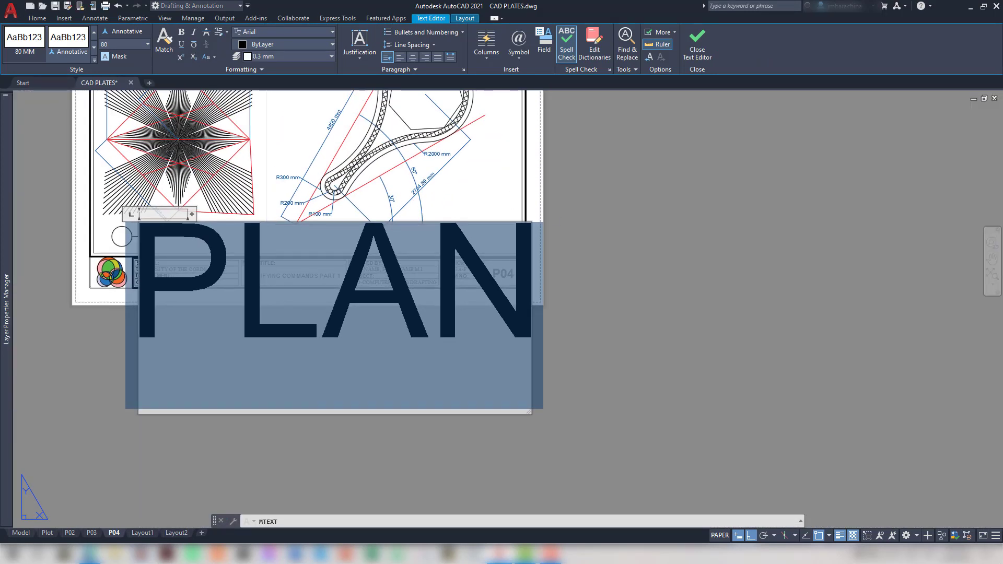
double_click(378, 236)
key(Escape)
double_click(535, 163)
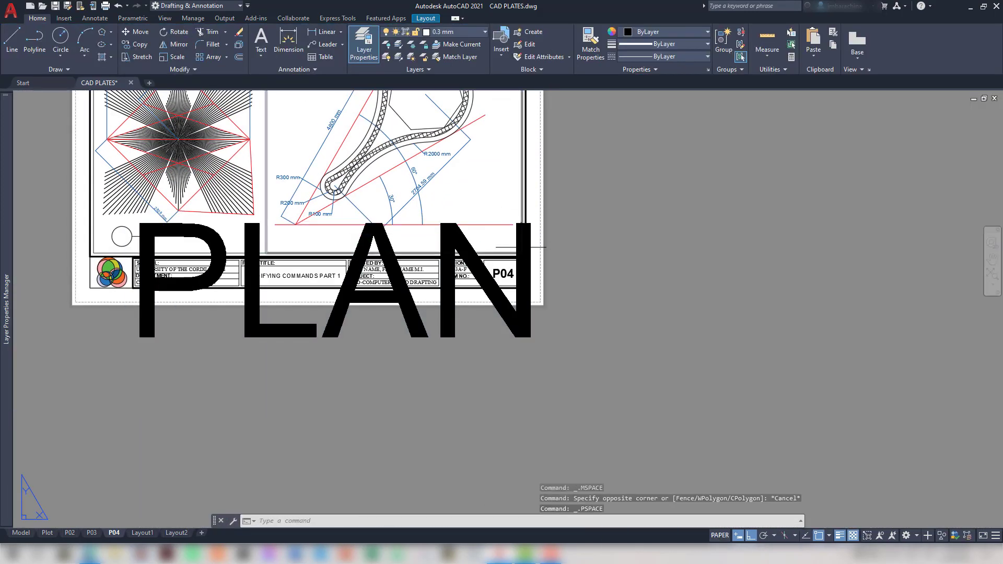
click(520, 240)
click(537, 179)
key(Escape)
key(Escape)
Apply the 6.00 MM text style to the oversized PLAN text
click(636, 354)
click(391, 326)
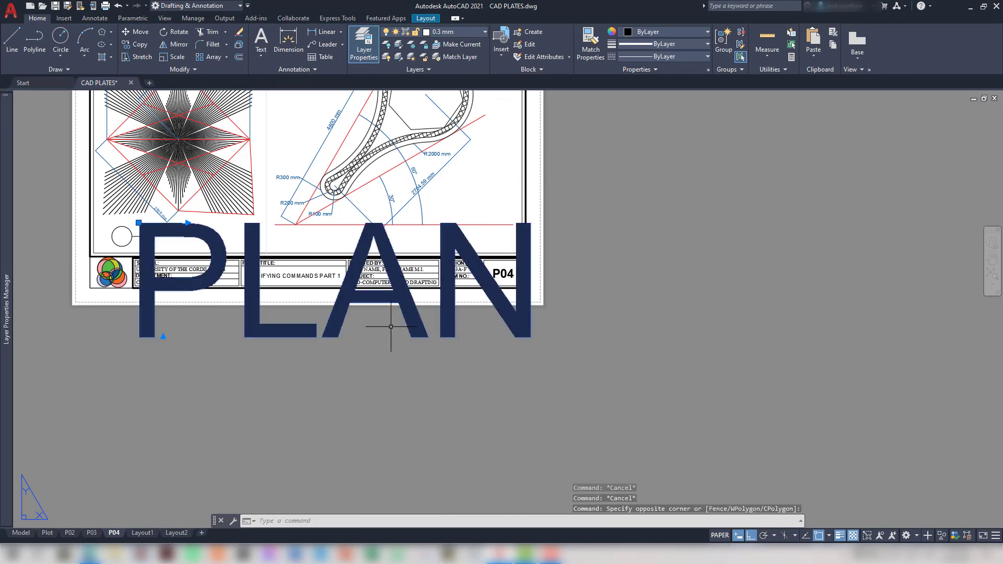
click(95, 18)
click(105, 31)
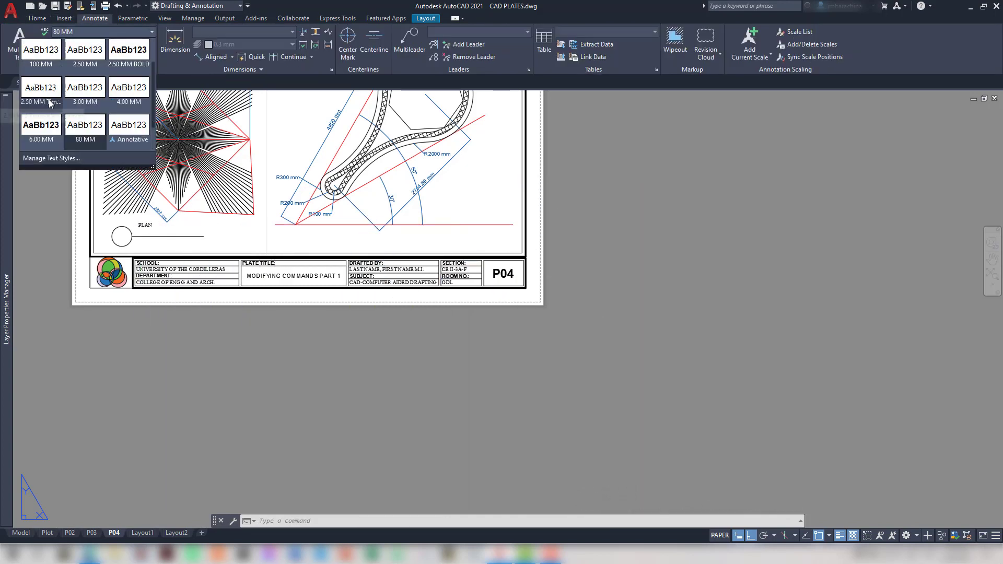
click(42, 138)
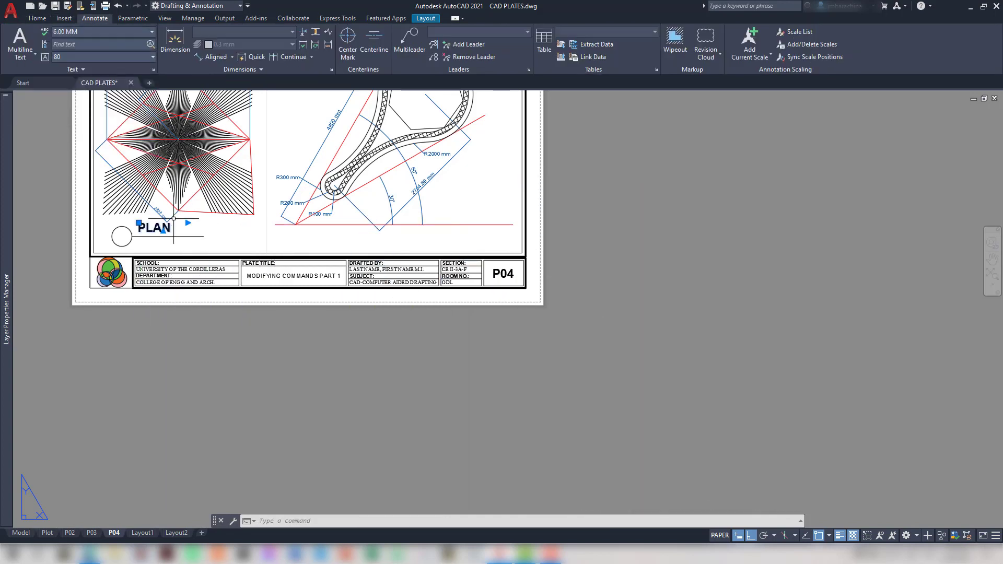
Move the PLAN text so it sits just above the start of the title line, slightly clear of the circle
scroll(196, 234, up, 3)
click(111, 215)
scroll(114, 218, up, 2)
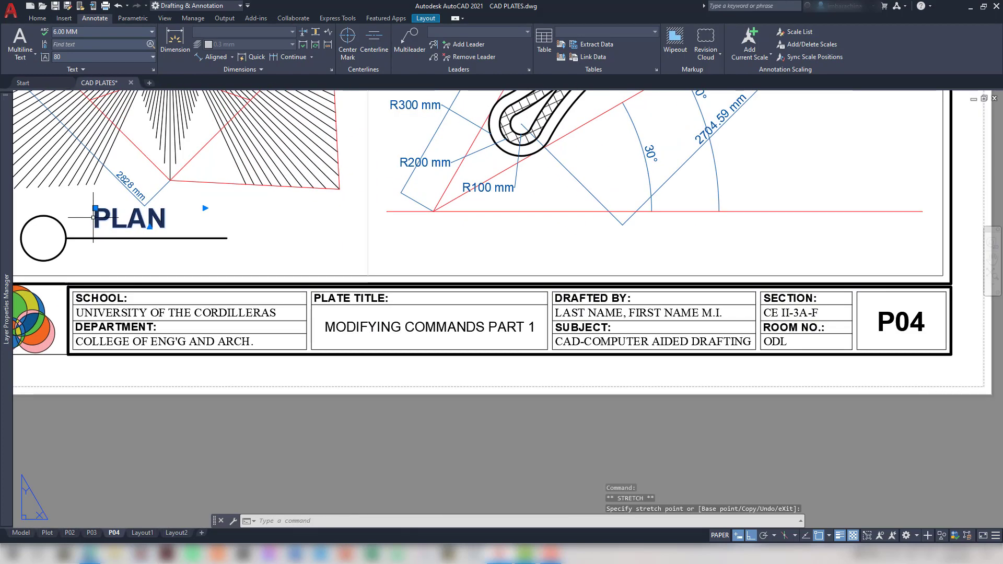
key(Escape)
text(m)
key(Return)
click(94, 229)
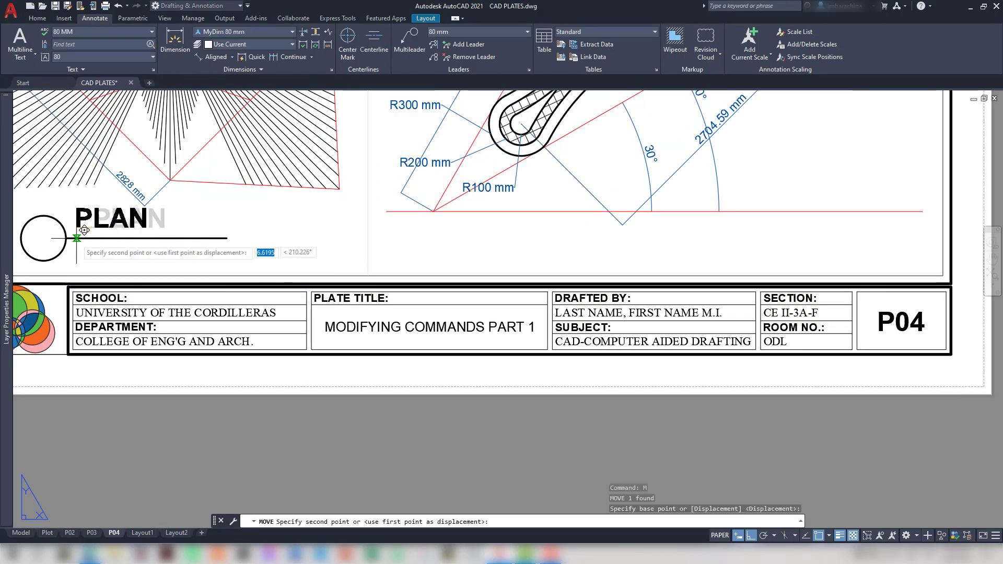
click(66, 239)
click(74, 222)
text(m)
key(Return)
click(167, 217)
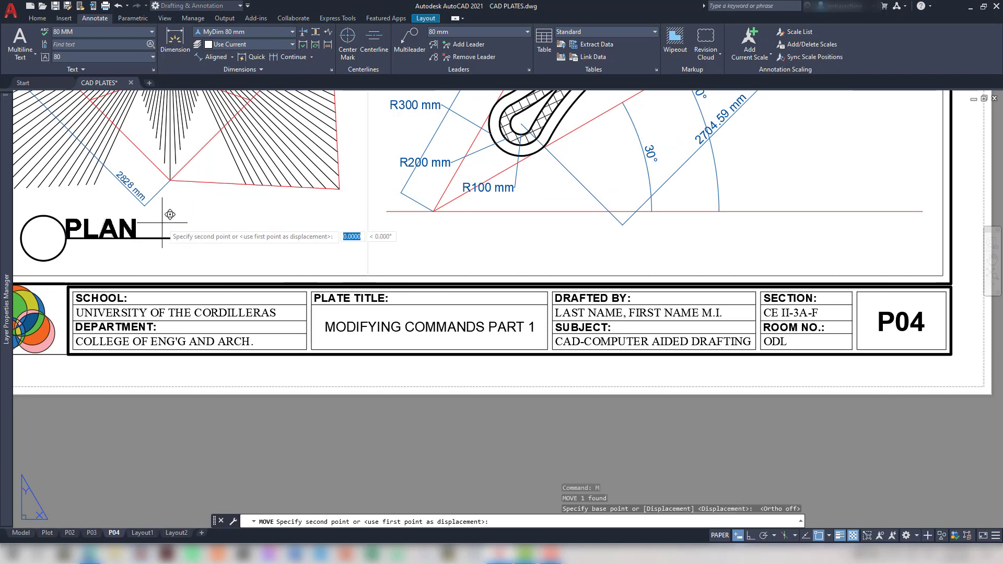
click(175, 218)
Center the PLAN text within its text frame
double_click(154, 224)
key(Escape)
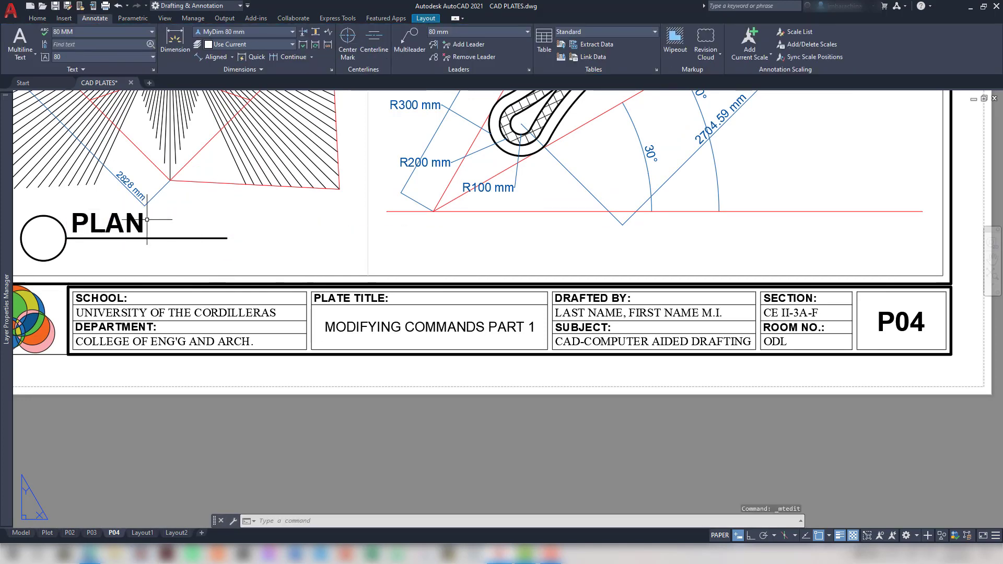
double_click(121, 221)
click(121, 221)
key(F8)
double_click(320, 327)
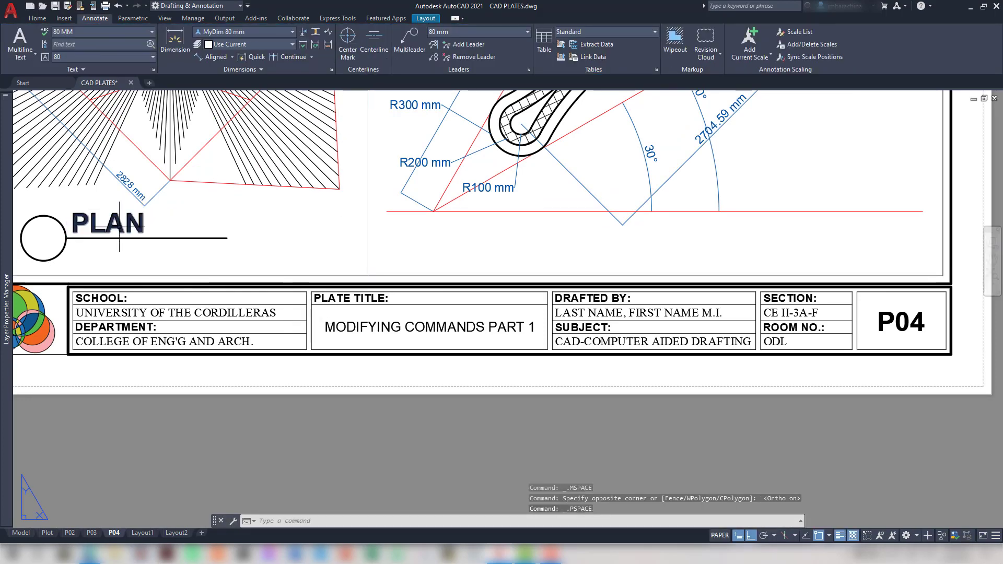
double_click(114, 227)
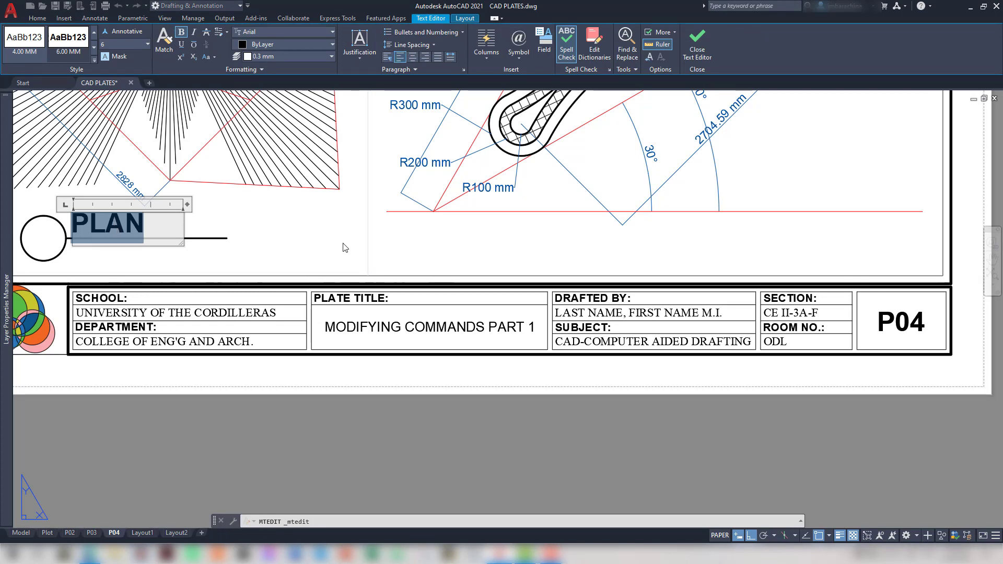
click(414, 58)
click(337, 332)
Widen the PLAN text frame to the far end of the title line
click(155, 225)
click(153, 225)
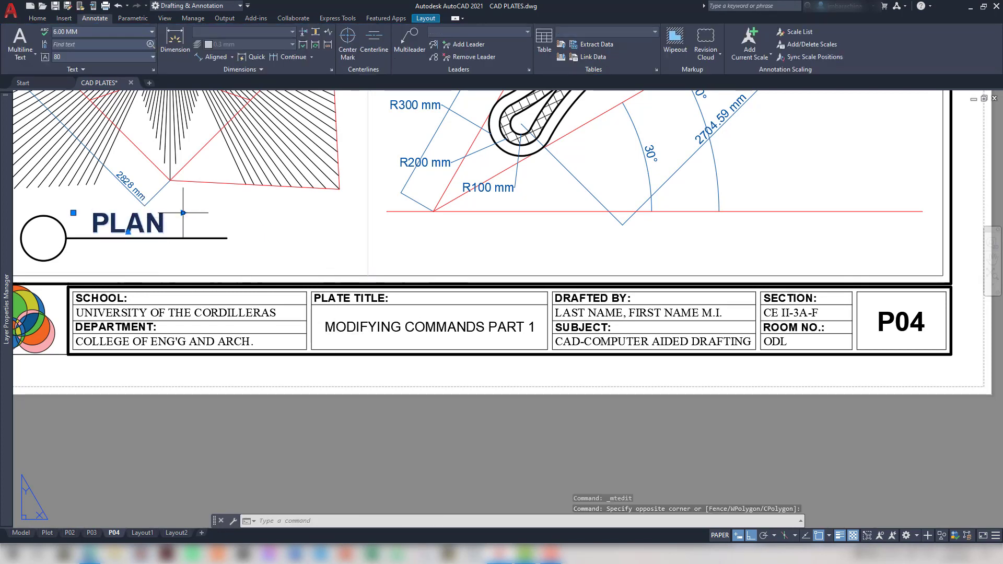
click(183, 213)
click(226, 212)
click(267, 339)
click(229, 302)
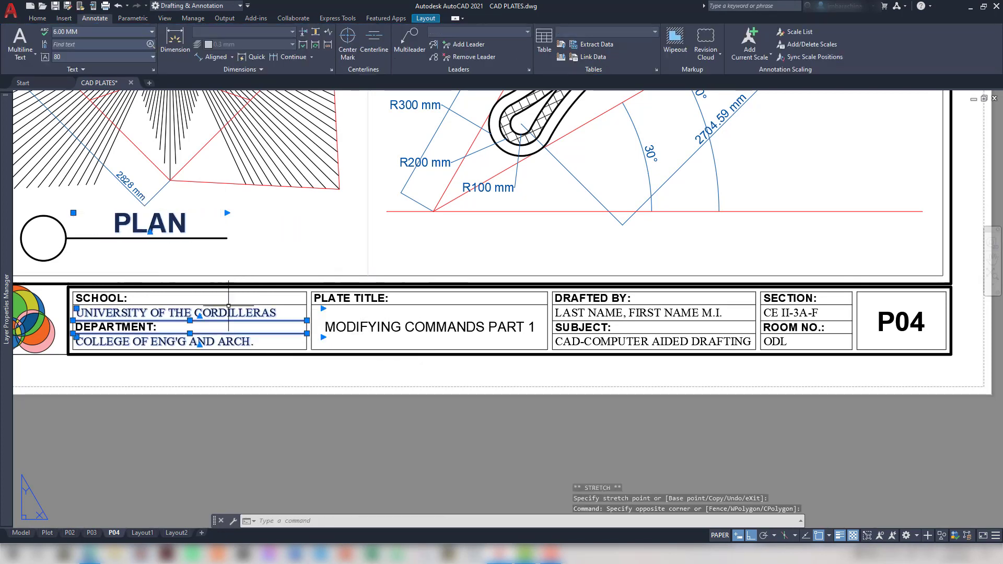
key(Escape)
Left-align the PLAN text within its widened frame
double_click(162, 231)
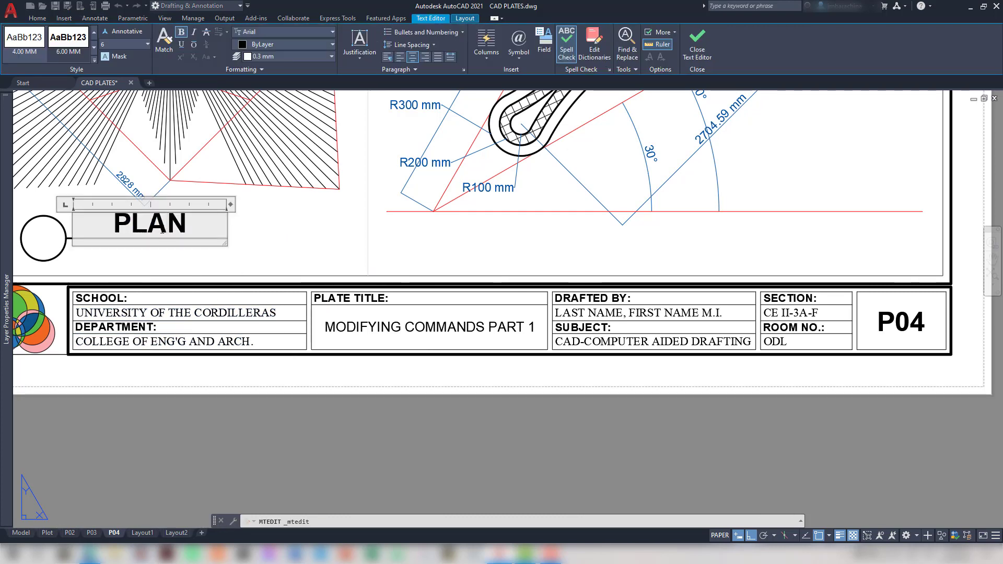
click(399, 59)
click(419, 373)
click(433, 358)
Add the multiline text SCALE 1:40 below the title line in the 2.50 MM Times New Roman style, spacing 1:40 toward the line's end
click(141, 33)
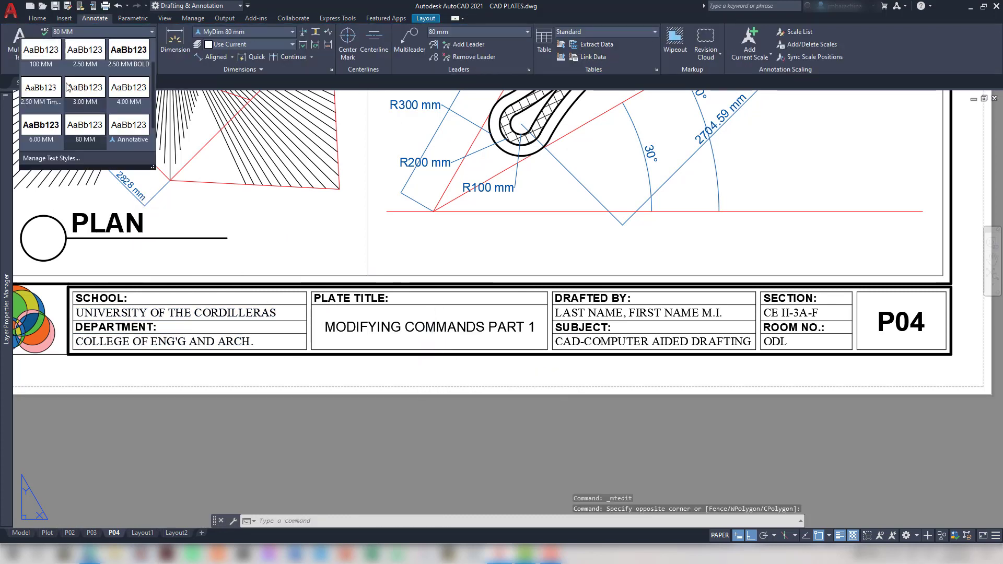
click(40, 89)
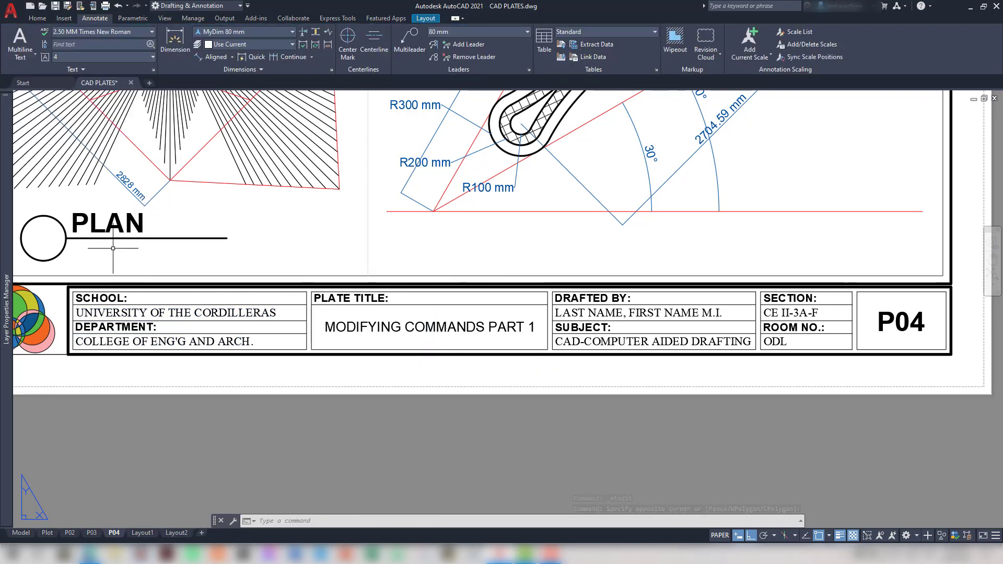
click(73, 238)
click(223, 271)
text(SCALE 1:40)
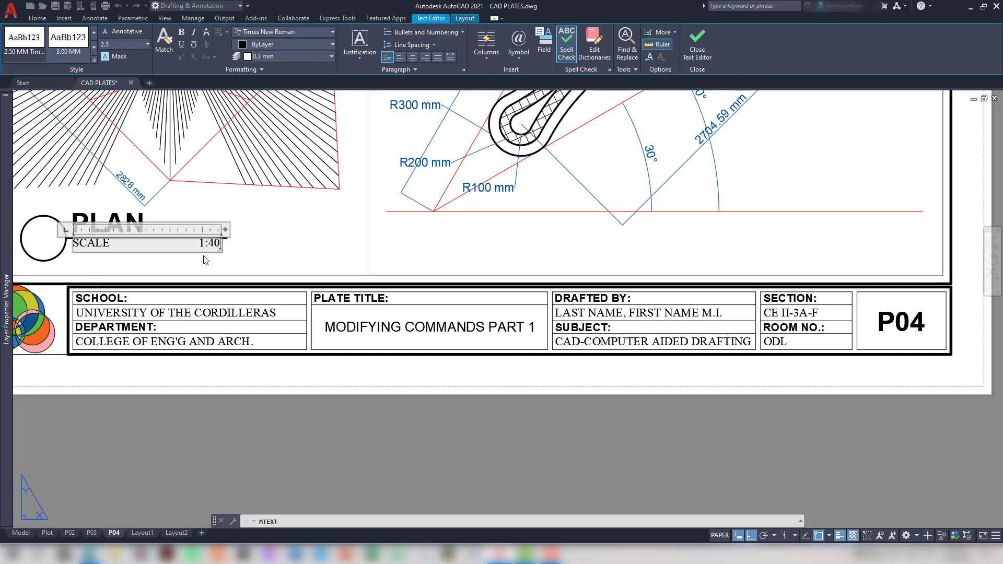
click(186, 281)
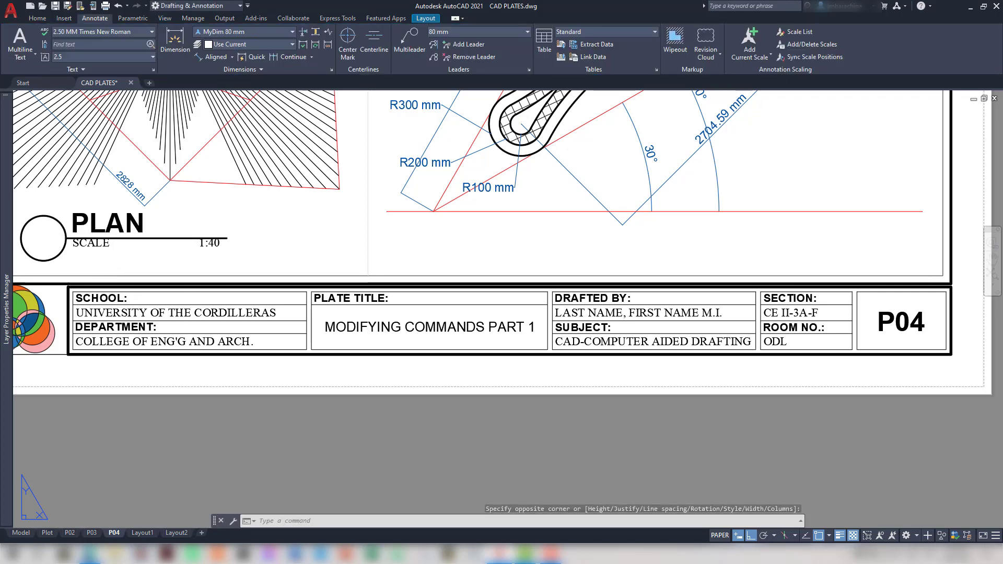
Apply the 2.50 MM BOLD style to the scale text and adjust its spacing so SCALE and 1:40 fit on one line
click(150, 32)
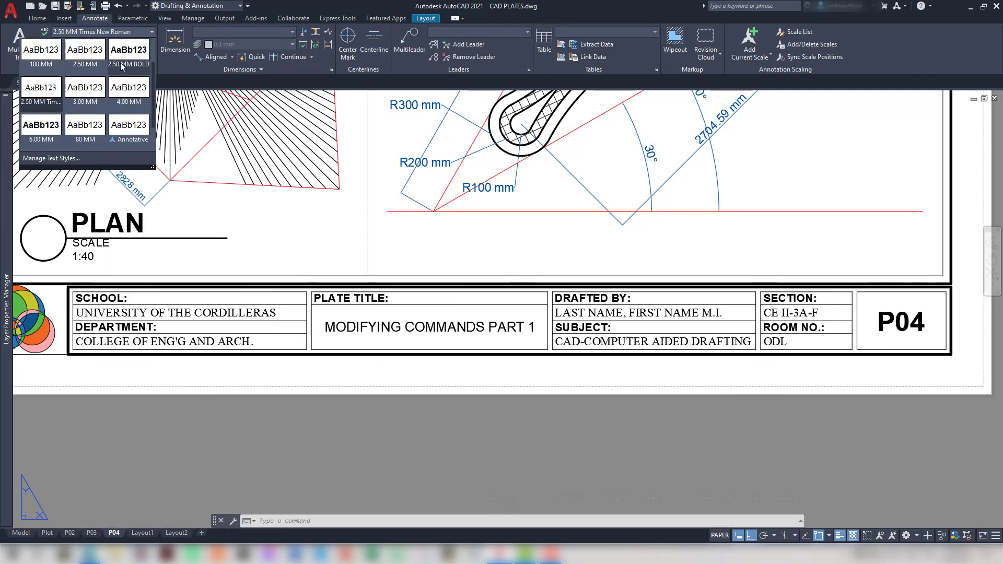
click(126, 67)
double_click(117, 252)
click(103, 244)
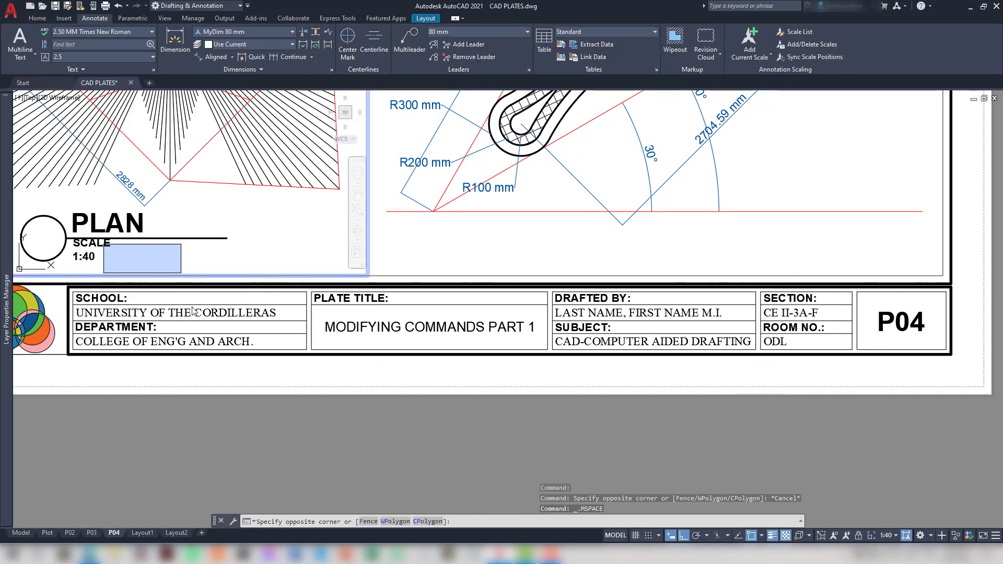
double_click(188, 307)
click(105, 244)
double_click(117, 243)
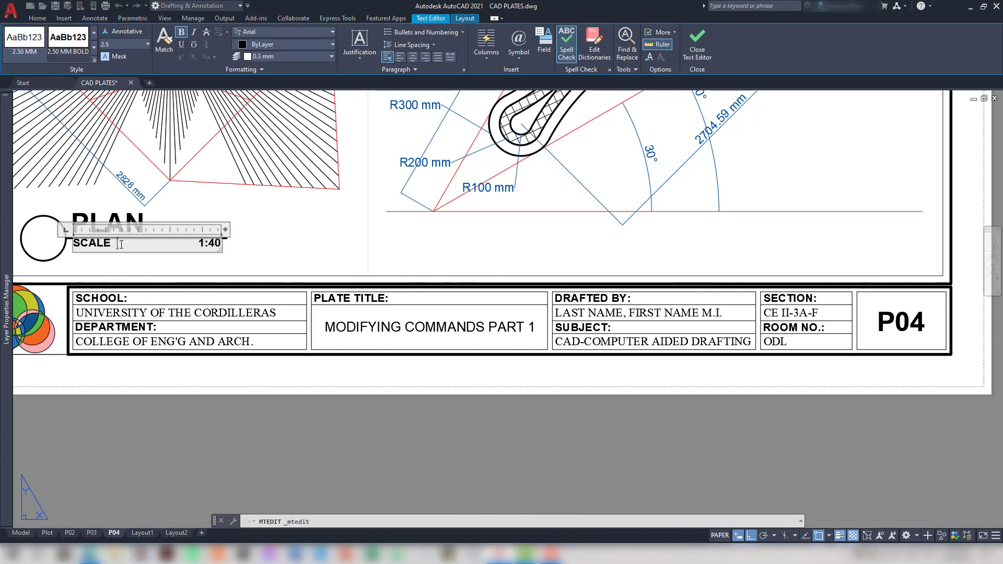
key(Escape)
Move the scale text slightly down, clear of the title line
text(m)
key(Return)
click(266, 238)
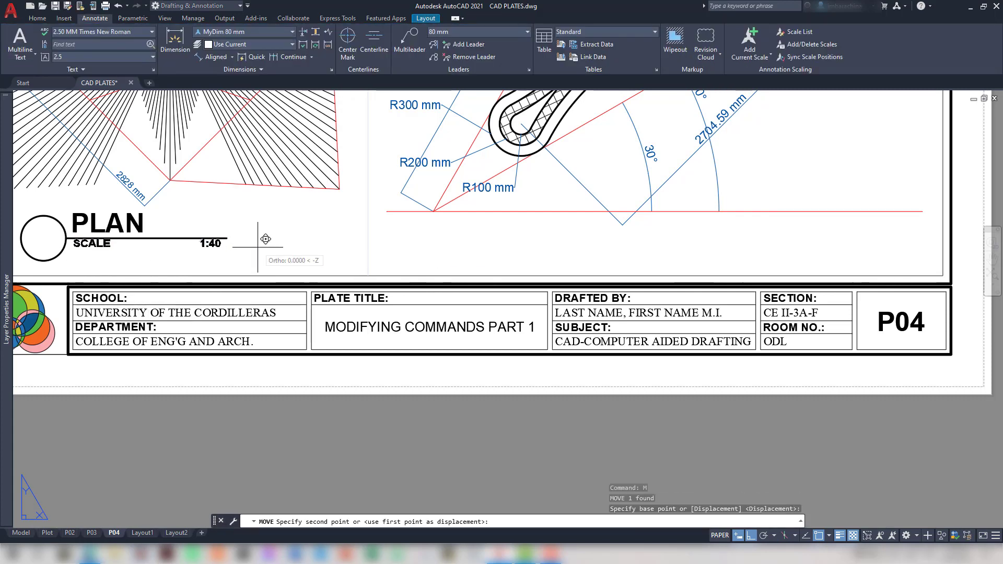
click(256, 250)
Move the star plan's circle, line, PLAN text and scale text together to center them beneath the star
scroll(249, 259, down, 1)
middle_drag(250, 259, 450, 285)
click(449, 282)
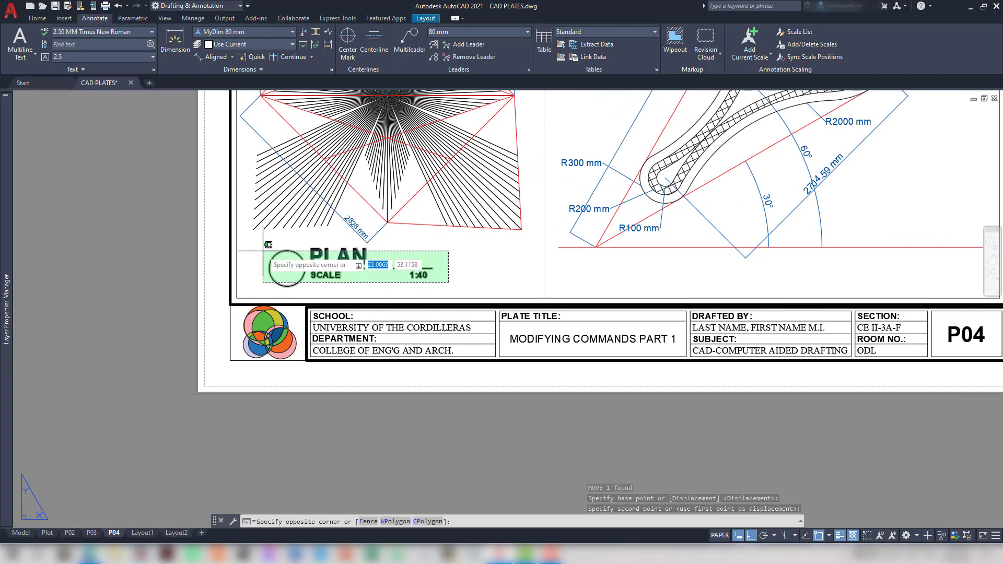
key(Escape)
click(291, 252)
key(Escape)
click(448, 290)
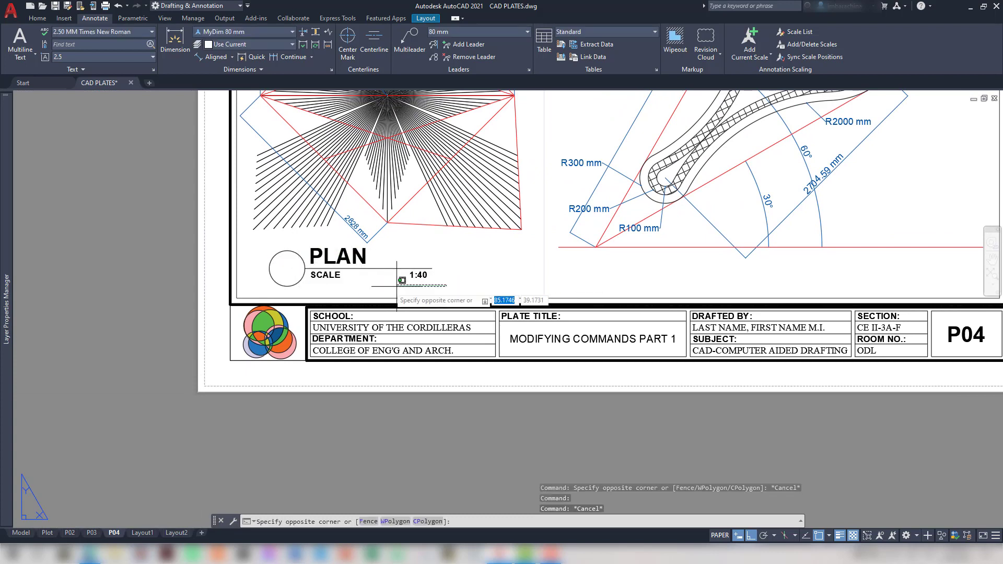
click(275, 253)
text(m)
key(Return)
click(351, 291)
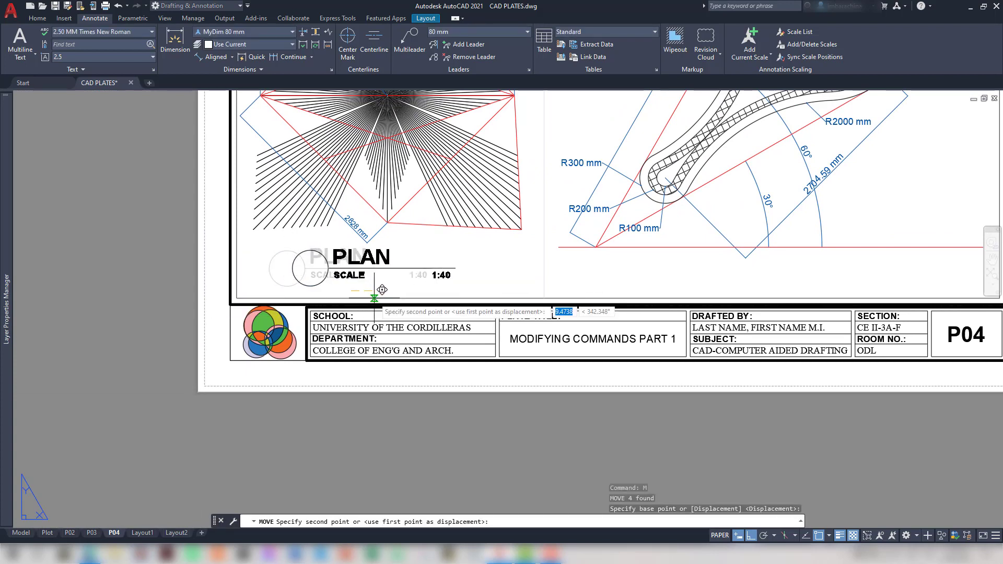
click(385, 299)
Copy the complete plan title horizontally to below the spanner plan
click(466, 293)
click(302, 253)
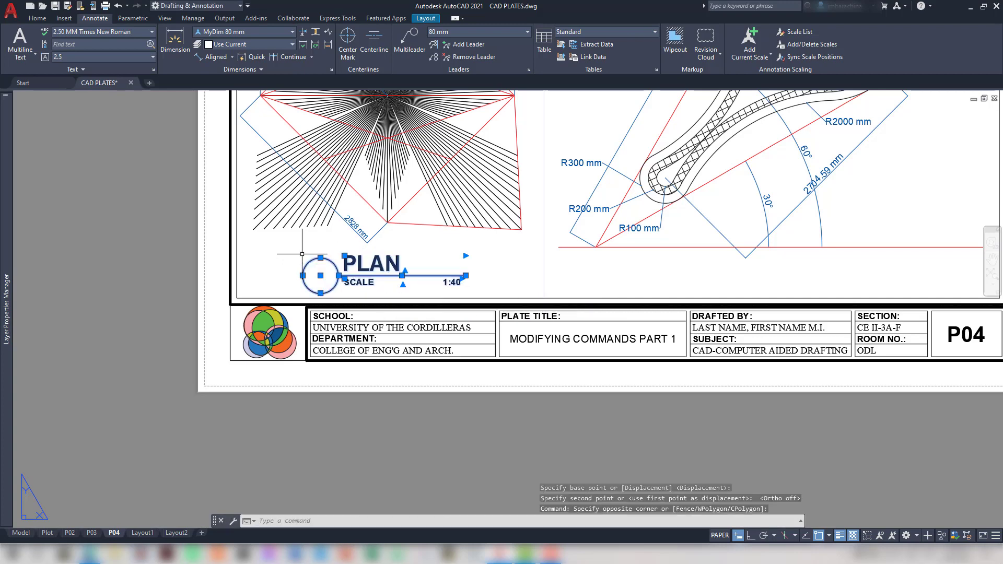
text(co)
key(Return)
click(390, 297)
middle_drag(656, 303, 407, 334)
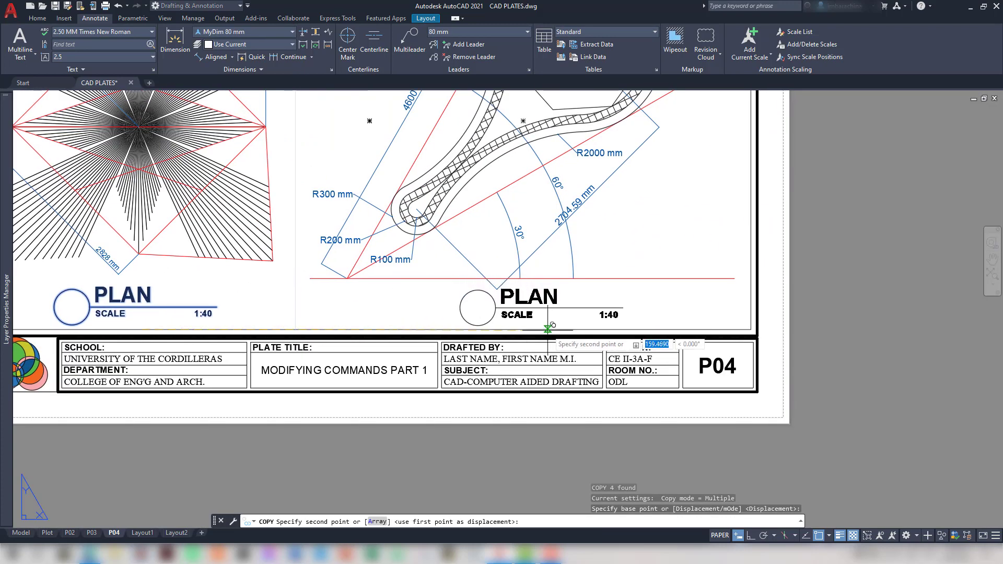
click(547, 329)
key(Return)
Change the scale in the spanner plan's title to 1:30
double_click(610, 314)
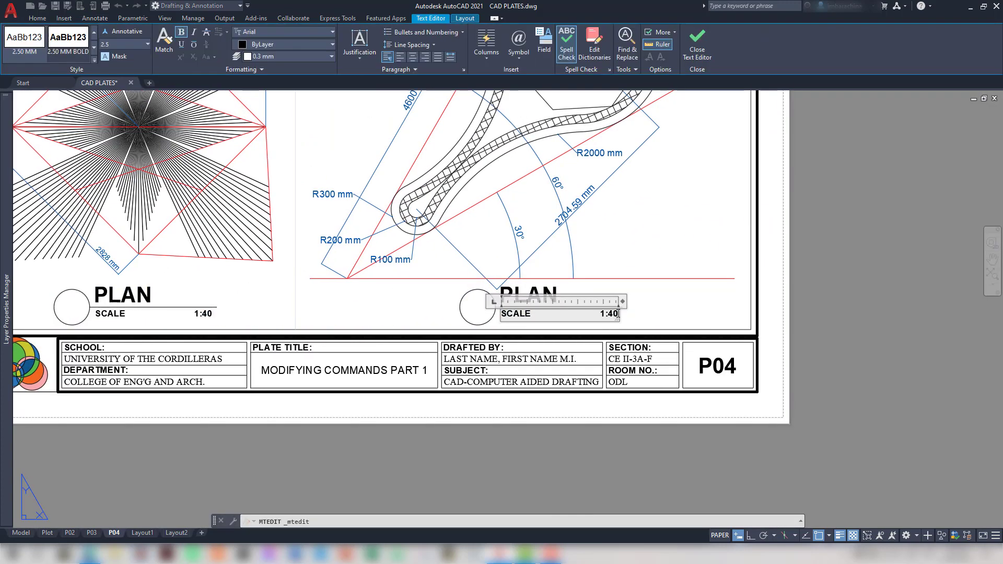
click(768, 275)
scroll(506, 210, down, 2)
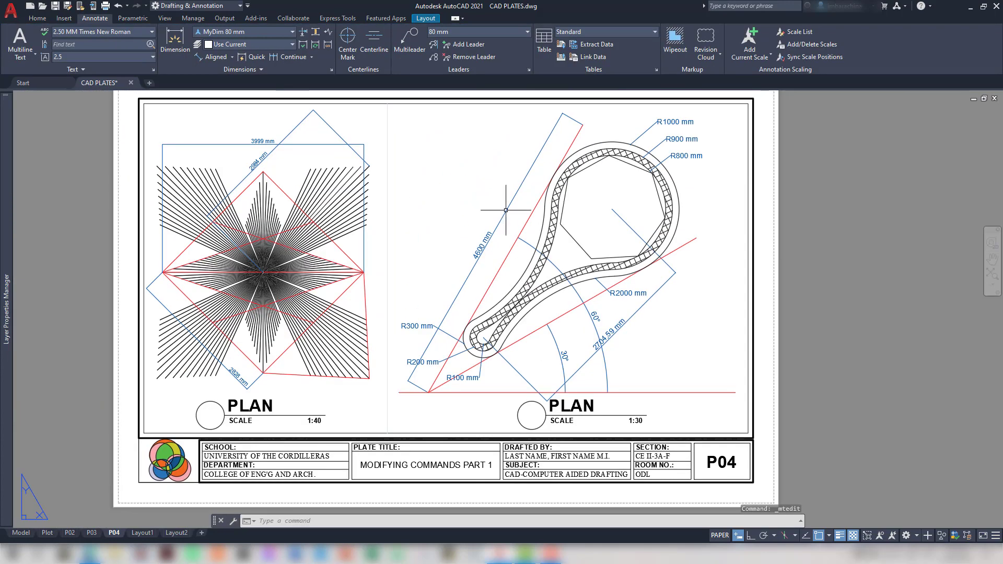
scroll(685, 368, down, 1)
Check the notes heading in plate-04.pdf and add it as multiline text MIRROR, ARRAY AND EXTEND near the sheet's upper edge between the plans
key(alt+Tab)
scroll(705, 342, up, 6)
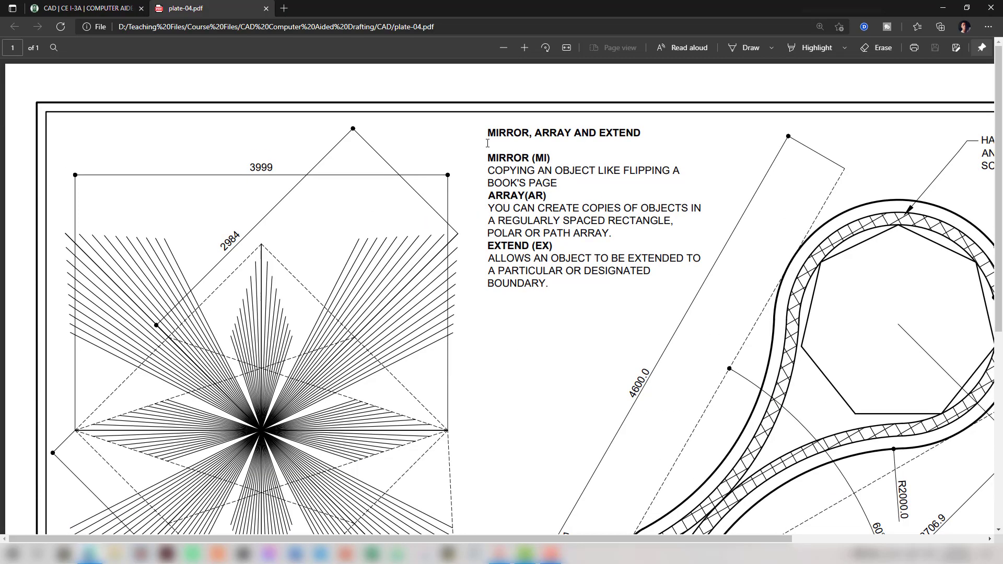
key(alt+Tab)
key(alt+Tab)
key(alt+Tab)
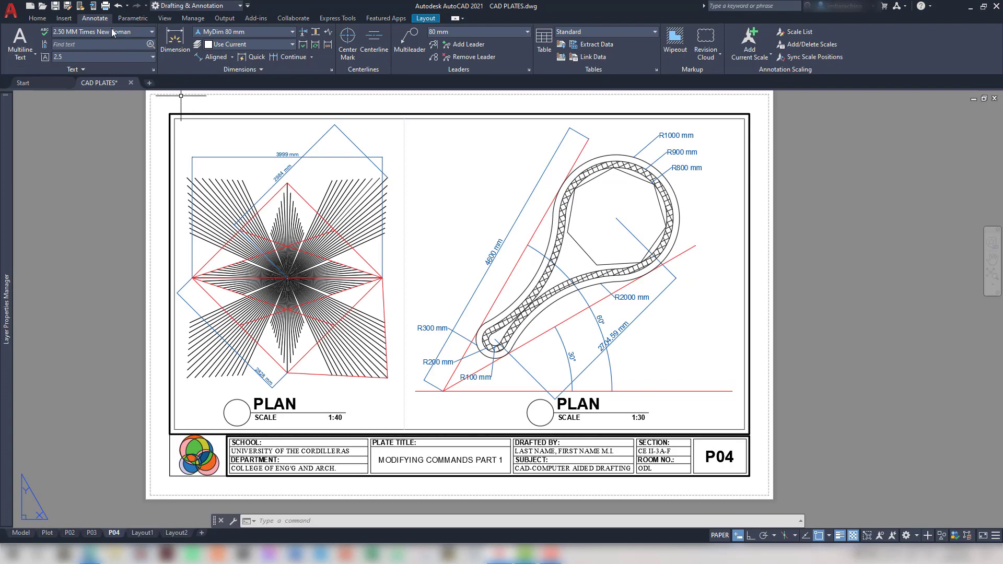
click(11, 48)
click(394, 112)
click(503, 134)
key(alt+Tab)
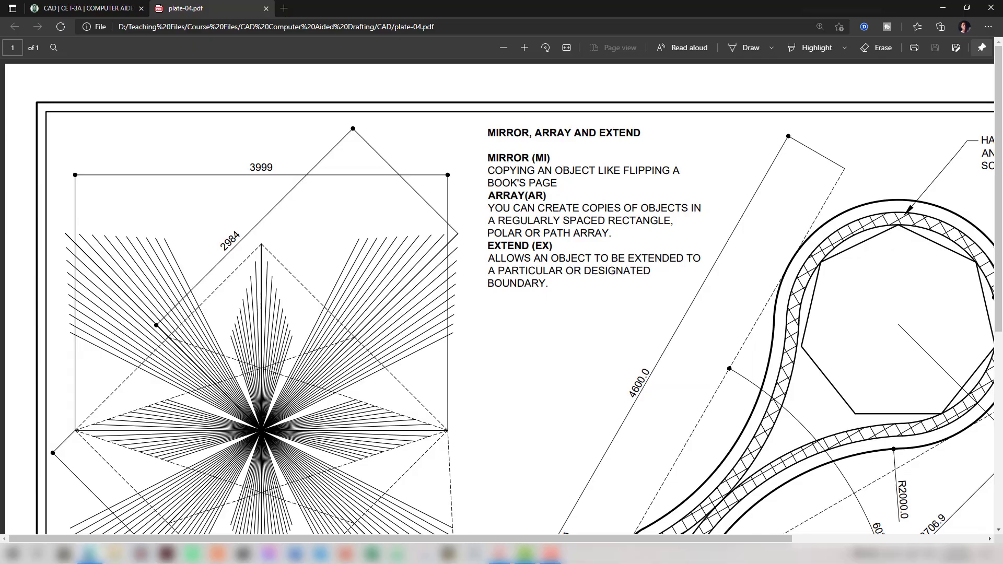
key(alt+Tab)
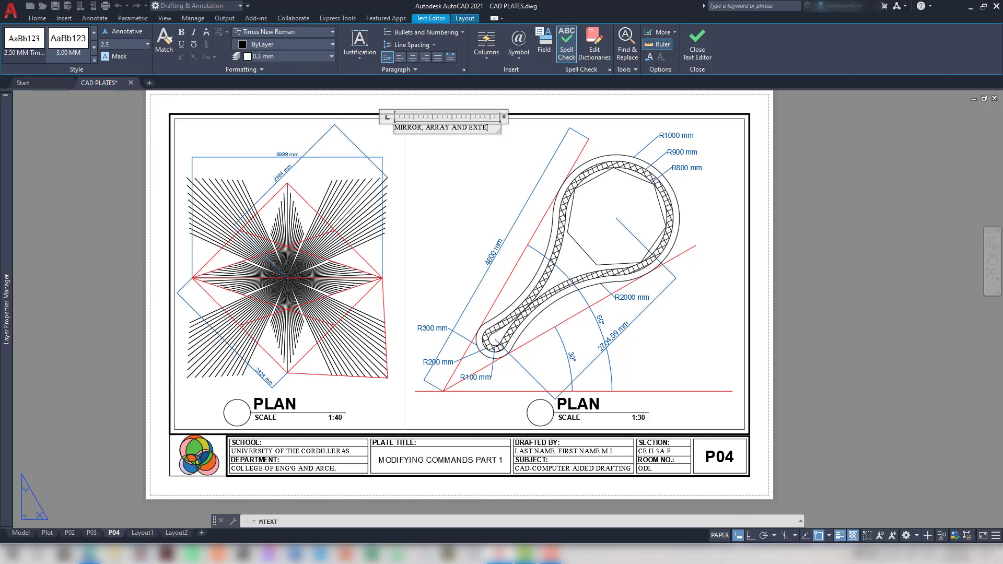
click(589, 109)
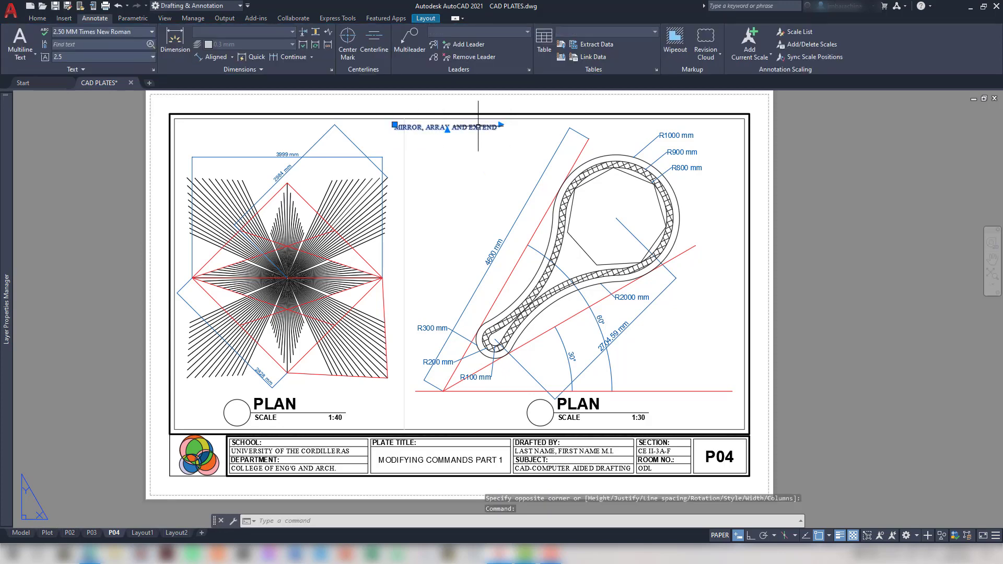
Apply the 2.50 MM BOLD style to the notes heading and paste a copy of it directly below
click(418, 128)
key(ctrl+c)
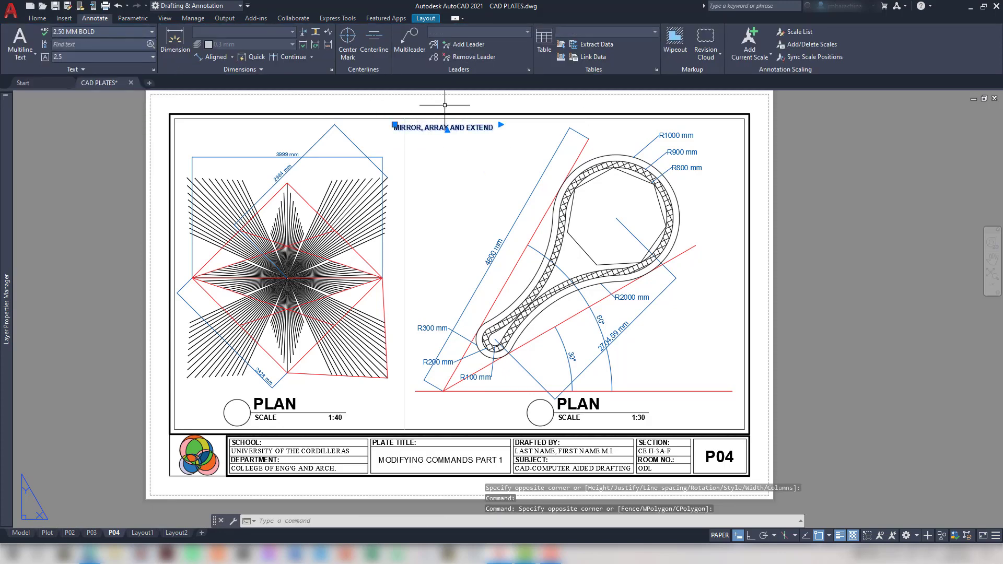
key(ctrl+v)
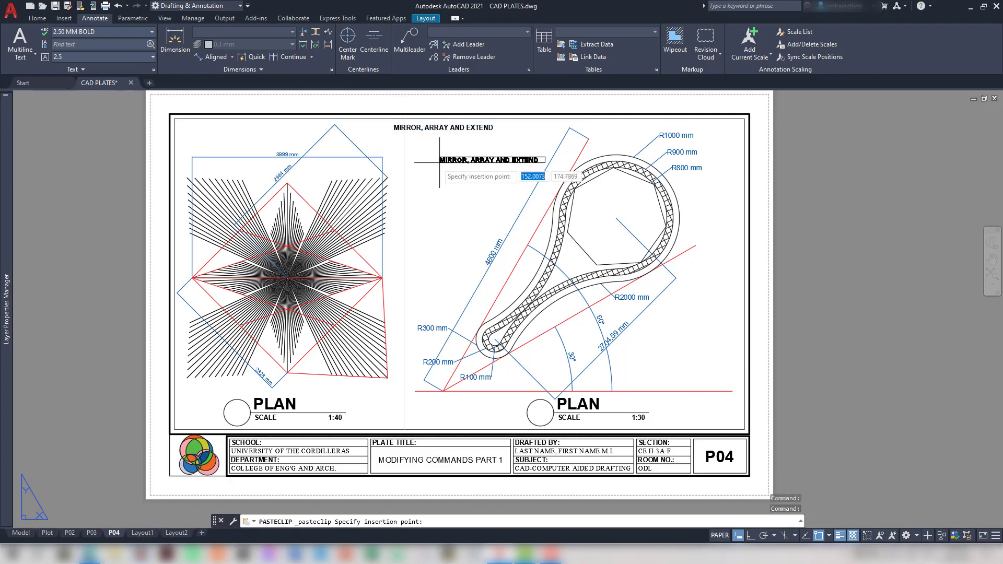
click(392, 141)
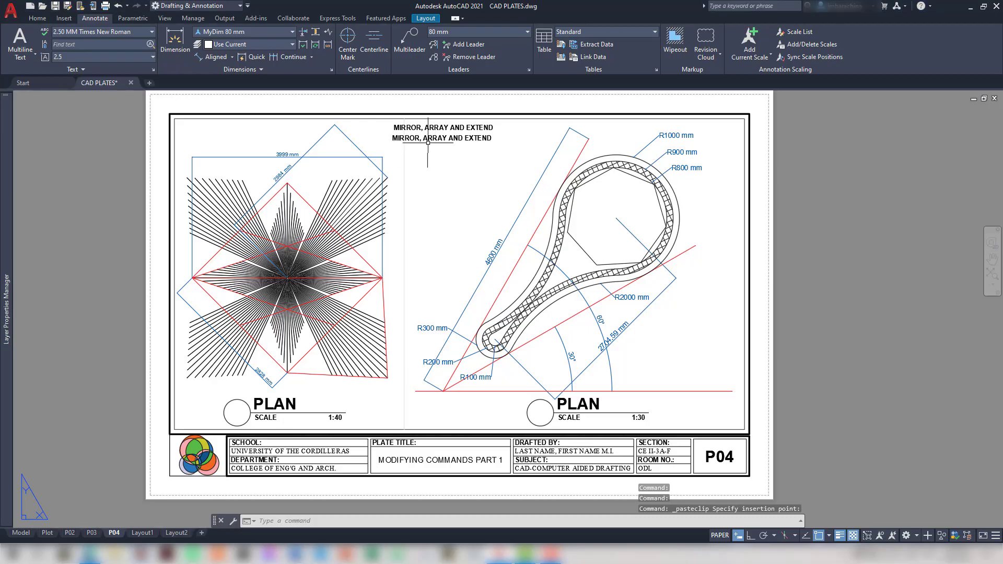
Rewrite the heading copy as MIRROR (MI), decline the text style change, and remove the extra ARRAY (AR) and EXTEND (EX) lines
double_click(428, 139)
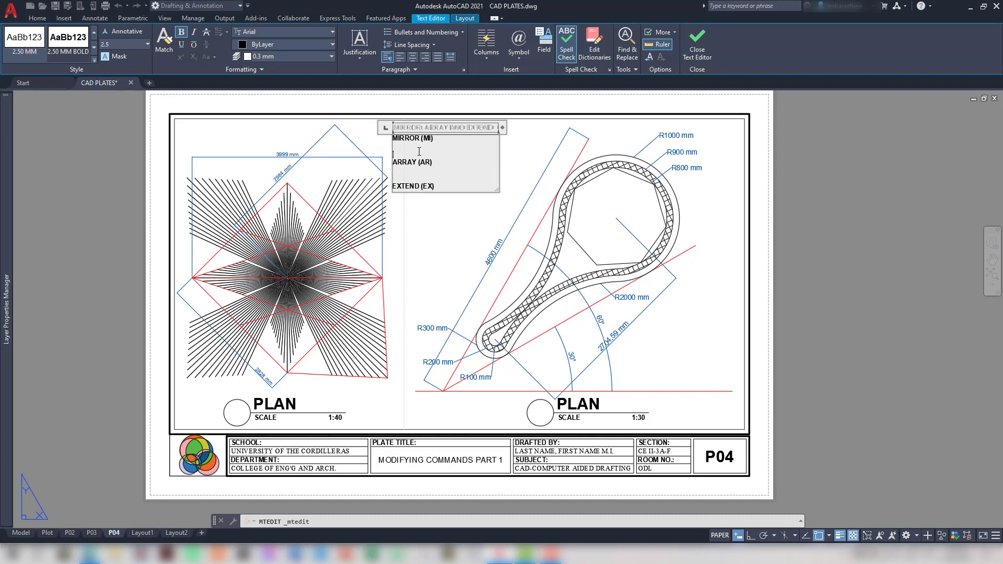
click(95, 47)
click(35, 49)
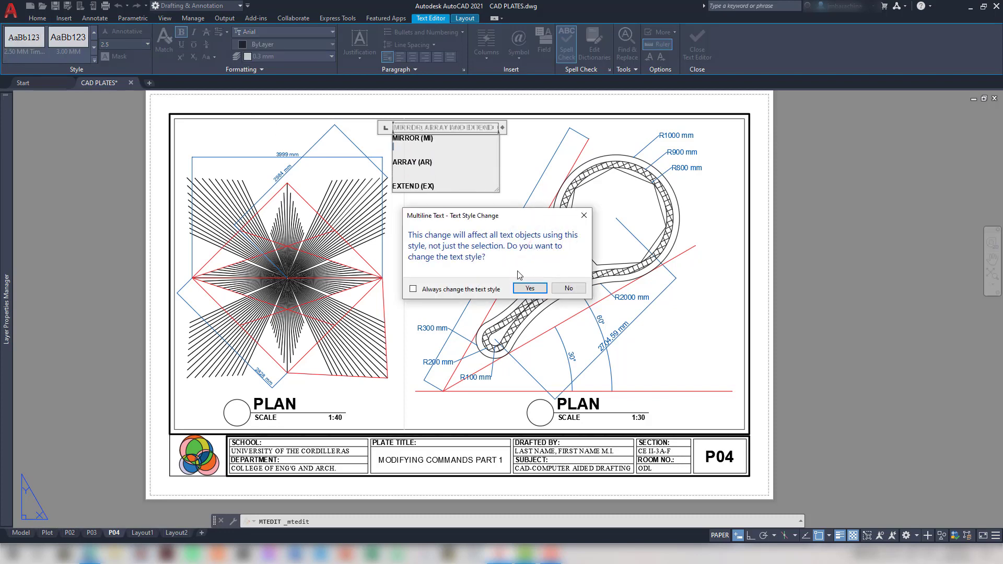
click(568, 288)
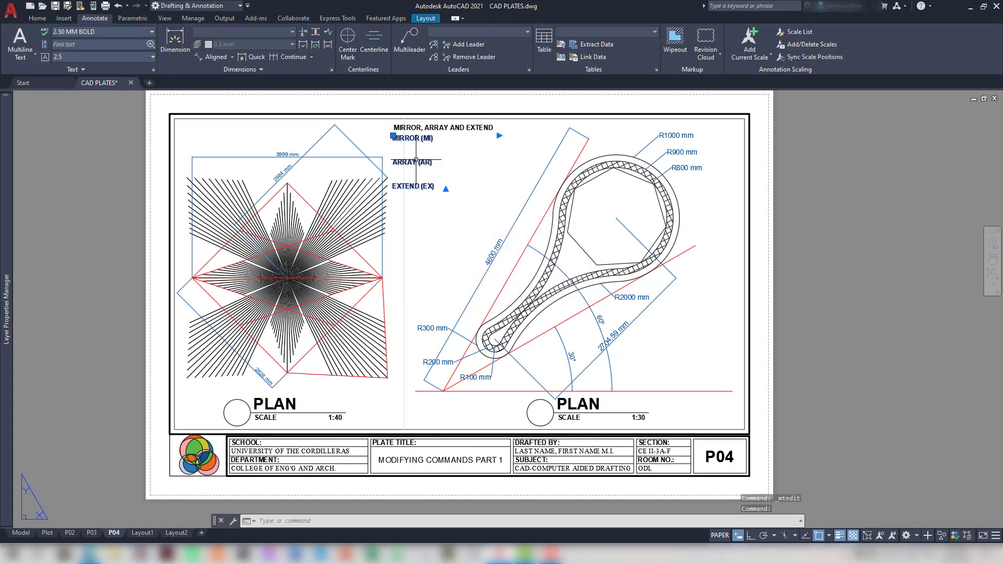
drag(434, 186, 398, 152)
key(Delete)
key(Escape)
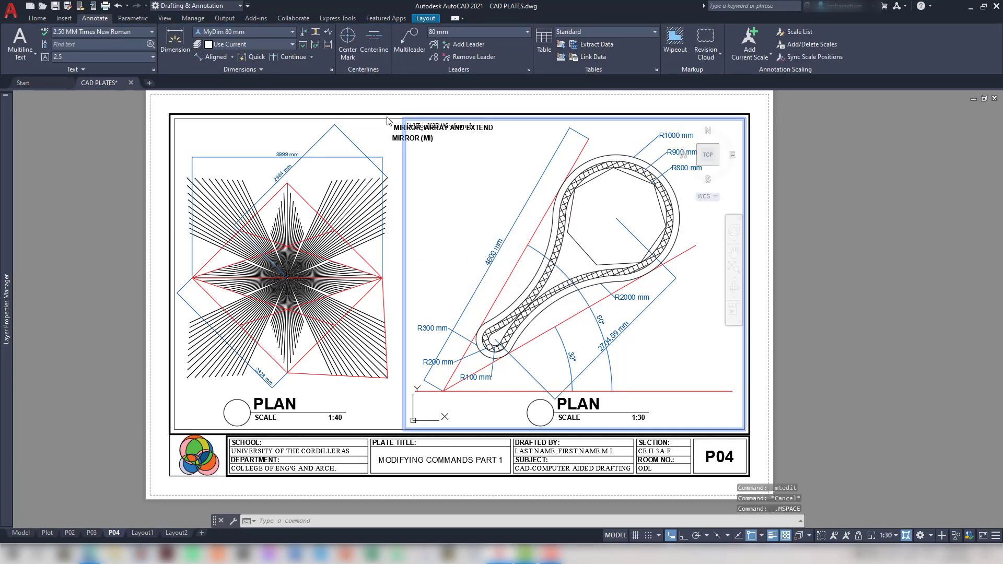
Move the MIRROR (MI) subheading so it lines up beneath the main notes heading
click(423, 138)
text(m)
key(Return)
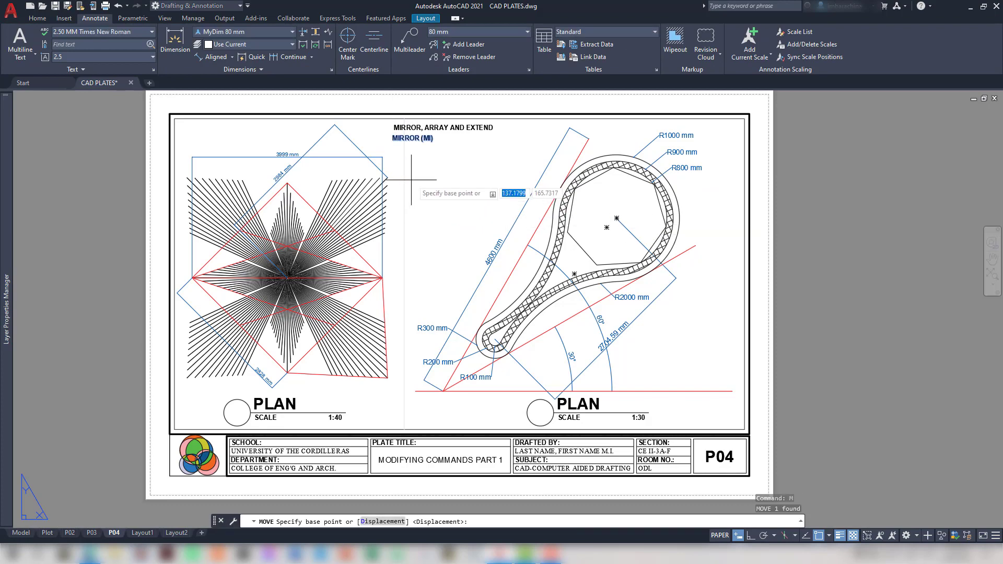
click(414, 178)
Copy the MIRROR description from plate-04.pdf and add it as multiline text COPYING AN OBJECT LIKE FLIPPING A BOOK'S PAGE below the MIRROR (MI) subheading
key(alt+Tab)
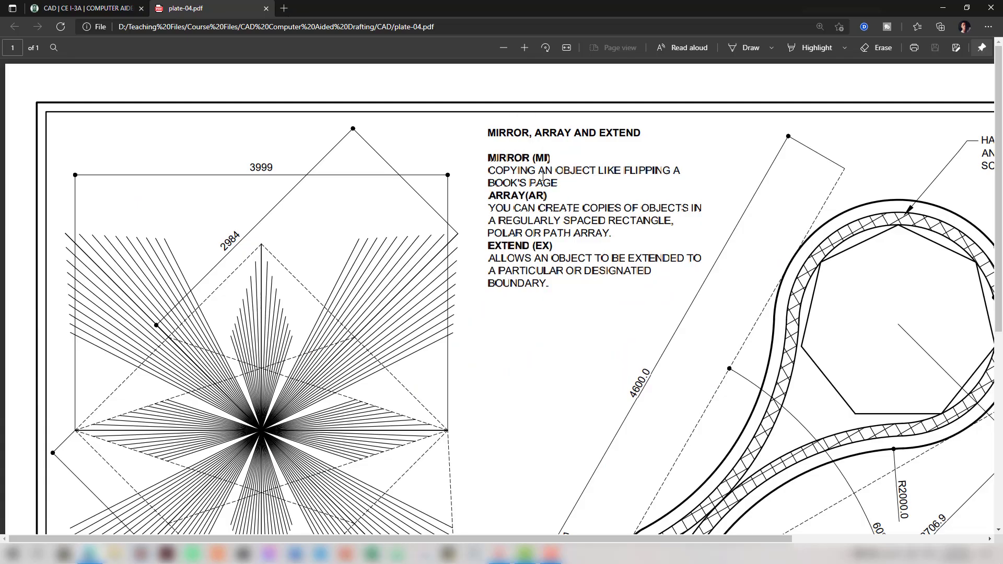
drag(489, 170, 560, 181)
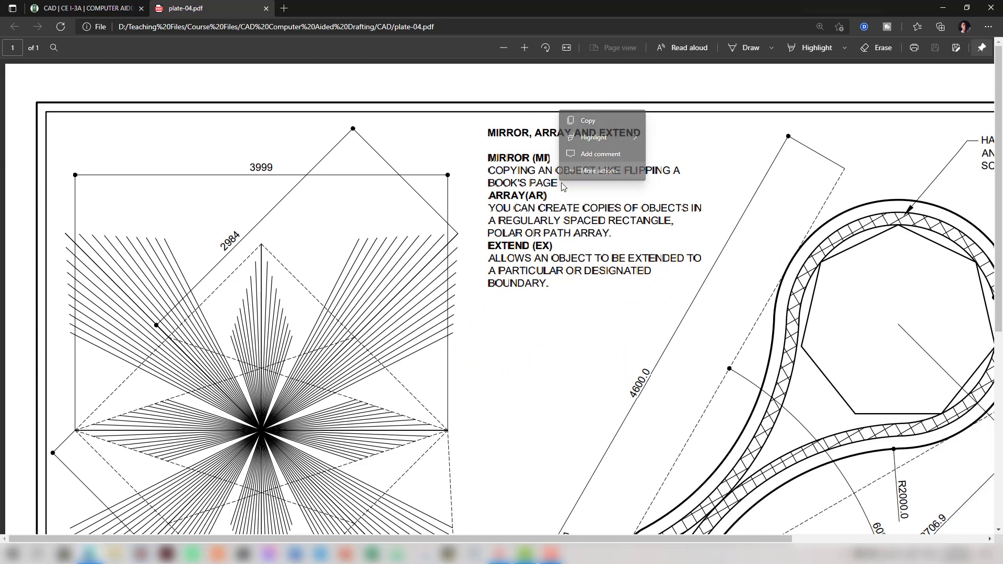
key(alt+Tab)
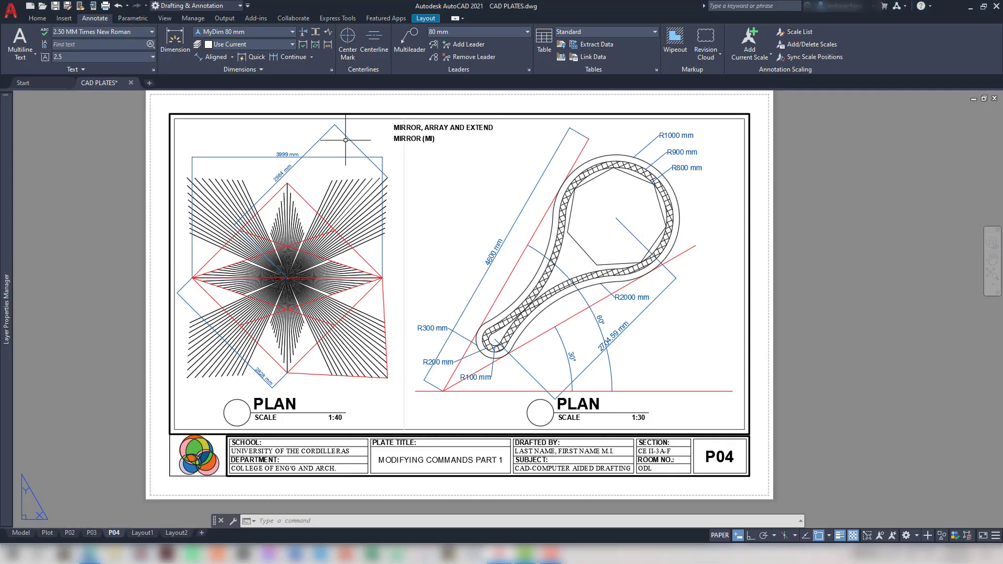
click(20, 42)
click(394, 140)
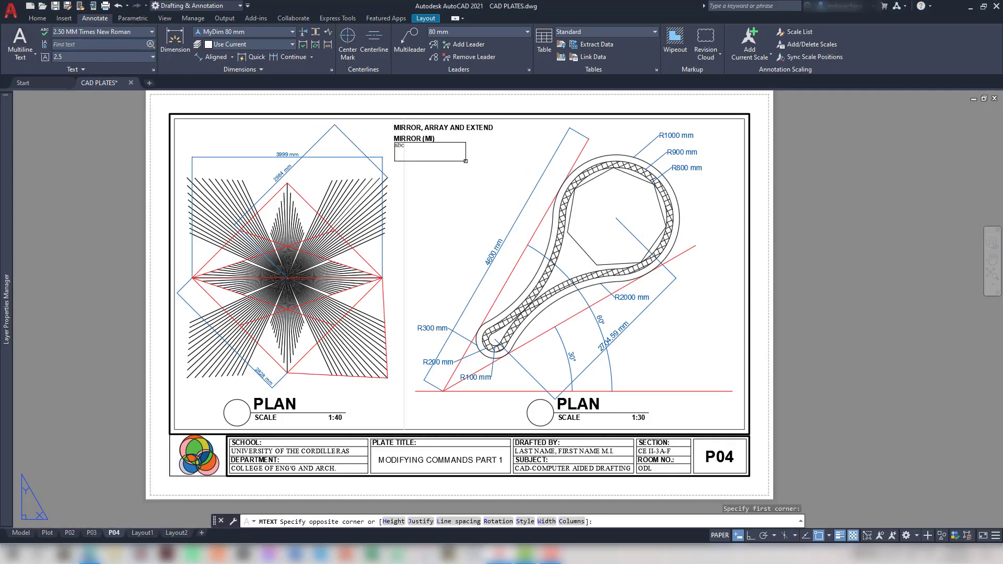
click(462, 166)
key(ctrl+v)
drag(464, 165, 490, 153)
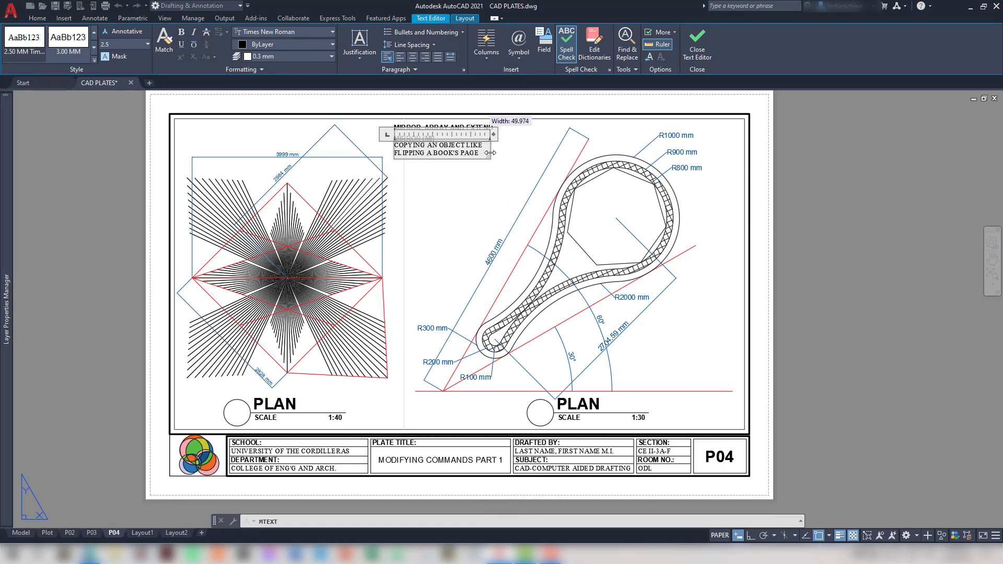
click(509, 153)
Move the mirror description slightly so it sits aligned directly beneath the MIRROR (MI) subheading
click(460, 142)
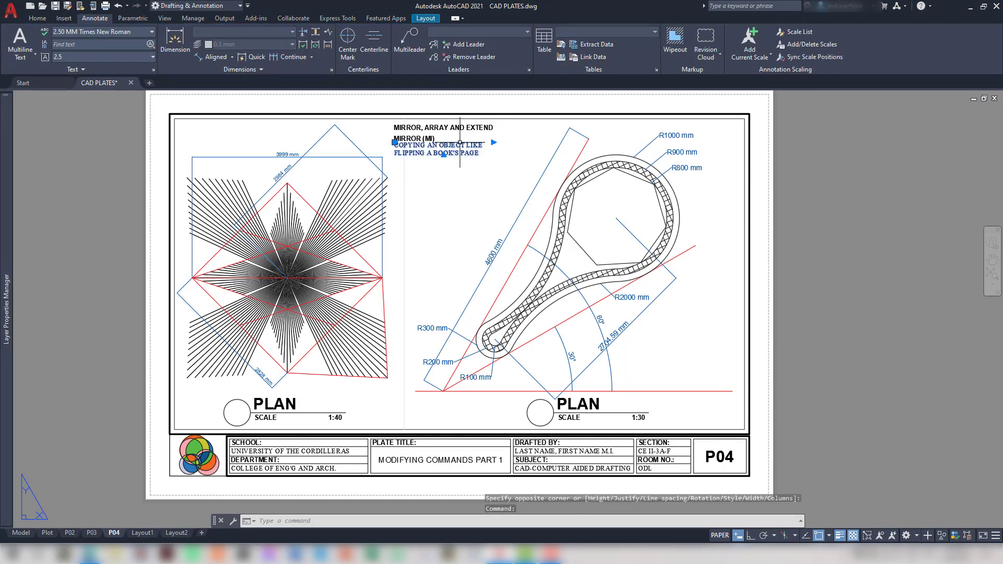
key(m)
key(Return)
click(512, 168)
click(511, 169)
click(503, 134)
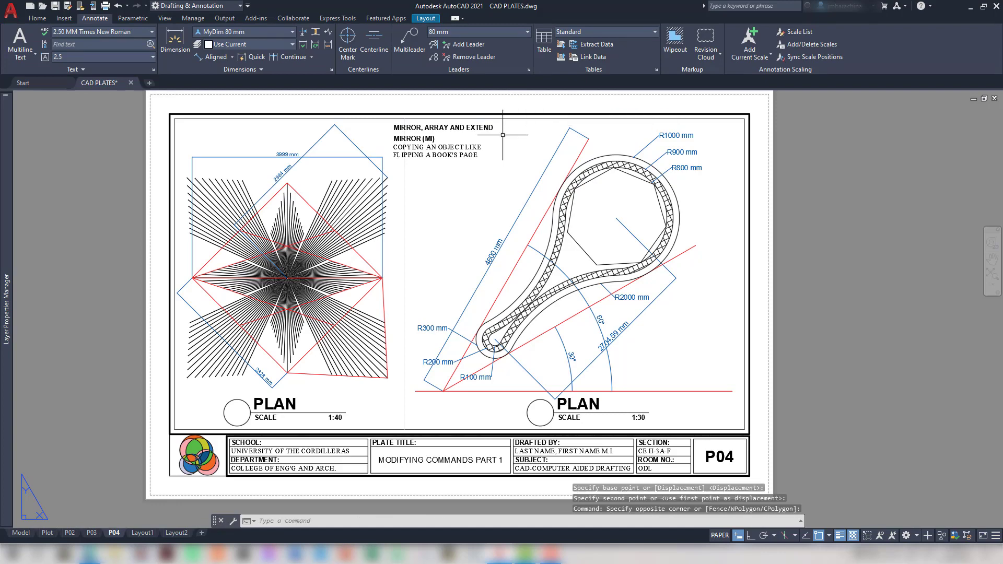
scroll(489, 179, up, 2)
click(444, 214)
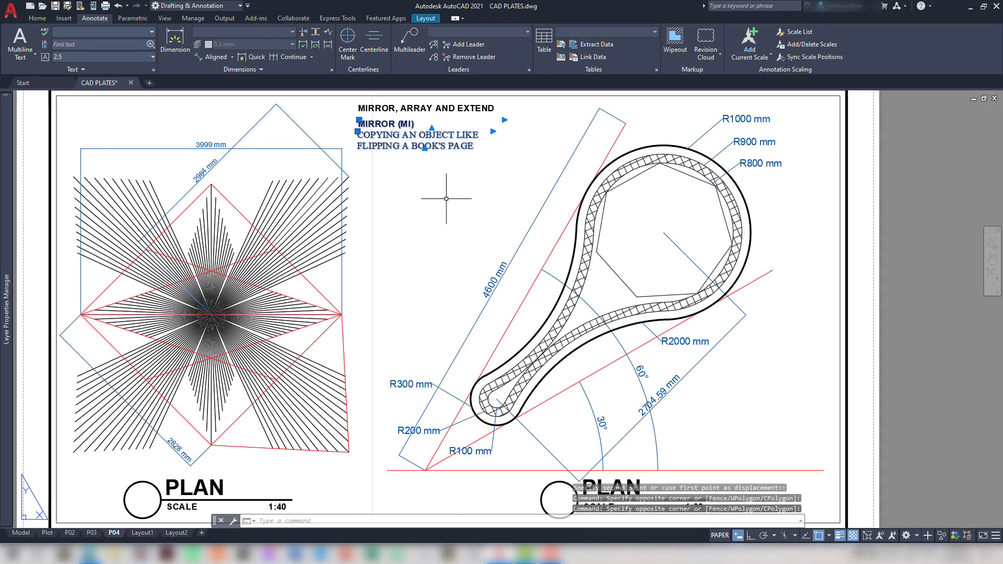
scroll(446, 199, up, 4)
key(m)
key(Return)
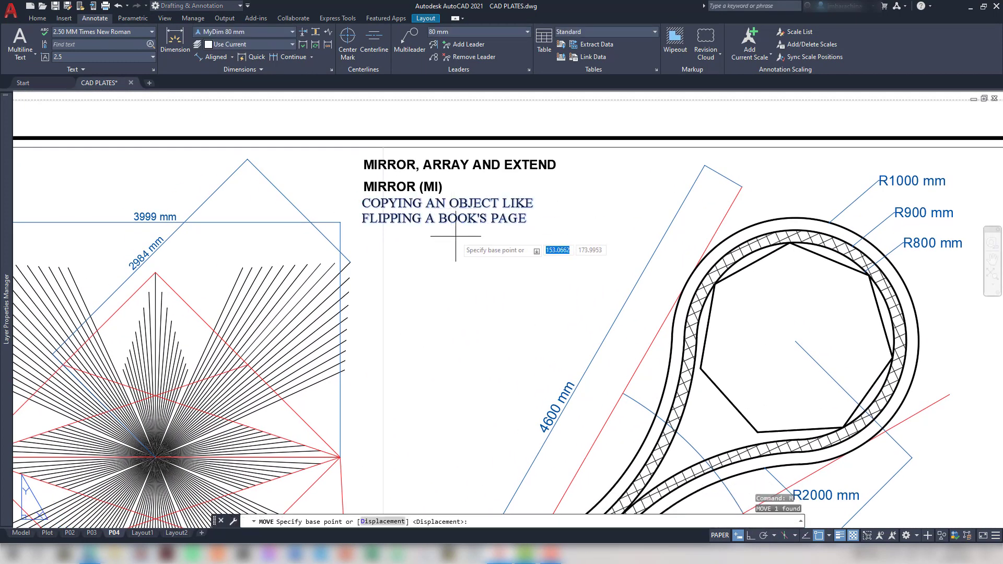
click(455, 236)
click(458, 236)
Copy the MIRROR (MI) subheading with its description twice, straight down with Ortho on
click(550, 274)
click(427, 176)
text(co)
key(Return)
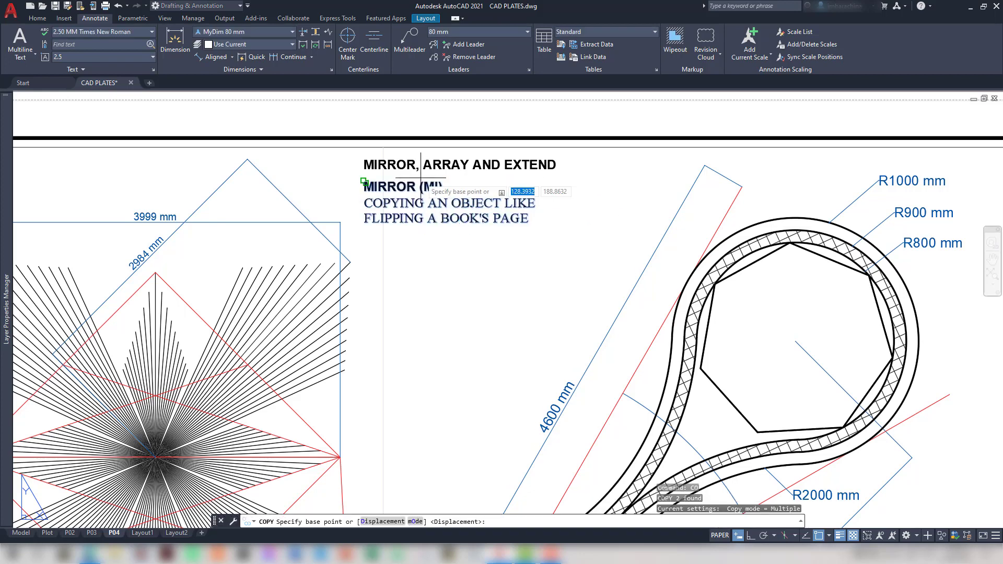
click(577, 186)
key(F8)
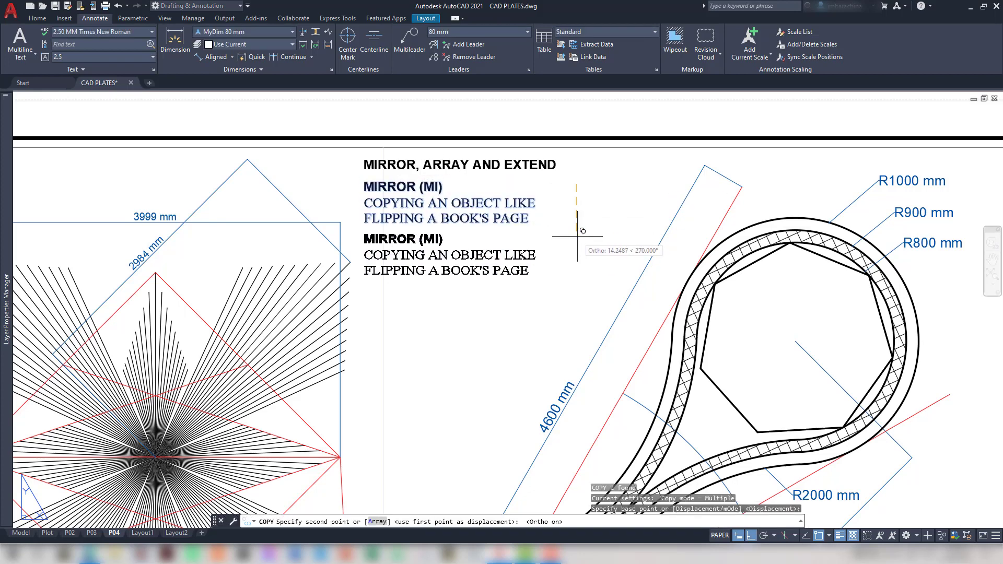
click(577, 234)
click(577, 287)
key(Return)
Check the notes in plate-04.pdf and move the lowest MIRROR (MI) block further down to leave room for the middle description
key(alt+Tab)
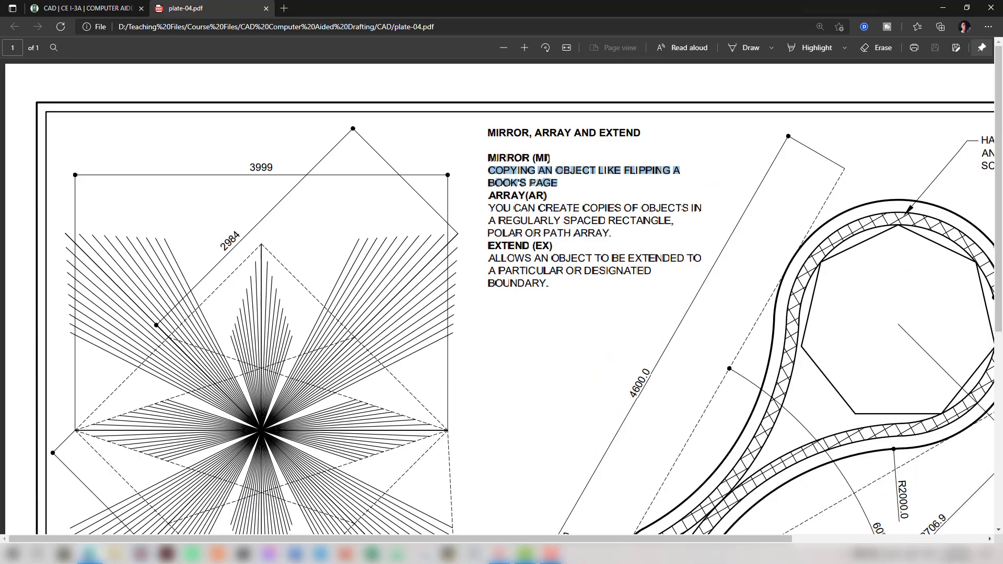
key(alt+Tab)
key(alt+Tab)
key(alt+Tab)
click(541, 333)
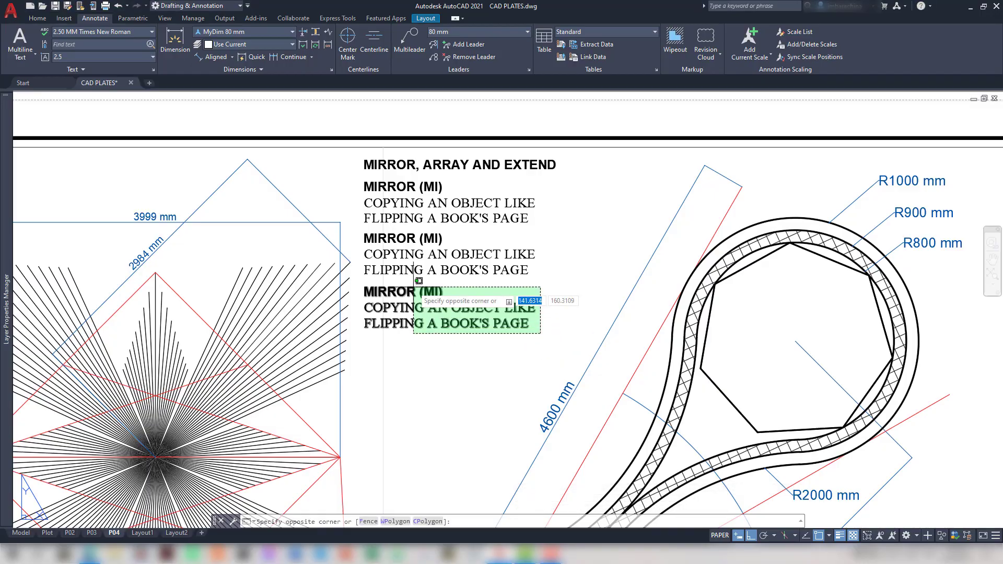
click(413, 287)
text(M)
key(Return)
click(656, 273)
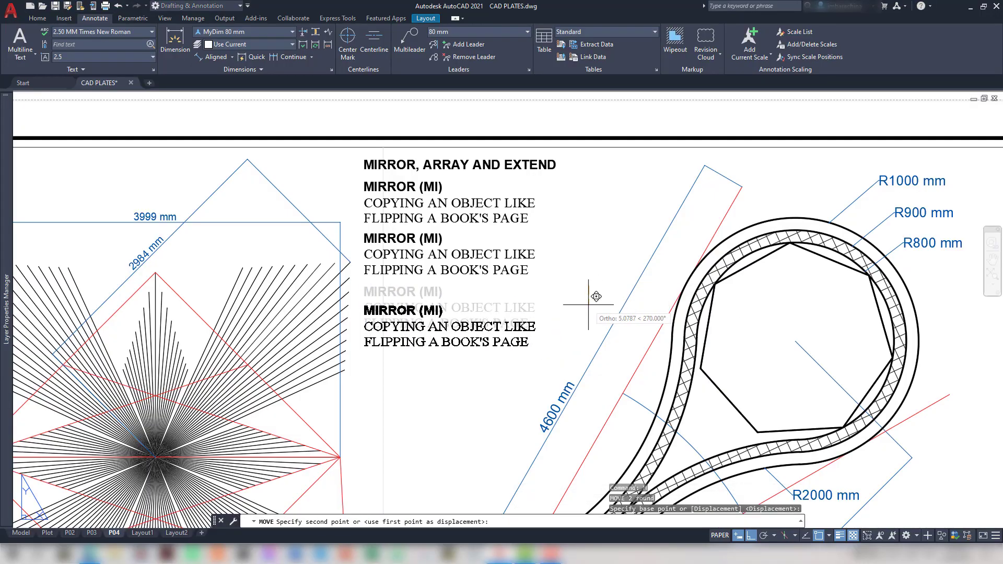
click(659, 291)
Change the middle subheading's text to ARRAY (AR)
double_click(405, 238)
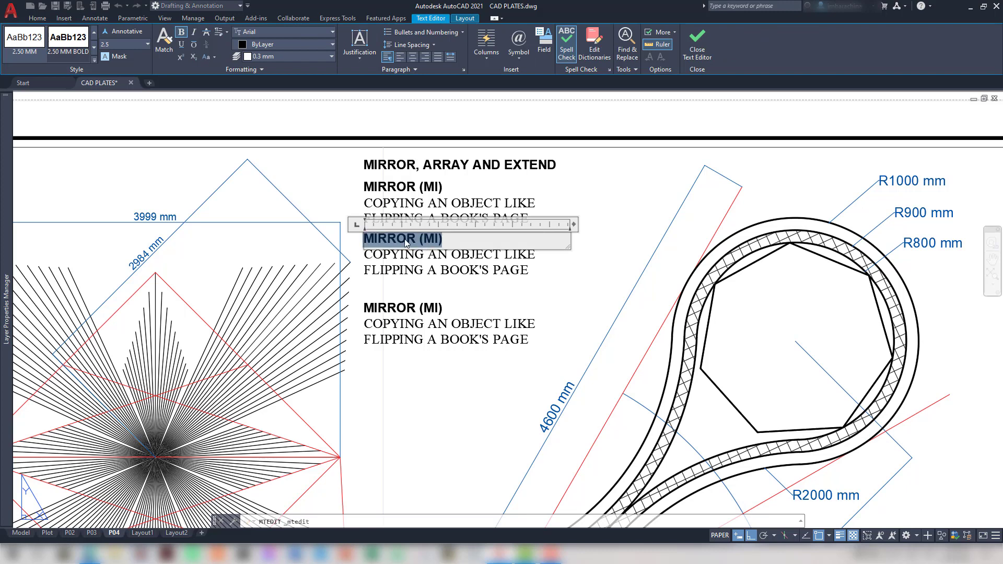
text(ARRAY (AR)
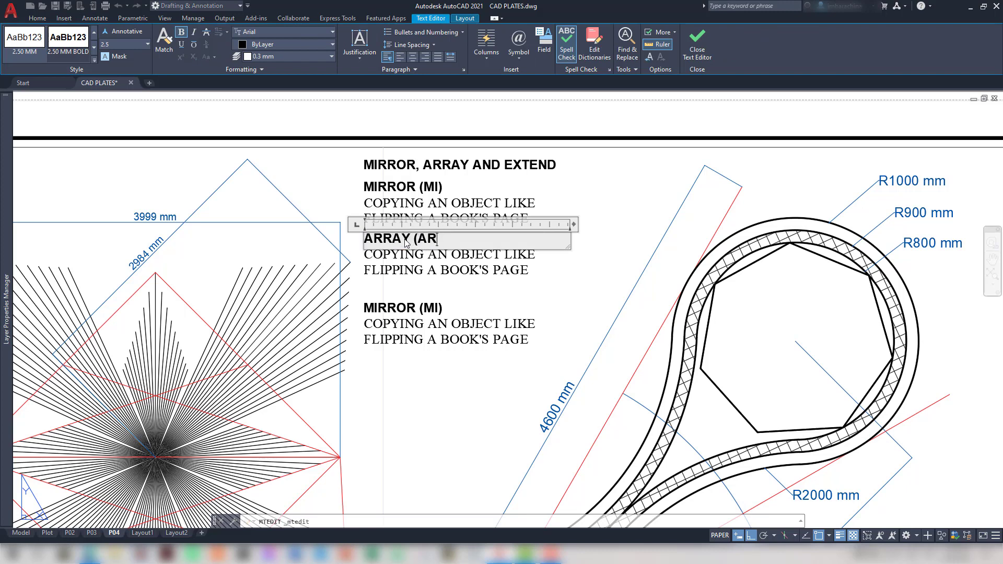
click(472, 167)
Copy the array description from plate-04.pdf and replace the text under ARRAY (AR) with it
key(alt+Tab)
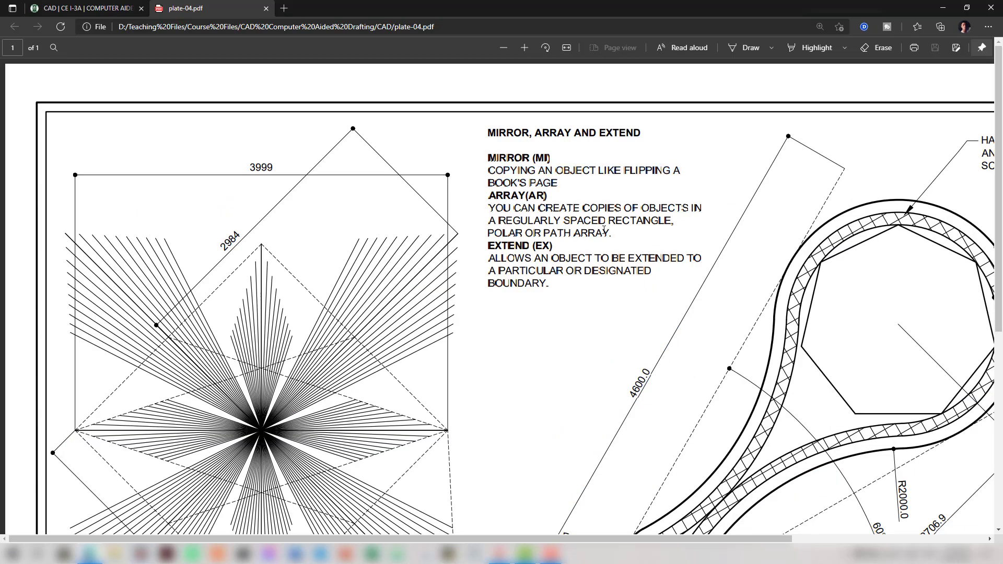
drag(489, 208, 700, 221)
click(493, 208)
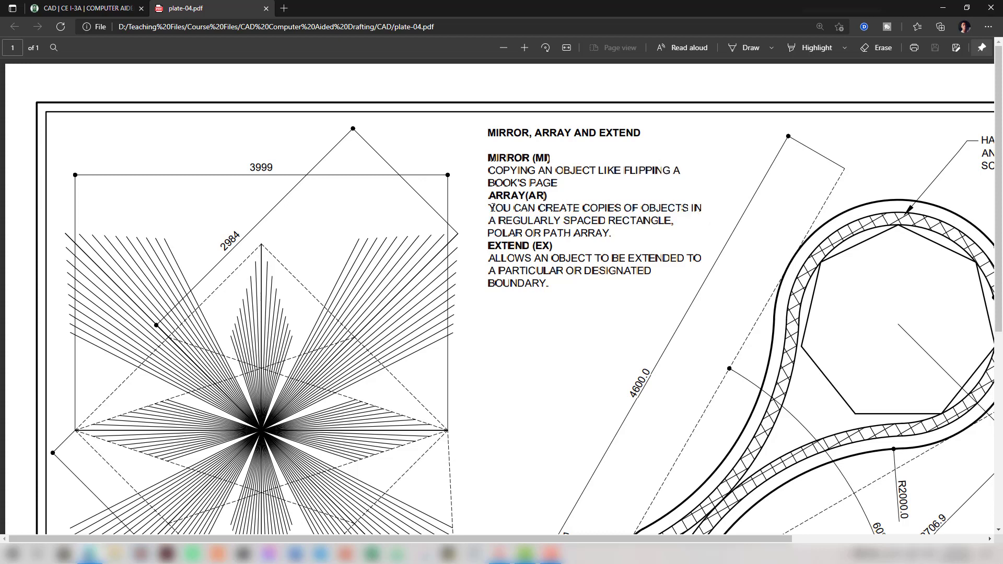
shift+click(615, 236)
key(ctrl+c)
key(alt+Tab)
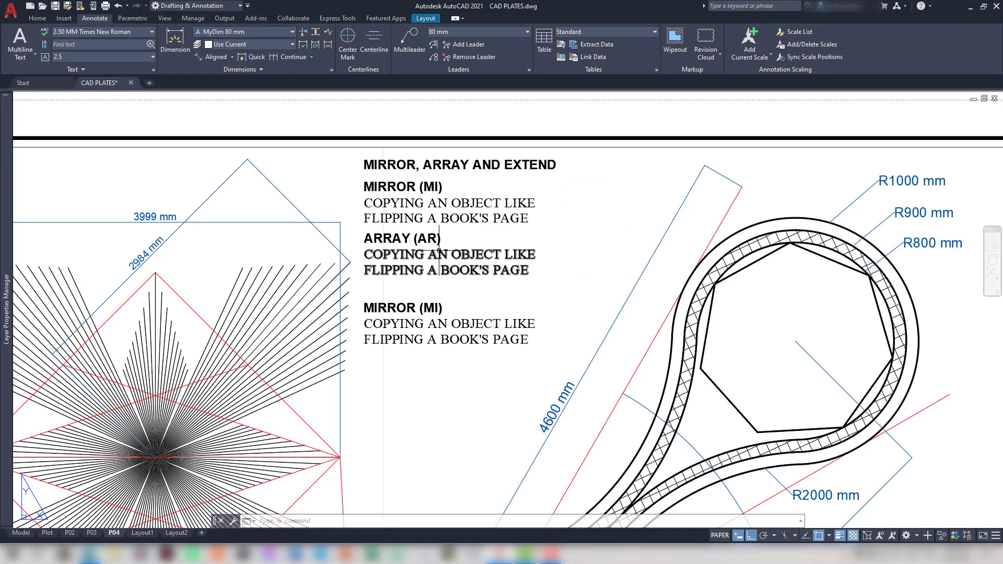
double_click(441, 256)
key(ctrl+v)
click(511, 124)
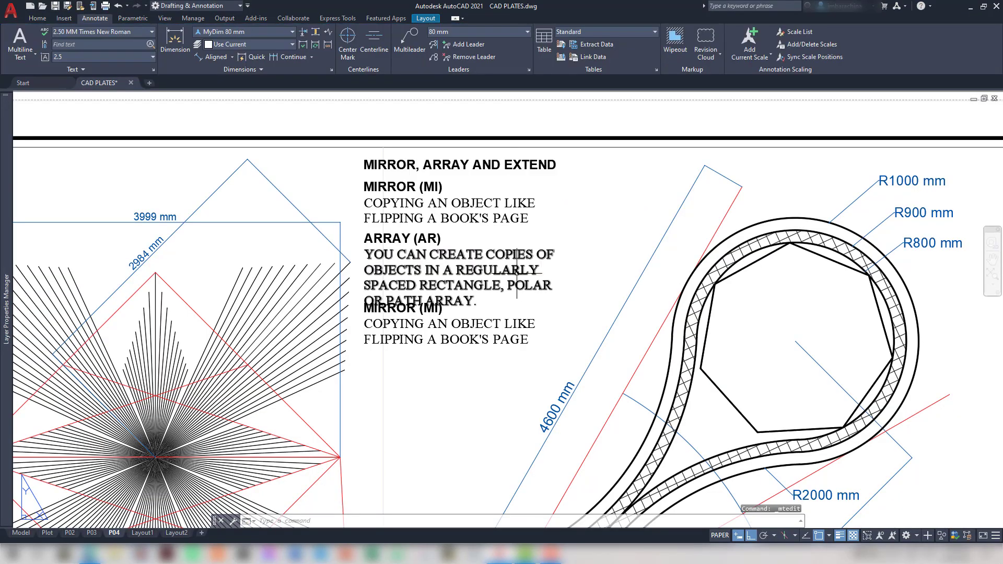
key(Escape)
Move the lowest subheading and its description straight down, clear of the array description
click(549, 353)
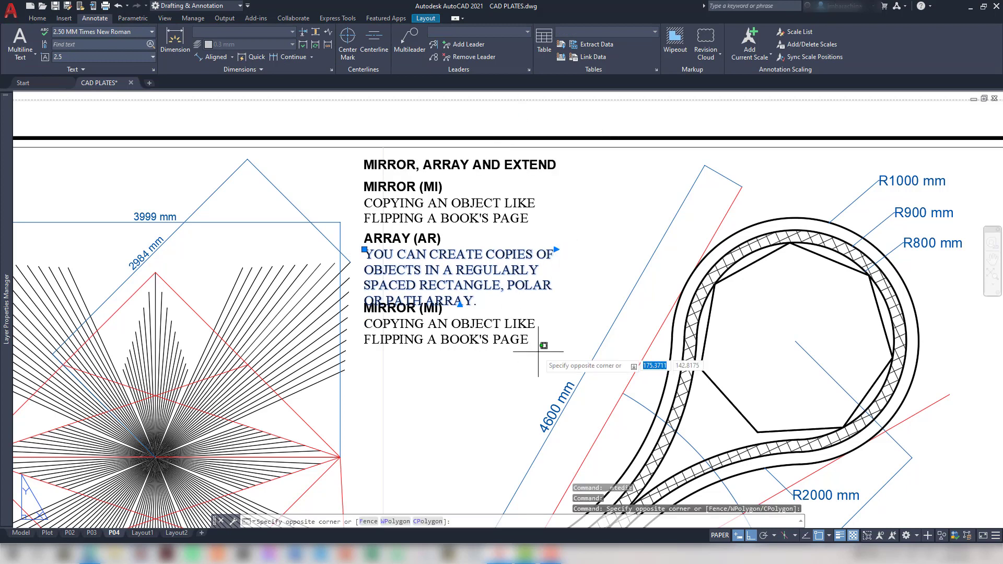
click(459, 330)
text(m)
key(Return)
click(574, 302)
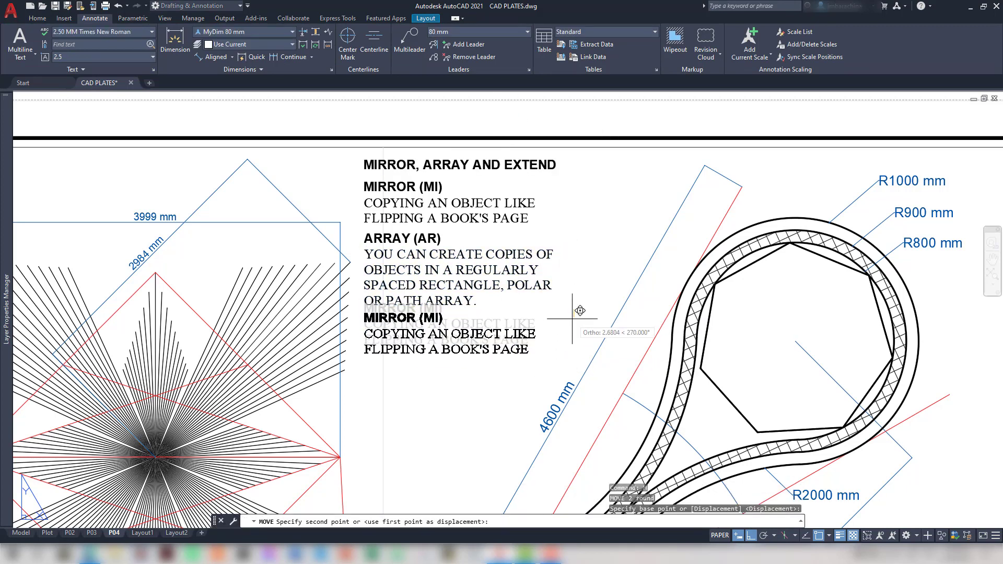
click(579, 322)
Copy the extend description from plate-04.pdf and change the lowest subheading's text to EXTEND (EX)
key(alt+Tab)
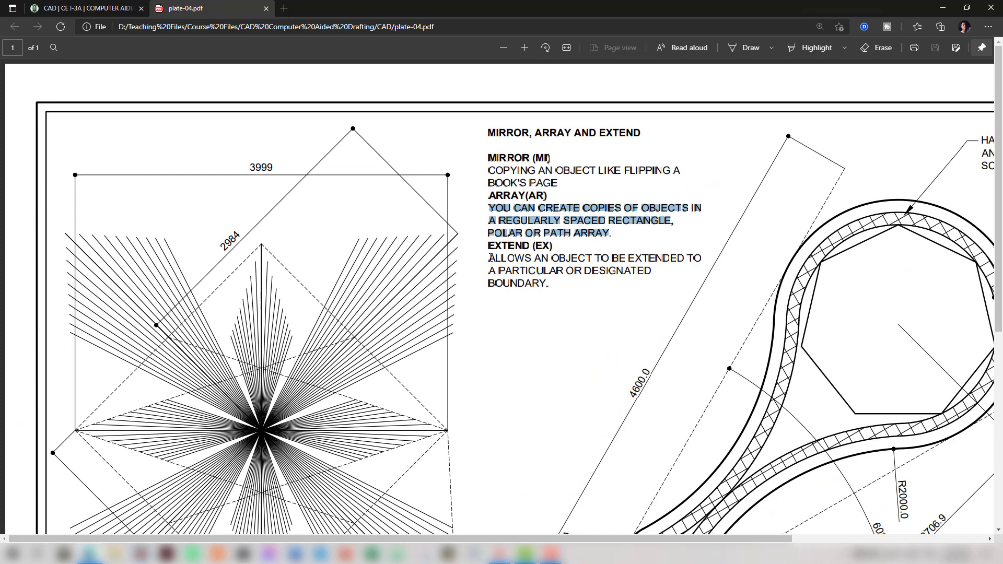
drag(491, 258, 554, 285)
key(ctrl+c)
key(alt+Tab)
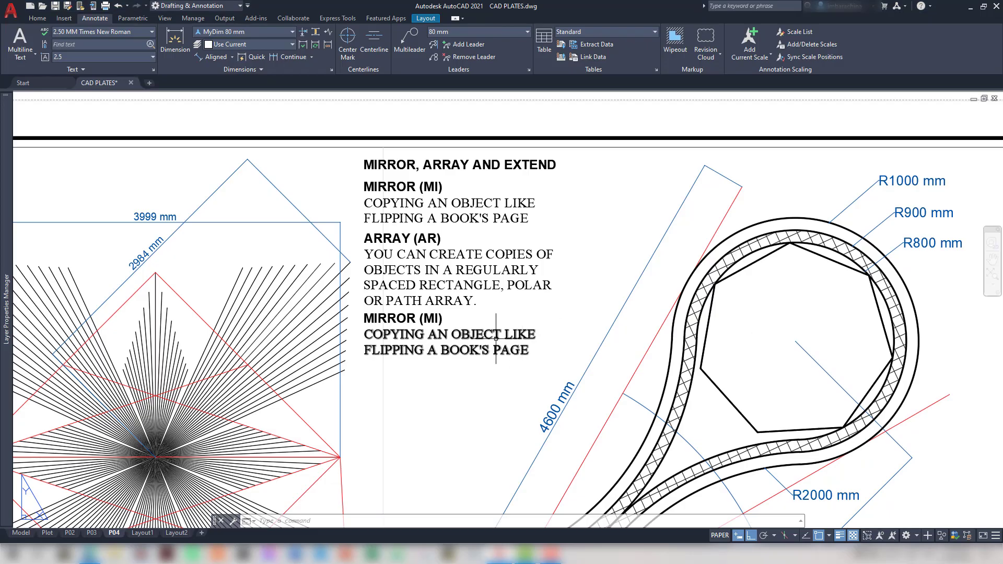
double_click(415, 319)
double_click(456, 111)
double_click(393, 314)
double_click(379, 320)
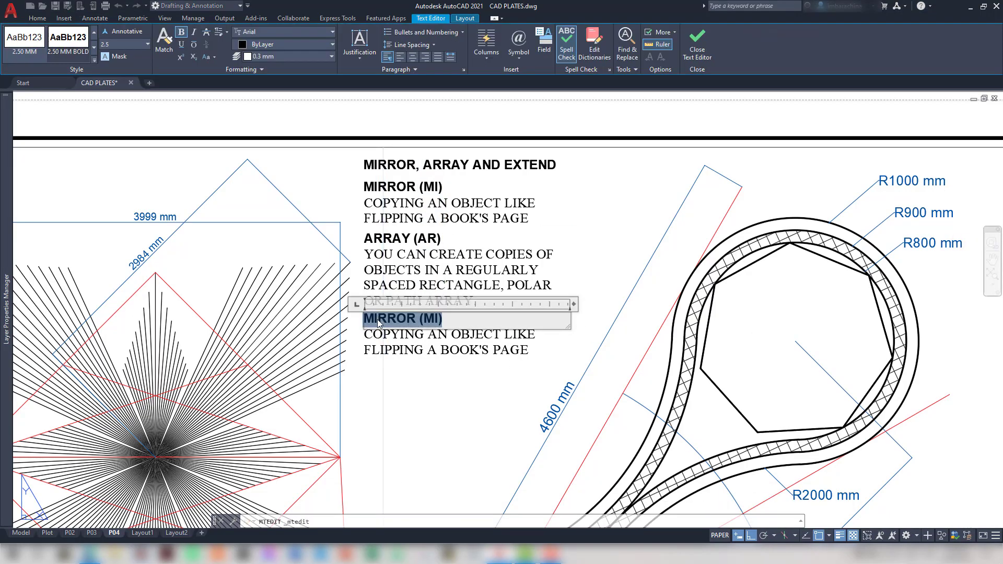
text(EXTEND (EX)
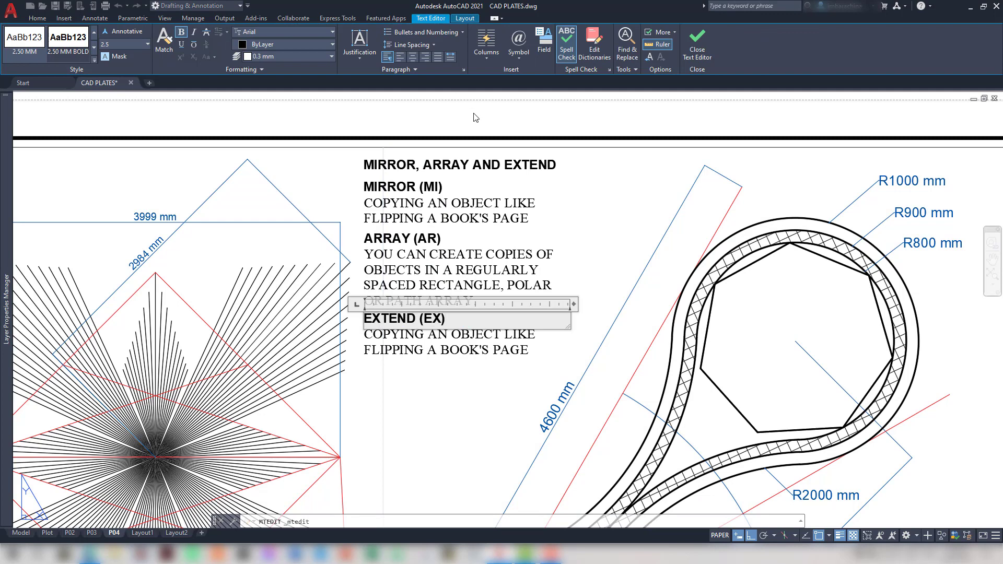
click(475, 117)
Replace the text under EXTEND (EX) with the copied description ALLOWS AN OBJECT TO BE EXTENDED TO A PARTICULAR OR DESIGNATED BOUNDARY
double_click(388, 336)
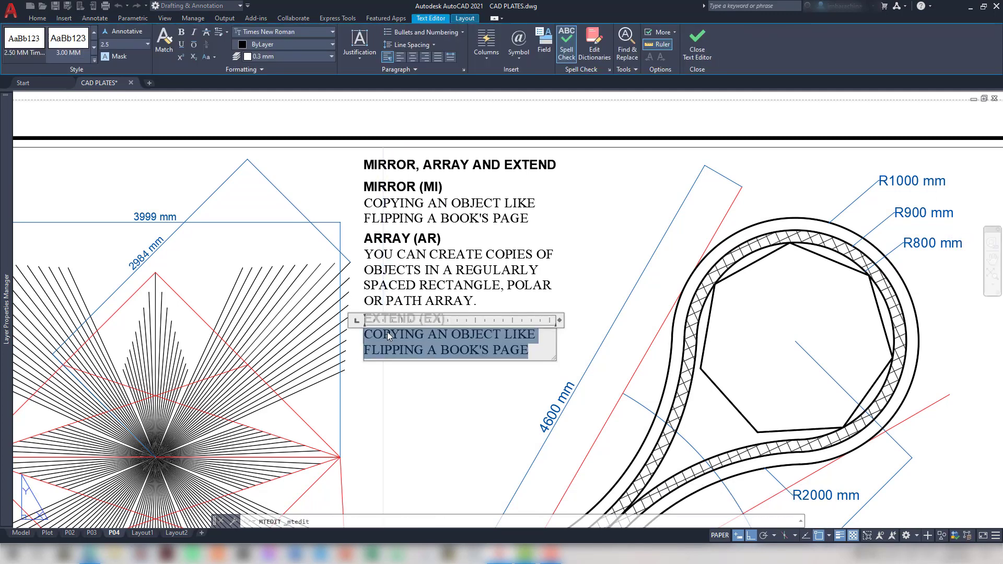
key(ctrl+v)
click(519, 141)
Examine the BOUNDARY AND HATCH notes beside the right-hand plan in plate-04.pdf
scroll(633, 303, down, 1)
key(alt+Tab)
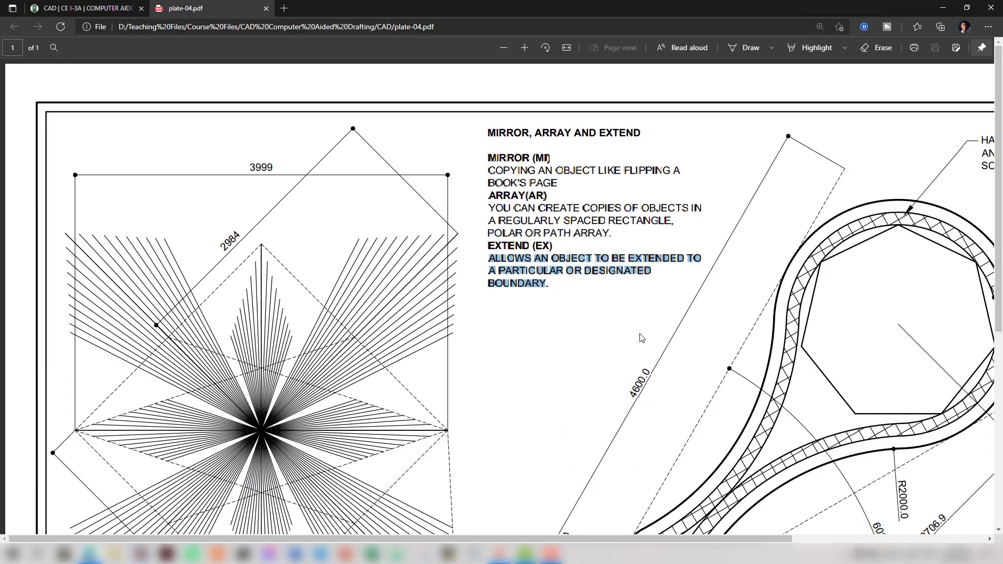
scroll(688, 325, down, 7)
scroll(728, 347, right, 3)
scroll(729, 347, up, 7)
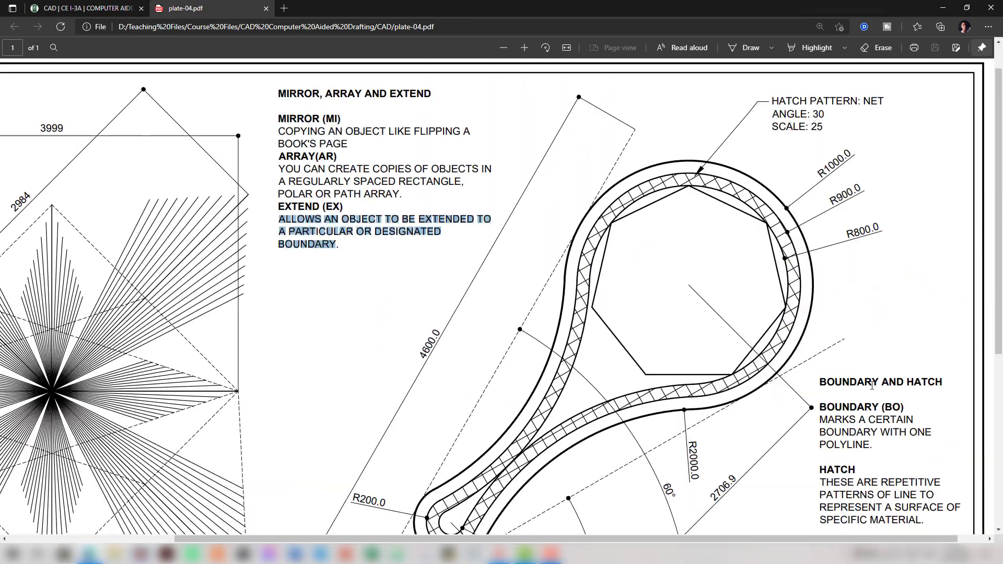
scroll(628, 369, down, 4)
key(alt+Tab)
Copy the MIRROR, ARRAY AND EXTEND heading with its MIRROR and ARRAY notes to the lower right of the racket-shaped plan
click(593, 309)
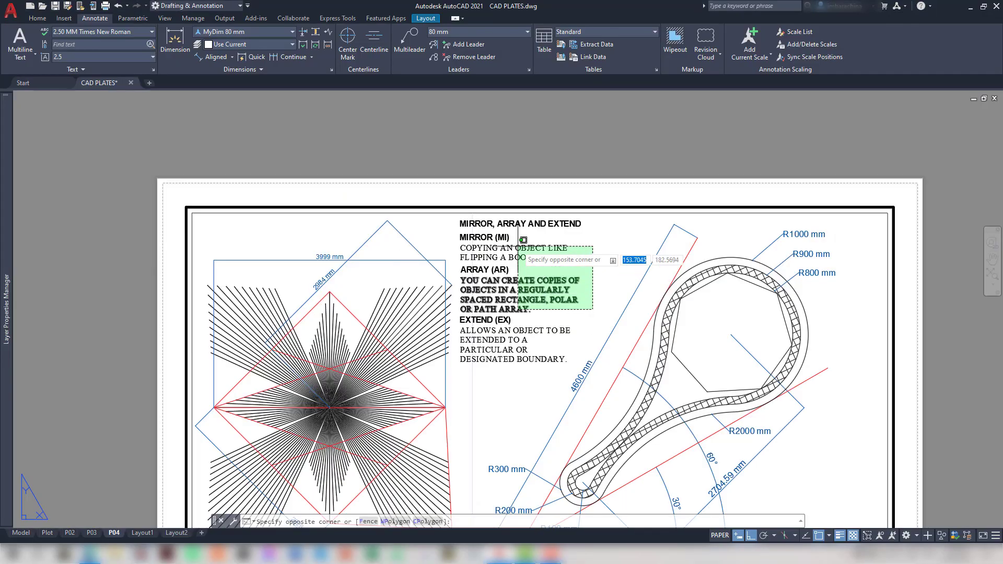
click(486, 247)
text(co)
key(Return)
click(600, 261)
middle_drag(600, 260, 324, 211)
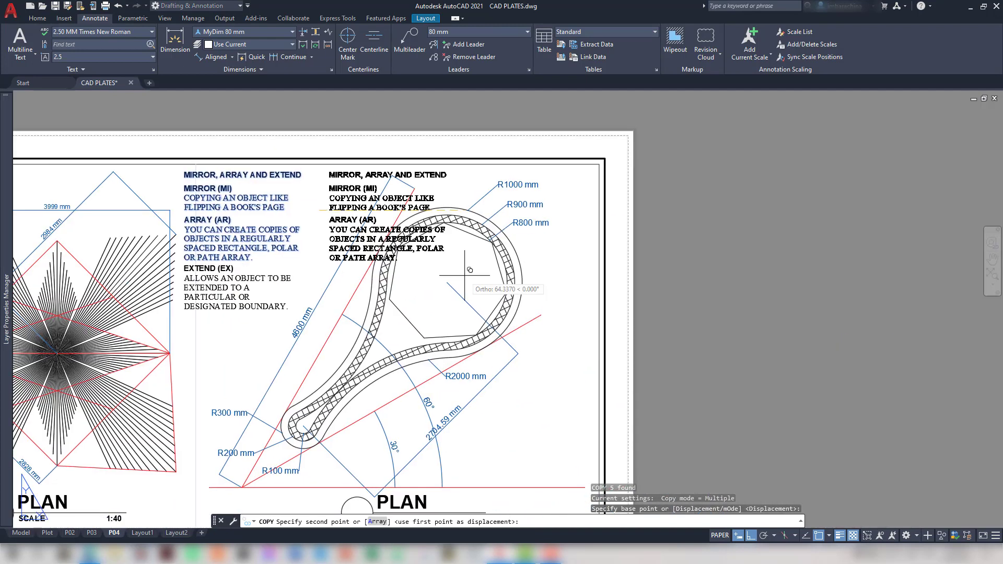
middle_drag(579, 378, 492, 253)
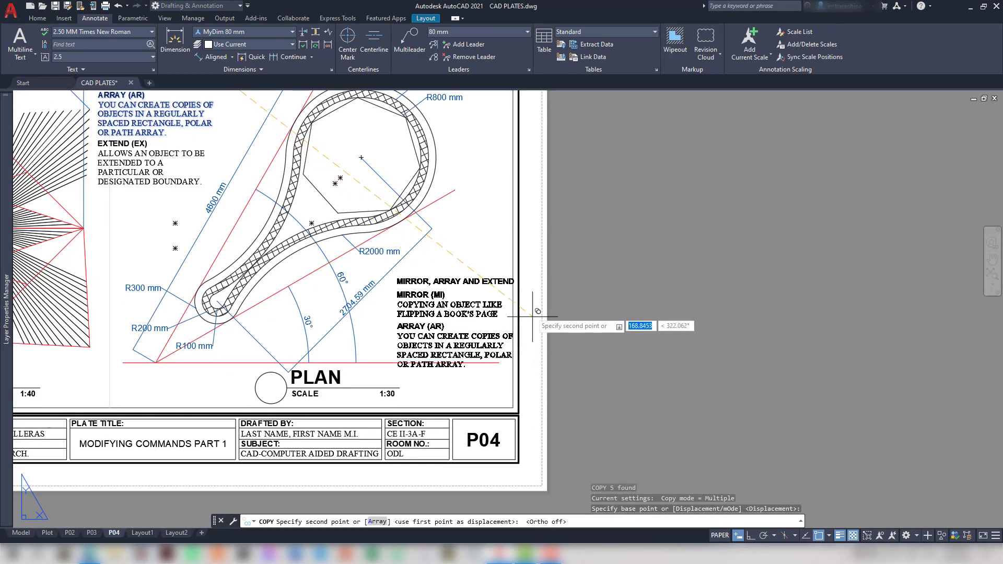
click(546, 290)
key(Escape)
Change the copied heading to BOUNDARY AND HATCH and the copied MIRROR (MI) subheading to BOUNDARY
click(522, 253)
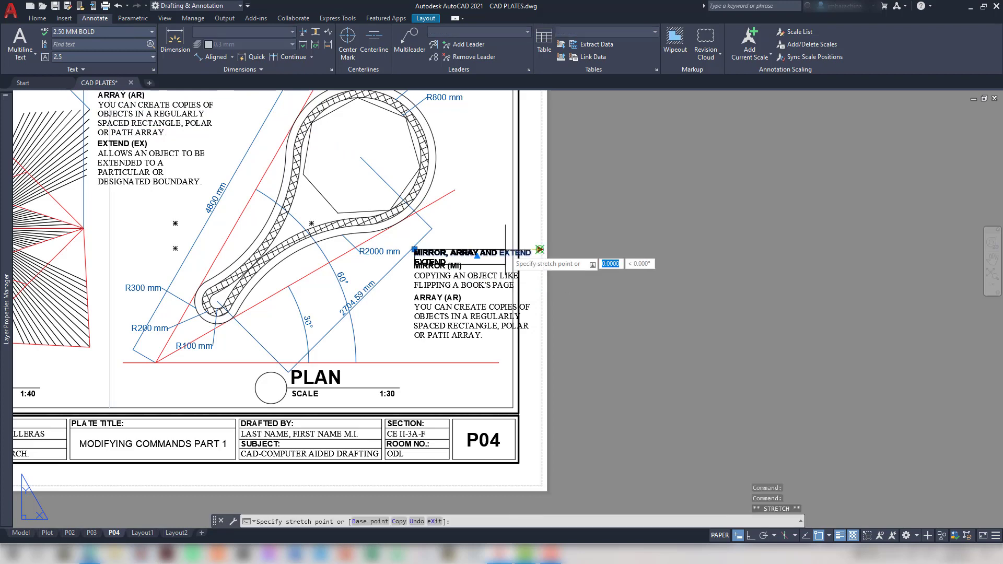
click(477, 255)
key(Escape)
double_click(491, 252)
key(ctrl+a)
text(BOUNDA)
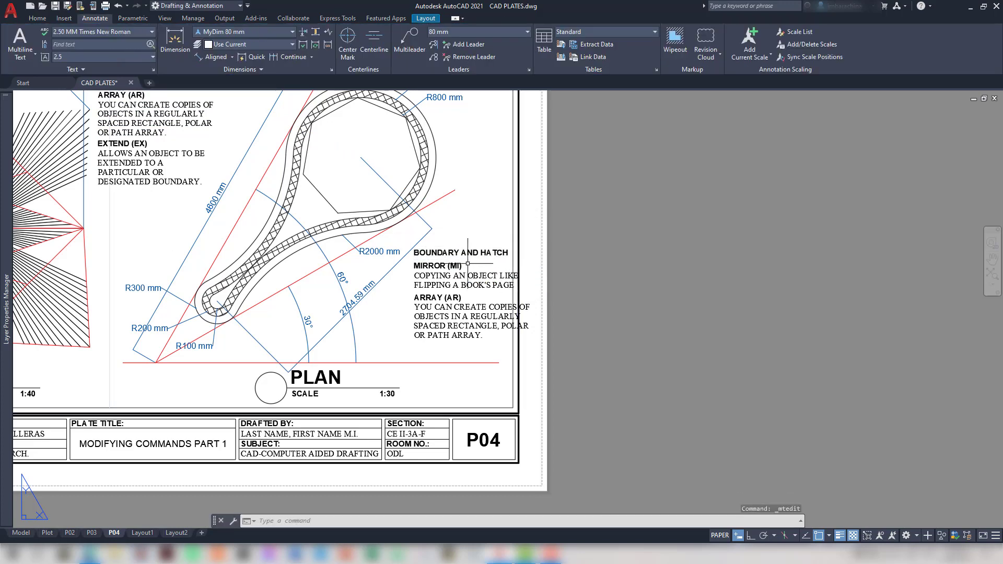
double_click(443, 267)
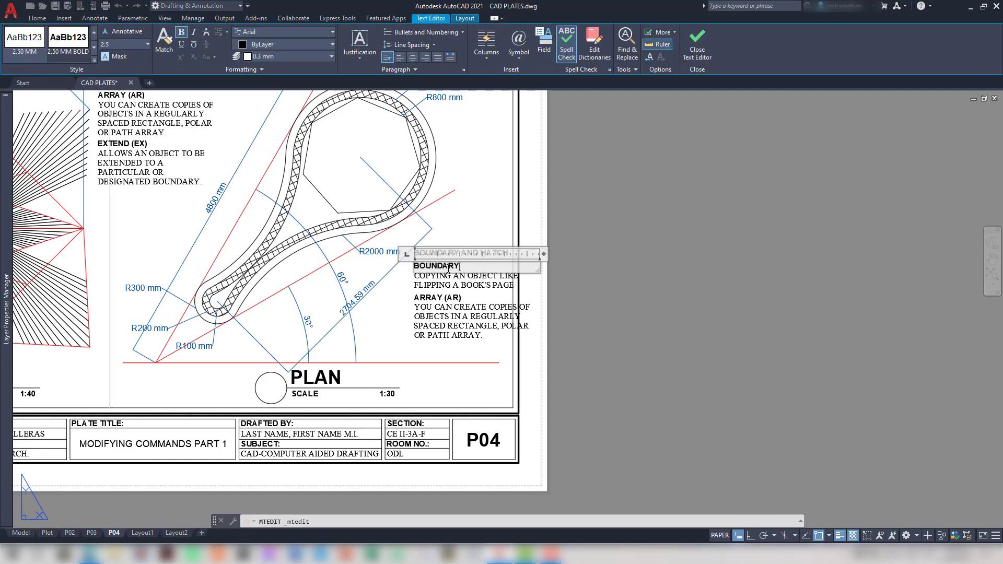
click(533, 217)
Replace the text under BOUNDARY with the plate-04.pdf description MARKS A CERTAIN BOUNDARY WITH ONE POLYLINE
key(alt+Tab)
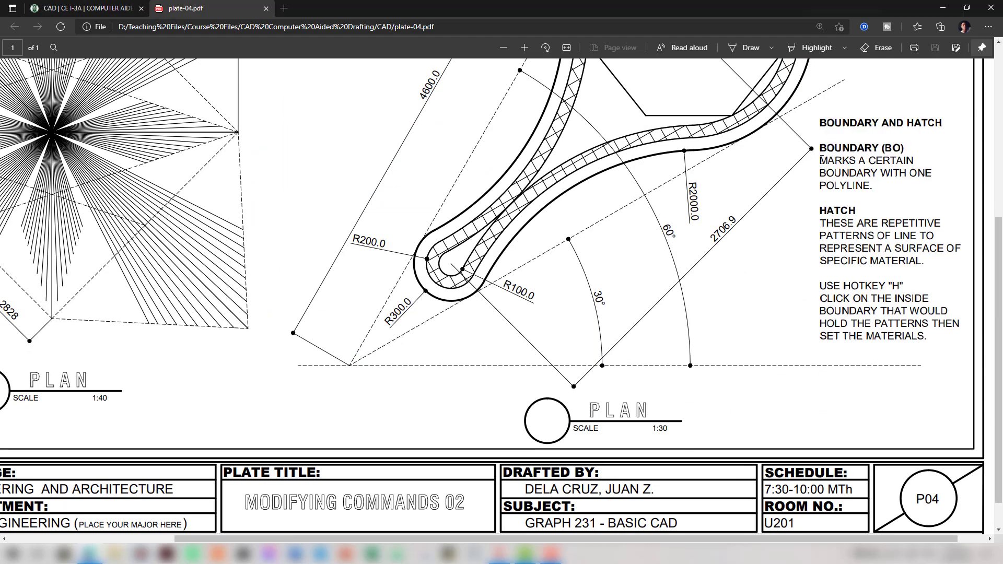
drag(820, 161, 873, 187)
key(ctrl+c)
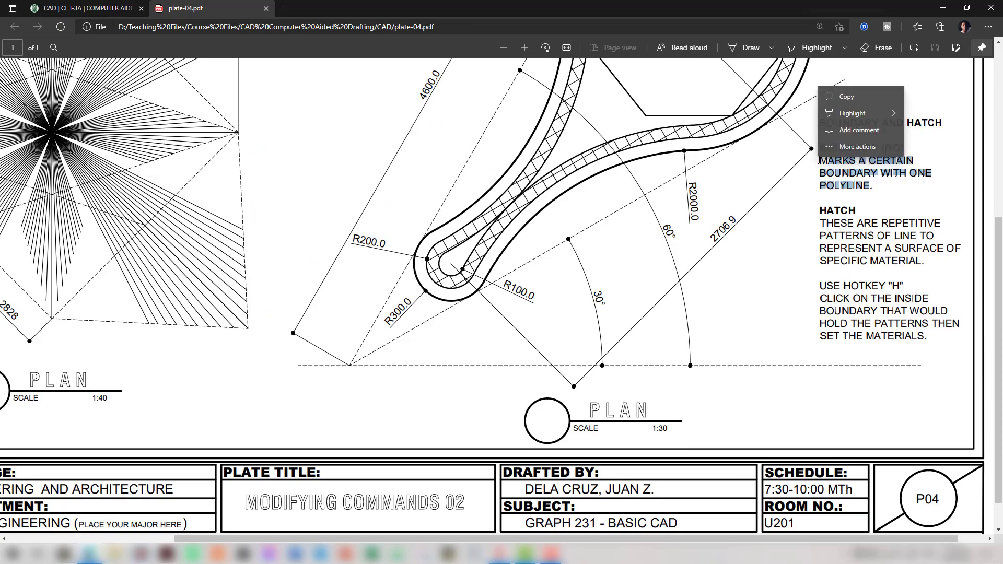
click(847, 97)
key(alt+Tab)
double_click(451, 286)
triple_click(450, 286)
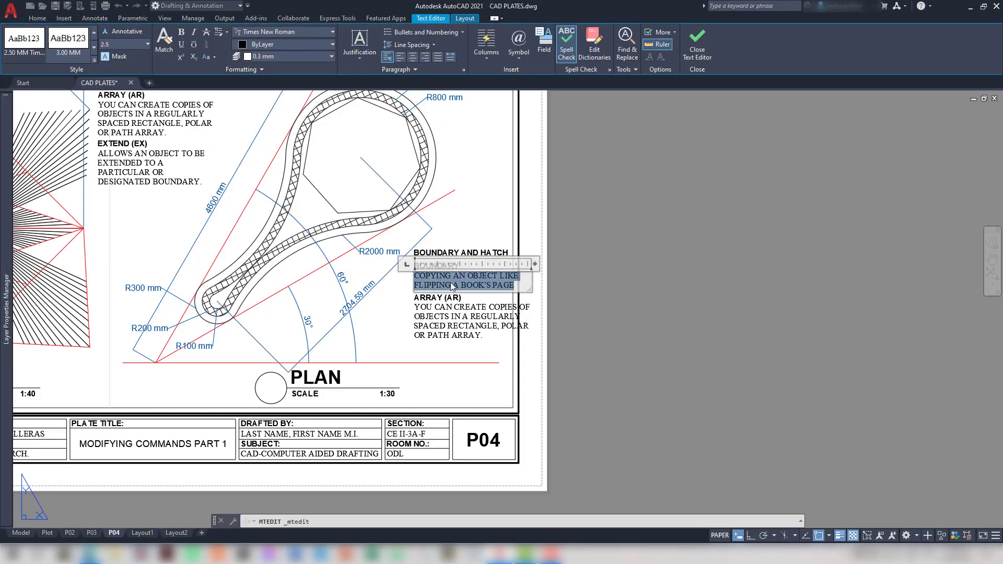
key(Delete)
key(ctrl+v)
click(523, 251)
Move the copied ARRAY (AR) subheading and its description straight down, clear of the boundary description
click(470, 317)
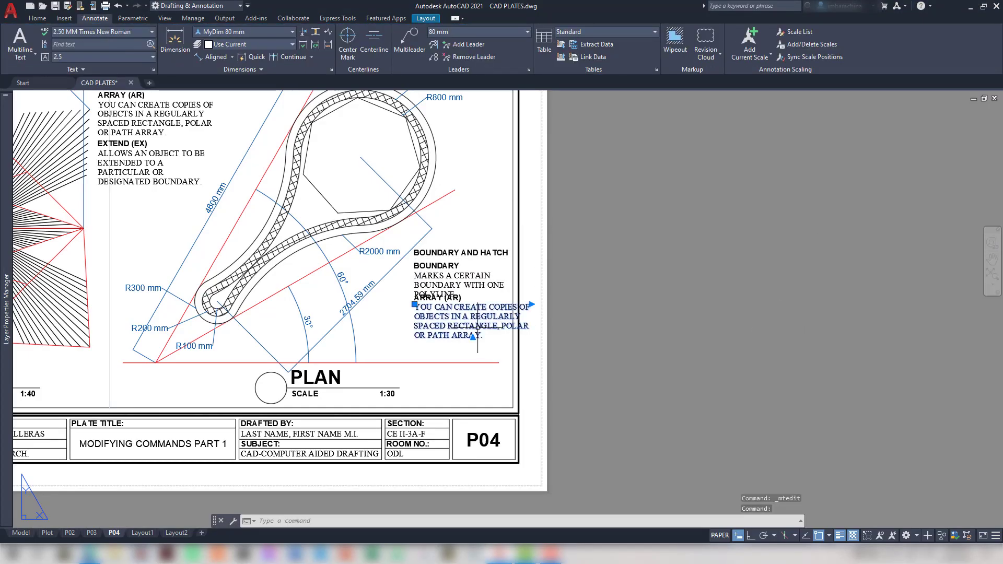
click(437, 297)
text(m)
key(Return)
click(538, 336)
key(F8)
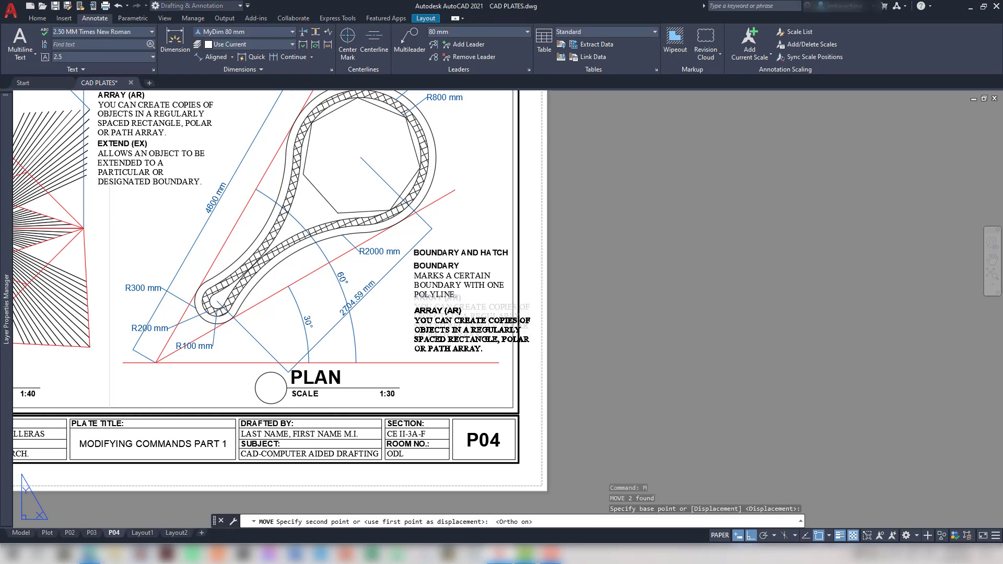
click(526, 353)
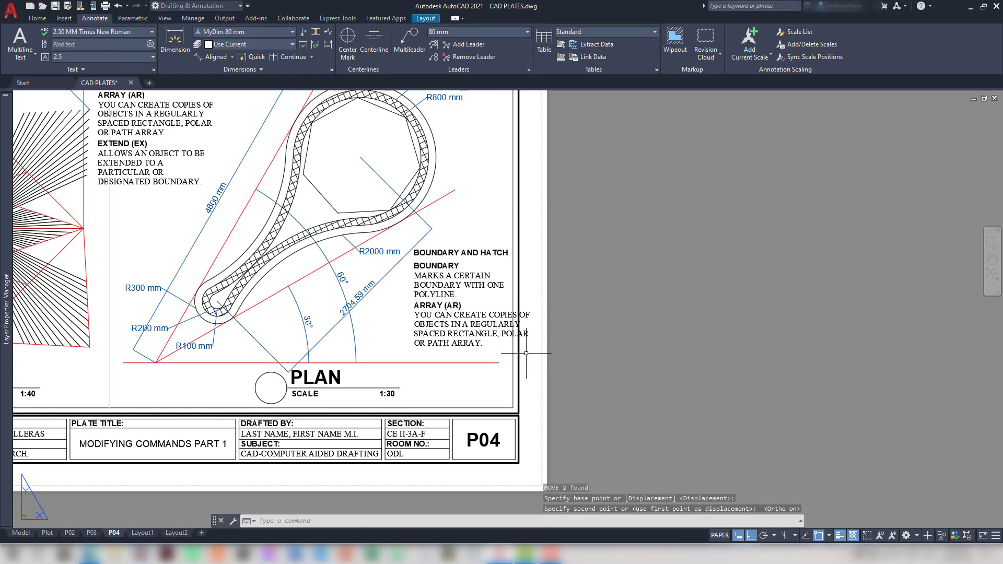
Change the copied ARRAY (AR) subheading to HATCH (H) and the BOUNDARY subheading to BOUNDARY (BO)
double_click(448, 307)
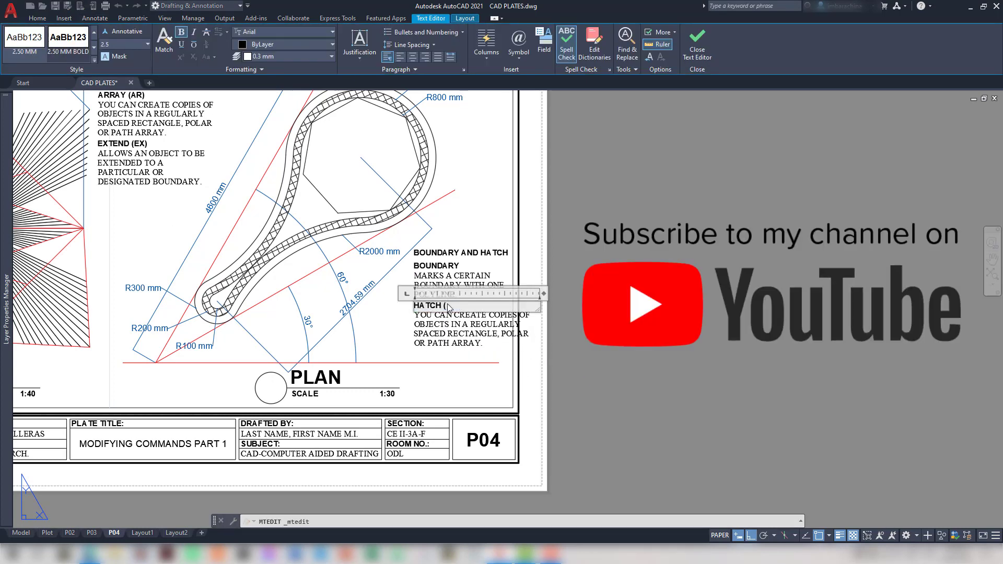
click(459, 266)
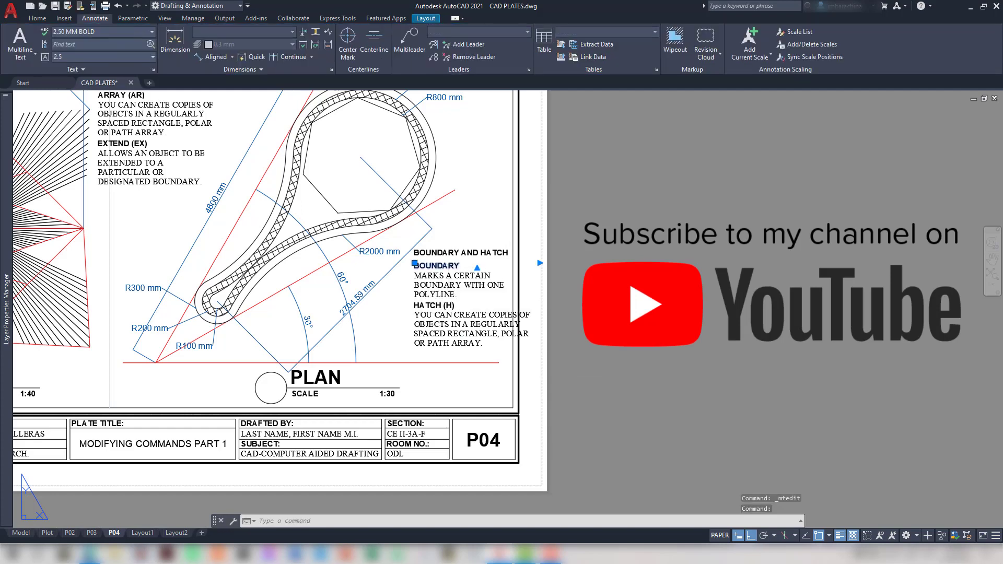
double_click(459, 265)
click(533, 223)
Copy the hatch description together with the hotkey instructions from plate-04.pdf
key(alt+Tab)
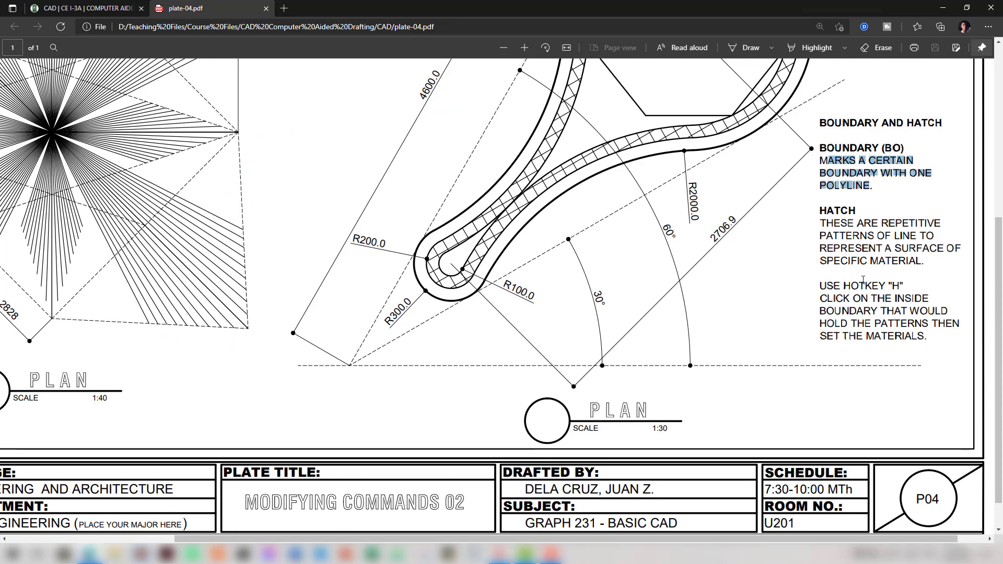
drag(820, 223, 935, 340)
key(ctrl+c)
key(alt+Tab)
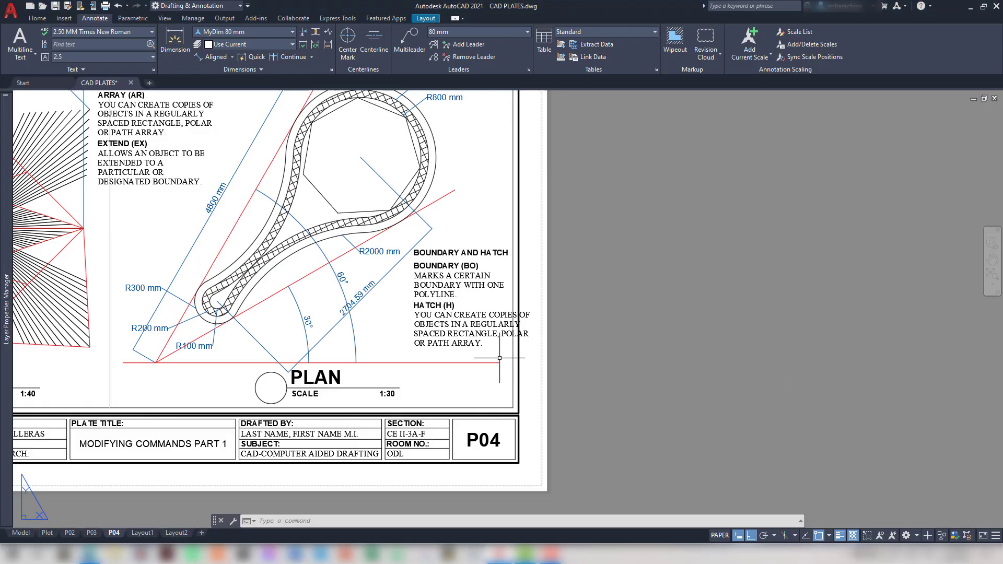
Replace the text under HATCH (H) with the copied description, separating the USE HOTKEY "H" paragraph with a blank line
double_click(426, 335)
key(ctrl+v)
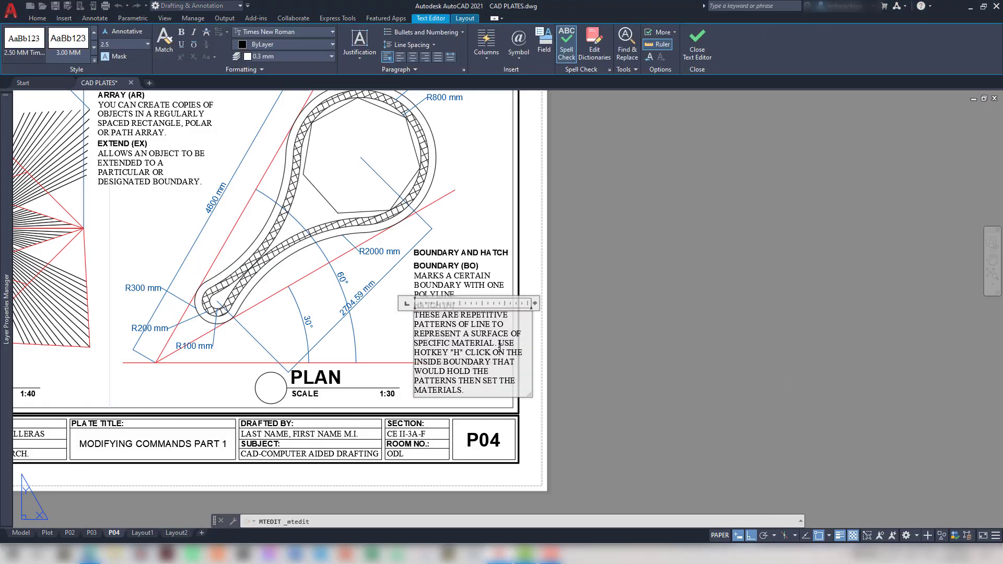
click(500, 346)
key(Return)
key(Return)
click(600, 253)
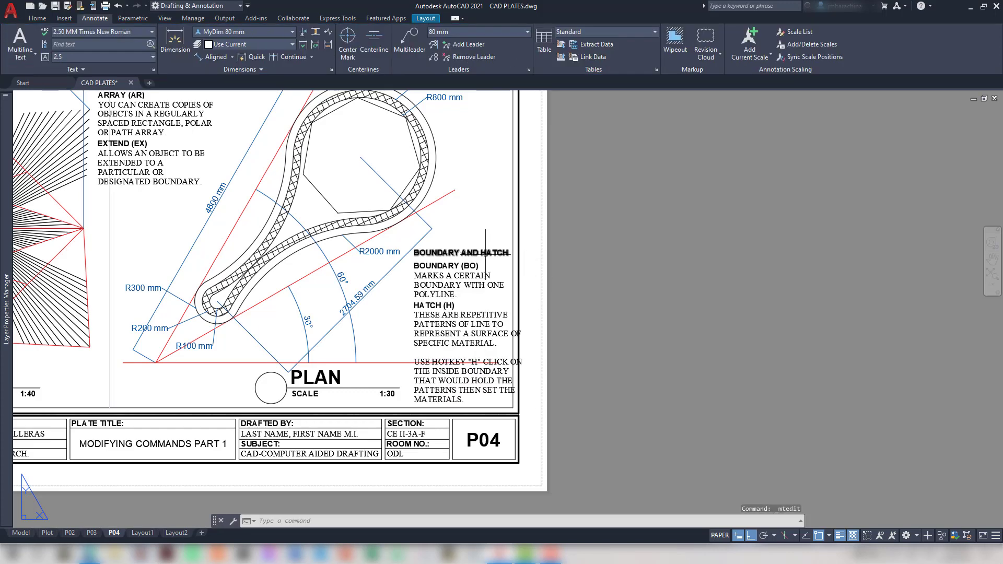
Narrow the left plan's viewport by stretching its right edge slightly to the left
click(84, 406)
click(110, 408)
click(99, 408)
Move the right plan's viewport left until its lower-left corner meets the left viewport's corner
click(109, 389)
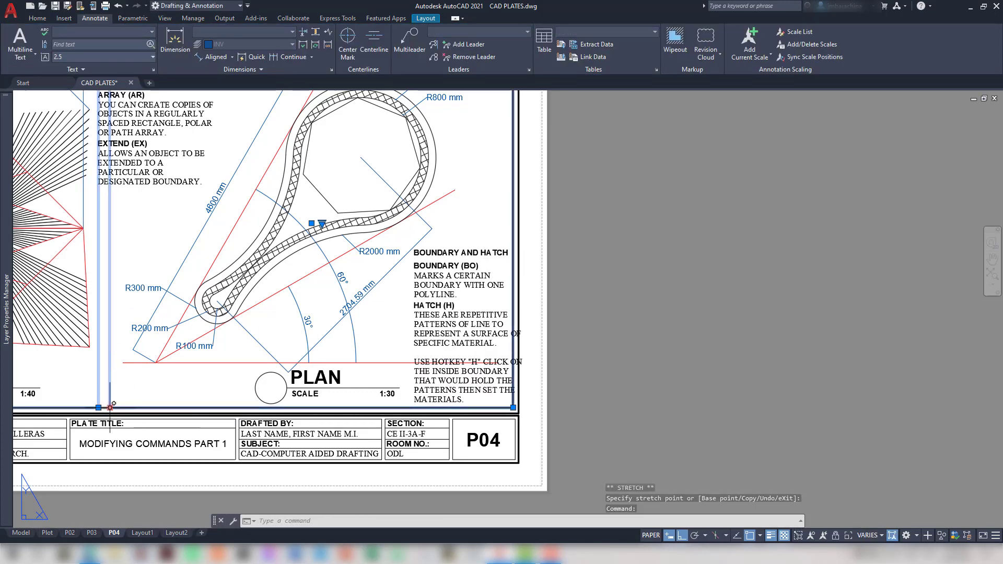
key(Escape)
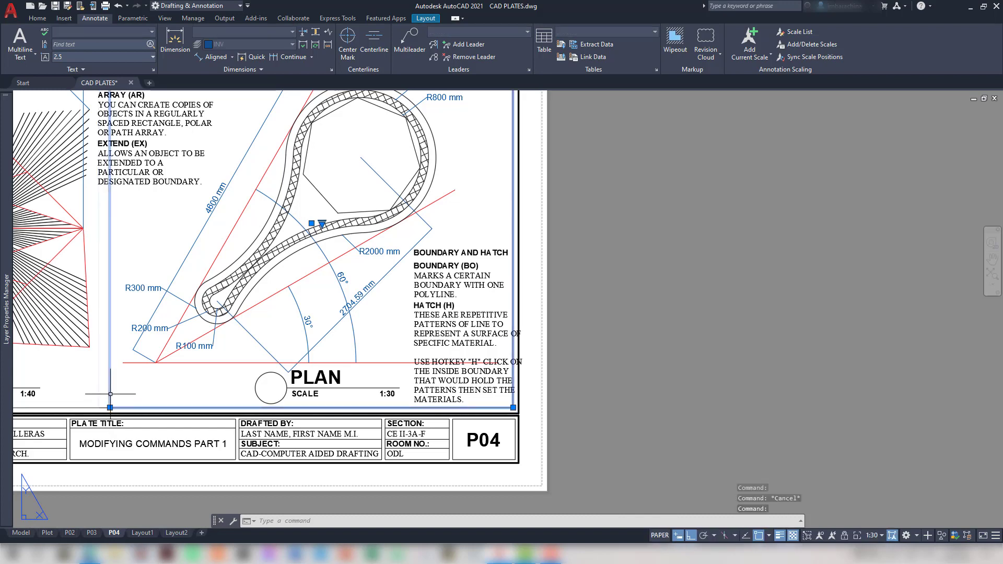
text(m)
key(space)
click(110, 408)
click(98, 407)
Try to move the BOUNDARY AND HATCH notes straight up without the HATCH (H) subheading, and undo that move
click(524, 225)
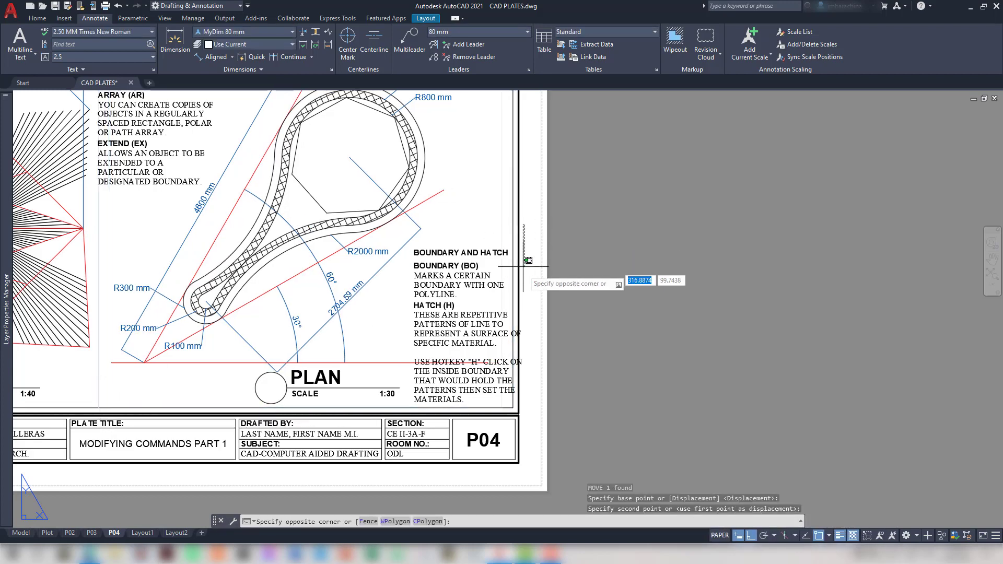
click(529, 279)
click(481, 254)
drag(471, 230, 460, 385)
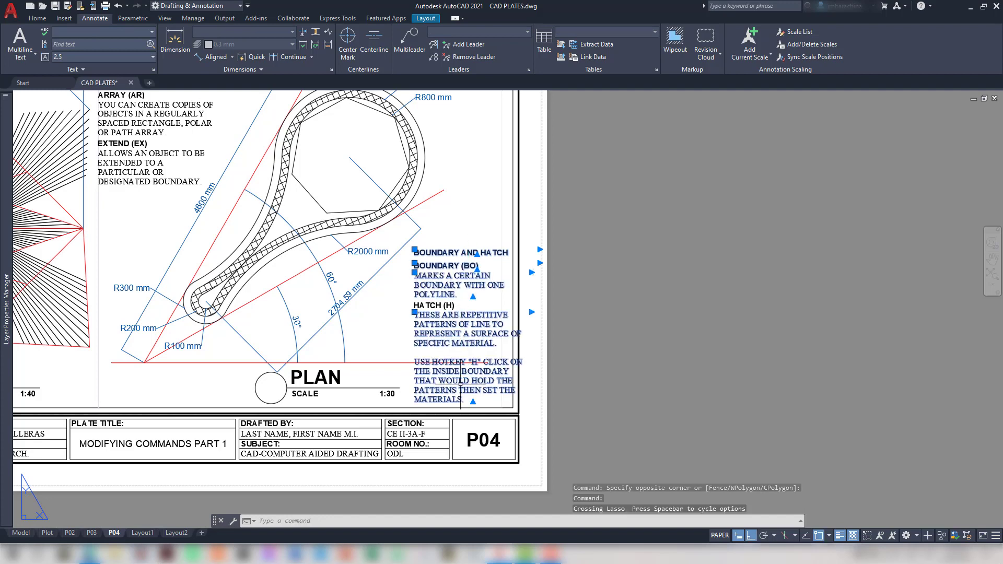
text(m)
key(space)
click(413, 324)
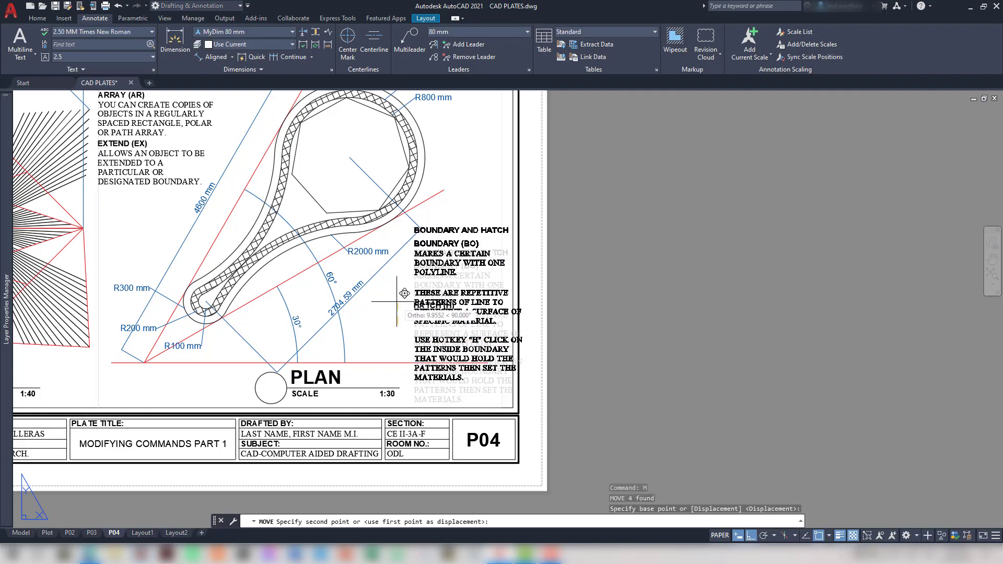
click(406, 316)
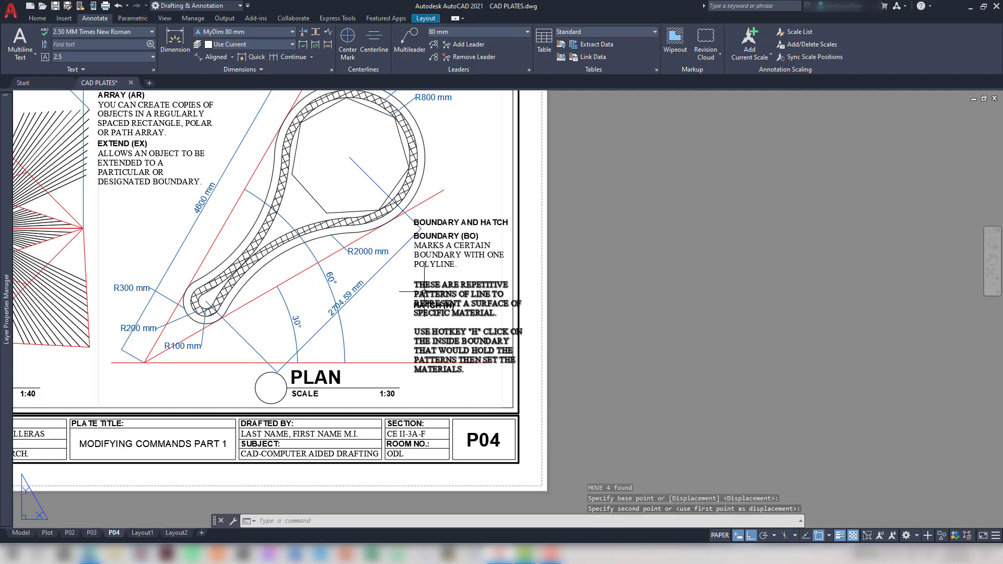
click(532, 239)
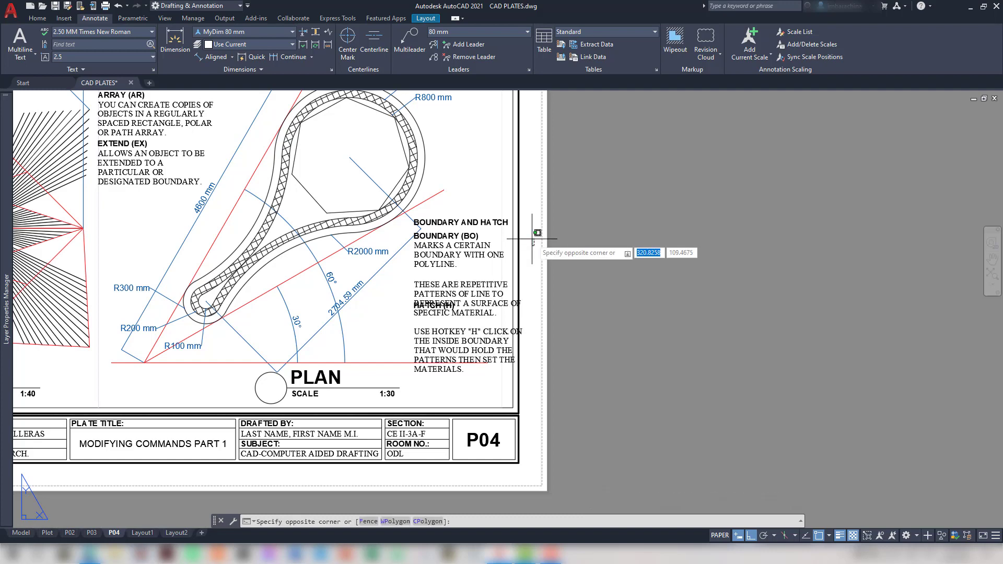
key(ctrl+z)
key(Escape)
key(ctrl+z)
Move the whole BOUNDARY AND HATCH note block, including the HATCH (H) subheading, straight up away from the title block
mouse_move(470, 235)
mouse_down()
mouse_move(449, 266)
mouse_move(430, 381)
mouse_up()
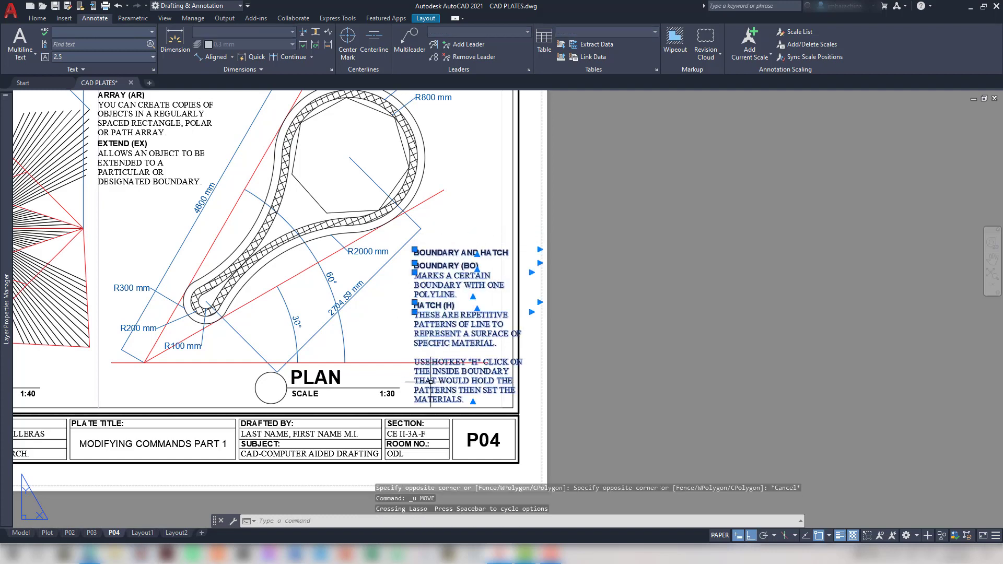
key(Return)
click(405, 320)
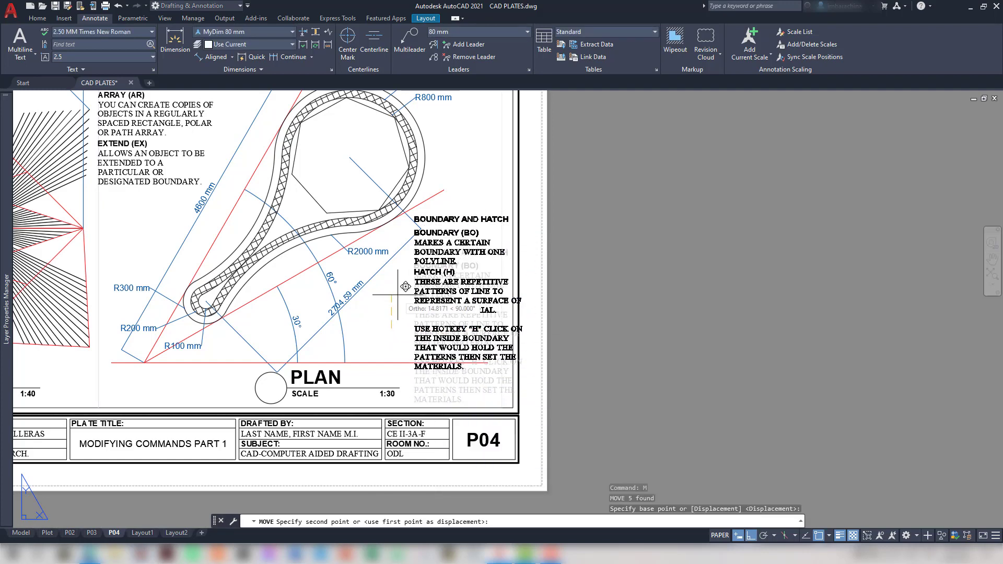
click(397, 280)
Narrow the text box of the description under HATCH (H) so its lines wrap inside the plate border
click(456, 287)
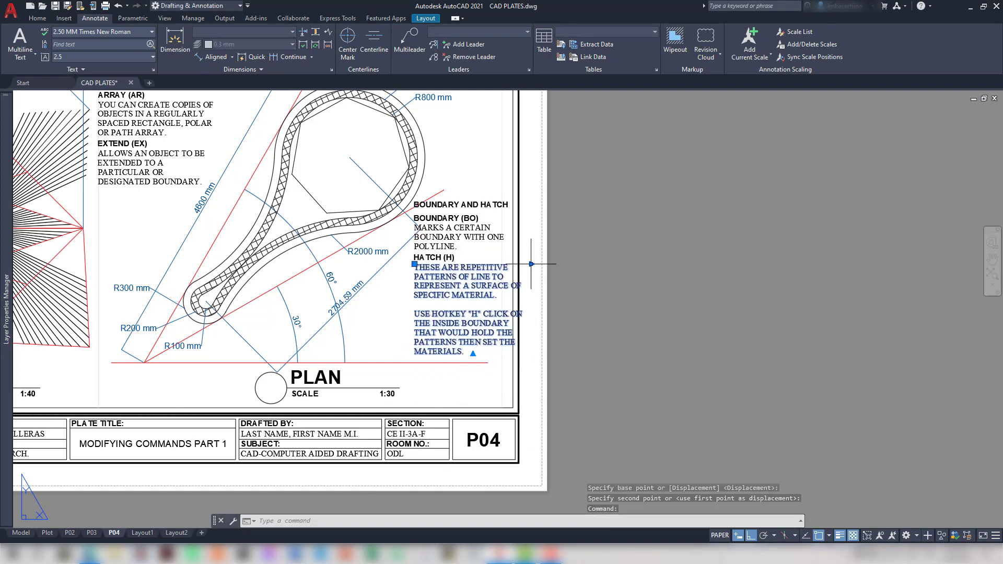
click(531, 264)
click(514, 265)
click(527, 271)
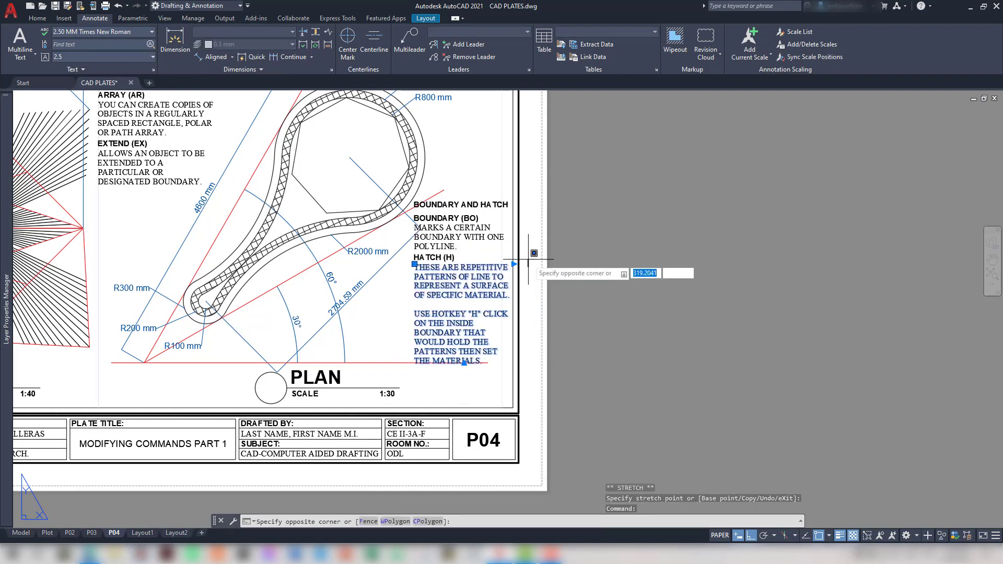
click(527, 257)
scroll(525, 281, down, 2)
key(Escape)
text(`)
scroll(540, 300, down, 2)
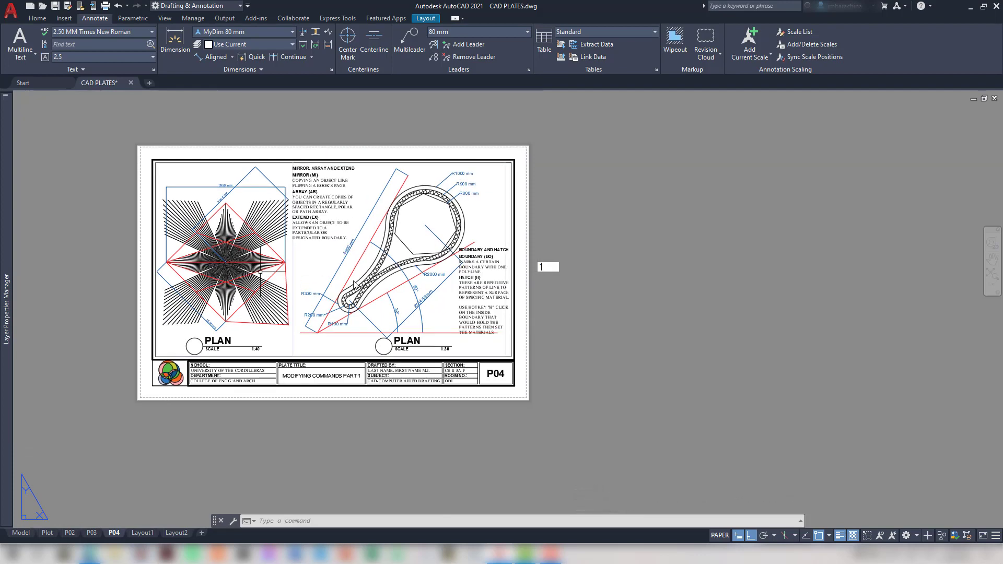
scroll(437, 241, up, 3)
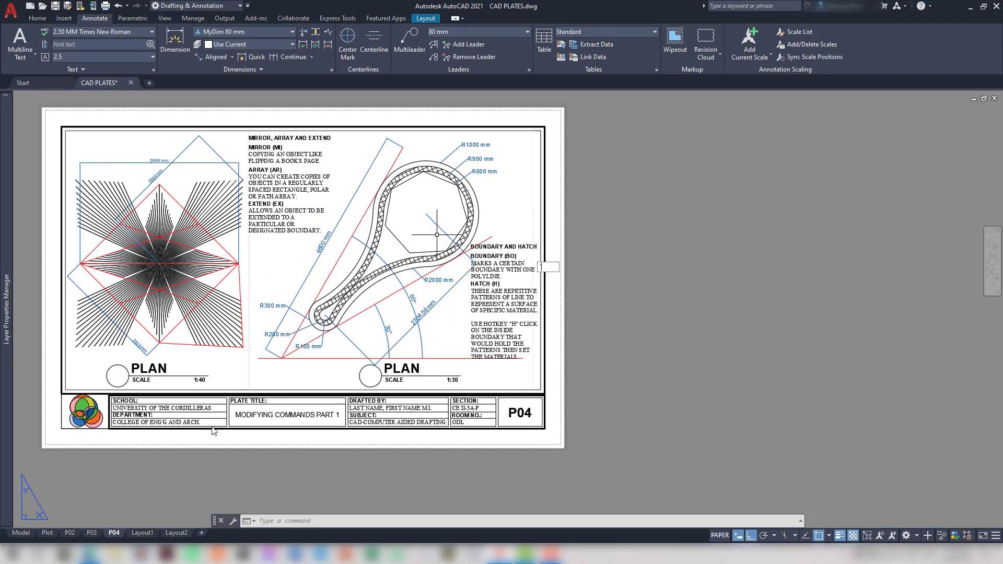
In model space, start a multileader from the hatched band's upper-left arc, with its landing straight above the shape
click(21, 532)
middle_drag(718, 249, 735, 427)
scroll(696, 411, up, 1)
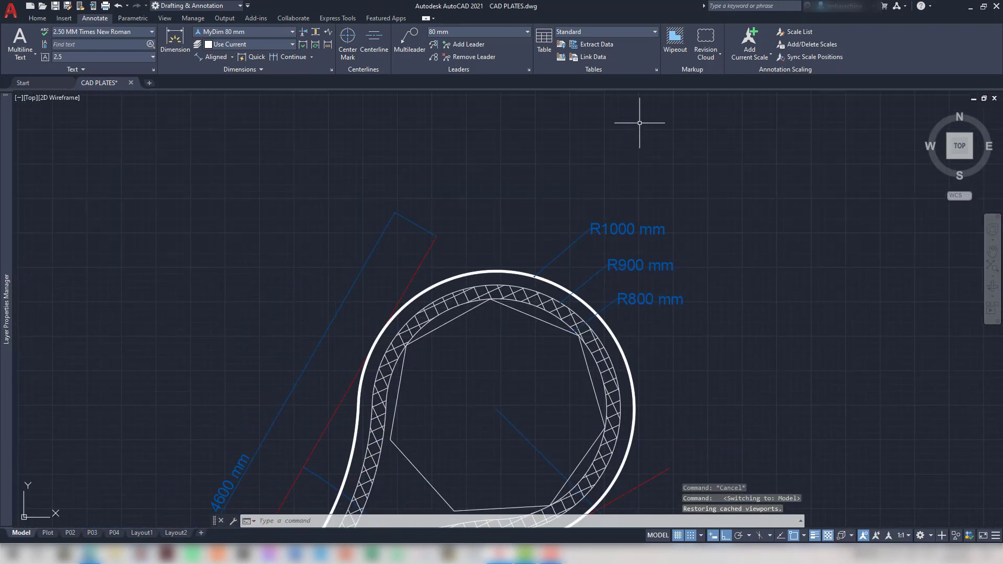
click(409, 42)
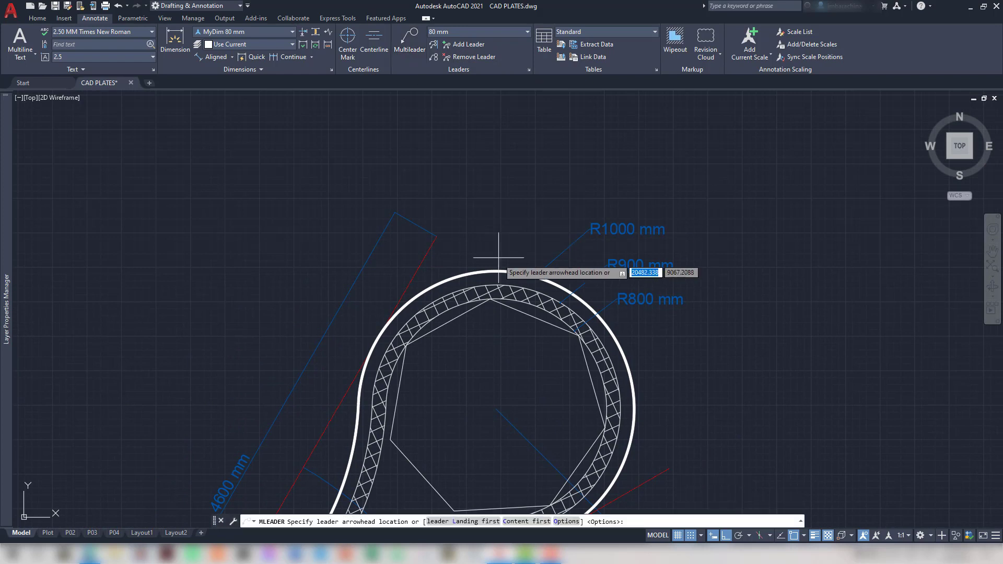
click(455, 295)
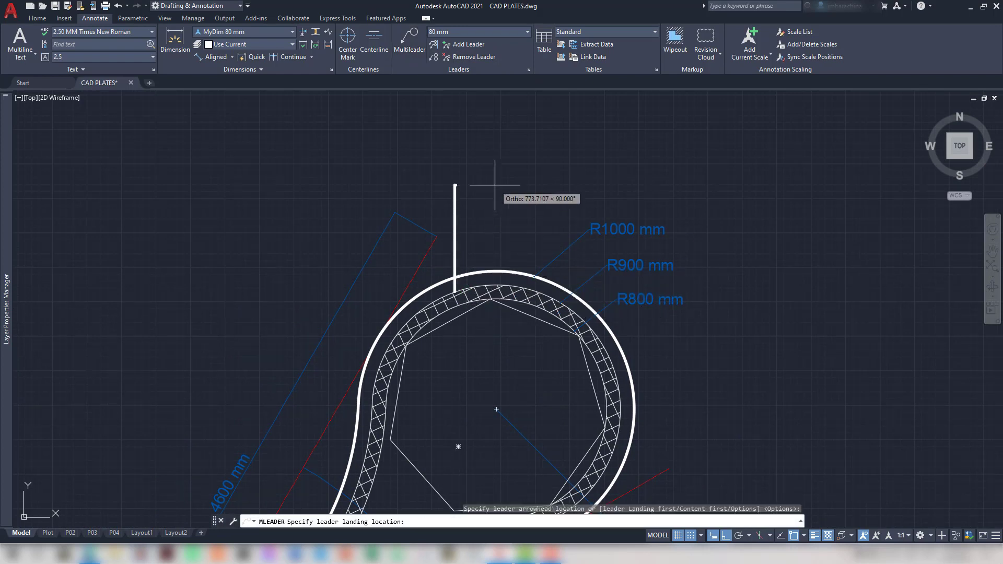
click(518, 170)
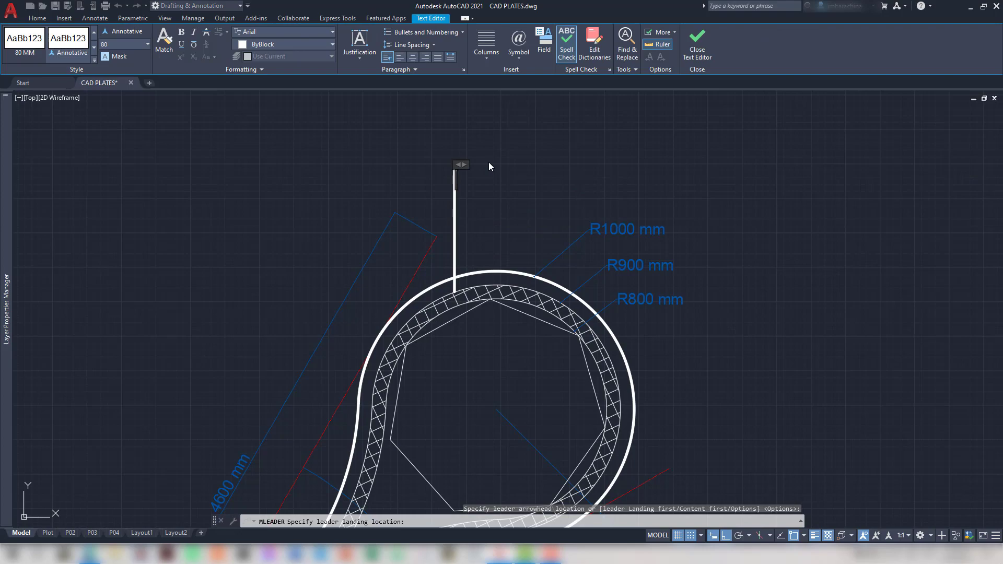
Enter the leader text as HATCH PATTERN: NET, ANGLE: 160 and SCALE: 25 on three lines, checking the layout of the note in plate-04.pdf
key(alt+Tab)
scroll(728, 246, up, 6)
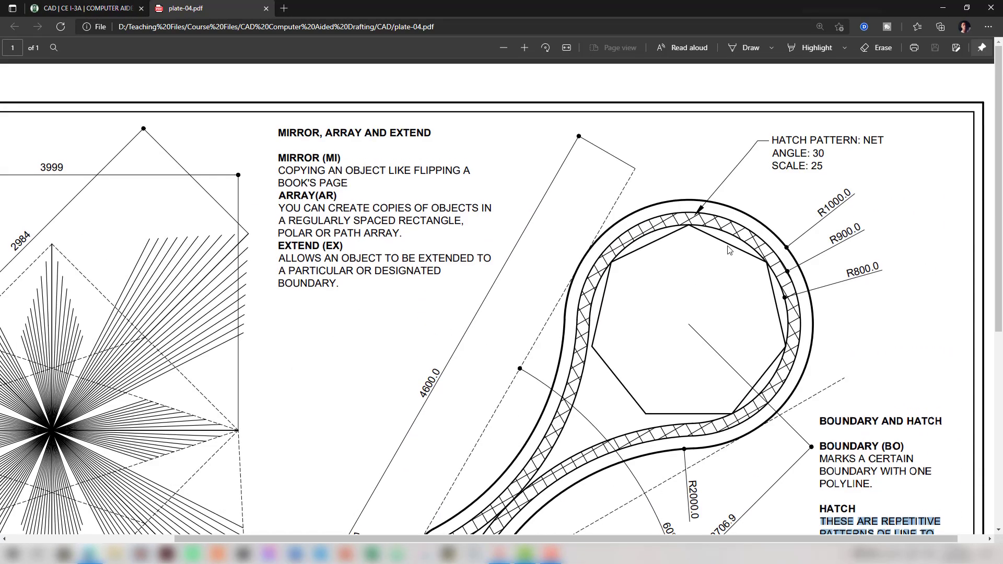
key(alt+Tab)
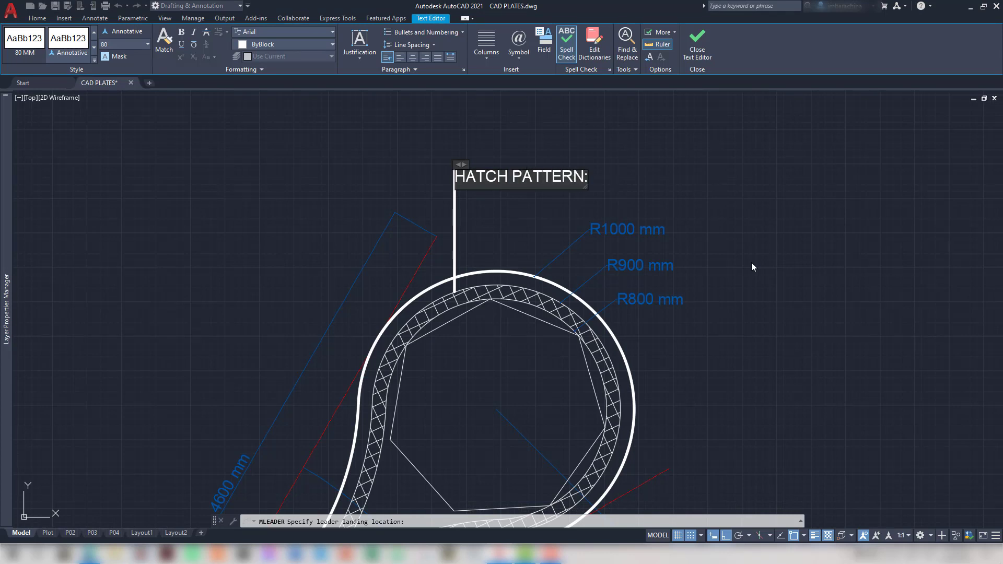
text(NET)
key(Return)
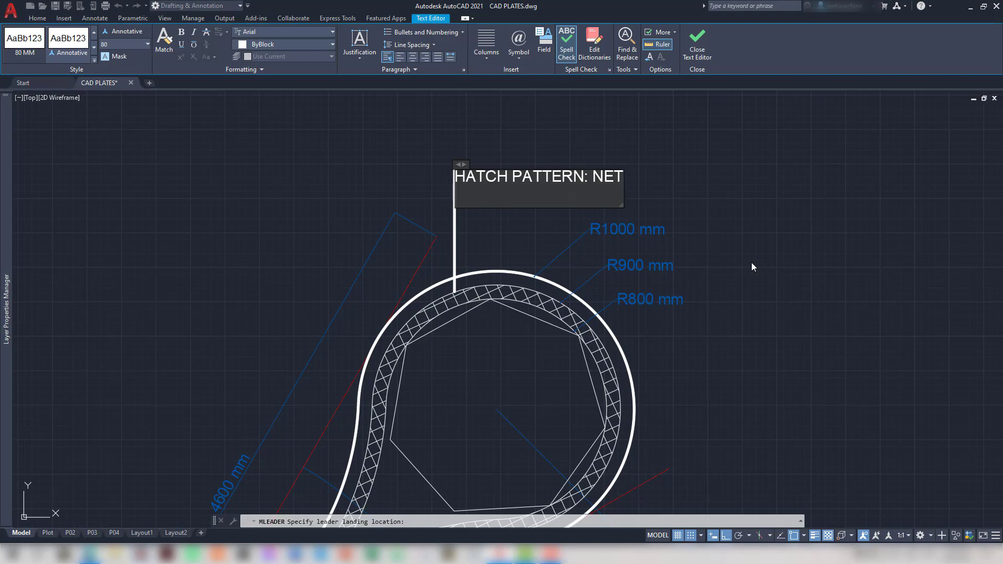
key(alt+Tab)
key(alt+Tab)
text(ANG)
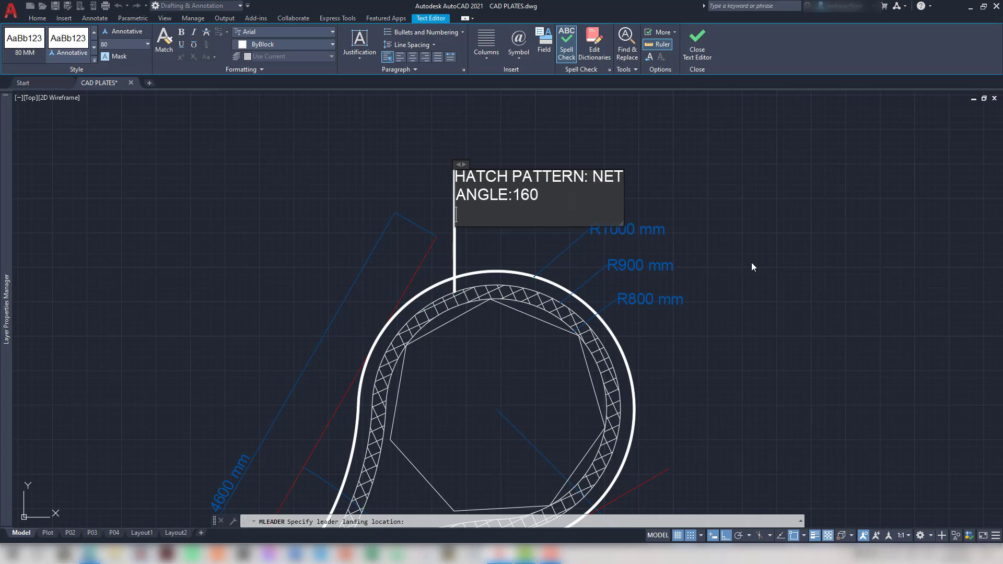
key(alt+Tab)
key(alt+Tab)
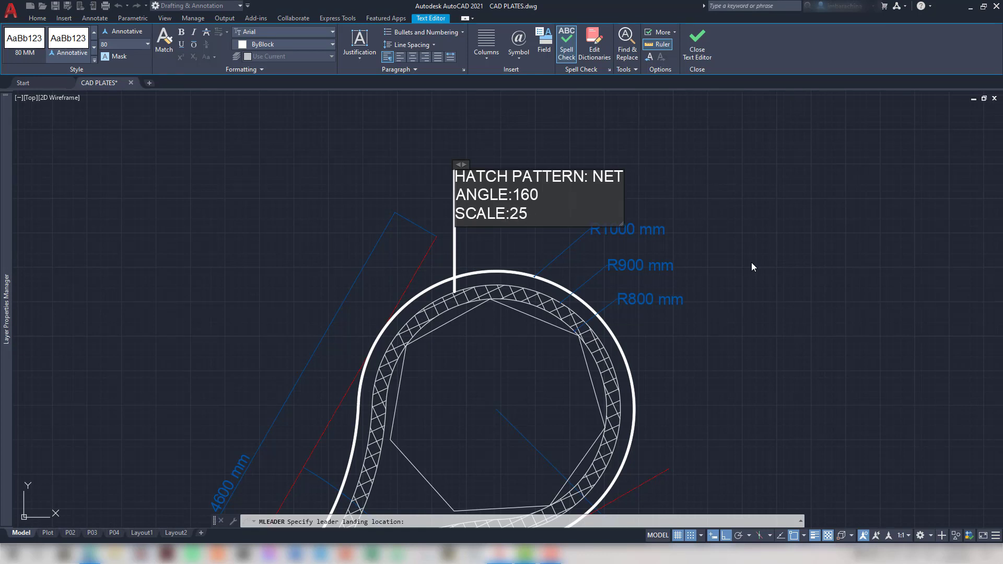
key(Up)
click(751, 263)
Put the hatch pattern leader on the DIM layer
click(565, 194)
click(419, 145)
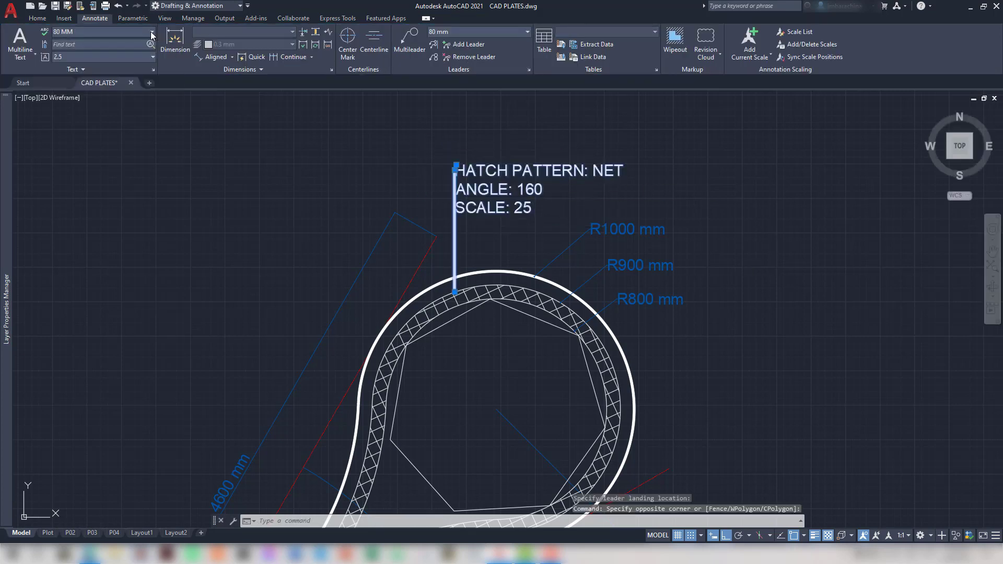
click(151, 33)
click(219, 137)
click(508, 33)
click(452, 74)
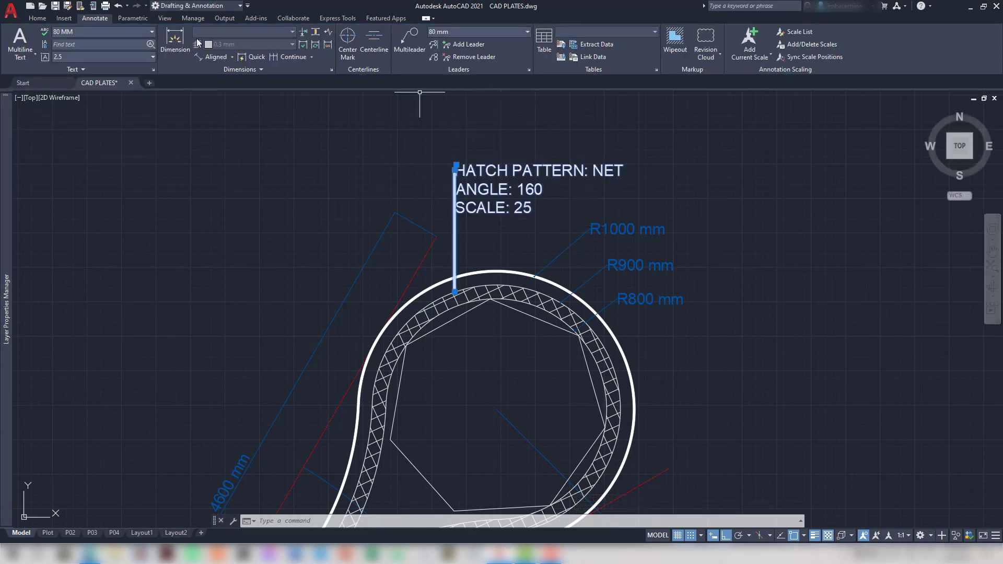
click(37, 18)
click(450, 32)
click(439, 190)
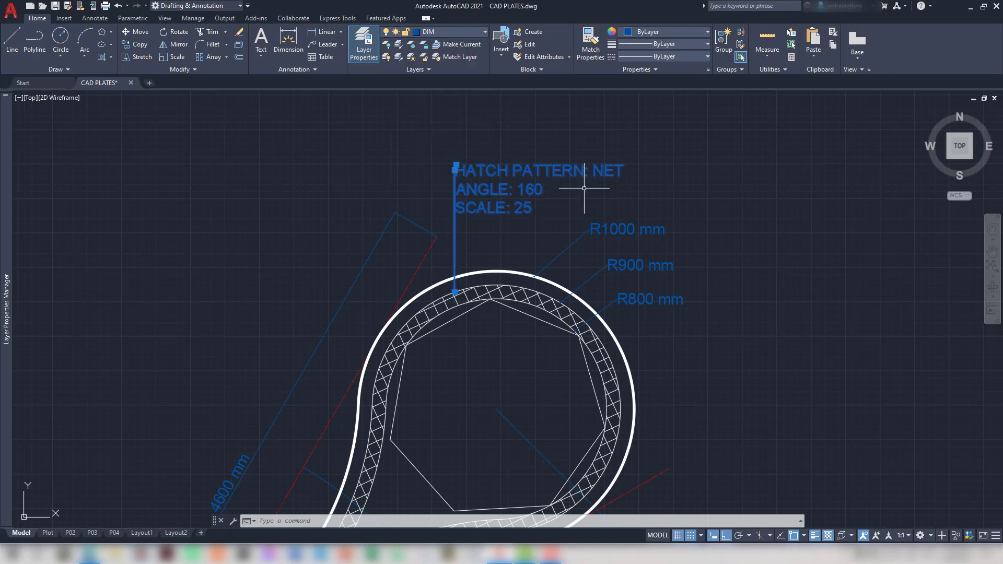
Lengthen the hatch pattern leader's landing slightly to the right, and check the note on the P04 layout
click(456, 168)
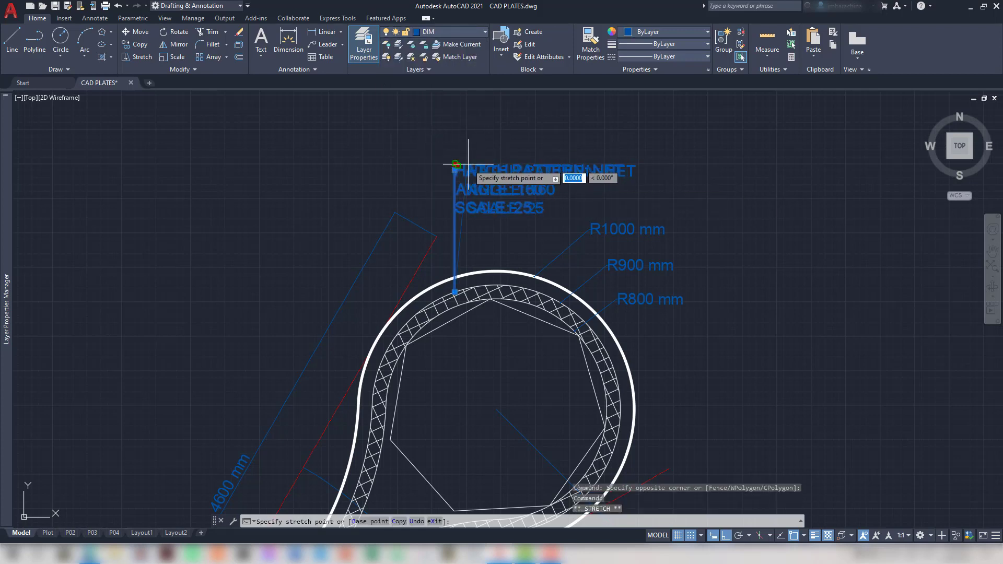
click(470, 166)
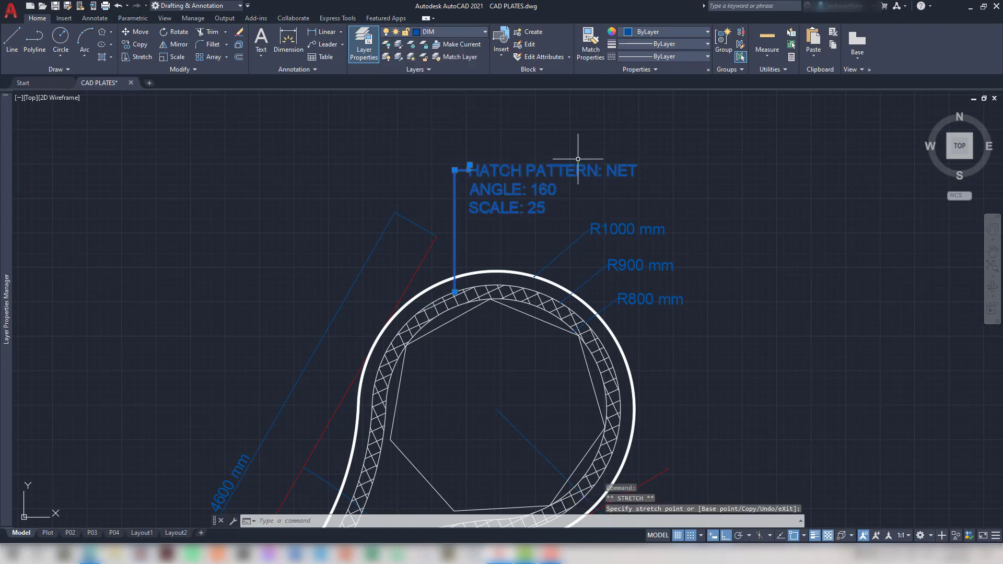
key(Escape)
scroll(801, 268, down, 2)
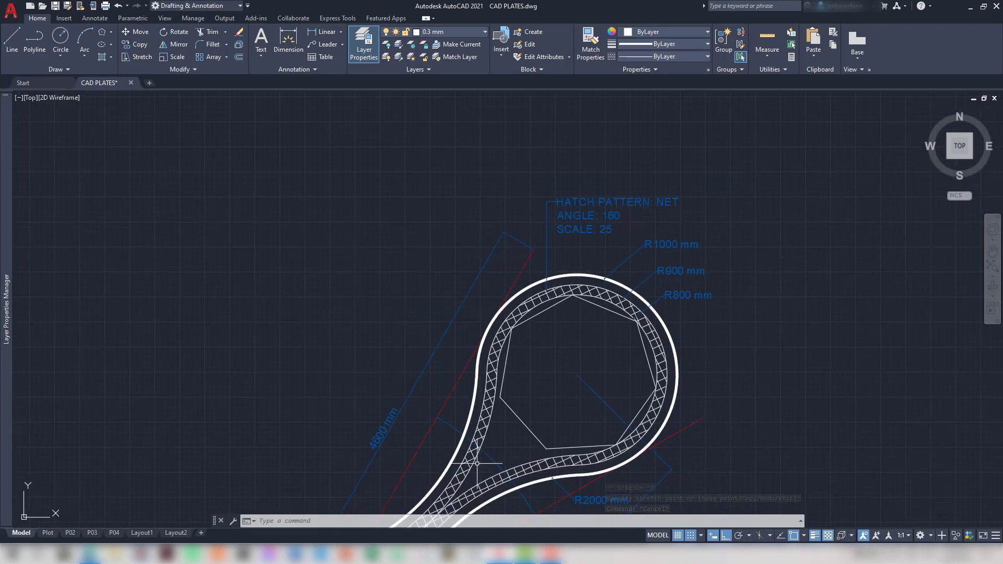
click(114, 533)
click(21, 533)
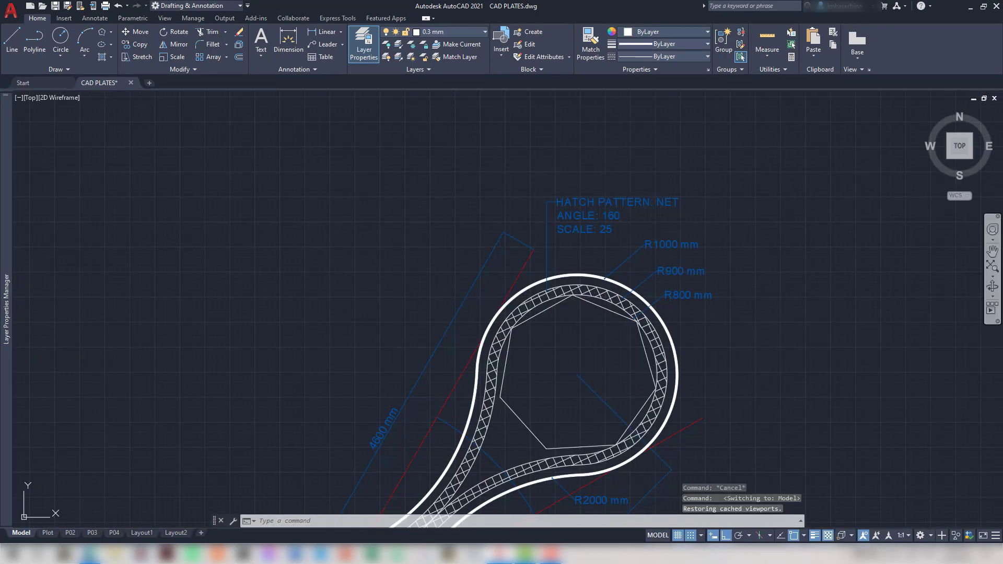
With ortho off, move the R800, R900 and R1000 leader labels down and to the right, stacked outside the large arc
click(665, 296)
scroll(664, 298, up, 1)
click(657, 269)
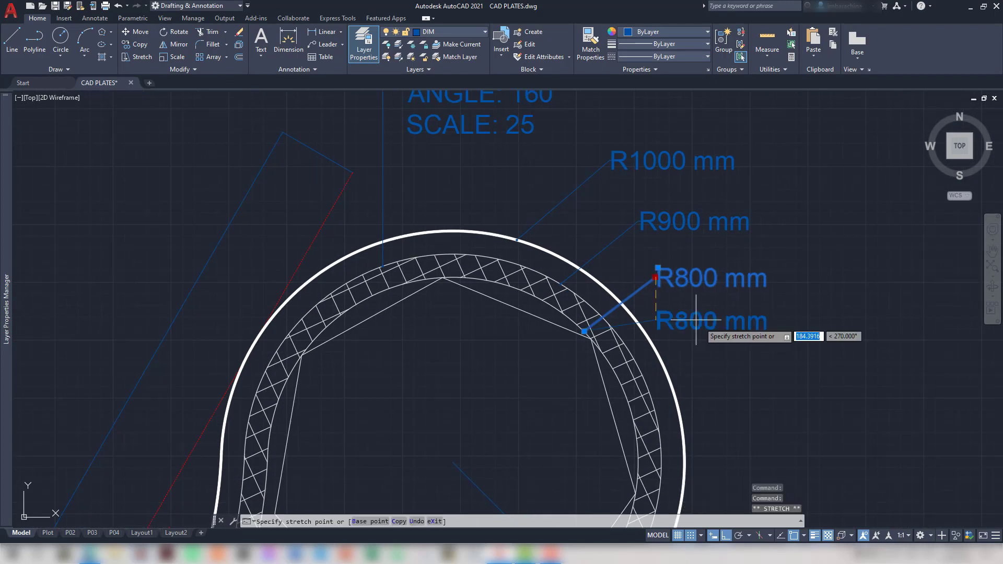
key(F8)
click(728, 345)
click(640, 226)
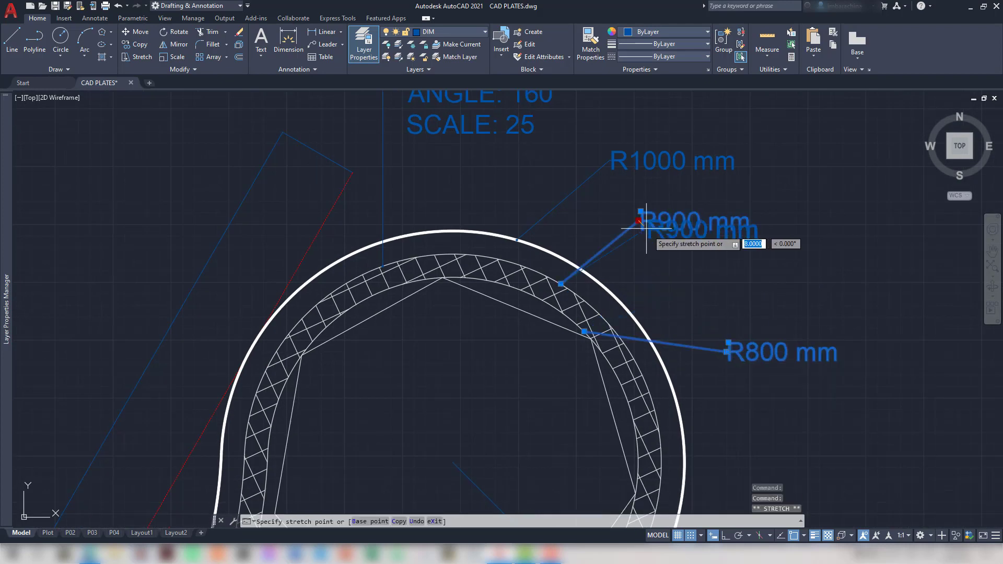
click(720, 302)
click(610, 160)
click(610, 160)
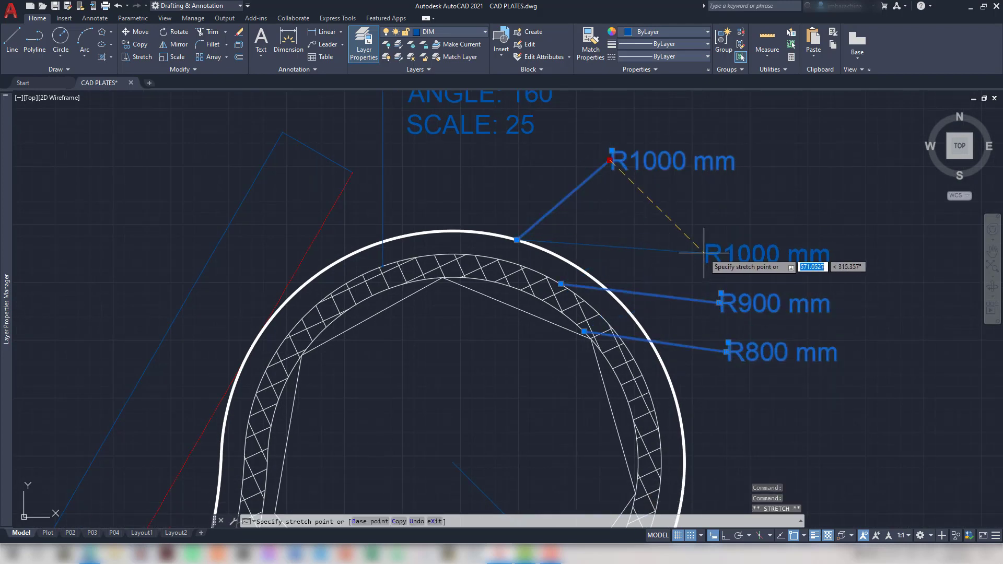
click(703, 252)
Move the hatch pattern note down and to the right so its leader slants up from the hatched band, above the R1000 label
scroll(551, 196, up, 1)
scroll(577, 170, down, 2)
middle_drag(581, 155, 600, 261)
click(600, 259)
click(422, 161)
click(418, 173)
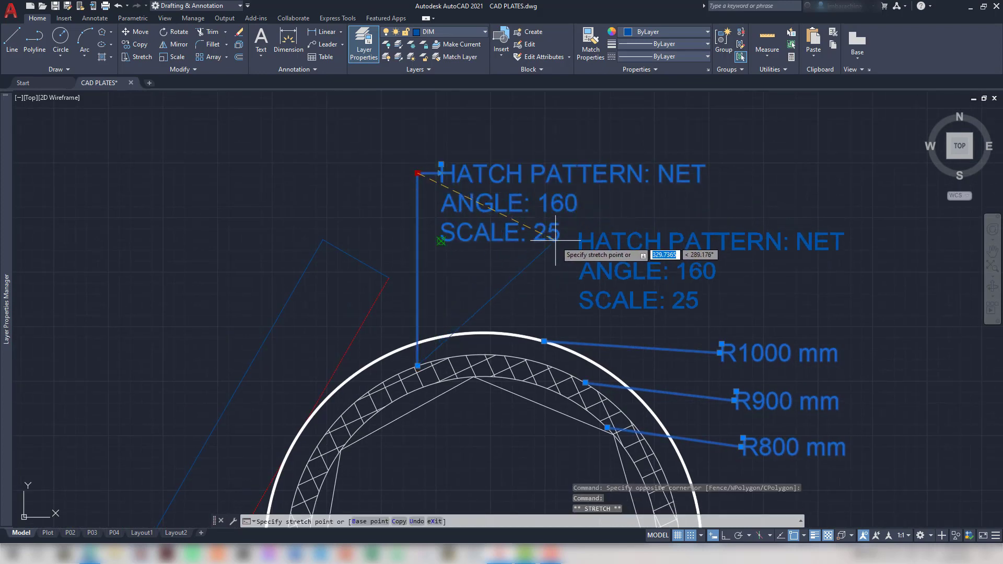
click(441, 240)
click(441, 241)
click(536, 241)
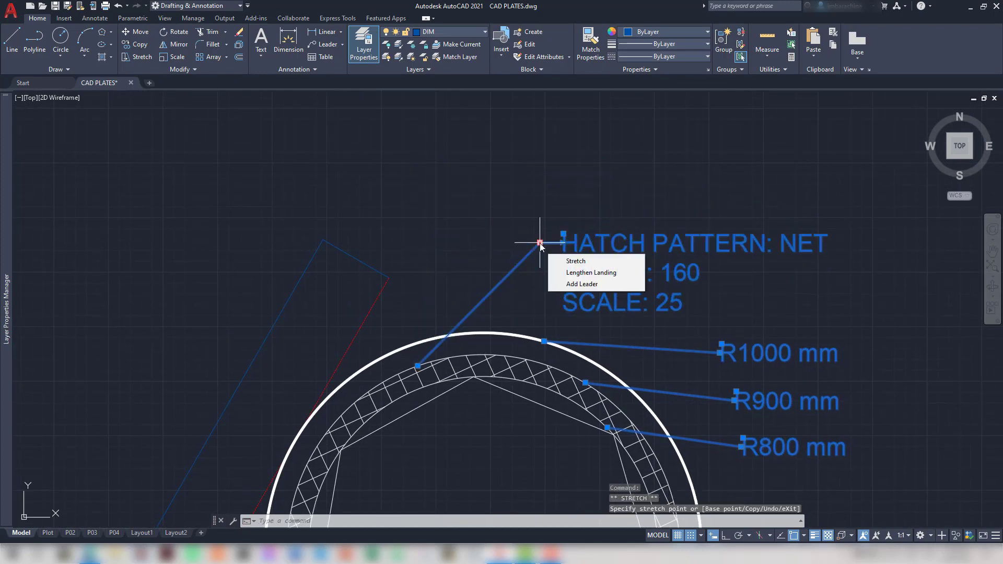
key(Escape)
Return to the P04 layout and save the drawing
click(114, 533)
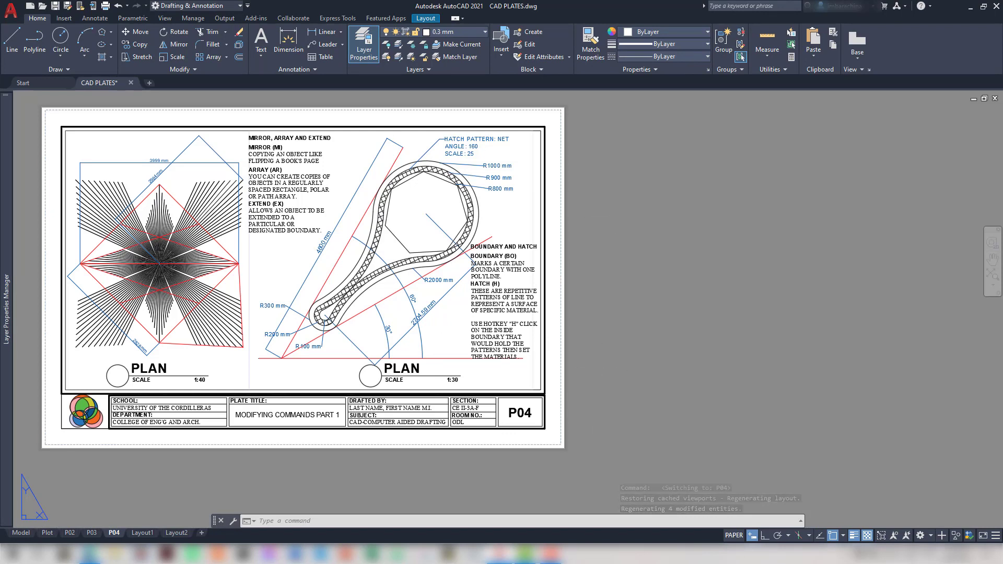
key(ctrl+s)
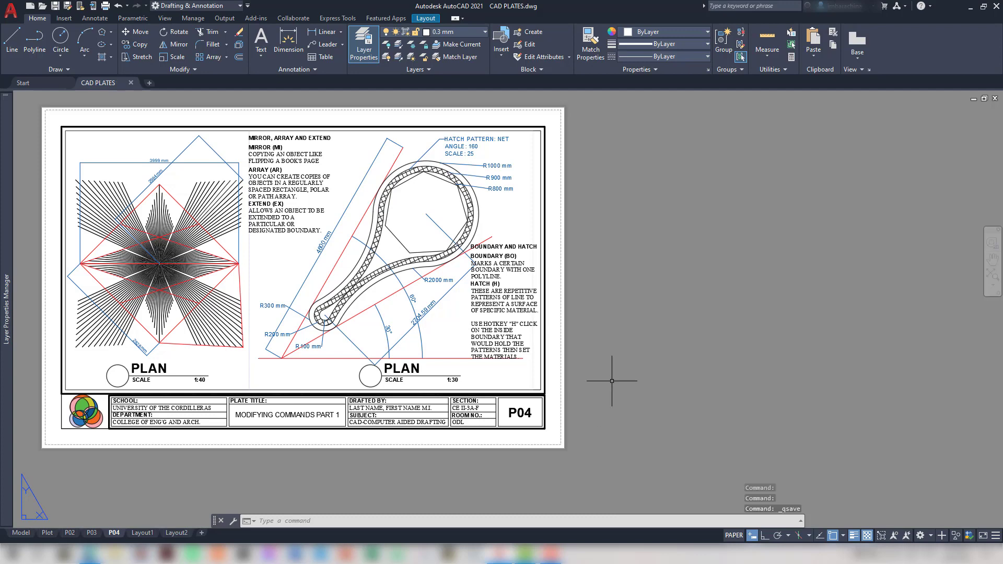
Set up a single-sheet plot of P04 with DWG To PDF.pc3 and a plot window enclosing the whole plate border
key(ctrl+p)
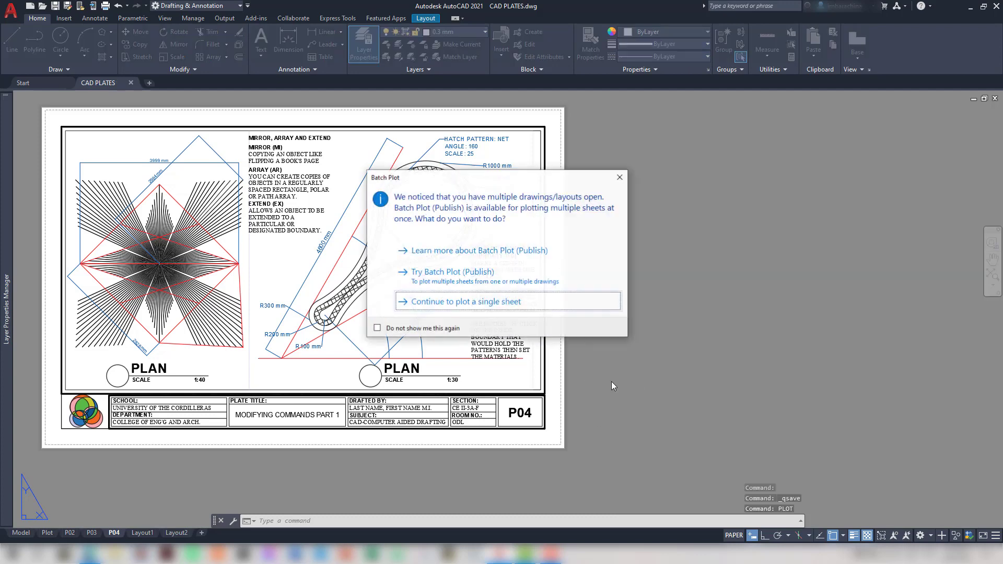
key(Return)
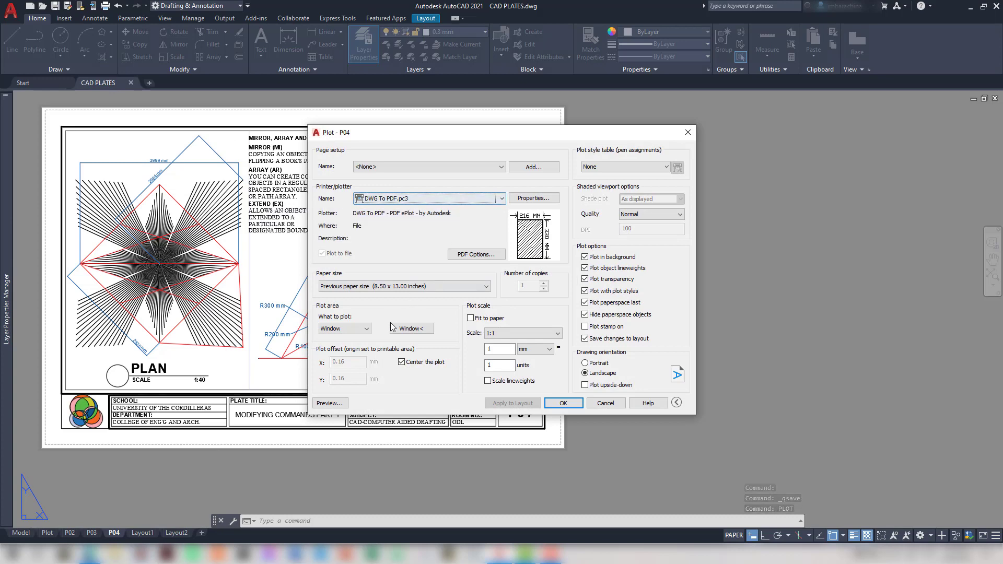
click(408, 329)
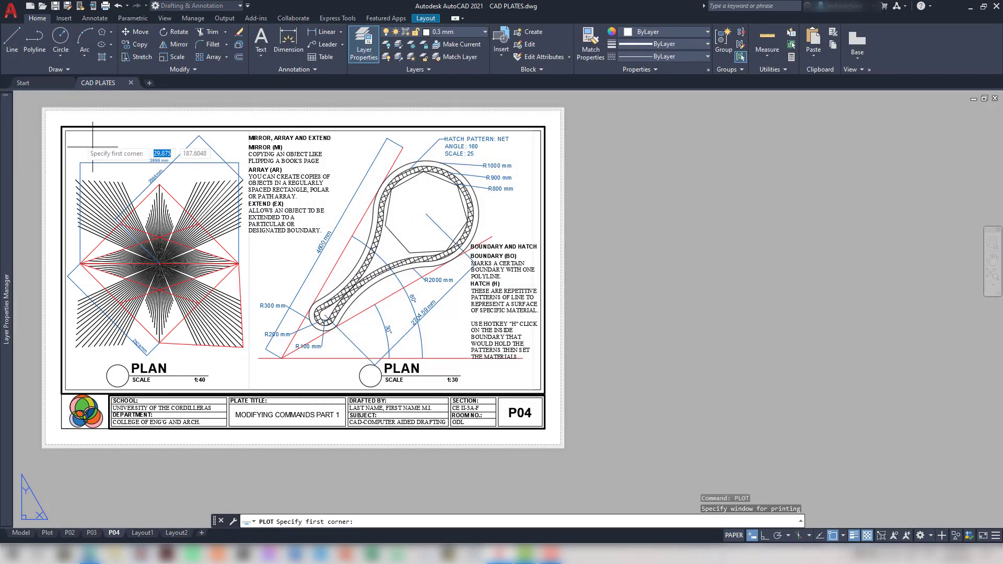
click(46, 111)
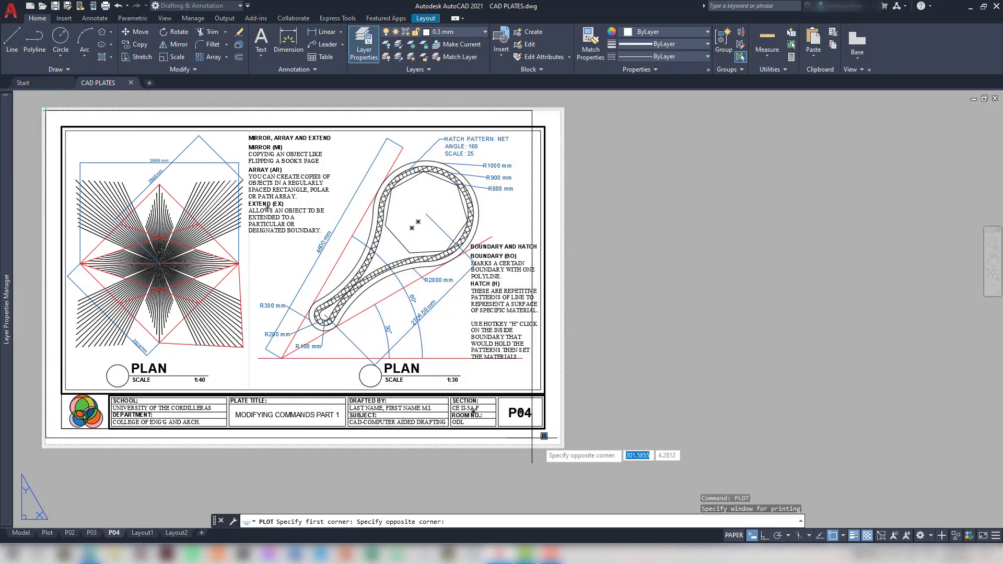
click(557, 445)
Plot the sheet as CAD PLATES-P04.pdf into the CAD Computer Aided Drafting folder under Teaching Files, Course Files on drive D
click(565, 403)
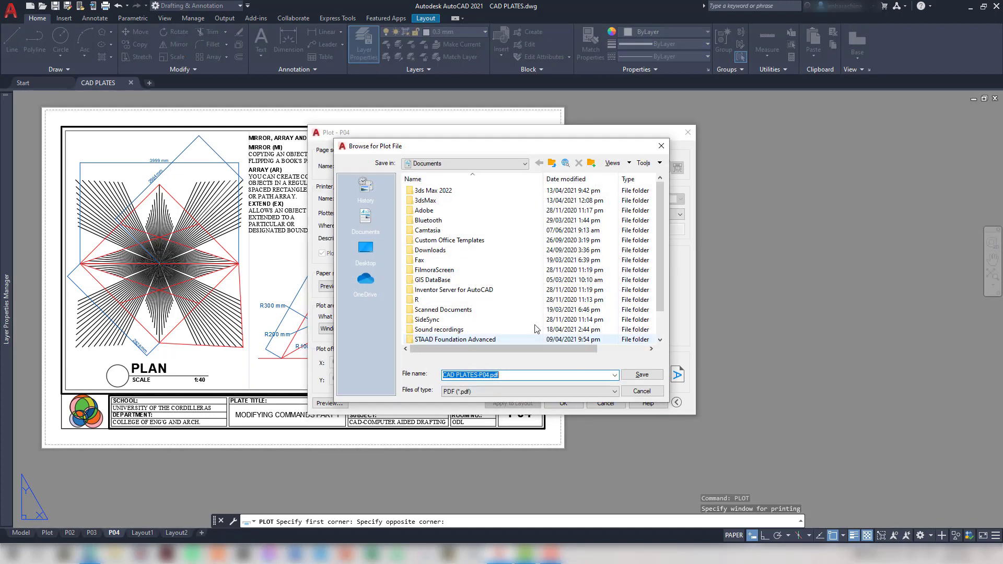
click(455, 163)
click(470, 225)
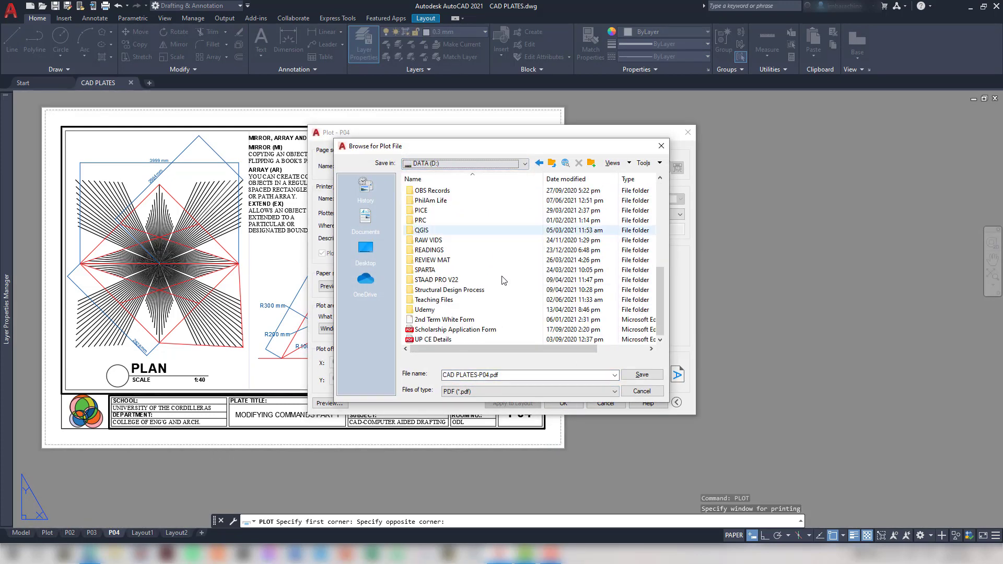
double_click(464, 312)
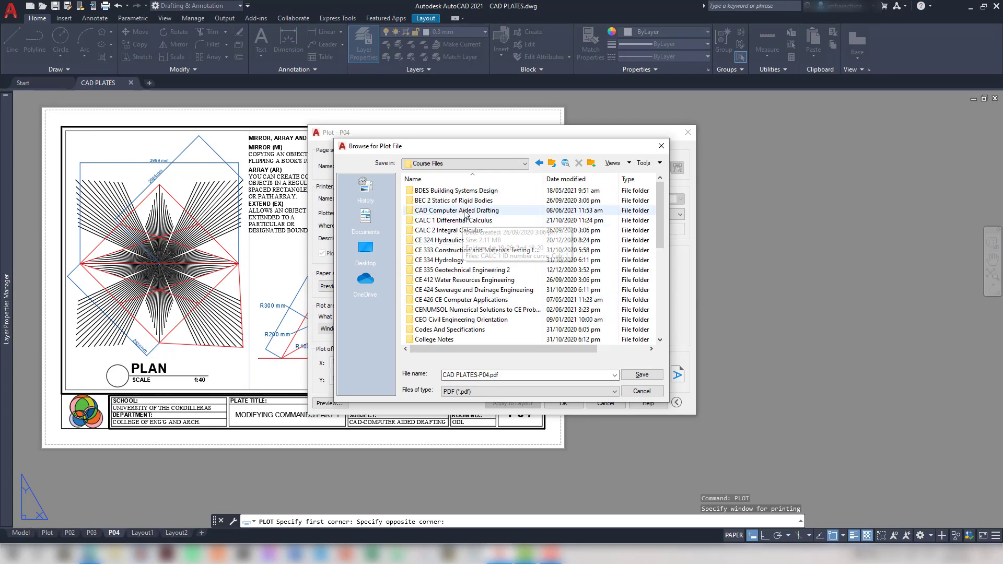
double_click(463, 212)
click(641, 374)
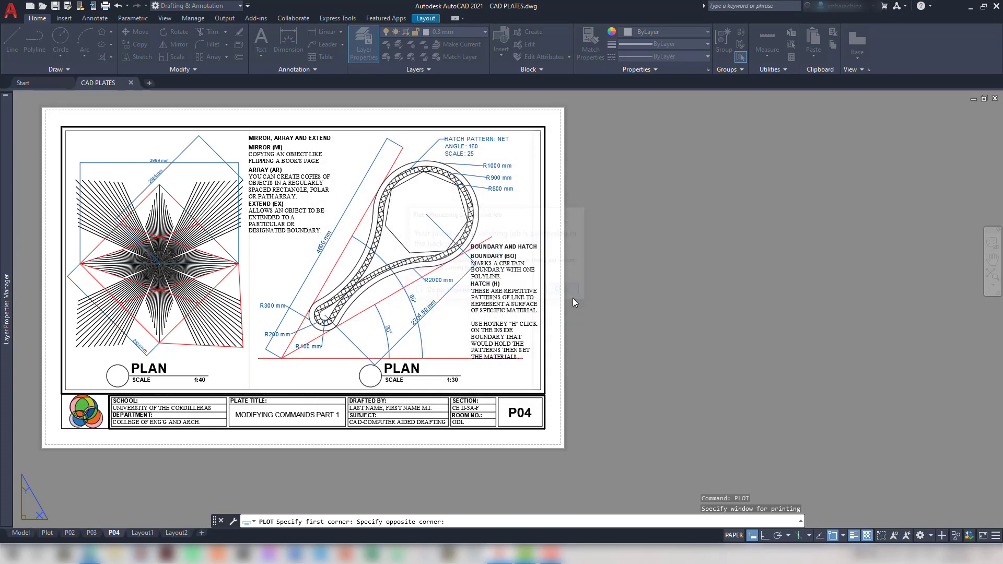
Fit the sheet in view and review the plot and publish details of the P04 job
middle_click(705, 250)
middle_click(706, 250)
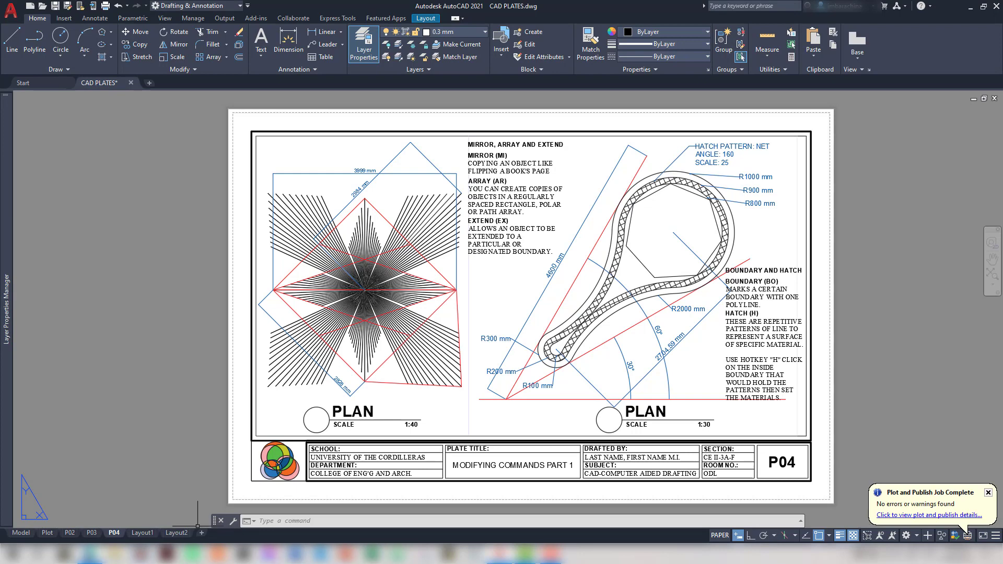
click(929, 516)
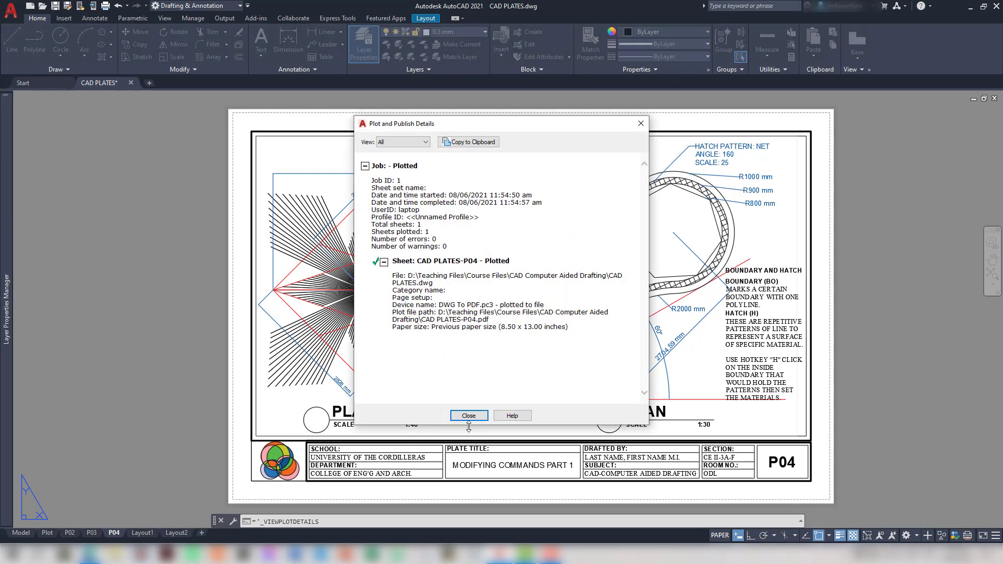
click(468, 415)
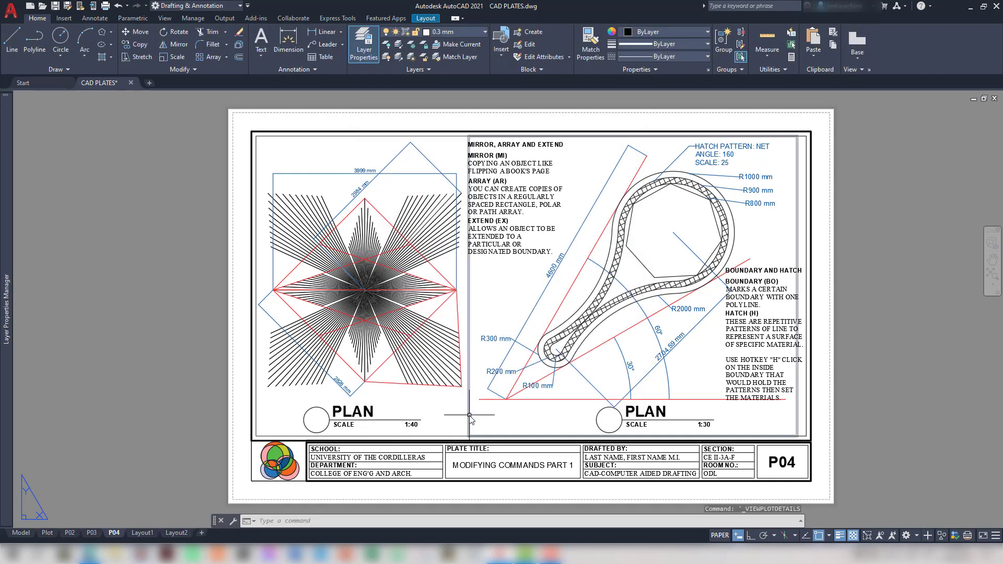
mouse_move(470, 416)
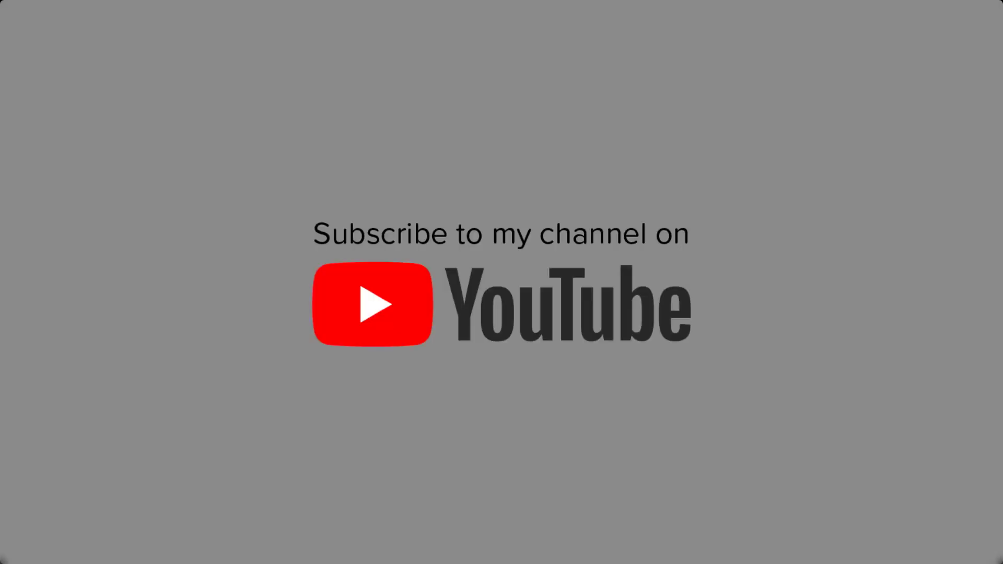